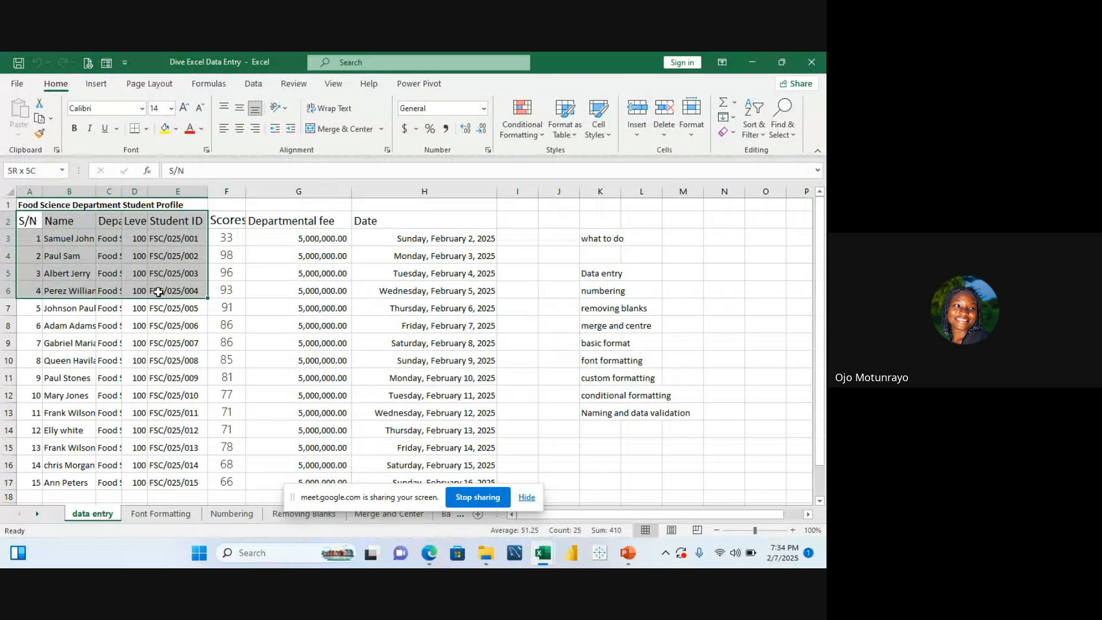
Step: Copy the S/N, Name, Department and Level entries of the first six students into a new worksheet
{"action": "left_click_drag", "start_coordinate": [158, 291], "coordinate": [135, 325]}
{"action": "key", "text": "ctrl+c"}
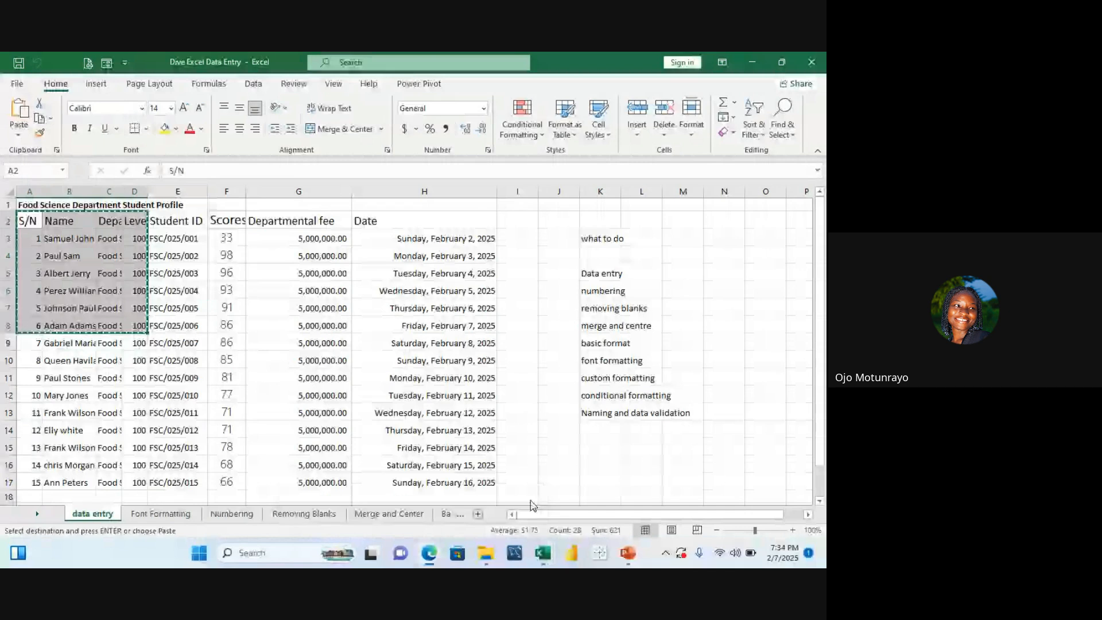
{"action": "left_click", "coordinate": [479, 514]}
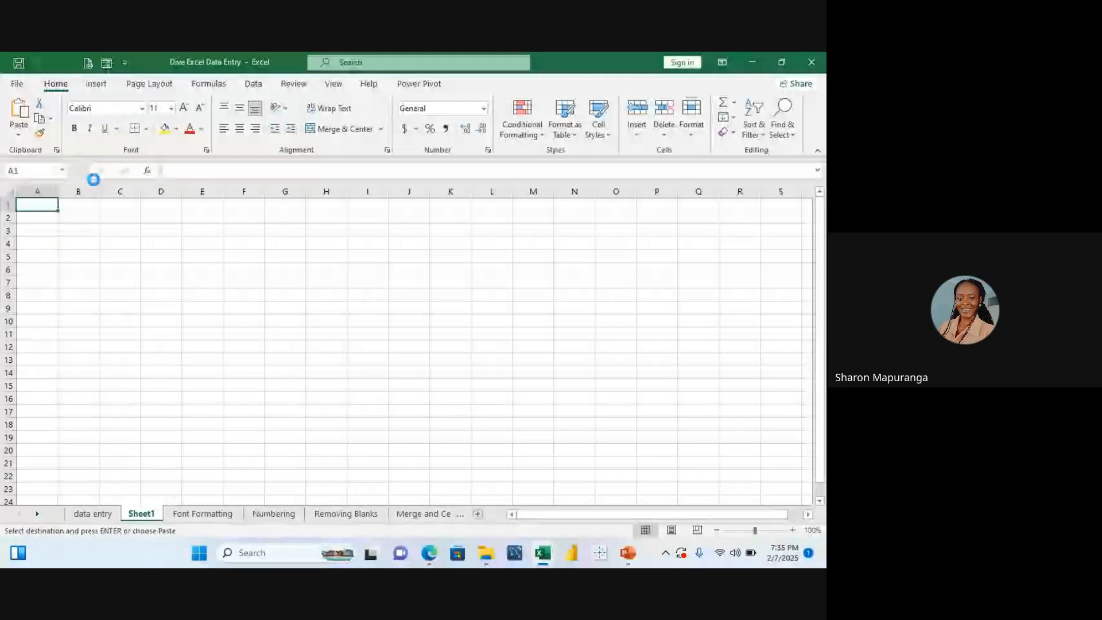
{"action": "key", "text": "ctrl+v"}
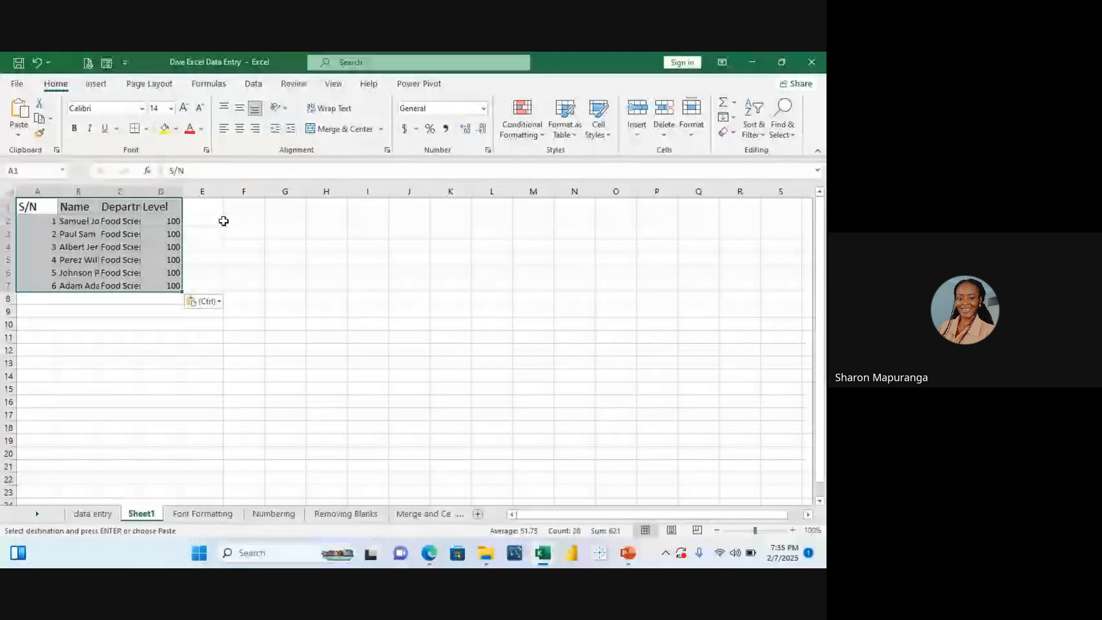
{"action": "left_click", "coordinate": [224, 221]}
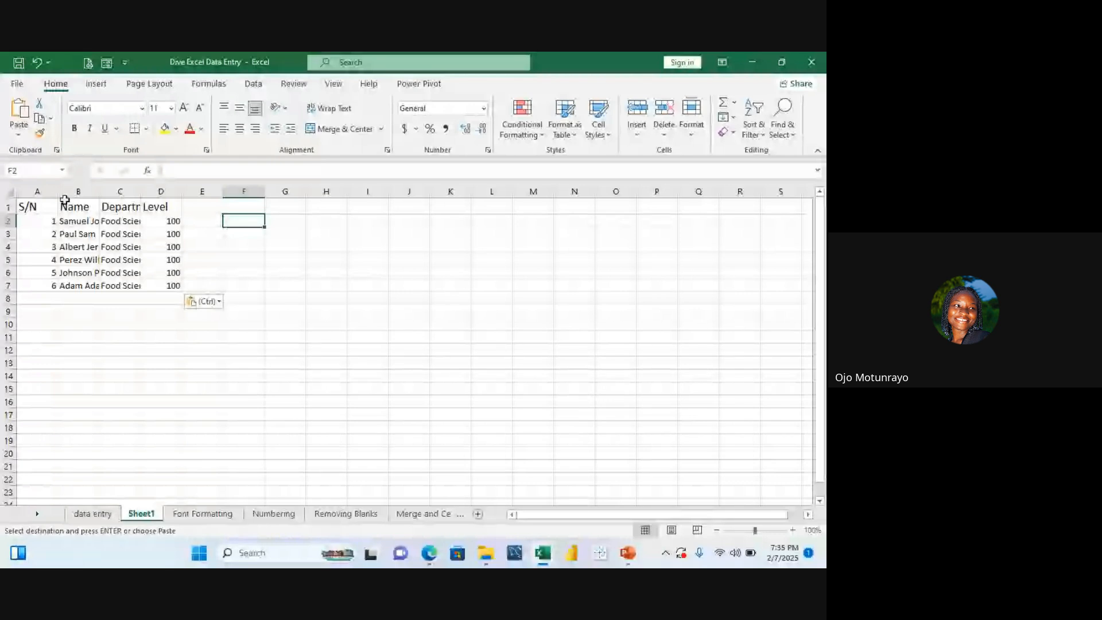
Step: AutoFit the row height and column width of the pasted student data
{"action": "left_click_drag", "start_coordinate": [40, 205], "coordinate": [162, 282]}
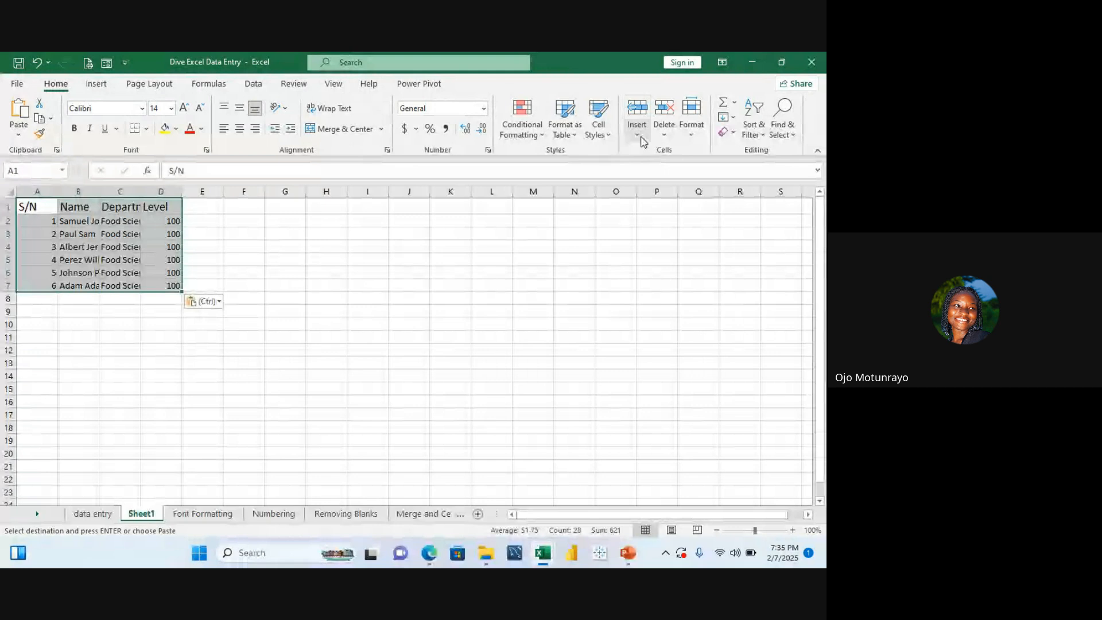
{"action": "left_click", "coordinate": [693, 132]}
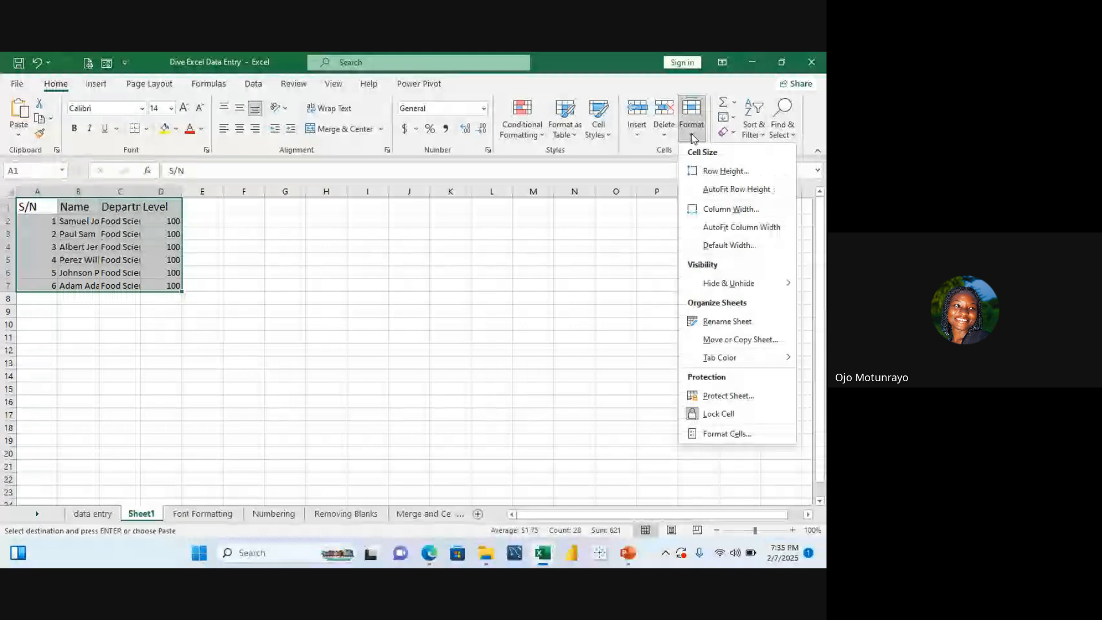
{"action": "left_click", "coordinate": [738, 194]}
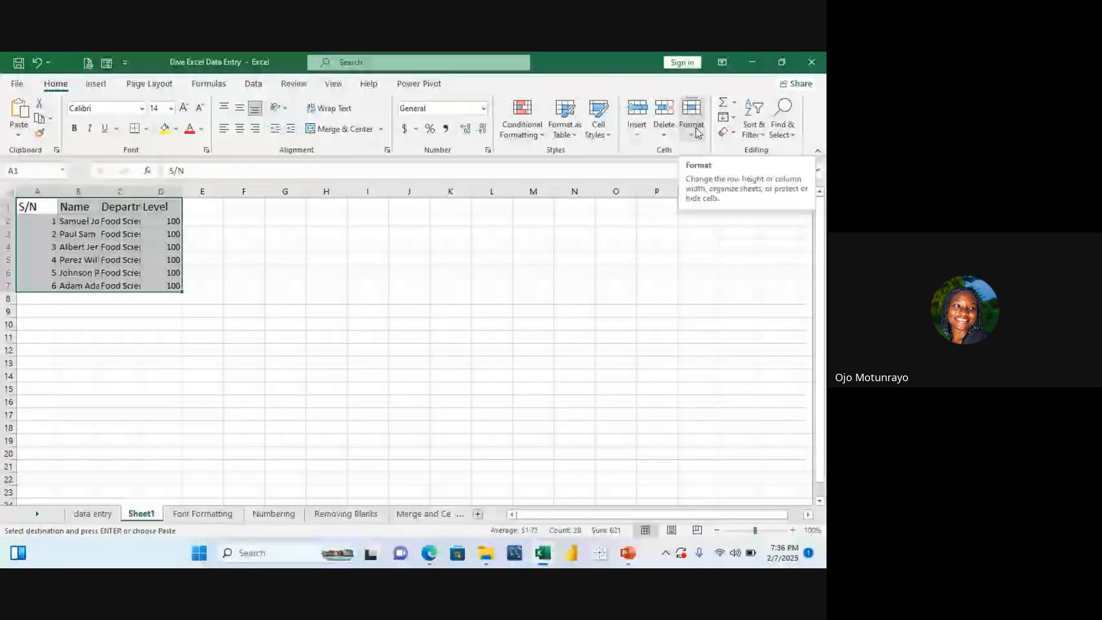
{"action": "left_click", "coordinate": [698, 133]}
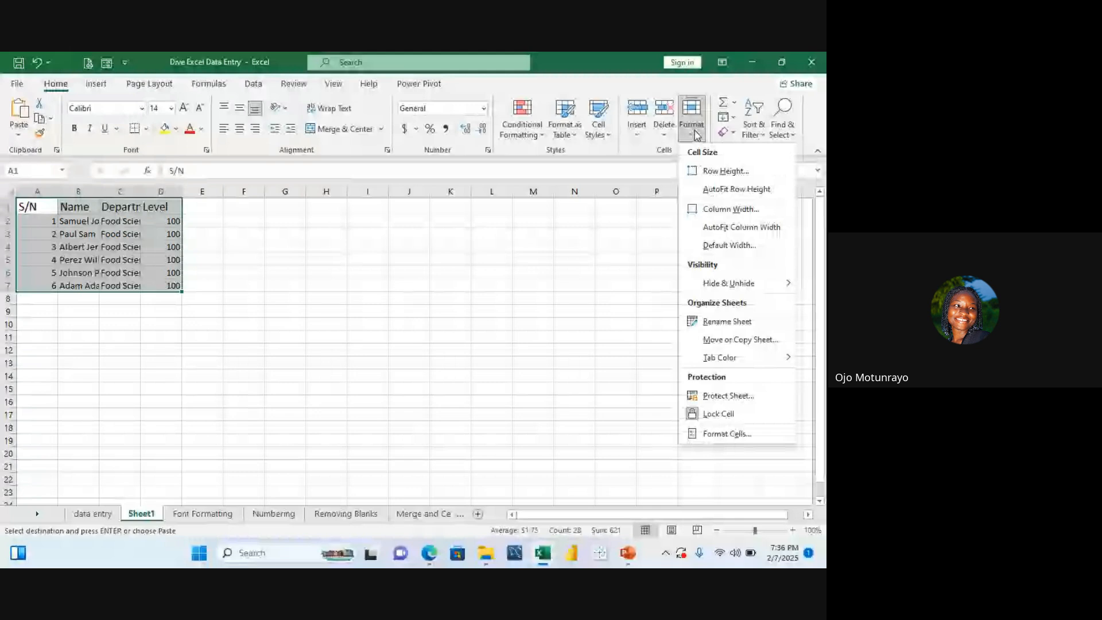
{"action": "left_click", "coordinate": [736, 227]}
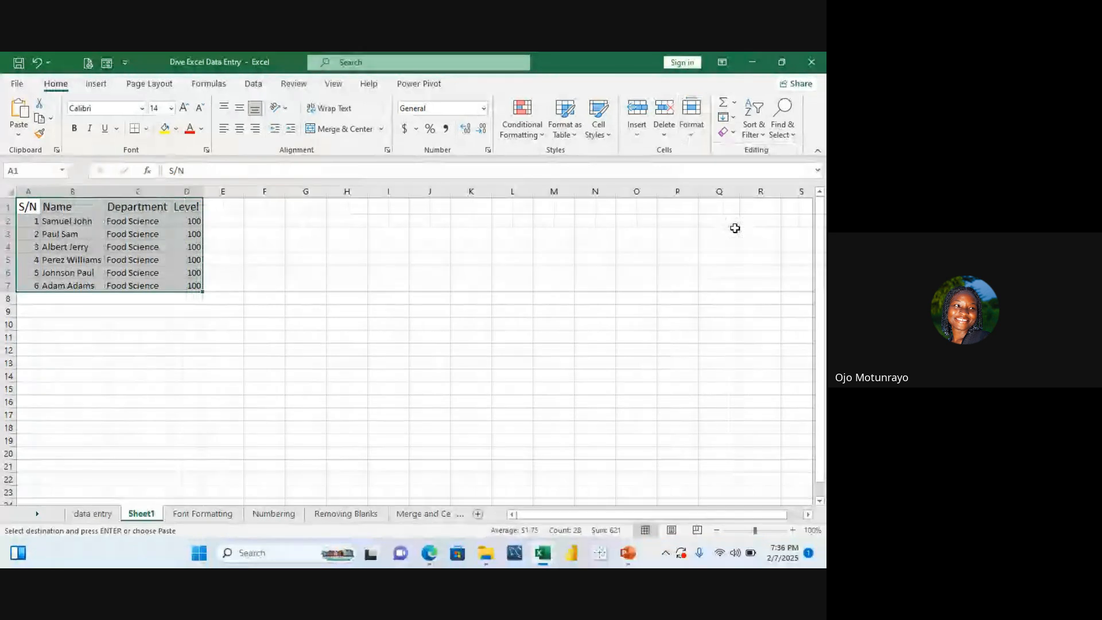
{"action": "left_click", "coordinate": [421, 374]}
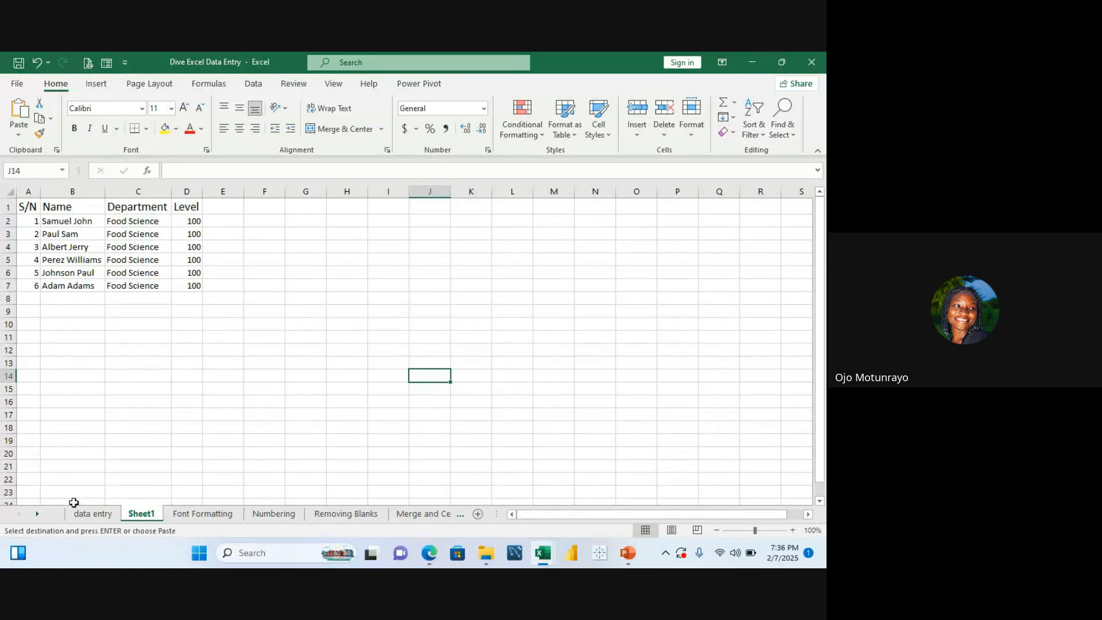
Step: Copy the task list from 'Data entry' to 'Naming and data validation' on the data entry sheet
{"action": "left_click", "coordinate": [81, 514]}
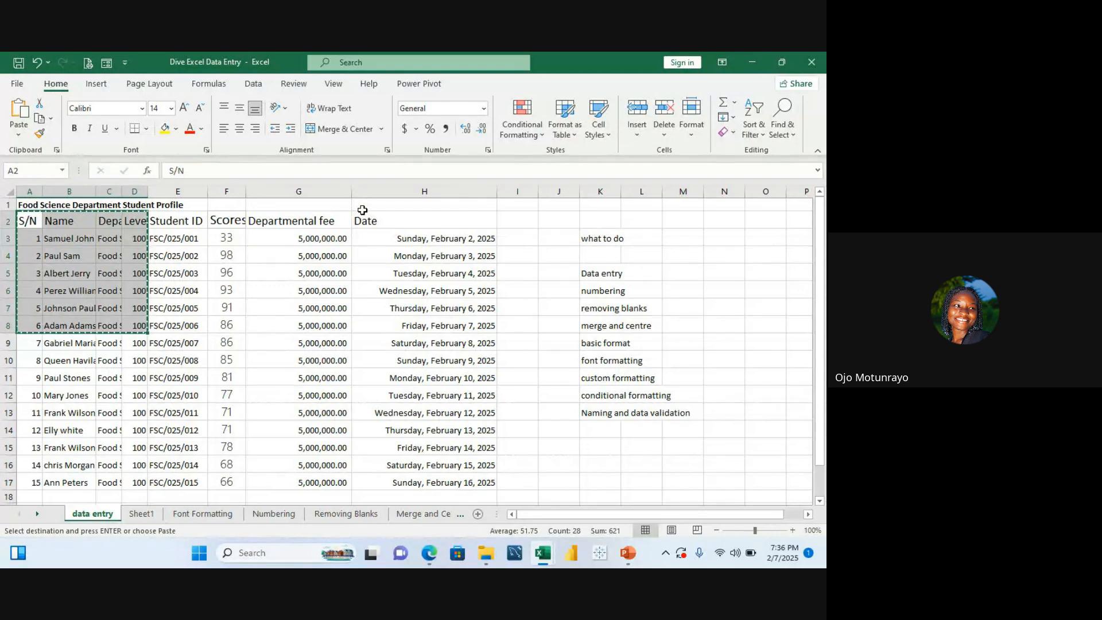
{"action": "key", "text": "Escape"}
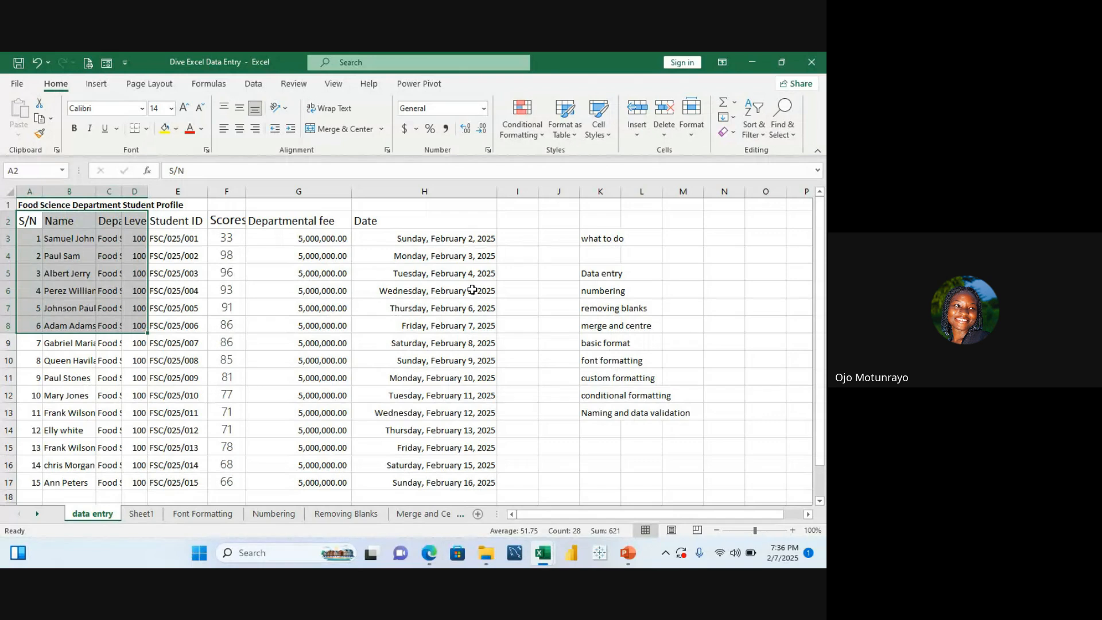
{"action": "mouse_move", "coordinate": [426, 548]}
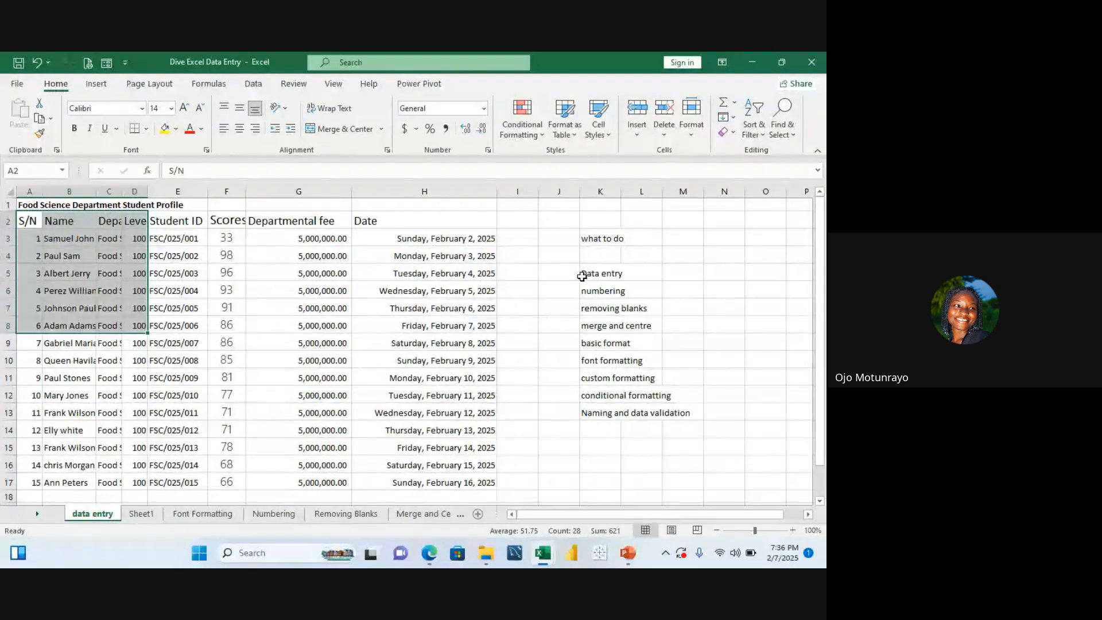
{"action": "left_click_drag", "start_coordinate": [582, 276], "coordinate": [664, 427]}
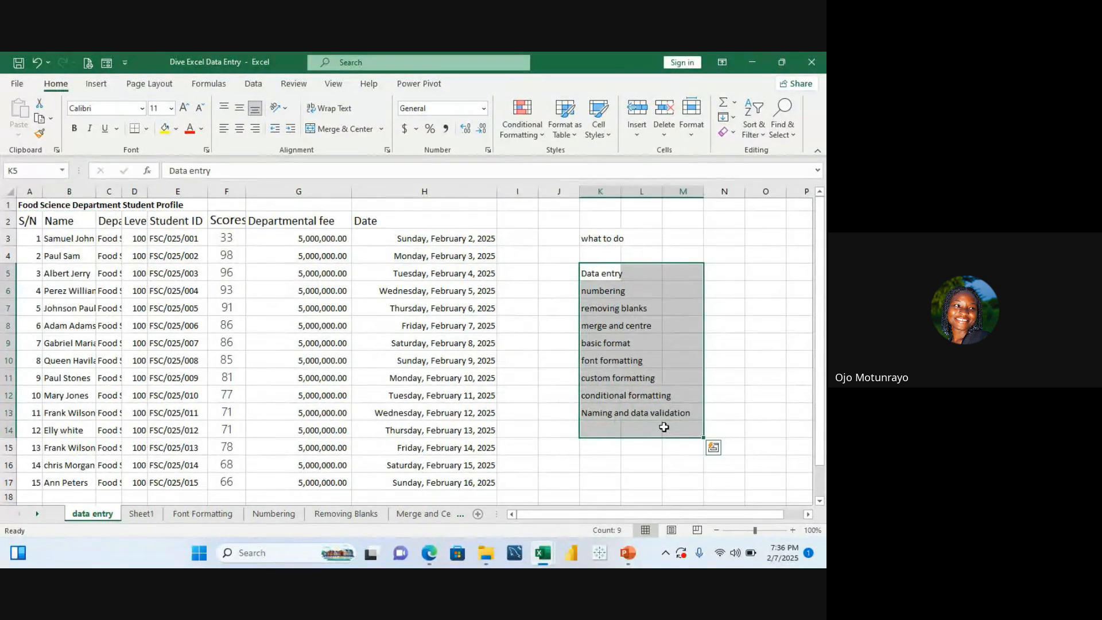
{"action": "key", "text": "ctrl+c"}
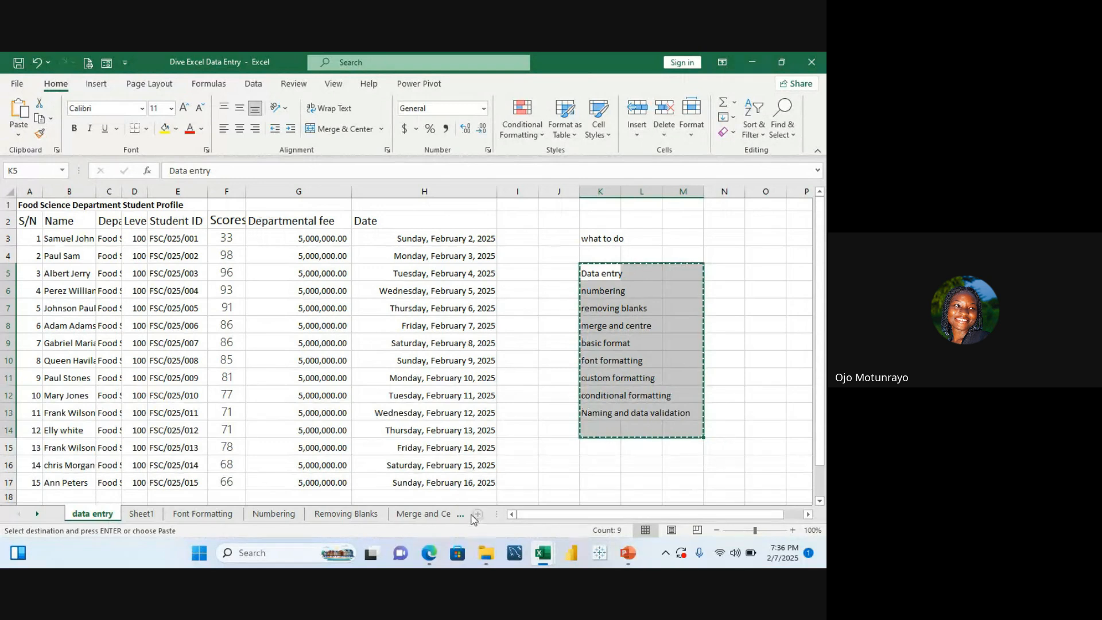
Step: Add two new blank worksheets and return to Sheet1
{"action": "left_click", "coordinate": [477, 515]}
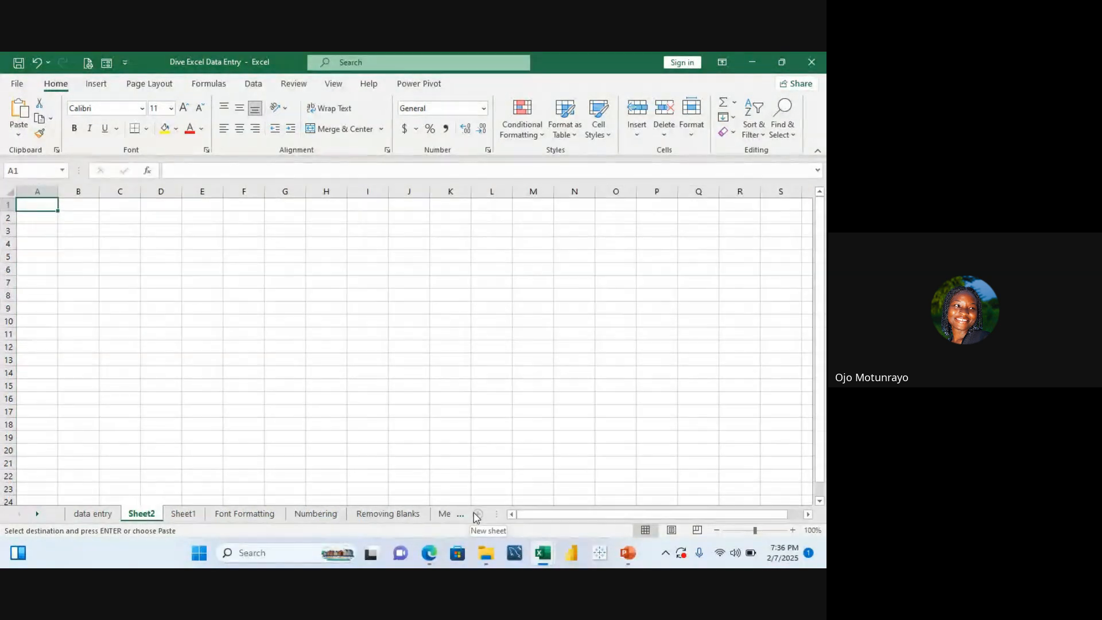
{"action": "left_click", "coordinate": [477, 515]}
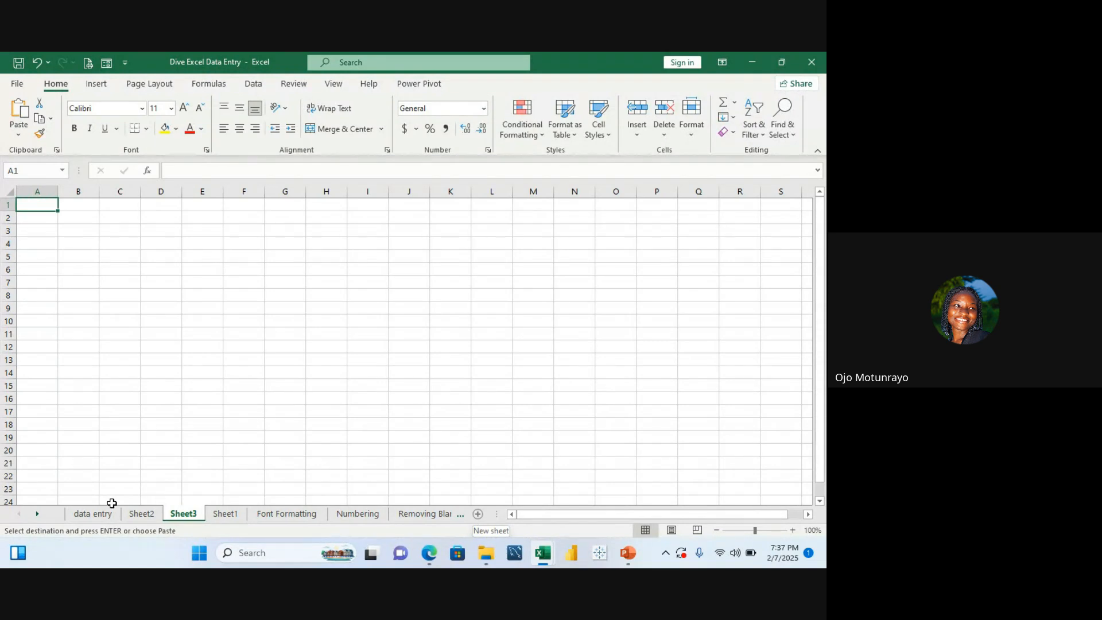
{"action": "left_click", "coordinate": [141, 514]}
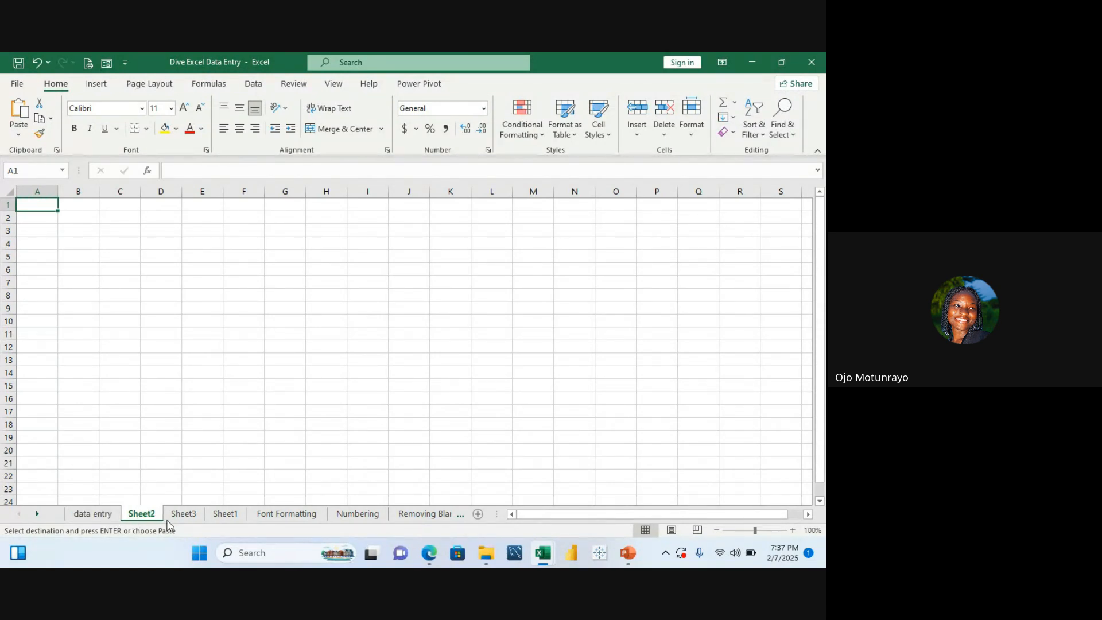
{"action": "left_click", "coordinate": [224, 515]}
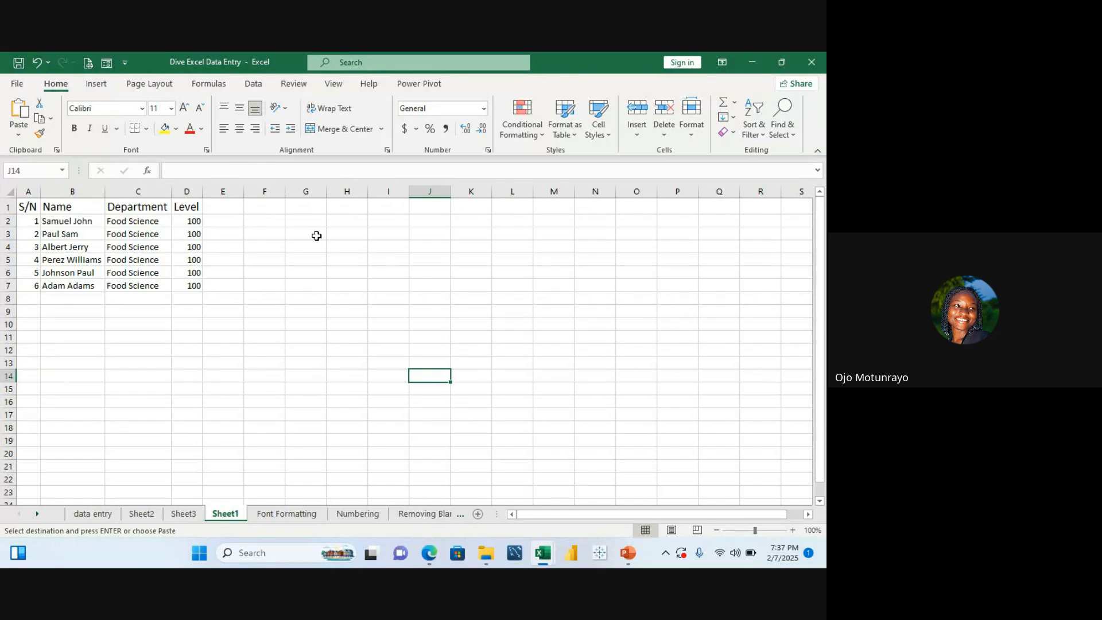
Step: Paste the task list into Sheet1 starting at cell I2
{"action": "left_click", "coordinate": [370, 223]}
{"action": "key", "text": "ctrl+v"}
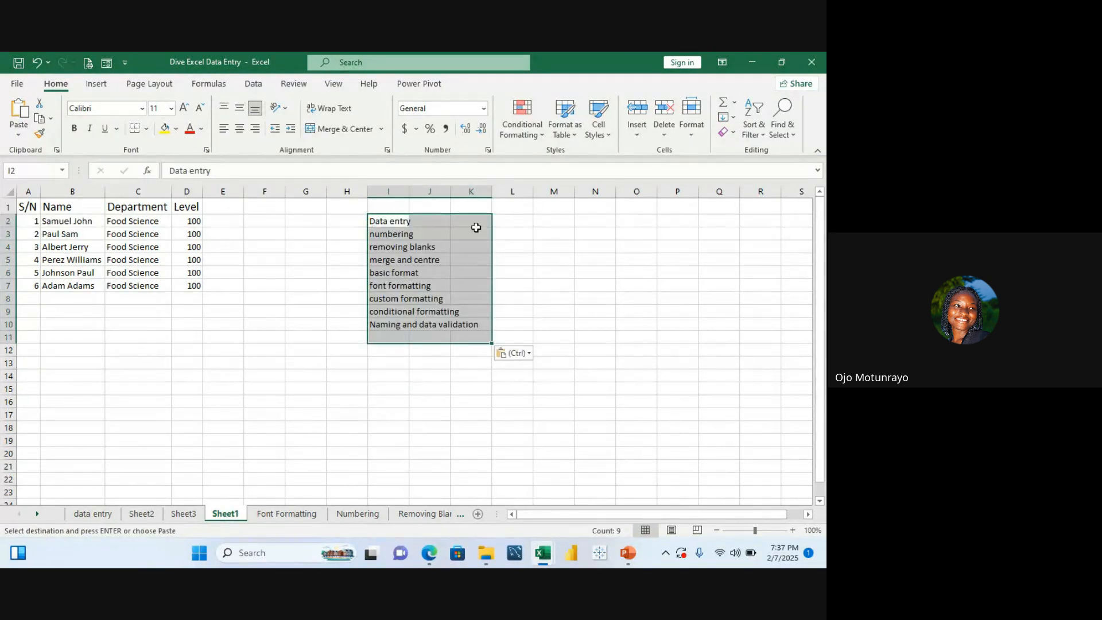
{"action": "left_click", "coordinate": [562, 271]}
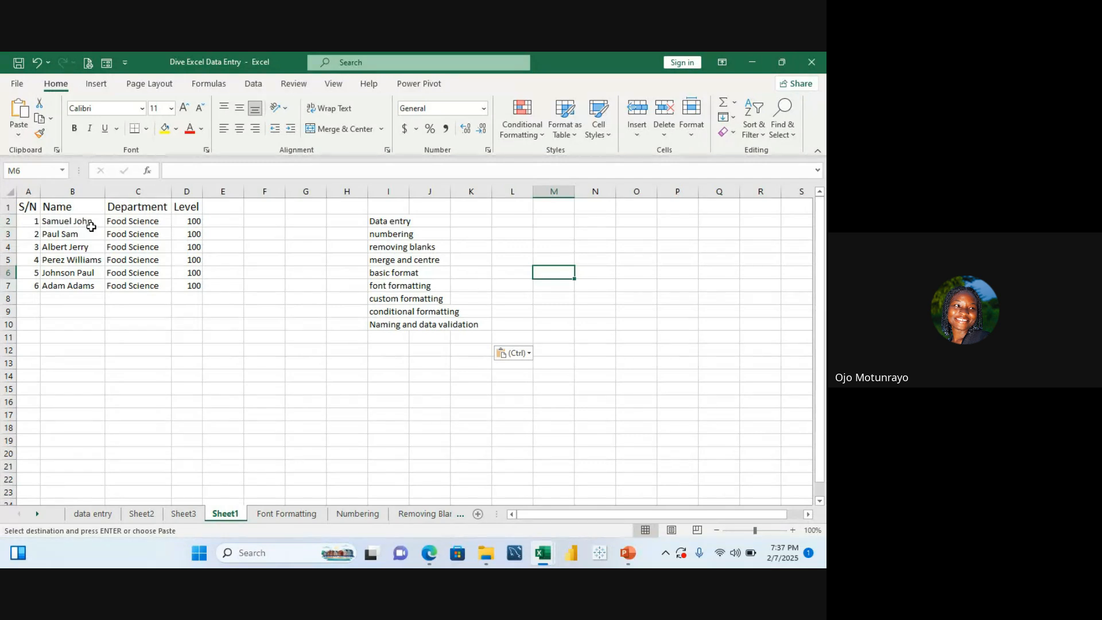
{"action": "left_click", "coordinate": [6, 234]}
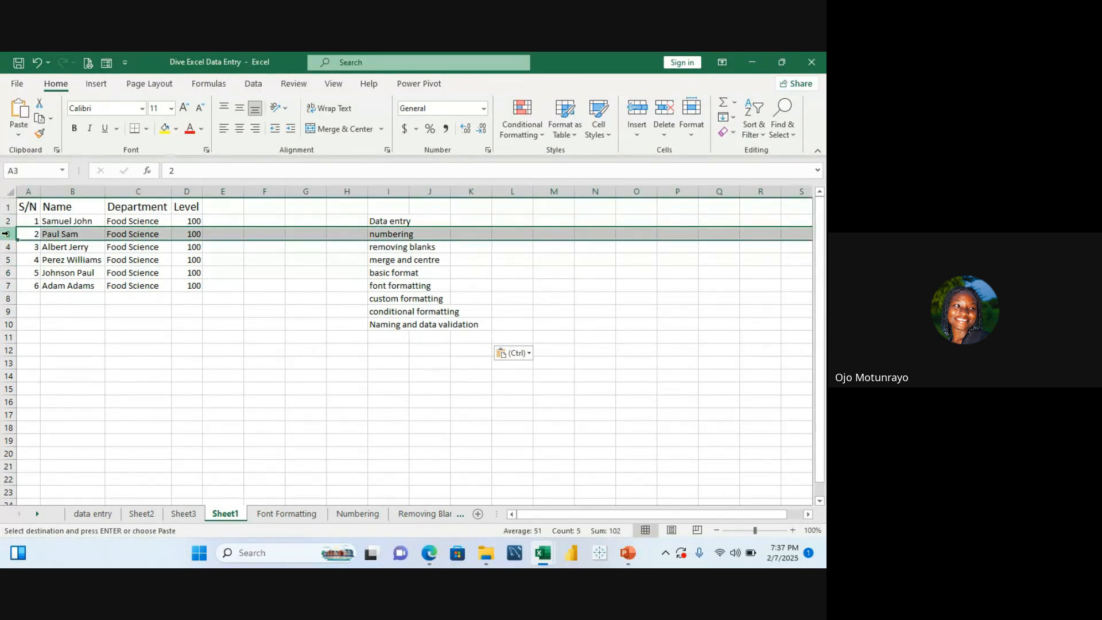
{"action": "right_click", "coordinate": [5, 234]}
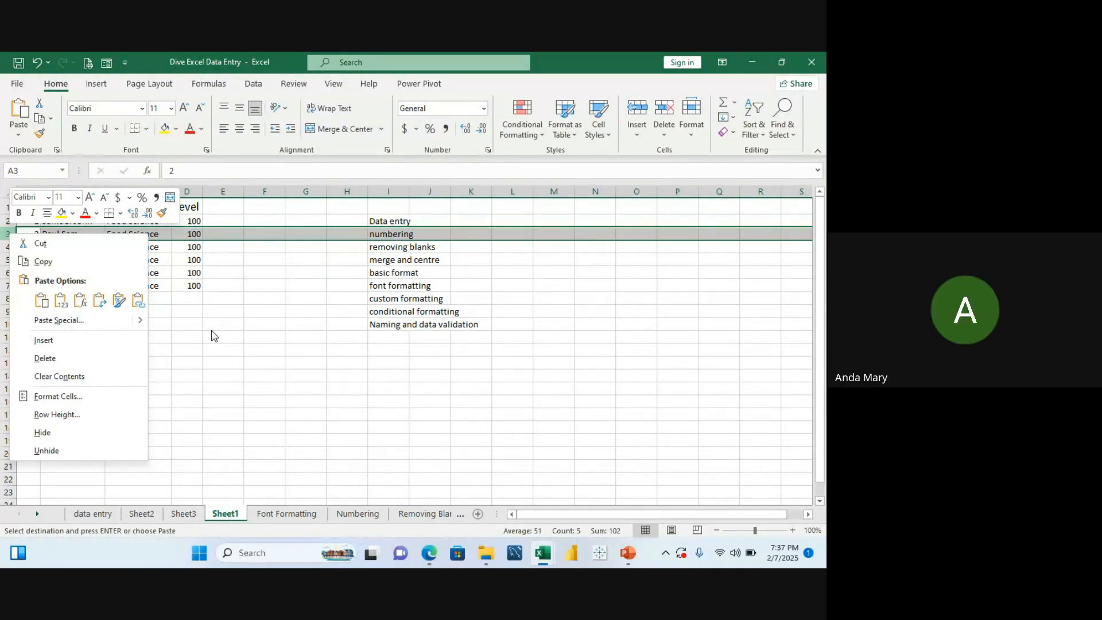
{"action": "key", "text": "ctrl+v"}
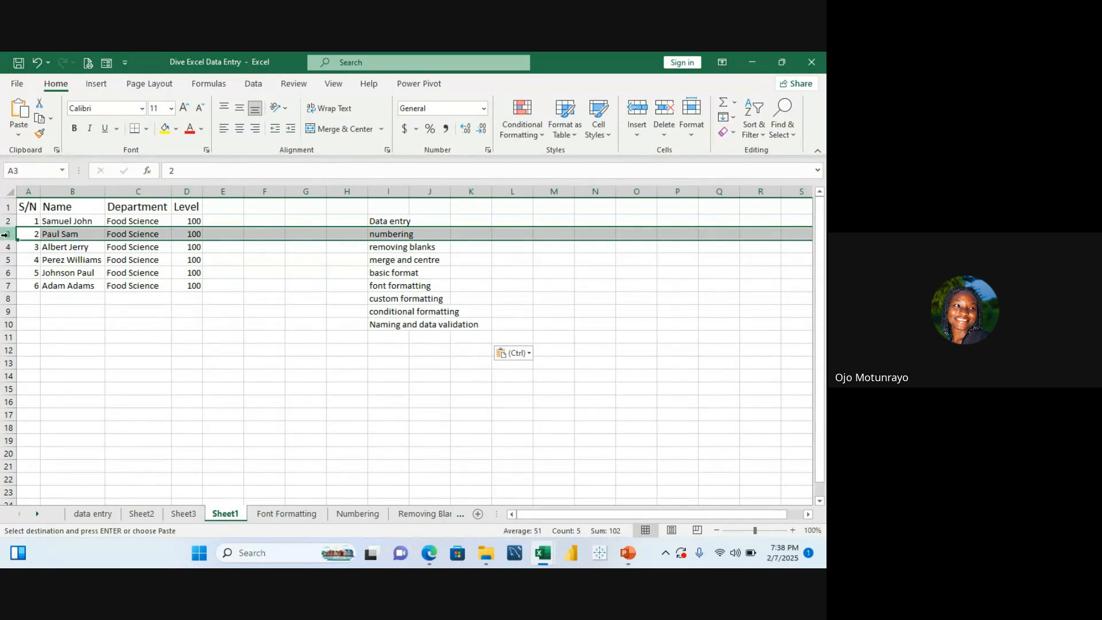
{"action": "right_click", "coordinate": [5, 234]}
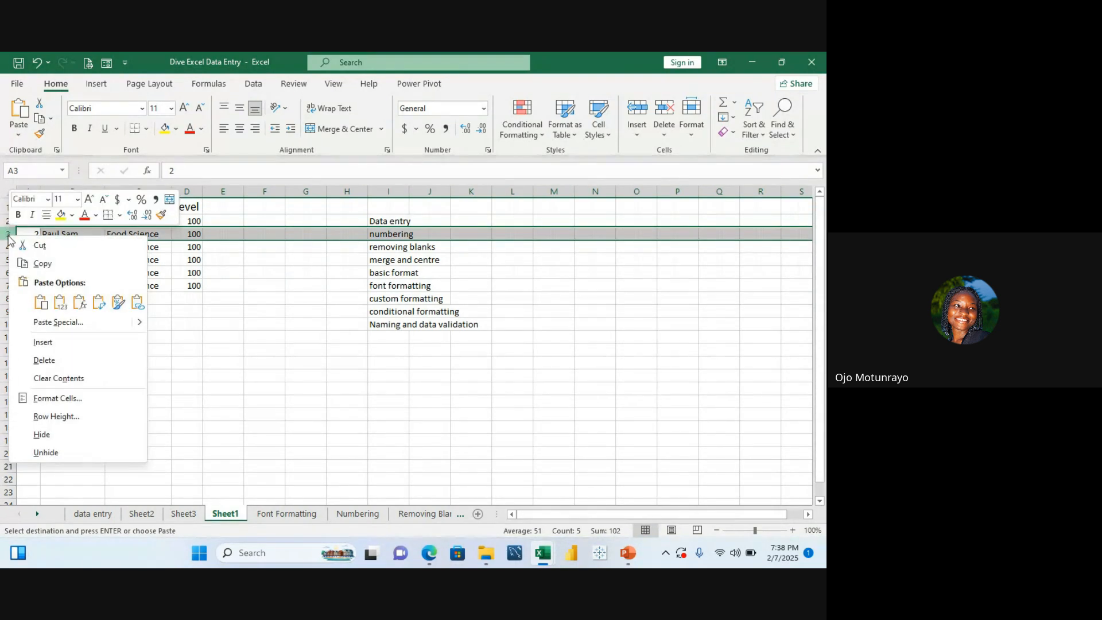
{"action": "left_click", "coordinate": [43, 343]}
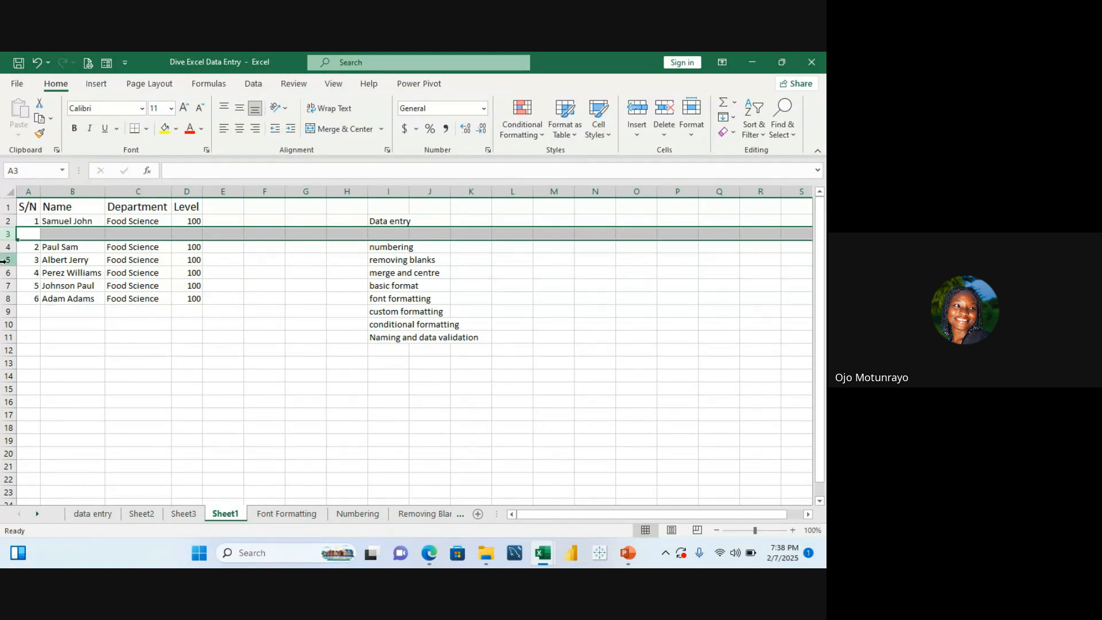
{"action": "left_click", "coordinate": [4, 260]}
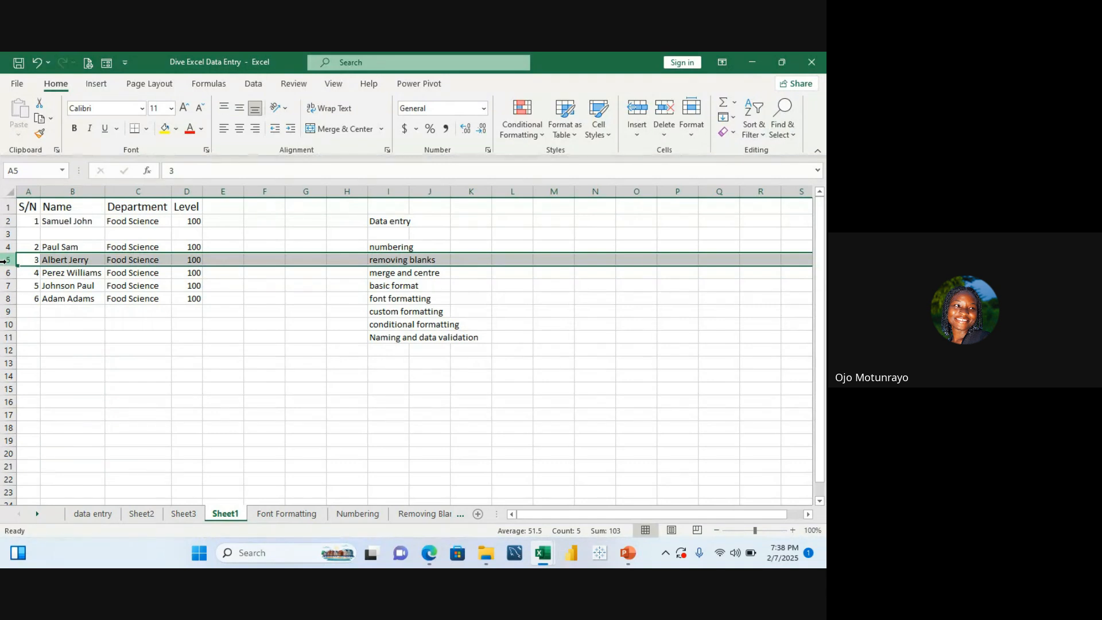
{"action": "key", "text": "ctrl+shift+plus"}
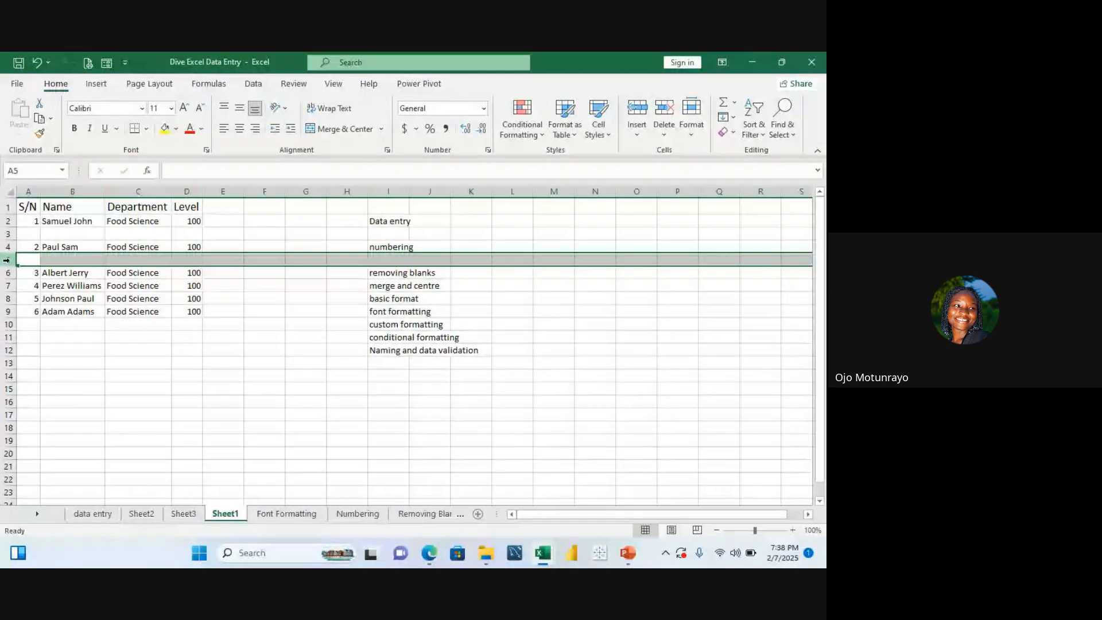
{"action": "key", "text": "ctrl+minus"}
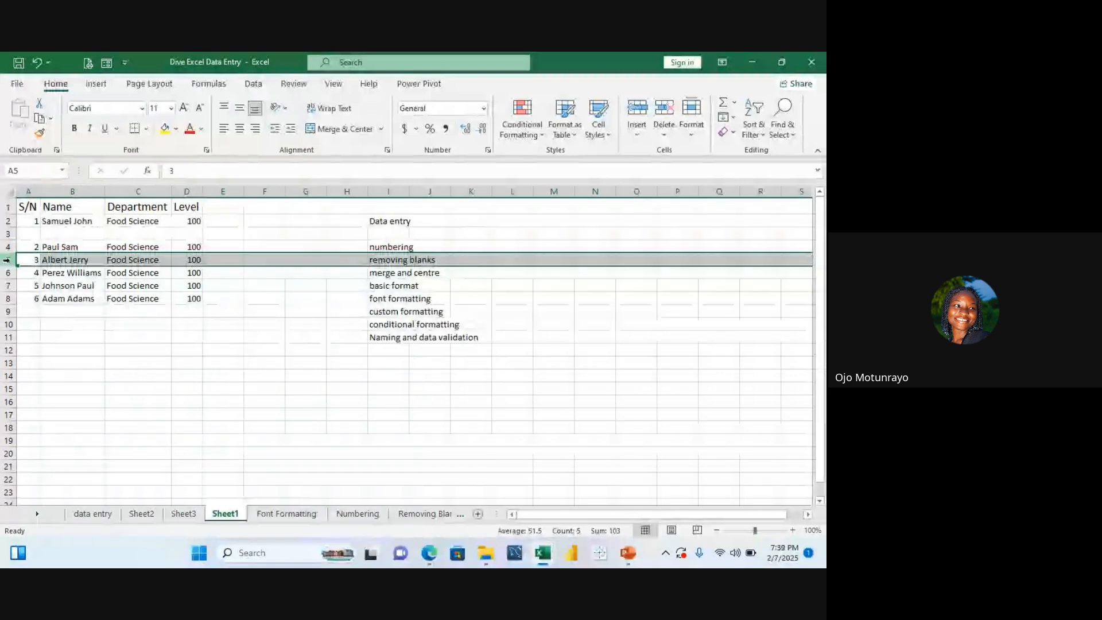
{"action": "type", "text": "+"}
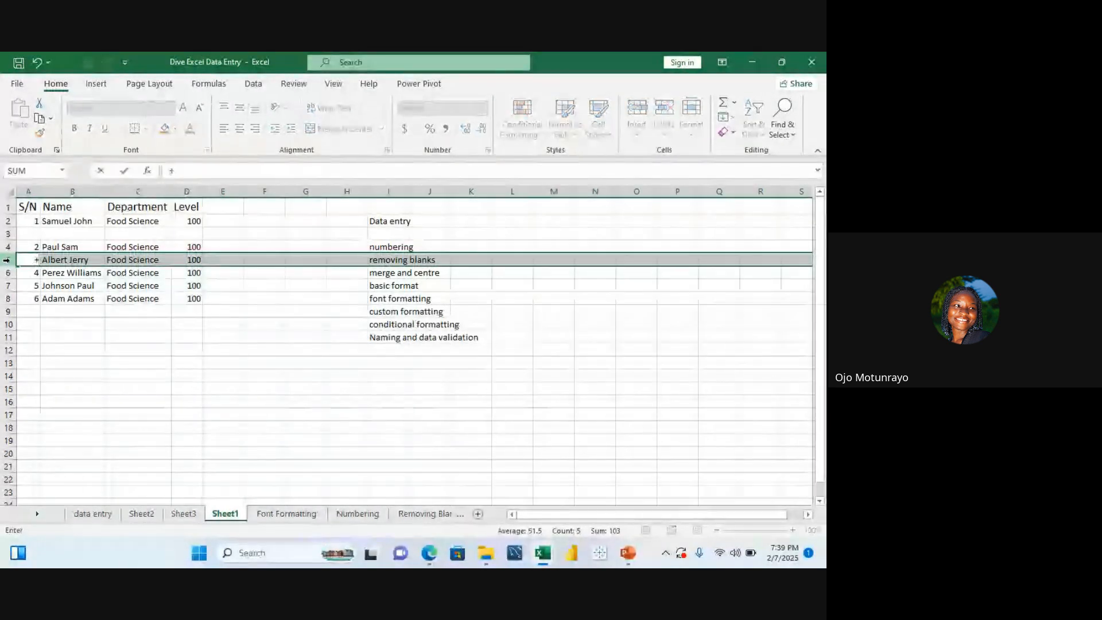
{"action": "key", "text": "ctrl+z"}
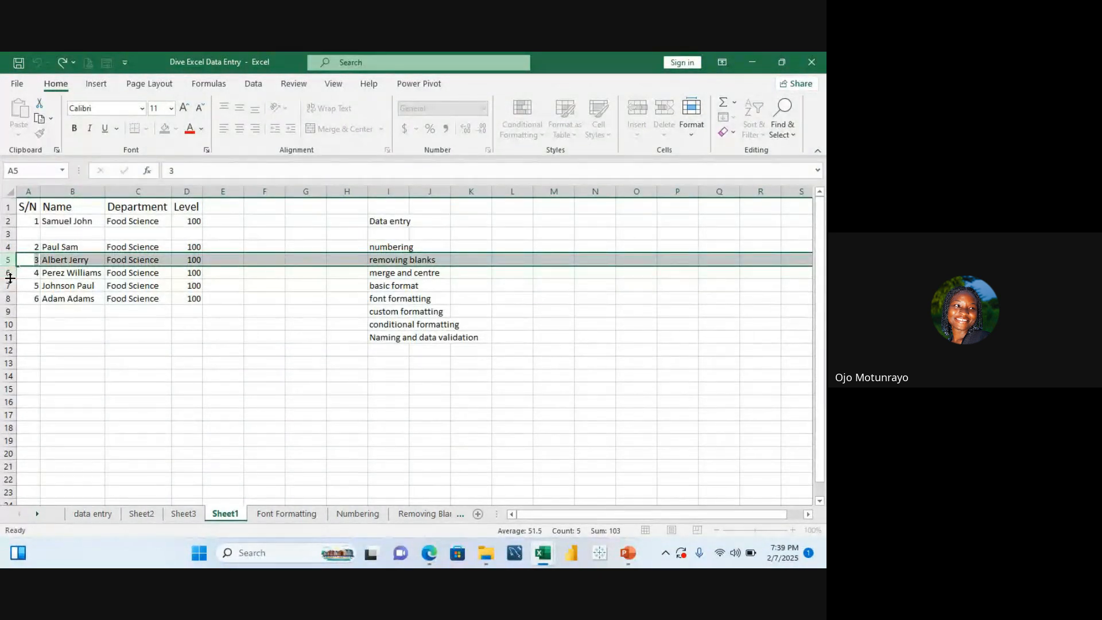
{"action": "left_click", "coordinate": [6, 273]}
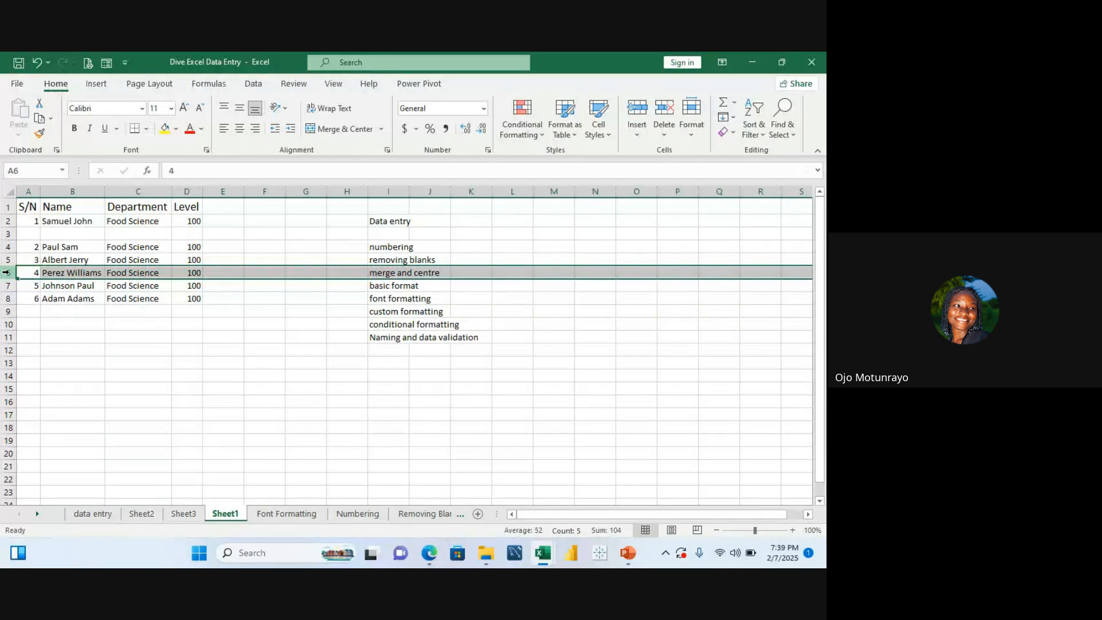
{"action": "key", "text": "ctrl+shift+plus"}
{"action": "key", "text": "ctrl+shift+plus"}
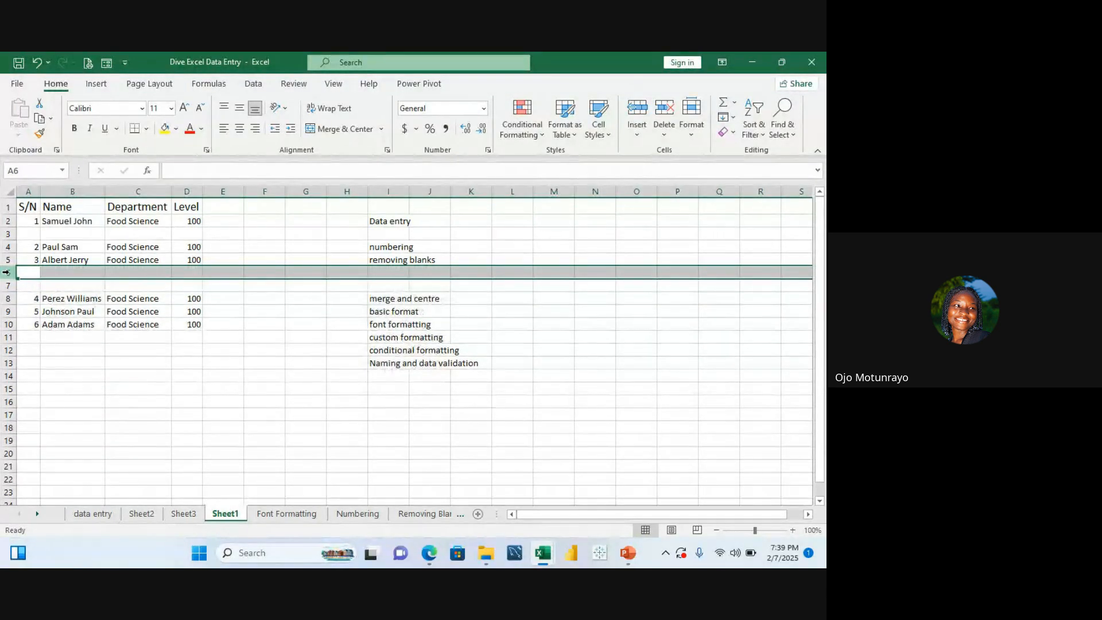
{"action": "left_click", "coordinate": [7, 312]}
{"action": "key", "text": "ctrl+shift+plus"}
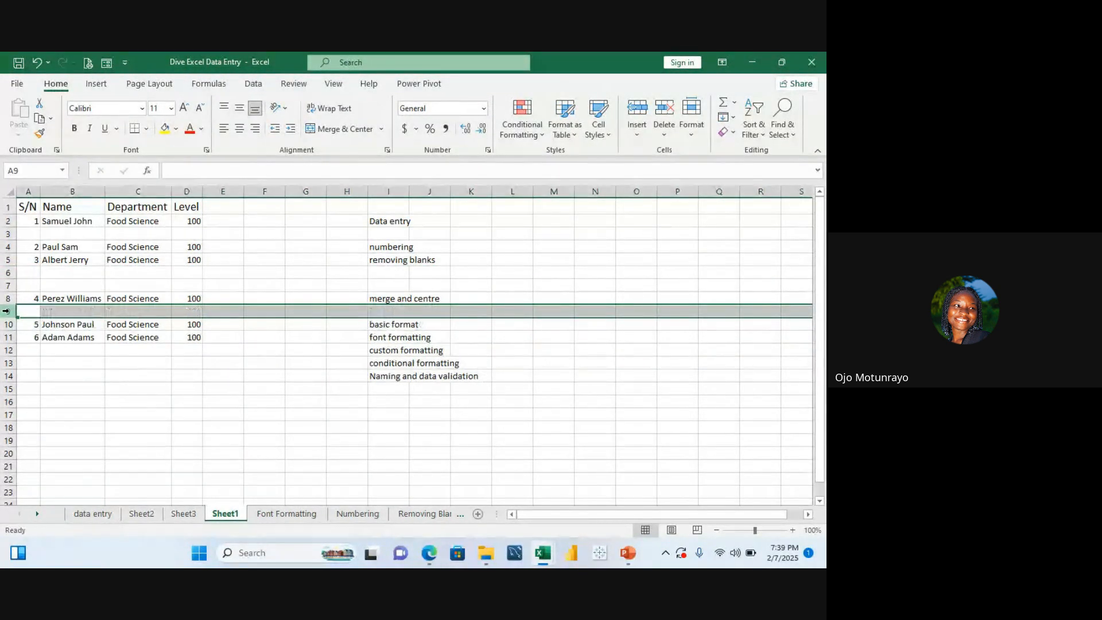
{"action": "key", "text": "ctrl+shift+plus"}
{"action": "key", "text": "ctrl+shift+plus"}
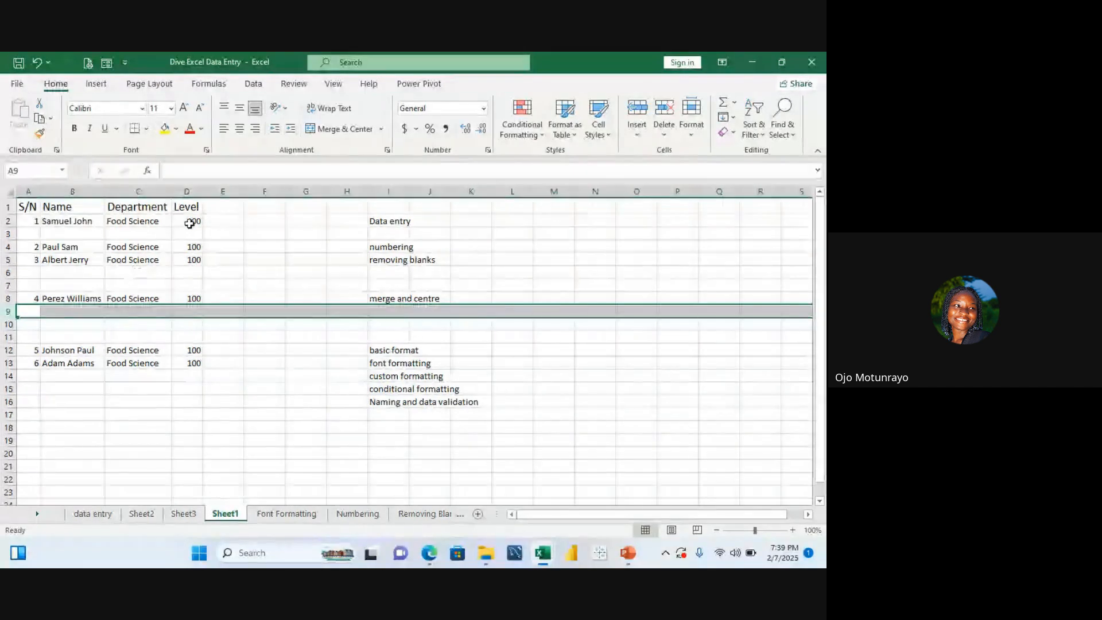
{"action": "left_click", "coordinate": [227, 218]}
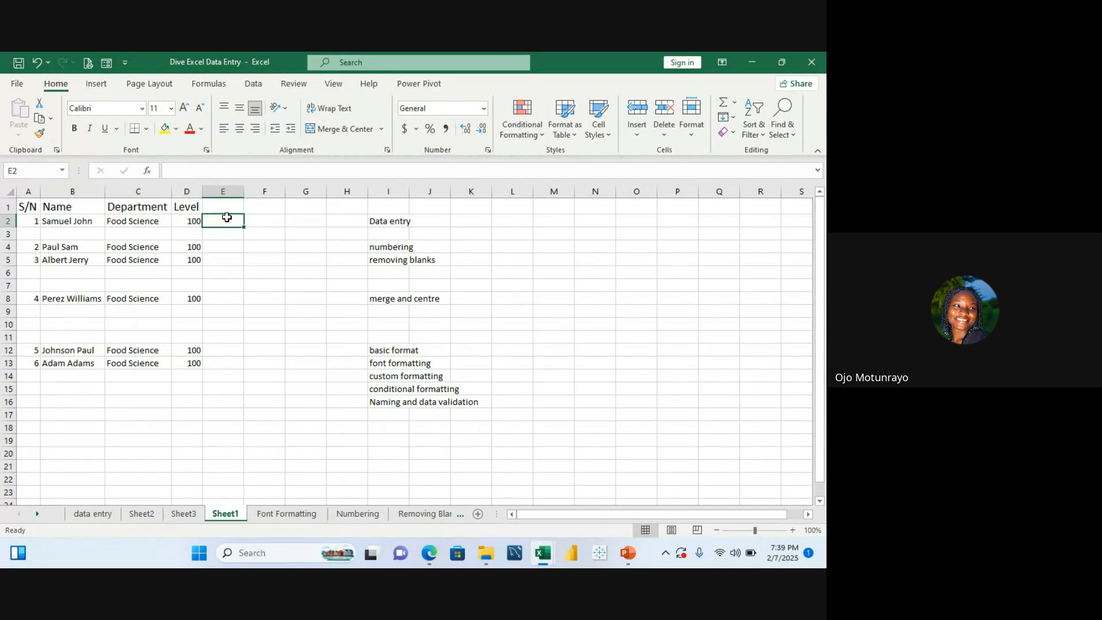
{"action": "left_click", "coordinate": [7, 234]}
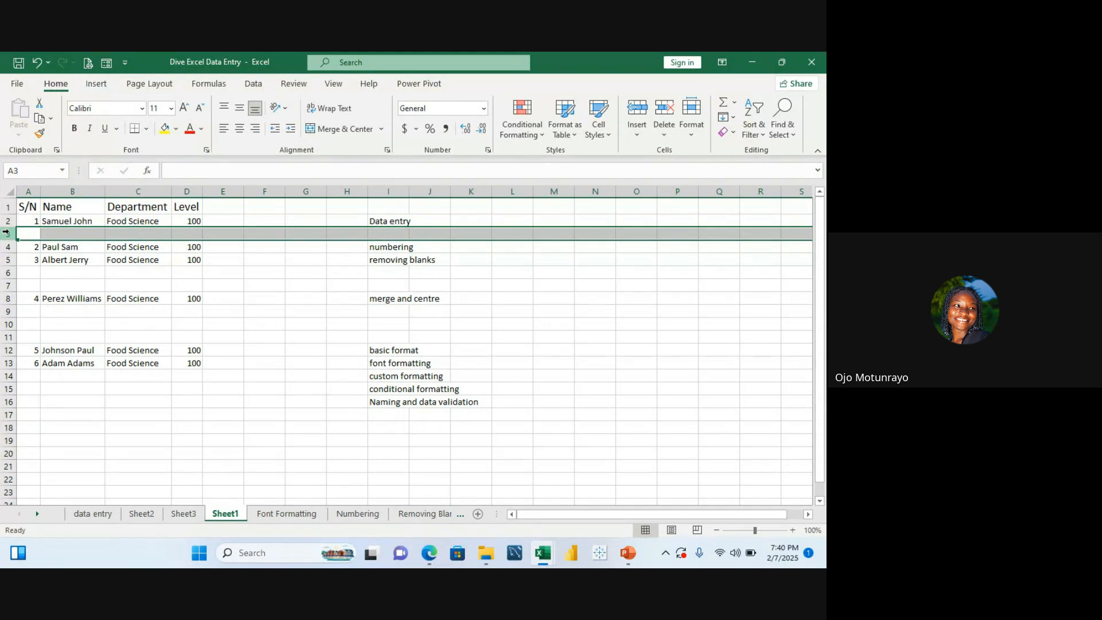
{"action": "right_click", "coordinate": [8, 234]}
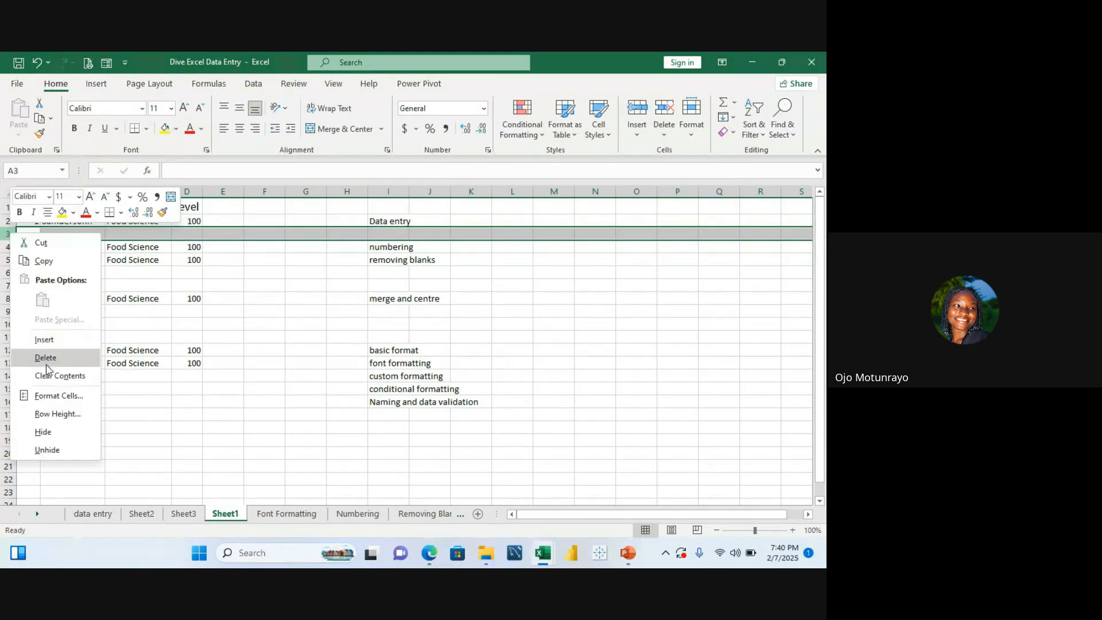
{"action": "key", "text": "Escape"}
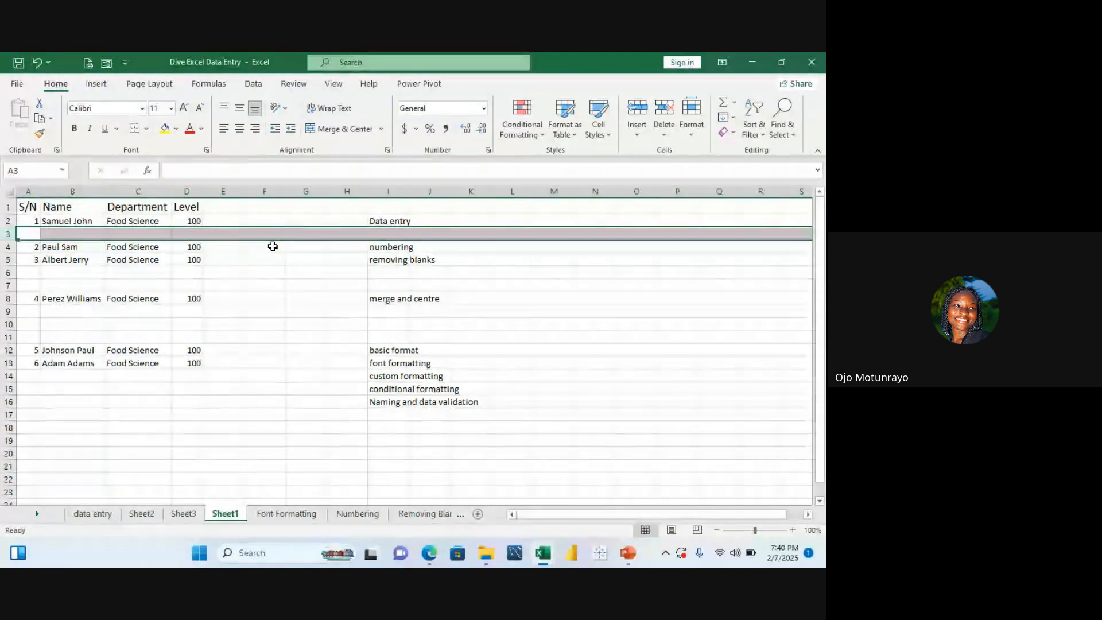
{"action": "left_click", "coordinate": [67, 206]}
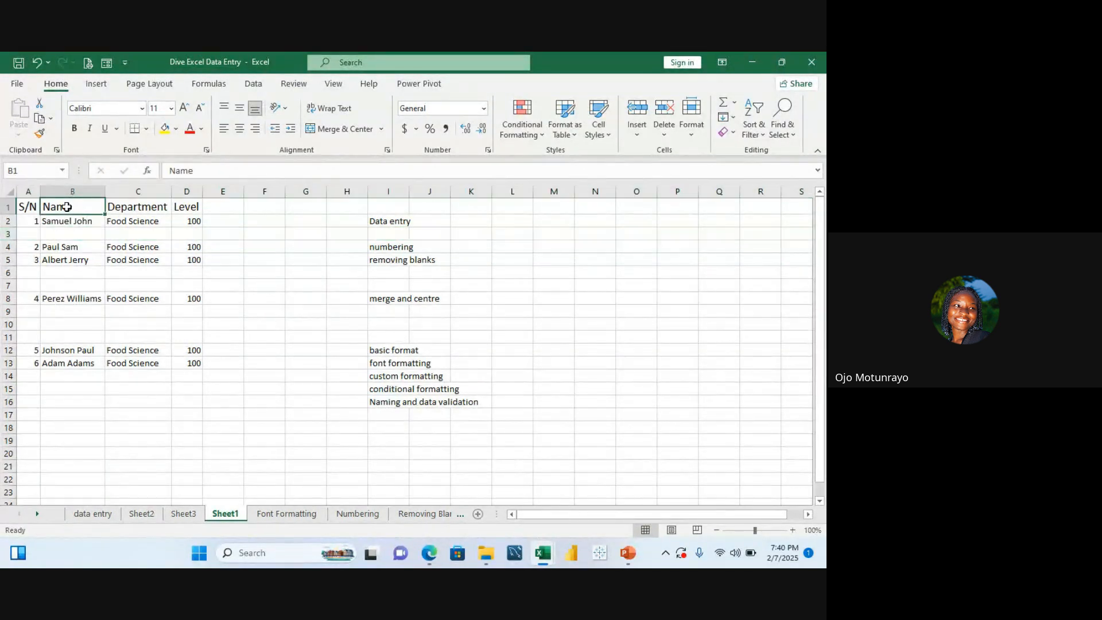
{"action": "left_click", "coordinate": [28, 205]}
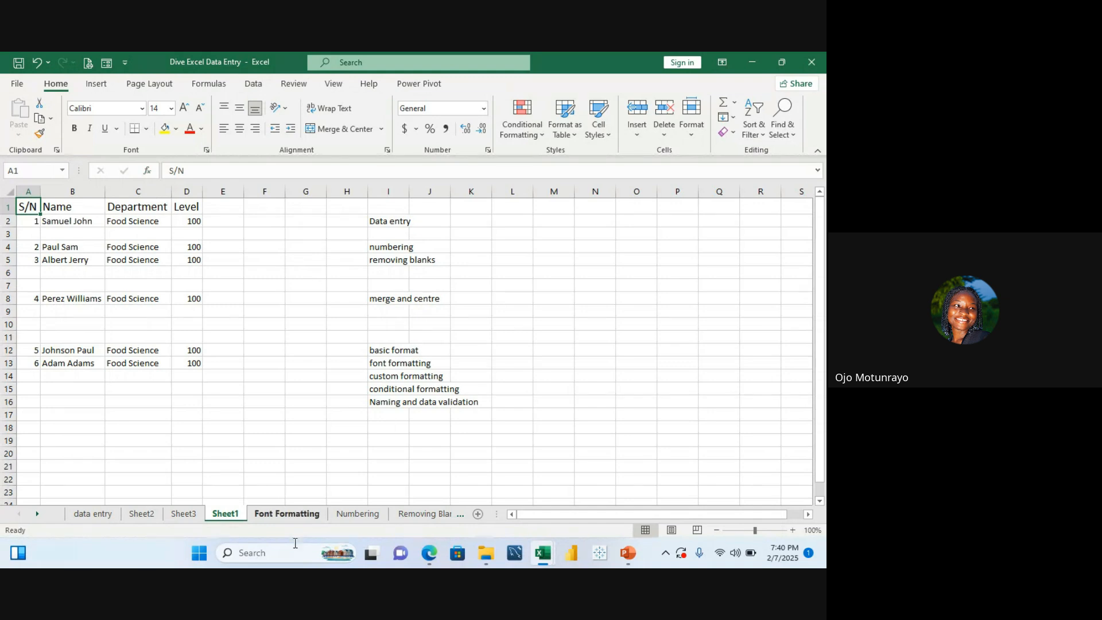
{"action": "left_click", "coordinate": [406, 513]}
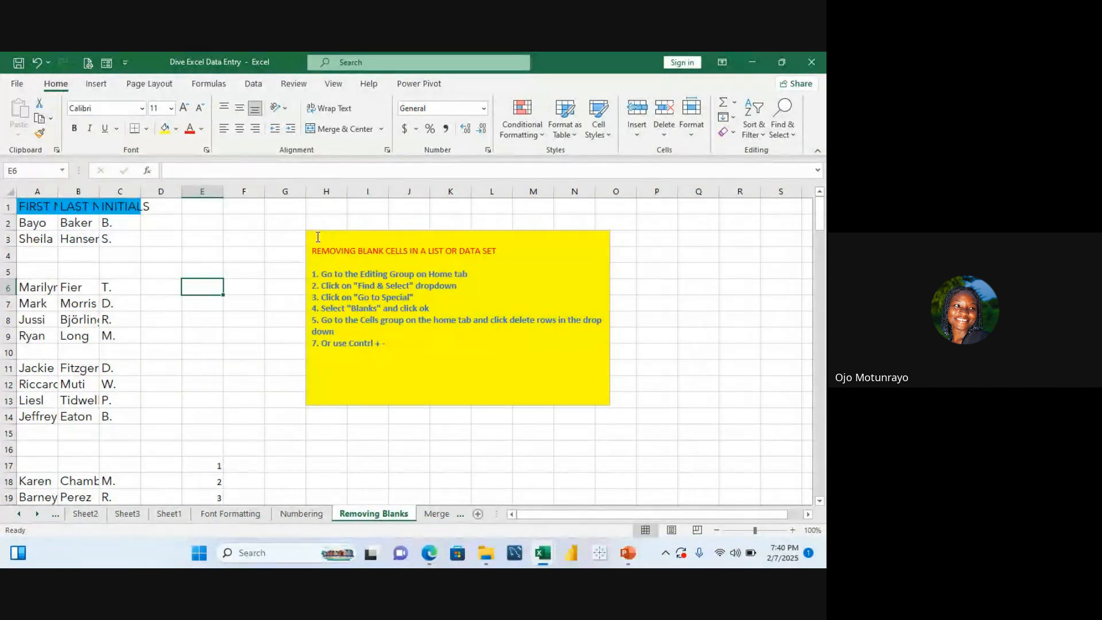
{"action": "left_click_drag", "start_coordinate": [313, 238], "coordinate": [496, 333]}
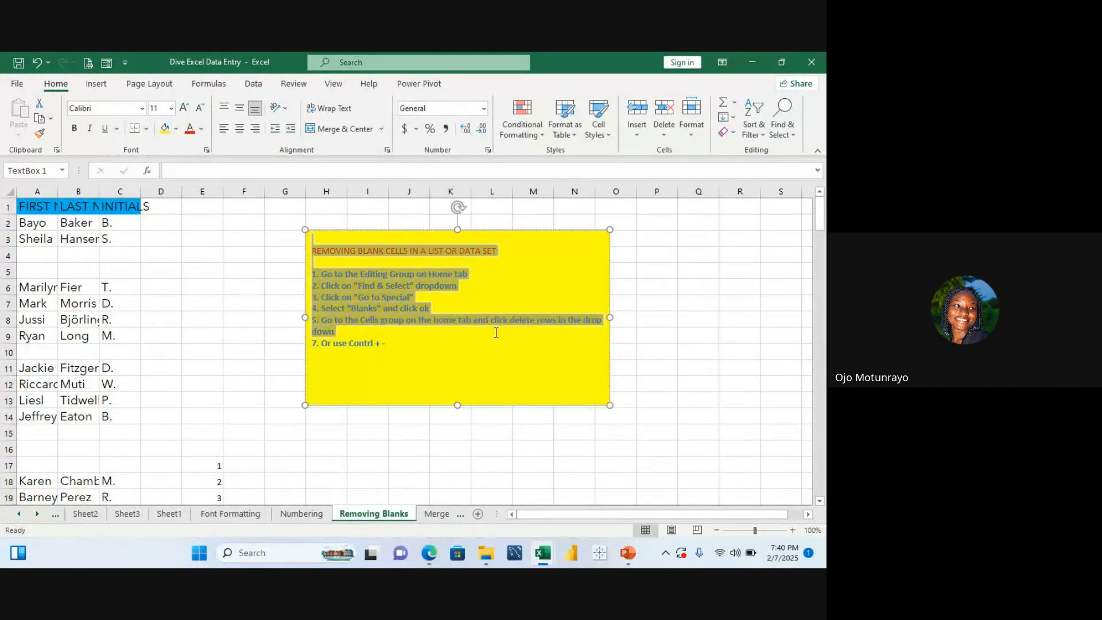
{"action": "left_click", "coordinate": [658, 287]}
{"action": "left_click", "coordinate": [589, 254]}
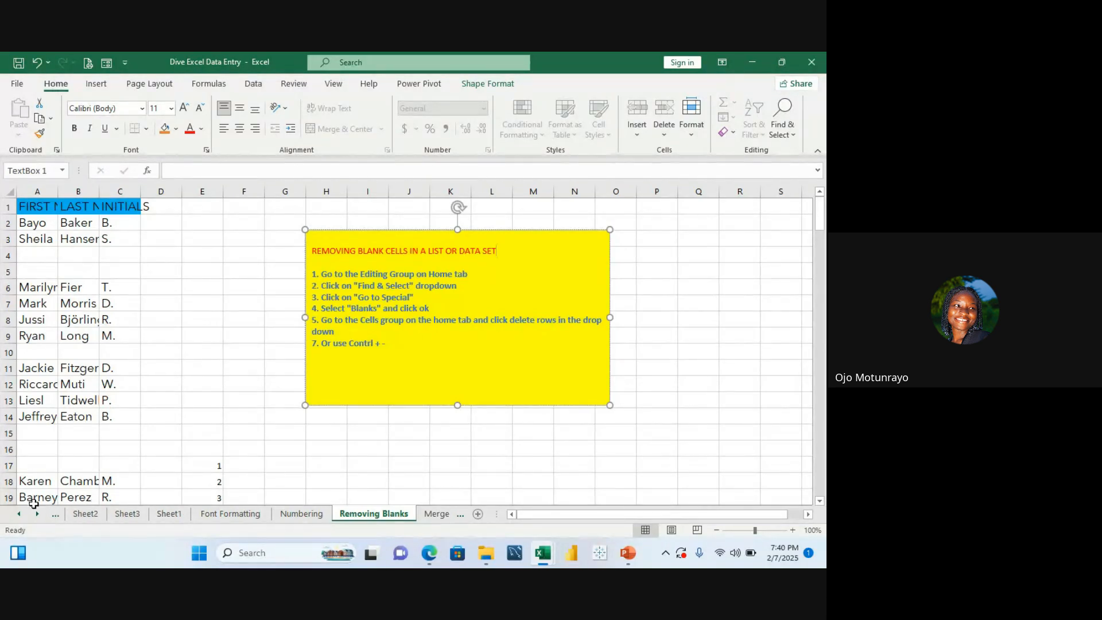
{"action": "left_click", "coordinate": [19, 514]}
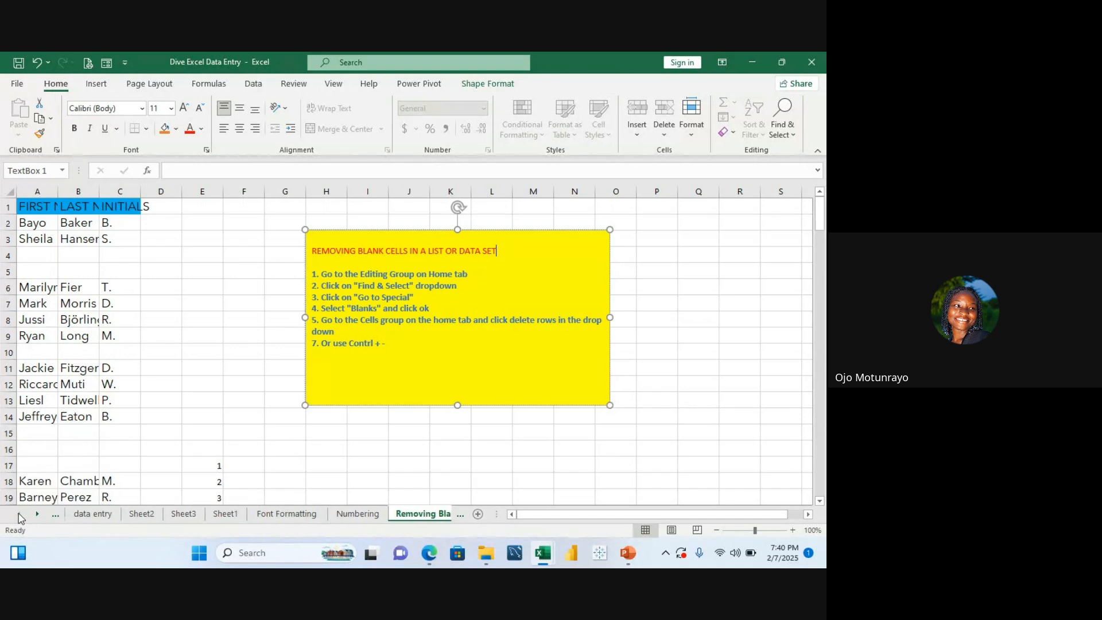
{"action": "left_click", "coordinate": [227, 514]}
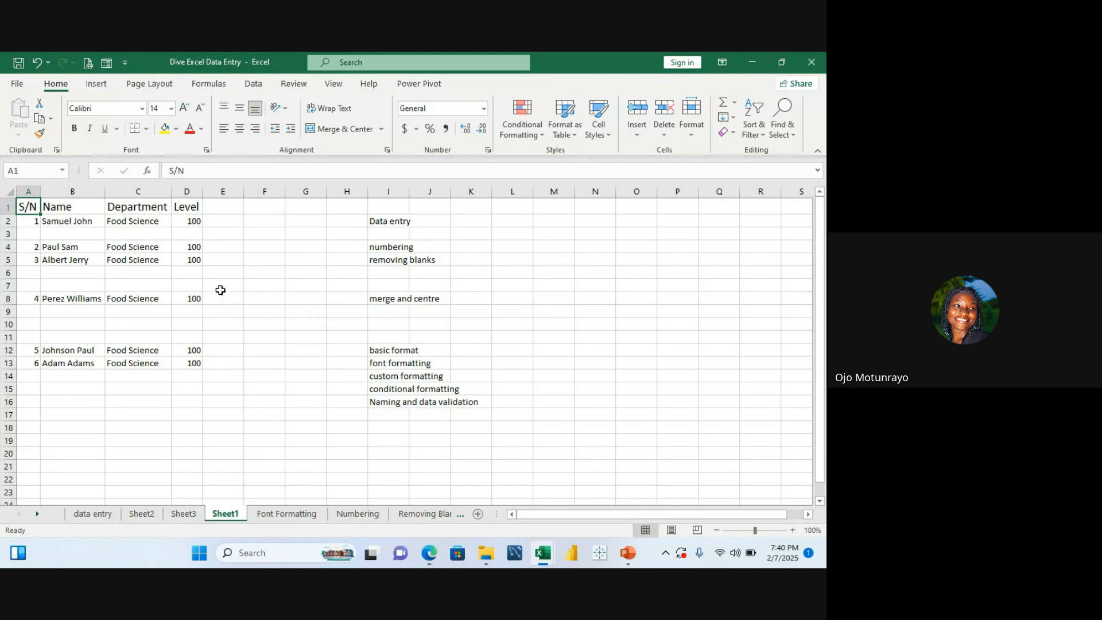
{"action": "left_click", "coordinate": [608, 264]}
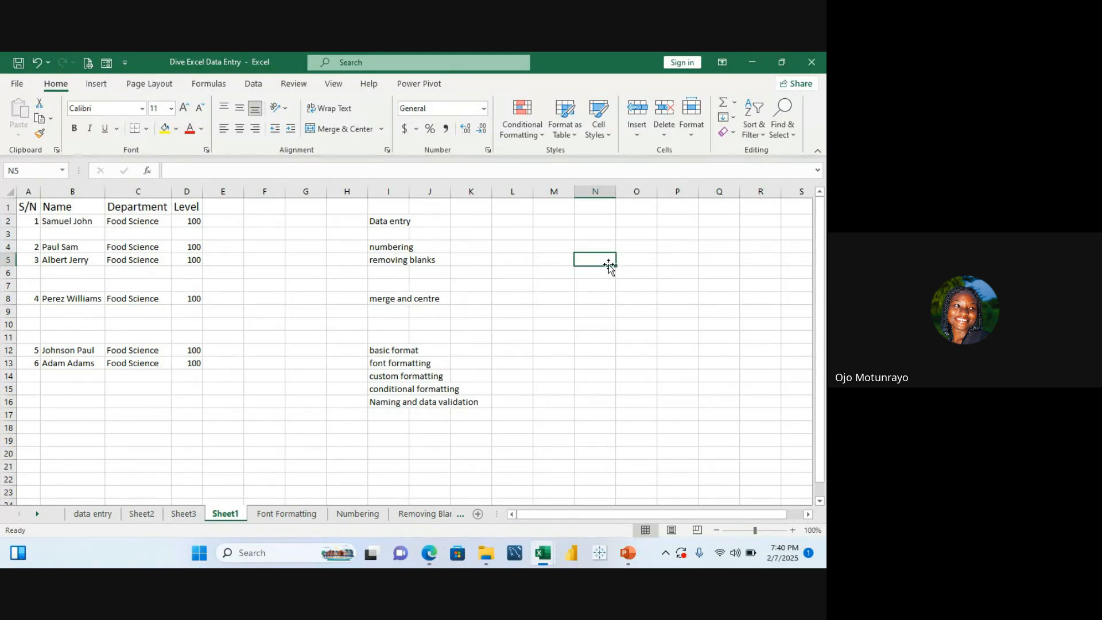
{"action": "left_click", "coordinate": [556, 297]}
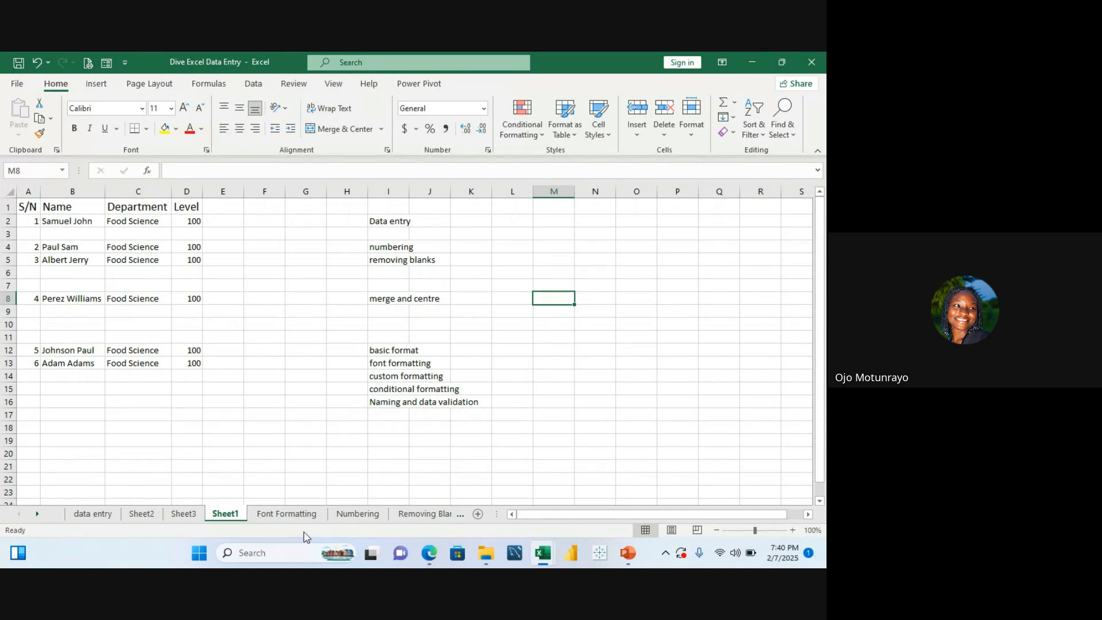
Step: Copy the removing-blanks instruction text box from the Removing Blanks sheet and place it beside the task list on Sheet1
{"action": "left_click", "coordinate": [425, 522]}
{"action": "left_click", "coordinate": [422, 516]}
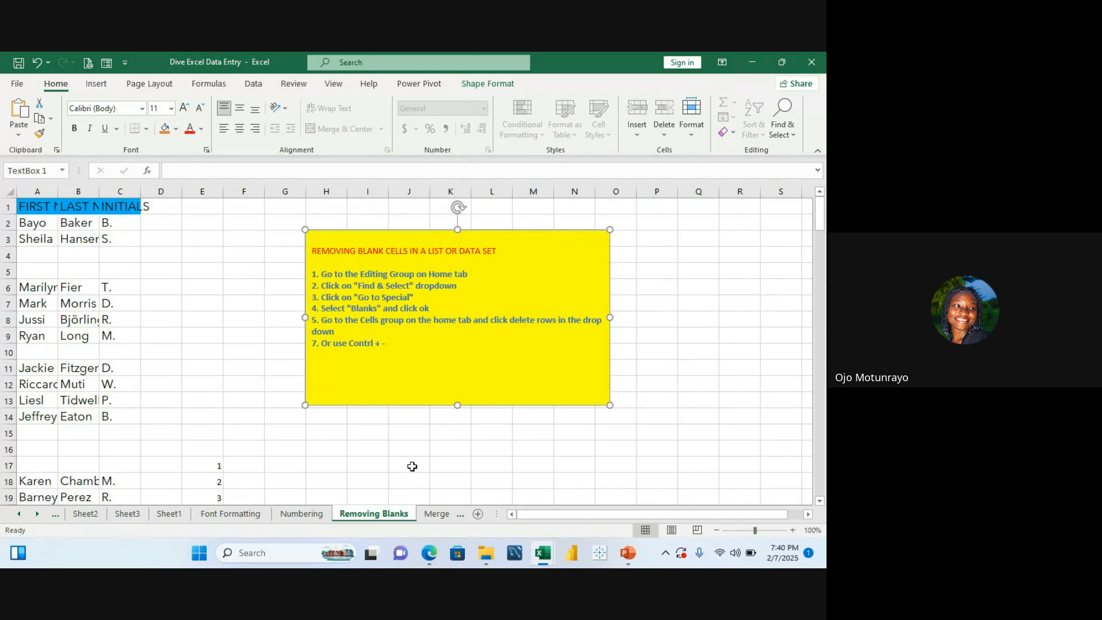
{"action": "left_click", "coordinate": [16, 515]}
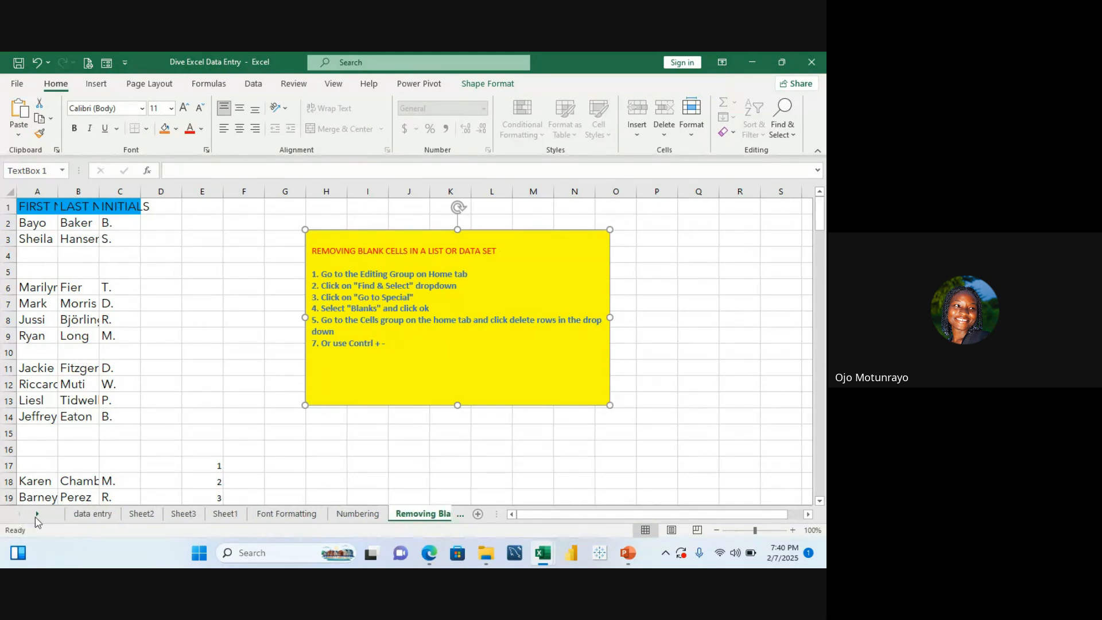
{"action": "left_click", "coordinate": [224, 515]}
{"action": "left_click", "coordinate": [547, 255]}
{"action": "key", "text": "ctrl+v"}
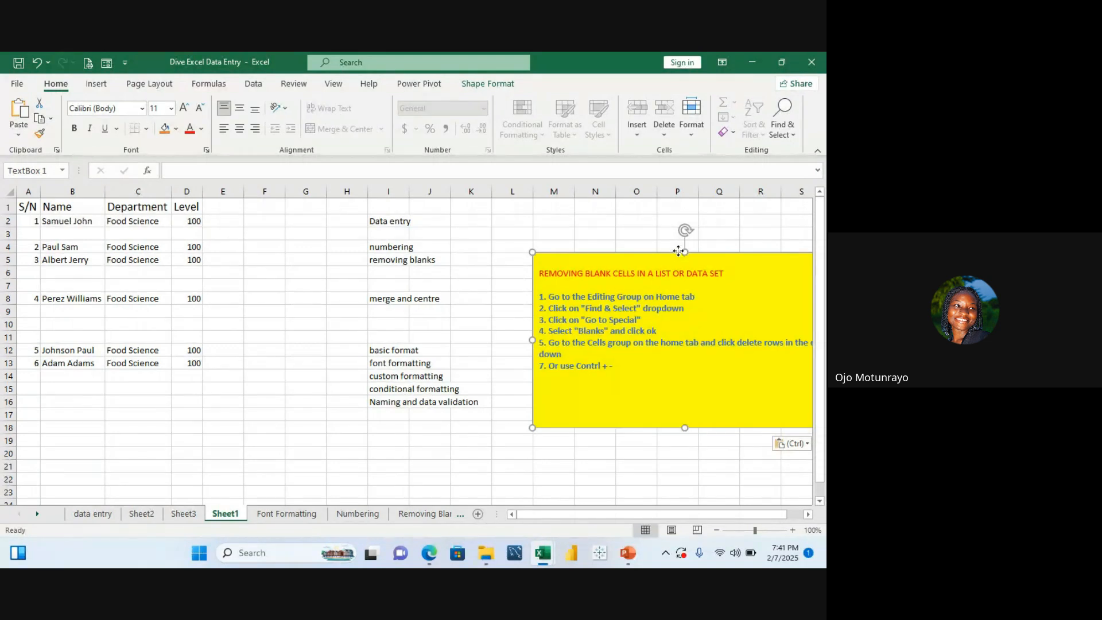
{"action": "left_click_drag", "start_coordinate": [679, 253], "coordinate": [636, 237]}
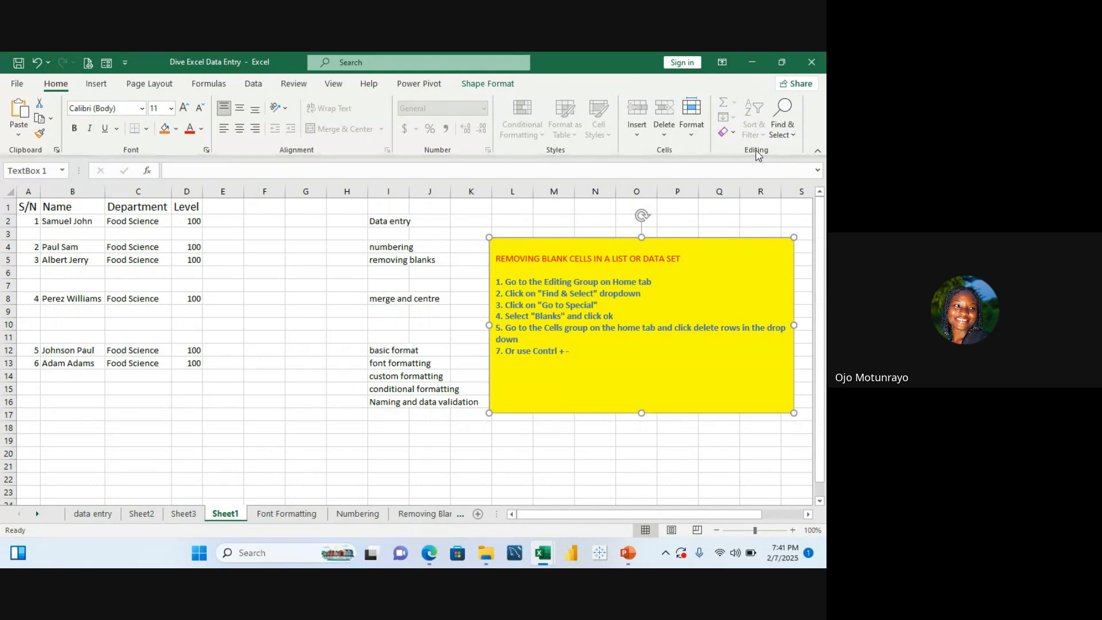
Step: Select all blank cells in the data range using Go To Special with the Blanks option
{"action": "left_click", "coordinate": [795, 138]}
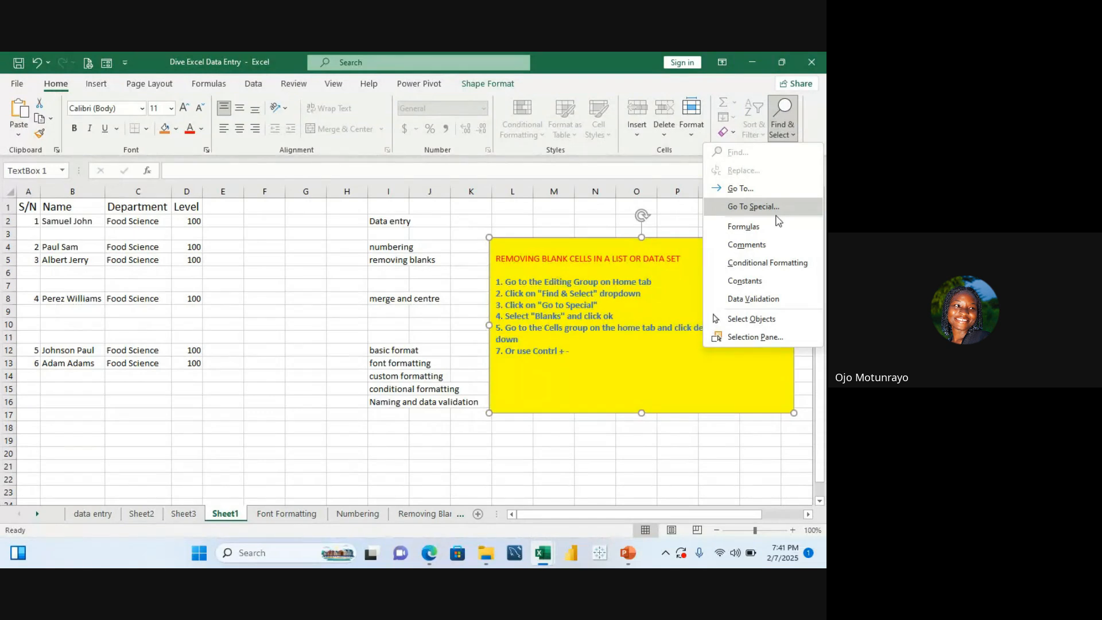
{"action": "left_click", "coordinate": [776, 216]}
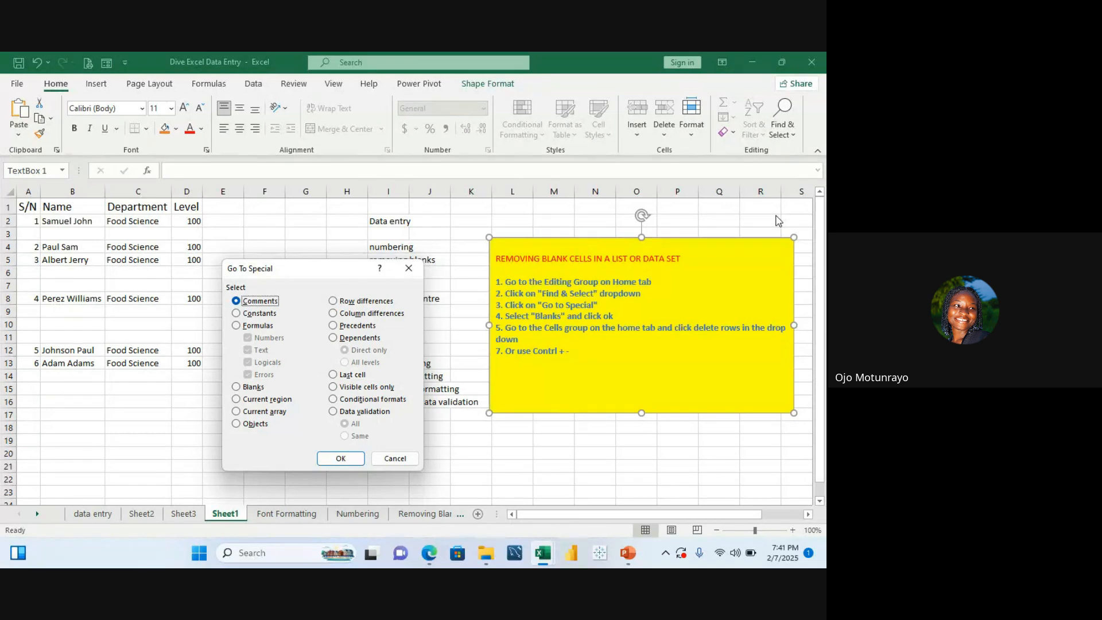
{"action": "left_click", "coordinate": [251, 386]}
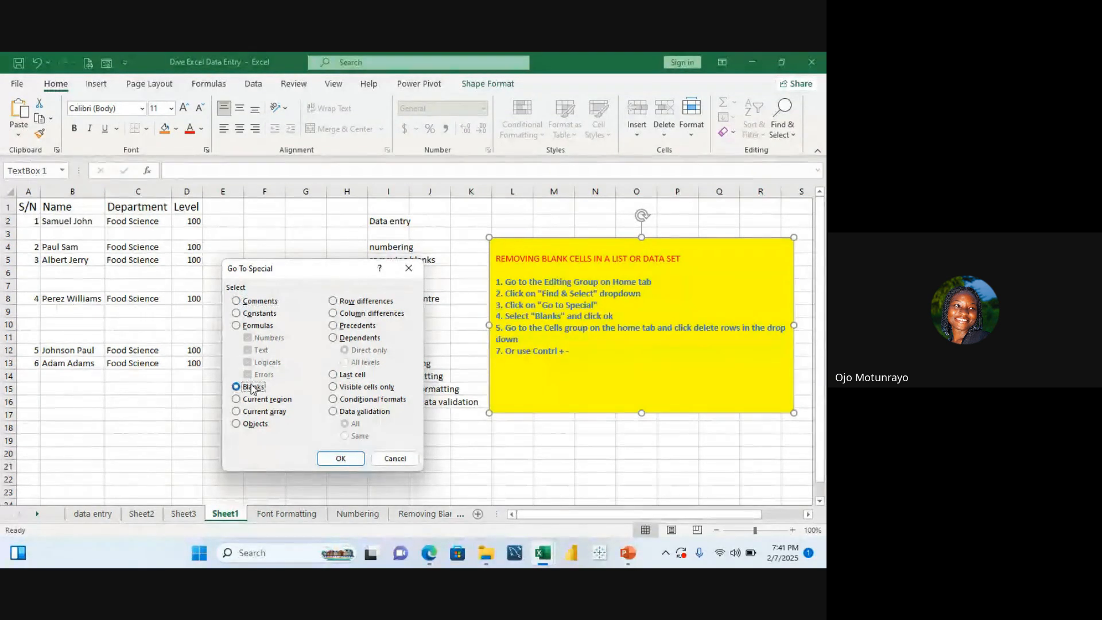
{"action": "left_click", "coordinate": [325, 455]}
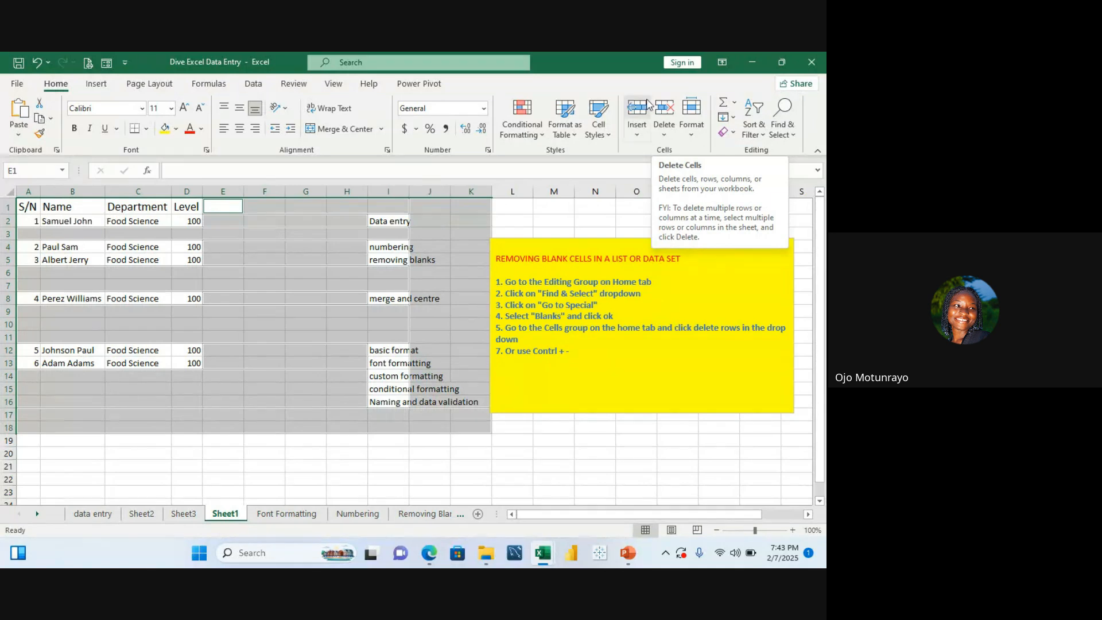
Step: Delete the sheet columns of the selected blank cells, then undo that deletion
{"action": "left_click", "coordinate": [668, 135]}
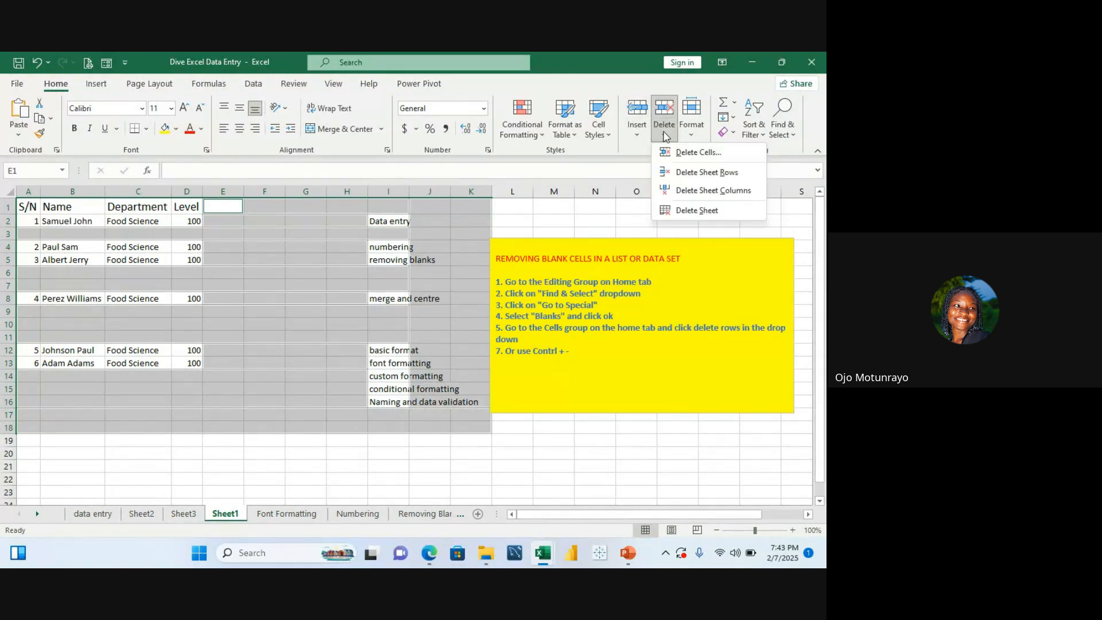
{"action": "left_click", "coordinate": [712, 173]}
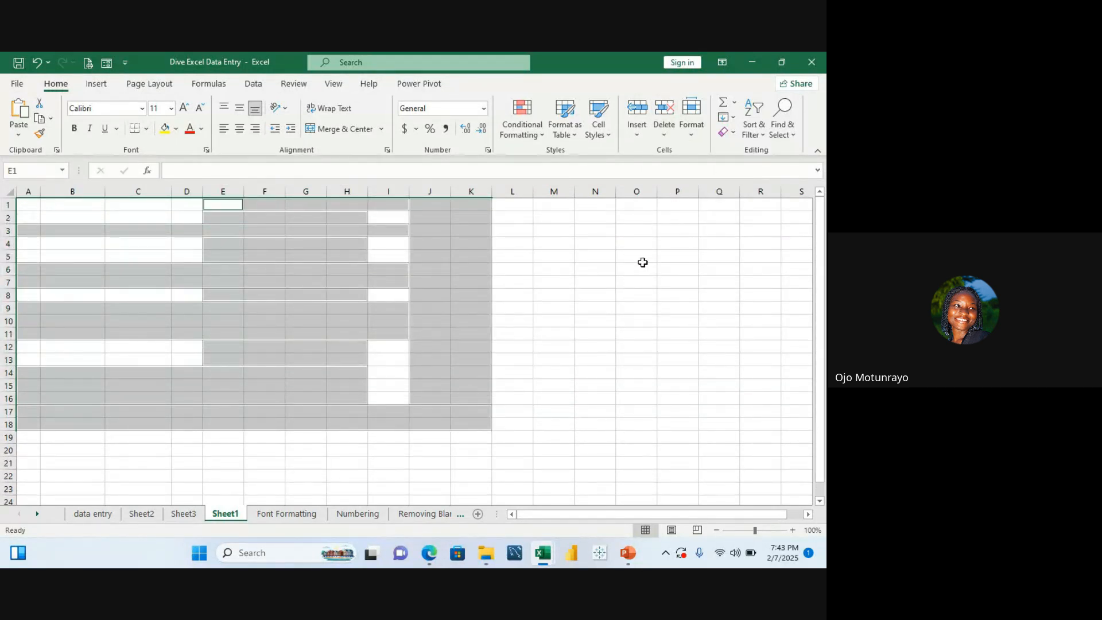
{"action": "left_click", "coordinate": [635, 247]}
{"action": "key", "text": "Up"}
{"action": "key", "text": "Up"}
{"action": "key", "text": "Up"}
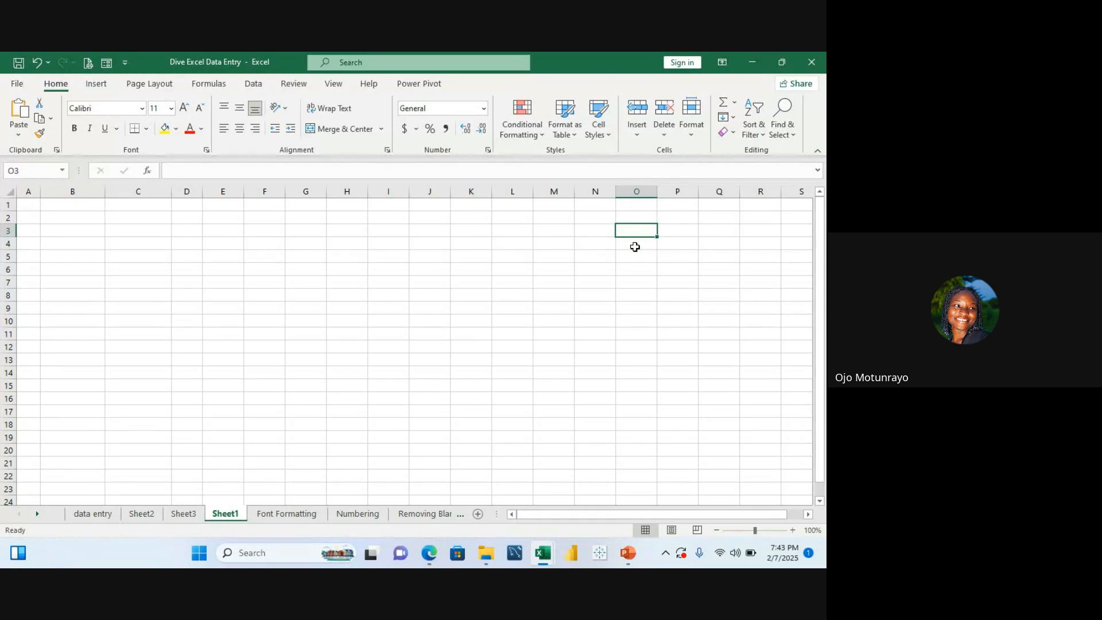
{"action": "key", "text": "ctrl+z"}
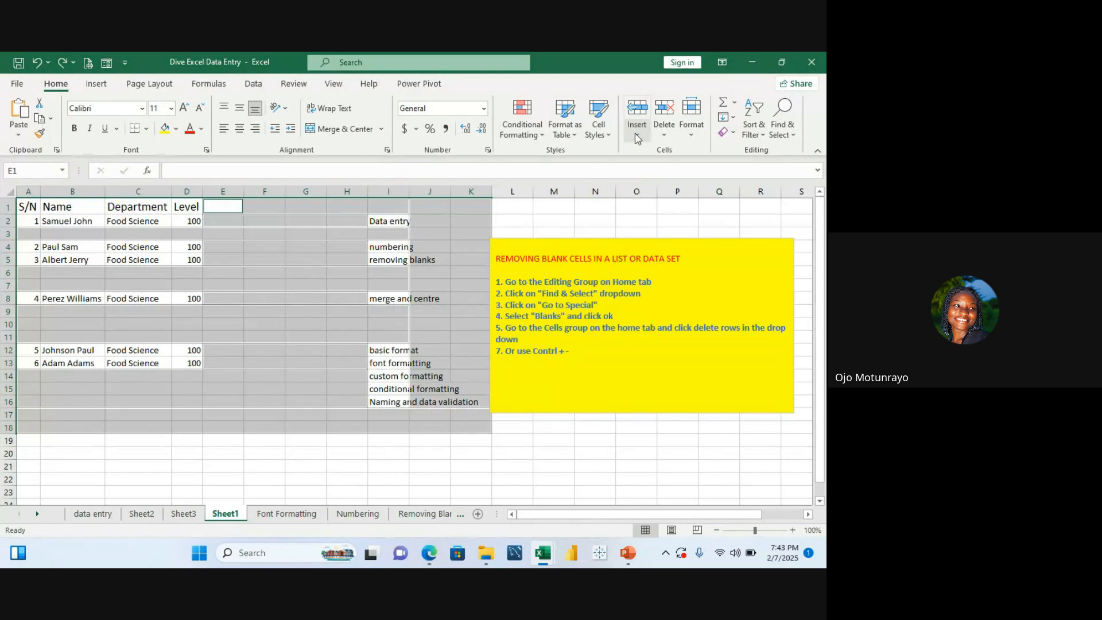
Step: Try to delete the sheet rows of the selected blank cells, dismiss the alert, and deselect
{"action": "left_click", "coordinate": [668, 133]}
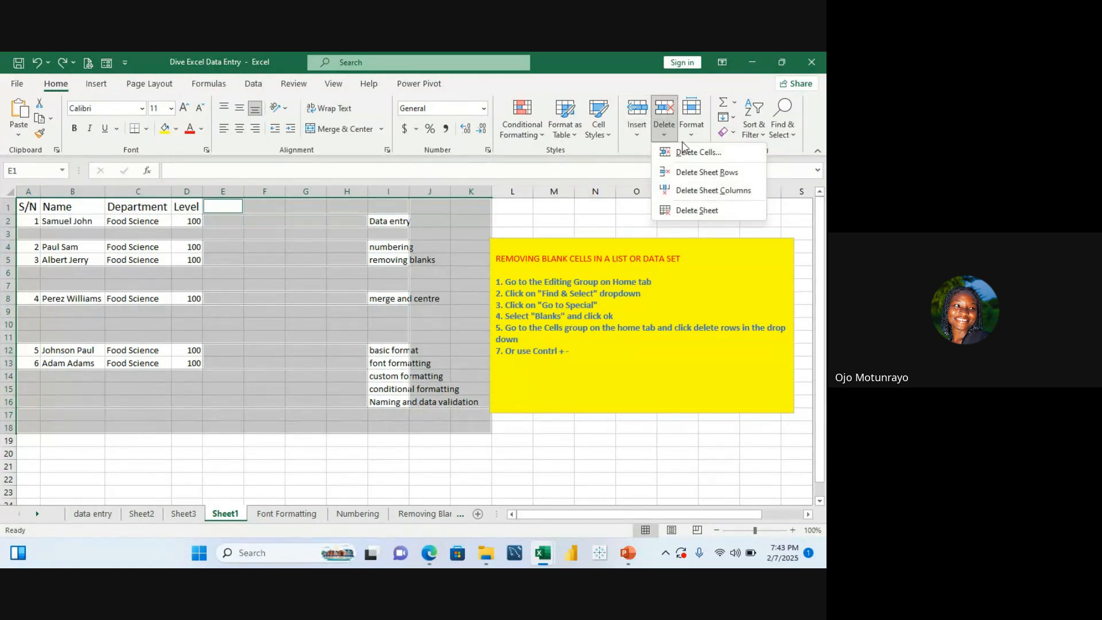
{"action": "left_click", "coordinate": [696, 173]}
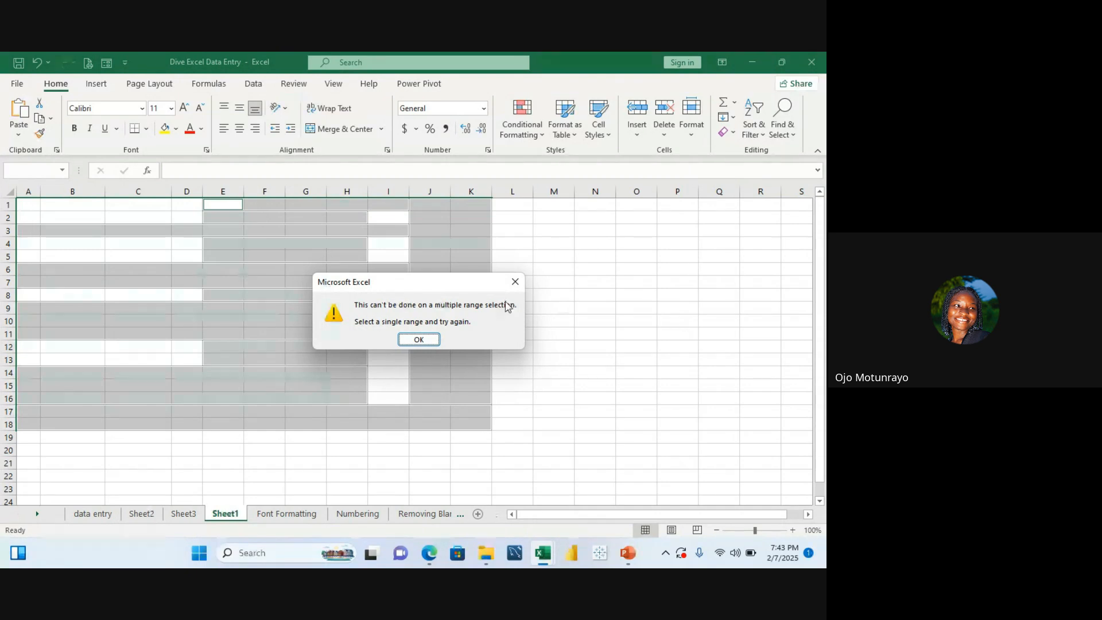
{"action": "left_click", "coordinate": [515, 282]}
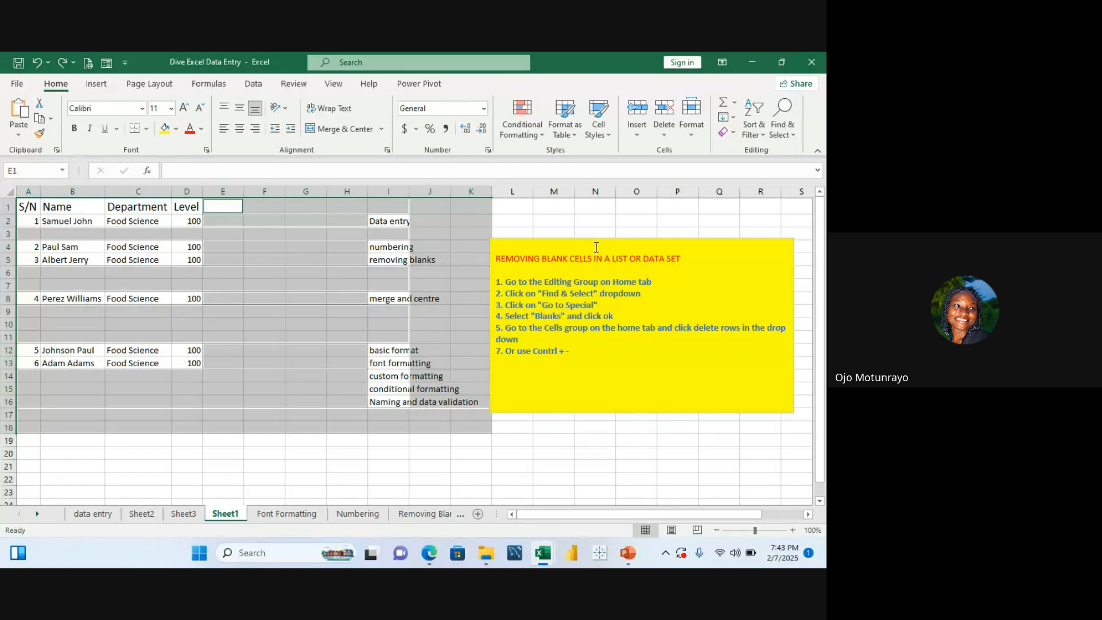
{"action": "left_click", "coordinate": [581, 230]}
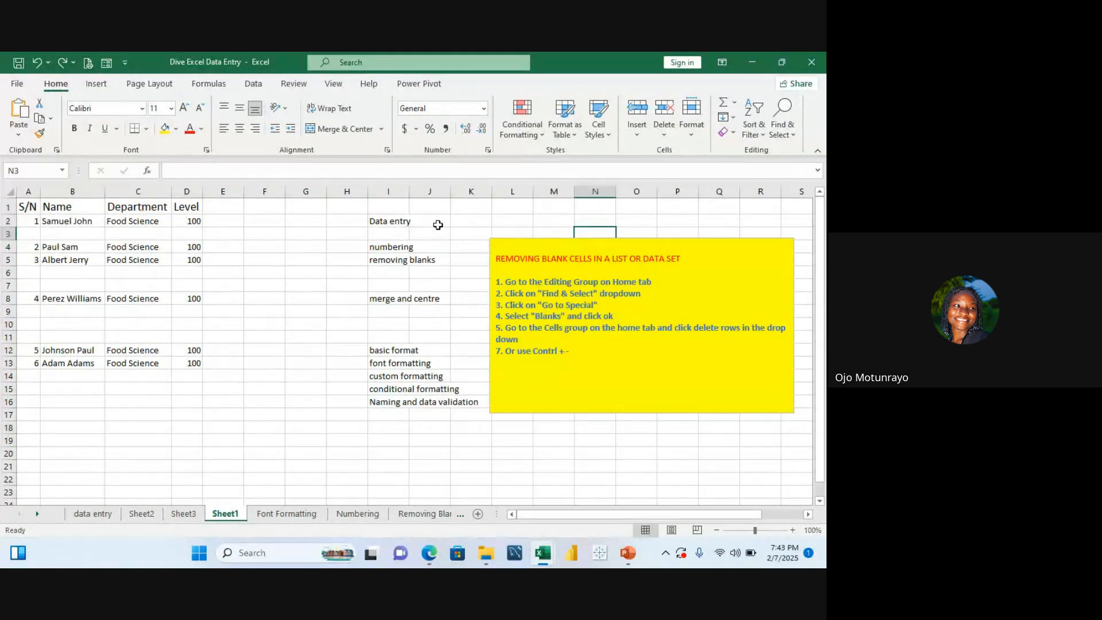
Step: Copy the task list range I2:K18 and paste it starting at cell G26
{"action": "left_click_drag", "start_coordinate": [398, 223], "coordinate": [463, 298]}
{"action": "key", "text": "ctrl+c"}
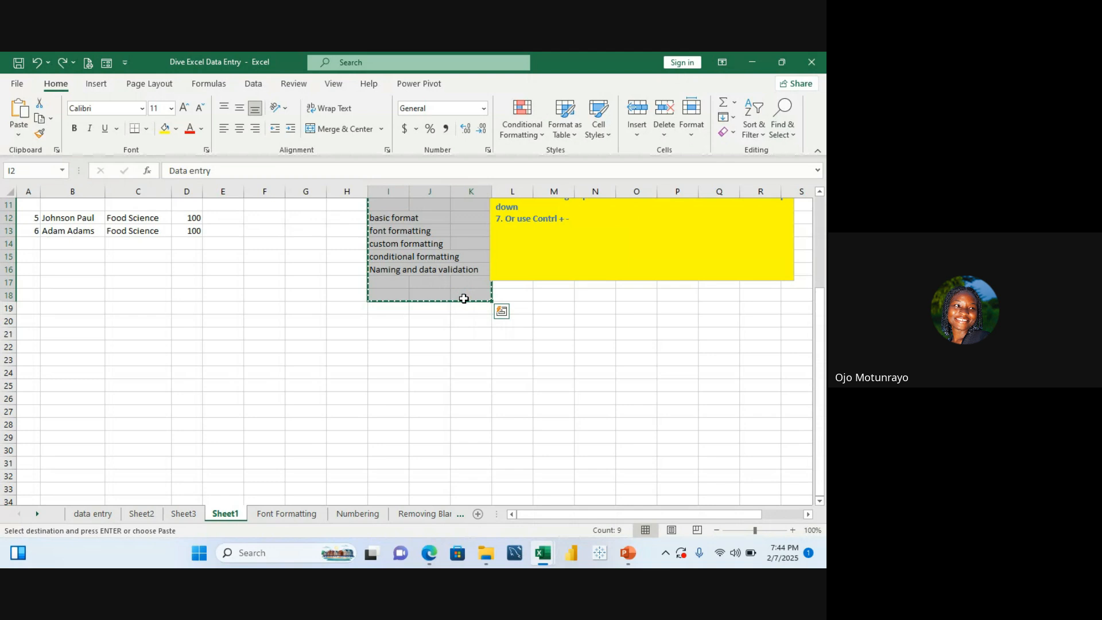
{"action": "left_click", "coordinate": [319, 400]}
{"action": "key", "text": "ctrl+v"}
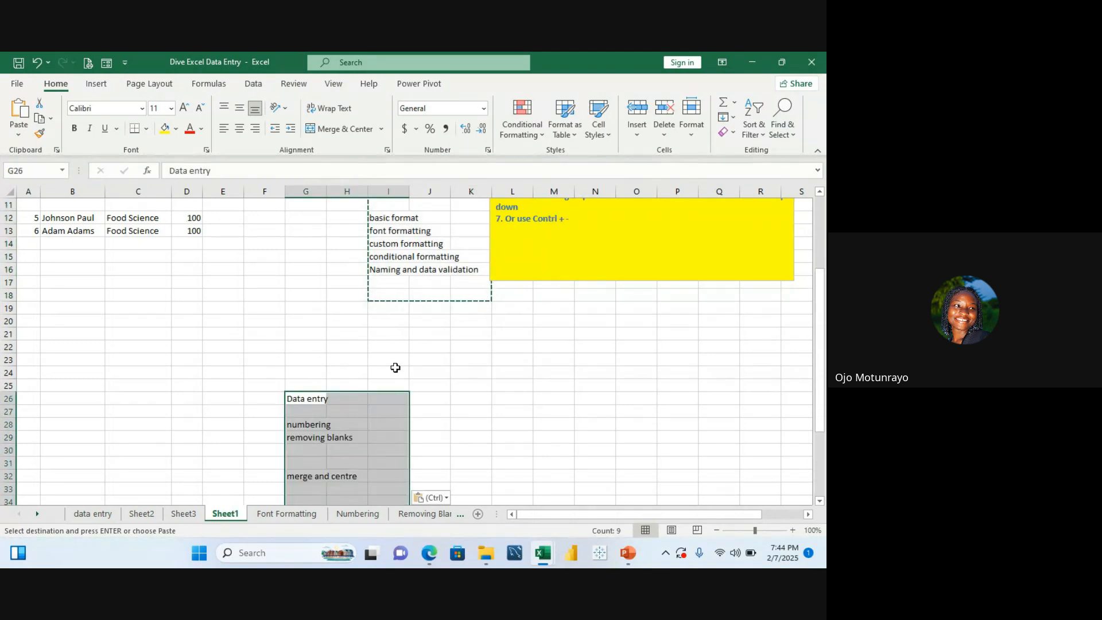
{"action": "key", "text": "Escape"}
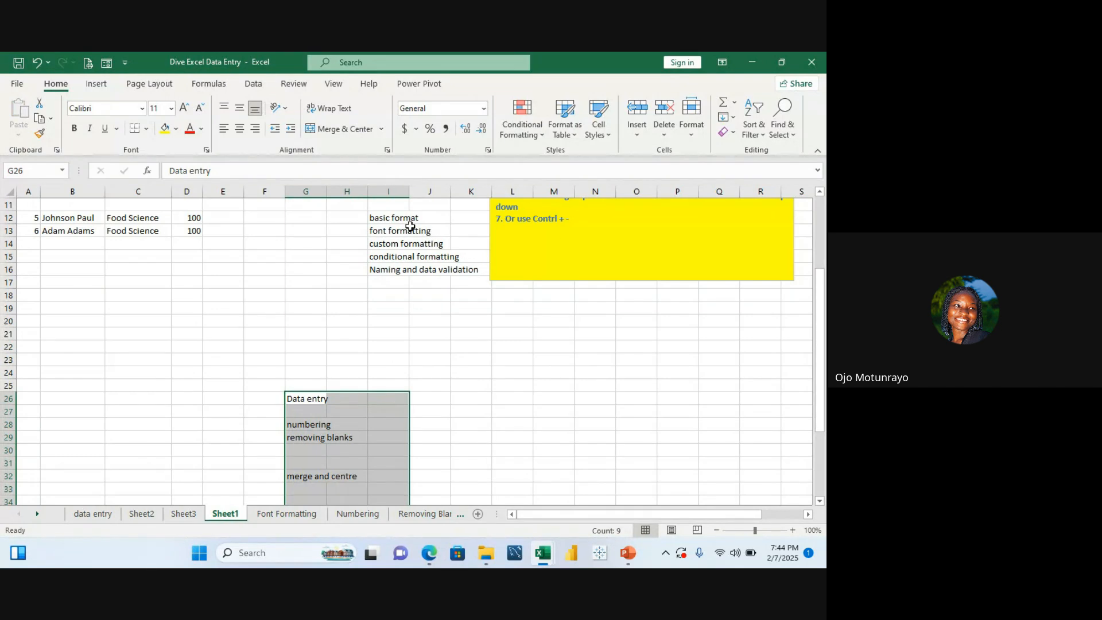
Step: Clear the 'Data entry' entry from cell I2 of the task list beside the data
{"action": "key", "text": "Up"}
{"action": "key", "text": "Up"}
{"action": "key", "text": "Up"}
{"action": "key", "text": "Up"}
{"action": "key", "text": "Up"}
{"action": "key", "text": "Up"}
{"action": "key", "text": "Up"}
{"action": "key", "text": "Up"}
{"action": "key", "text": "Up"}
{"action": "key", "text": "Up"}
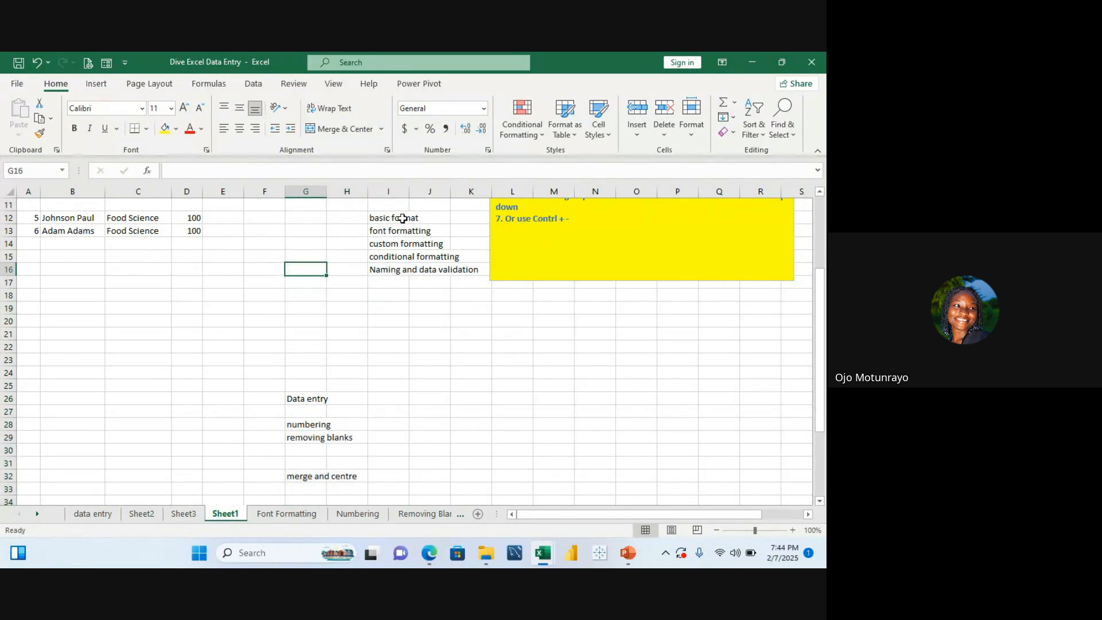
{"action": "key", "text": "Up"}
{"action": "key", "text": "Up"}
{"action": "key", "text": "Up"}
{"action": "key", "text": "Up"}
{"action": "key", "text": "Up"}
{"action": "key", "text": "Up"}
{"action": "key", "text": "Up"}
{"action": "key", "text": "Up"}
{"action": "key", "text": "Up"}
{"action": "key", "text": "Up"}
{"action": "key", "text": "Up"}
{"action": "key", "text": "Up"}
{"action": "key", "text": "Up"}
{"action": "key", "text": "Up"}
{"action": "key", "text": "Up"}
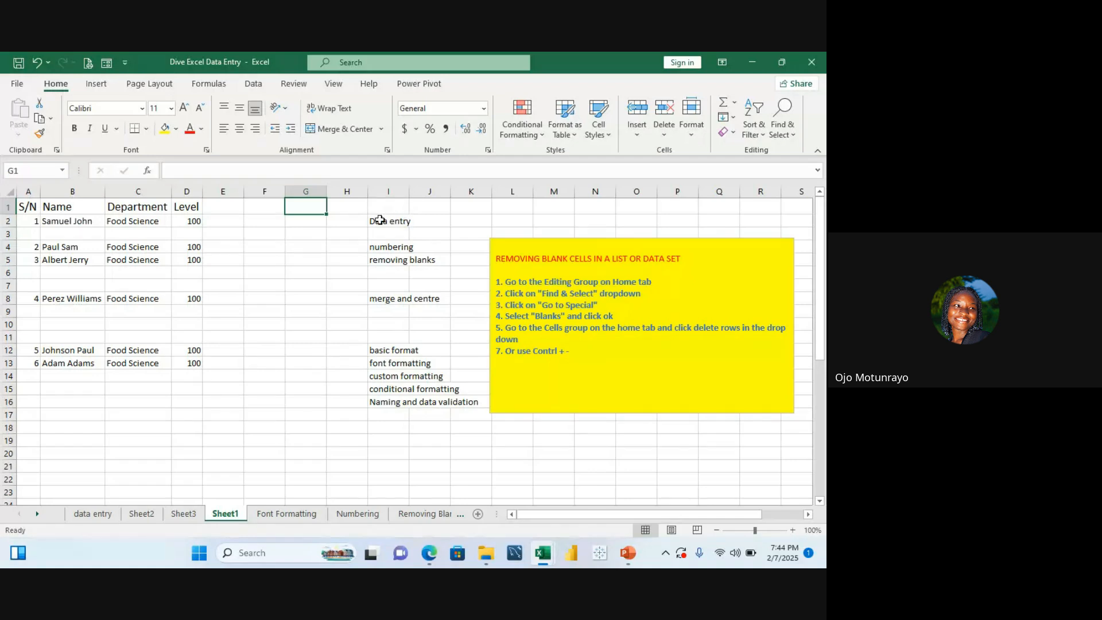
{"action": "left_click_drag", "start_coordinate": [379, 219], "coordinate": [460, 409]}
{"action": "key", "text": "BackSpace"}
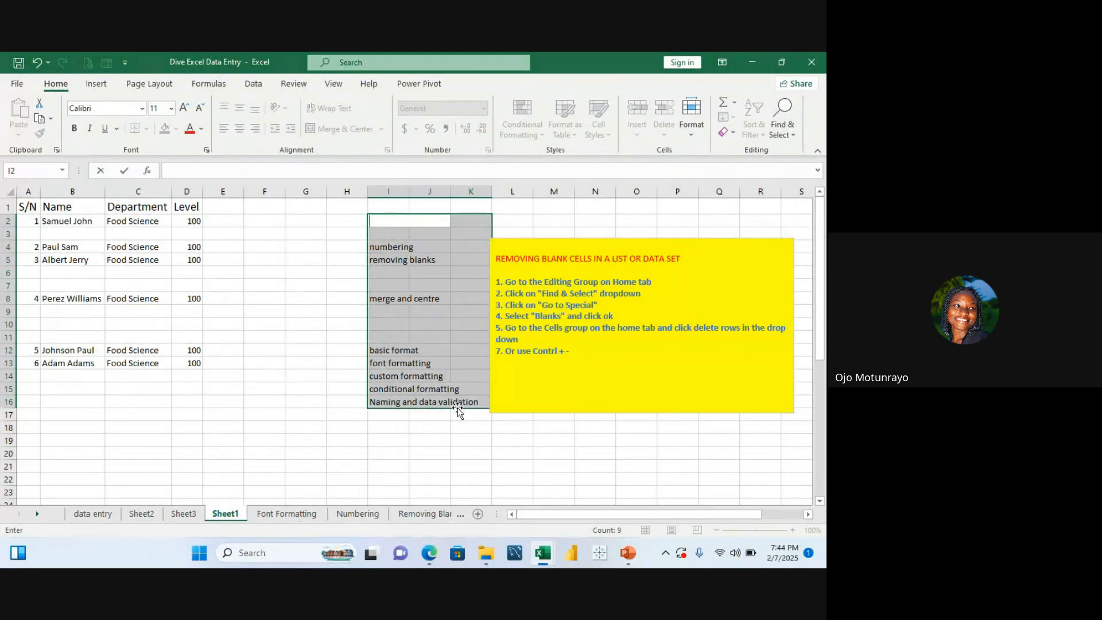
Step: Clear the remaining task list entries in column I, rows 4 to 16
{"action": "left_click_drag", "start_coordinate": [499, 431], "coordinate": [384, 229]}
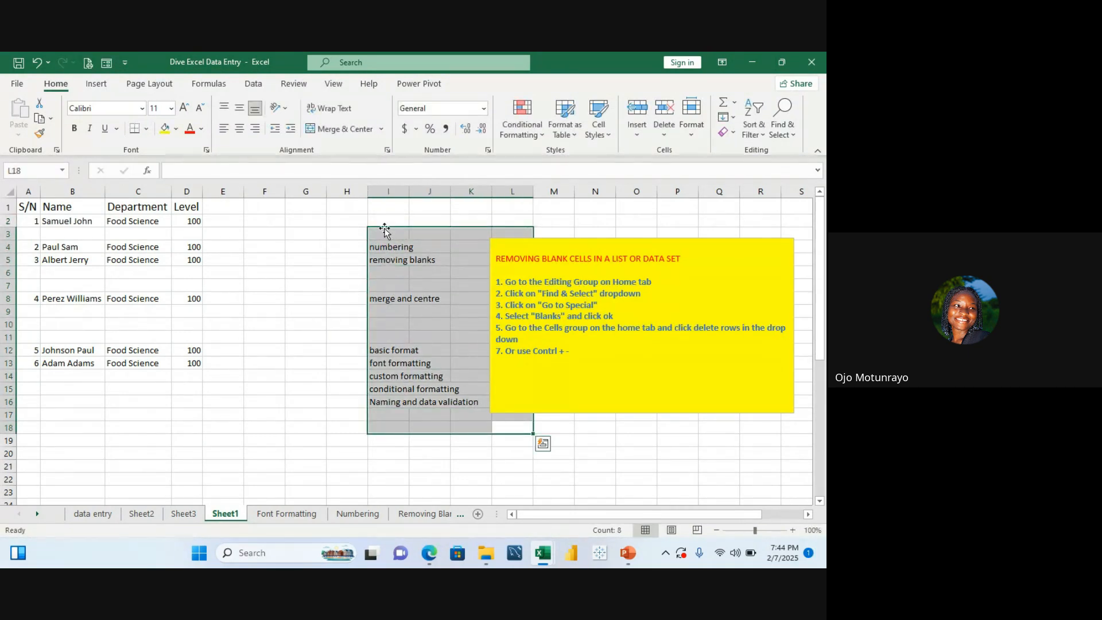
{"action": "left_click", "coordinate": [295, 257]}
{"action": "left_click", "coordinate": [377, 248]}
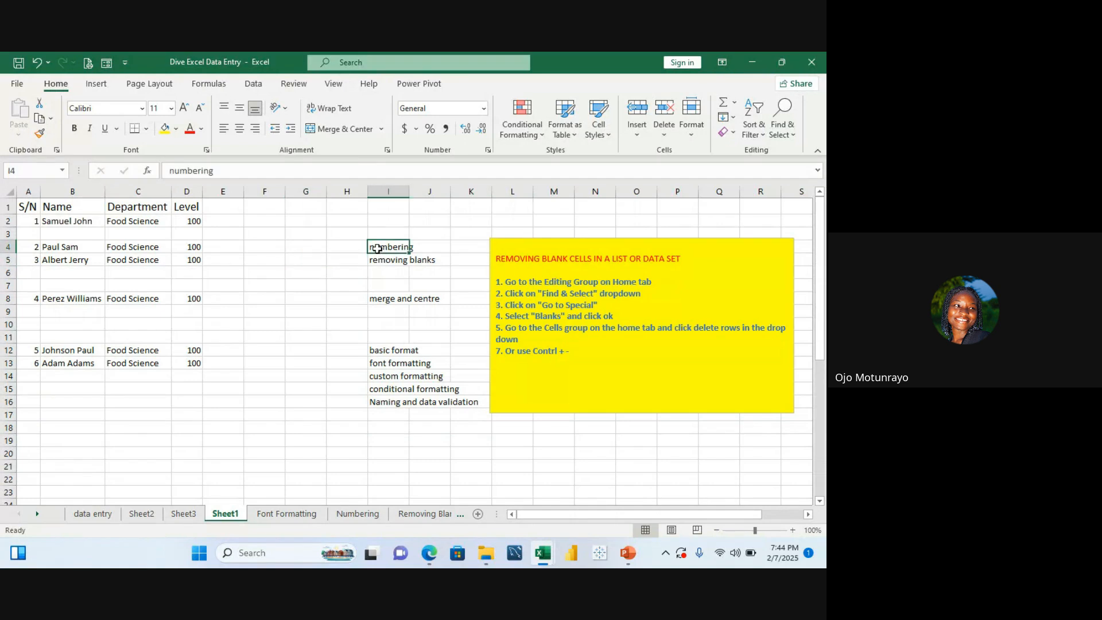
{"action": "left_click_drag", "start_coordinate": [378, 248], "coordinate": [403, 429]}
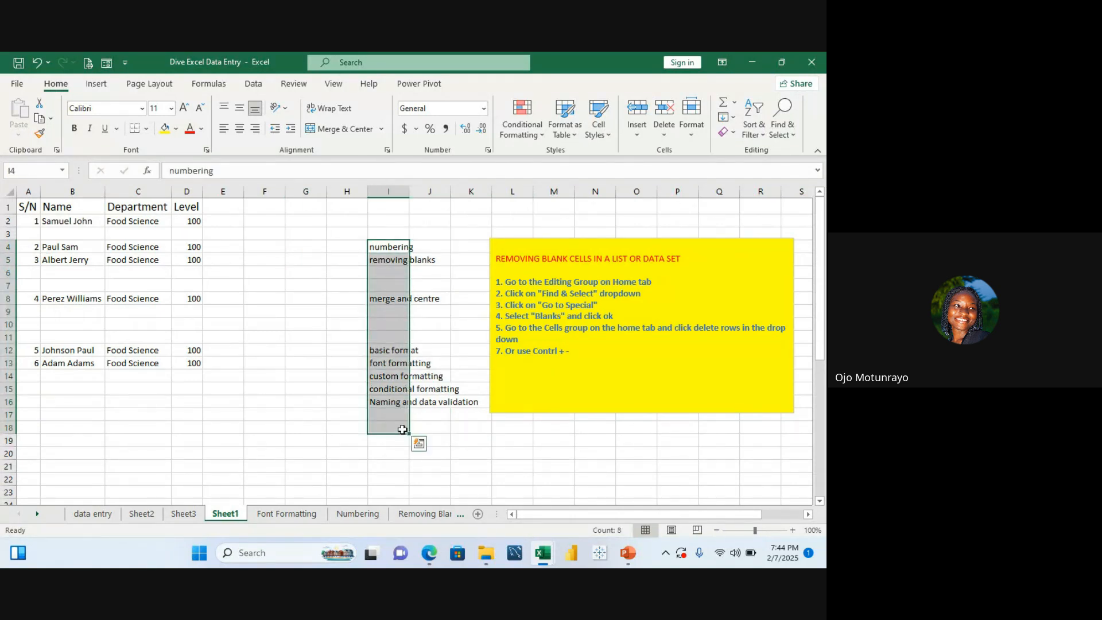
{"action": "key", "text": "Delete"}
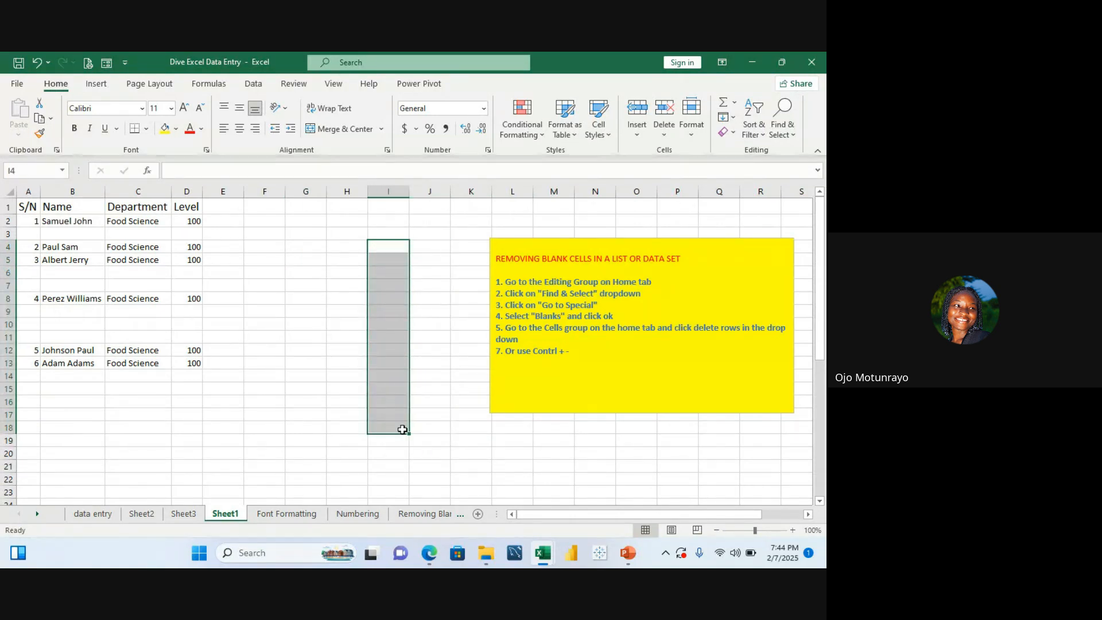
Step: Move the yellow instructions text box down to around cell I20 by pasting a copy there and deleting the original
{"action": "left_click", "coordinate": [509, 243]}
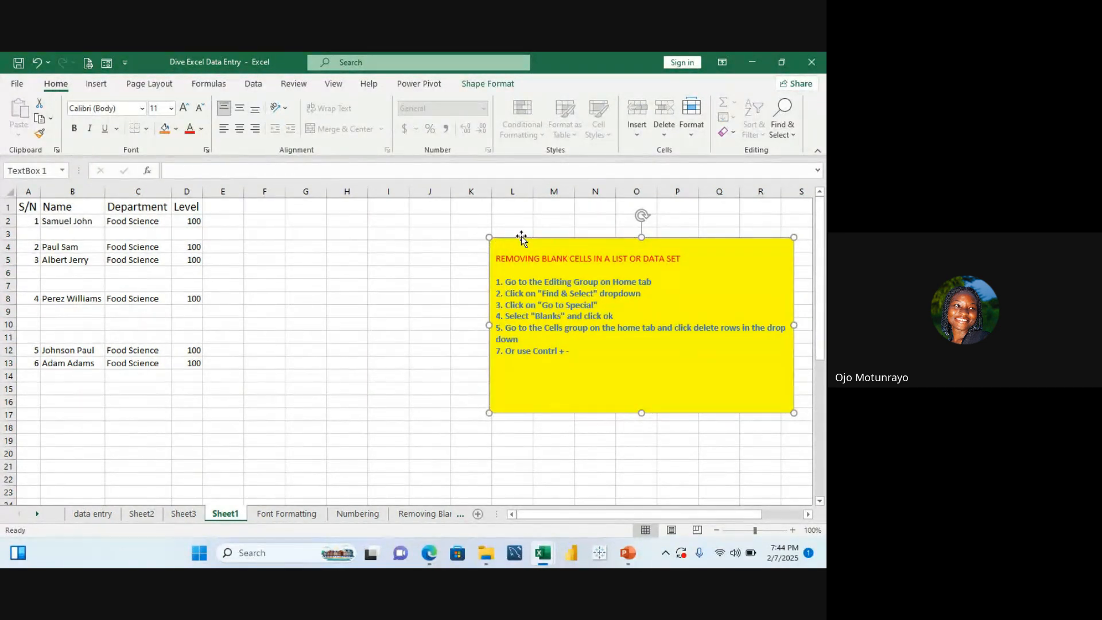
{"action": "left_click", "coordinate": [407, 454]}
{"action": "key", "text": "ctrl+v"}
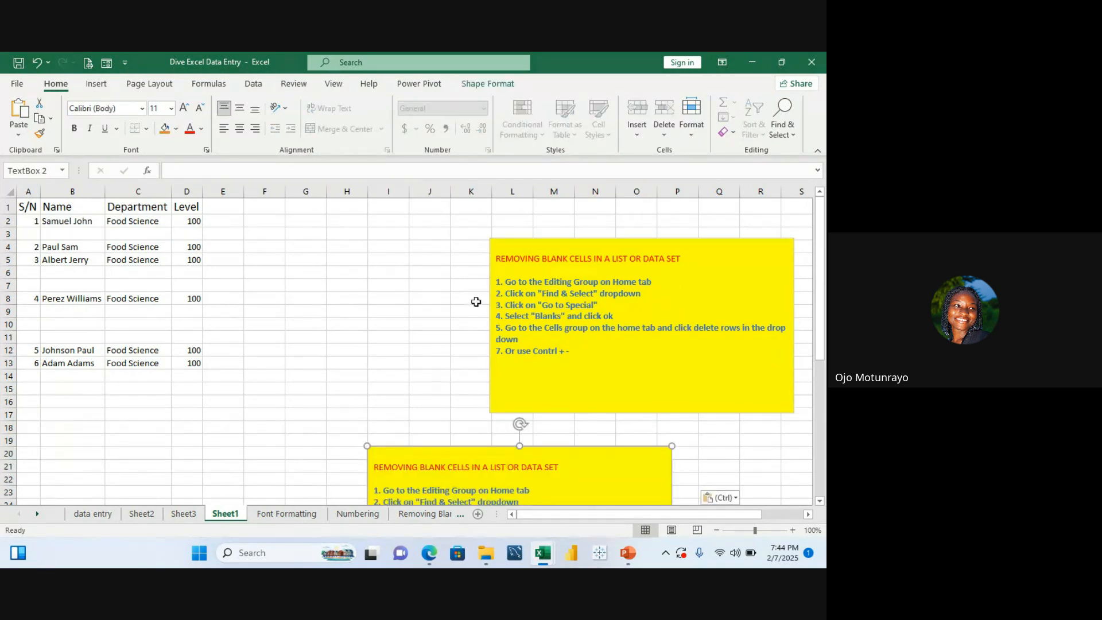
{"action": "left_click", "coordinate": [531, 241]}
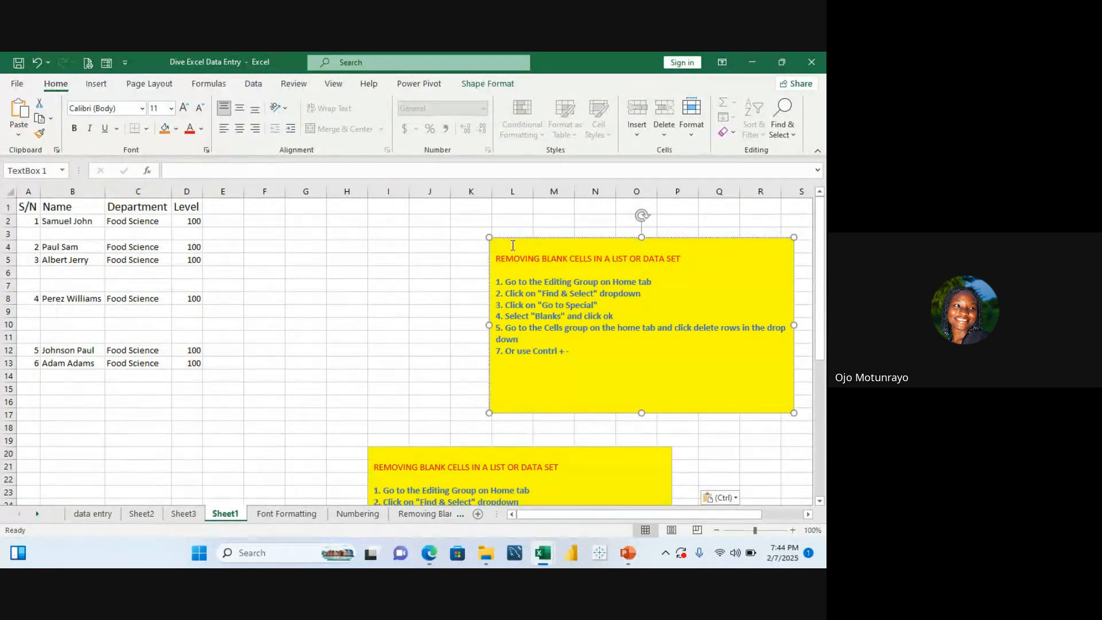
{"action": "left_click", "coordinate": [506, 239]}
{"action": "key", "text": "Delete"}
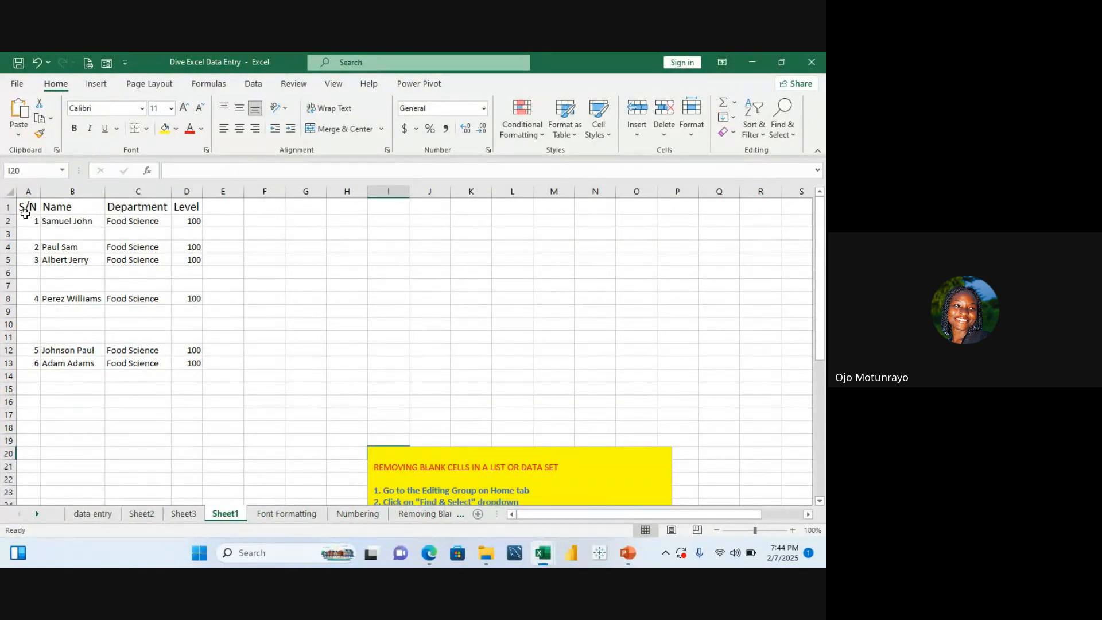
Step: Select blank cells in columns A to D with Go To Special Blanks and delete their sheet rows
{"action": "left_click_drag", "start_coordinate": [27, 192], "coordinate": [199, 266]}
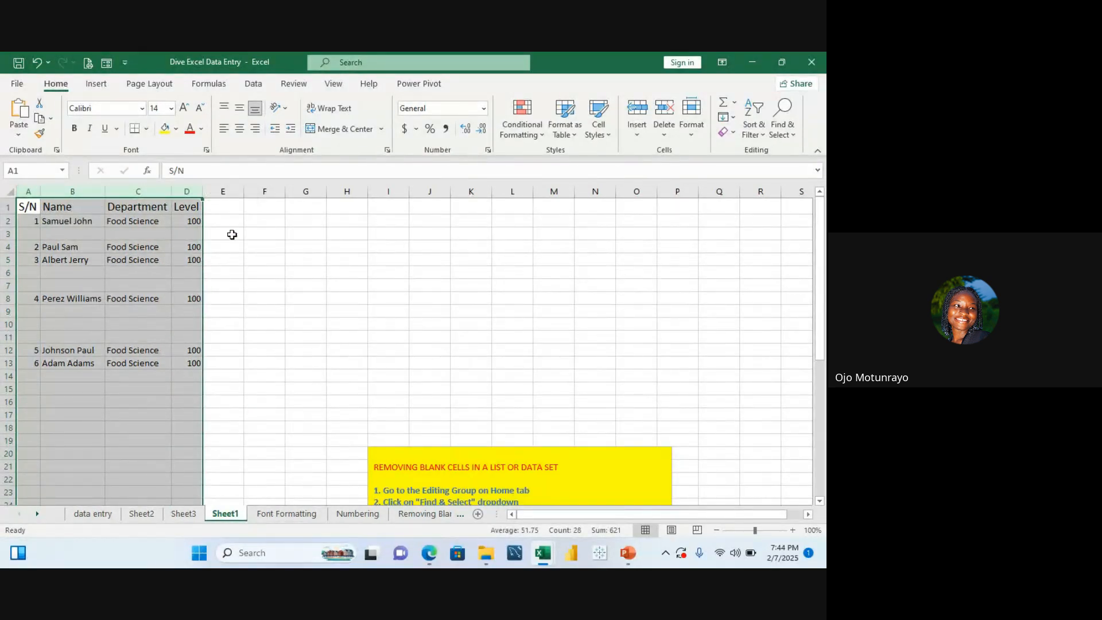
{"action": "left_click", "coordinate": [331, 224]}
{"action": "left_click_drag", "start_coordinate": [31, 184], "coordinate": [185, 193]}
{"action": "left_click", "coordinate": [790, 141]}
{"action": "left_click", "coordinate": [764, 205]}
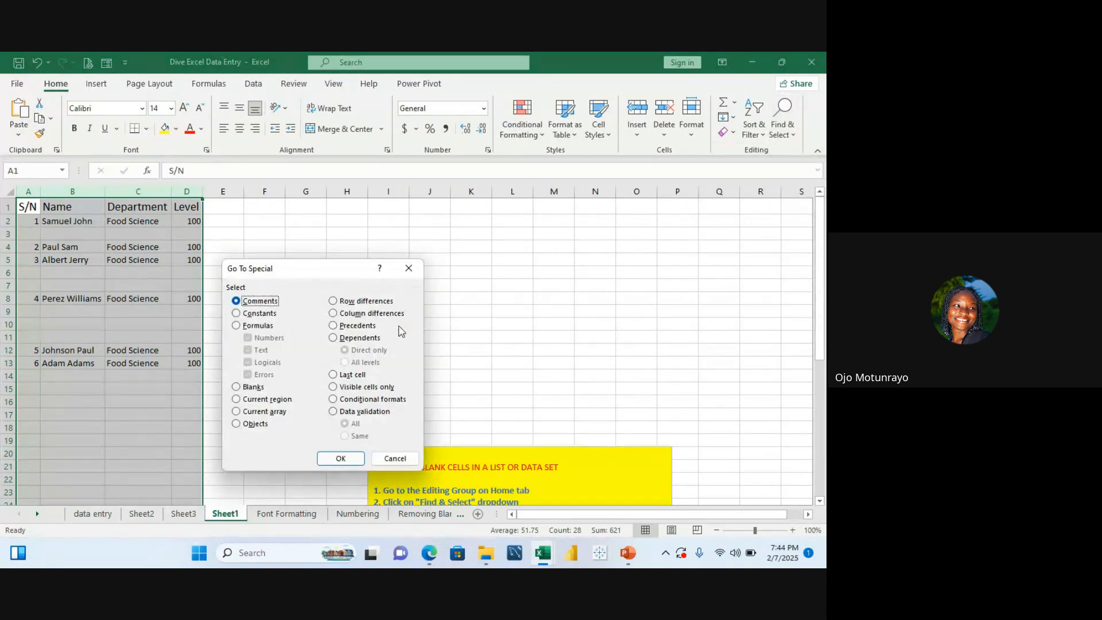
{"action": "left_click", "coordinate": [237, 388]}
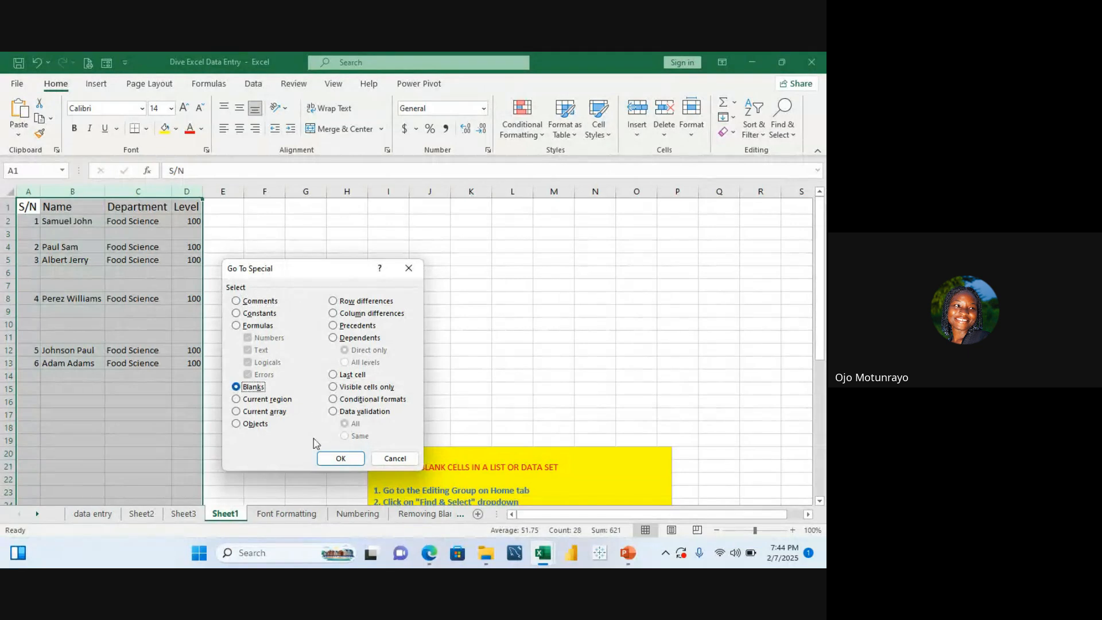
{"action": "left_click", "coordinate": [339, 458]}
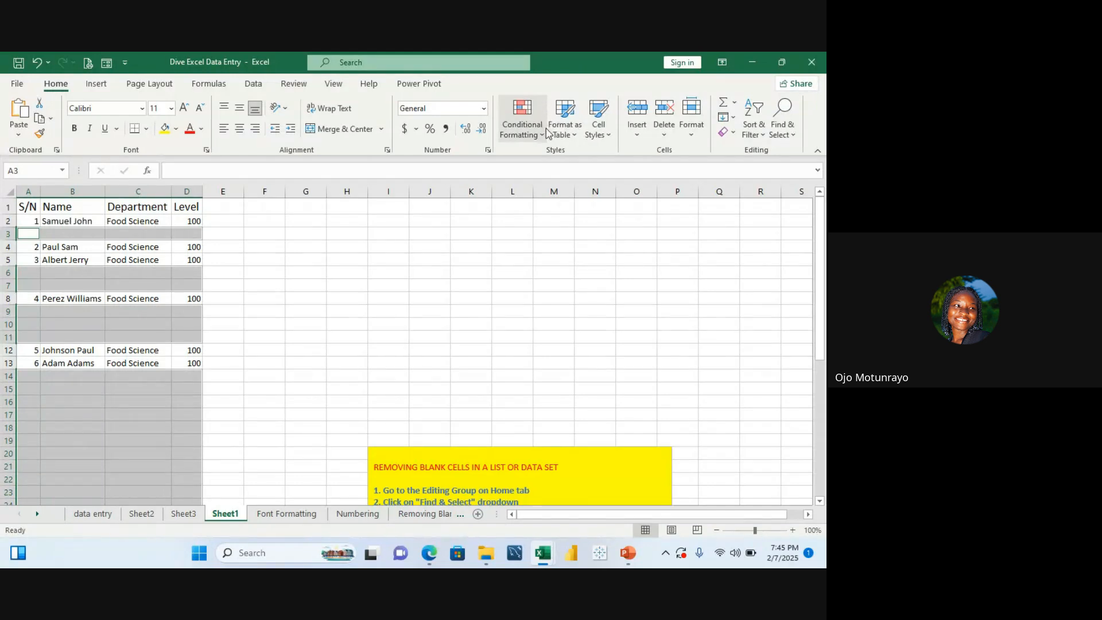
{"action": "left_click", "coordinate": [666, 136]}
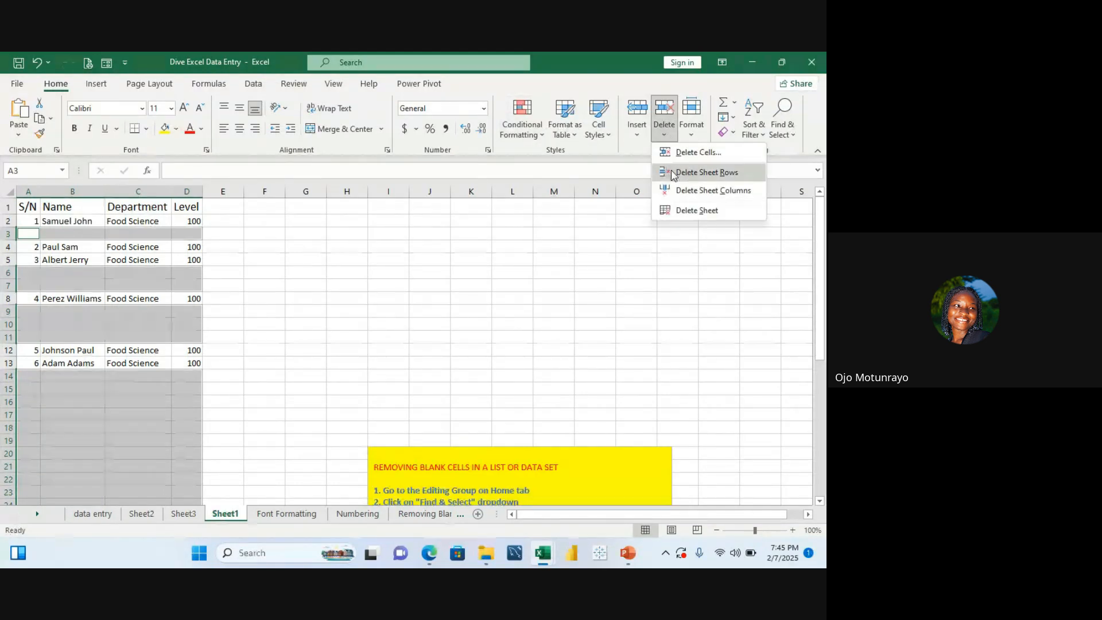
{"action": "left_click", "coordinate": [679, 172]}
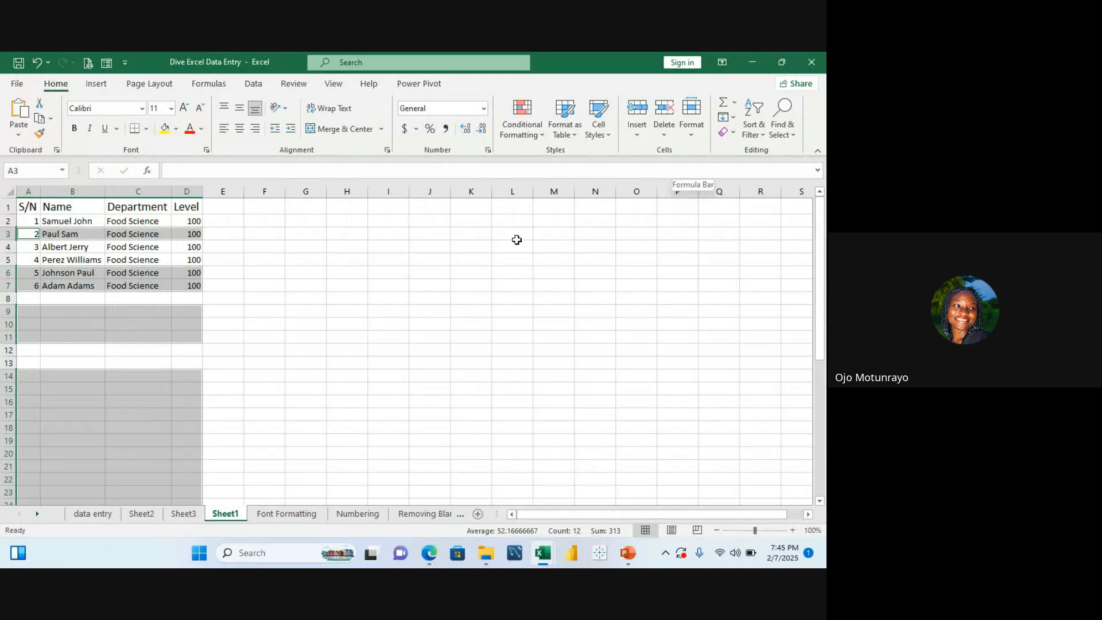
Step: Undo the blank row deletion
{"action": "left_click", "coordinate": [517, 237]}
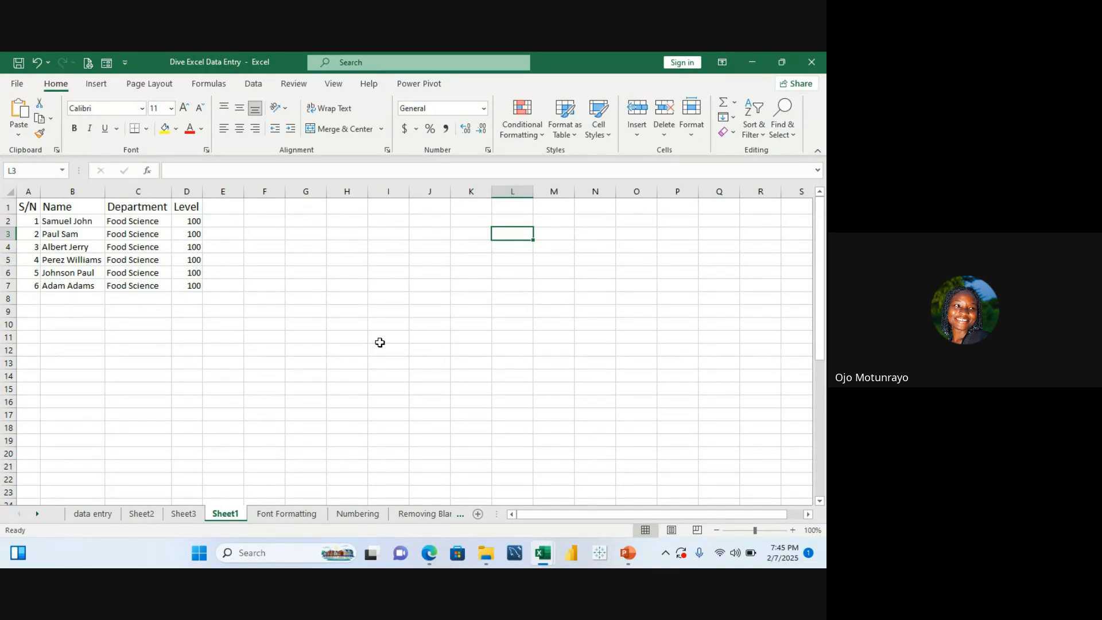
{"action": "key", "text": "ctrl+z"}
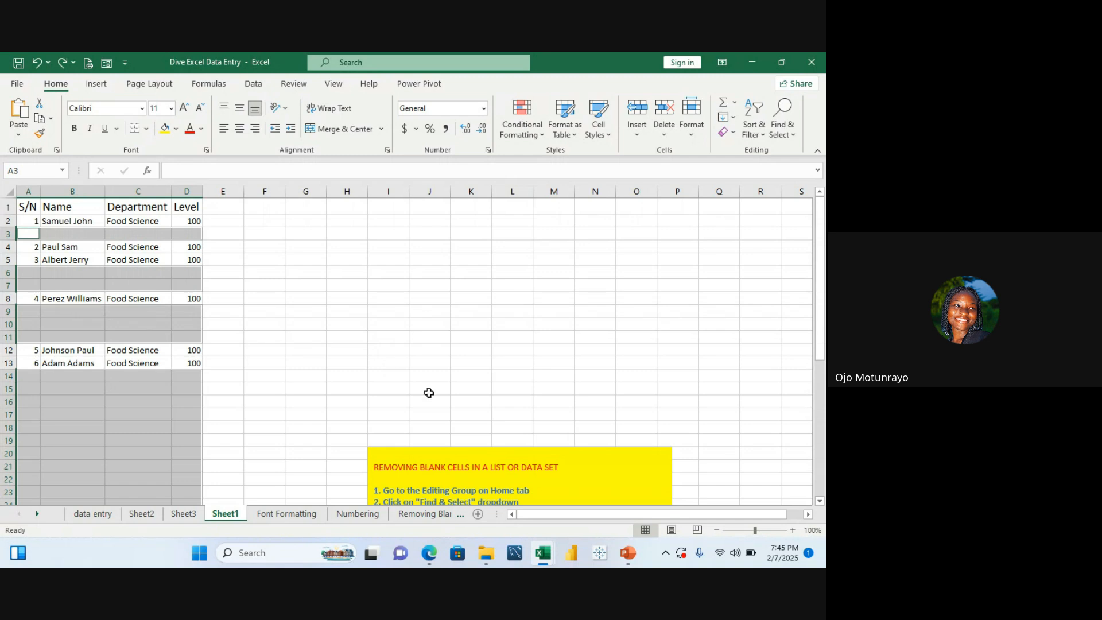
{"action": "left_click", "coordinate": [470, 403]}
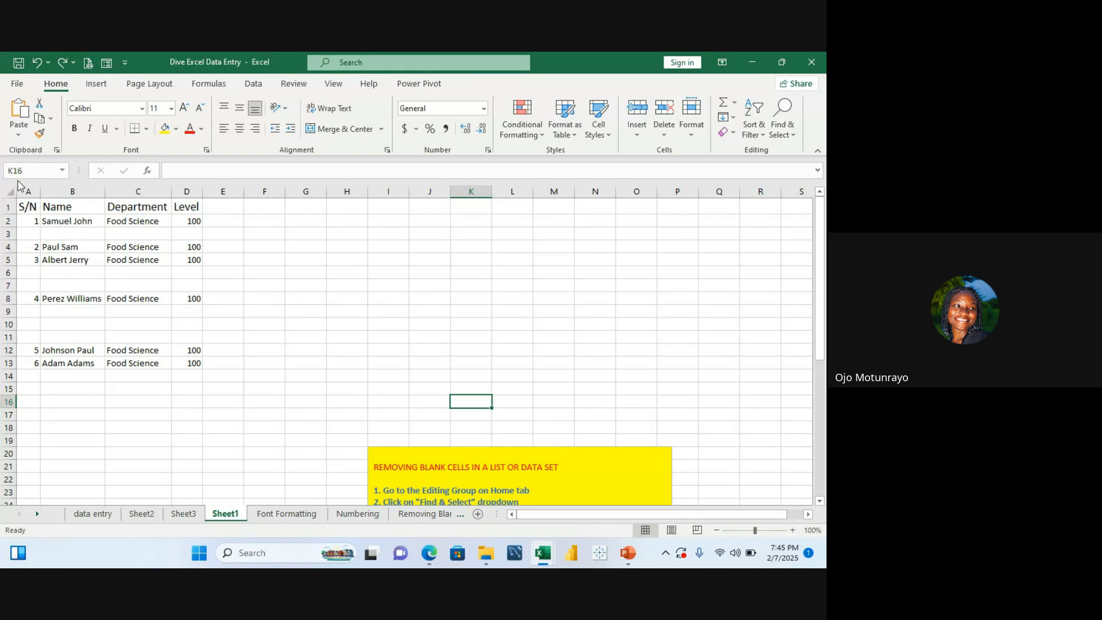
Step: Again select columns A to D, pick Blanks in Go To Special, and delete the blank sheet rows
{"action": "left_click_drag", "start_coordinate": [26, 191], "coordinate": [192, 222]}
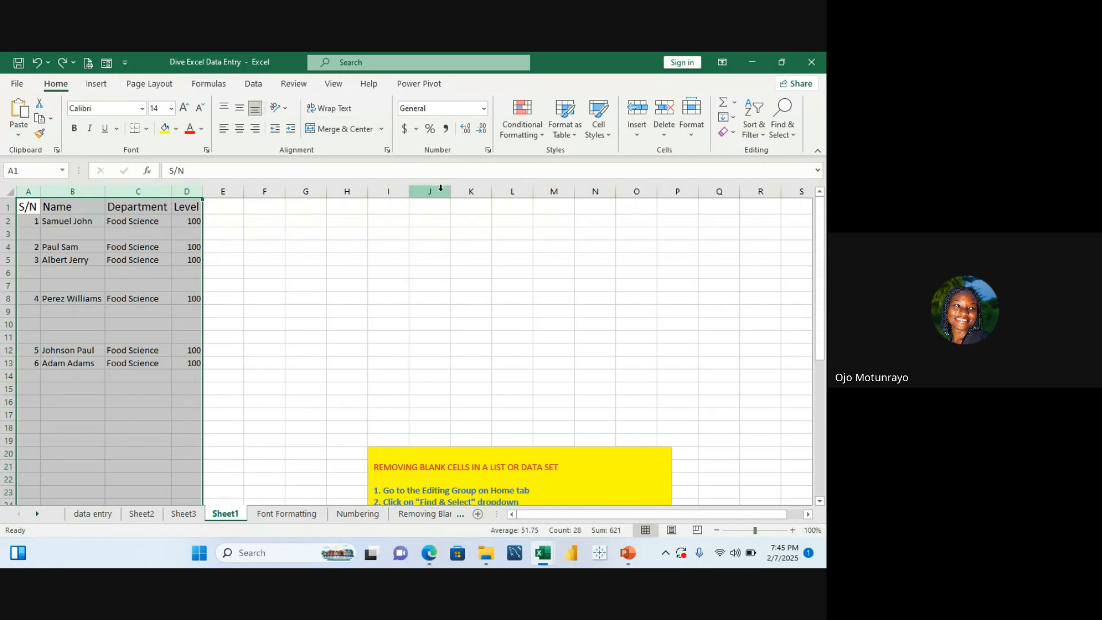
{"action": "left_click", "coordinate": [795, 135]}
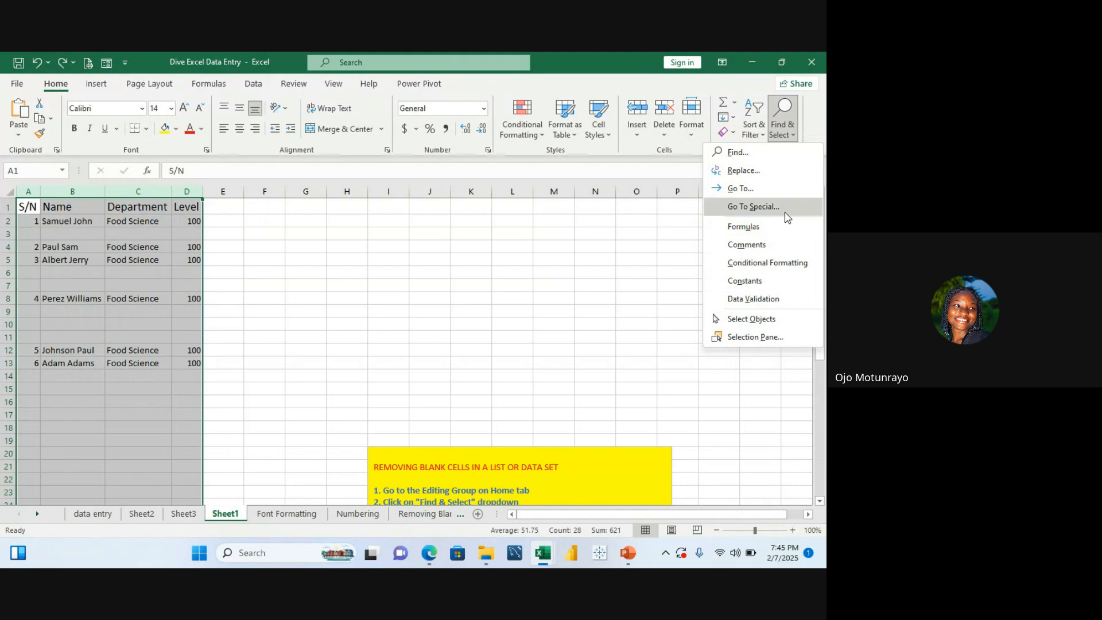
{"action": "left_click", "coordinate": [785, 208]}
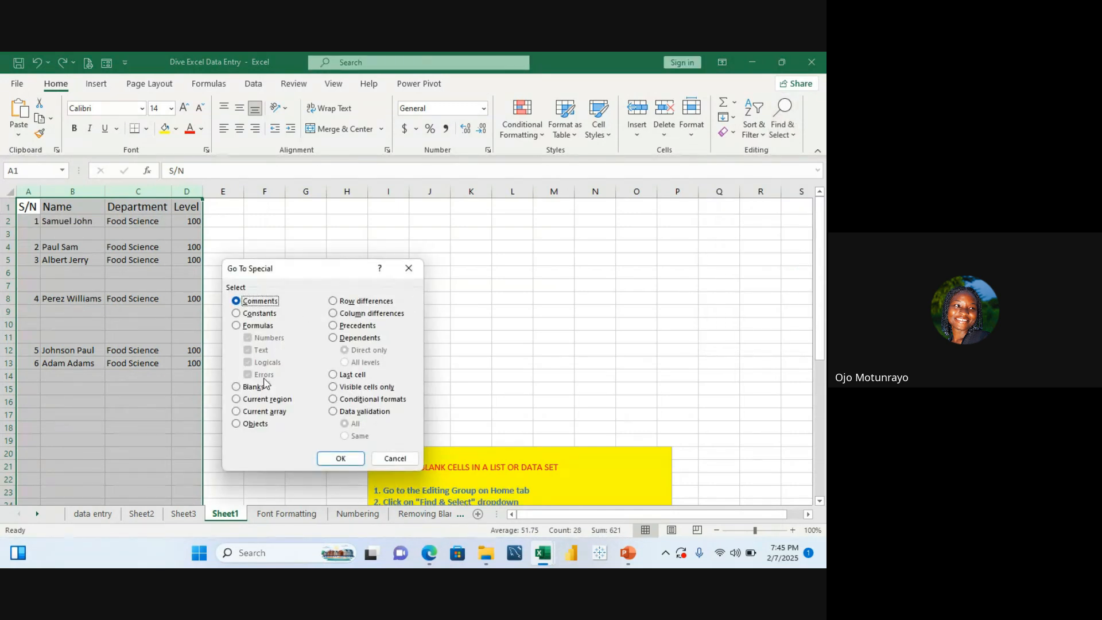
{"action": "left_click", "coordinate": [252, 387]}
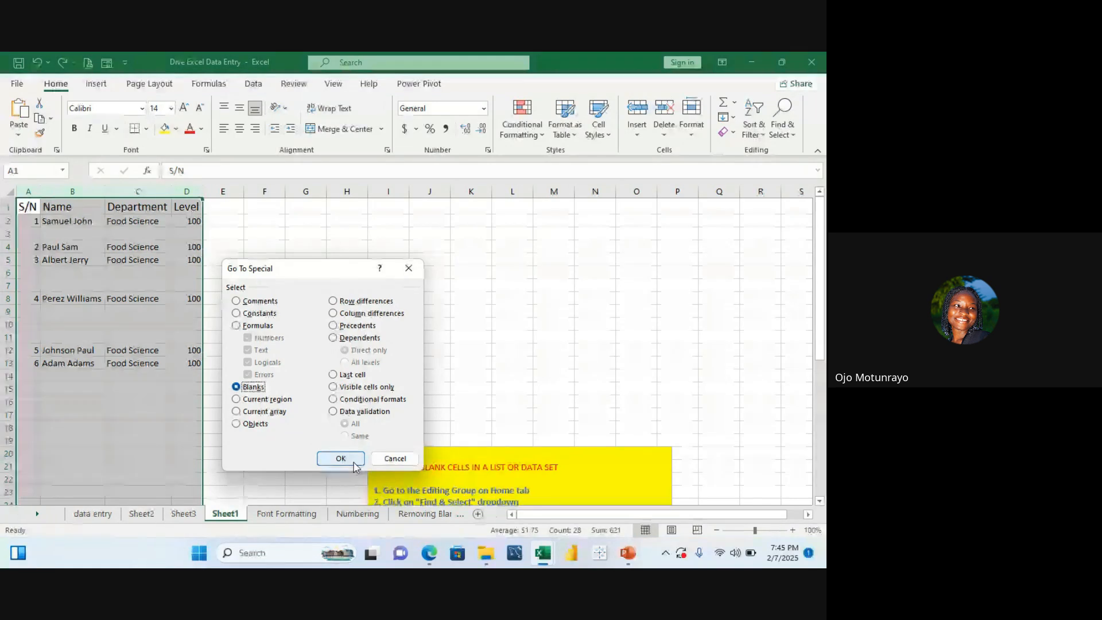
{"action": "left_click", "coordinate": [341, 458]}
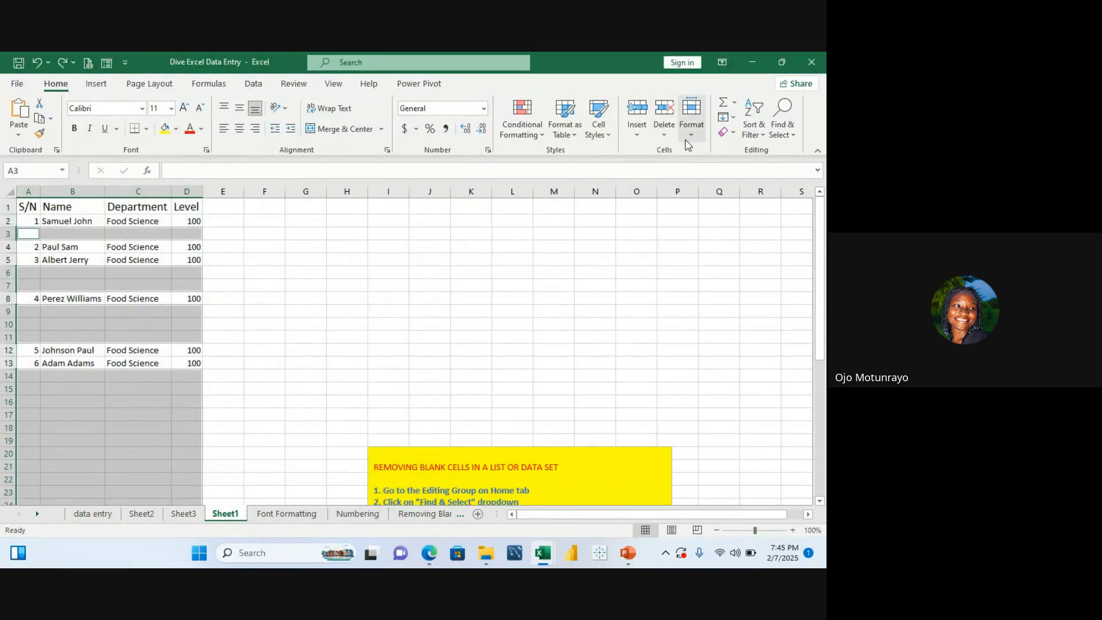
{"action": "left_click", "coordinate": [667, 135]}
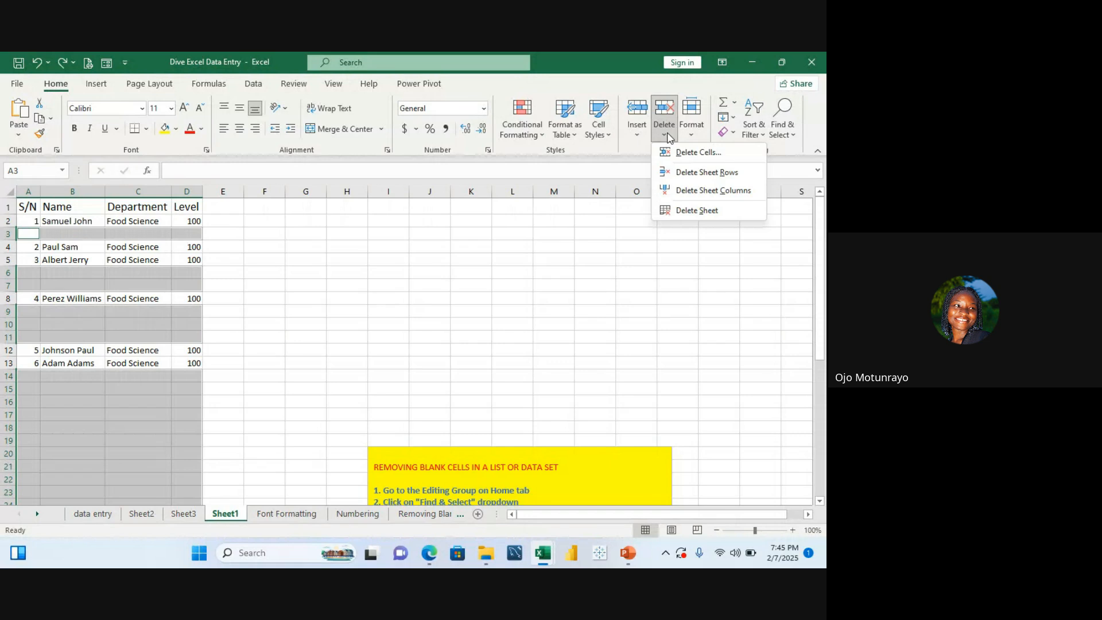
{"action": "left_click", "coordinate": [707, 173]}
{"action": "left_click", "coordinate": [434, 251]}
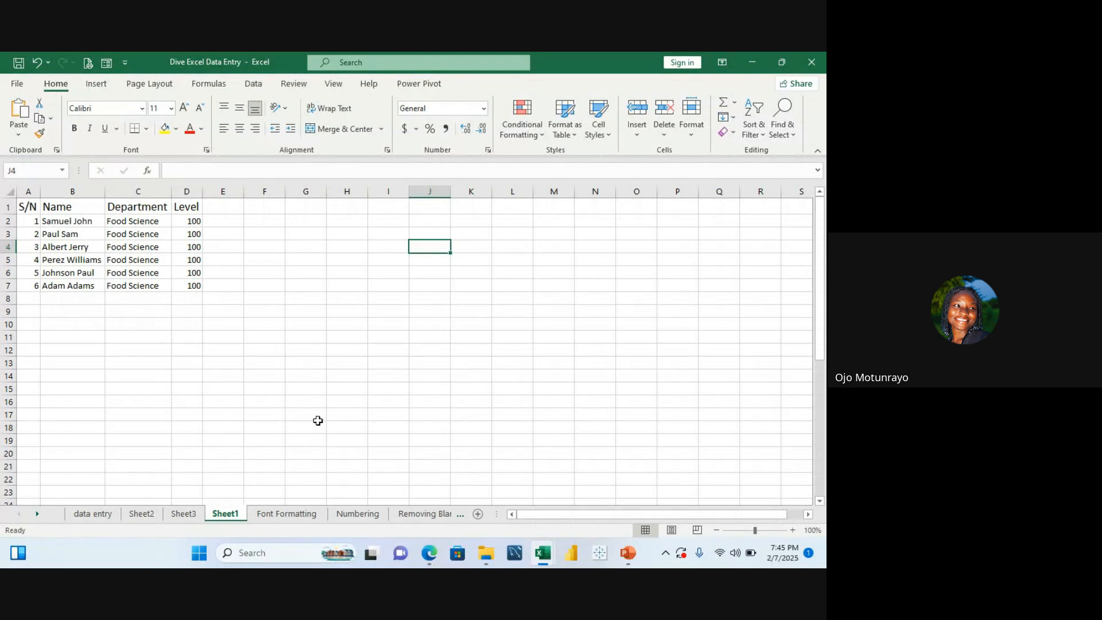
Step: Scroll down and back up the sheet to inspect the area below the cleaned data
{"action": "left_click", "coordinate": [318, 418]}
{"action": "key", "text": "Down"}
{"action": "key", "text": "Down"}
{"action": "key", "text": "Down"}
{"action": "key", "text": "Down"}
{"action": "key", "text": "Down"}
{"action": "key", "text": "Down"}
{"action": "key", "text": "Down"}
{"action": "key", "text": "Down"}
{"action": "key", "text": "Down"}
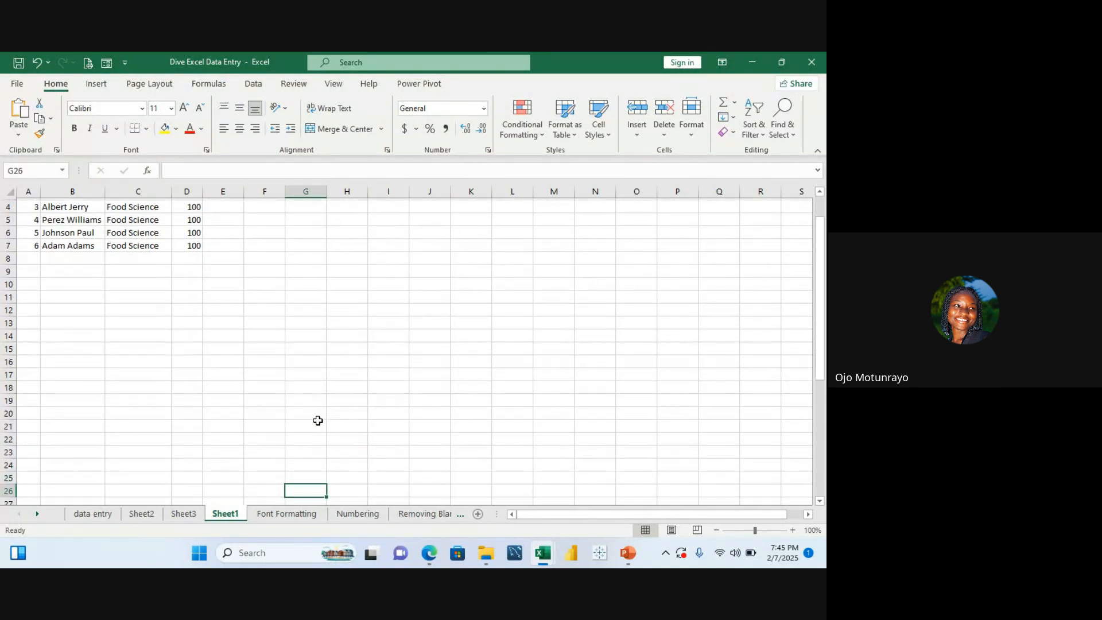
{"action": "key", "text": "Down"}
{"action": "key", "text": "Down"}
{"action": "key", "text": "Down"}
{"action": "key", "text": "Down"}
{"action": "key", "text": "Down"}
{"action": "key", "text": "Down"}
{"action": "key", "text": "Down"}
{"action": "key", "text": "Down"}
{"action": "key", "text": "Down"}
{"action": "key", "text": "Down"}
{"action": "key", "text": "Down"}
{"action": "key", "text": "Down"}
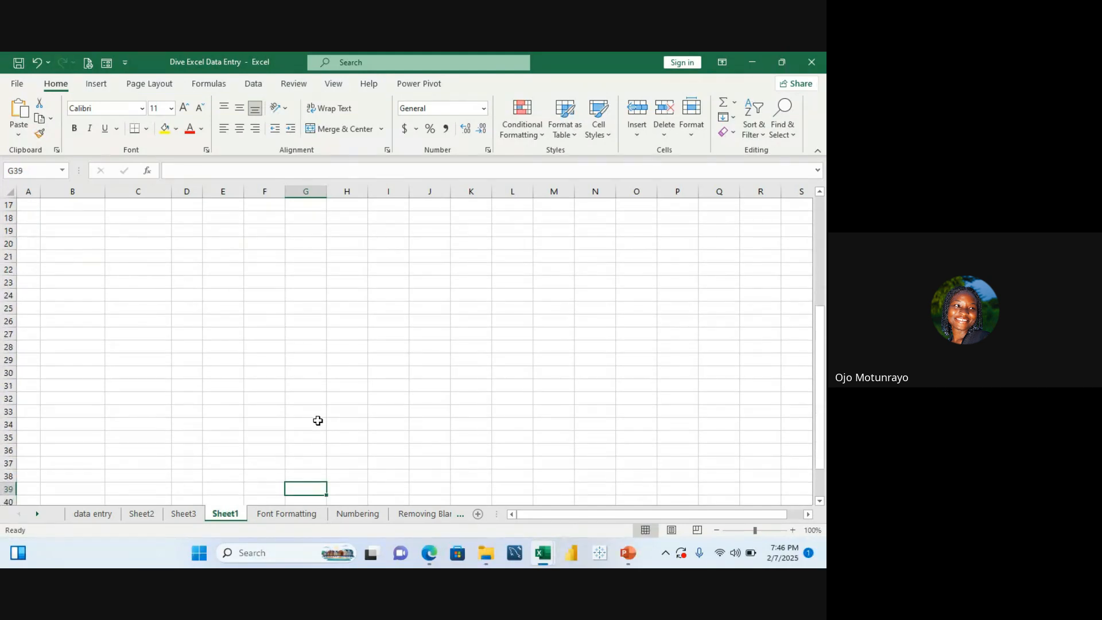
{"action": "key", "text": "Up"}
{"action": "key", "text": "Up"}
{"action": "key", "text": "Up"}
{"action": "key", "text": "Up"}
{"action": "key", "text": "Up"}
{"action": "key", "text": "Up"}
{"action": "key", "text": "Up"}
{"action": "key", "text": "Up"}
{"action": "key", "text": "Up"}
{"action": "key", "text": "Up"}
{"action": "key", "text": "Up"}
{"action": "key", "text": "Up"}
{"action": "key", "text": "Up"}
{"action": "key", "text": "Up"}
{"action": "key", "text": "Up"}
{"action": "key", "text": "Up"}
{"action": "key", "text": "Up"}
{"action": "key", "text": "Up"}
{"action": "key", "text": "Up"}
{"action": "key", "text": "Up"}
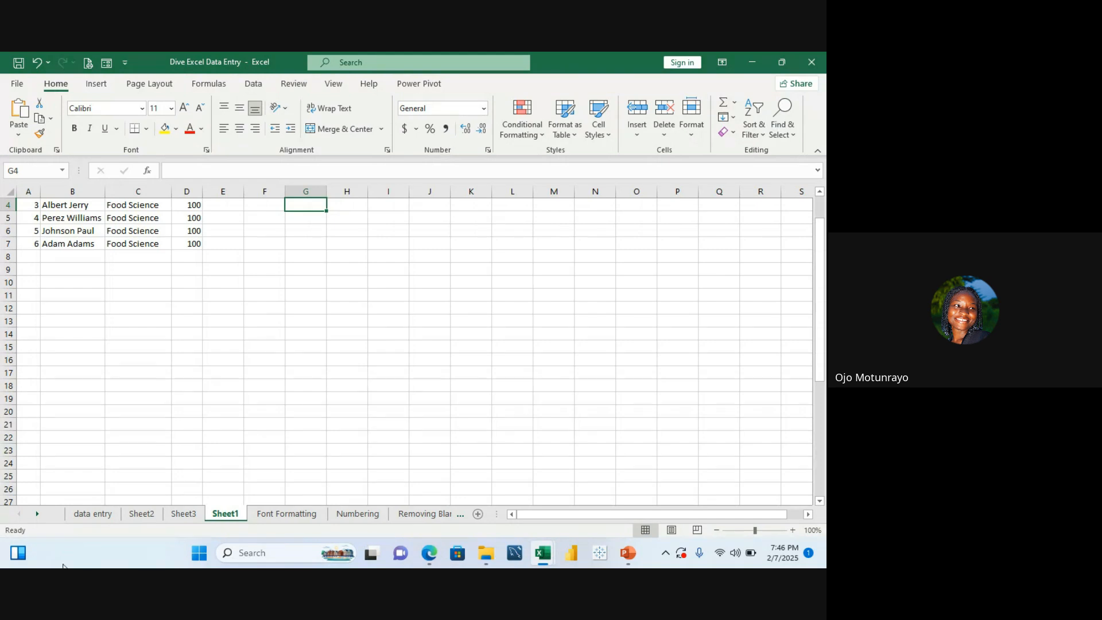
Step: Copy the Food Science Department Student Profile title cell from the data entry sheet
{"action": "left_click", "coordinate": [92, 514]}
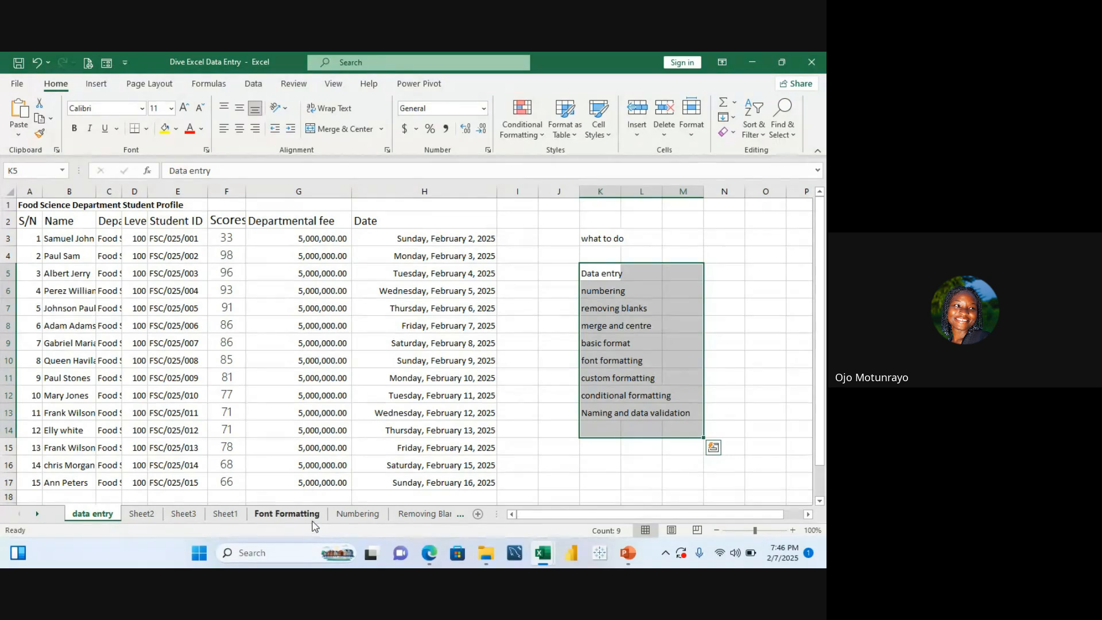
{"action": "left_click_drag", "start_coordinate": [32, 205], "coordinate": [159, 206]}
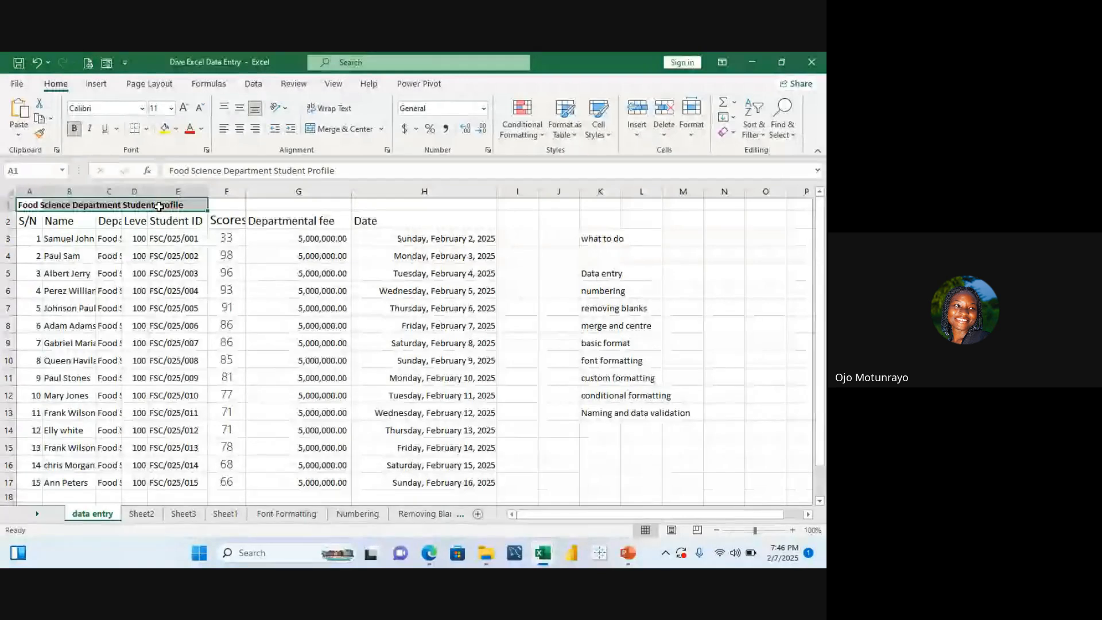
{"action": "key", "text": "ctrl+c"}
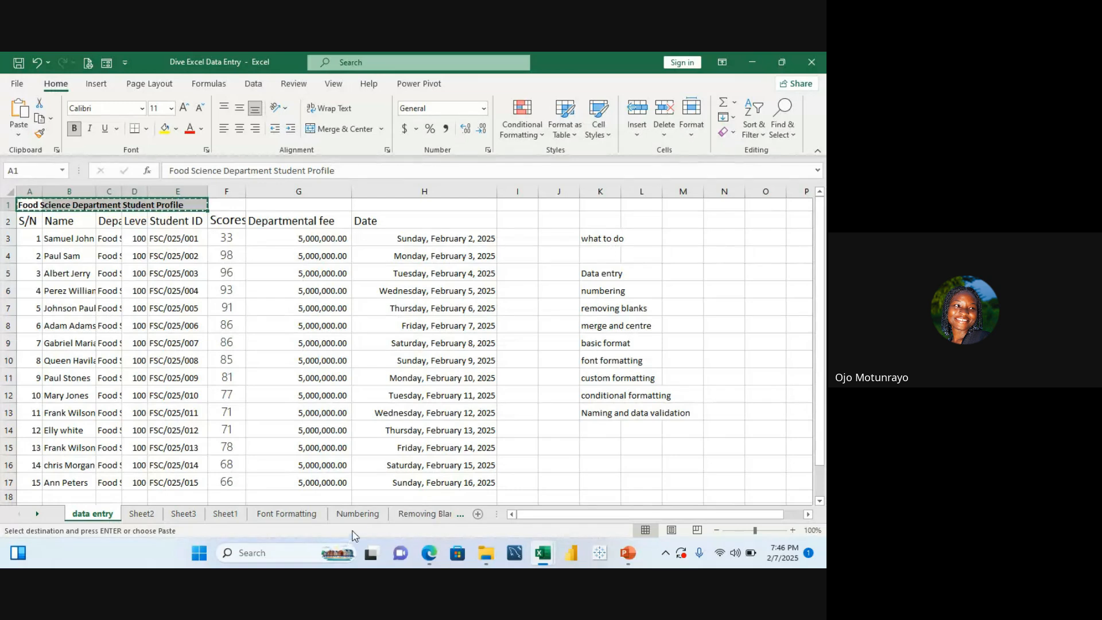
Step: On Sheet1, insert the copied title above the header row, shifting the cells down
{"action": "left_click", "coordinate": [401, 515]}
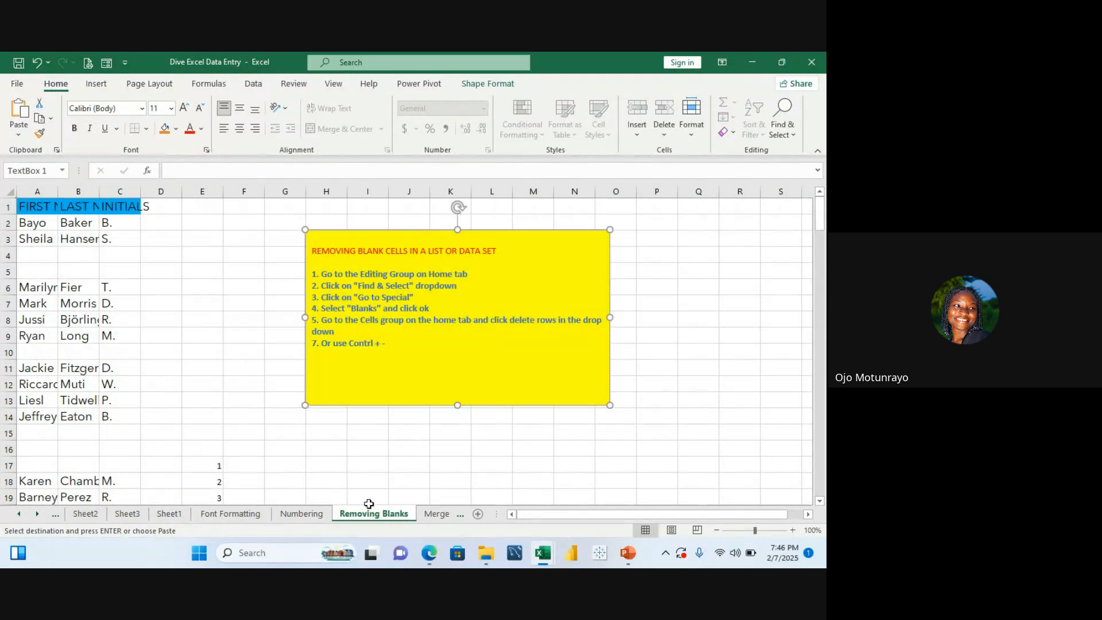
{"action": "left_click", "coordinate": [168, 514]}
{"action": "left_click", "coordinate": [95, 274]}
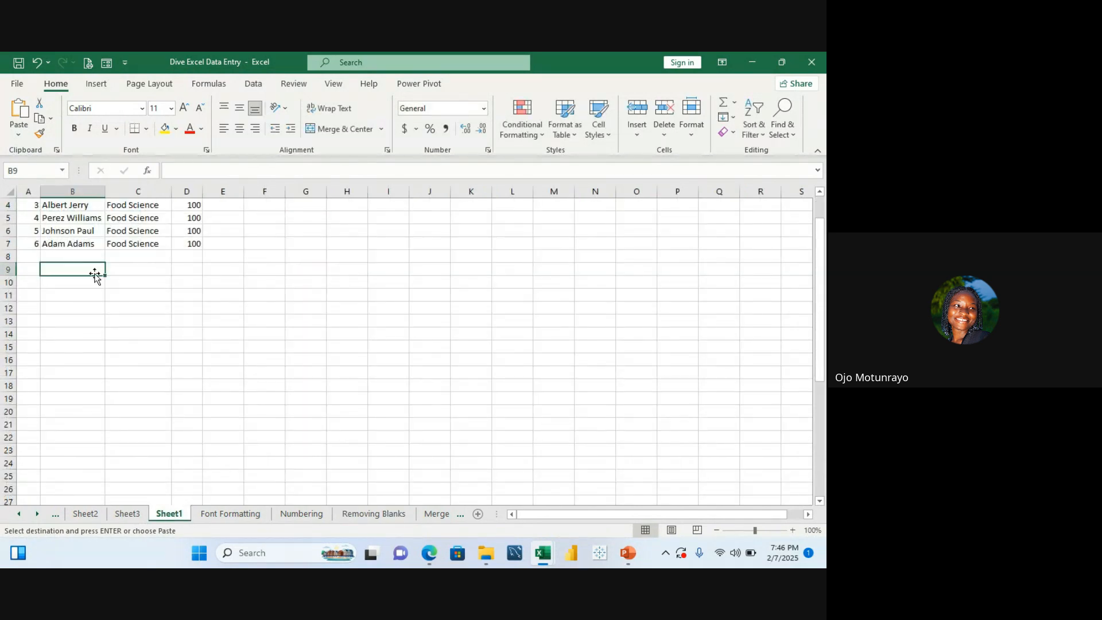
{"action": "key", "text": "Up"}
{"action": "key", "text": "Up"}
{"action": "key", "text": "ctrl+Up"}
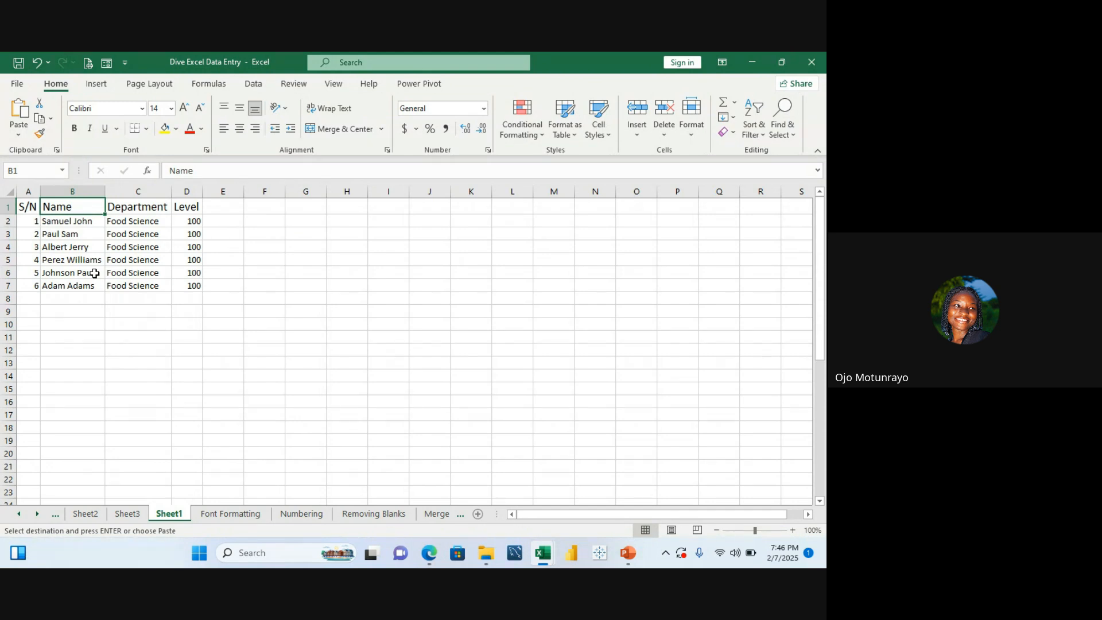
{"action": "left_click", "coordinate": [8, 206]}
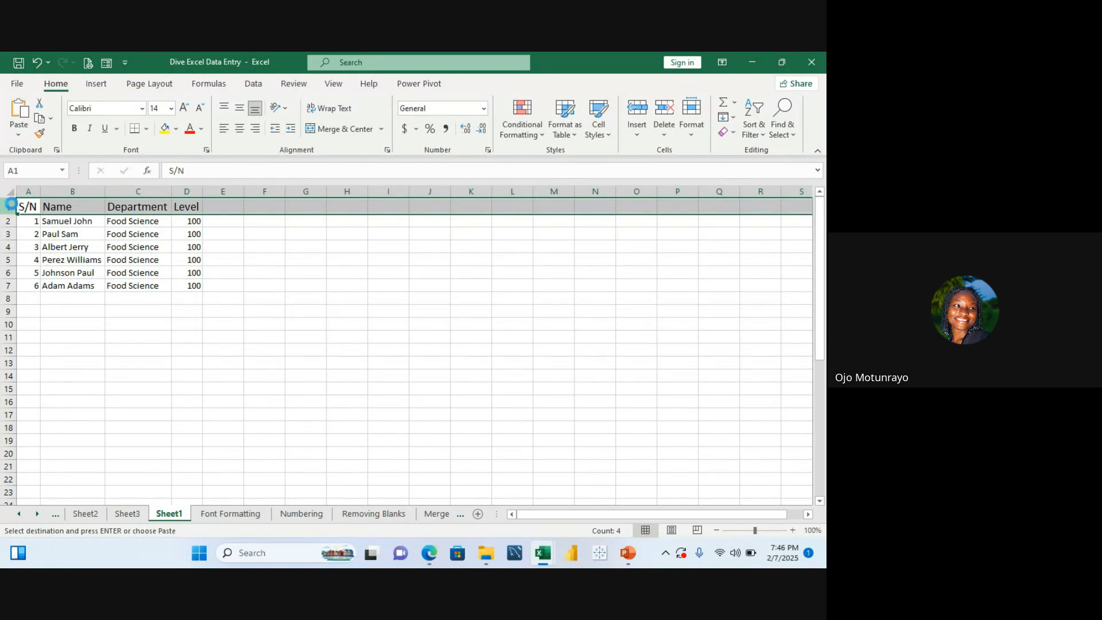
{"action": "key", "text": "ctrl+shift+plus"}
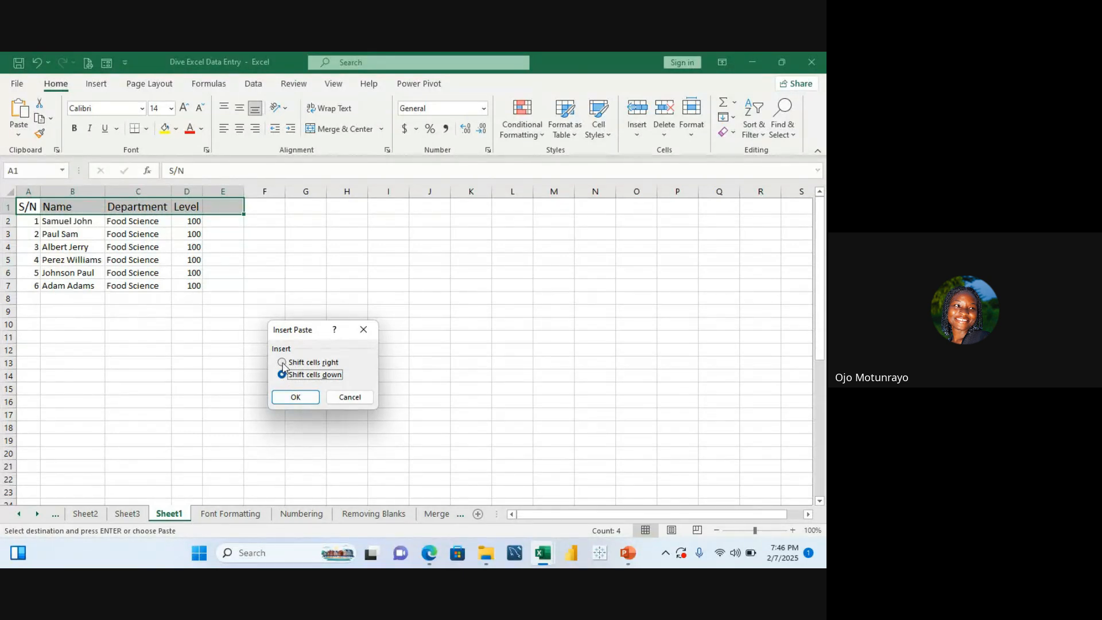
{"action": "left_click", "coordinate": [297, 397]}
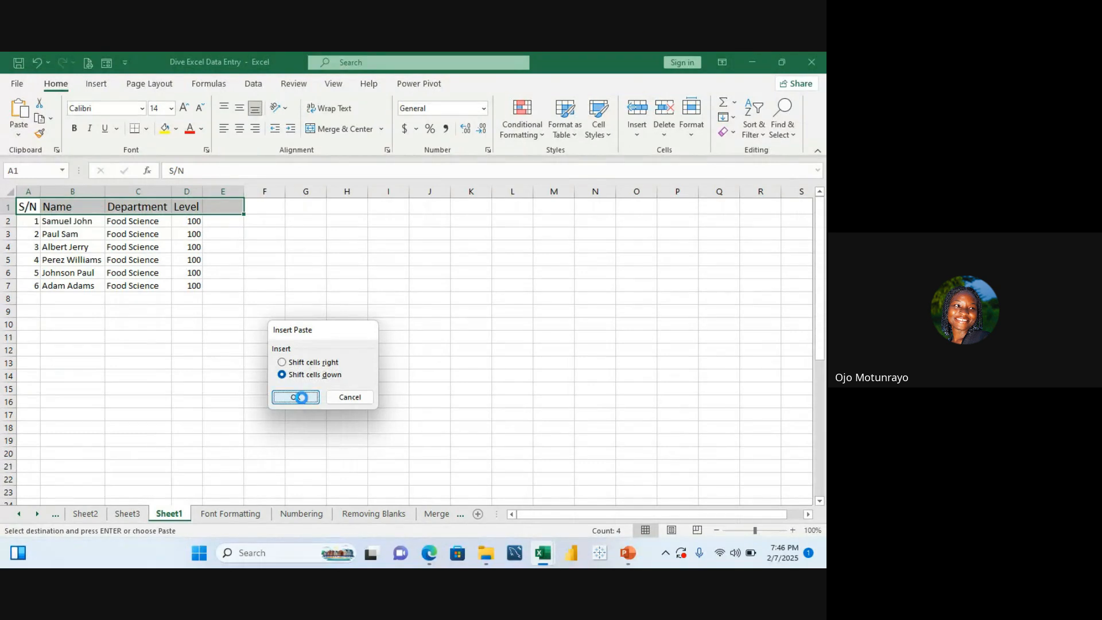
{"action": "left_click", "coordinate": [323, 331]}
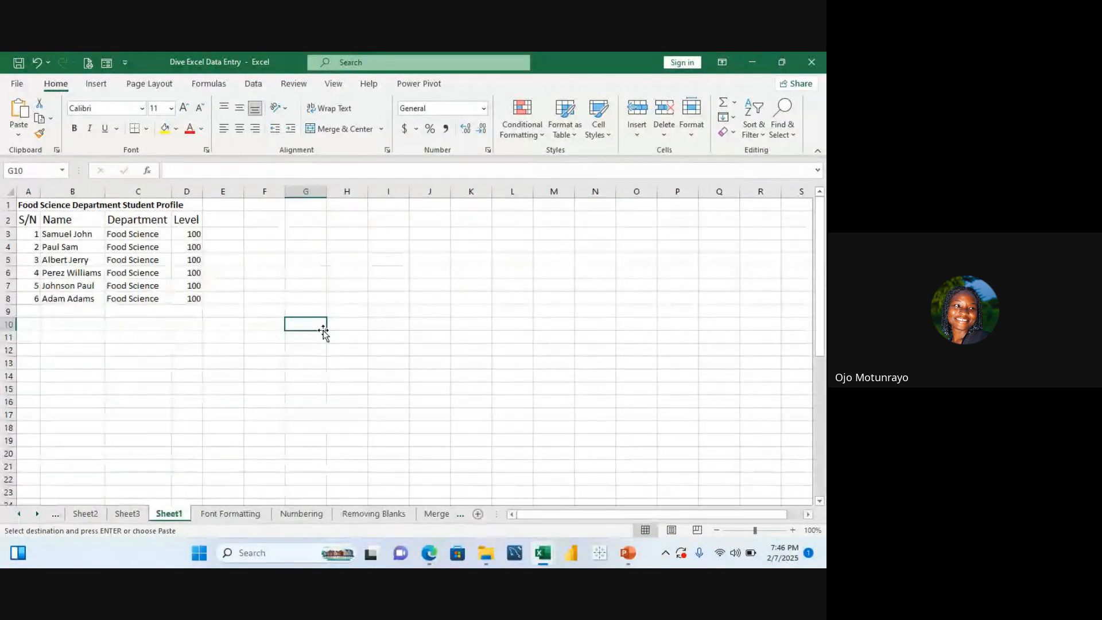
{"action": "left_click", "coordinate": [345, 287]}
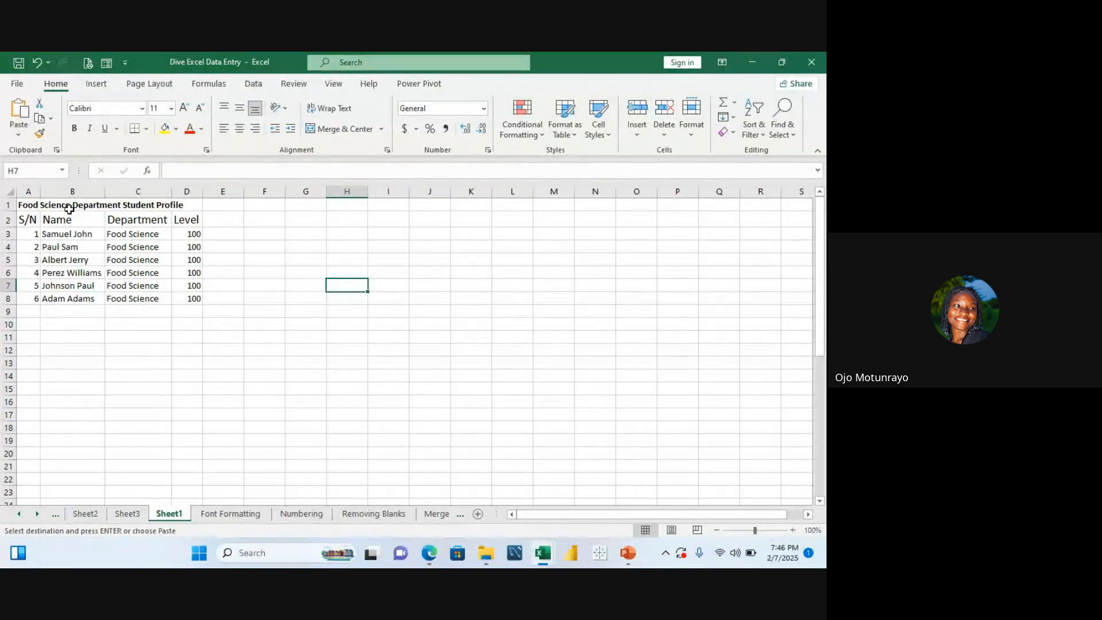
{"action": "left_click", "coordinate": [51, 200]}
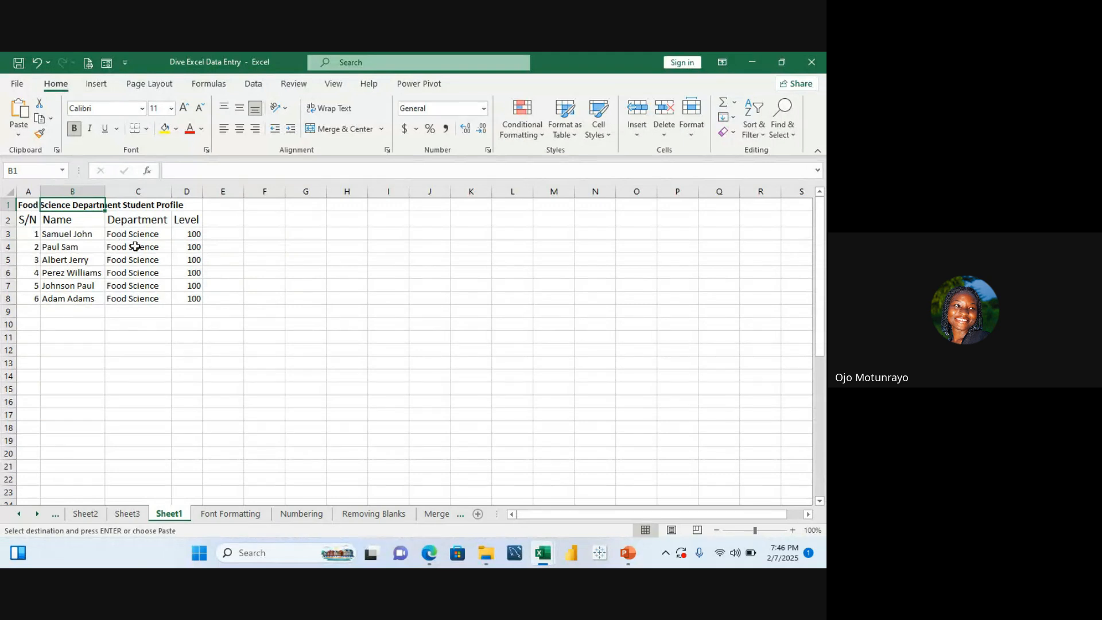
{"action": "left_click", "coordinate": [170, 325]}
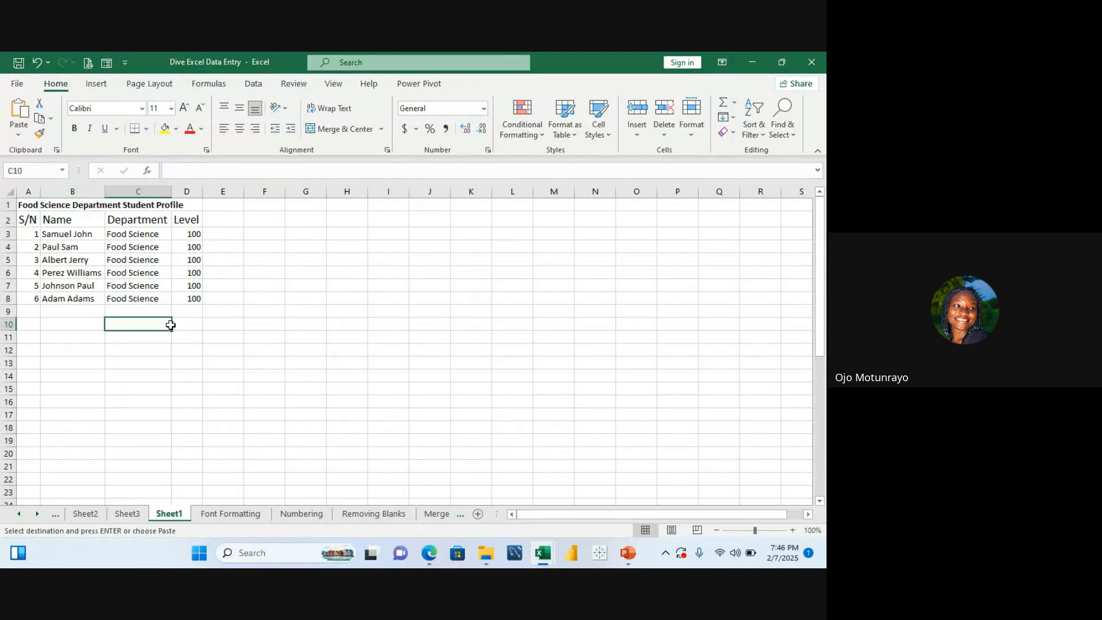
{"action": "left_click", "coordinate": [290, 274]}
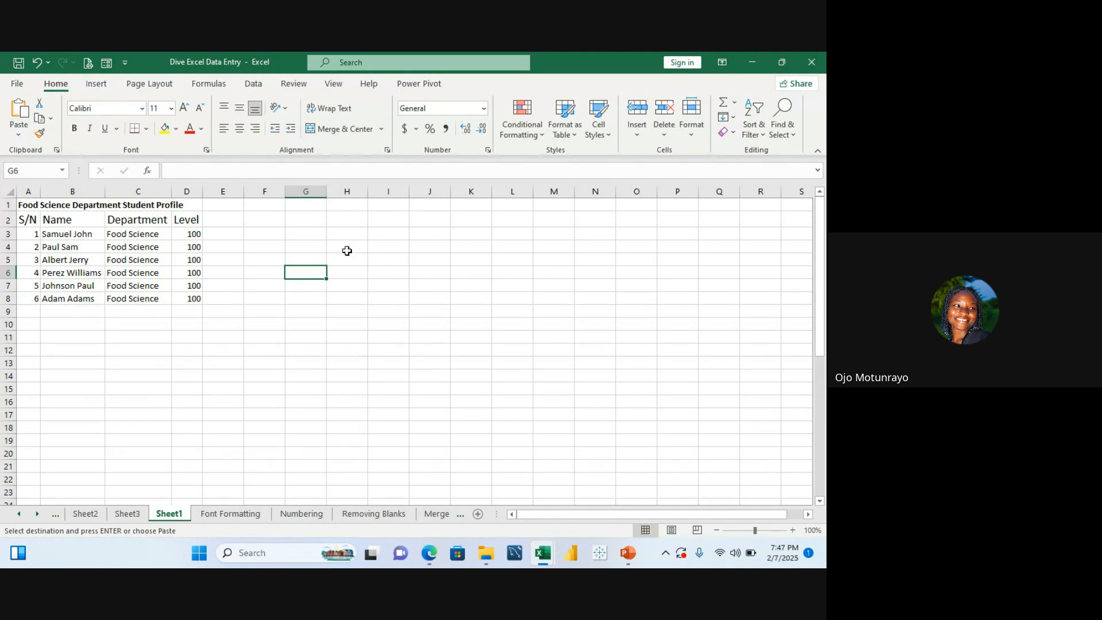
{"action": "left_click_drag", "start_coordinate": [26, 205], "coordinate": [68, 212]}
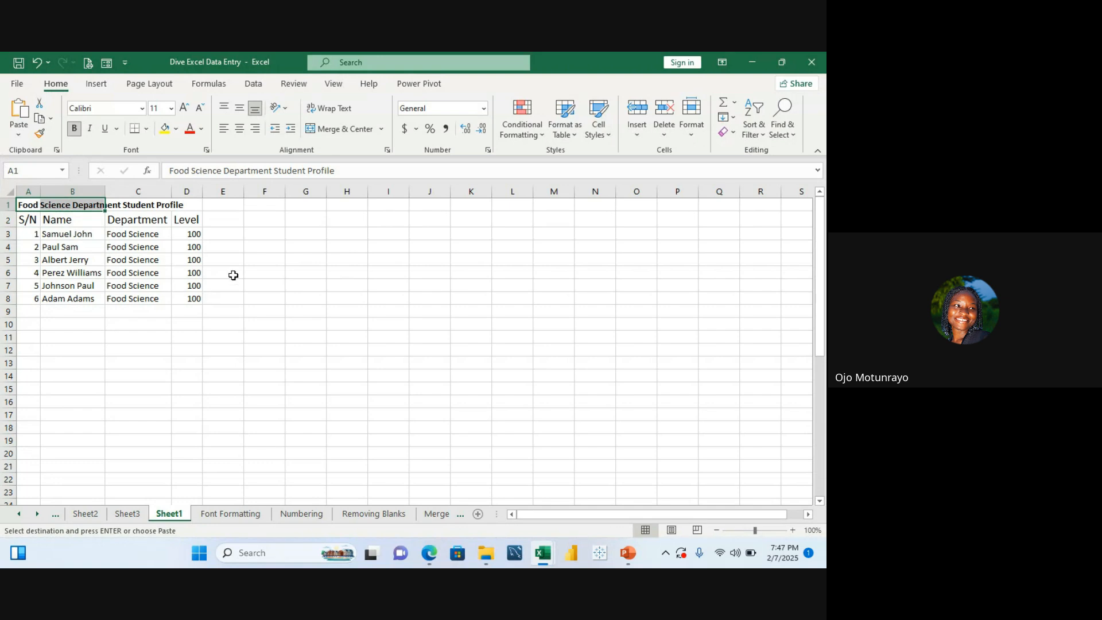
{"action": "left_click", "coordinate": [251, 264]}
{"action": "left_click", "coordinate": [30, 205]}
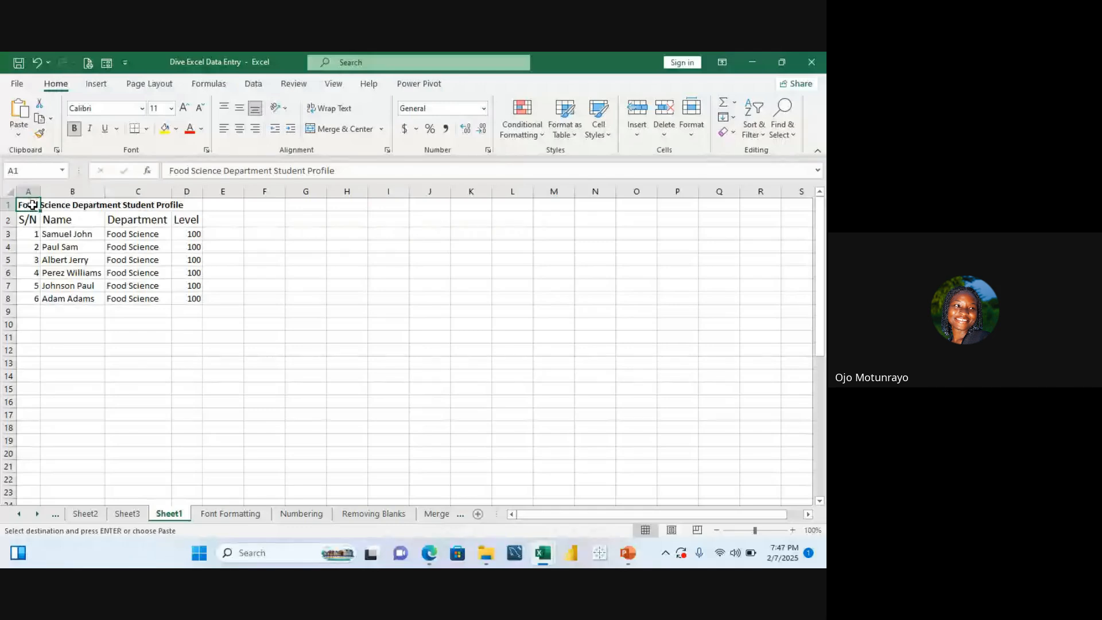
{"action": "left_click_drag", "start_coordinate": [32, 205], "coordinate": [179, 204]}
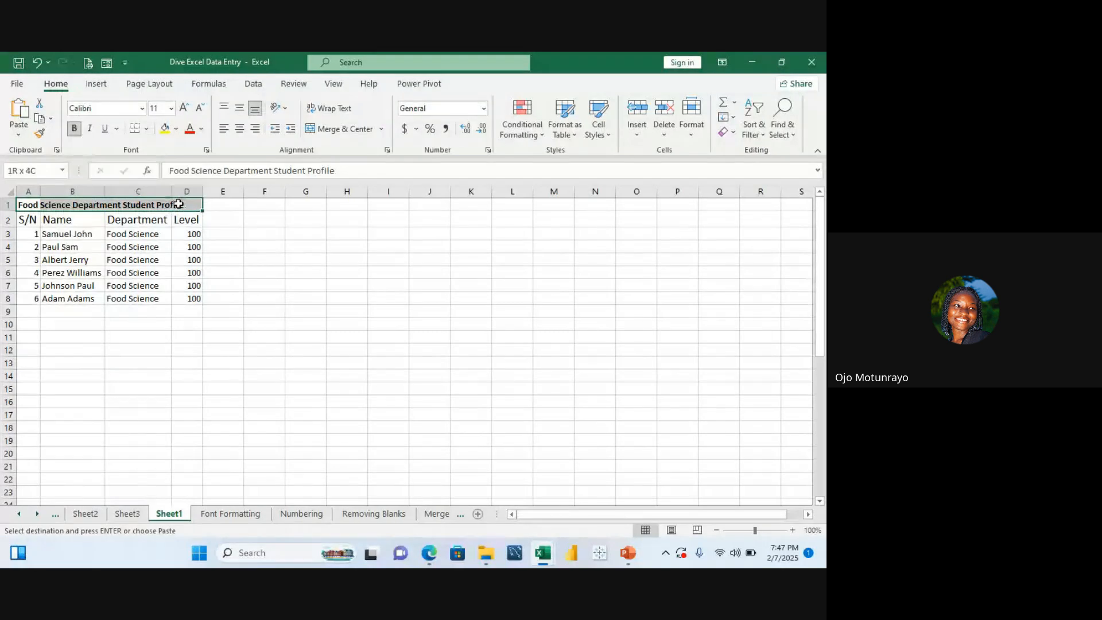
{"action": "left_click", "coordinate": [166, 322]}
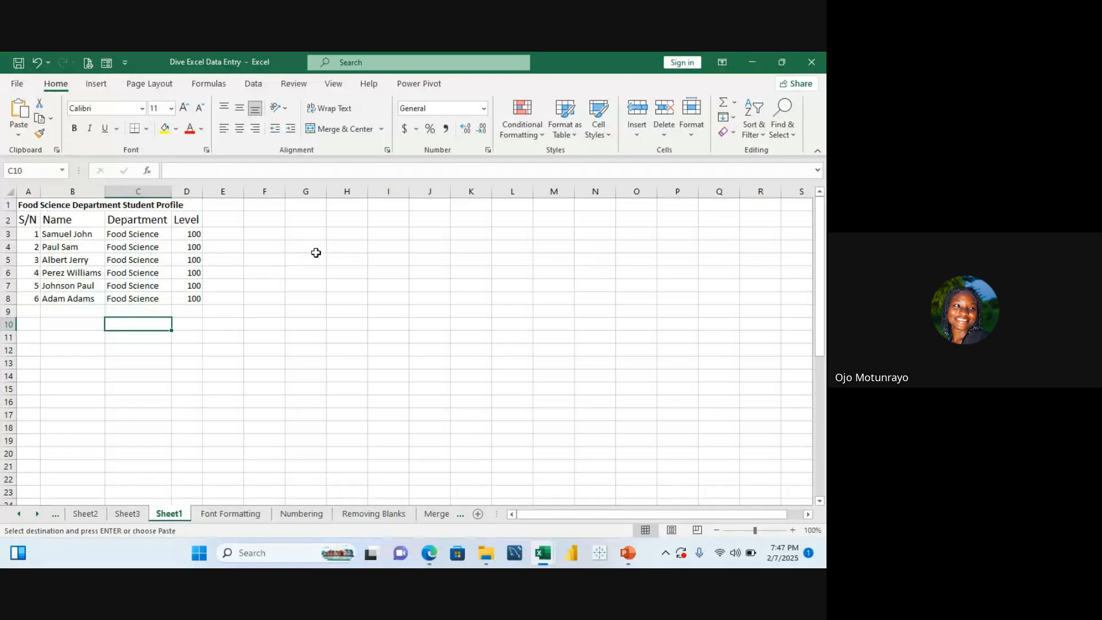
Step: Merge and center the title across cells A1 to D1
{"action": "left_click", "coordinate": [24, 208]}
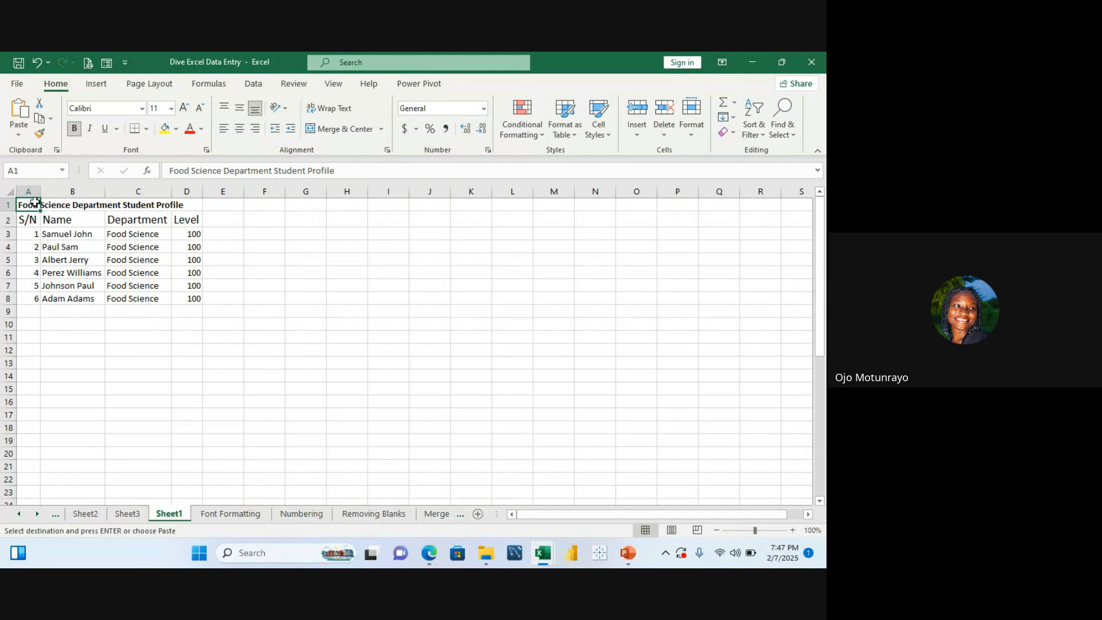
{"action": "left_click_drag", "start_coordinate": [36, 203], "coordinate": [228, 202]}
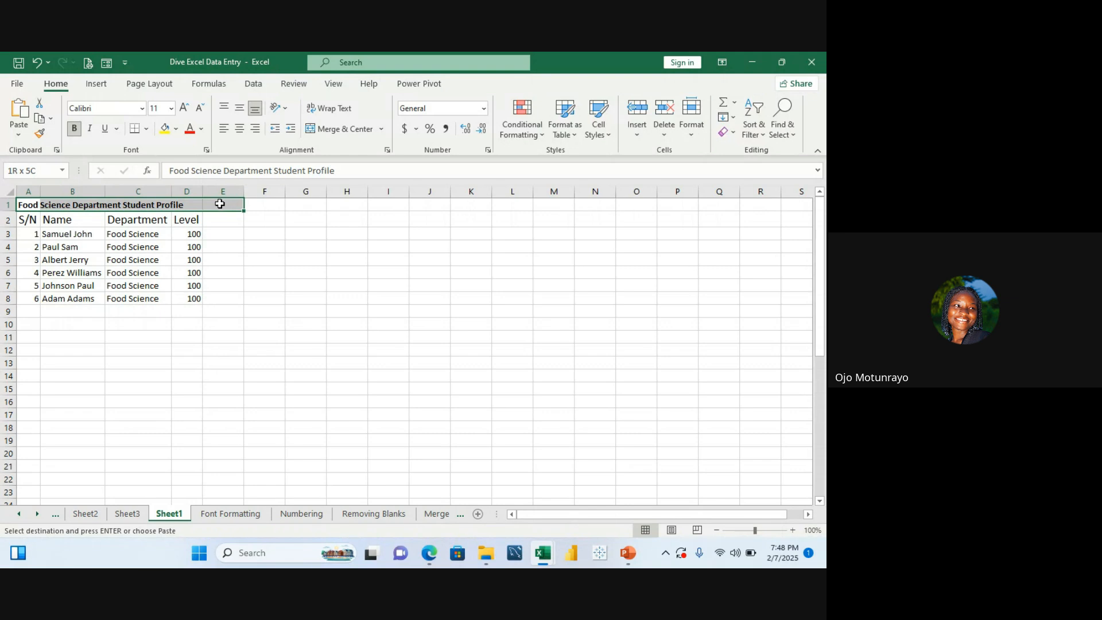
{"action": "left_click_drag", "start_coordinate": [220, 204], "coordinate": [199, 204]}
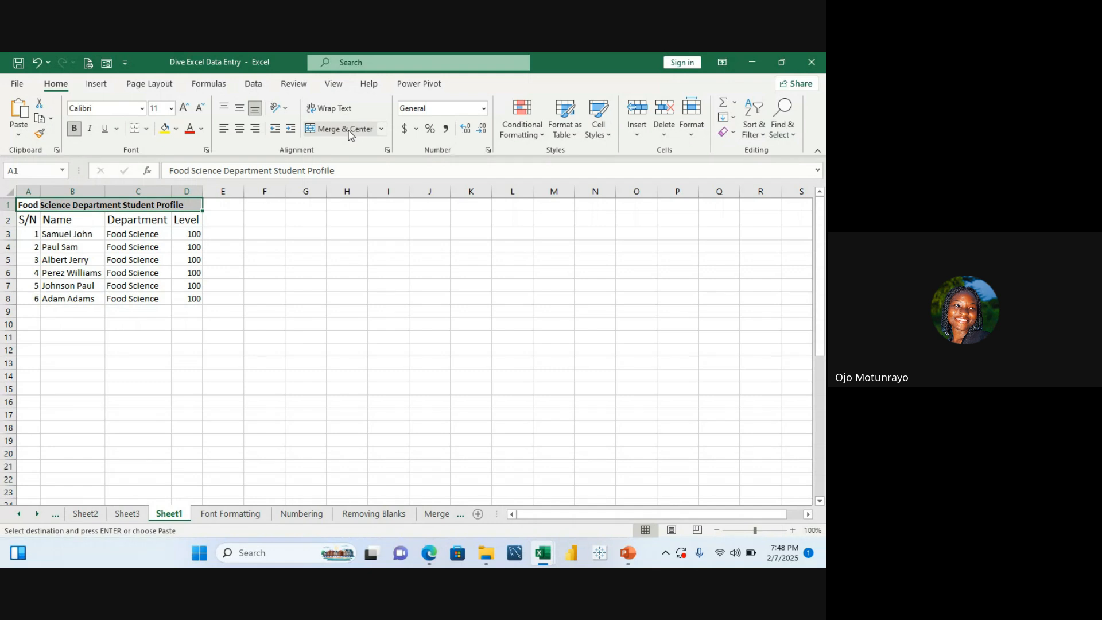
{"action": "left_click", "coordinate": [382, 130]}
{"action": "left_click", "coordinate": [381, 130]}
{"action": "left_click", "coordinate": [370, 129]}
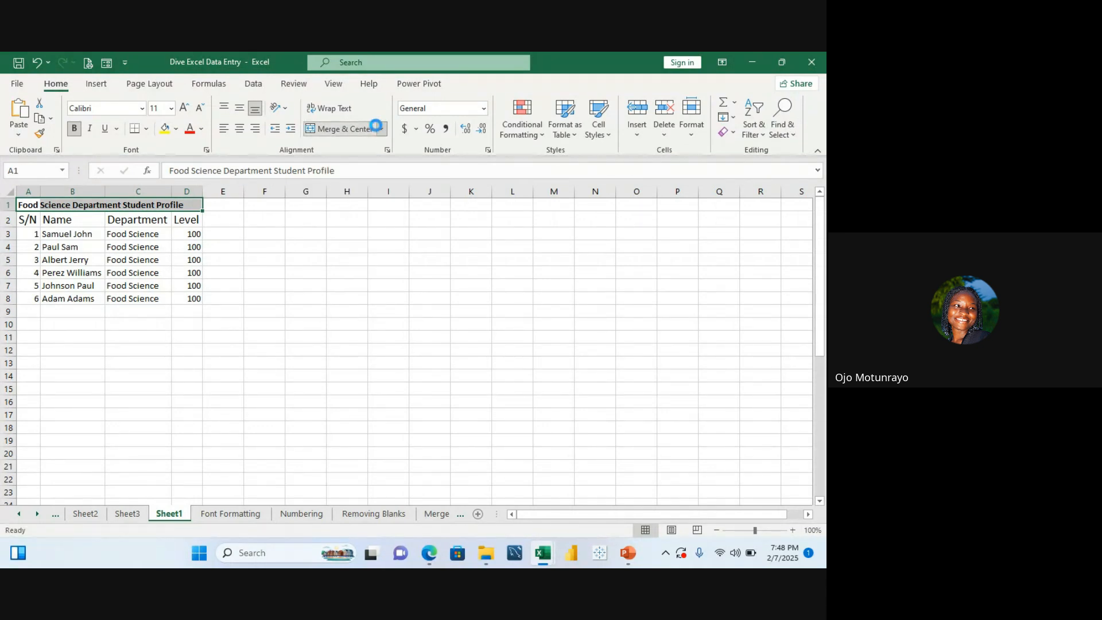
{"action": "left_click", "coordinate": [328, 244]}
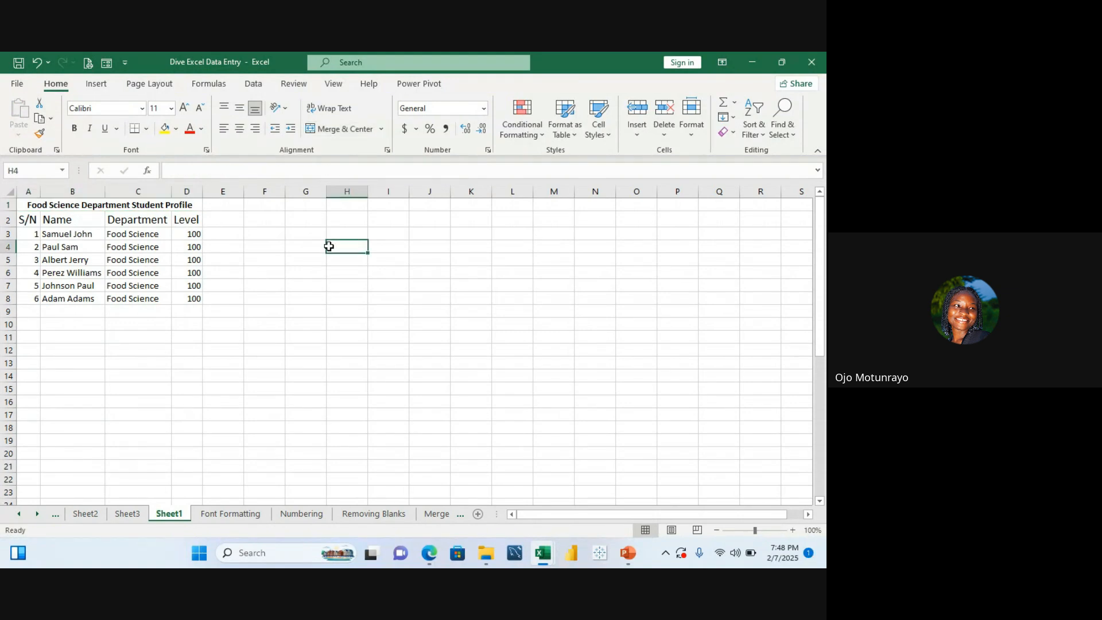
{"action": "left_click", "coordinate": [116, 205]}
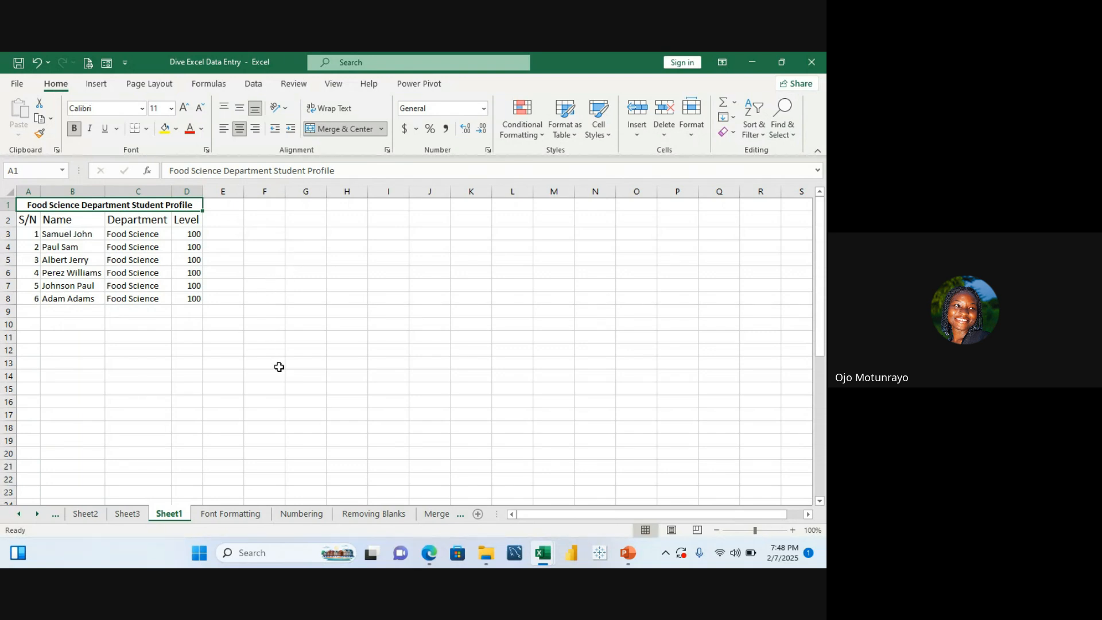
{"action": "left_click", "coordinate": [246, 517]}
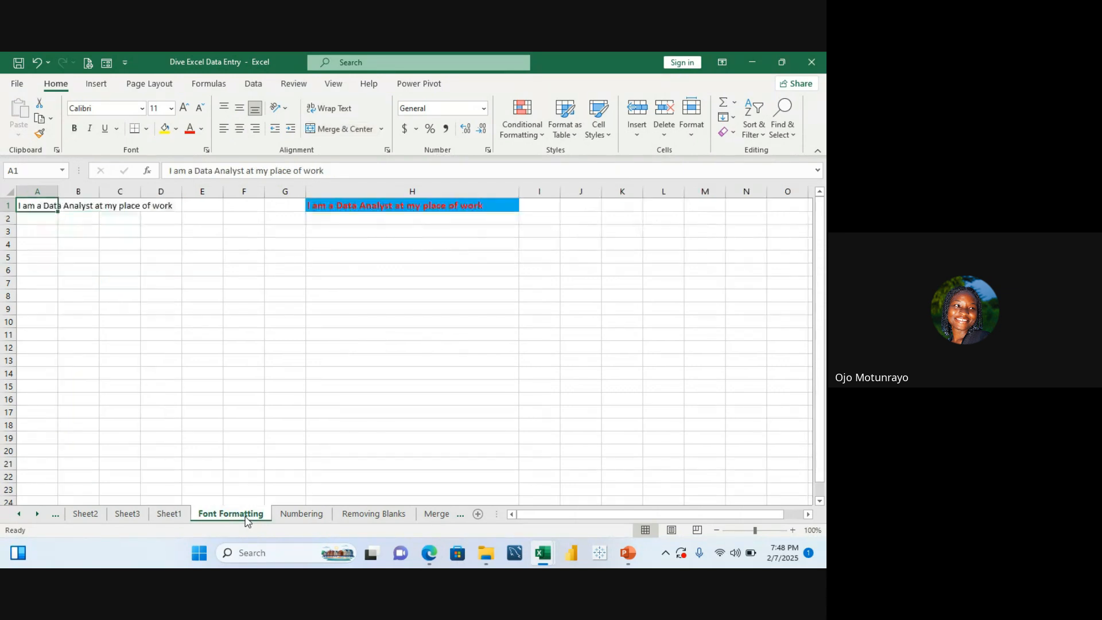
{"action": "left_click", "coordinate": [173, 515]}
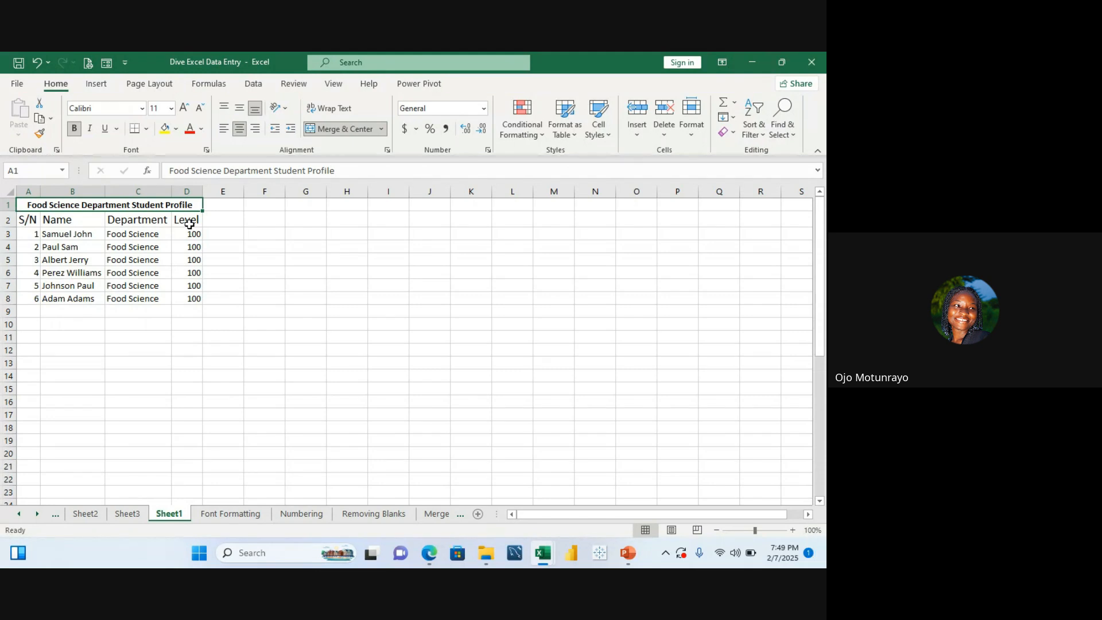
{"action": "left_click", "coordinate": [212, 209]}
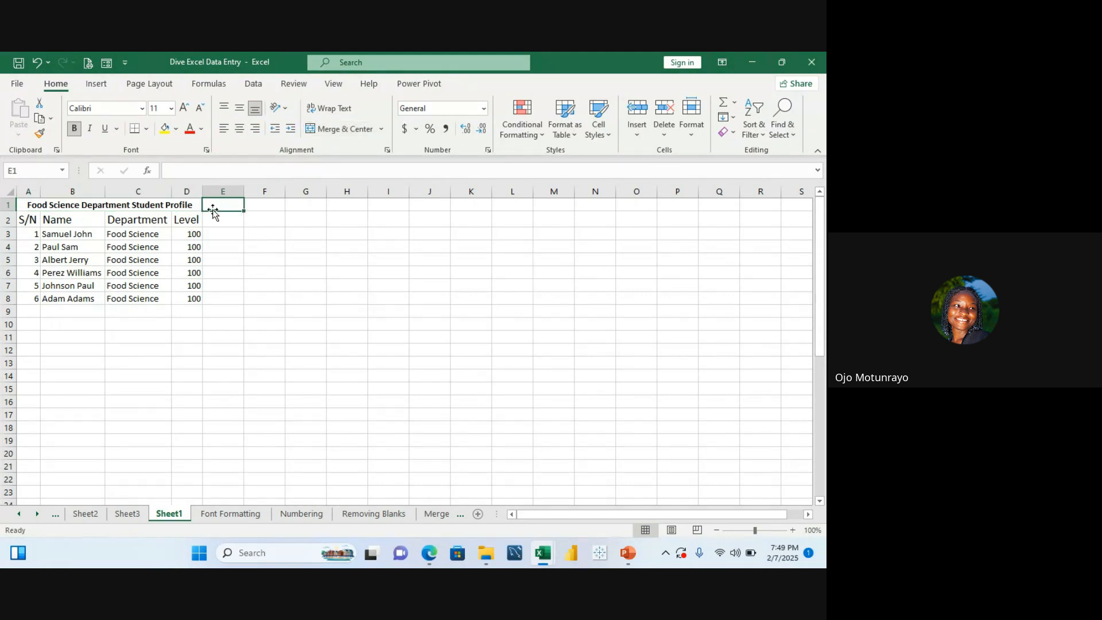
{"action": "left_click", "coordinate": [155, 207]}
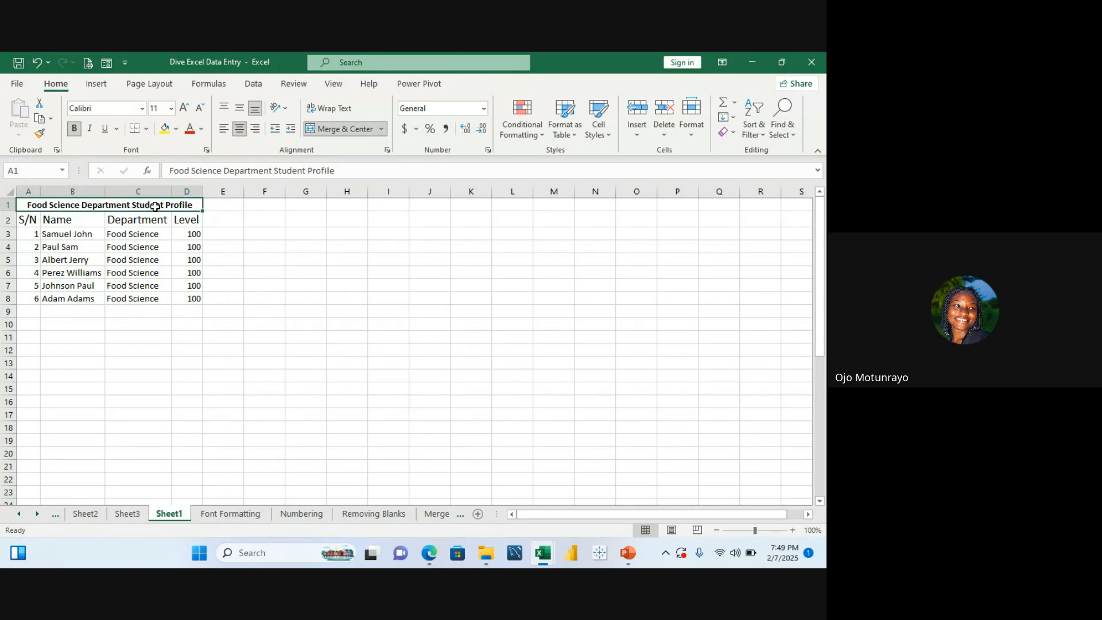
Step: Retype the merged title in capitals as FOOD SCIENCE DEPARTMENT PROFILE
{"action": "double_click", "coordinate": [194, 205]}
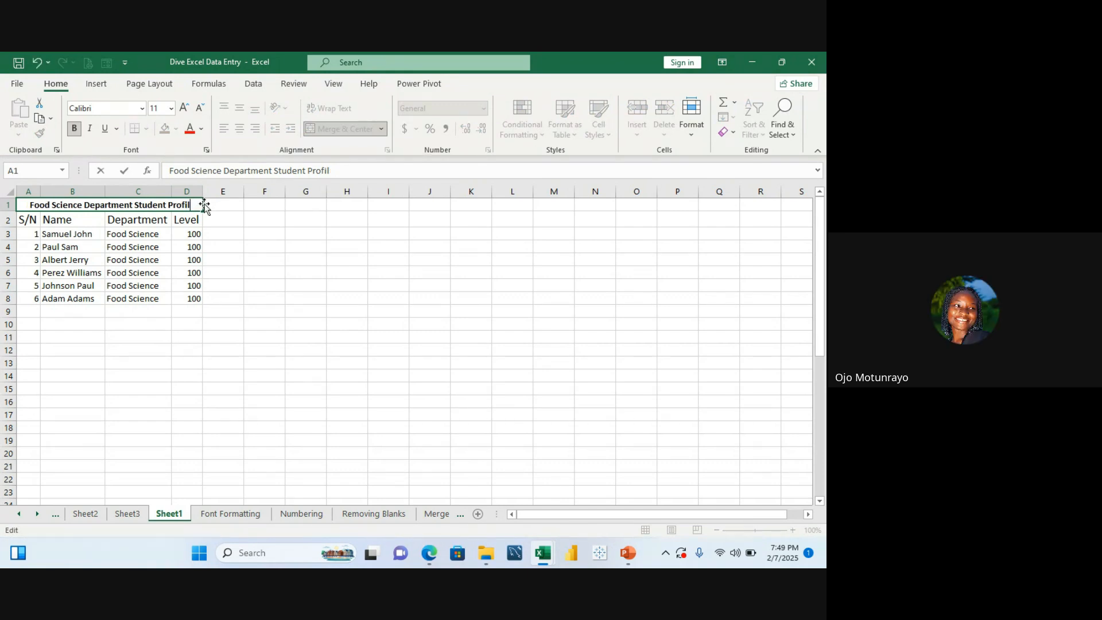
{"action": "key", "text": "BackSpace"}
{"action": "key", "text": "BackSpace"}
{"action": "key", "text": "BackSpace"}
{"action": "key", "text": "BackSpace"}
{"action": "key", "text": "BackSpace"}
{"action": "key", "text": "BackSpace"}
{"action": "key", "text": "BackSpace"}
{"action": "key", "text": "BackSpace"}
{"action": "key", "text": "BackSpace"}
{"action": "key", "text": "BackSpace"}
{"action": "key", "text": "BackSpace"}
{"action": "key", "text": "BackSpace"}
{"action": "key", "text": "BackSpace"}
{"action": "key", "text": "BackSpace"}
{"action": "key", "text": "BackSpace"}
{"action": "key", "text": "BackSpace"}
{"action": "key", "text": "BackSpace"}
{"action": "key", "text": "BackSpace"}
{"action": "key", "text": "BackSpace"}
{"action": "key", "text": "BackSpace"}
{"action": "key", "text": "BackSpace"}
{"action": "key", "text": "BackSpace"}
{"action": "key", "text": "BackSpace"}
{"action": "key", "text": "BackSpace"}
{"action": "key", "text": "BackSpace"}
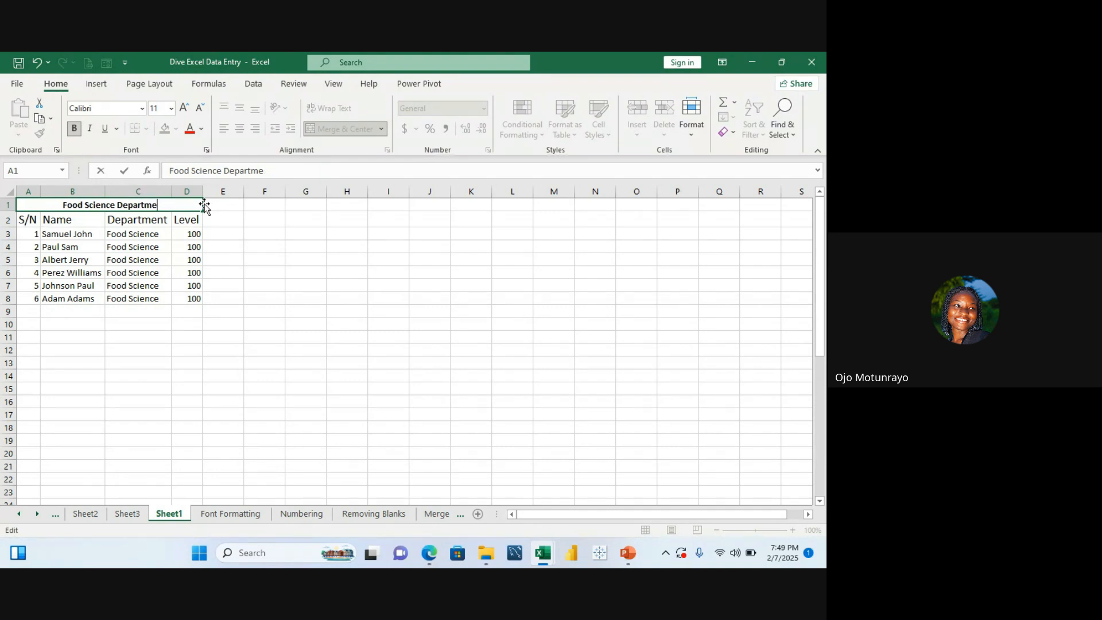
{"action": "key", "text": "BackSpace"}
{"action": "key", "text": "BackSpace"}
{"action": "key", "text": "BackSpace"}
{"action": "key", "text": "BackSpace"}
{"action": "key", "text": "BackSpace"}
{"action": "key", "text": "BackSpace"}
{"action": "key", "text": "BackSpace"}
{"action": "key", "text": "BackSpace"}
{"action": "key", "text": "BackSpace"}
{"action": "key", "text": "BackSpace"}
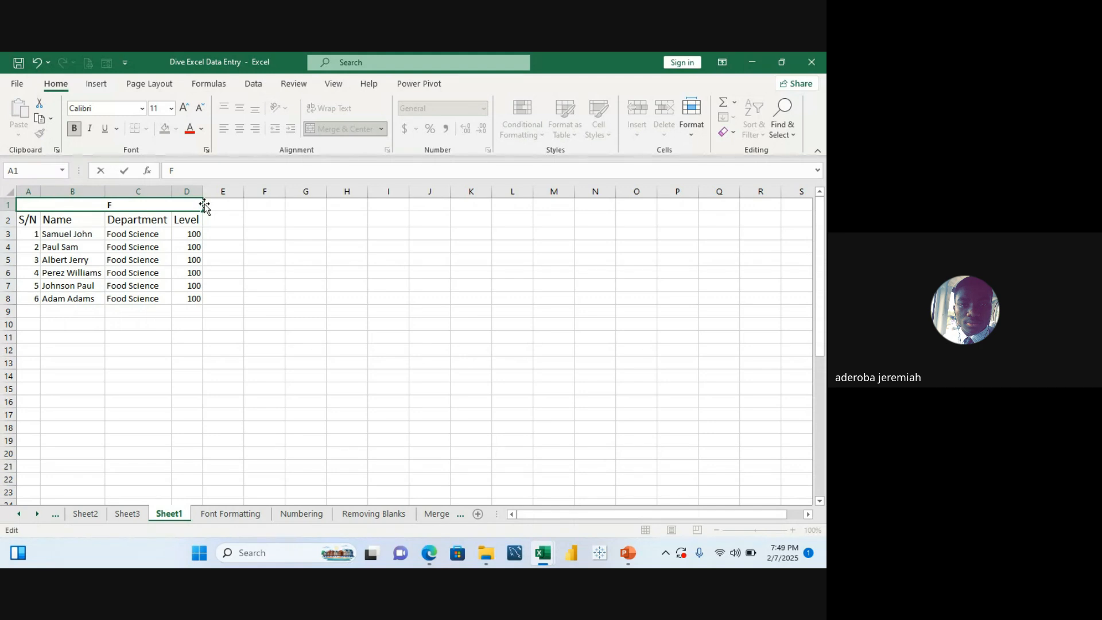
{"action": "type", "text": "OOD"}
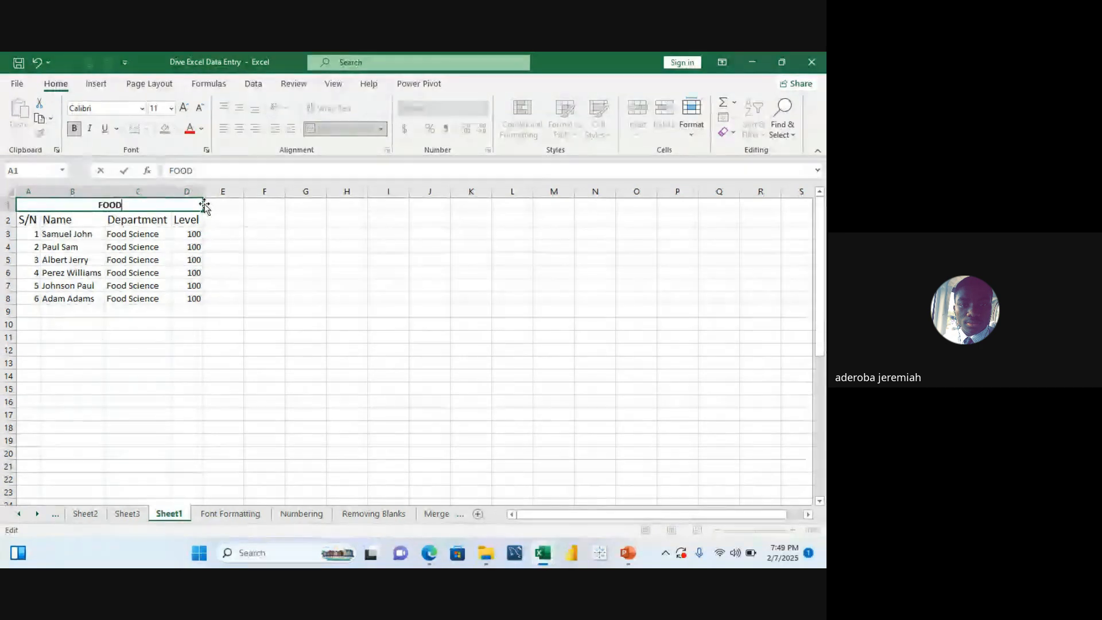
{"action": "type", "text": " SC"}
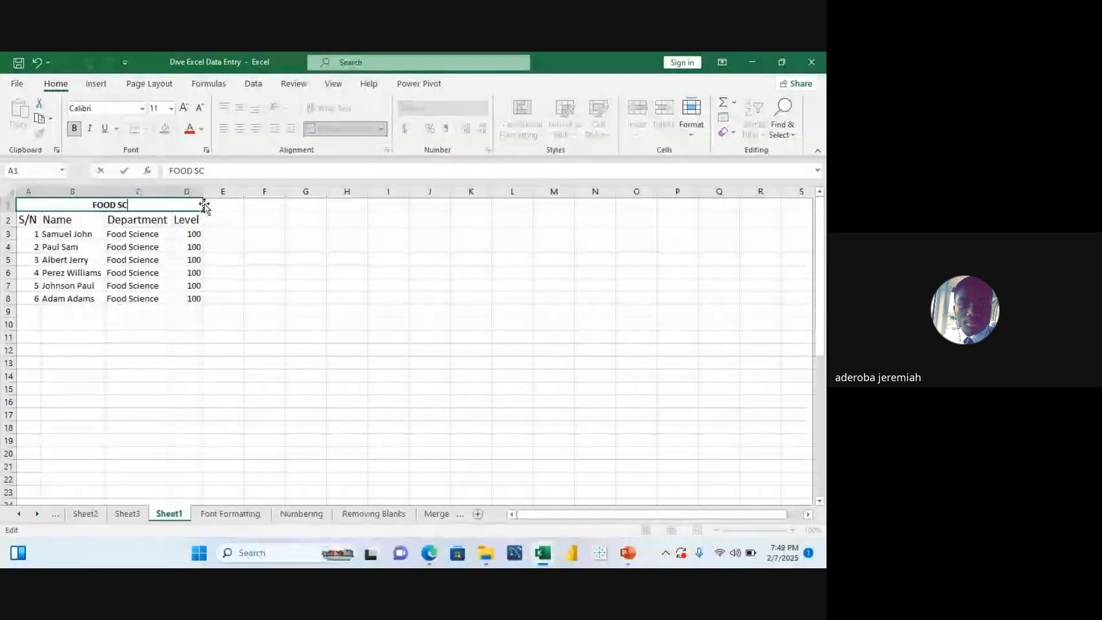
{"action": "type", "text": "IENCE DE"}
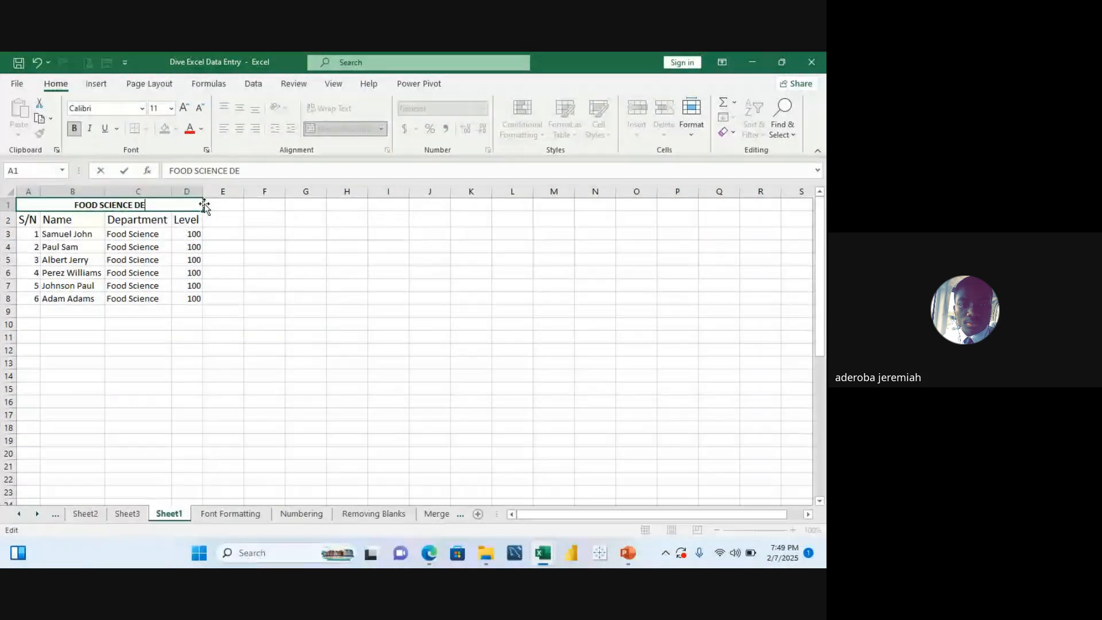
{"action": "type", "text": "PARTM"}
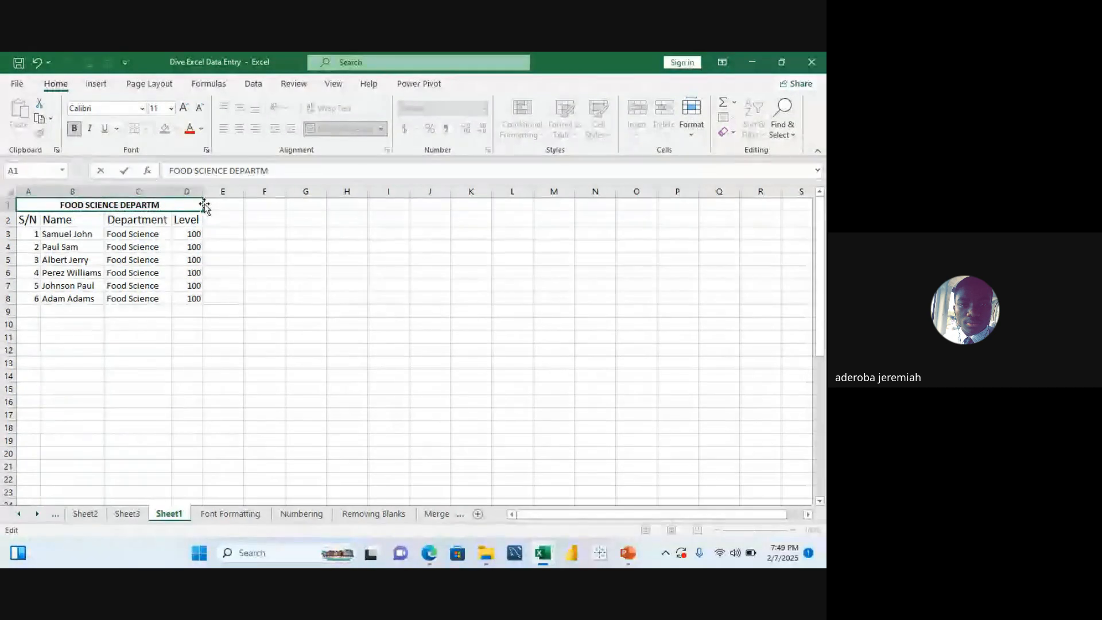
{"action": "type", "text": "ENT"}
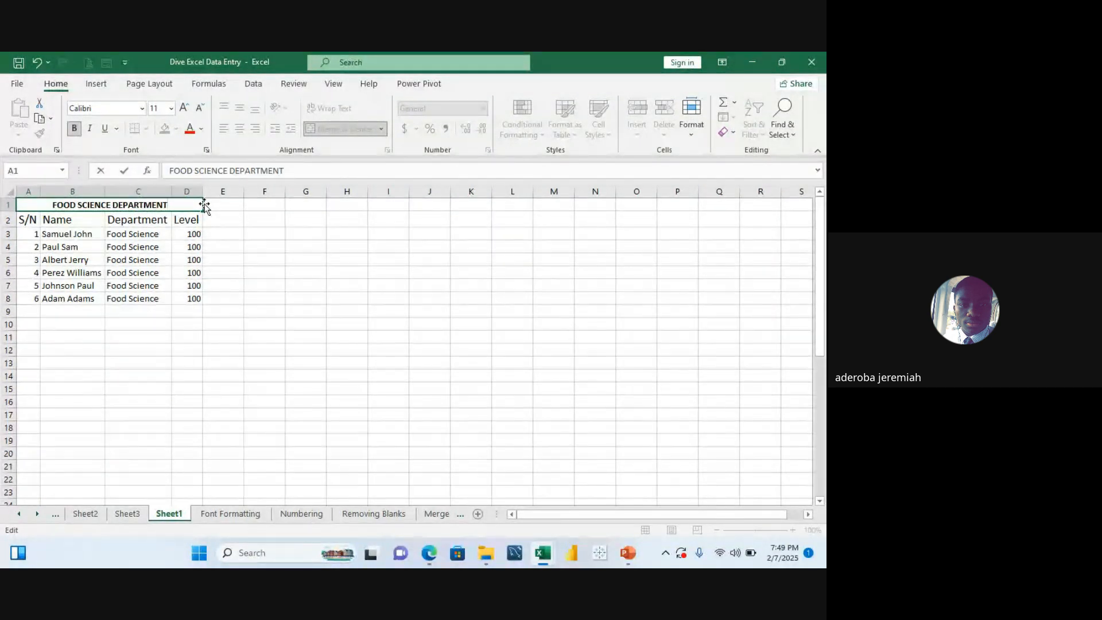
{"action": "type", "text": " PROFI"}
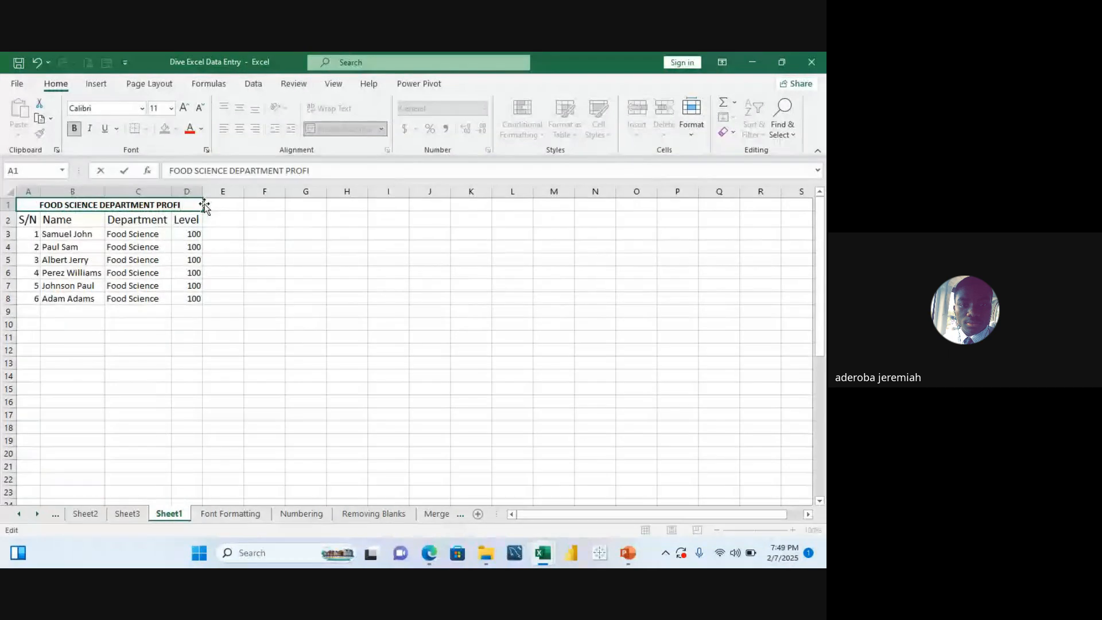
{"action": "type", "text": "LE"}
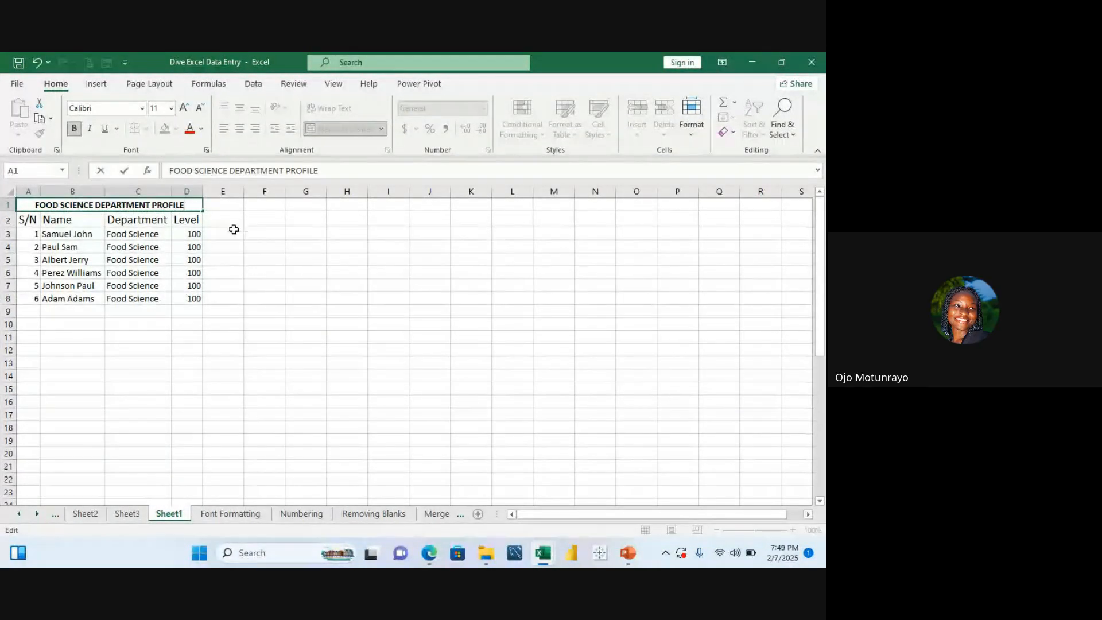
{"action": "left_click", "coordinate": [234, 253]}
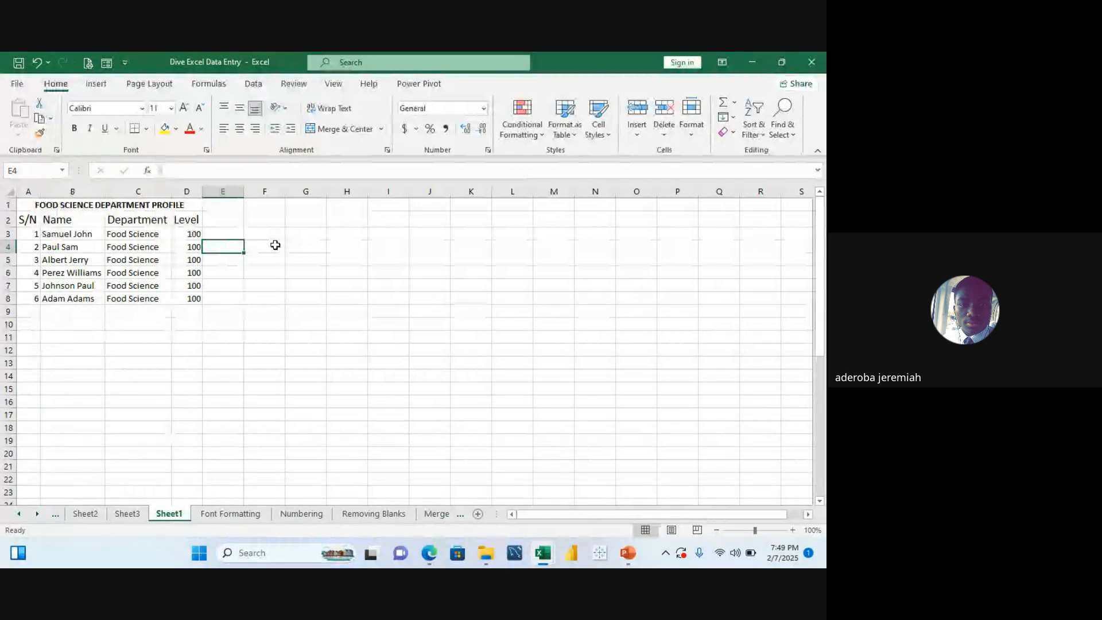
Step: Switch to the Removing Blanks sheet and move the instruction text box down and to the right, away from the list
{"action": "left_click", "coordinate": [223, 361]}
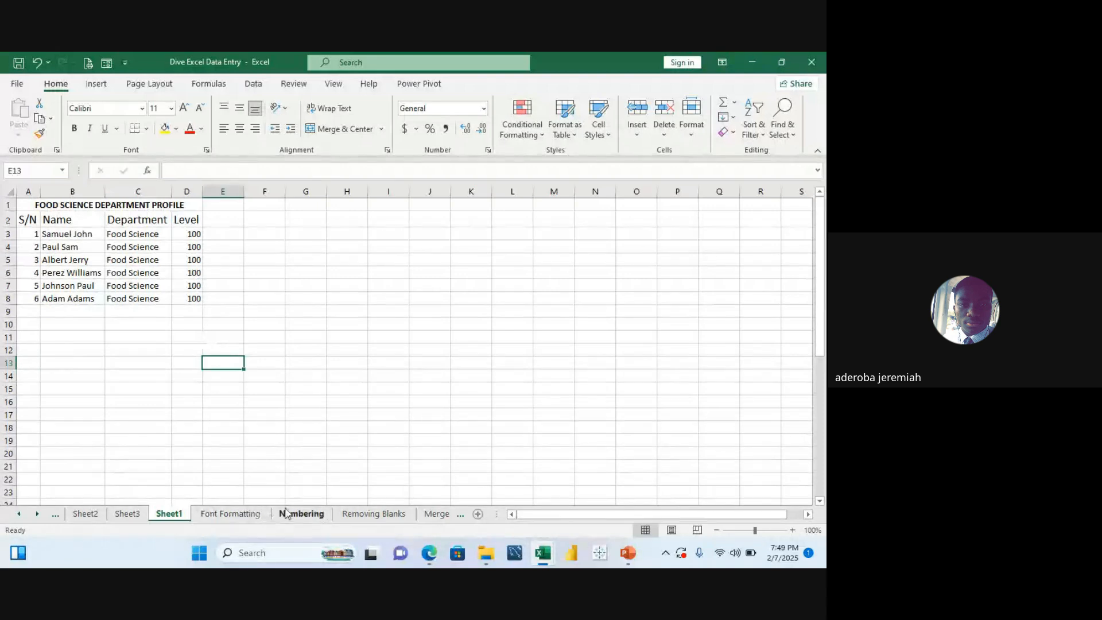
{"action": "left_click", "coordinate": [372, 514]}
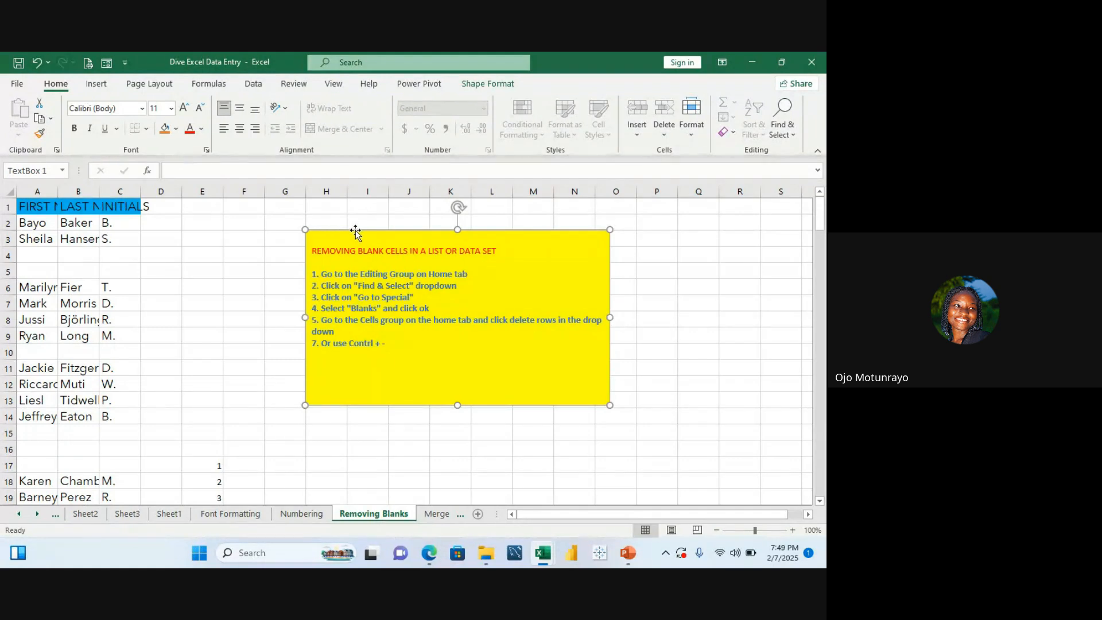
{"action": "left_click_drag", "start_coordinate": [355, 231], "coordinate": [584, 357]}
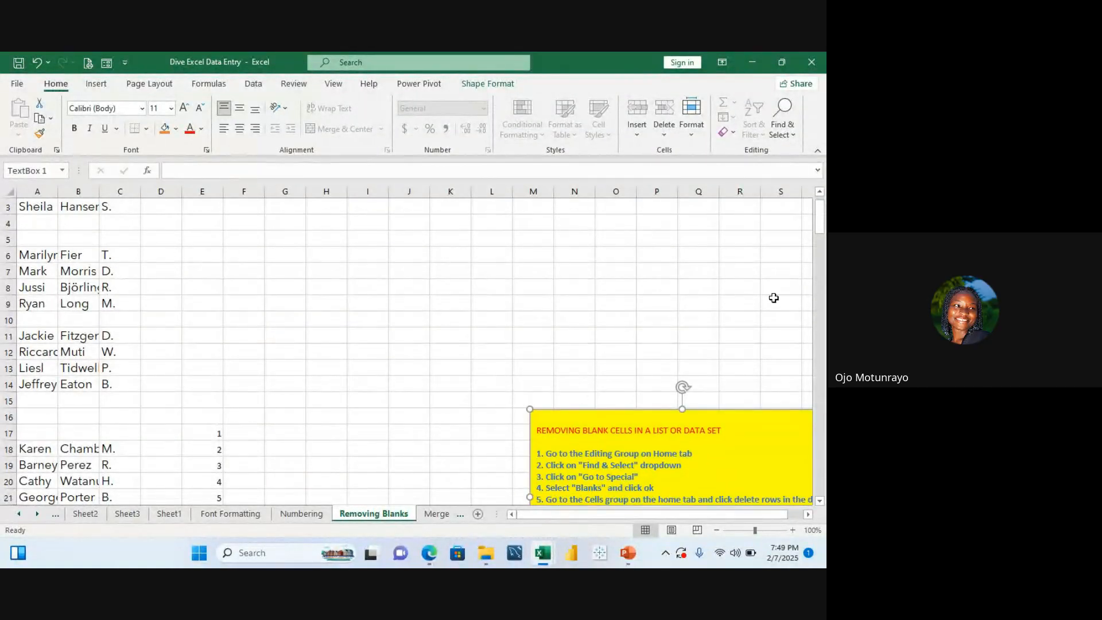
Step: Scroll through the Removing Blanks list to examine its entries and blank rows
{"action": "left_click", "coordinate": [819, 224]}
{"action": "left_click_drag", "start_coordinate": [820, 225], "coordinate": [820, 269]}
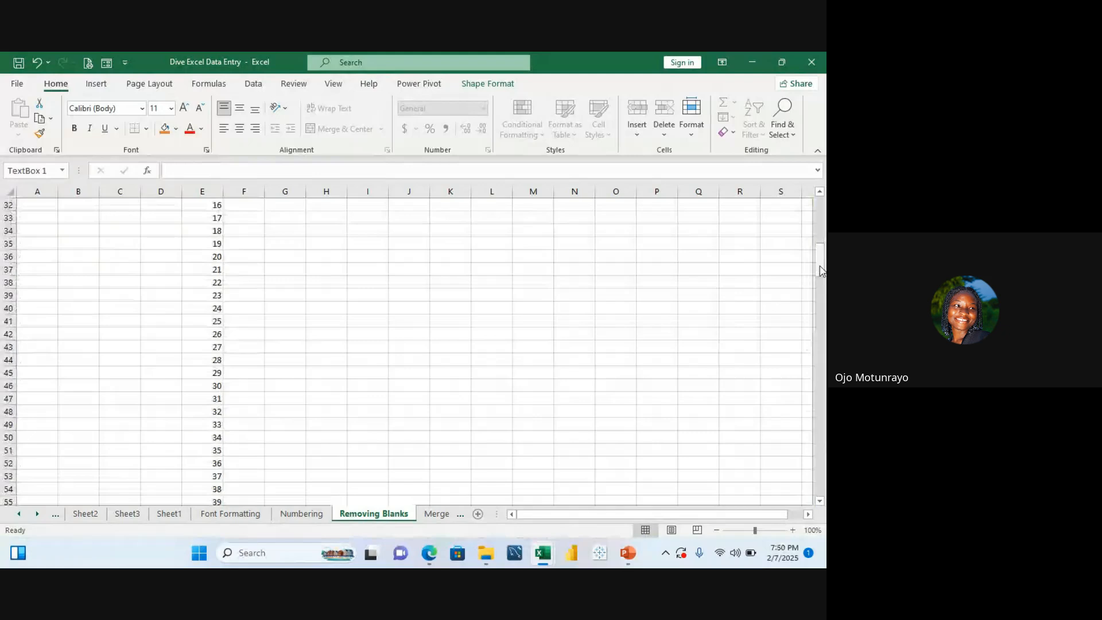
{"action": "left_click", "coordinate": [719, 258]}
{"action": "key", "text": "Up"}
{"action": "key", "text": "Up"}
{"action": "key", "text": "Up"}
{"action": "key", "text": "Up"}
{"action": "key", "text": "Up"}
{"action": "key", "text": "Up"}
{"action": "key", "text": "Up"}
{"action": "key", "text": "Up"}
{"action": "key", "text": "Up"}
{"action": "key", "text": "Up"}
{"action": "key", "text": "Up"}
{"action": "key", "text": "Up"}
{"action": "key", "text": "Up"}
{"action": "key", "text": "Up"}
{"action": "key", "text": "Up"}
{"action": "key", "text": "Up"}
{"action": "key", "text": "Up"}
{"action": "key", "text": "Up"}
{"action": "key", "text": "Up"}
{"action": "key", "text": "Up"}
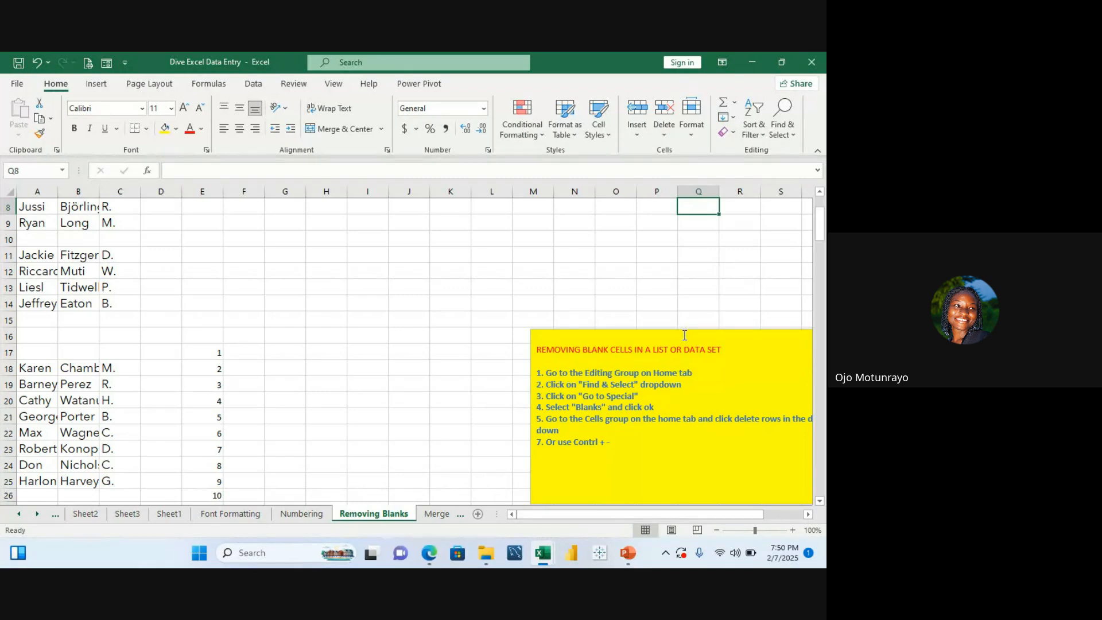
{"action": "left_click", "coordinate": [684, 333]}
{"action": "left_click_drag", "start_coordinate": [687, 328], "coordinate": [713, 567]}
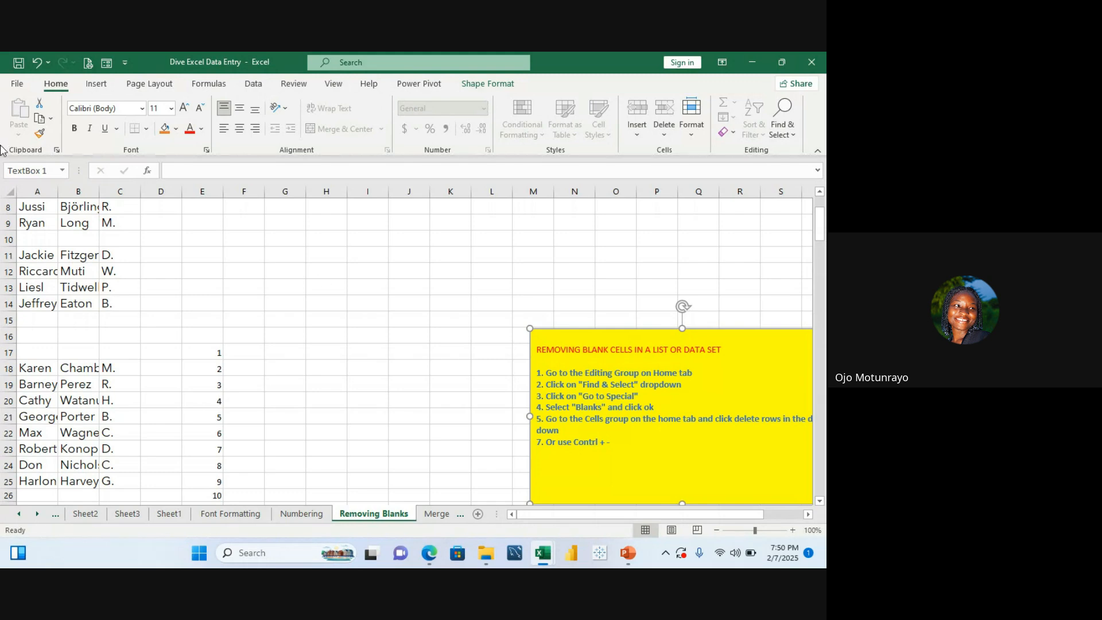
{"action": "left_click", "coordinate": [55, 220]}
{"action": "key", "text": "Up"}
{"action": "key", "text": "Up"}
{"action": "key", "text": "Up"}
{"action": "key", "text": "Up"}
{"action": "key", "text": "Up"}
{"action": "key", "text": "Up"}
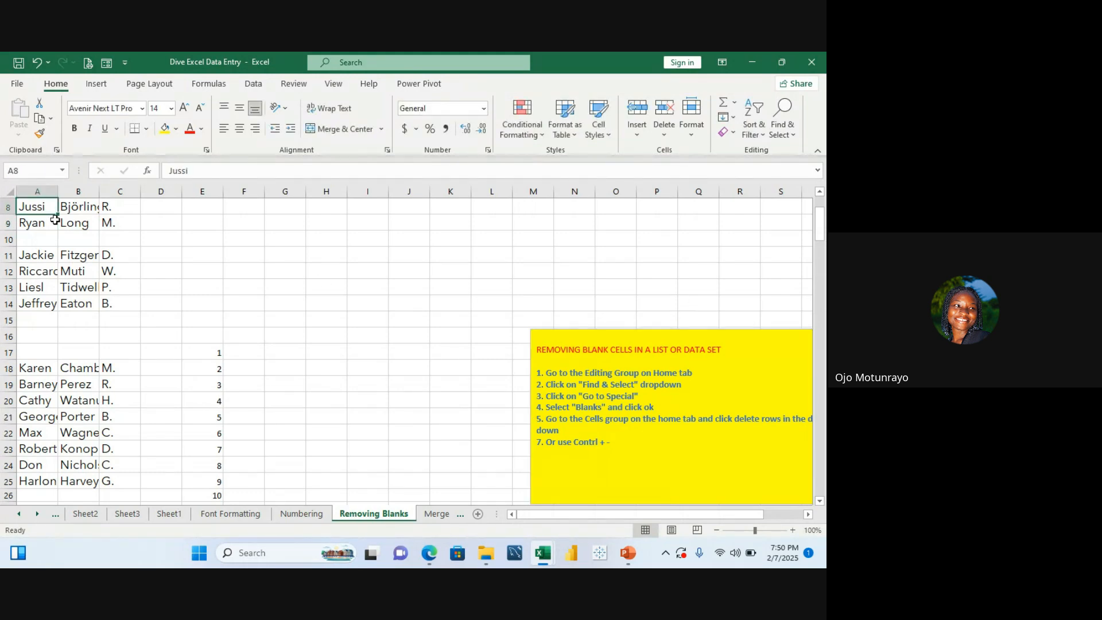
{"action": "key", "text": "Up"}
{"action": "key", "text": "Up"}
{"action": "left_click", "coordinate": [65, 258]}
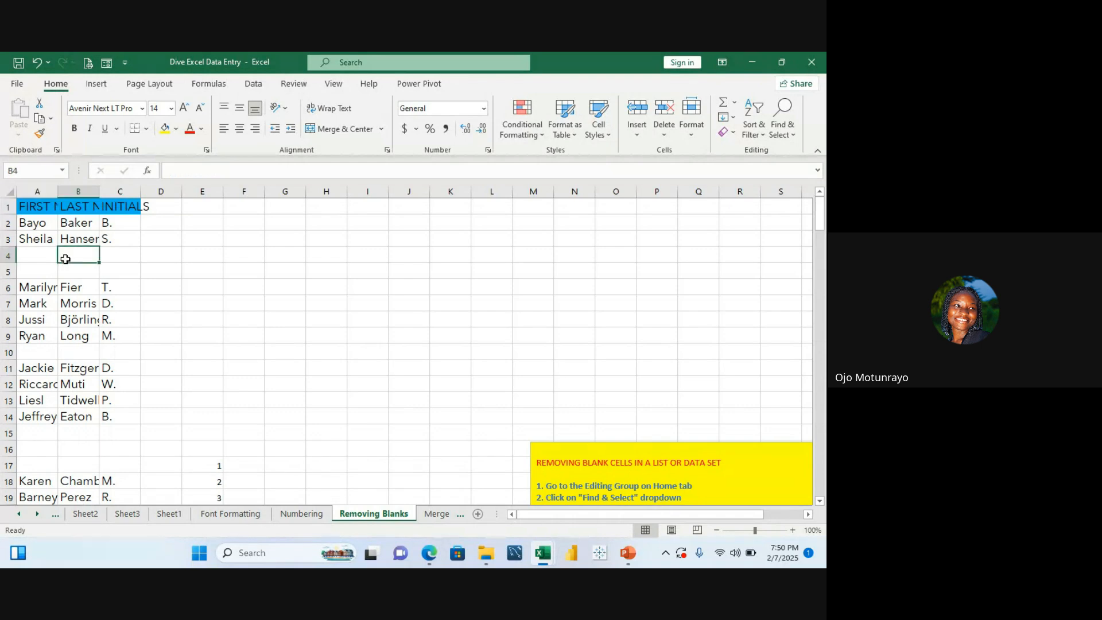
Step: Select the name list in columns A to C and AutoFit its row height and column width
{"action": "left_click", "coordinate": [35, 210]}
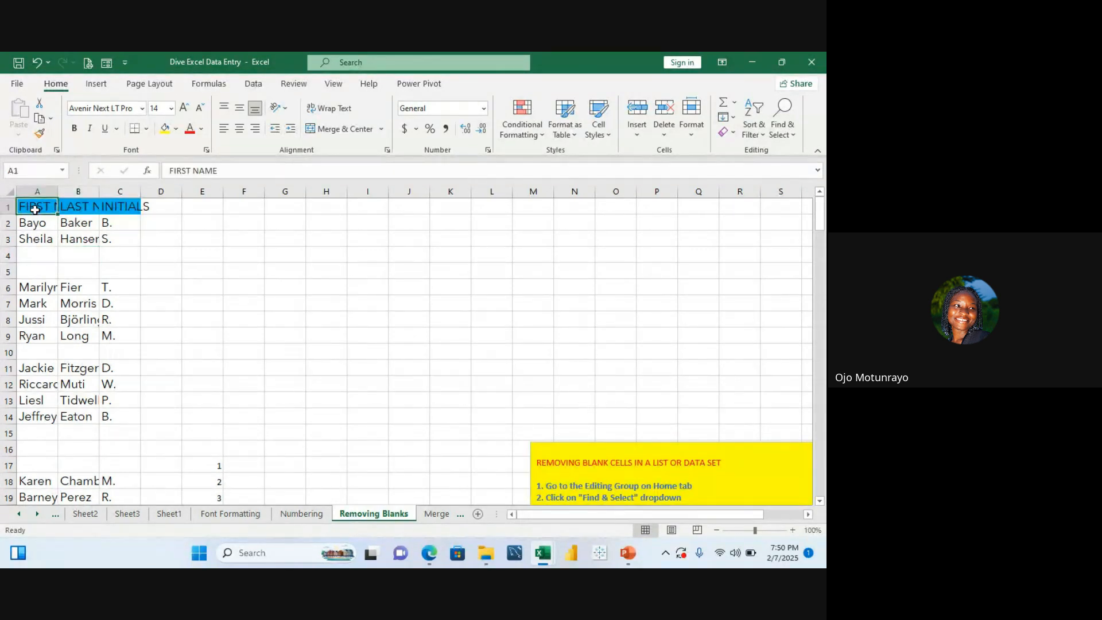
{"action": "left_click_drag", "start_coordinate": [35, 209], "coordinate": [106, 482]}
{"action": "left_click", "coordinate": [692, 133]}
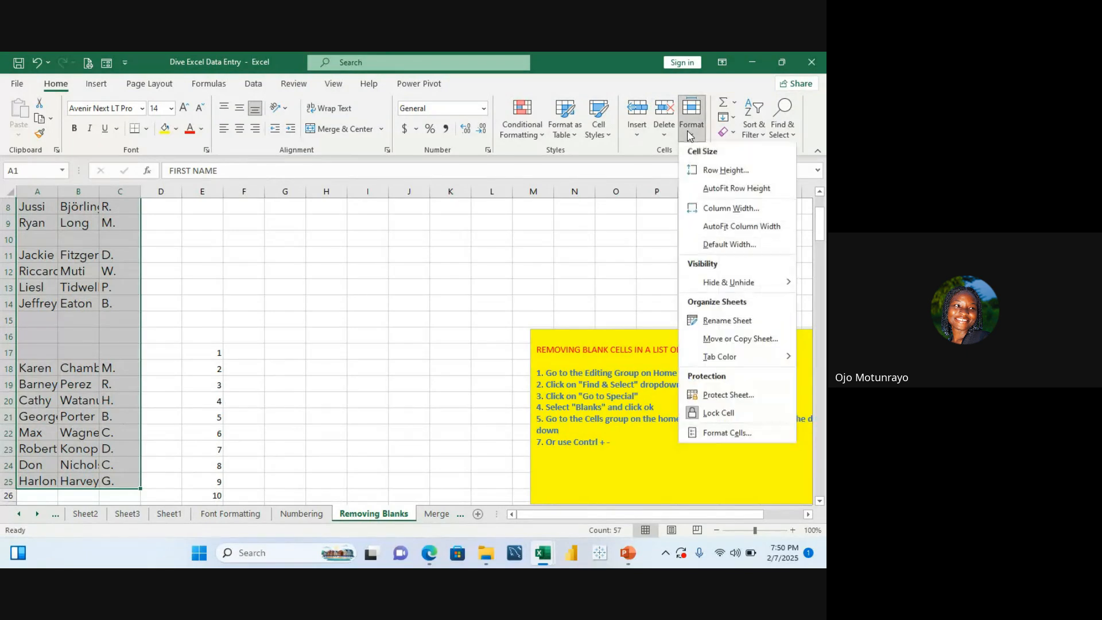
{"action": "left_click", "coordinate": [716, 190]}
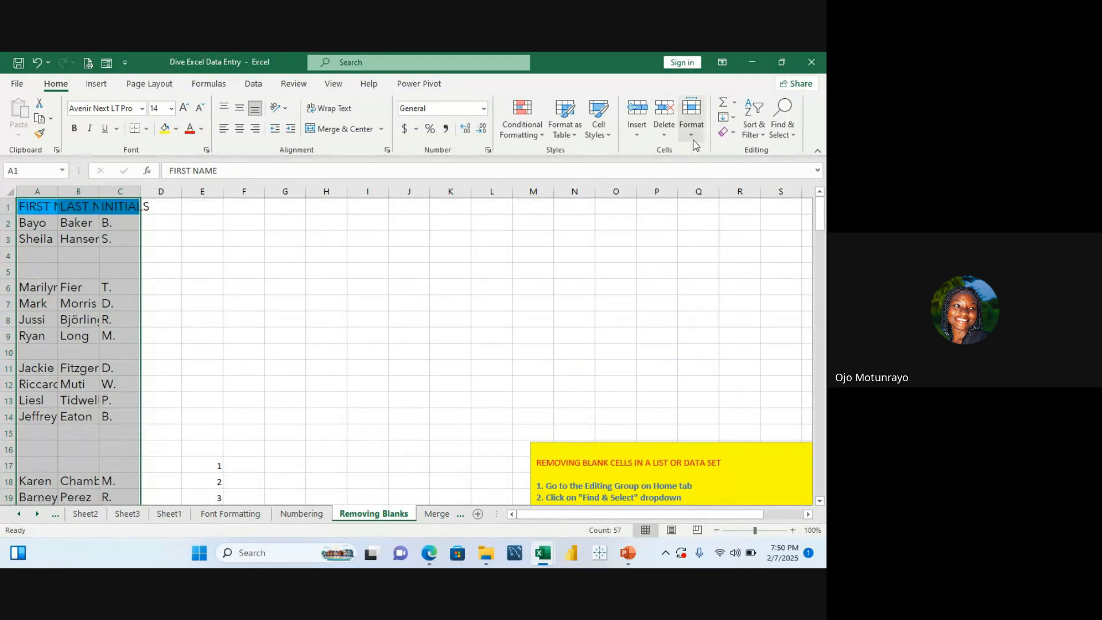
{"action": "left_click", "coordinate": [692, 134]}
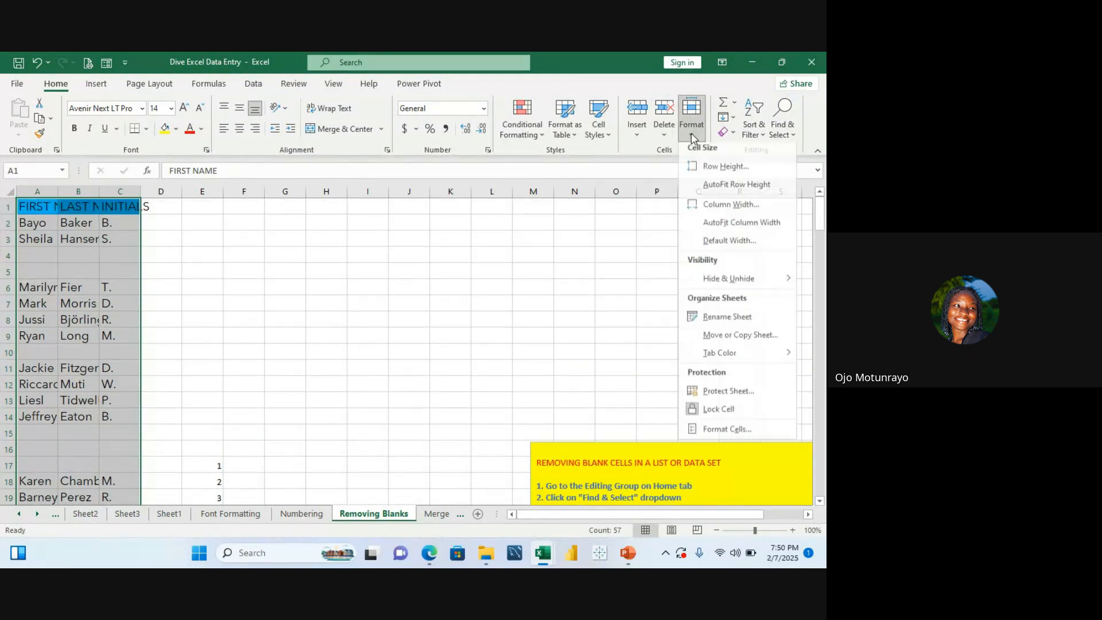
{"action": "left_click", "coordinate": [726, 228]}
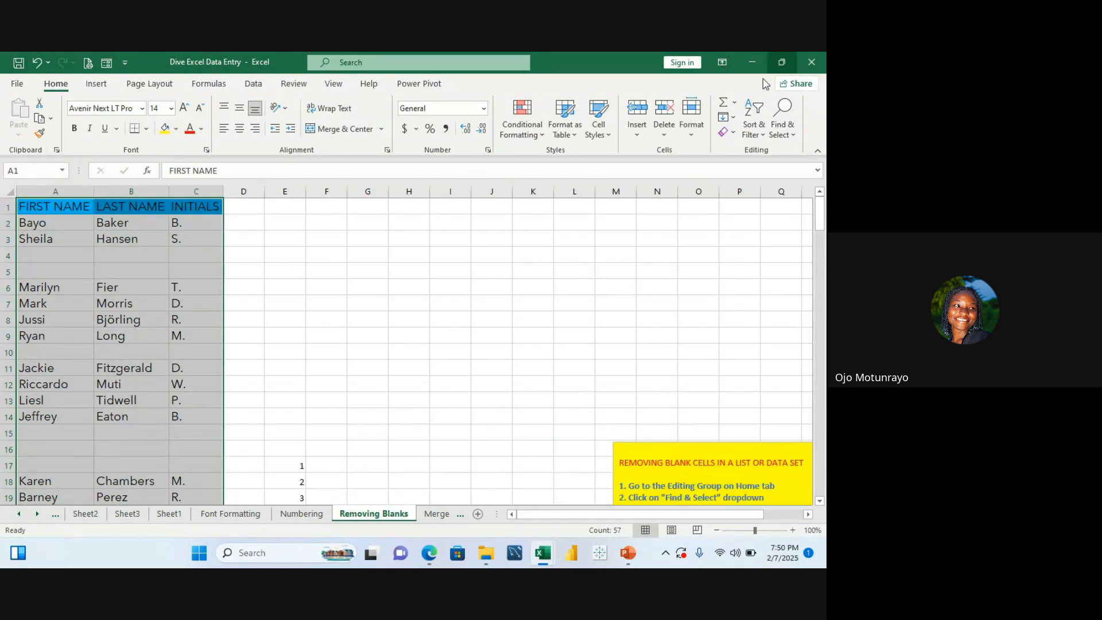
{"action": "left_click", "coordinate": [795, 142]}
{"action": "left_click", "coordinate": [390, 398]}
{"action": "left_click", "coordinate": [196, 355]}
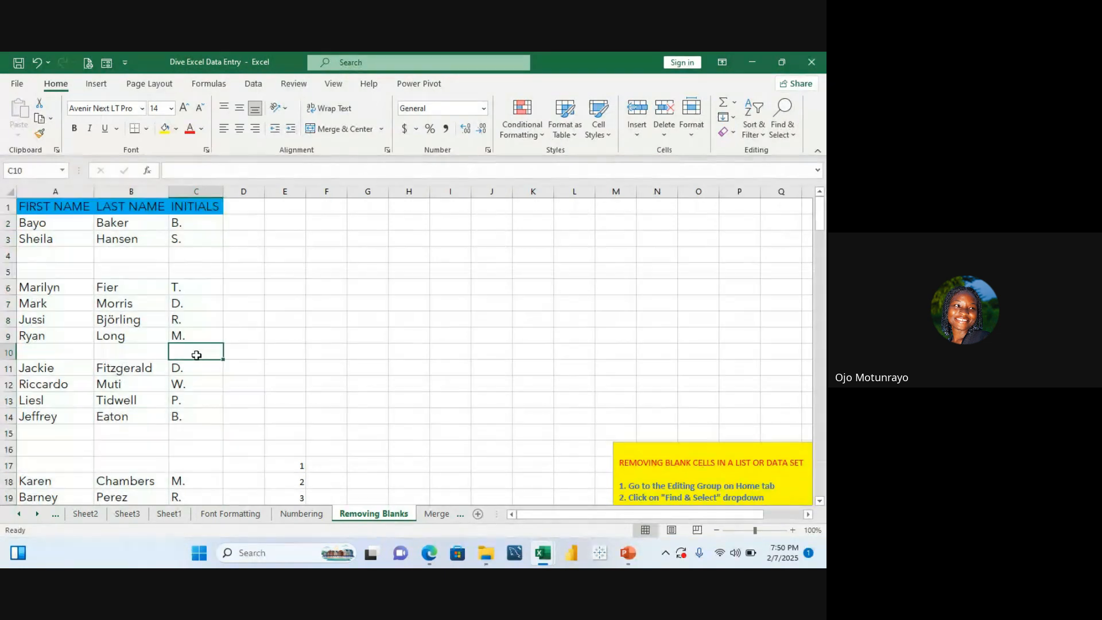
{"action": "left_click", "coordinate": [138, 298]}
{"action": "left_click", "coordinate": [136, 281]}
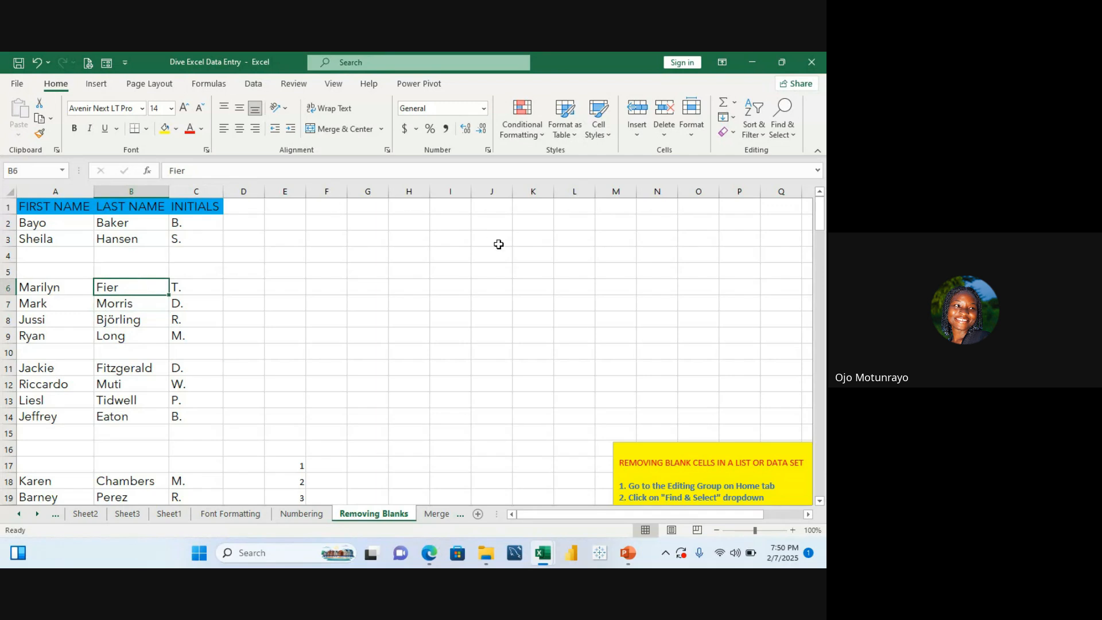
Step: Select the blank cells with Go To Special Blanks and delete their sheet rows
{"action": "left_click", "coordinate": [795, 139]}
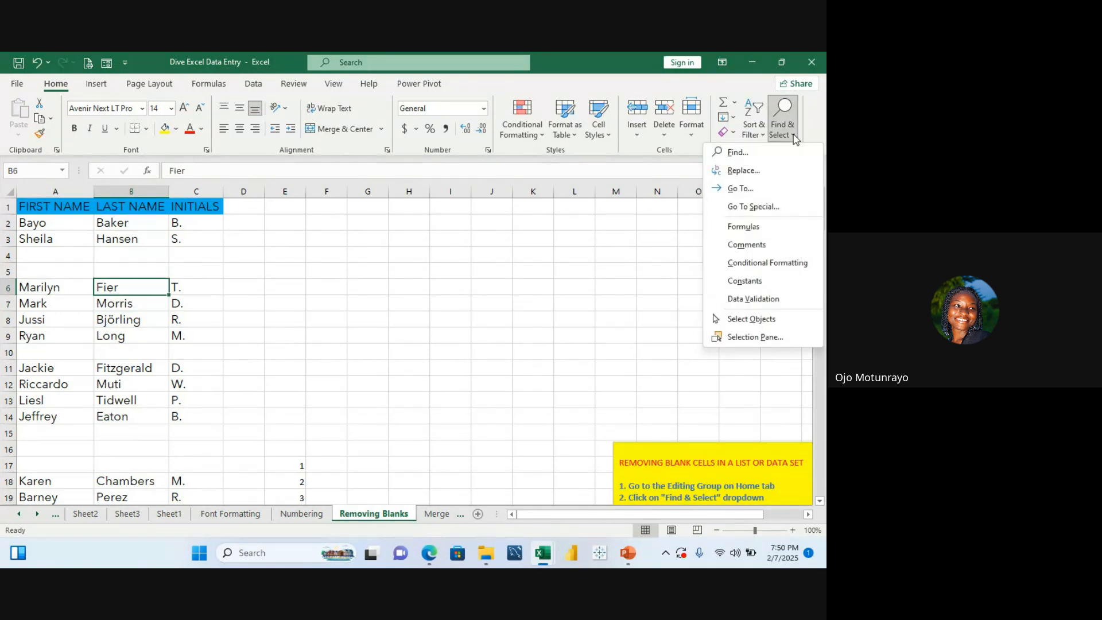
{"action": "left_click", "coordinate": [756, 223]}
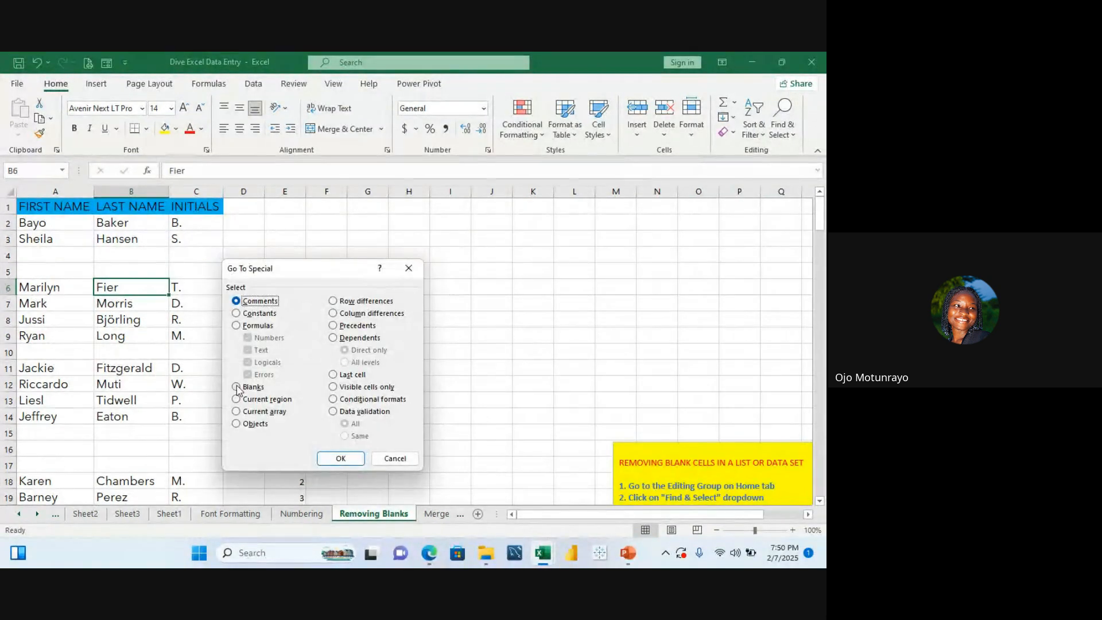
{"action": "left_click", "coordinate": [238, 387]}
{"action": "left_click", "coordinate": [341, 459]}
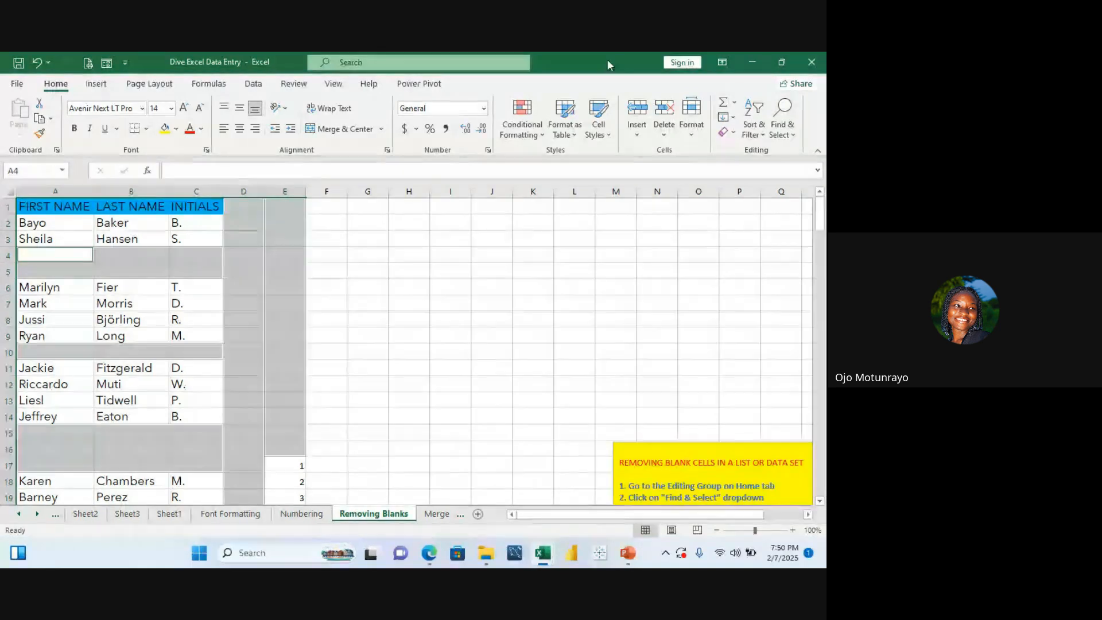
{"action": "left_click", "coordinate": [674, 137]}
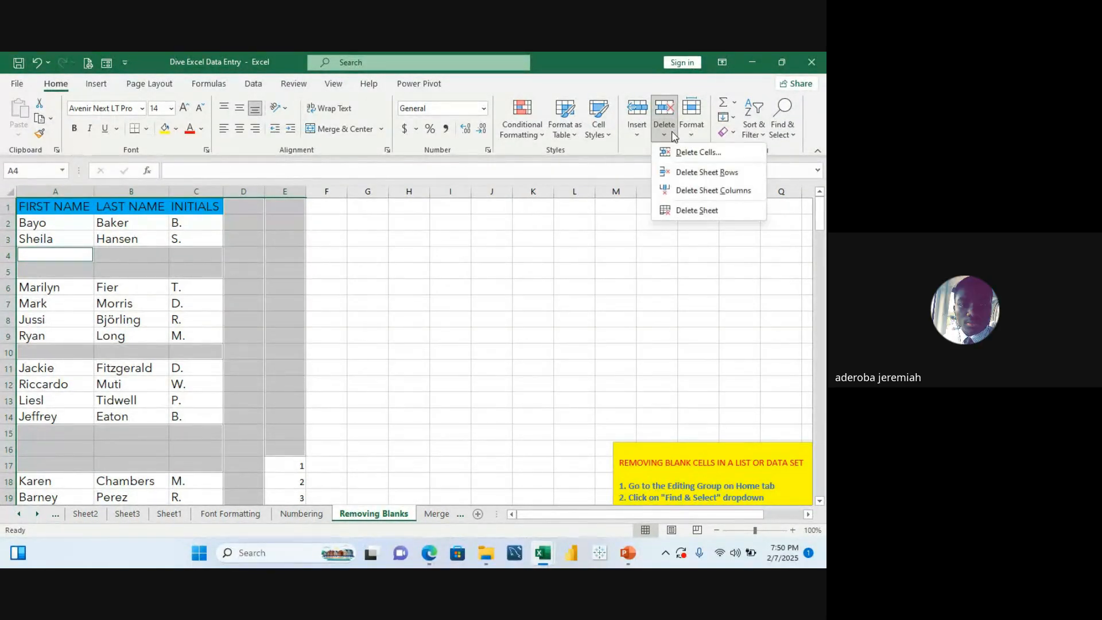
{"action": "left_click", "coordinate": [696, 166]}
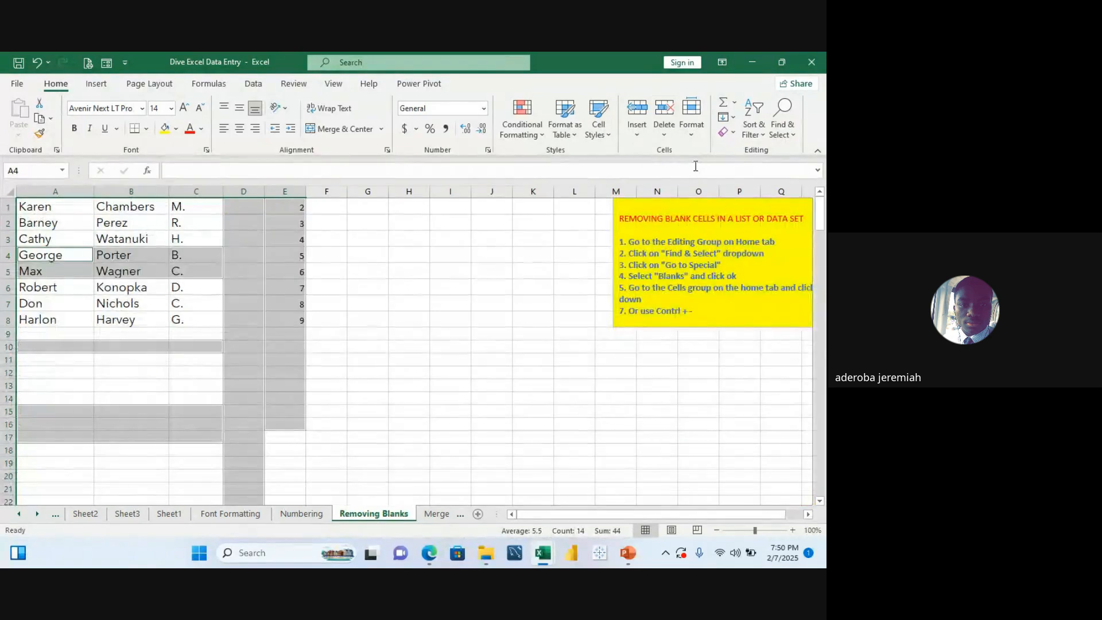
{"action": "left_click", "coordinate": [463, 209]}
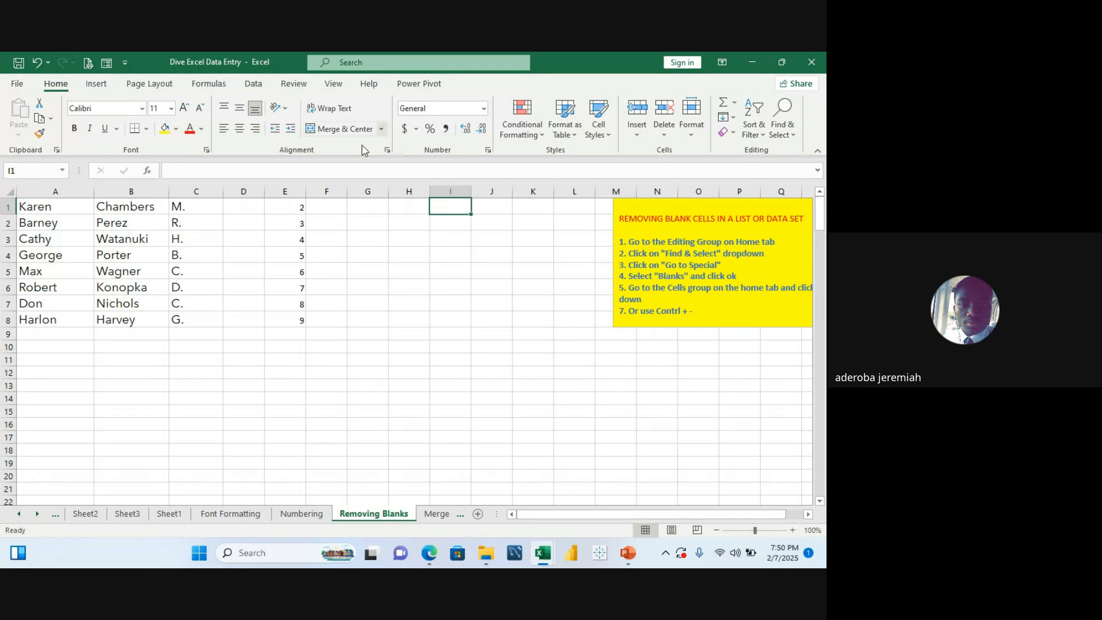
Step: Switch back to Sheet1 to review the titled student list
{"action": "left_click", "coordinate": [252, 250]}
{"action": "key", "text": "Up"}
{"action": "key", "text": "Up"}
{"action": "key", "text": "Up"}
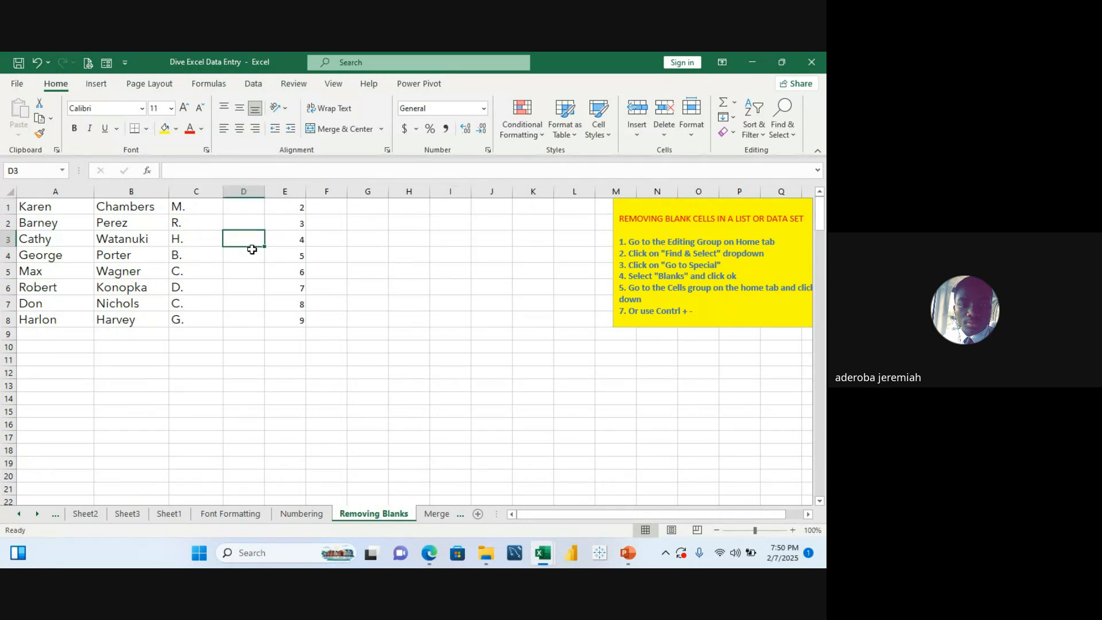
{"action": "left_click", "coordinate": [167, 514]}
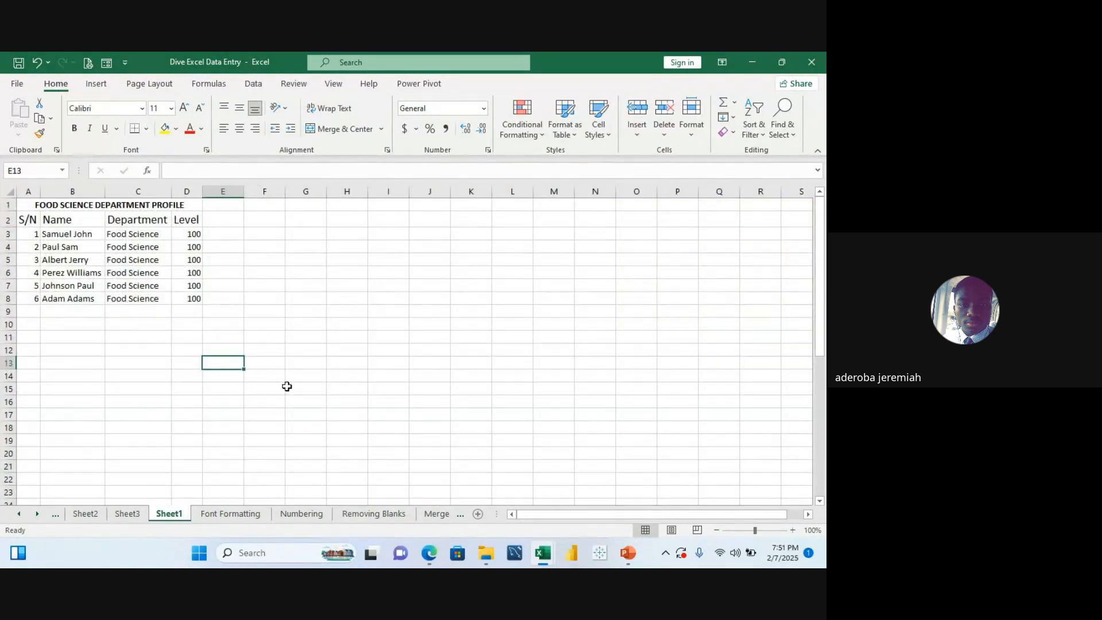
{"action": "left_click", "coordinate": [281, 261]}
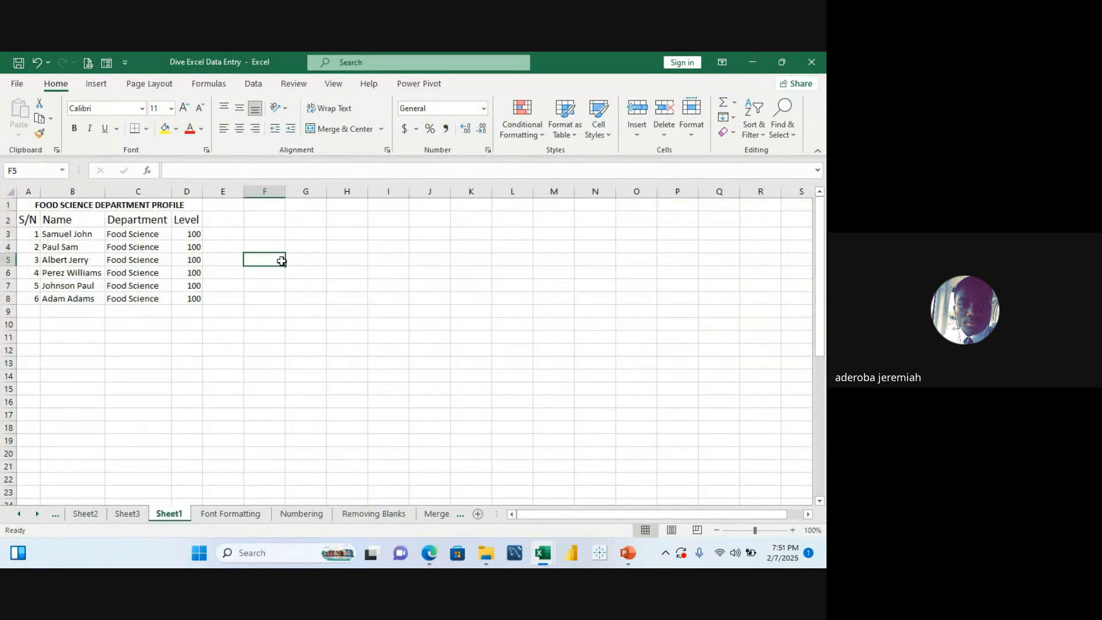
Step: Open the Motunrayo Jan Sales Report For ladwheels workbook from the recent files list
{"action": "left_click", "coordinate": [59, 209]}
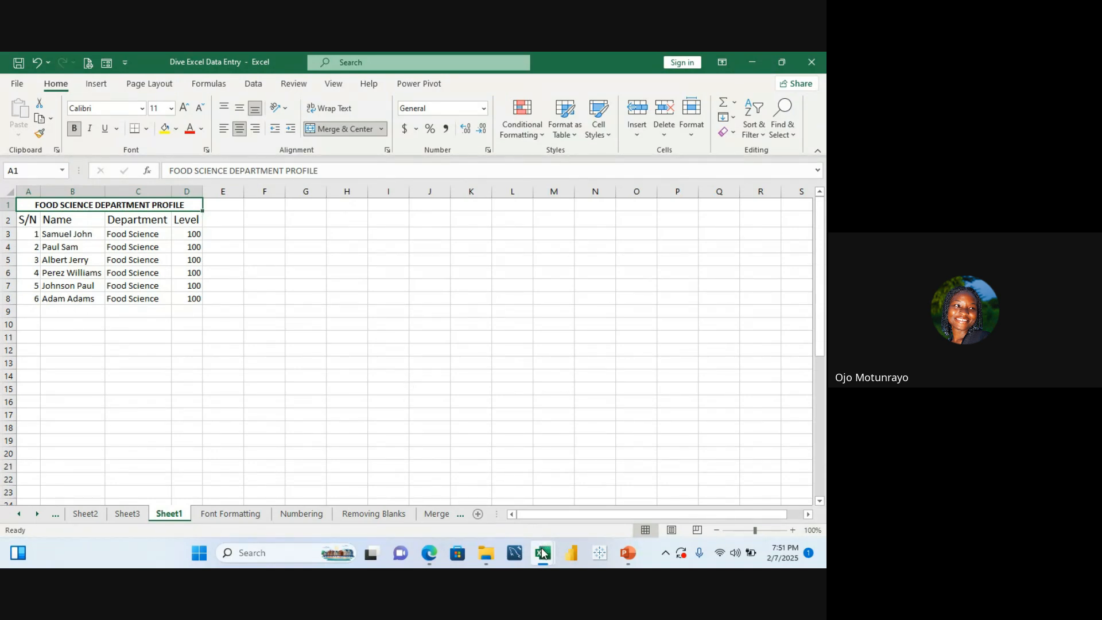
{"action": "mouse_move", "coordinate": [543, 553]}
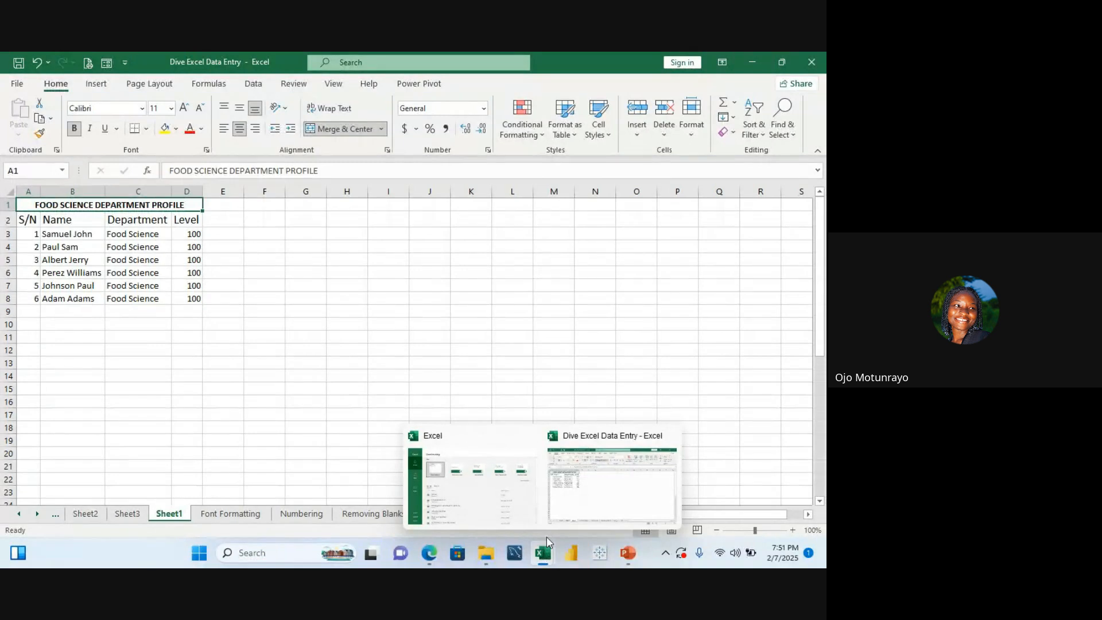
{"action": "left_click", "coordinate": [483, 515]}
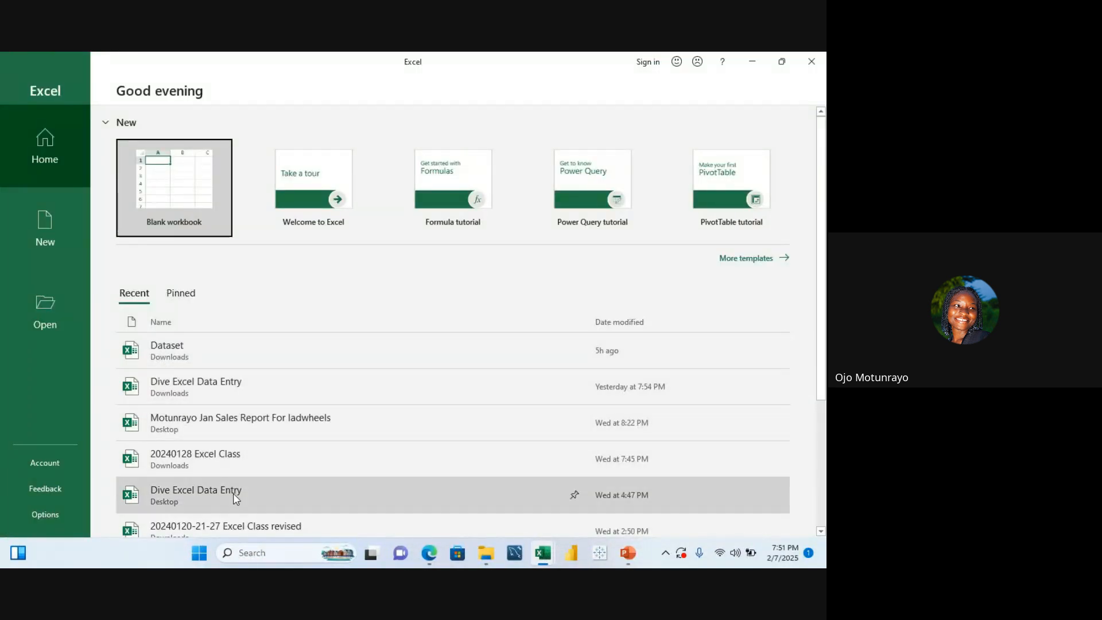
{"action": "left_click", "coordinate": [274, 427]}
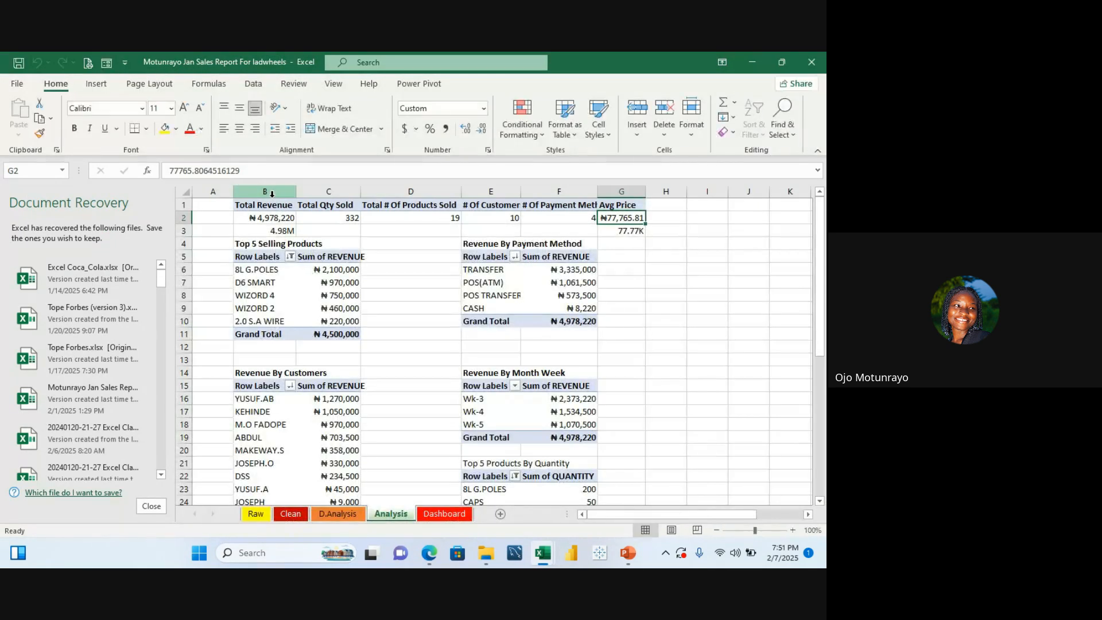
Step: Compare the Raw and Clean sheets of the sales report to examine how the data was formatted
{"action": "left_click", "coordinate": [263, 515]}
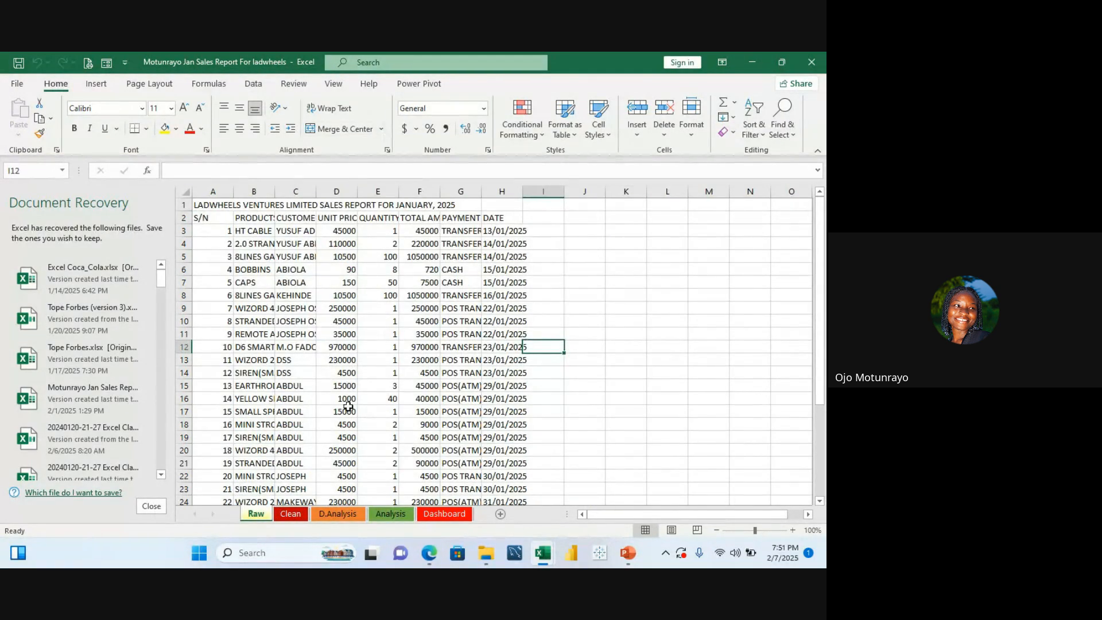
{"action": "left_click", "coordinate": [291, 514]}
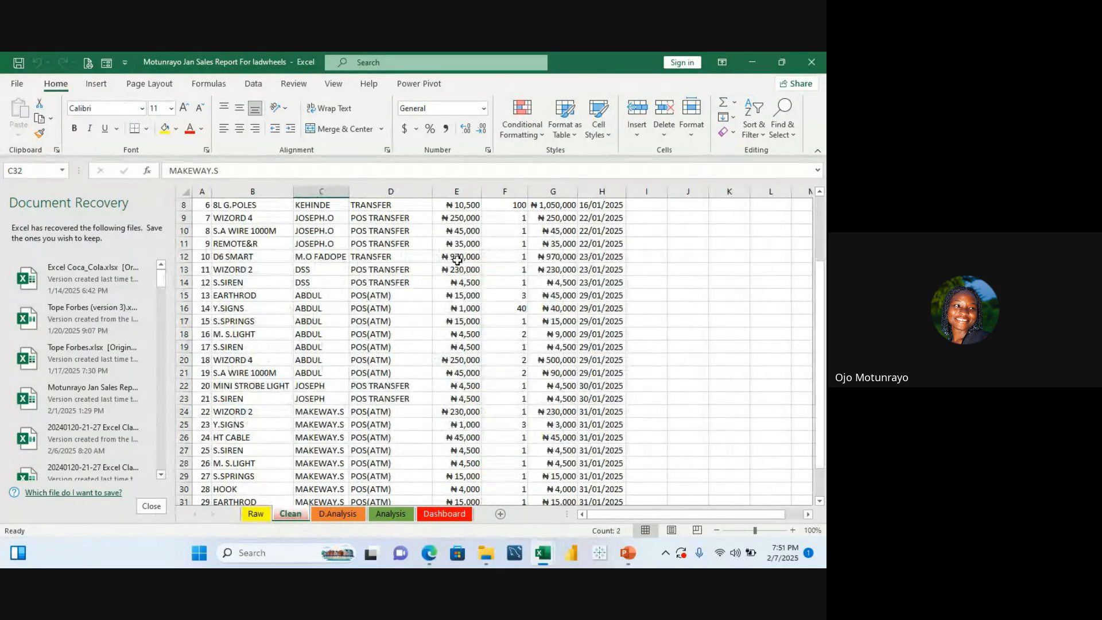
{"action": "left_click", "coordinate": [674, 204]}
{"action": "scroll", "coordinate": [675, 204], "scroll_direction": "up", "scroll_amount": 3}
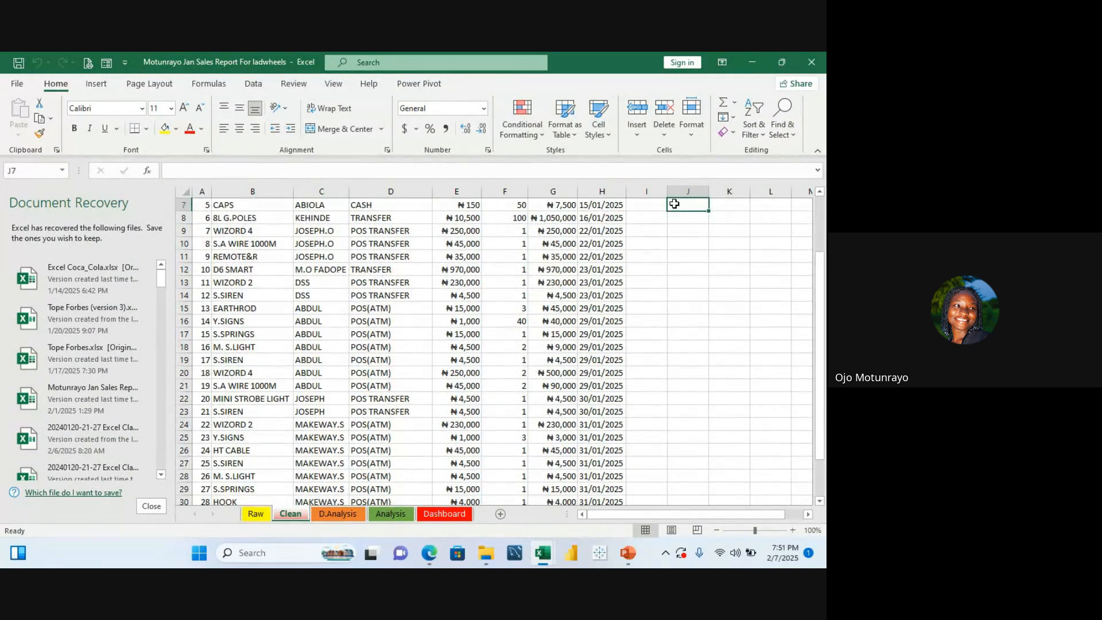
{"action": "left_click", "coordinate": [675, 204]}
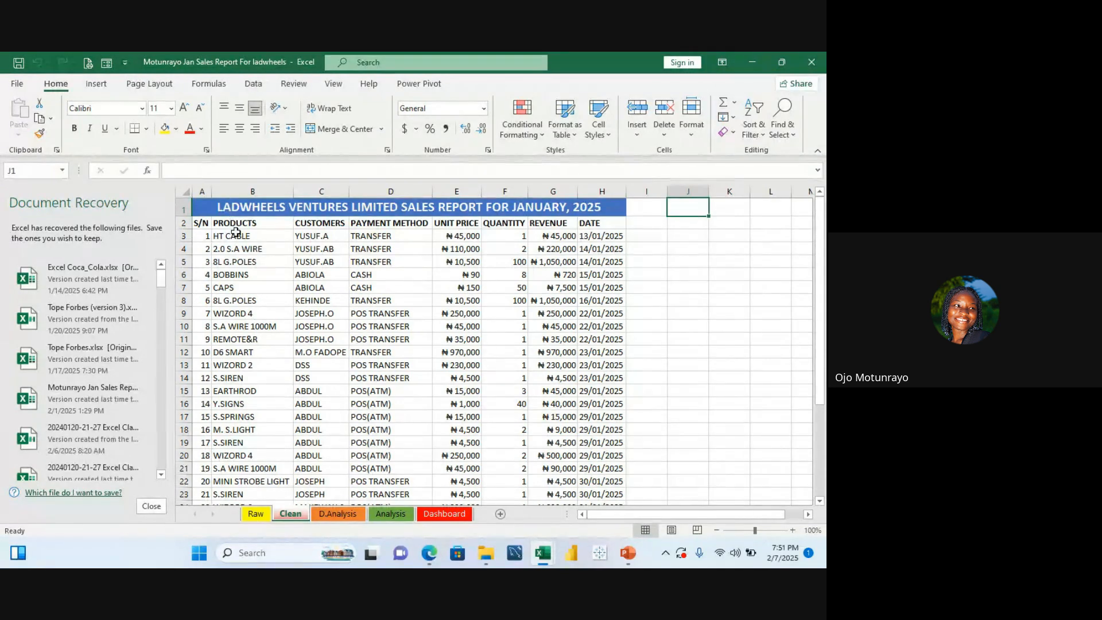
{"action": "left_click", "coordinate": [251, 260]}
{"action": "key", "text": "ctrl+a"}
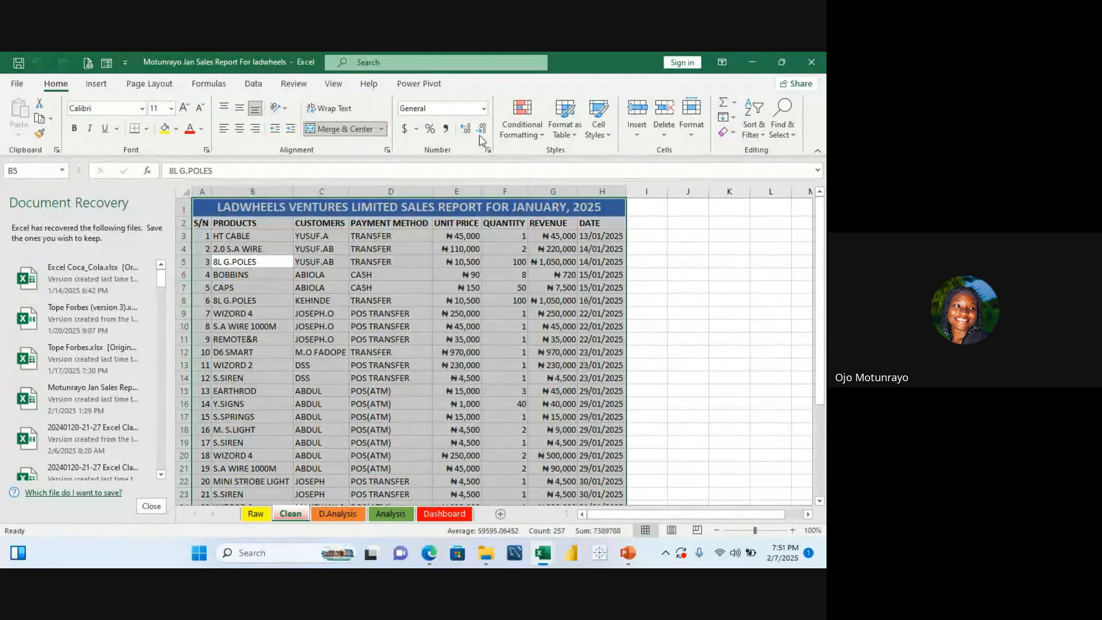
{"action": "left_click", "coordinate": [334, 84]}
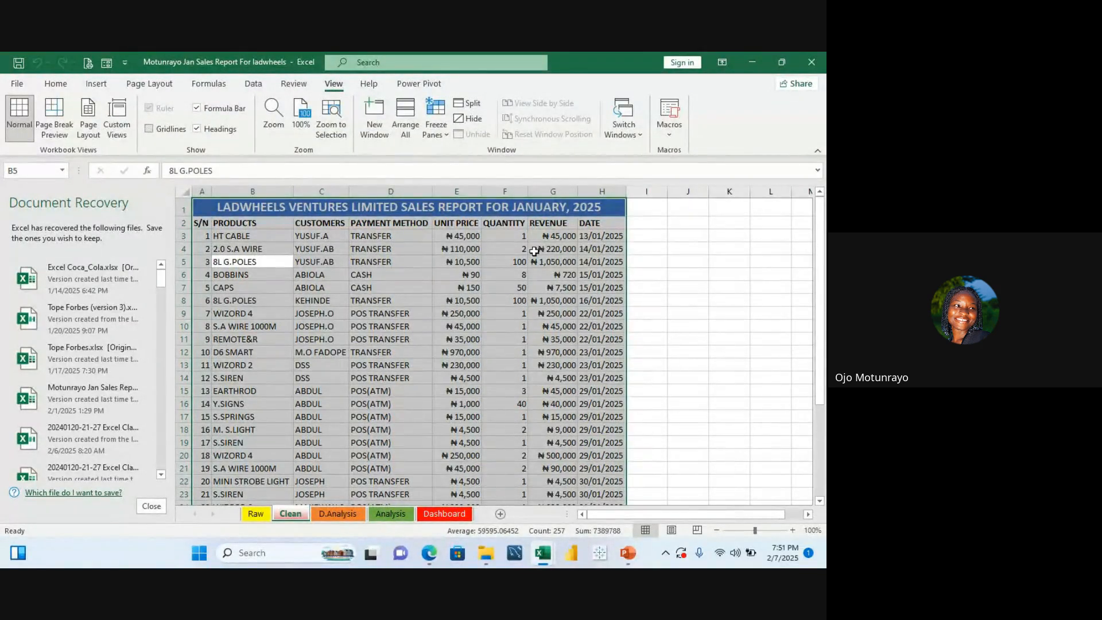
{"action": "left_click", "coordinate": [659, 315]}
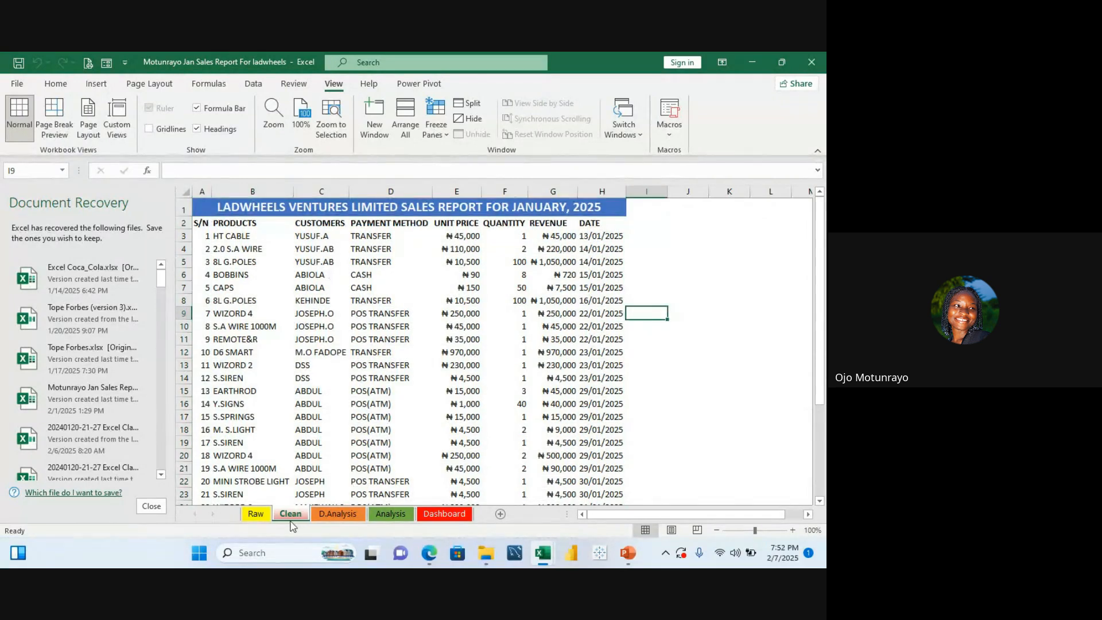
{"action": "left_click", "coordinate": [256, 514]}
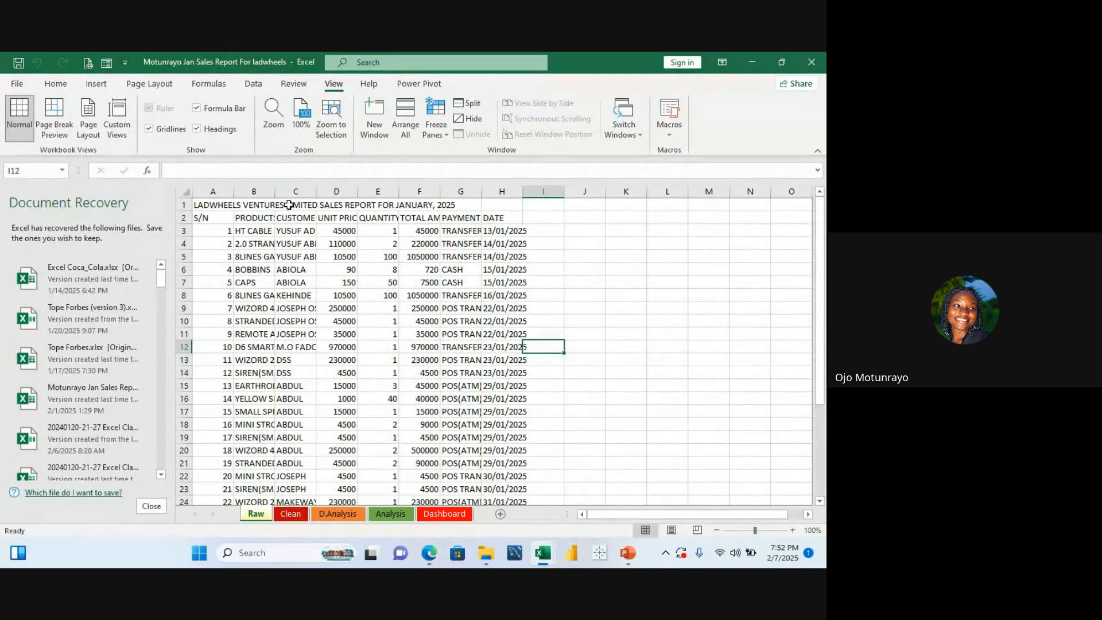
{"action": "left_click", "coordinate": [291, 514]}
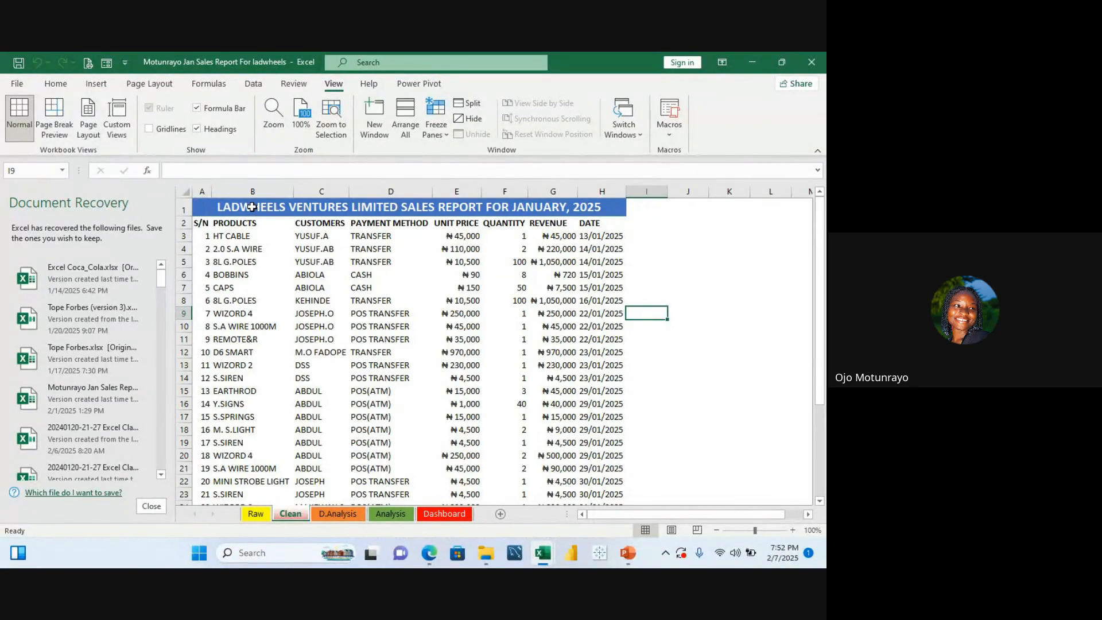
{"action": "left_click", "coordinate": [256, 514]}
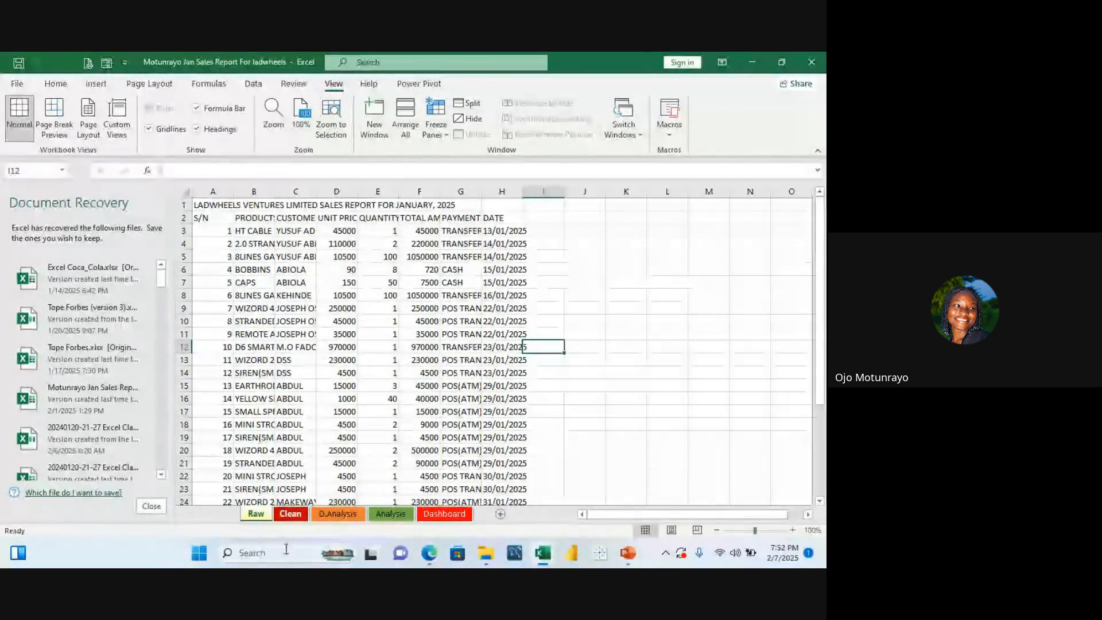
{"action": "left_click", "coordinate": [291, 514]}
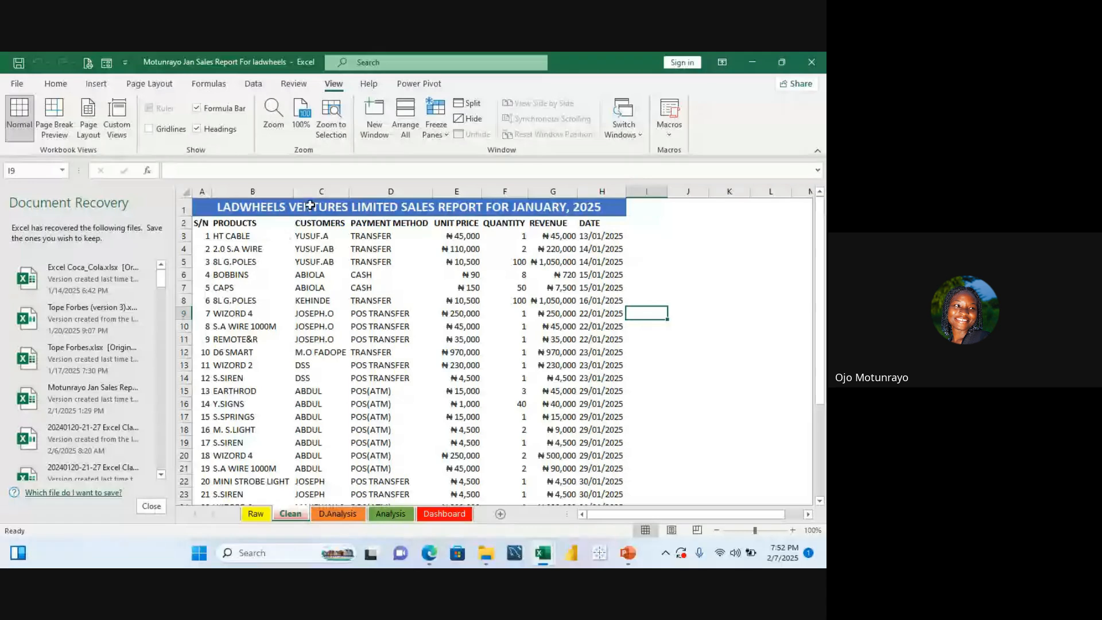
{"action": "left_click", "coordinate": [256, 514]}
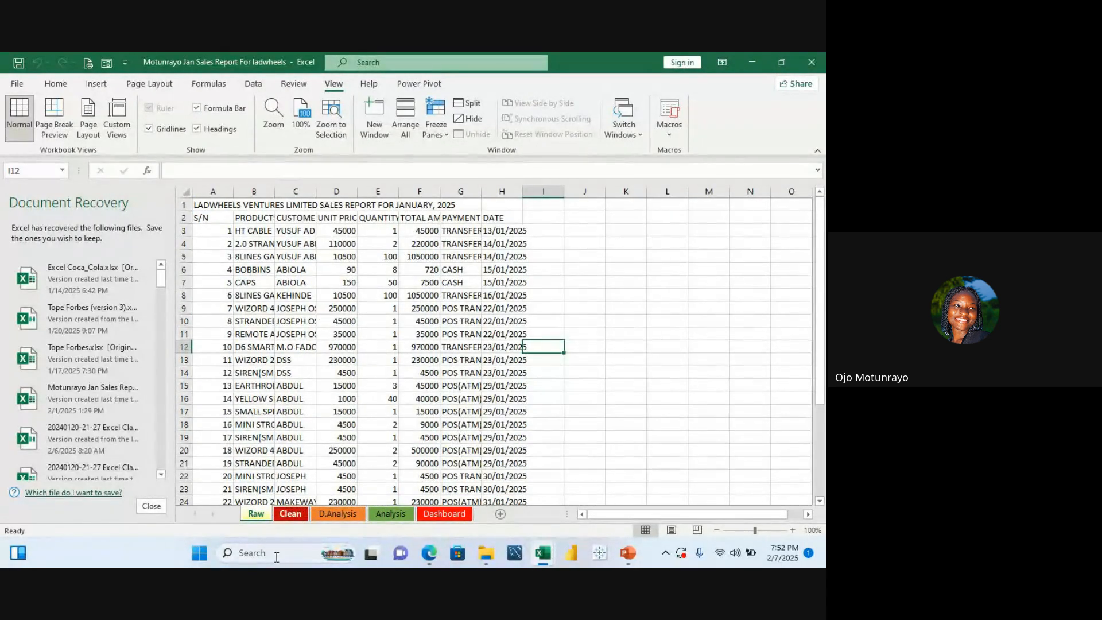
{"action": "left_click", "coordinate": [291, 514]}
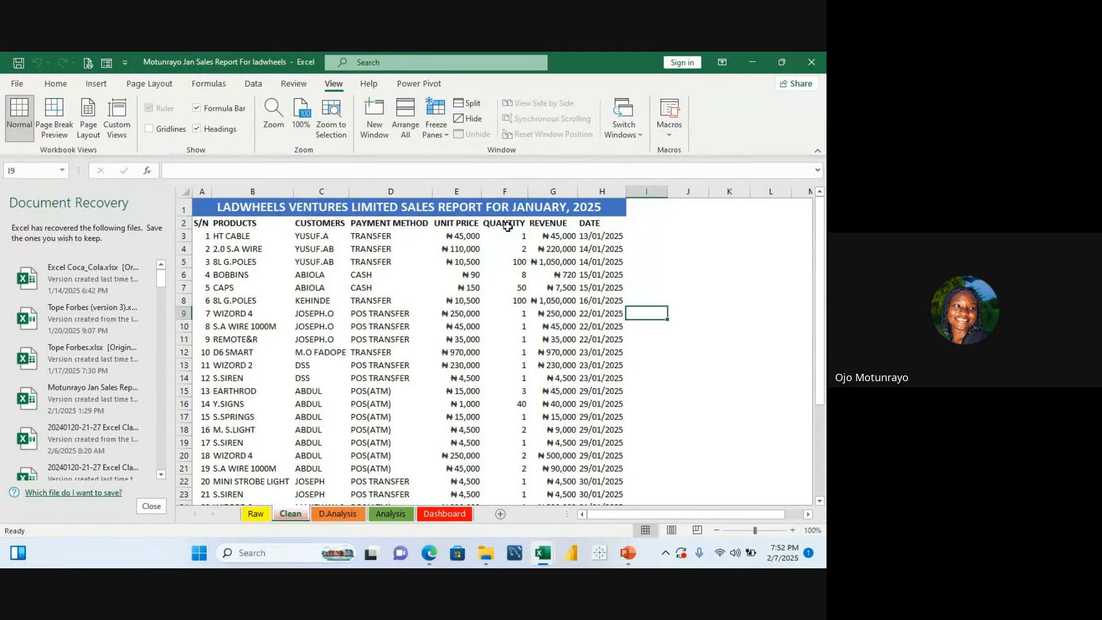
{"action": "scroll", "coordinate": [483, 209], "scroll_direction": "down", "scroll_amount": 1}
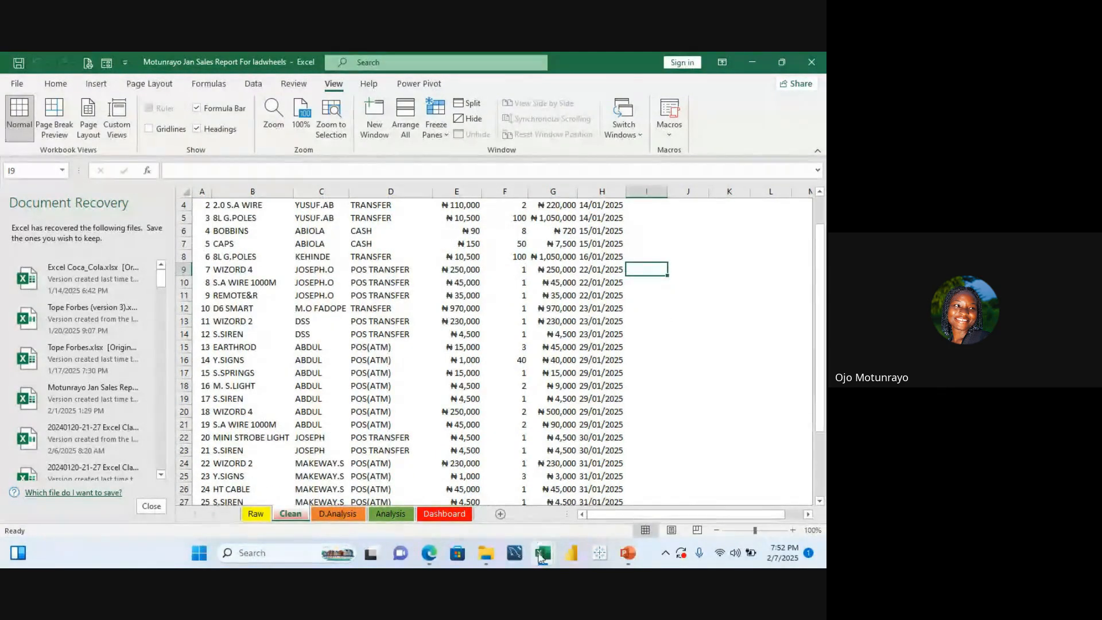
Step: Switch back to the Dive Excel Data Entry workbook and set the title's font size to 12
{"action": "mouse_move", "coordinate": [545, 563]}
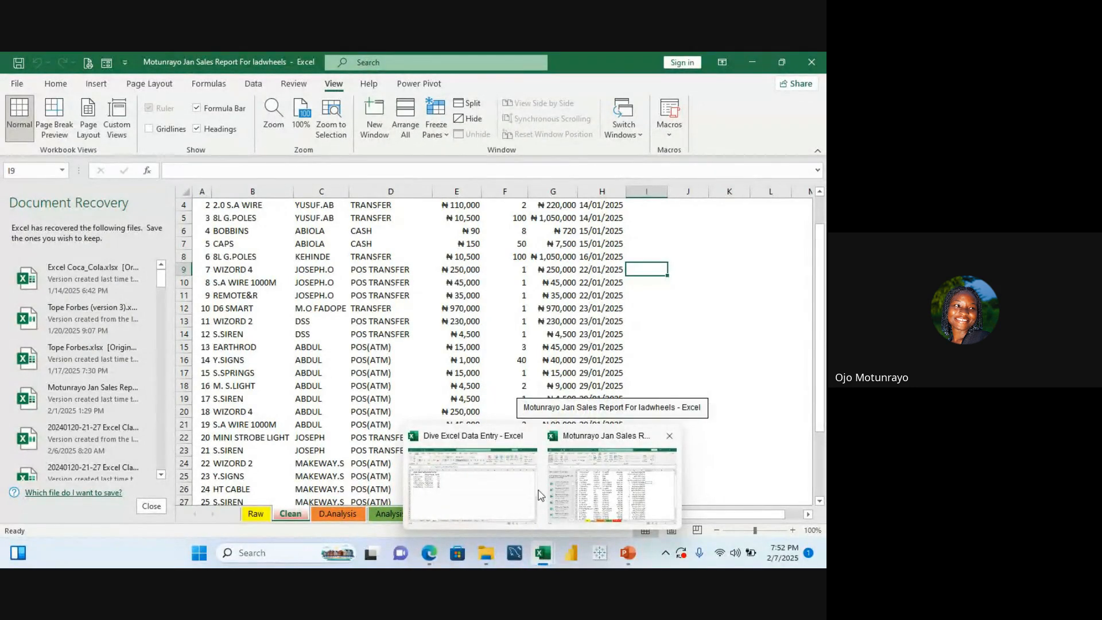
{"action": "left_click", "coordinate": [500, 501]}
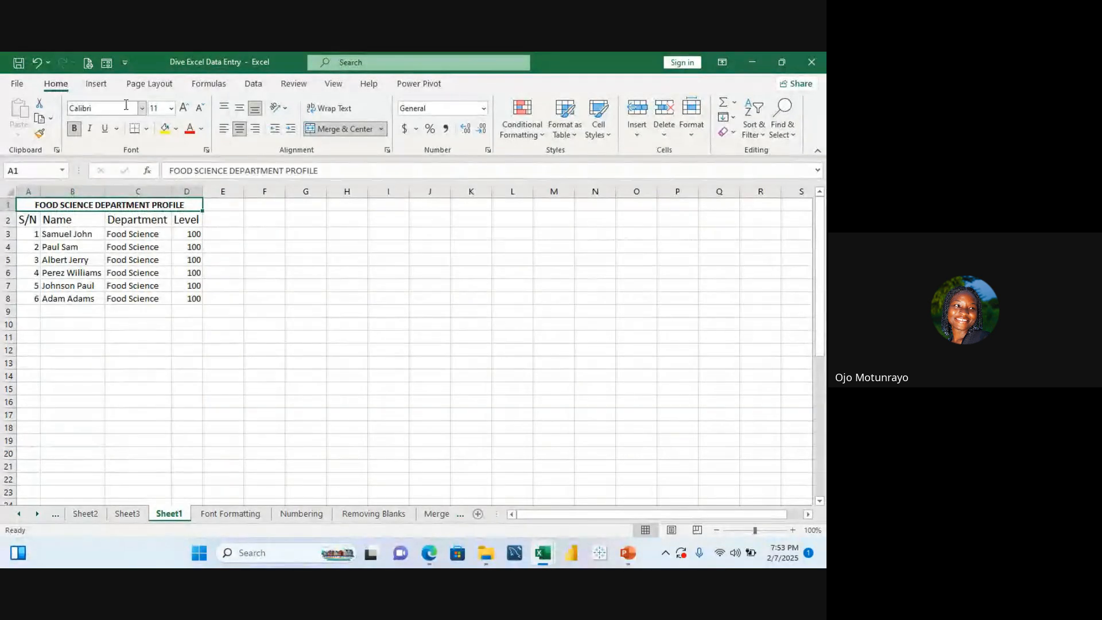
{"action": "left_click", "coordinate": [171, 109]}
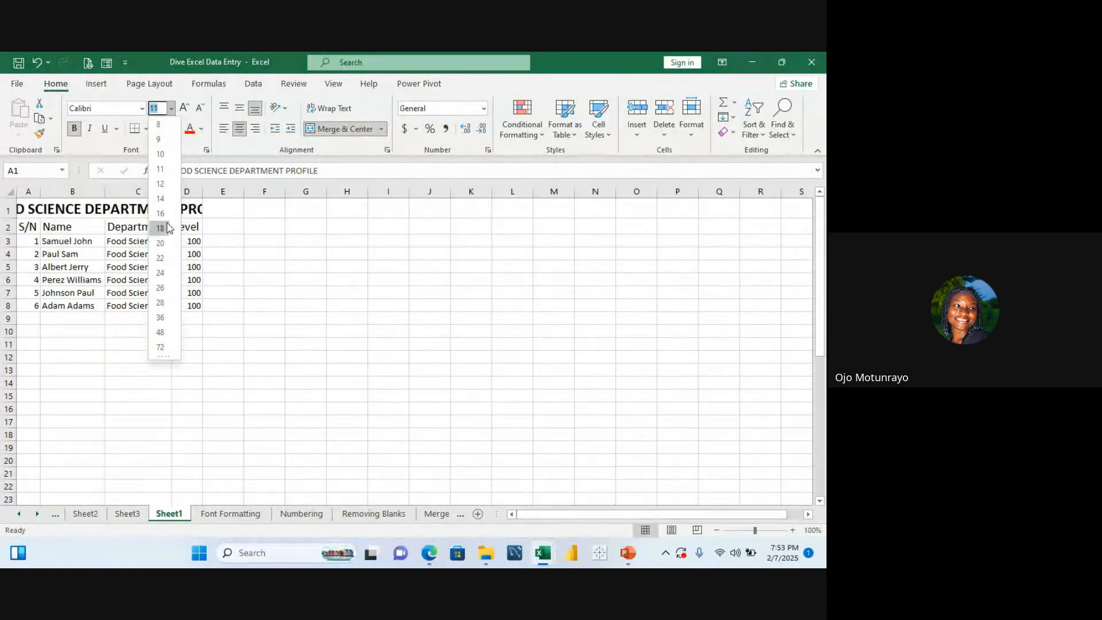
{"action": "left_click", "coordinate": [162, 190]}
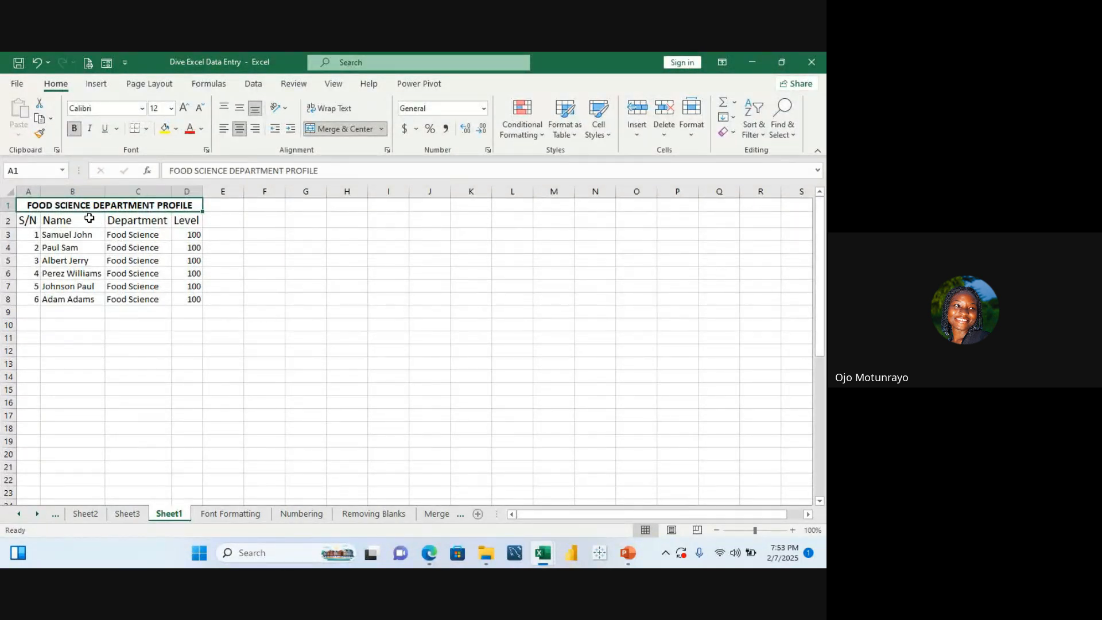
Step: Change the title's font to Times New Roman
{"action": "left_click", "coordinate": [142, 111]}
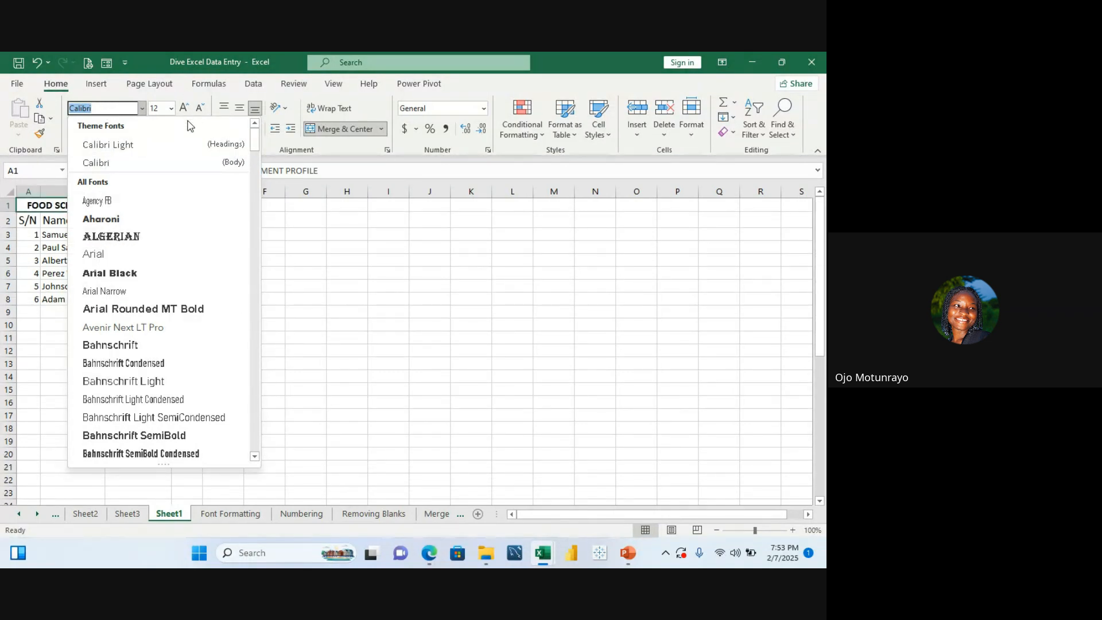
{"action": "type", "text": "RT"}
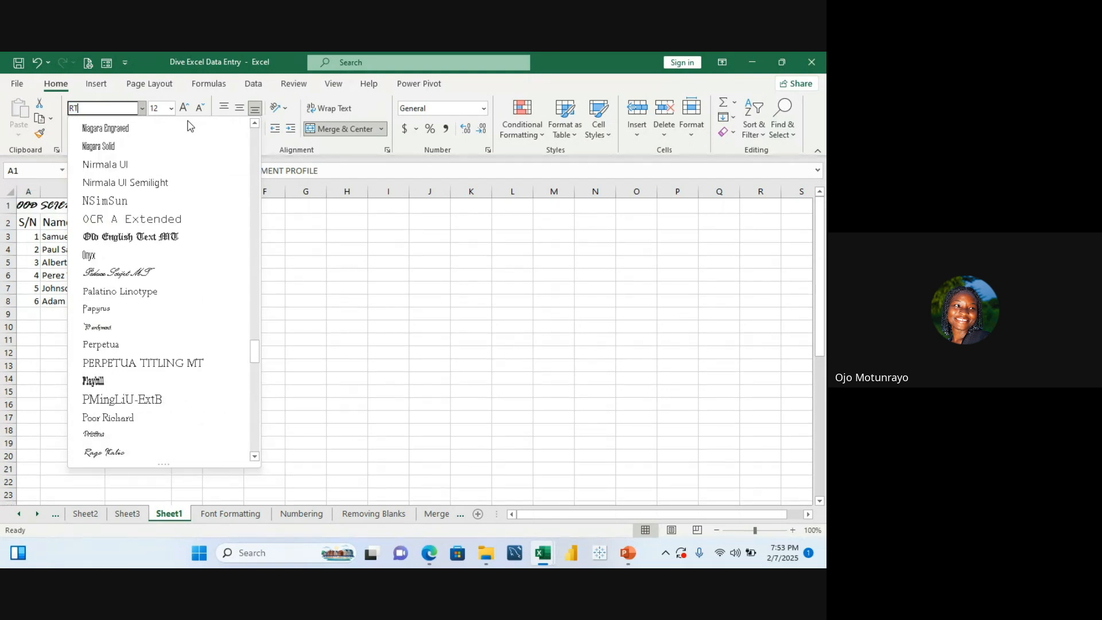
{"action": "type", "text": "IM"}
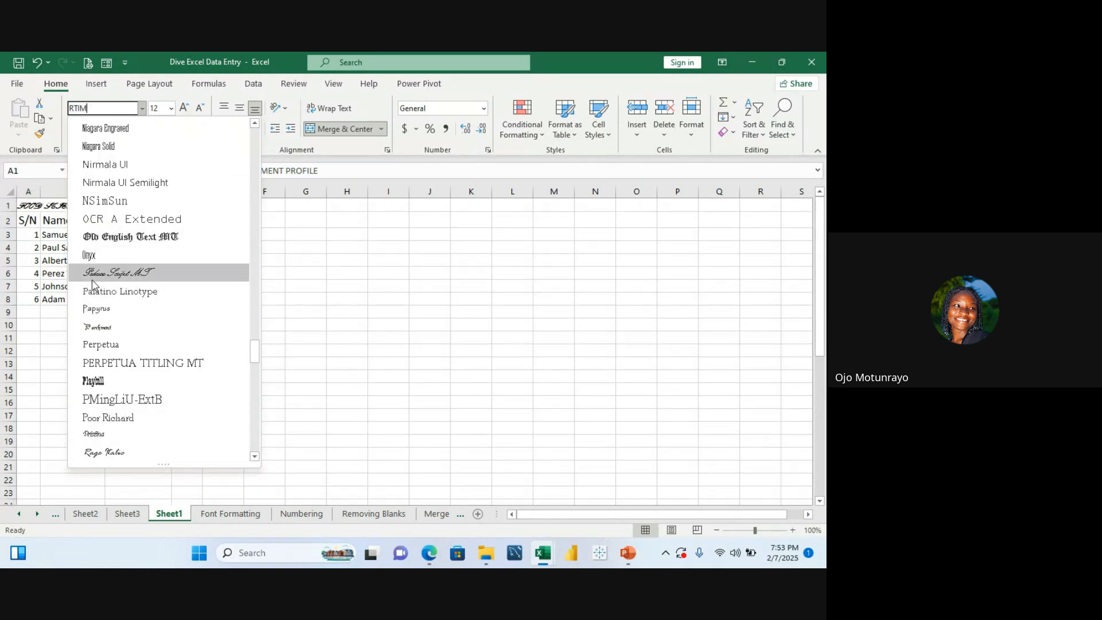
{"action": "key", "text": "BackSpace"}
{"action": "key", "text": "BackSpace"}
{"action": "key", "text": "BackSpace"}
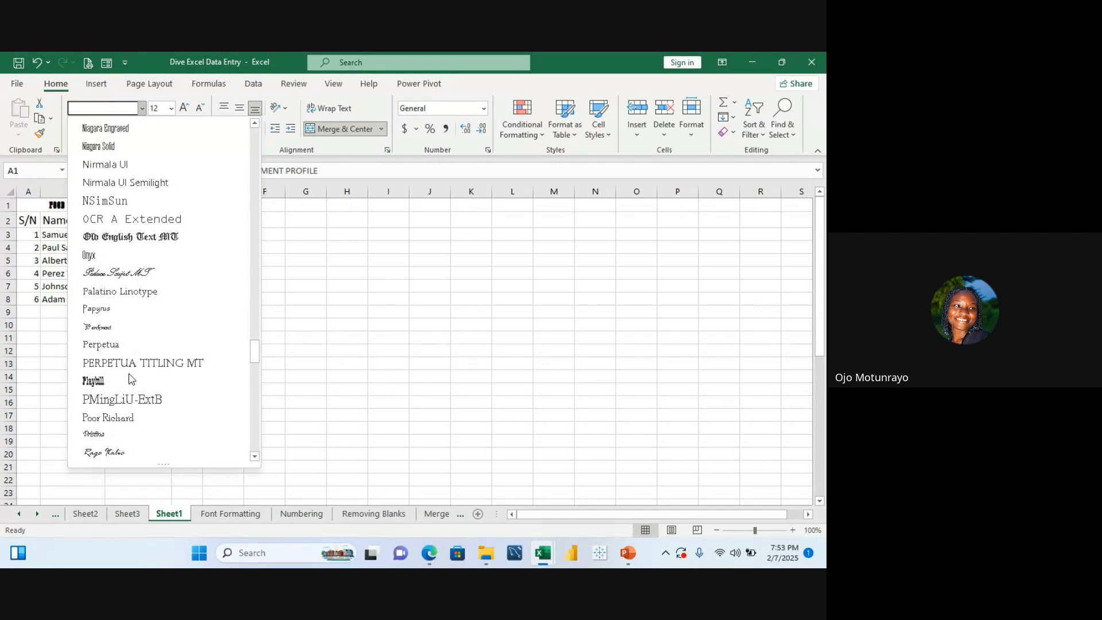
{"action": "type", "text": "Times New Roman"}
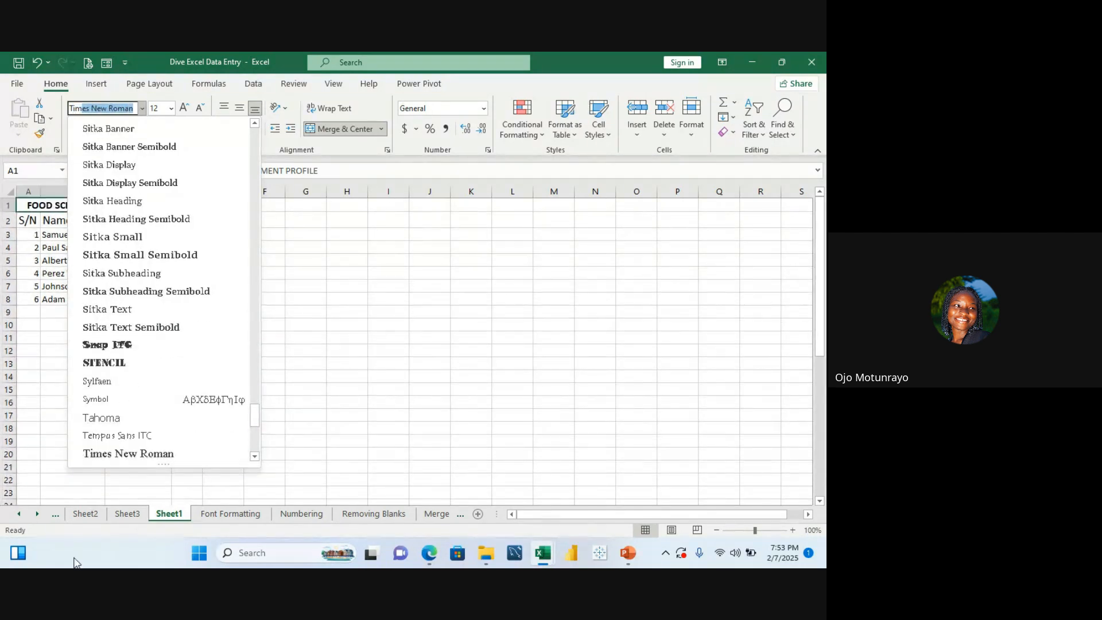
{"action": "left_click", "coordinate": [109, 458]}
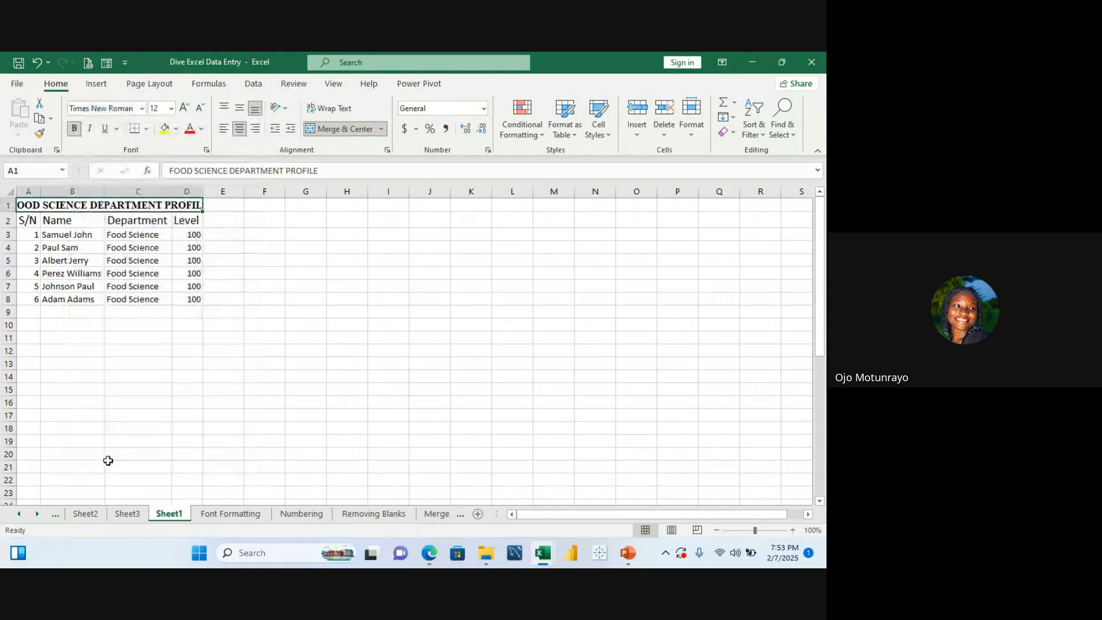
Step: Widen column A slightly by its header border
{"action": "left_click", "coordinate": [135, 391]}
{"action": "left_click", "coordinate": [109, 377]}
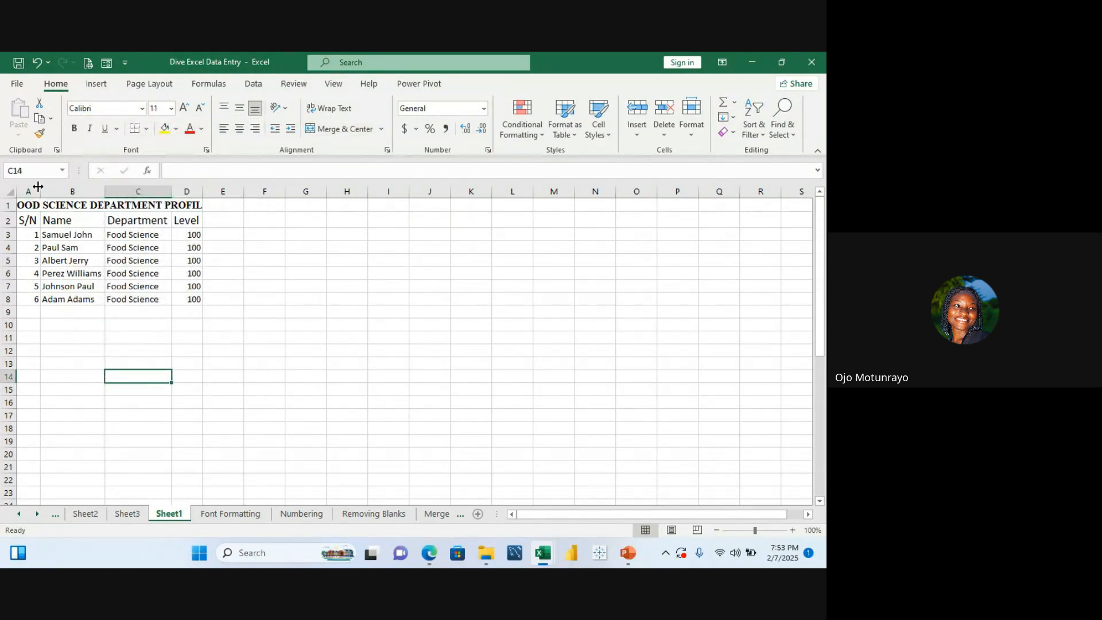
{"action": "left_click_drag", "start_coordinate": [38, 187], "coordinate": [42, 194]}
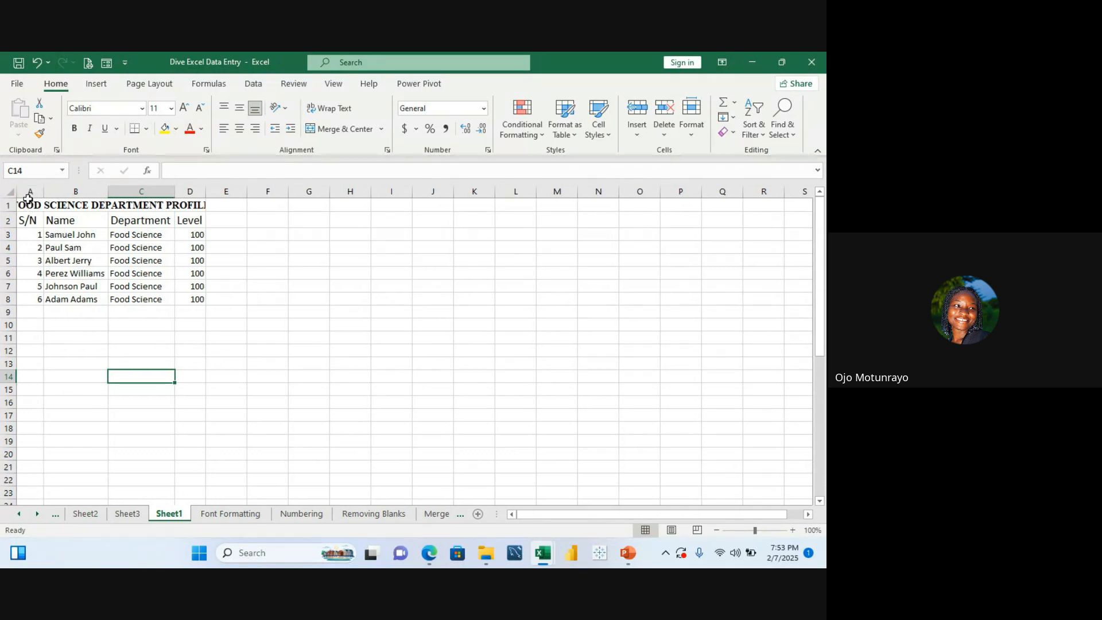
Step: Select columns A through D and AutoFit their column widths
{"action": "left_click_drag", "start_coordinate": [30, 191], "coordinate": [194, 218]}
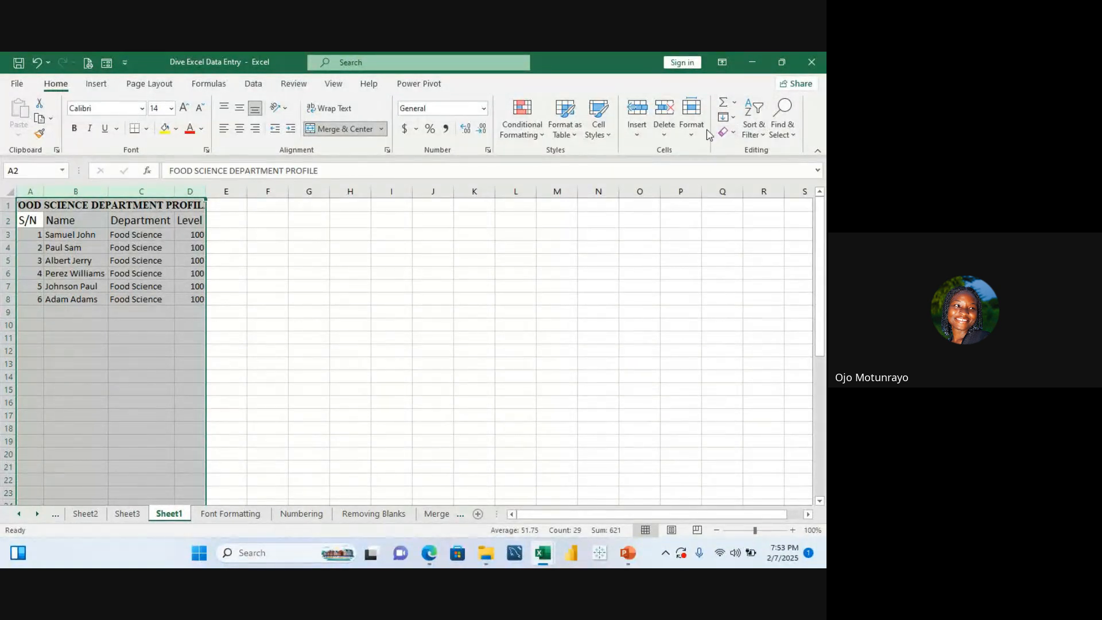
{"action": "left_click", "coordinate": [692, 118]}
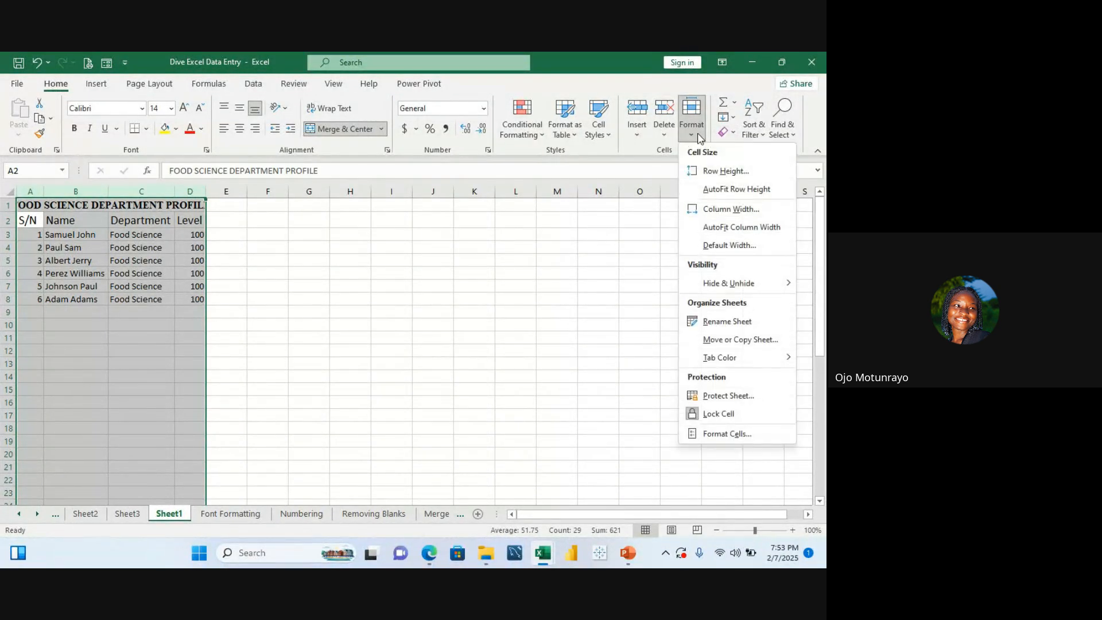
{"action": "left_click", "coordinate": [751, 211]}
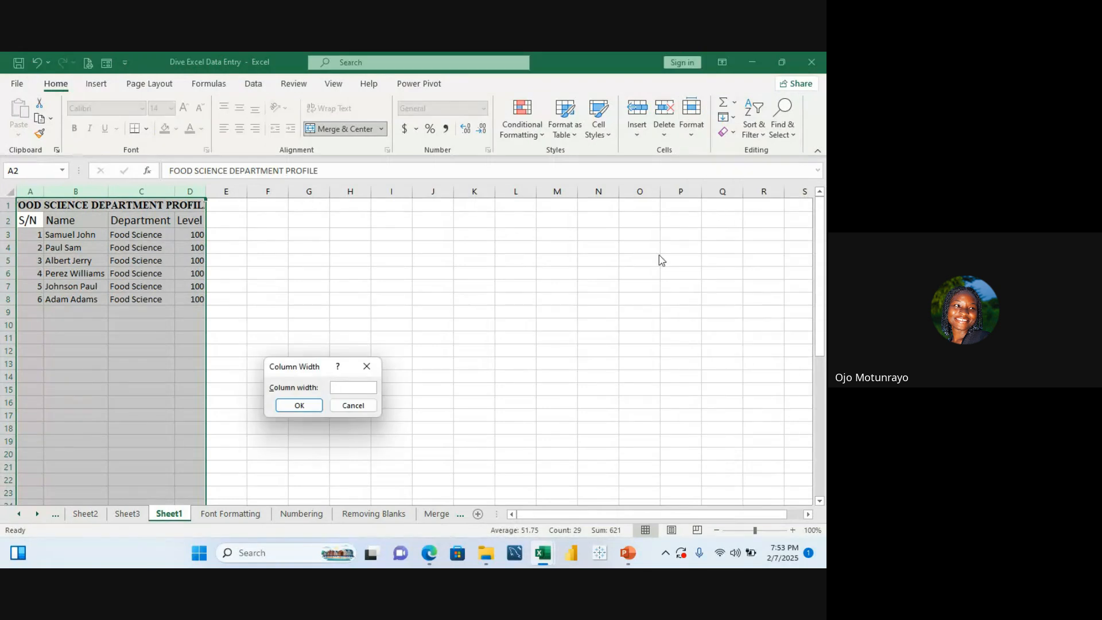
{"action": "left_click", "coordinate": [367, 366]}
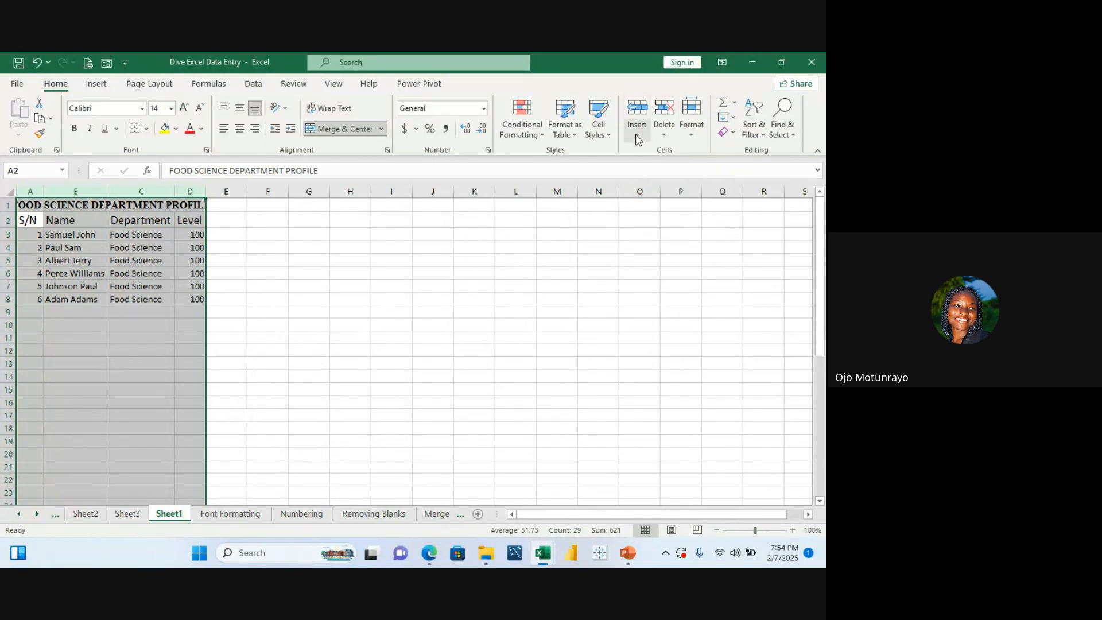
{"action": "left_click", "coordinate": [684, 137]}
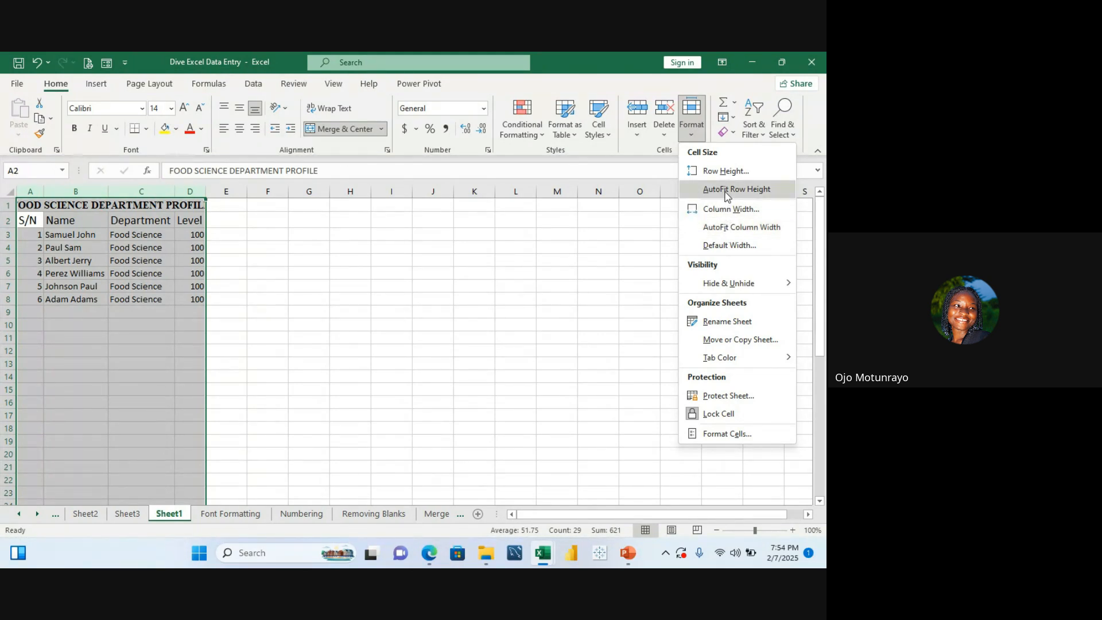
{"action": "left_click", "coordinate": [750, 227]}
{"action": "scroll", "coordinate": [559, 282], "scroll_direction": "down", "scroll_amount": 1}
{"action": "left_click", "coordinate": [559, 281]}
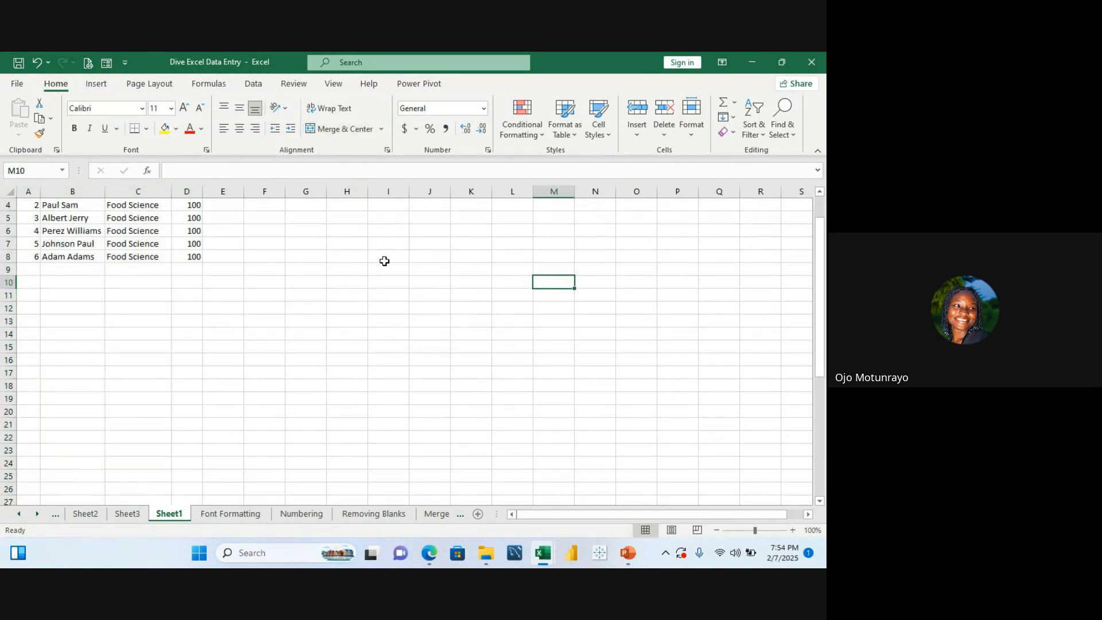
Step: Undo the last two changes, returning the title to its previous font
{"action": "key", "text": "Up"}
{"action": "key", "text": "Up"}
{"action": "key", "text": "Up"}
{"action": "key", "text": "Up"}
{"action": "key", "text": "Up"}
{"action": "key", "text": "Up"}
{"action": "key", "text": "Up"}
{"action": "key", "text": "Up"}
{"action": "key", "text": "Up"}
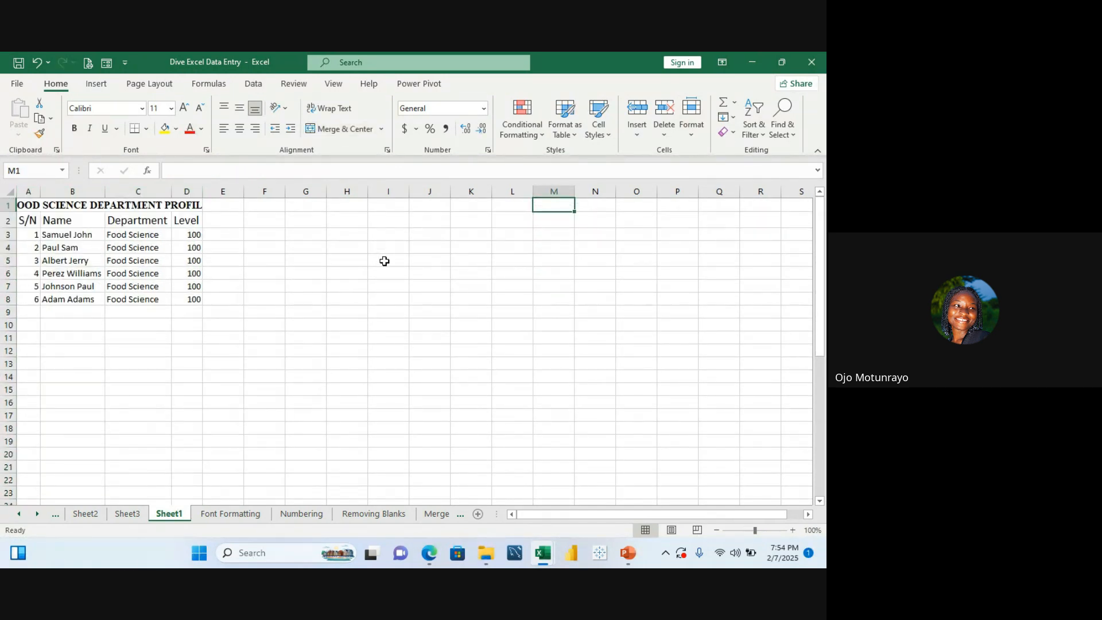
{"action": "key", "text": "ctrl+z"}
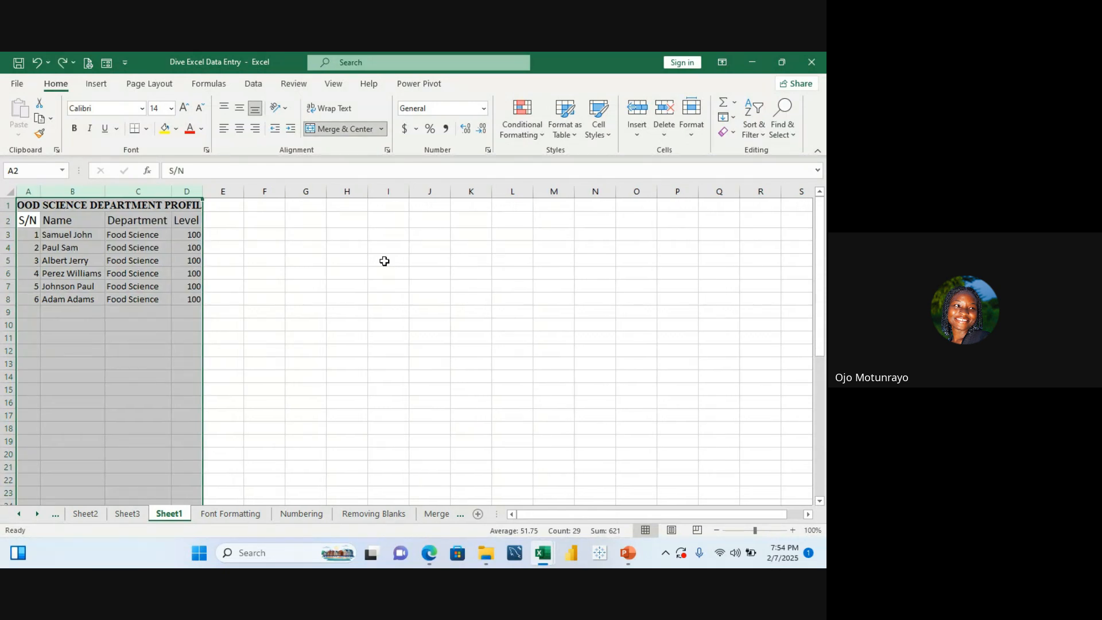
{"action": "key", "text": "ctrl+z"}
{"action": "left_click", "coordinate": [261, 247]}
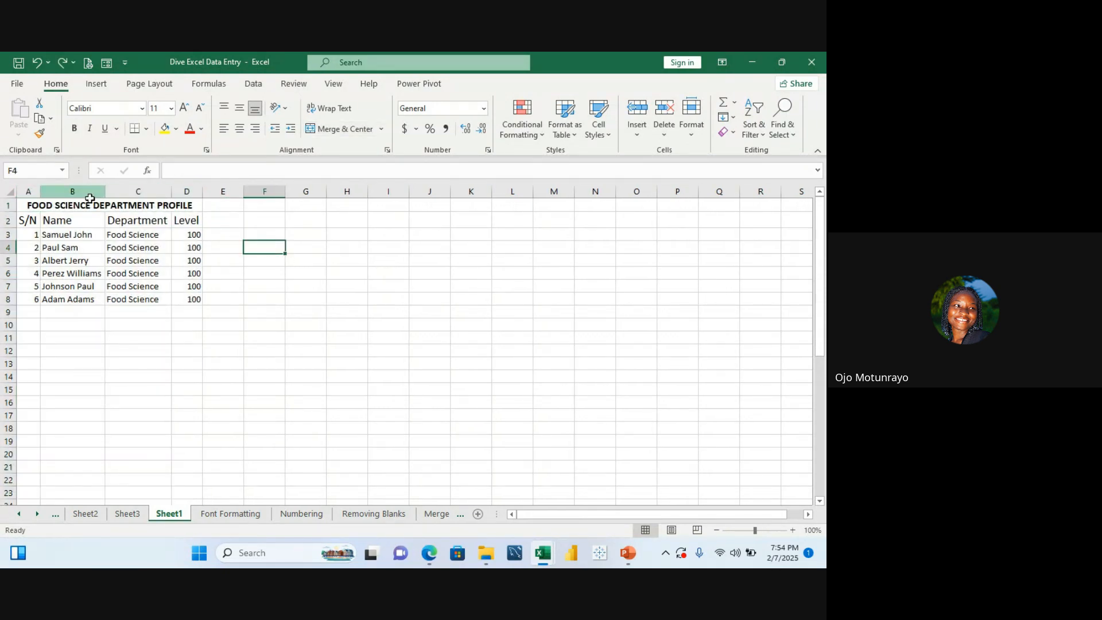
Step: Set the header row S/N to Level to font size 12
{"action": "left_click", "coordinate": [34, 219]}
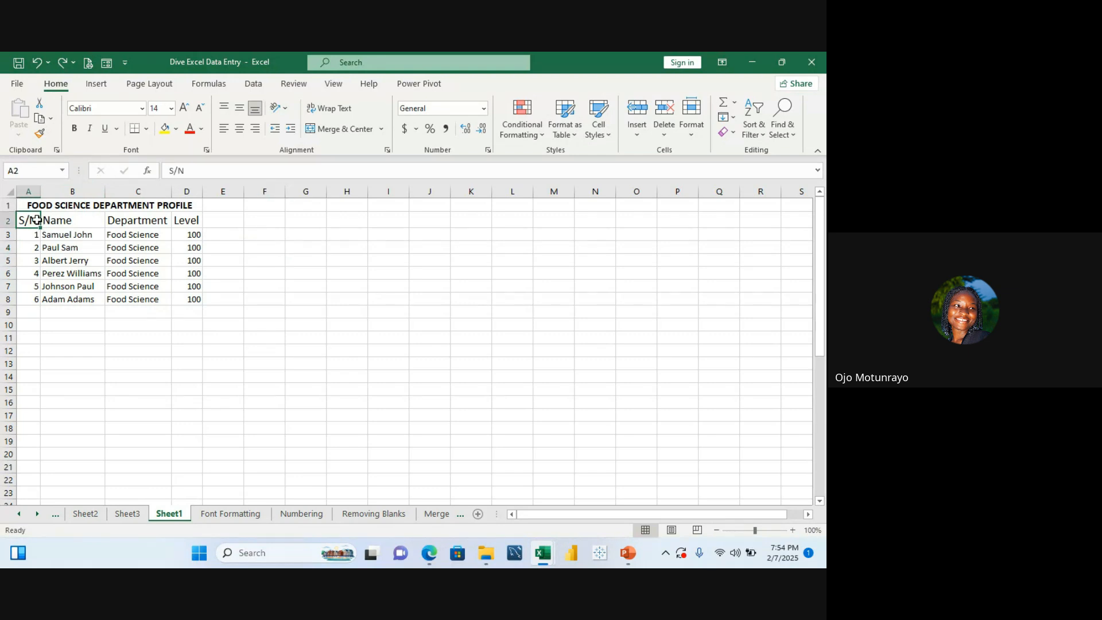
{"action": "left_click_drag", "start_coordinate": [62, 212], "coordinate": [178, 219]}
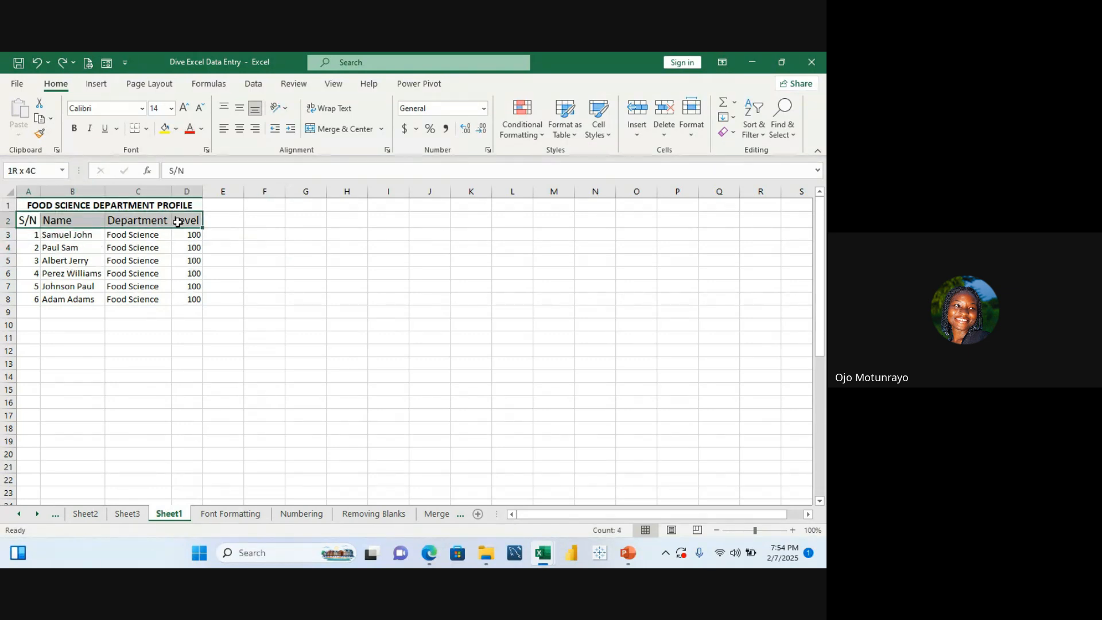
{"action": "left_click", "coordinate": [171, 109]}
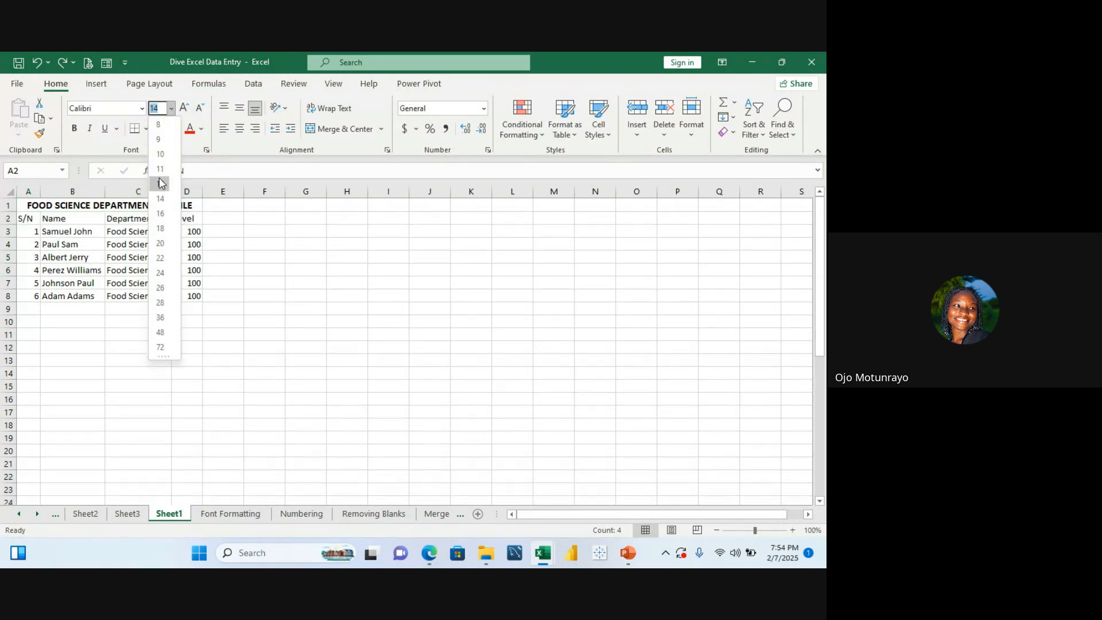
{"action": "left_click", "coordinate": [161, 185]}
{"action": "left_click", "coordinate": [294, 258]}
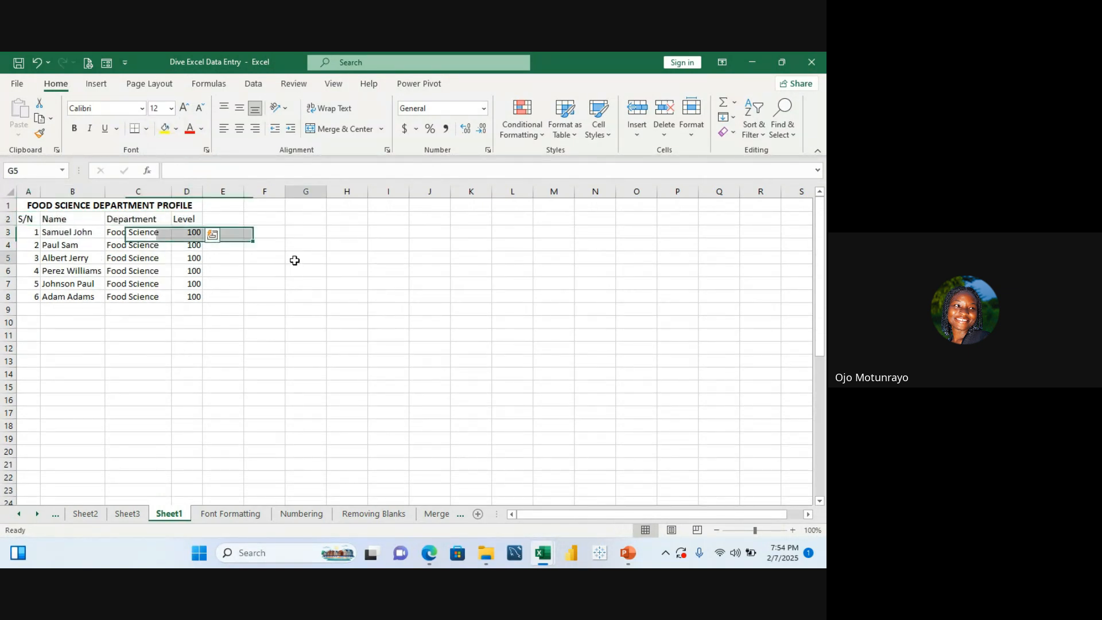
Step: Change the title's font to Times New Roman
{"action": "left_click", "coordinate": [31, 208]}
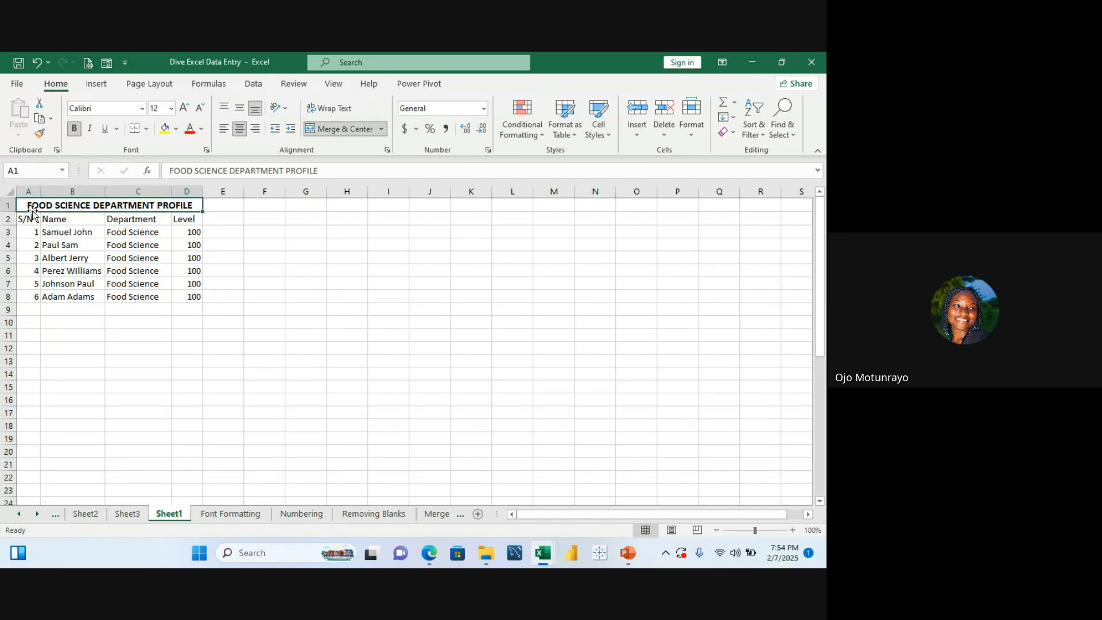
{"action": "left_click", "coordinate": [142, 108]}
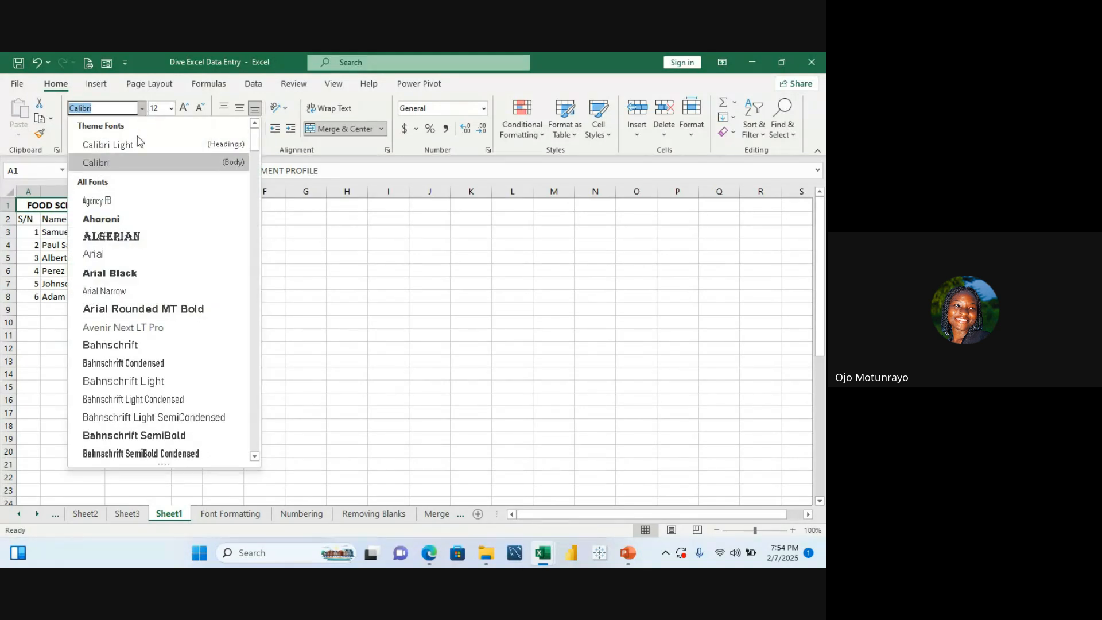
{"action": "left_click", "coordinate": [132, 114]}
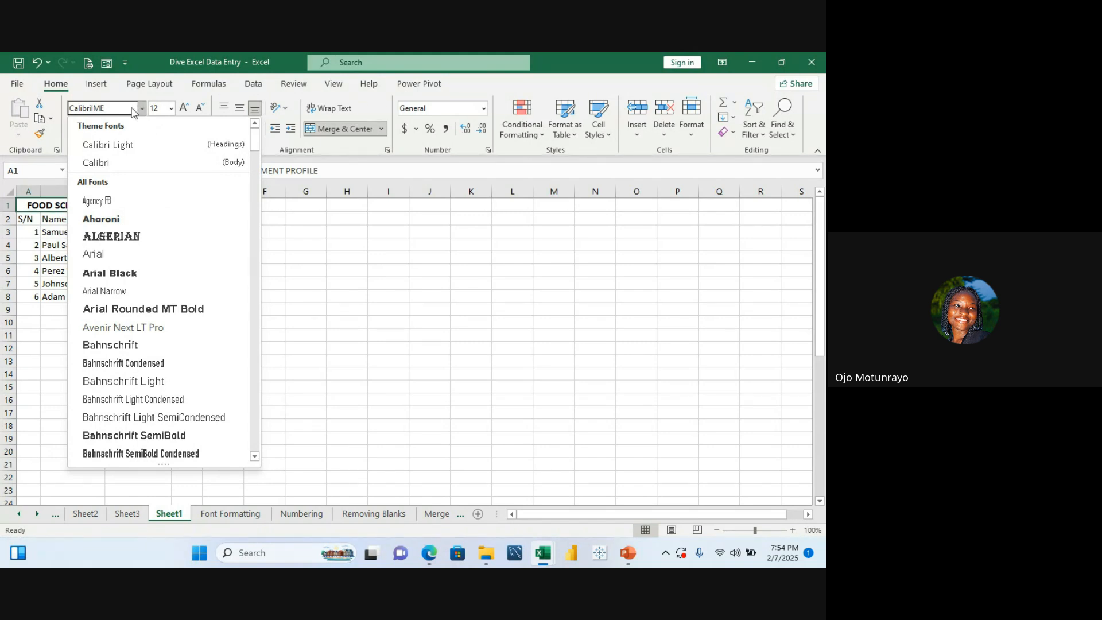
{"action": "type", "text": "Times New Roman"}
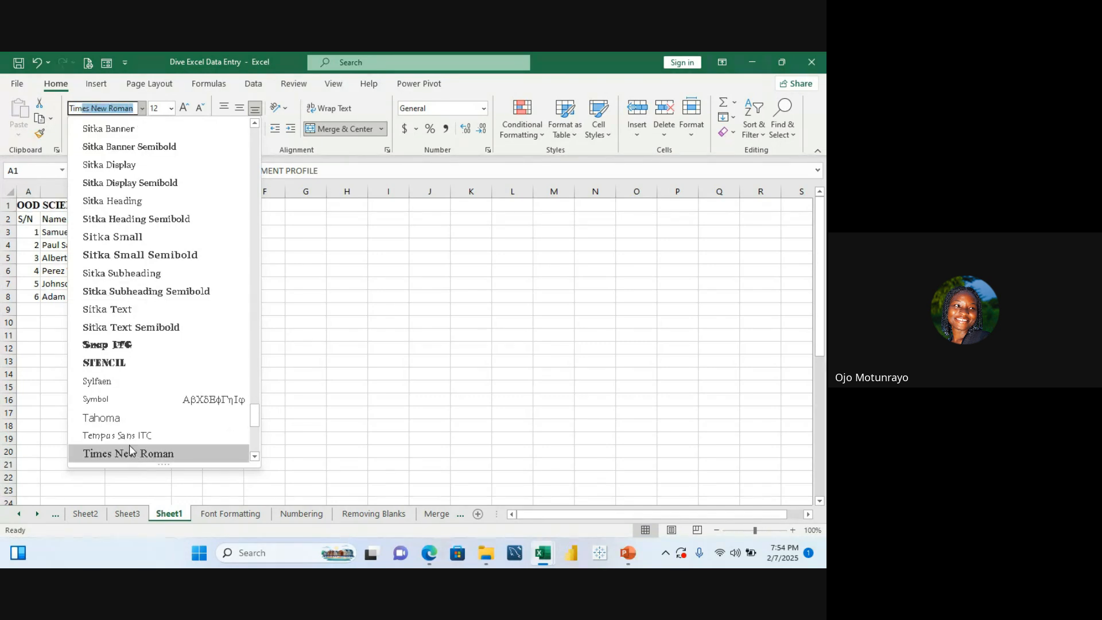
{"action": "left_click", "coordinate": [129, 446]}
{"action": "left_click", "coordinate": [124, 406]}
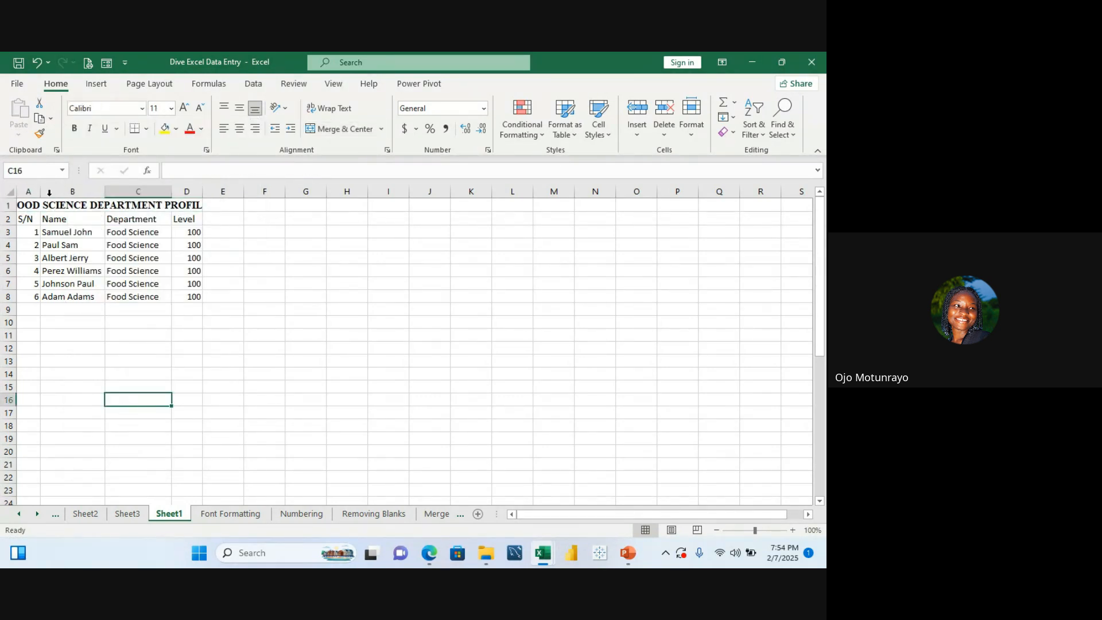
Step: Try font sizes 12 and 10 on an empty cell, then undo back to the title's original font
{"action": "left_click", "coordinate": [172, 109]}
{"action": "left_click", "coordinate": [160, 184]}
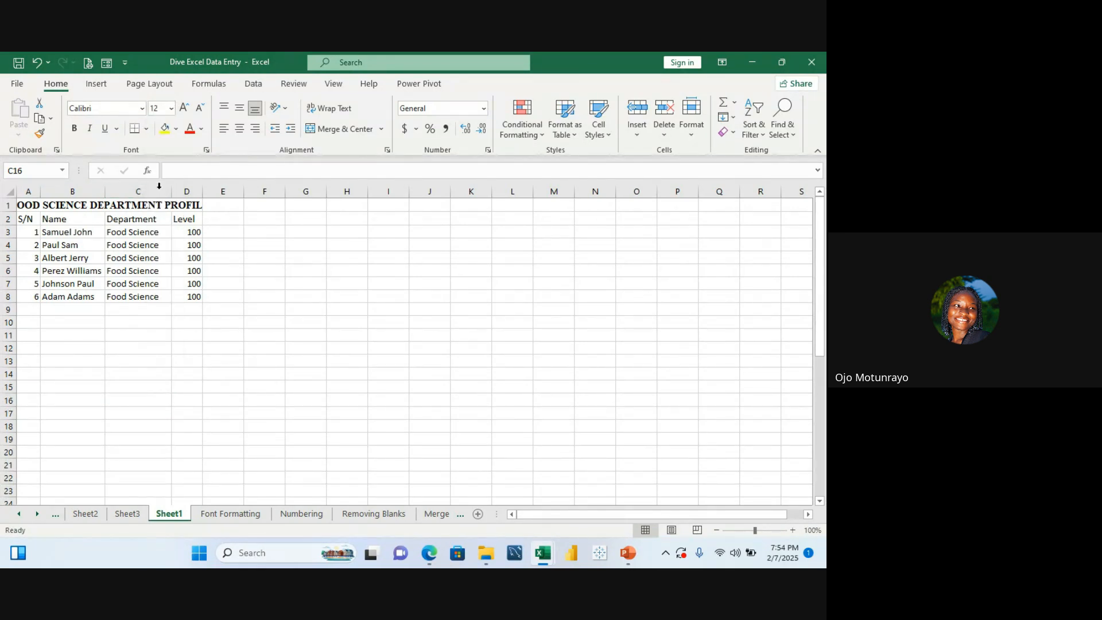
{"action": "left_click", "coordinate": [171, 112]}
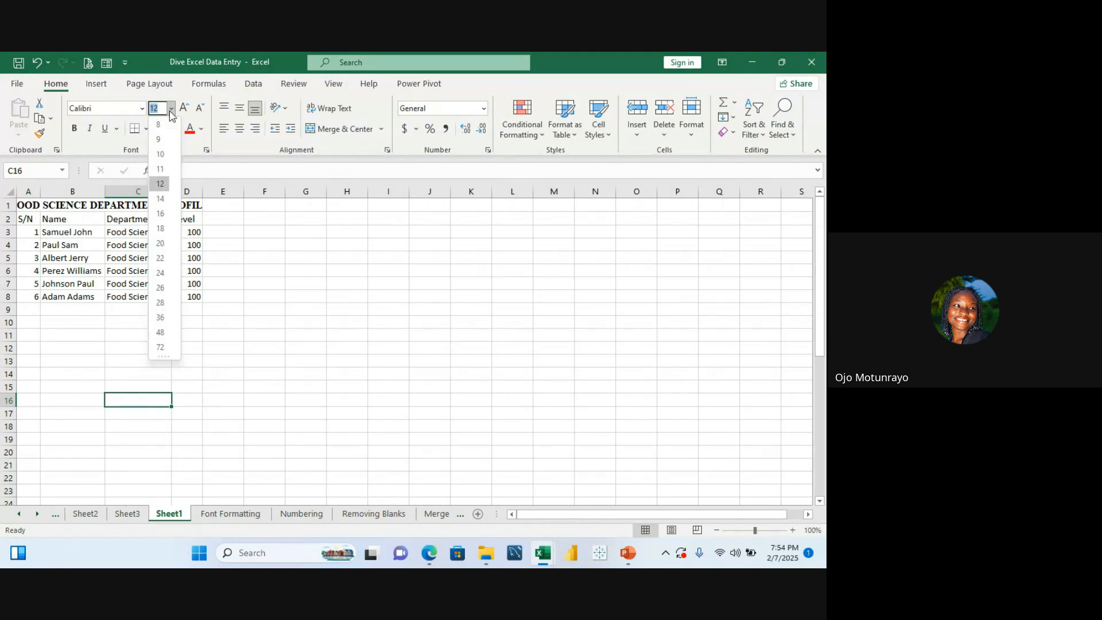
{"action": "left_click", "coordinate": [168, 153]}
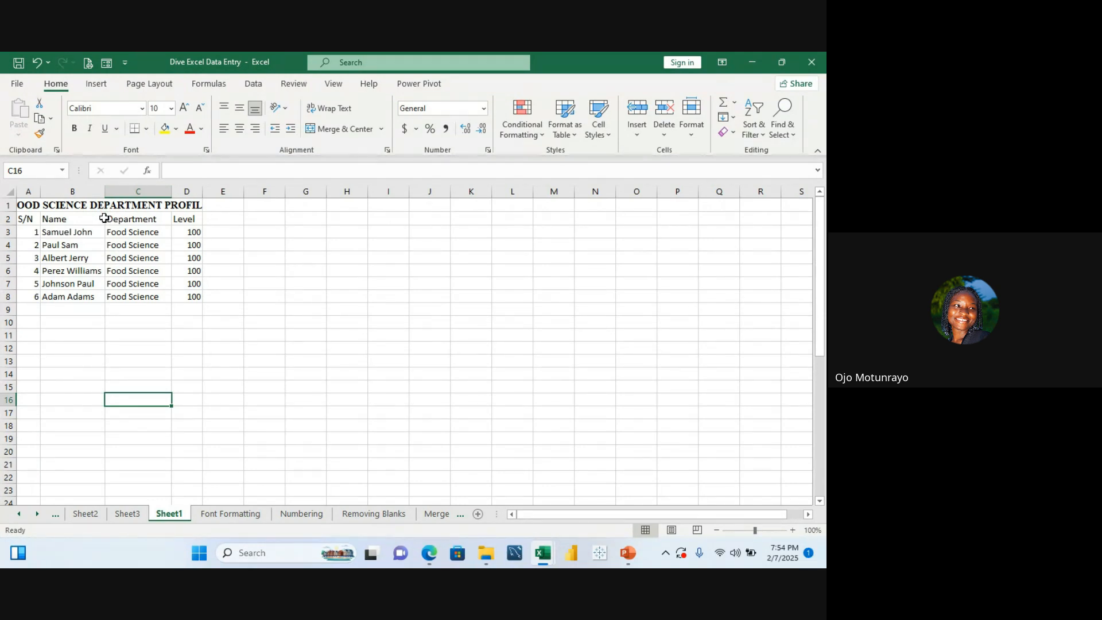
{"action": "key", "text": "ctrl+z"}
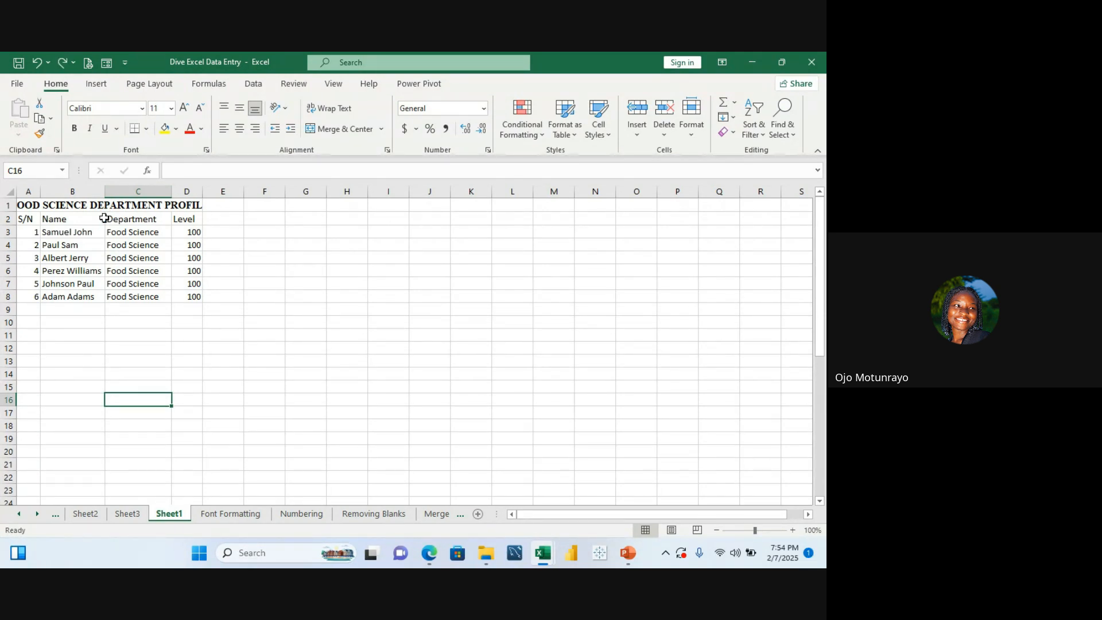
{"action": "left_click", "coordinate": [132, 331]}
{"action": "key", "text": "ctrl+z"}
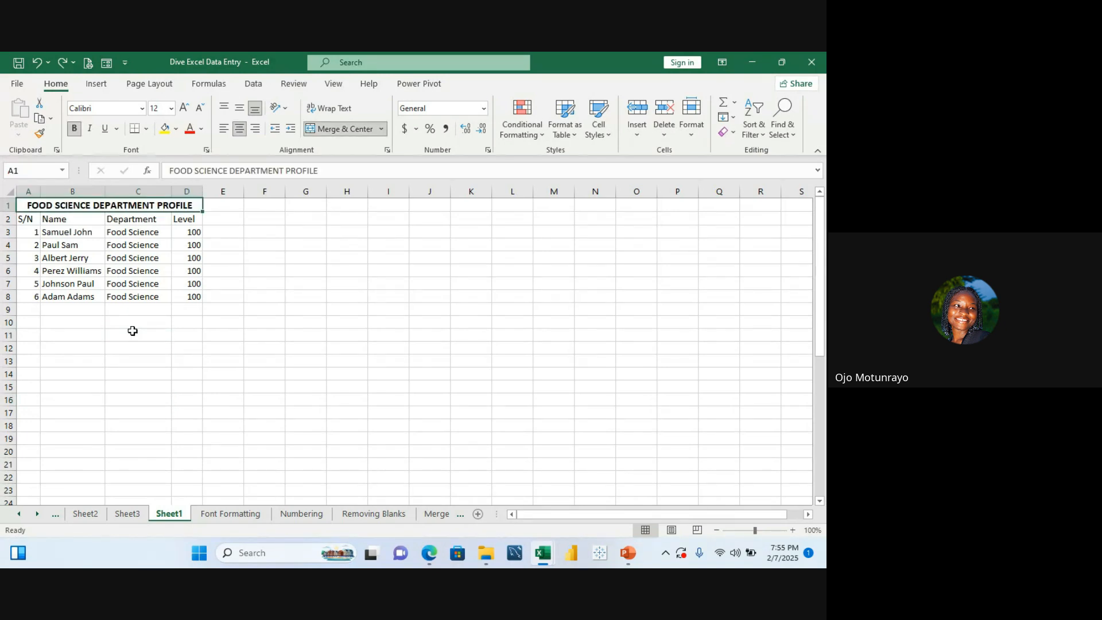
{"action": "left_click", "coordinate": [81, 134]}
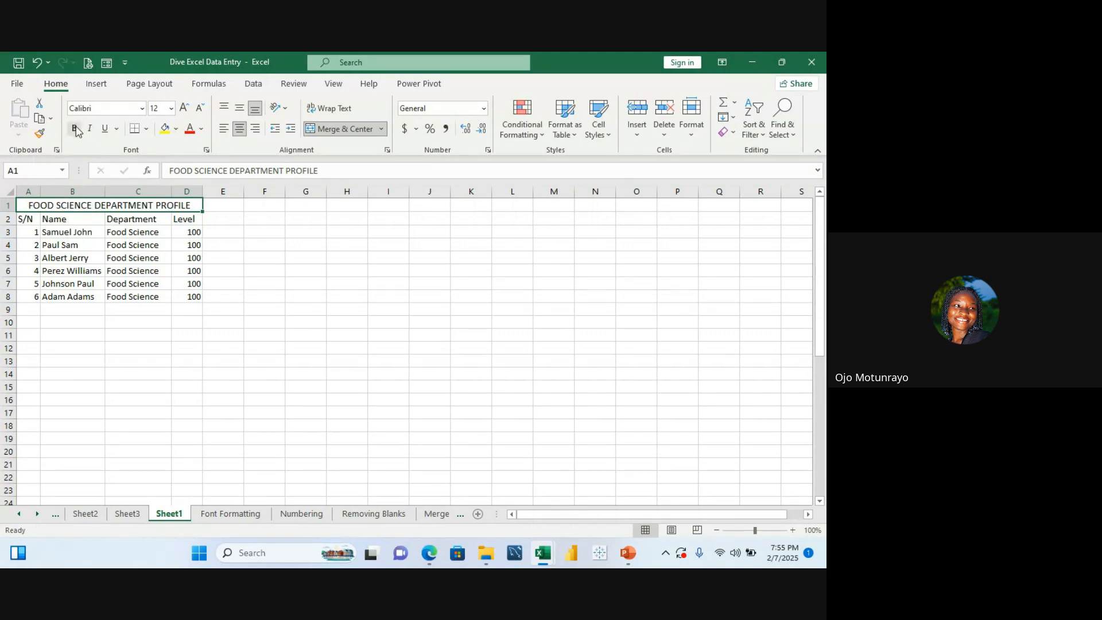
{"action": "left_click", "coordinate": [80, 134]}
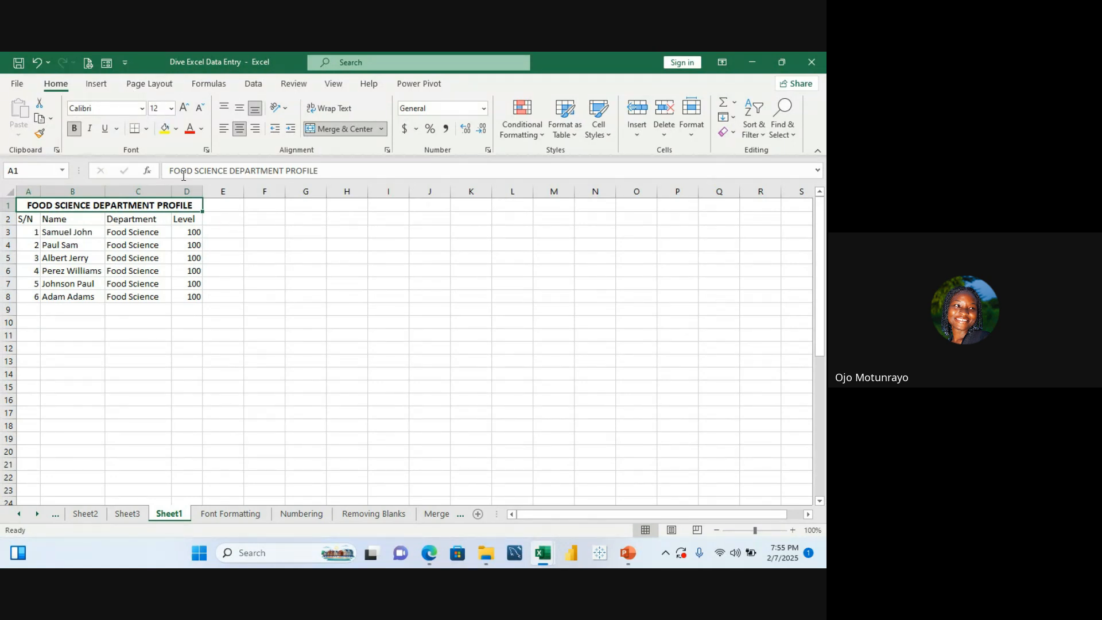
{"action": "left_click", "coordinate": [20, 193]}
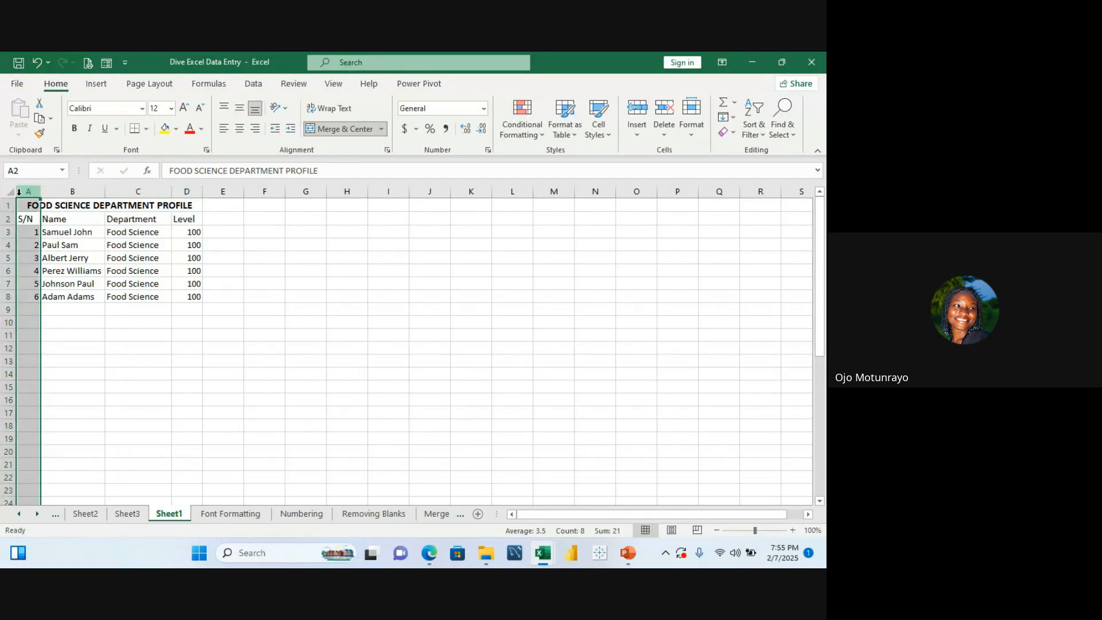
{"action": "right_click", "coordinate": [20, 193]}
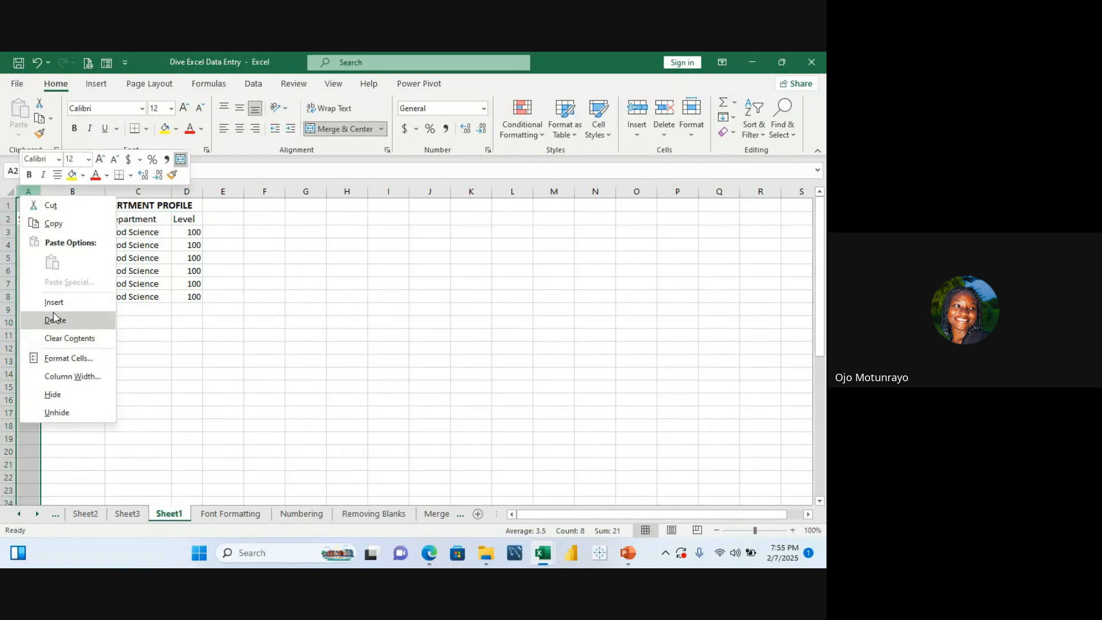
{"action": "left_click", "coordinate": [185, 349]}
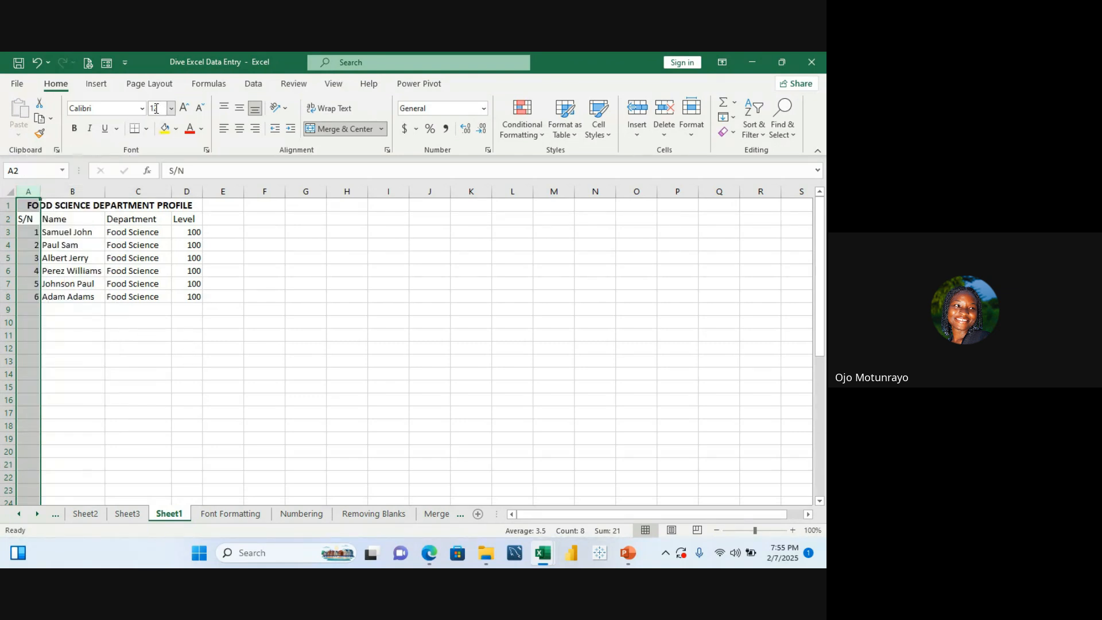
{"action": "left_click", "coordinate": [74, 130]}
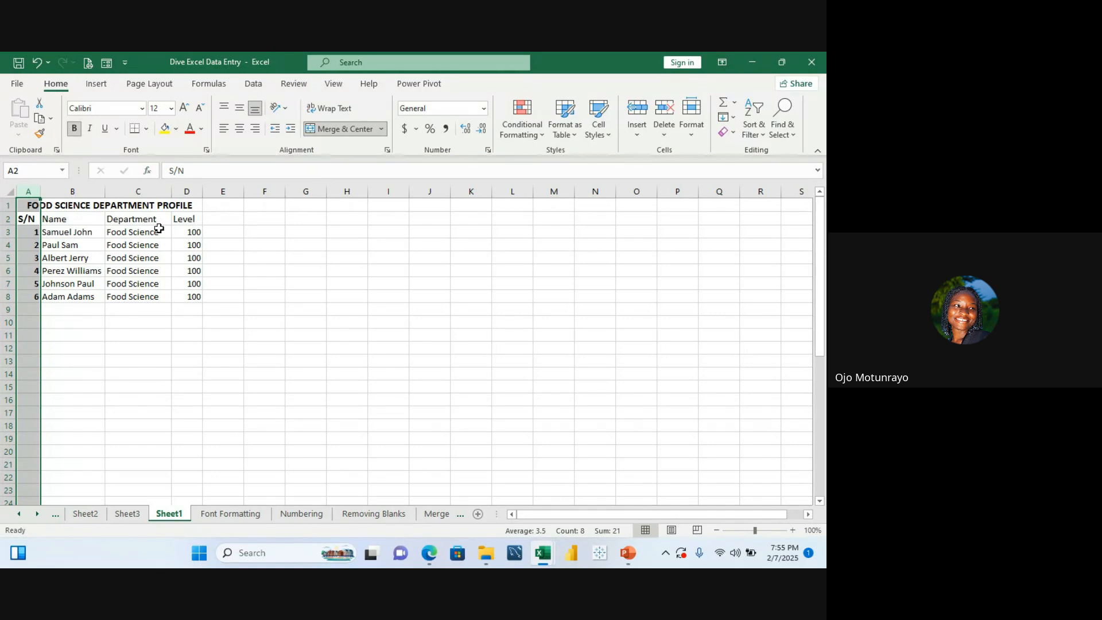
{"action": "key", "text": "ctrl+z"}
Step: Make the merged title italic and underlined
{"action": "left_click", "coordinate": [53, 205]}
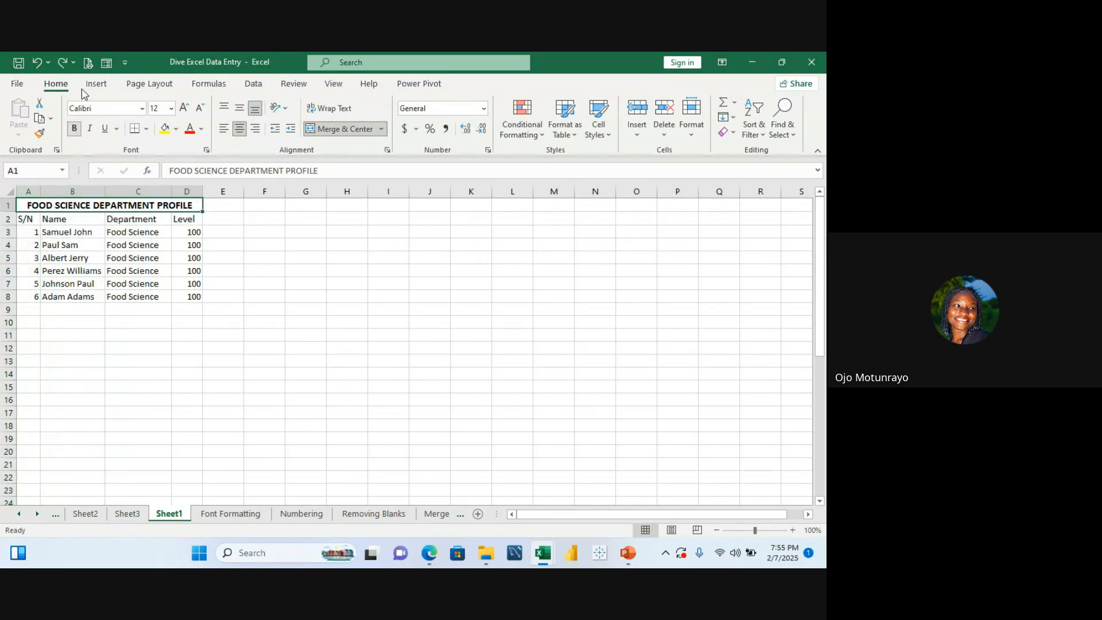
{"action": "left_click", "coordinate": [94, 130]}
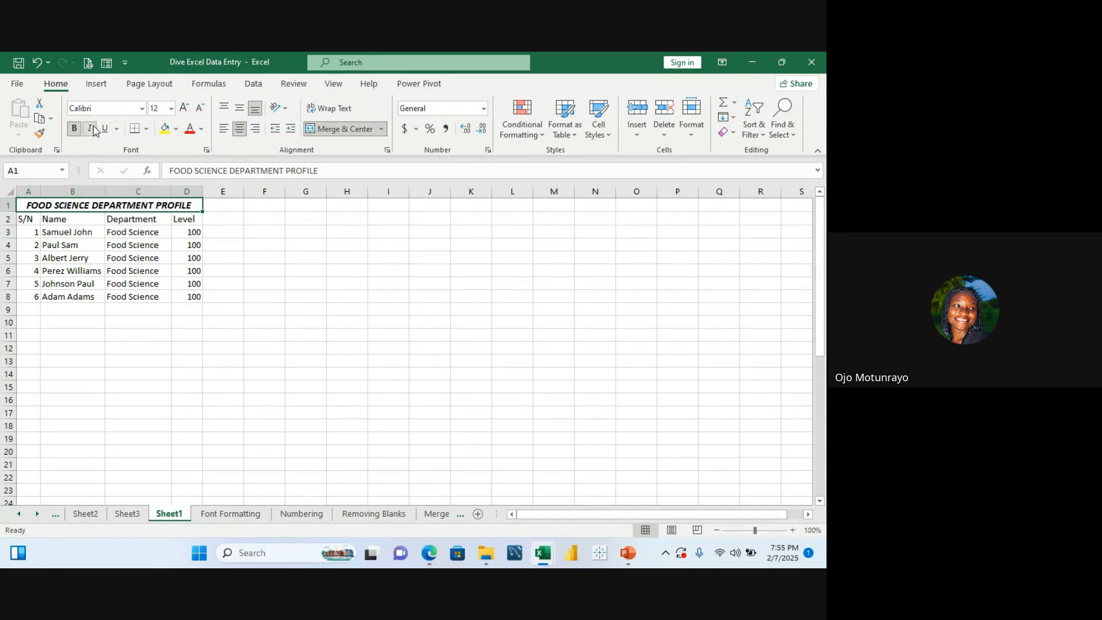
{"action": "left_click", "coordinate": [106, 132]}
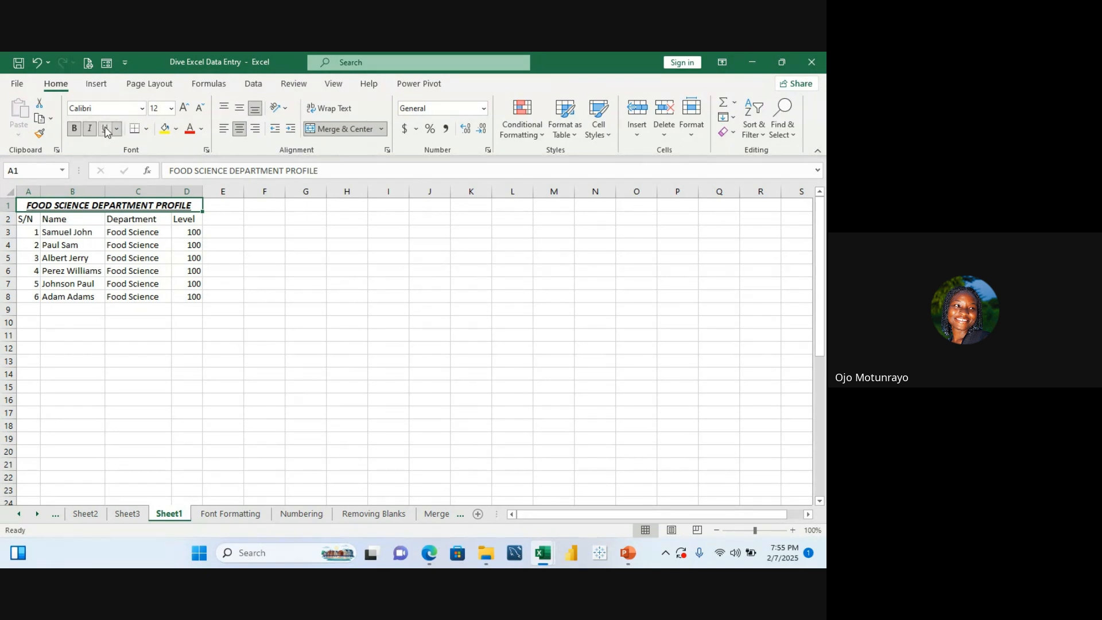
{"action": "left_click", "coordinate": [134, 358]}
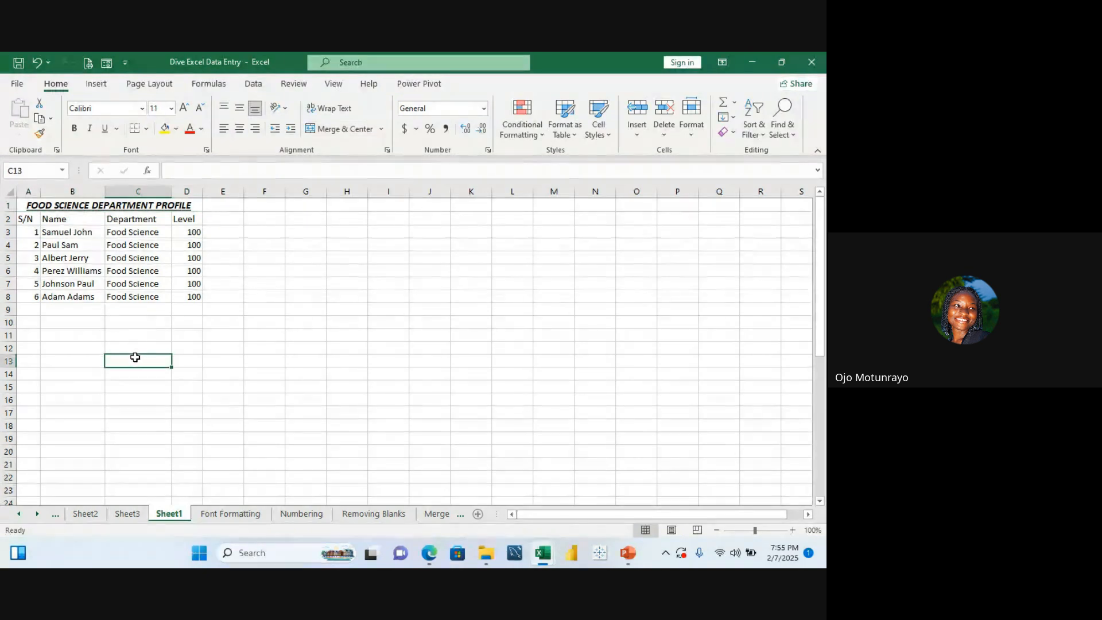
{"action": "left_click", "coordinate": [106, 129]}
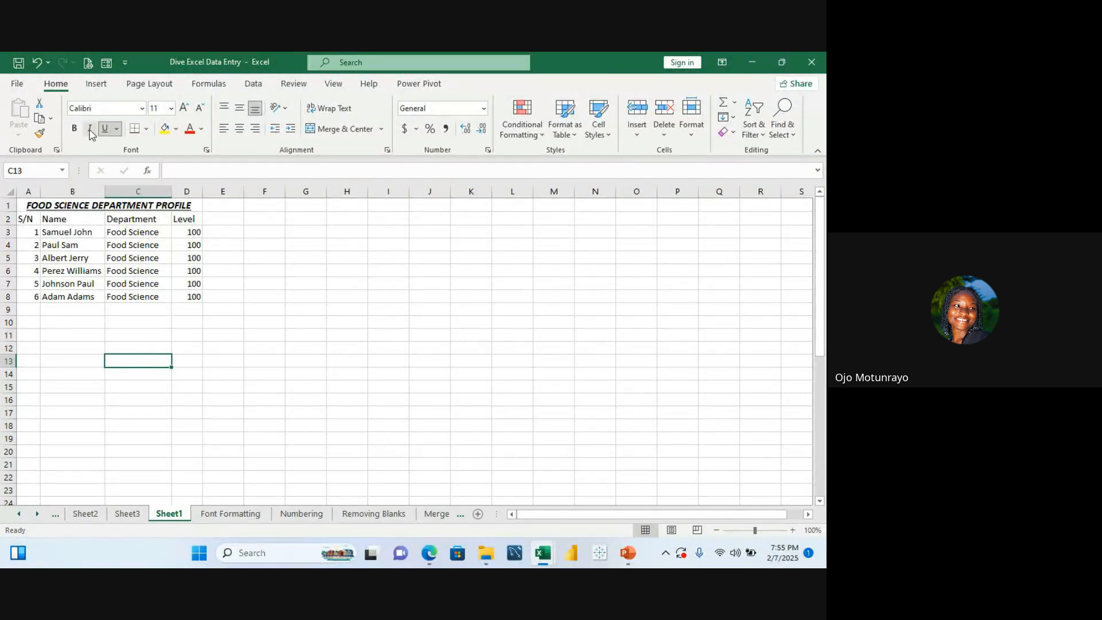
{"action": "left_click", "coordinate": [90, 130]}
{"action": "left_click", "coordinate": [106, 207]}
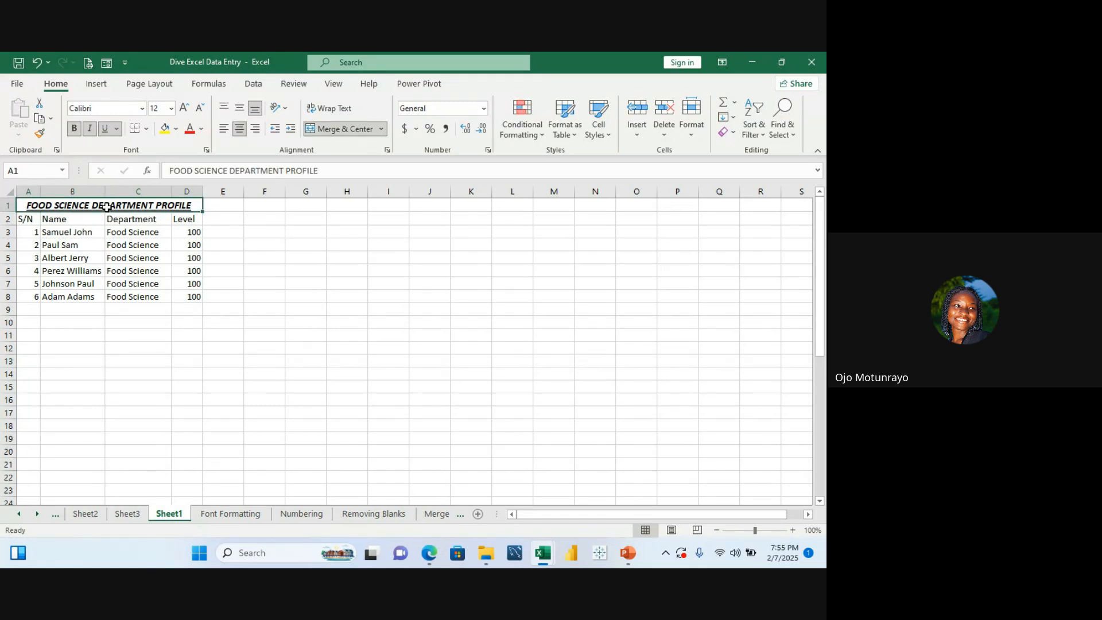
Step: Remove the italic and underline from the merged title and give it a yellow fill
{"action": "left_click", "coordinate": [90, 130]}
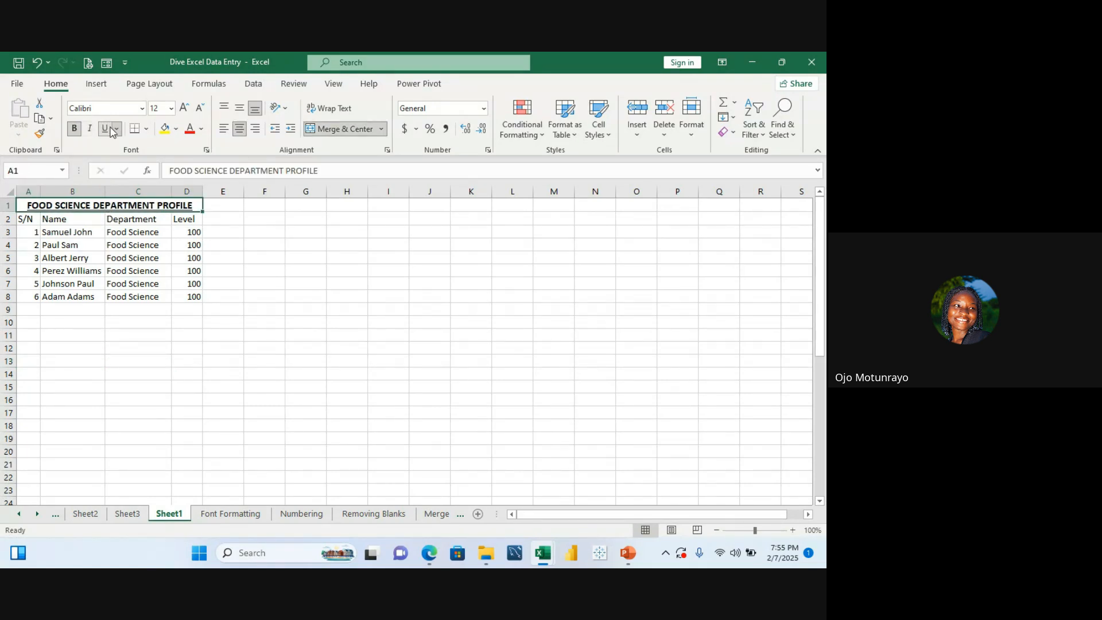
{"action": "left_click", "coordinate": [105, 130]}
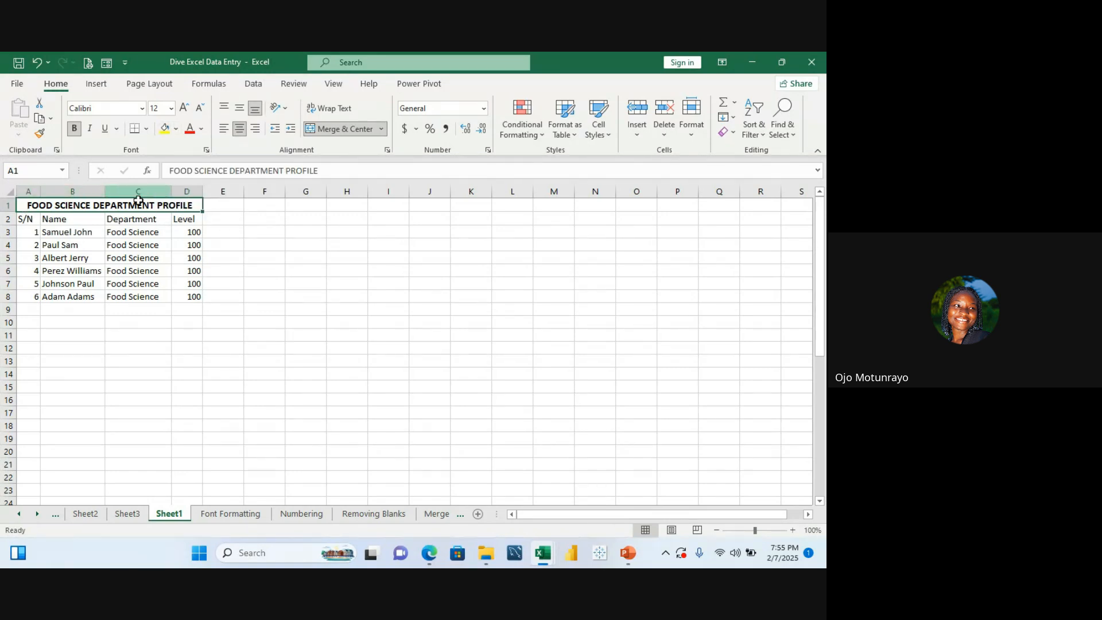
{"action": "left_click", "coordinate": [167, 130]}
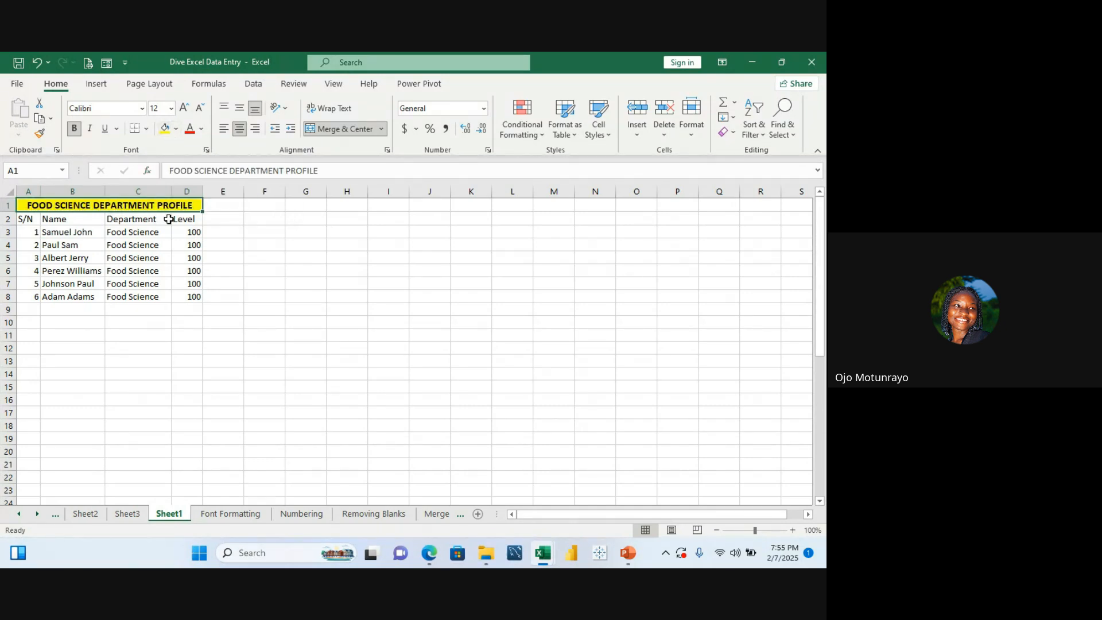
Step: Set the merged title's font colour to green
{"action": "left_click", "coordinate": [158, 309]}
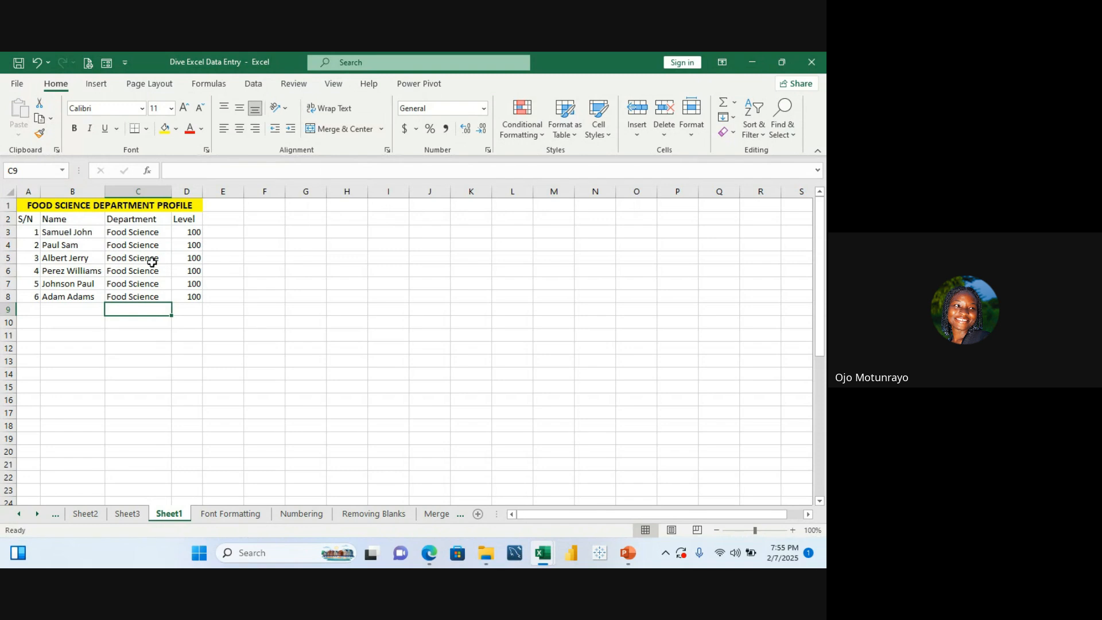
{"action": "left_click", "coordinate": [161, 207]}
{"action": "left_click", "coordinate": [202, 130]}
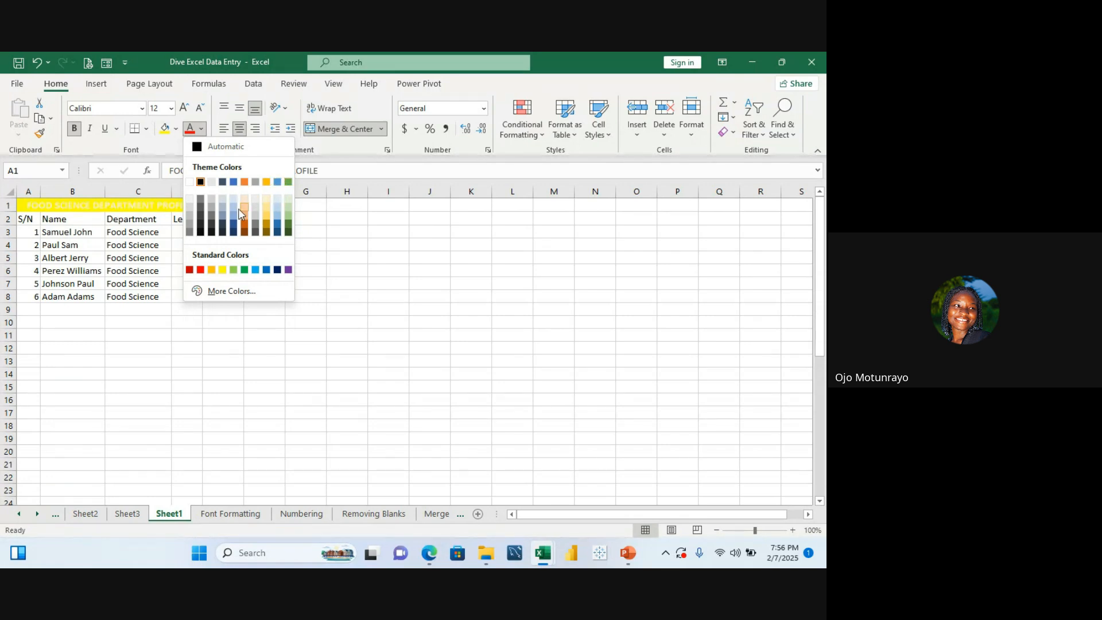
{"action": "left_click", "coordinate": [244, 270]}
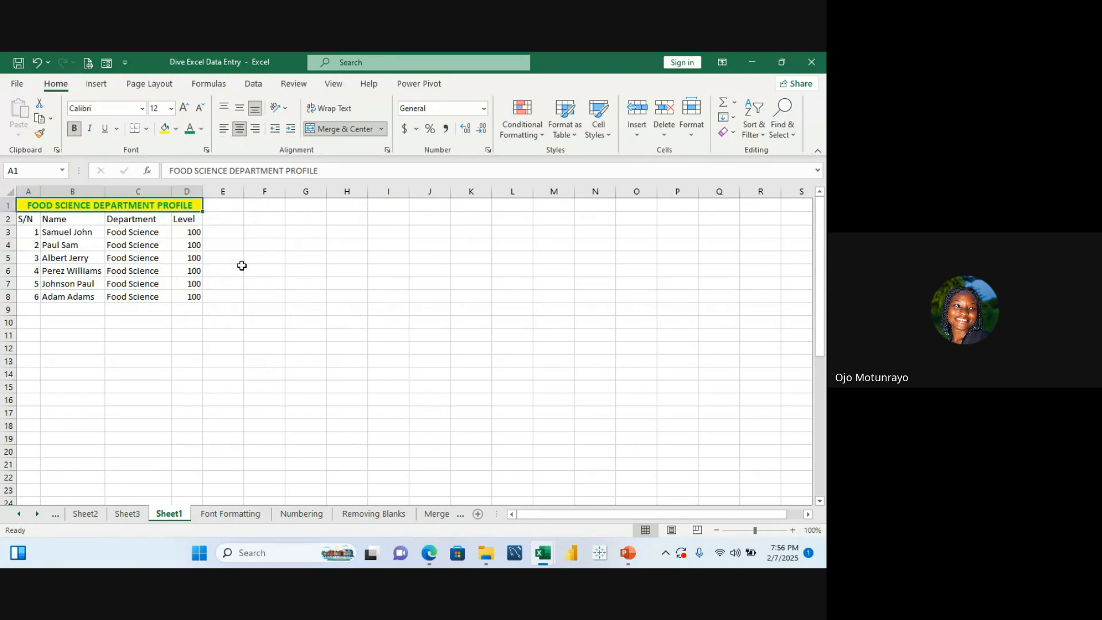
Step: Browse the Font Formatting and data entry worksheets, then return to Sheet1
{"action": "left_click", "coordinate": [313, 248]}
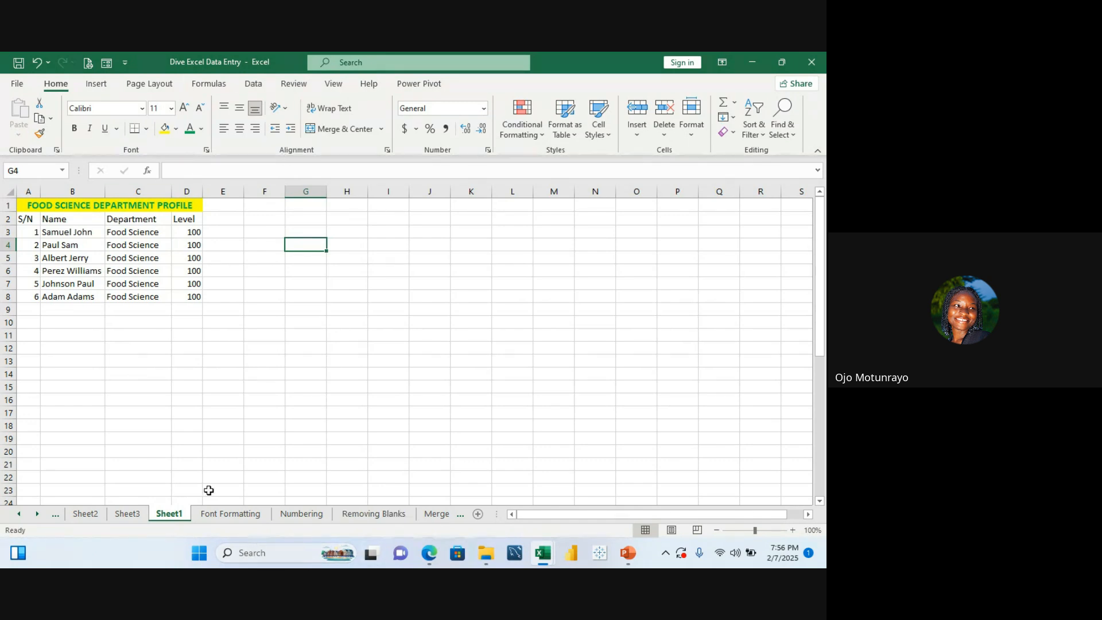
{"action": "left_click", "coordinate": [232, 515]}
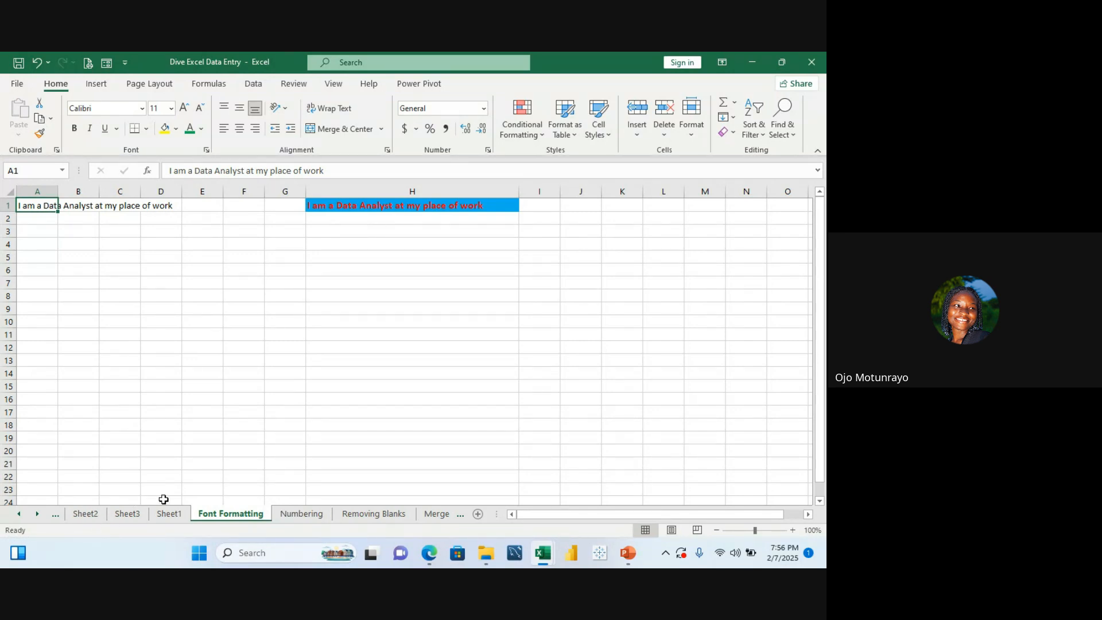
{"action": "left_click", "coordinate": [181, 518]}
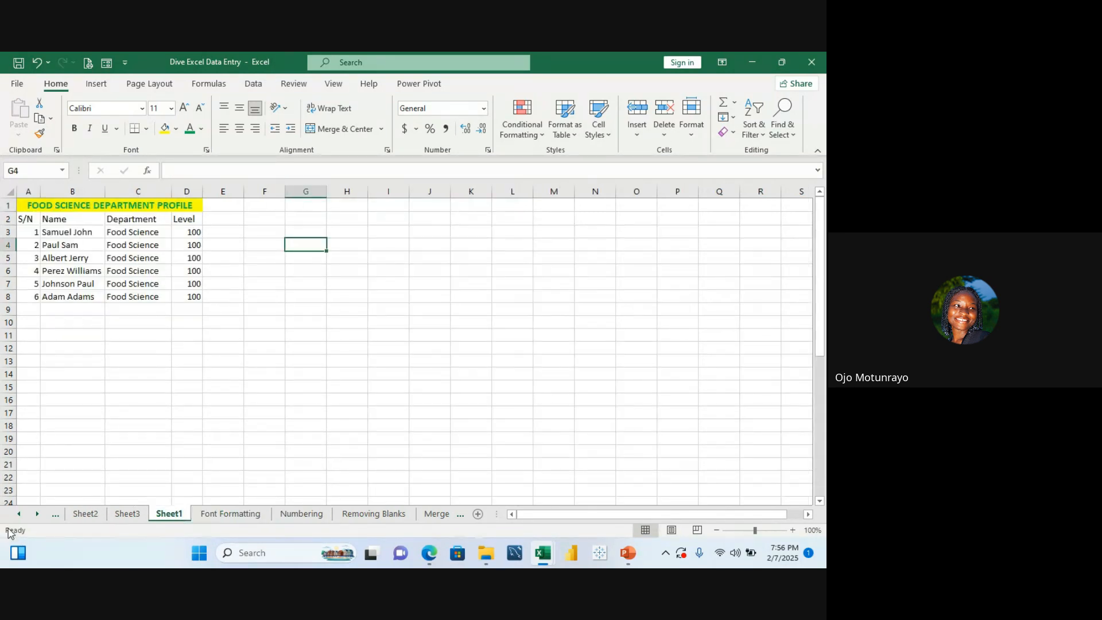
{"action": "left_click", "coordinate": [19, 514]}
{"action": "left_click", "coordinate": [90, 517]}
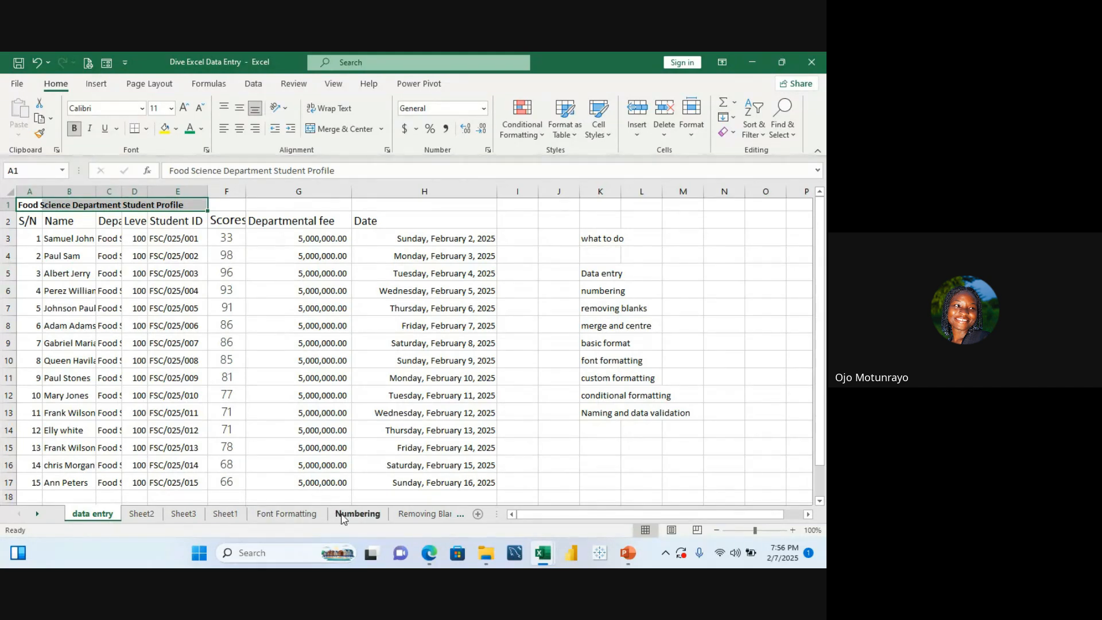
{"action": "left_click", "coordinate": [224, 515]}
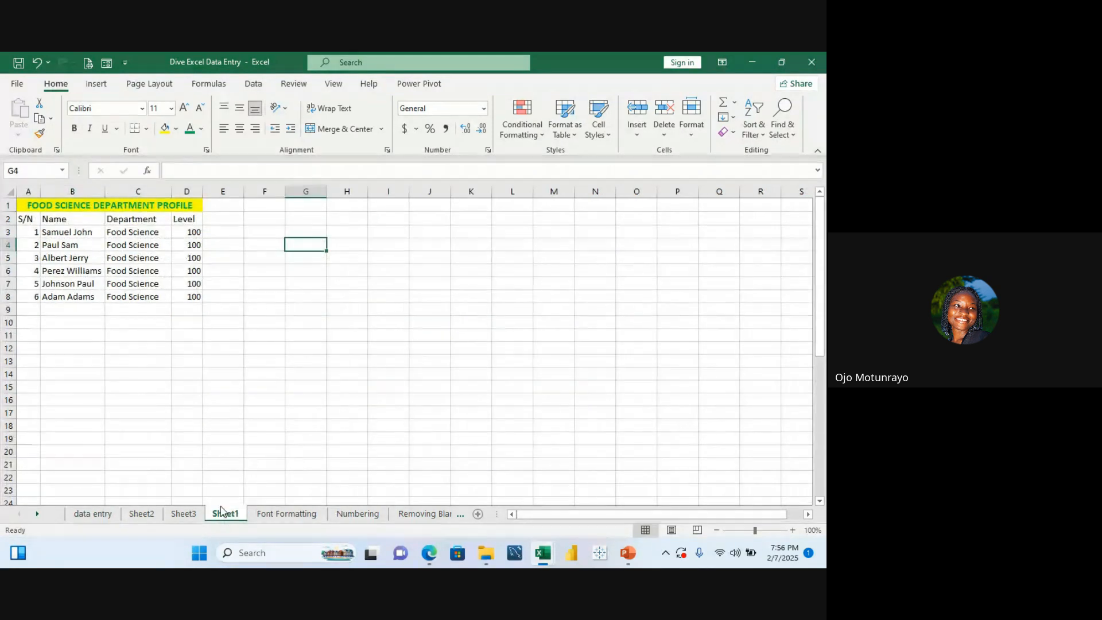
Step: Select cell K8 and open the number format list
{"action": "left_click", "coordinate": [266, 215]}
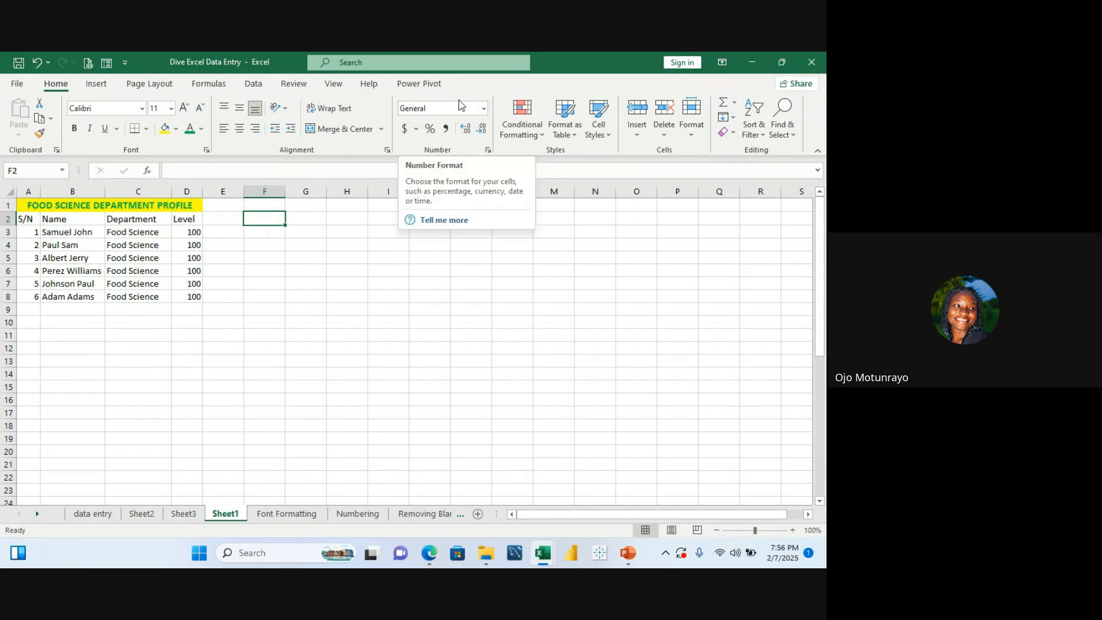
{"action": "left_click", "coordinate": [477, 295]}
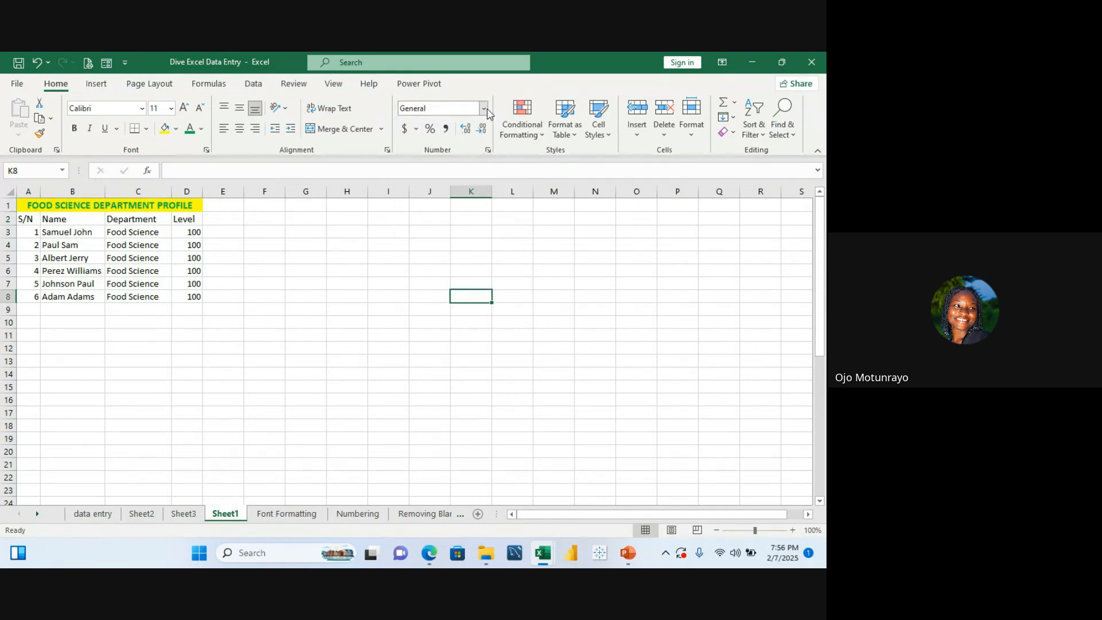
{"action": "left_click", "coordinate": [485, 109]}
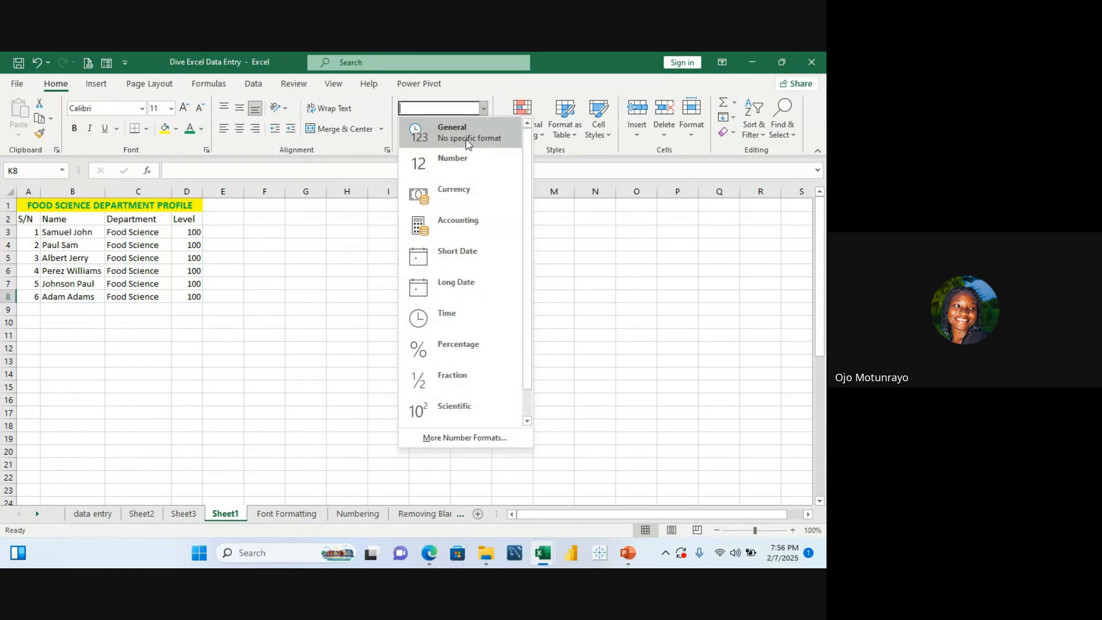
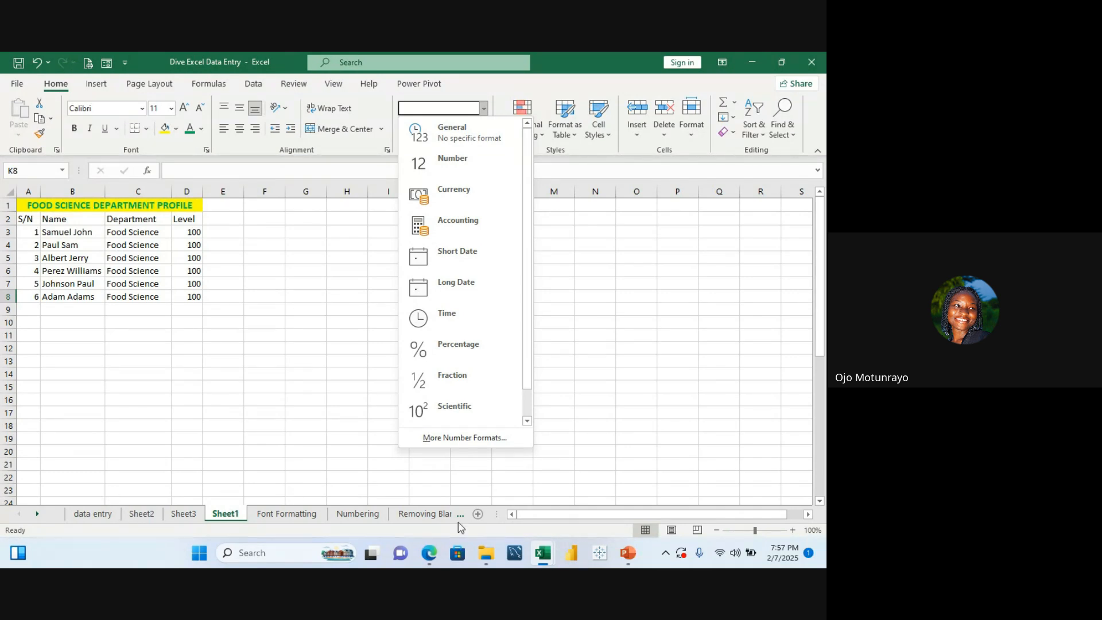
Step: Add three new blank worksheets to the workbook
{"action": "left_click", "coordinate": [478, 515]}
{"action": "left_click", "coordinate": [478, 515]}
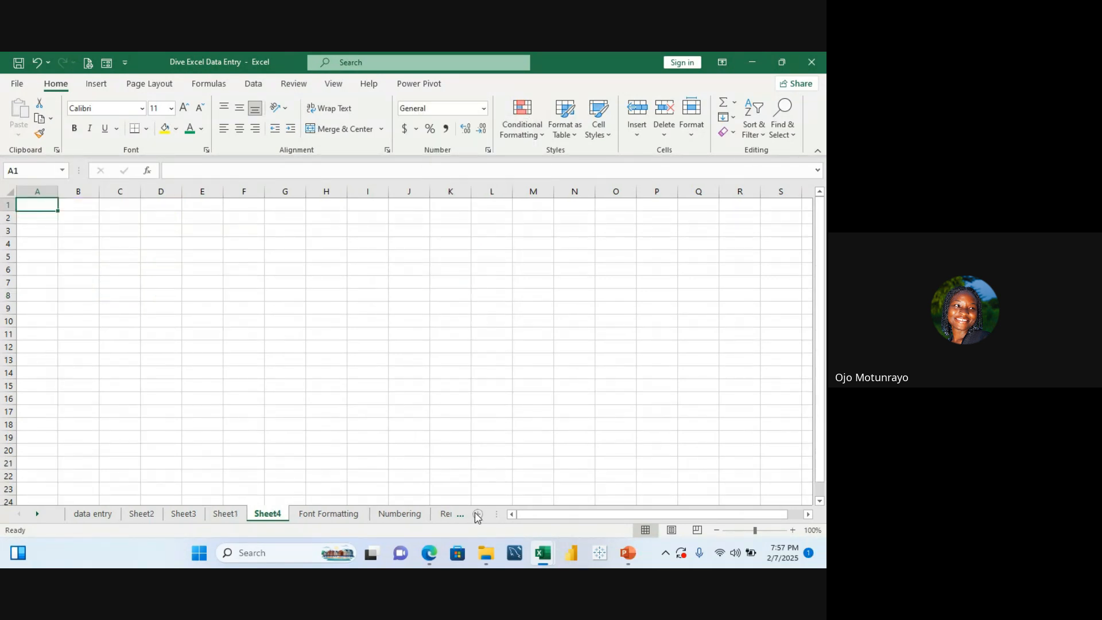
{"action": "left_click", "coordinate": [476, 515]}
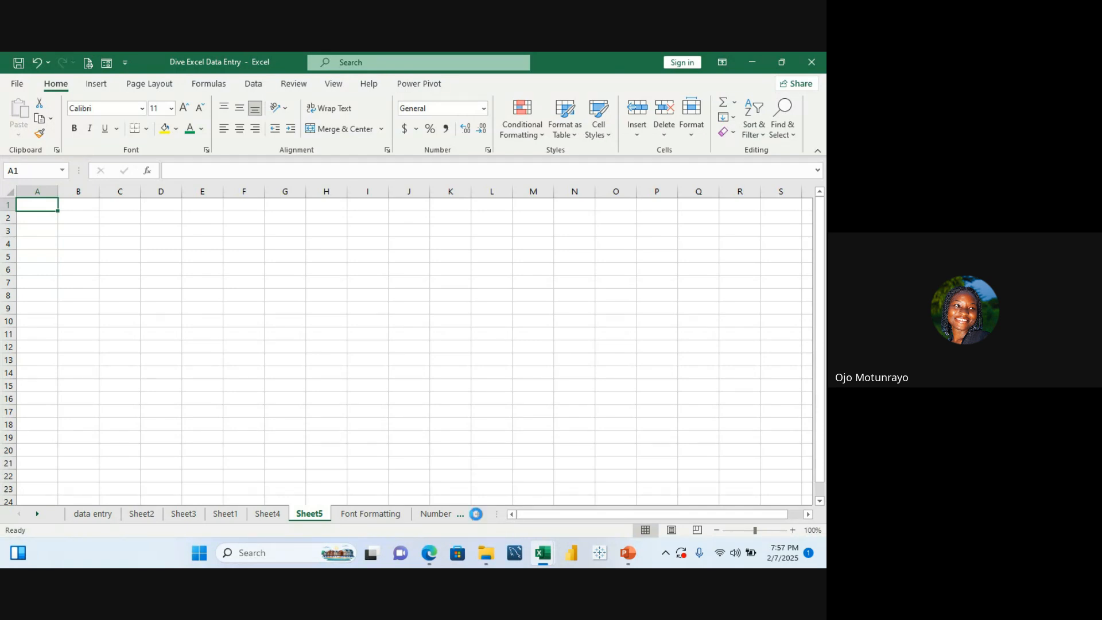
{"action": "left_click", "coordinate": [478, 515]}
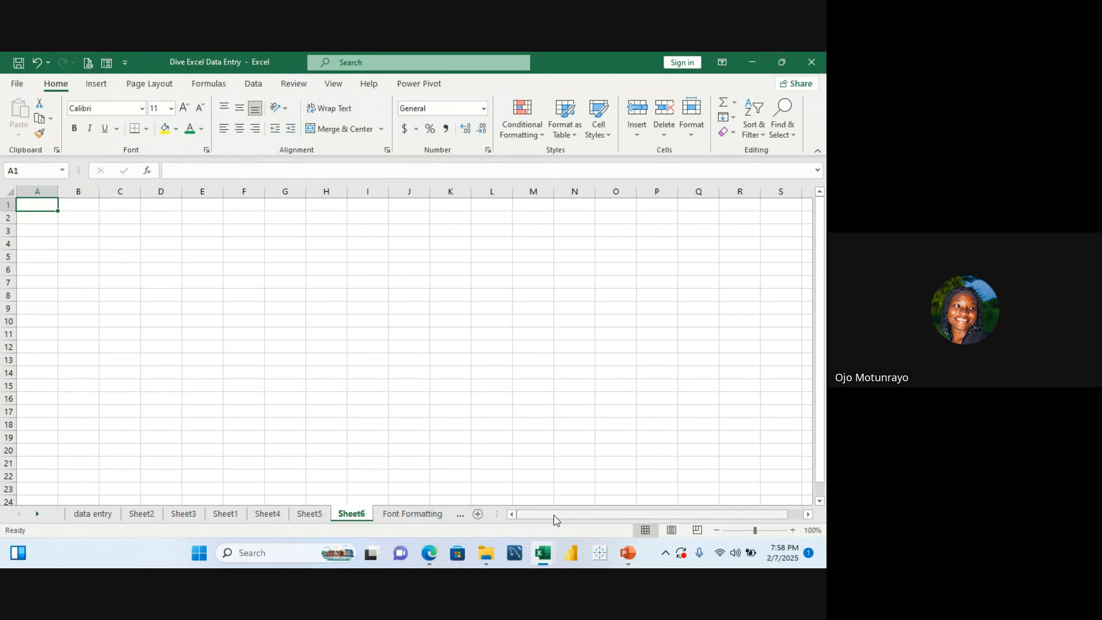
Step: Open the Basic Format worksheet and clear the stray letter from cell D4
{"action": "mouse_move", "coordinate": [556, 520]}
{"action": "left_mouse_down"}
{"action": "mouse_move", "coordinate": [645, 517]}
{"action": "mouse_move", "coordinate": [534, 522]}
{"action": "left_mouse_up"}
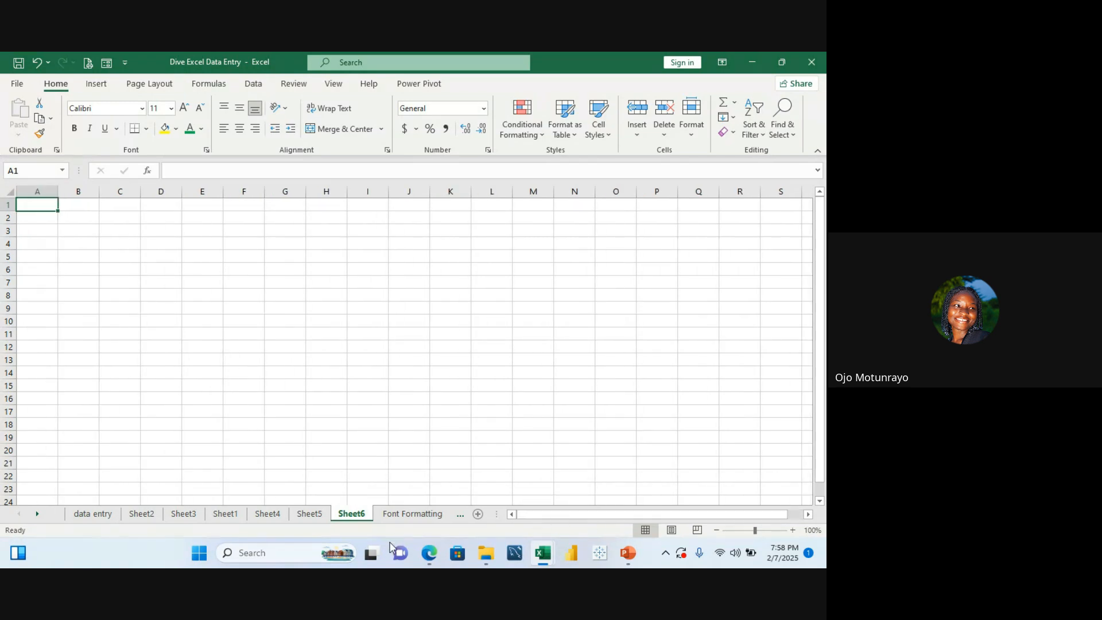
{"action": "left_click", "coordinate": [394, 520]}
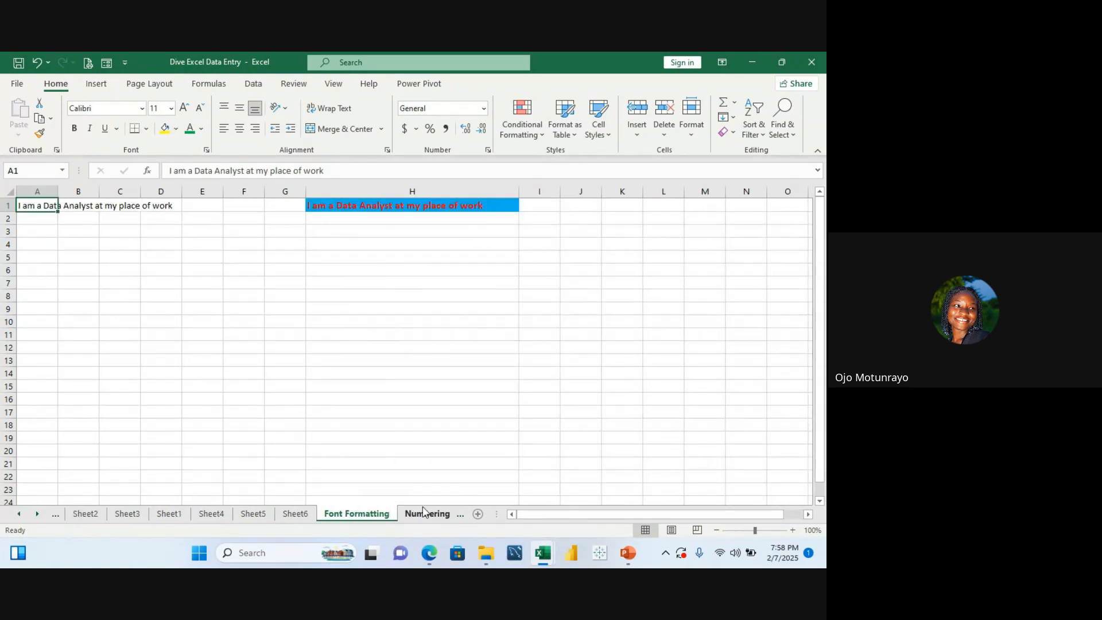
{"action": "left_click", "coordinate": [443, 518]}
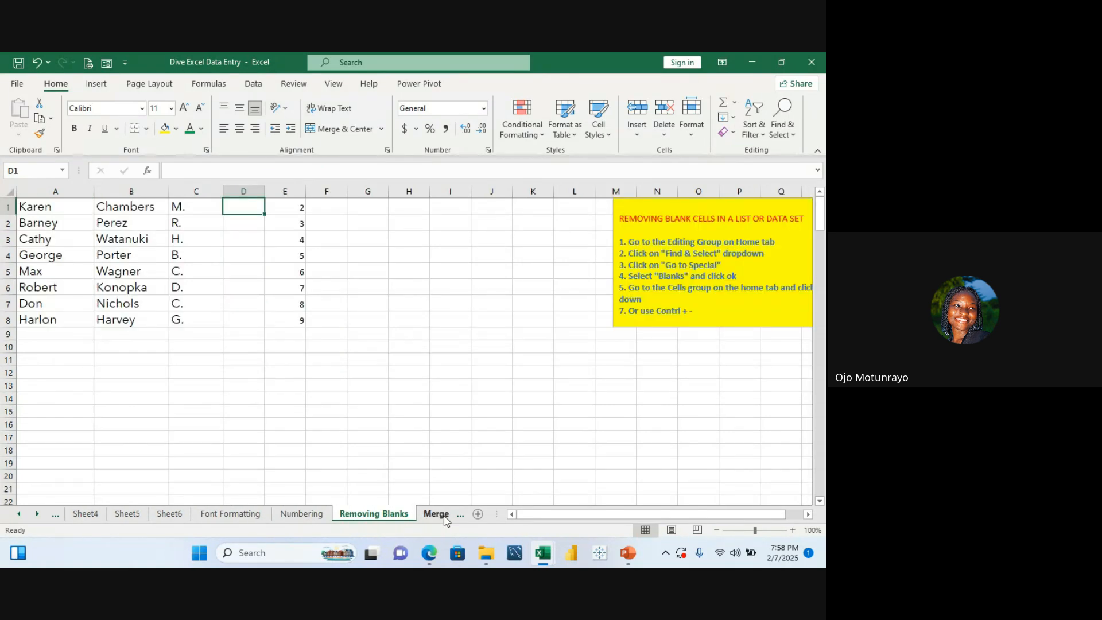
{"action": "left_click", "coordinate": [437, 513]}
{"action": "left_click", "coordinate": [442, 513]}
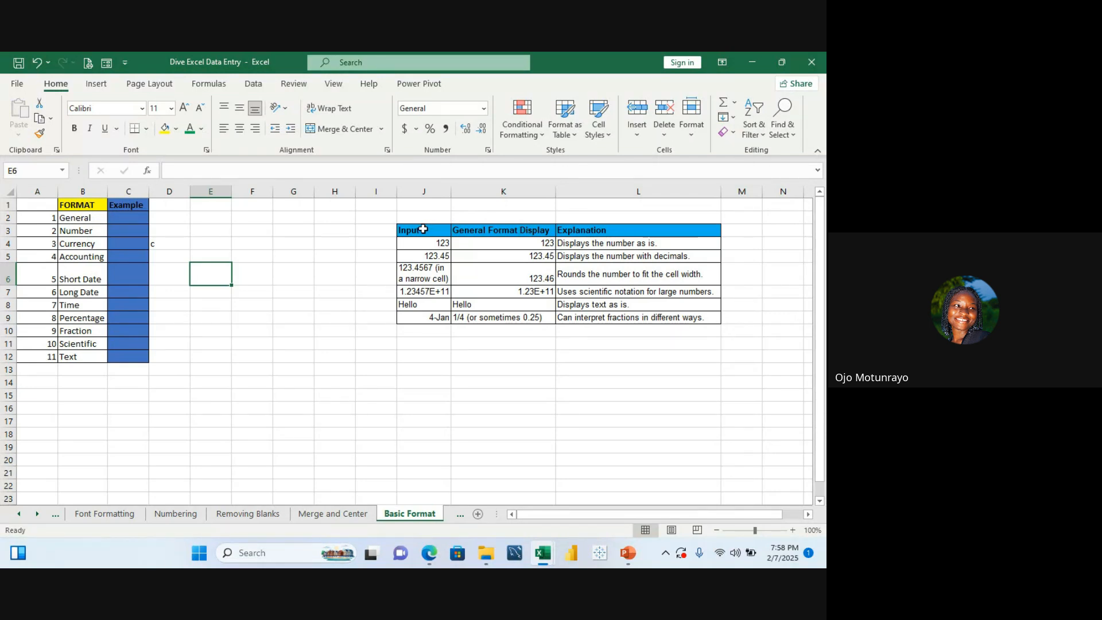
{"action": "left_click", "coordinate": [227, 232]}
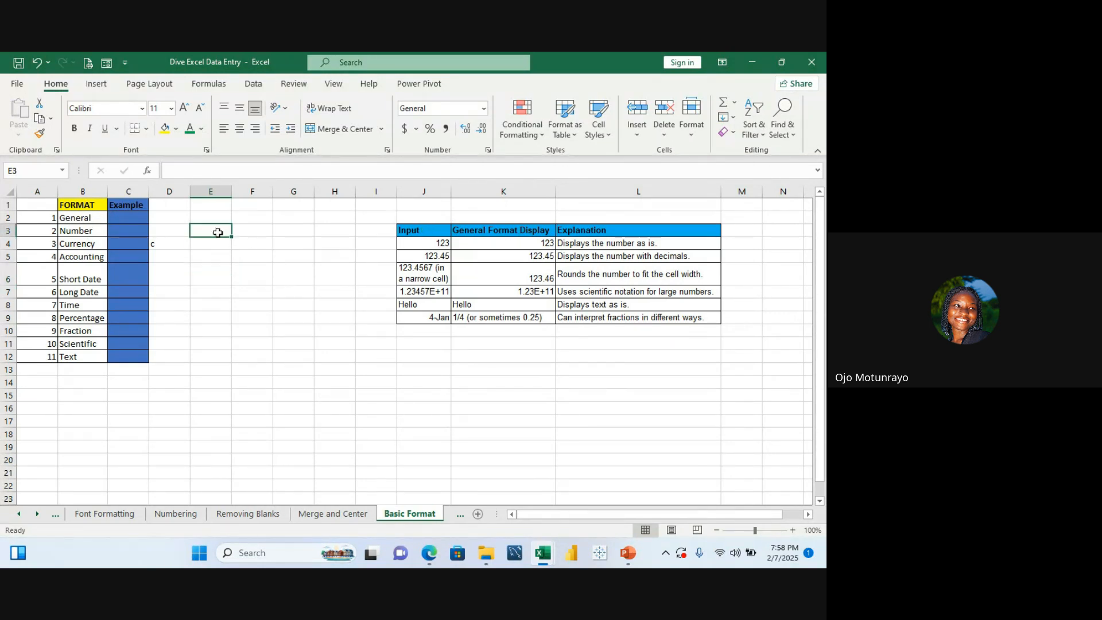
{"action": "left_click", "coordinate": [154, 245]}
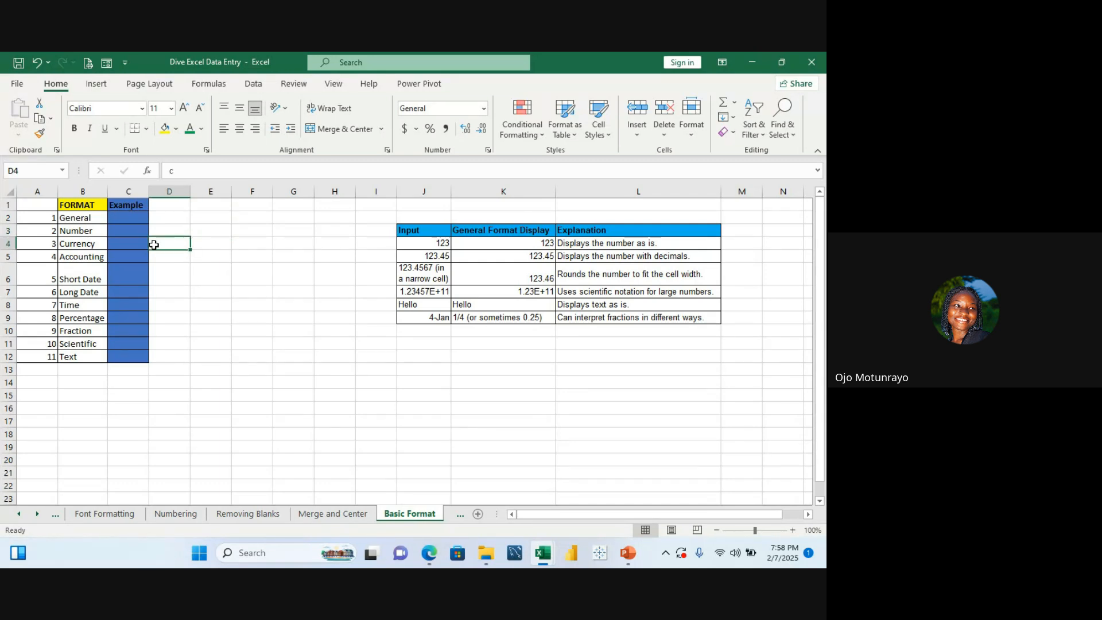
{"action": "key", "text": "BackSpace"}
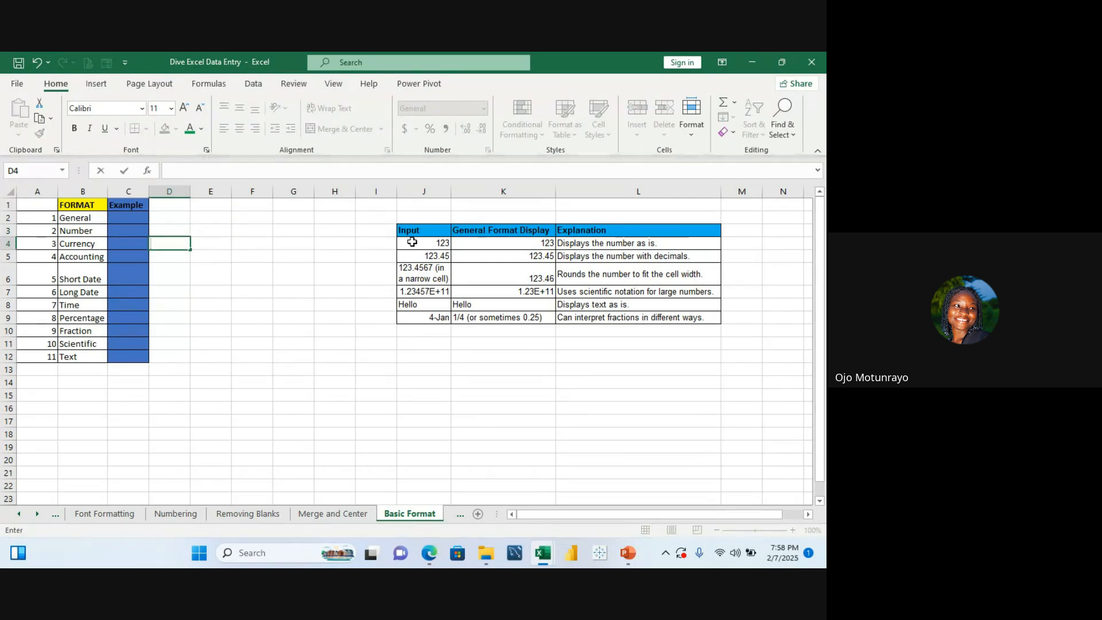
{"action": "left_click_drag", "start_coordinate": [412, 233], "coordinate": [666, 313]}
{"action": "key", "text": "ctrl+c"}
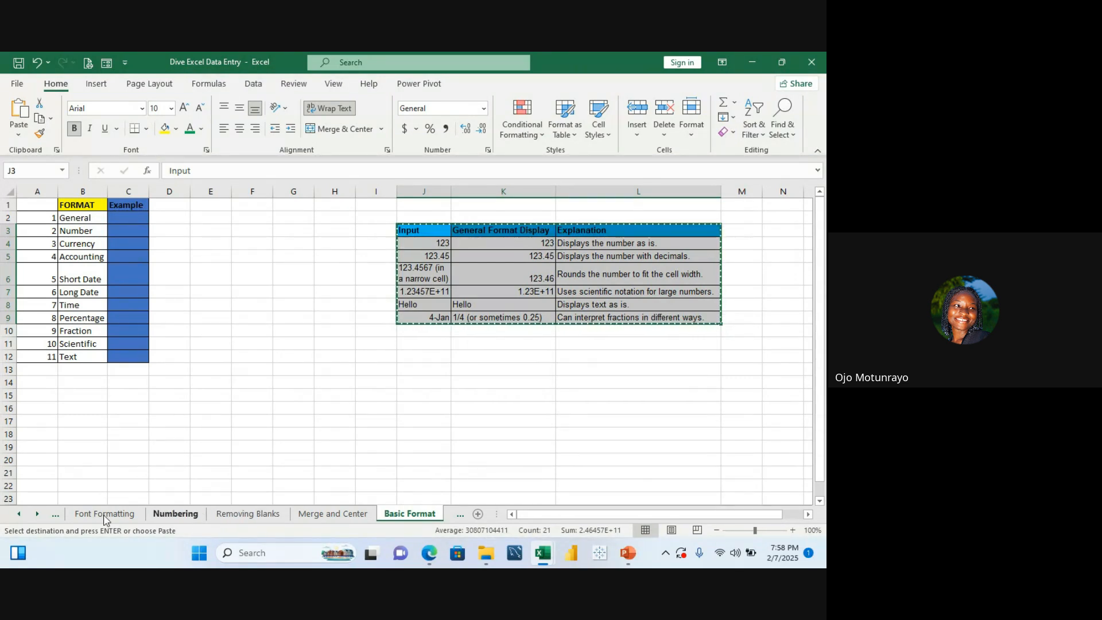
{"action": "left_click", "coordinate": [20, 515]}
{"action": "left_click", "coordinate": [19, 515]}
{"action": "left_click", "coordinate": [19, 515]}
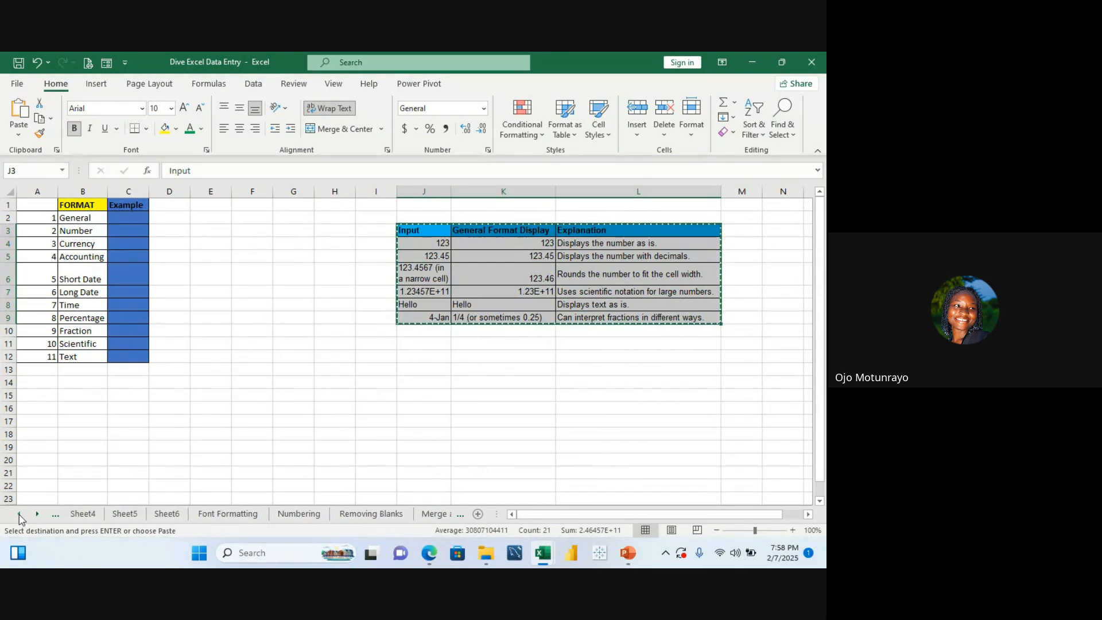
{"action": "left_click", "coordinate": [19, 515]}
{"action": "left_click", "coordinate": [85, 514]}
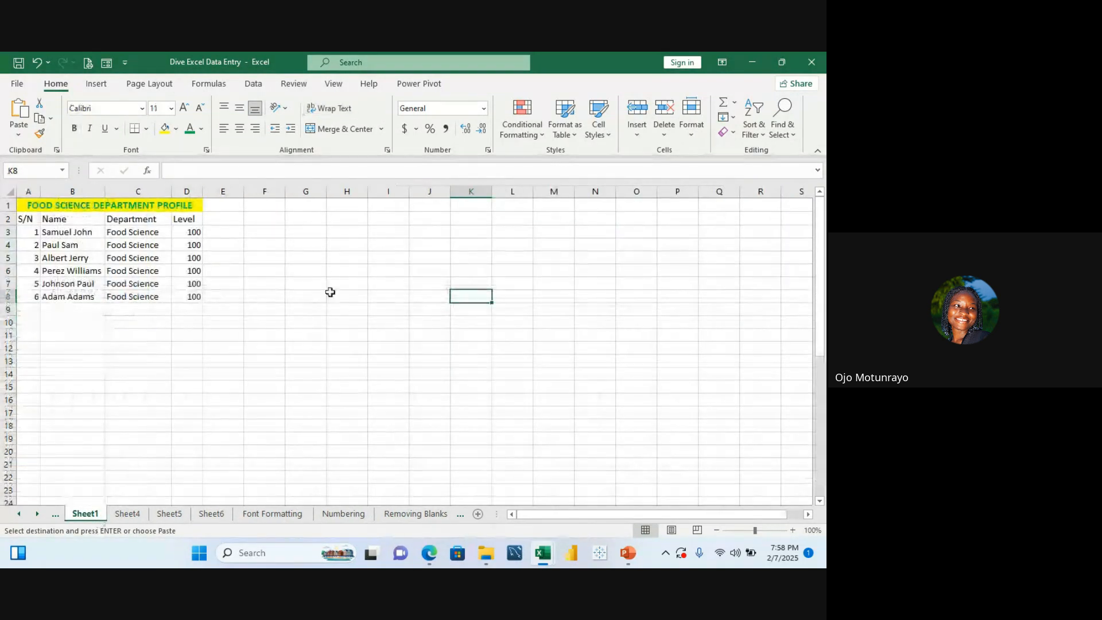
{"action": "double_click", "coordinate": [364, 244]}
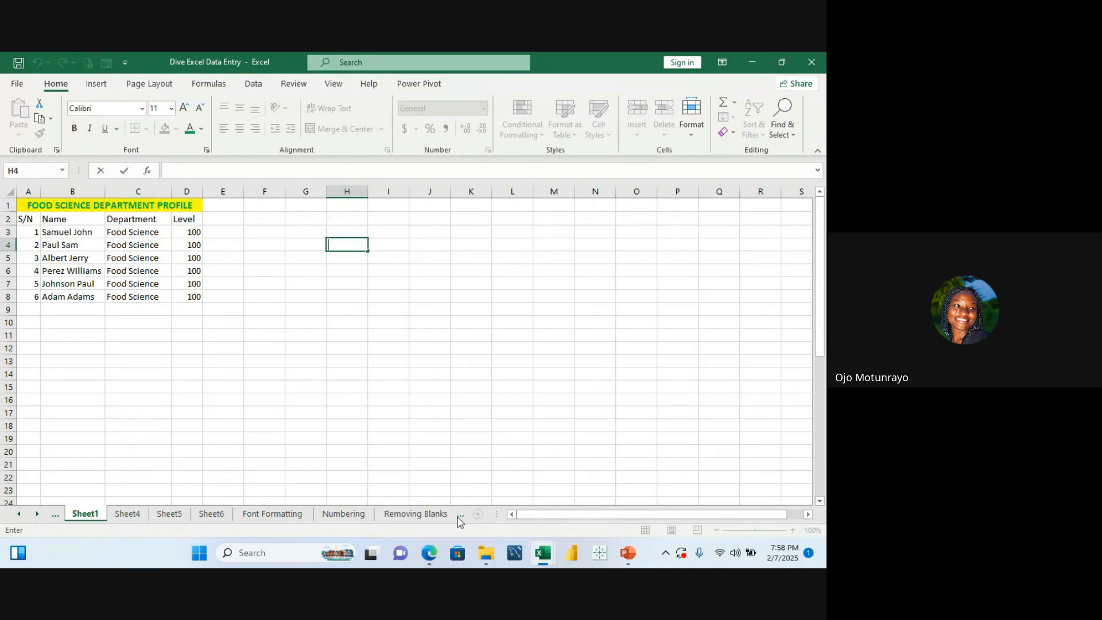
{"action": "left_click", "coordinate": [426, 515]}
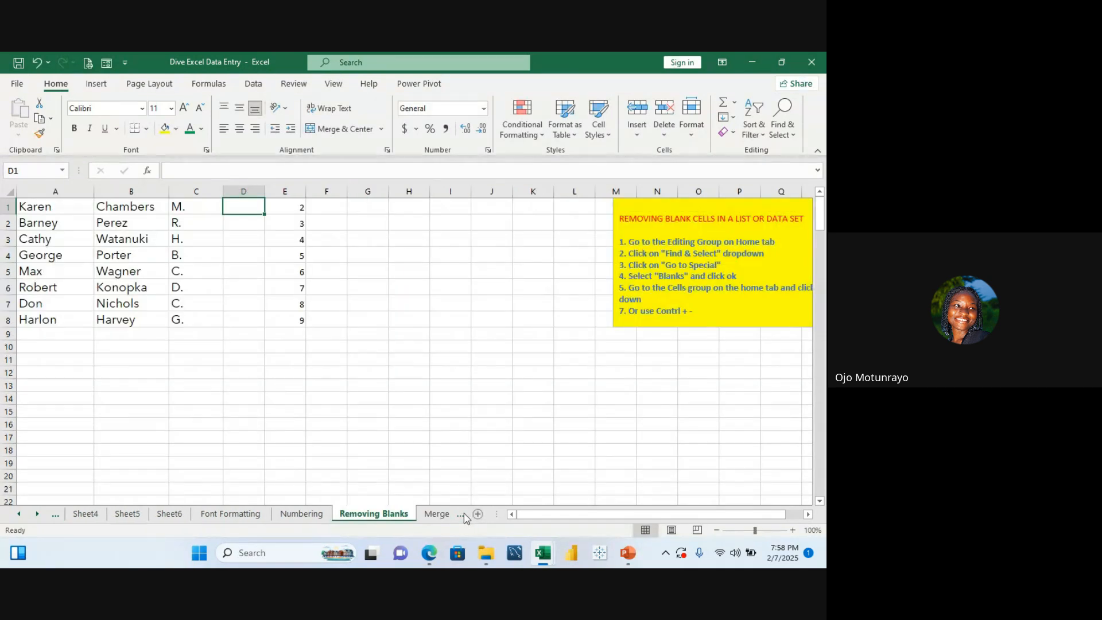
{"action": "left_click", "coordinate": [447, 515]}
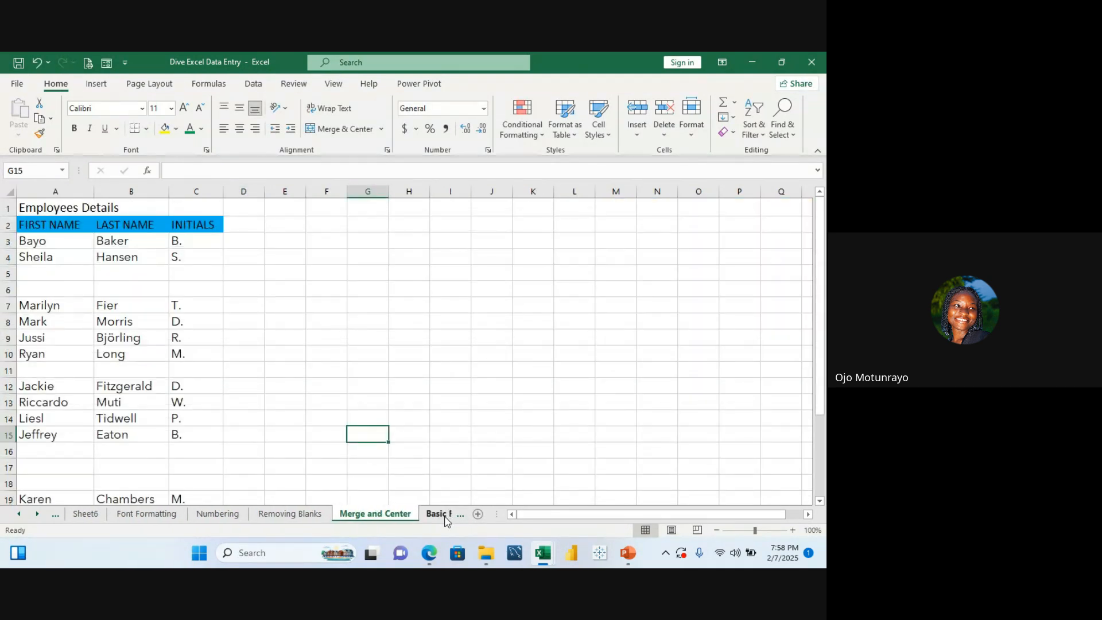
{"action": "left_click", "coordinate": [445, 515]}
{"action": "left_click", "coordinate": [456, 413]}
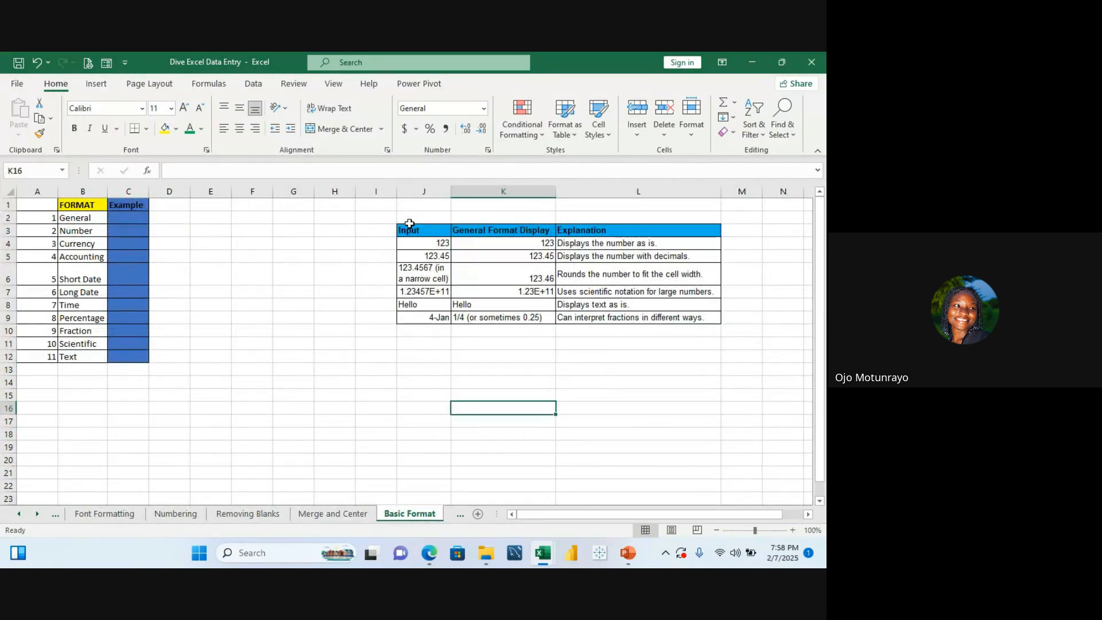
{"action": "left_click", "coordinate": [408, 227]}
{"action": "left_click_drag", "start_coordinate": [409, 226], "coordinate": [620, 320]}
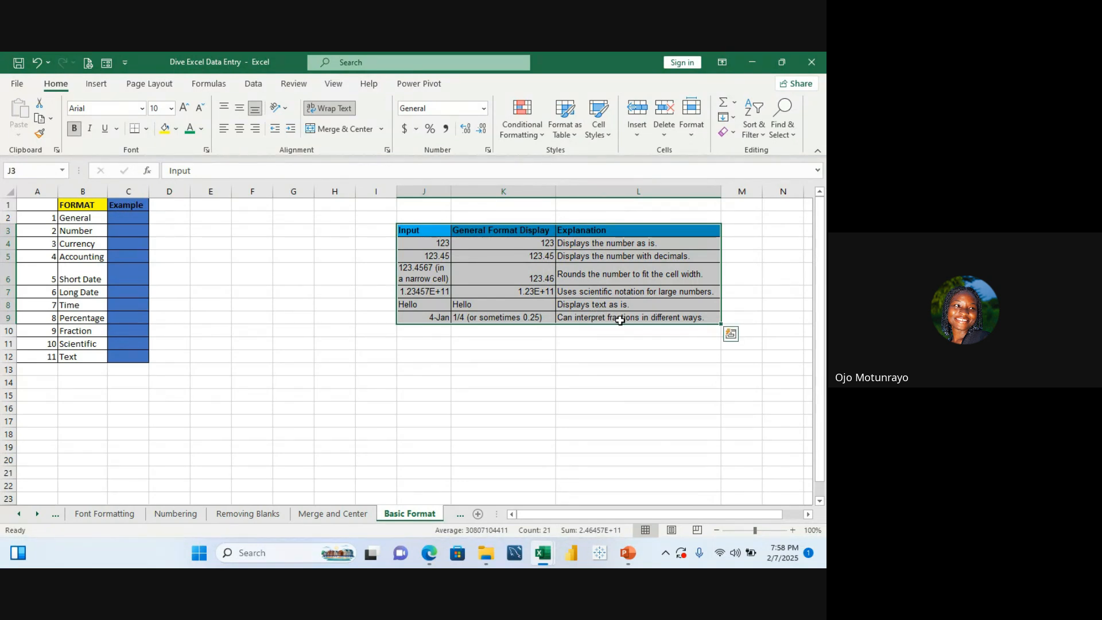
{"action": "key", "text": "ctrl+c"}
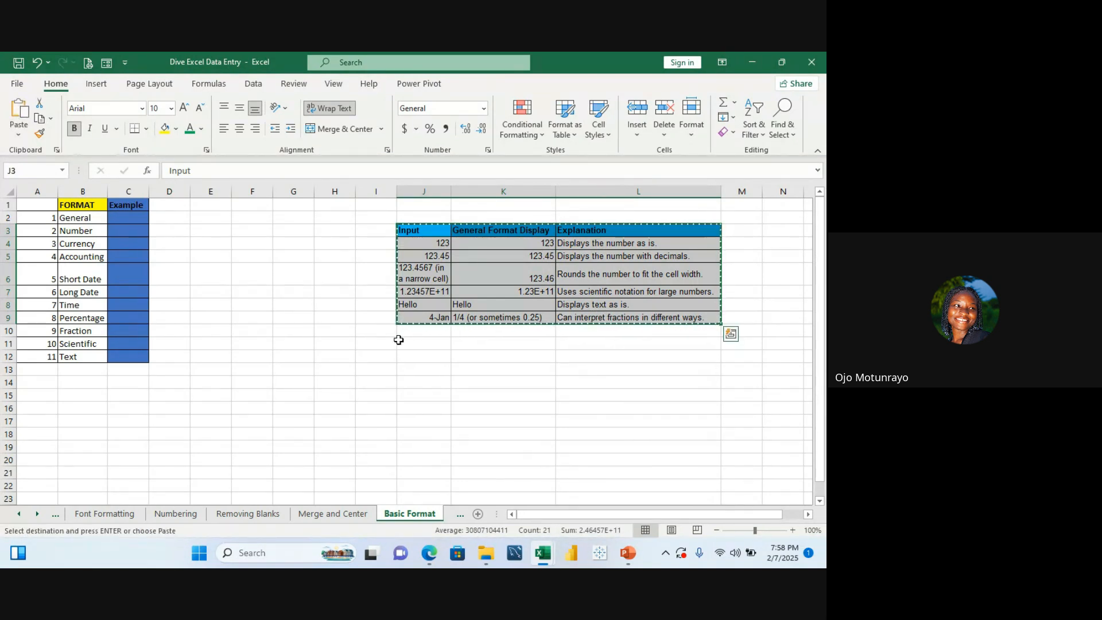
{"action": "type", "text": "`"}
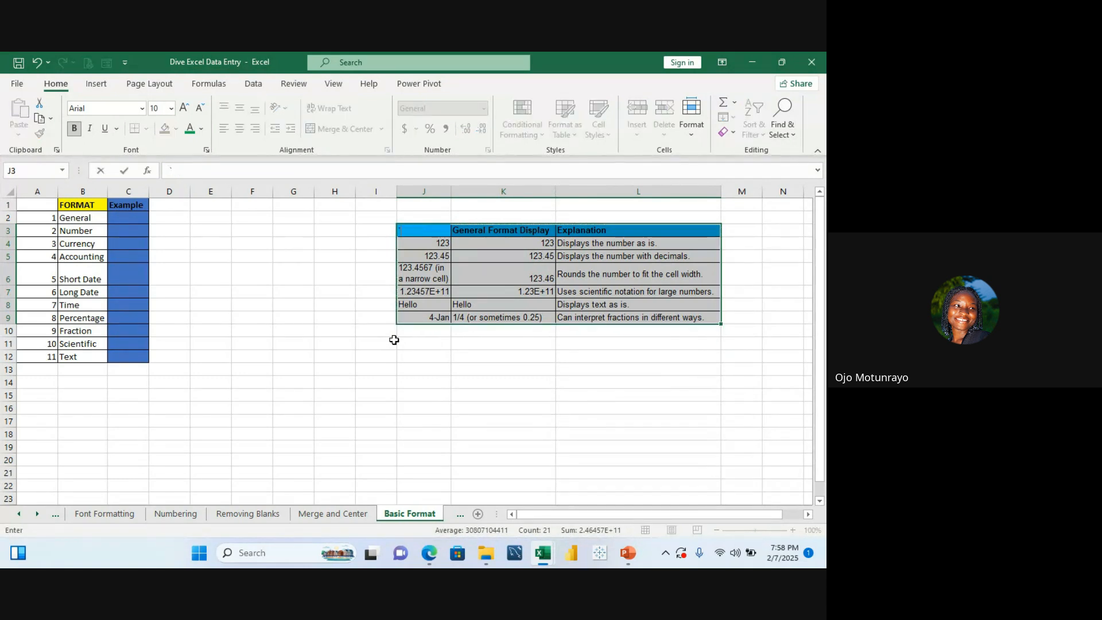
{"action": "key", "text": "Escape"}
Step: Apply the General number format to the date in cell J9
{"action": "left_click", "coordinate": [415, 315]}
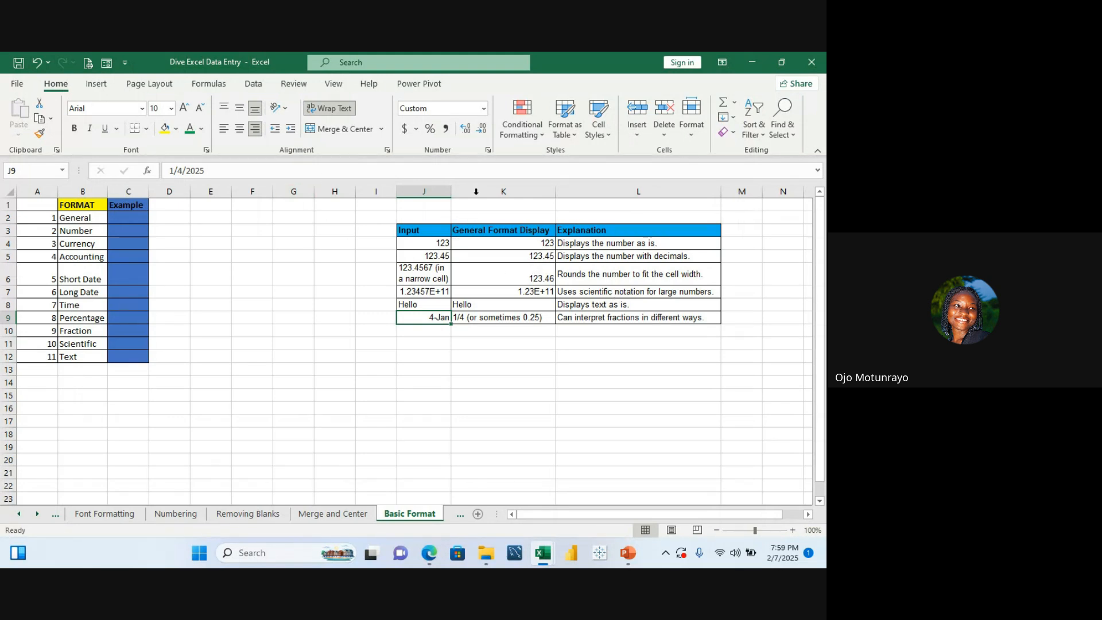
{"action": "left_click", "coordinate": [484, 109]}
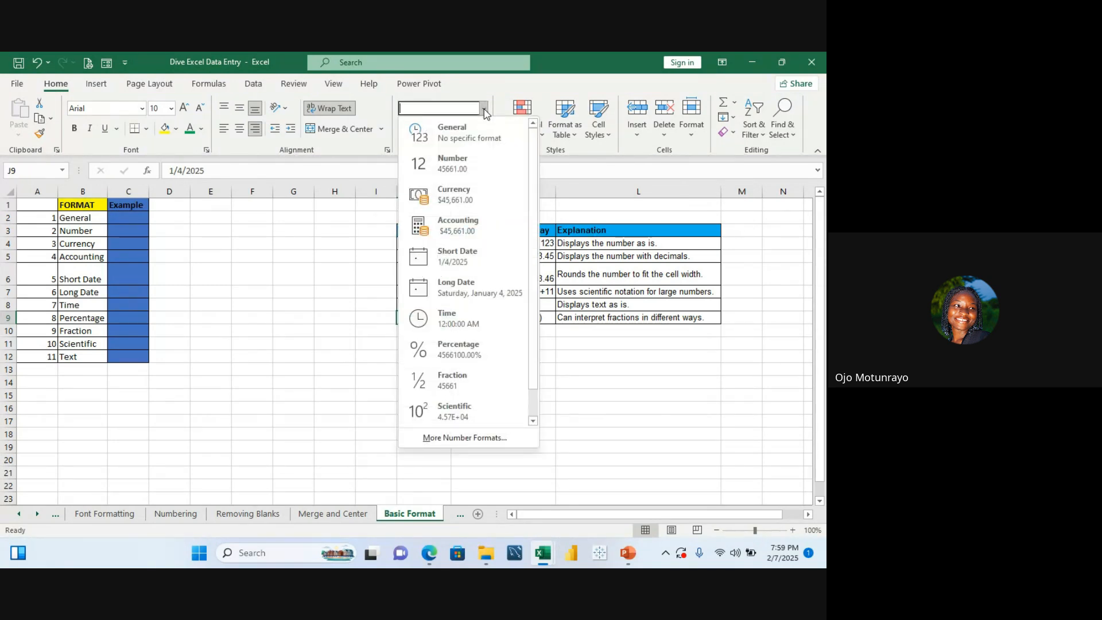
{"action": "left_click", "coordinate": [480, 127]}
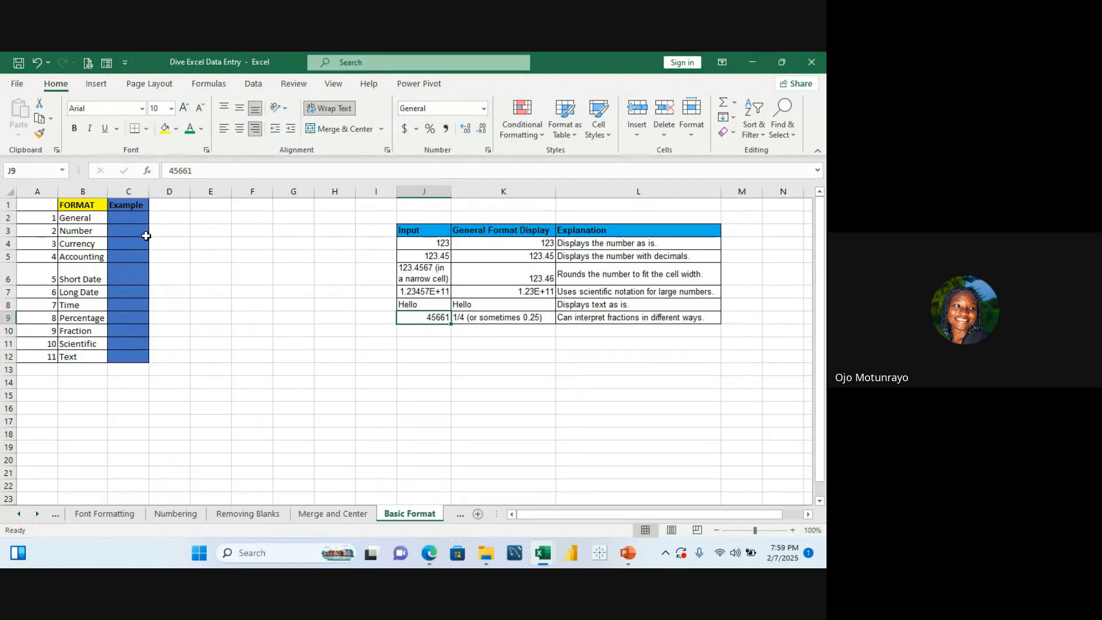
{"action": "left_click", "coordinate": [191, 231]}
{"action": "type", "text": "HJK"}
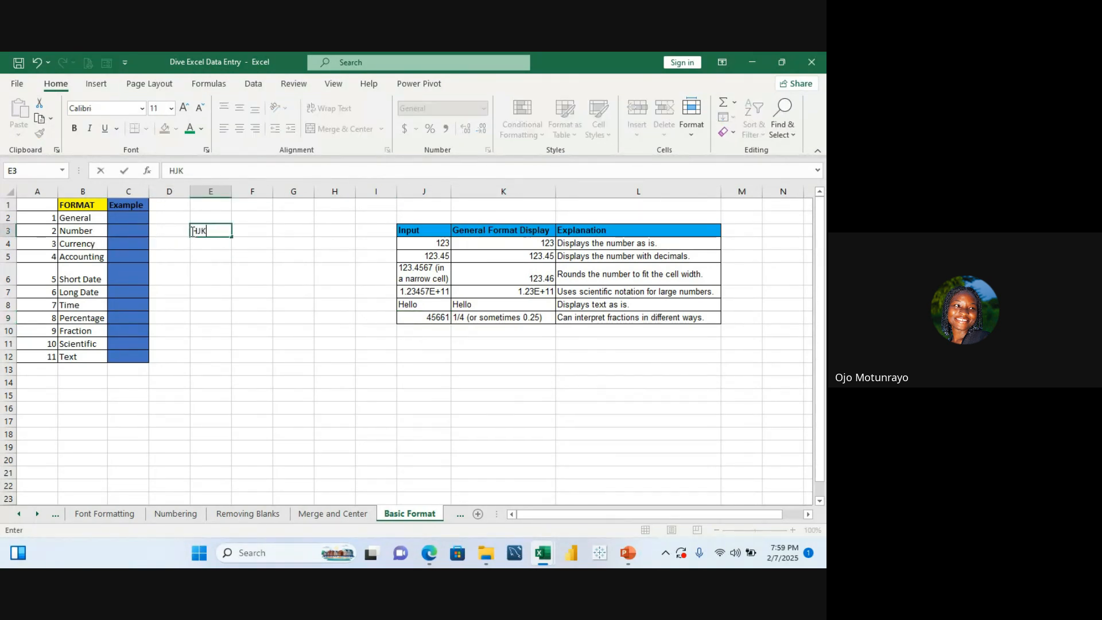
{"action": "key", "text": "BackSpace"}
{"action": "key", "text": "BackSpace"}
{"action": "key", "text": "BackSpace"}
Step: Apply the Currency number format to cell D5
{"action": "left_click", "coordinate": [178, 262]}
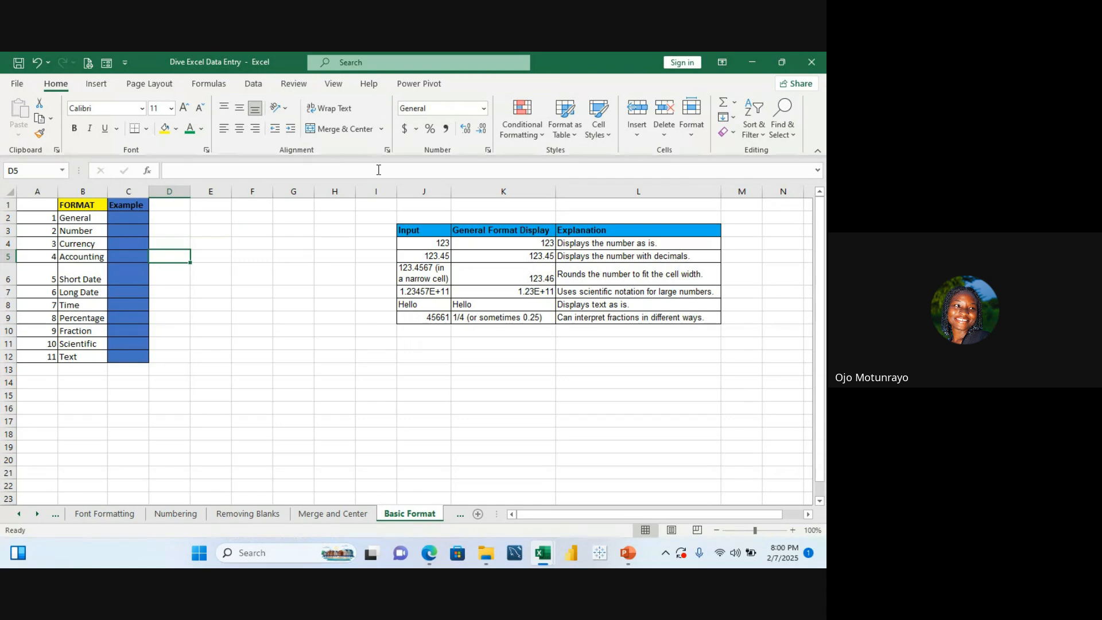
{"action": "left_click", "coordinate": [484, 109]}
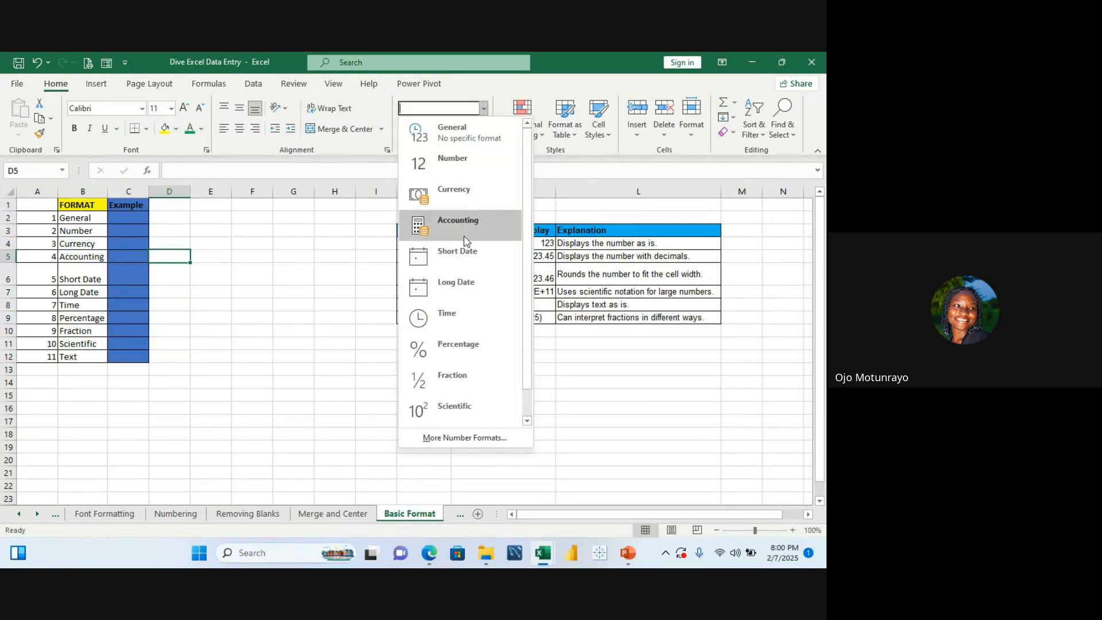
{"action": "left_click", "coordinate": [458, 194]}
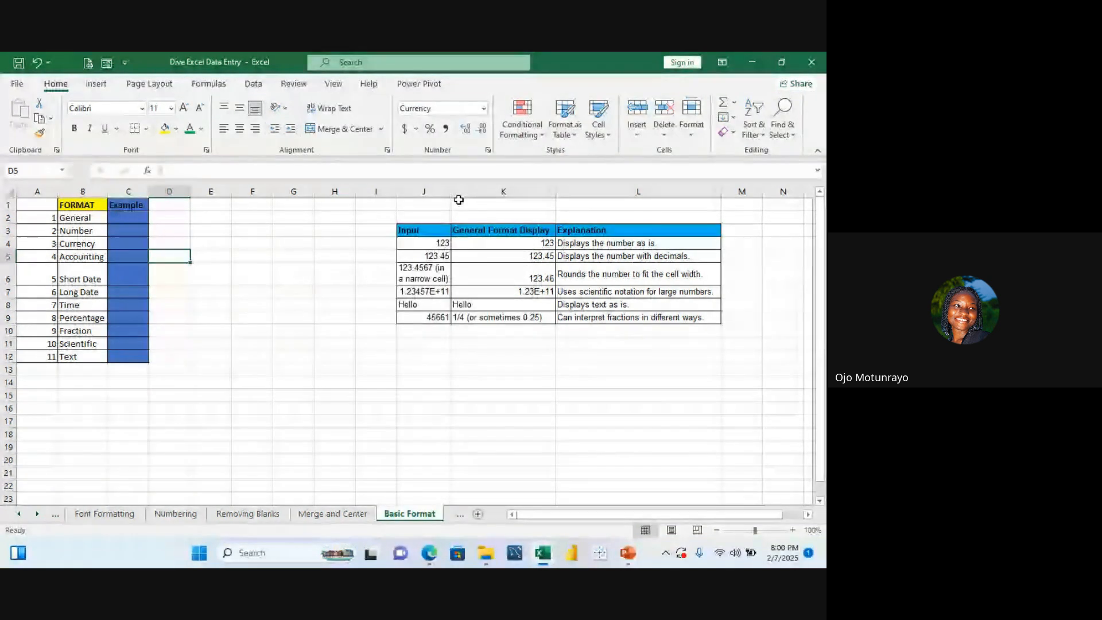
{"action": "left_click", "coordinate": [291, 272]}
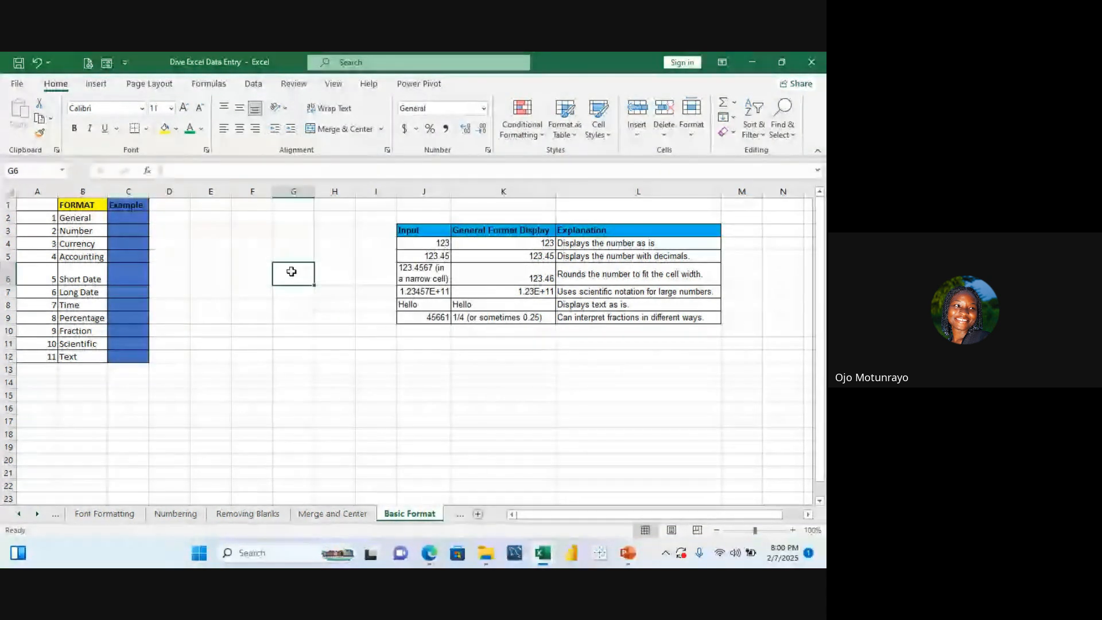
{"action": "type", "text": "GJJJK"}
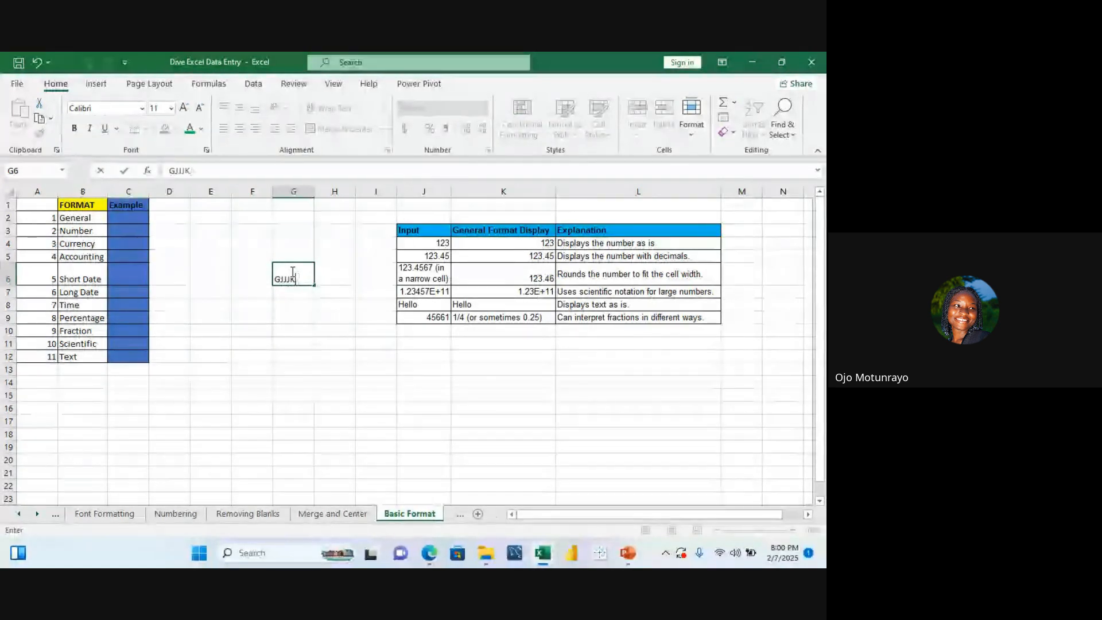
{"action": "key", "text": "BackSpace"}
{"action": "key", "text": "BackSpace"}
{"action": "key", "text": "BackSpace"}
{"action": "key", "text": "BackSpace"}
{"action": "key", "text": "BackSpace"}
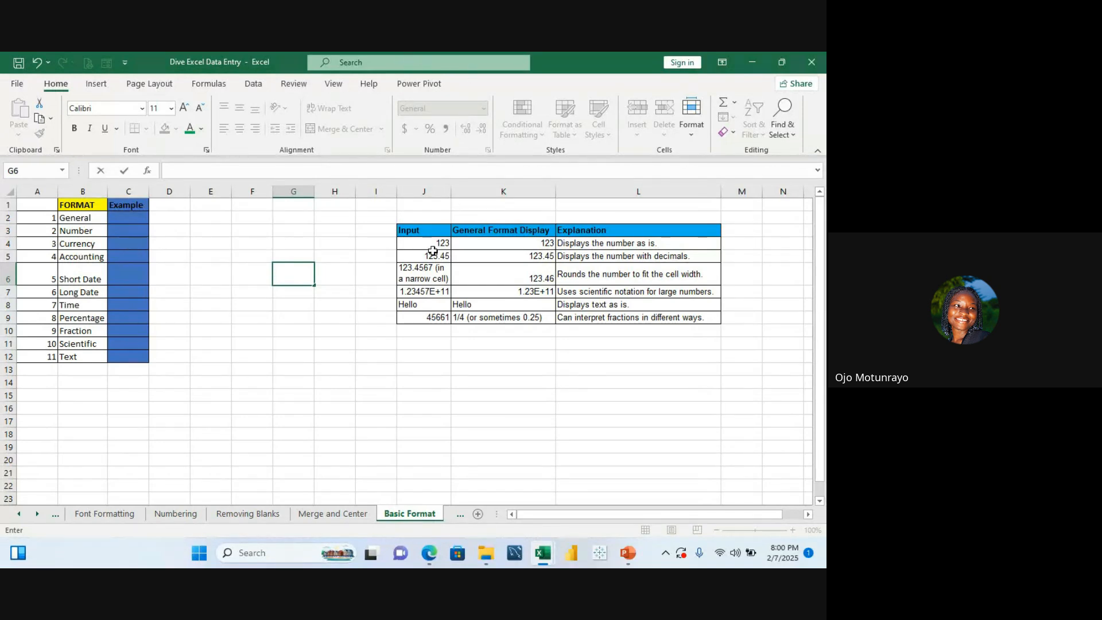
Step: View the accounting currency symbol options for cell I4 without choosing one
{"action": "left_click", "coordinate": [387, 239]}
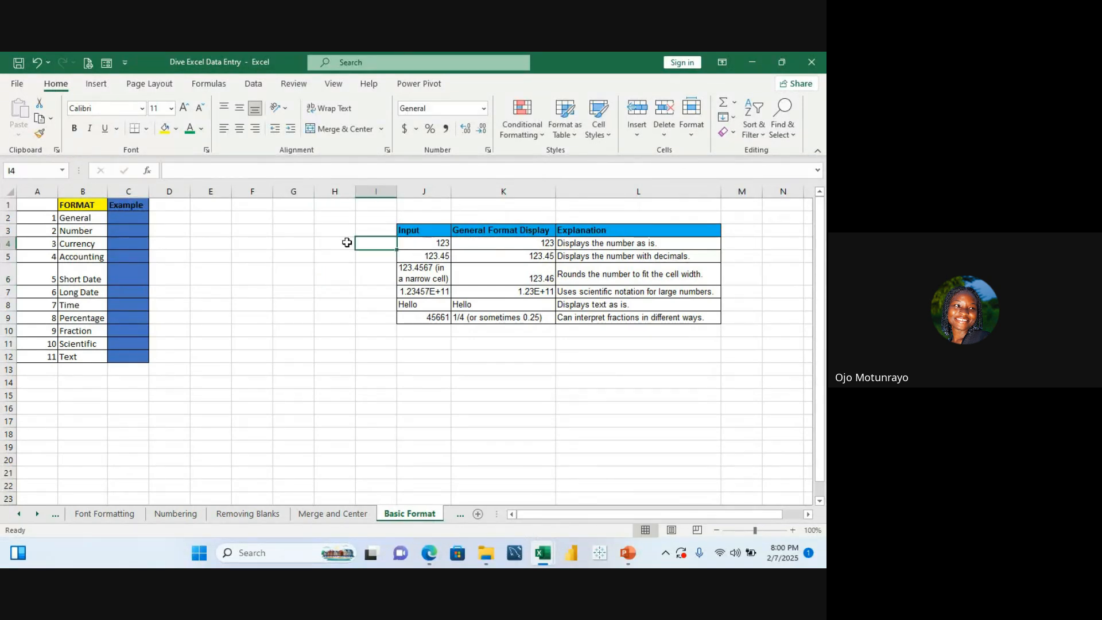
{"action": "left_click", "coordinate": [415, 130]}
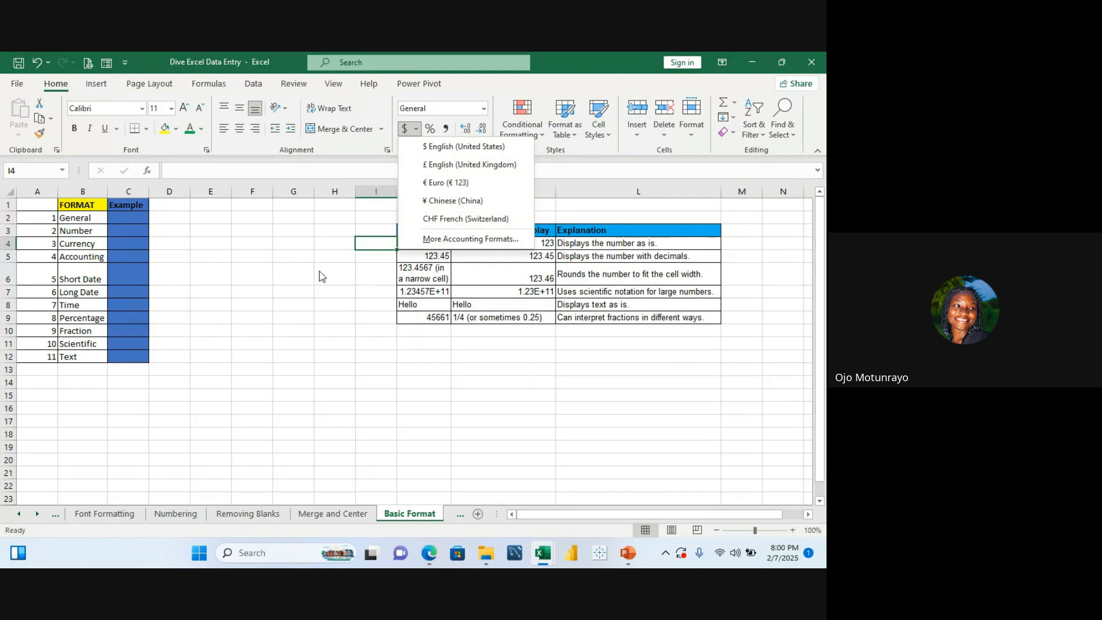
{"action": "left_click", "coordinate": [297, 271]}
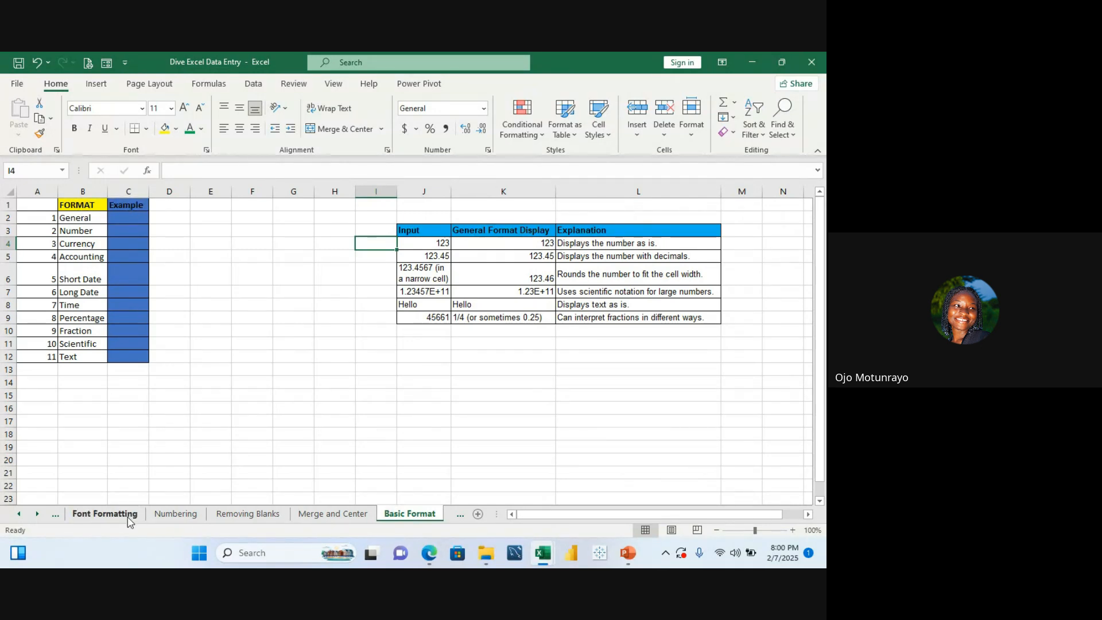
Step: Switch through the Font Formatting worksheet to the Numbering worksheet
{"action": "left_click", "coordinate": [104, 513]}
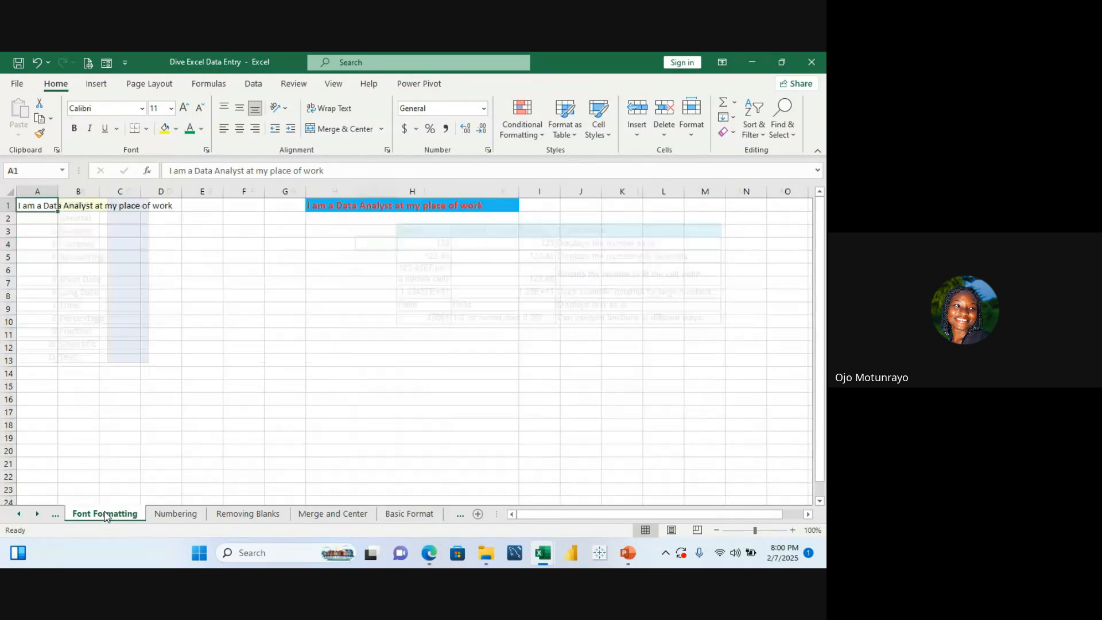
{"action": "left_click", "coordinate": [175, 515]}
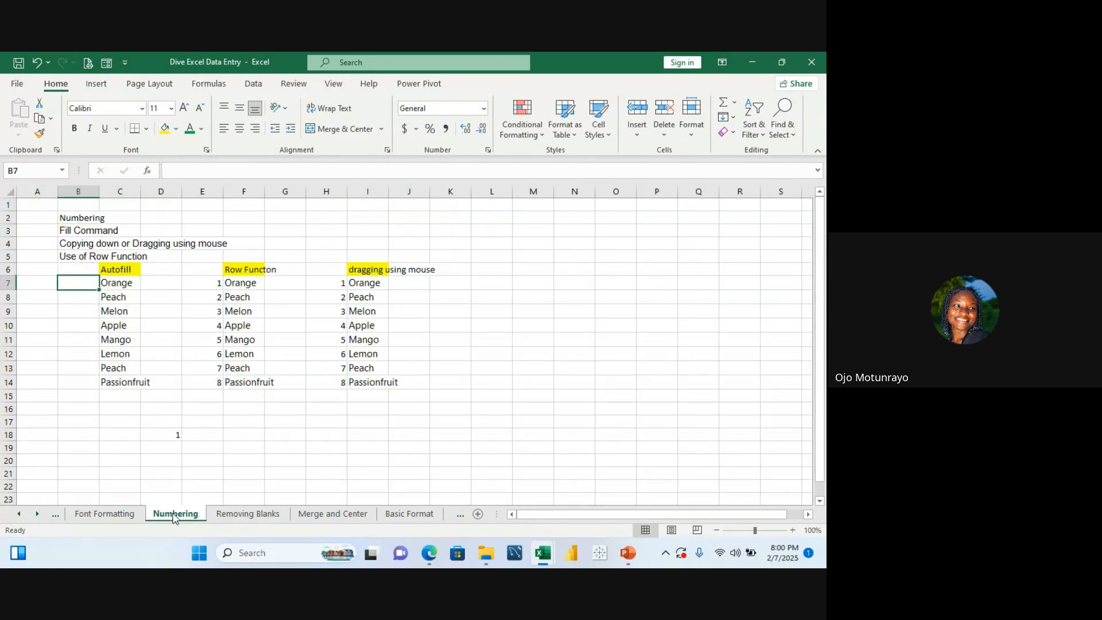
Step: Copy the departmental fees of the first eight students on the data entry sheet
{"action": "left_click", "coordinate": [230, 515]}
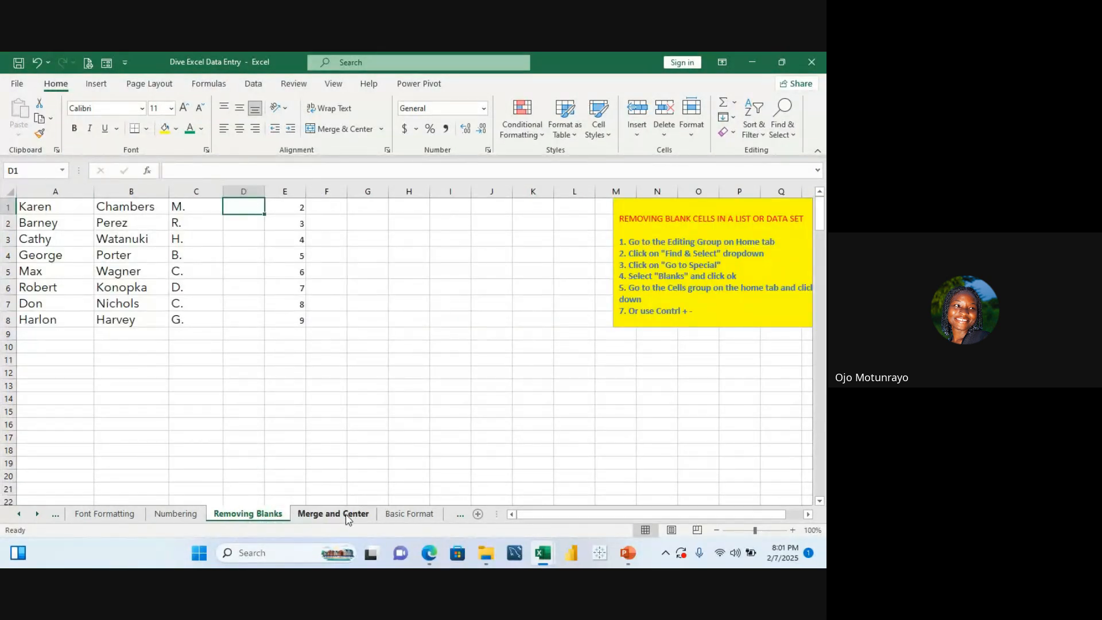
{"action": "left_click", "coordinate": [400, 515]}
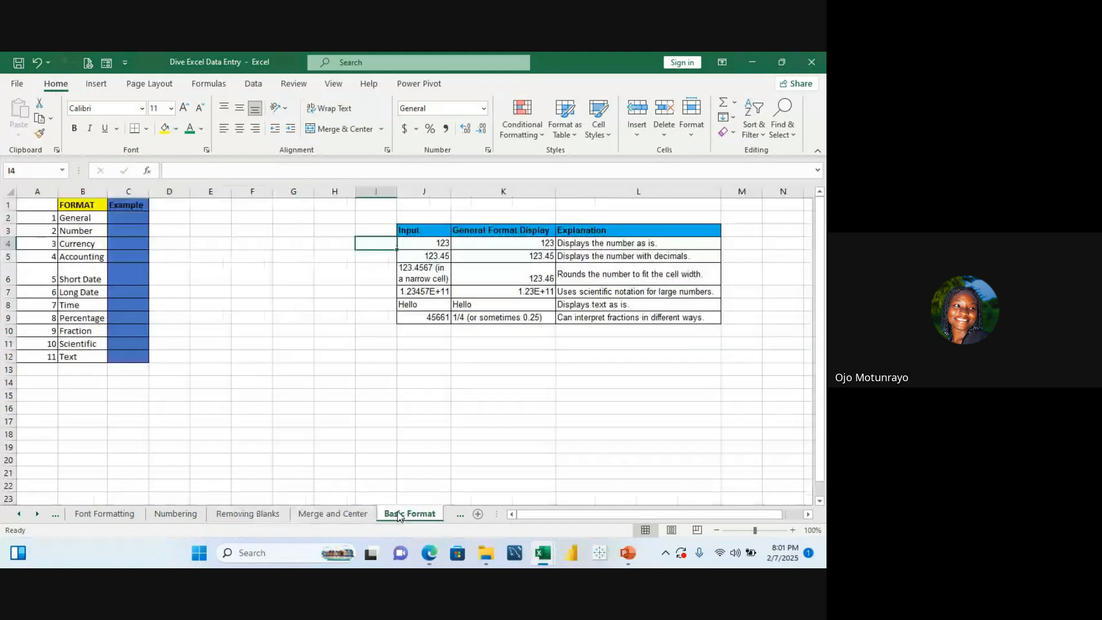
{"action": "left_click", "coordinate": [21, 514]}
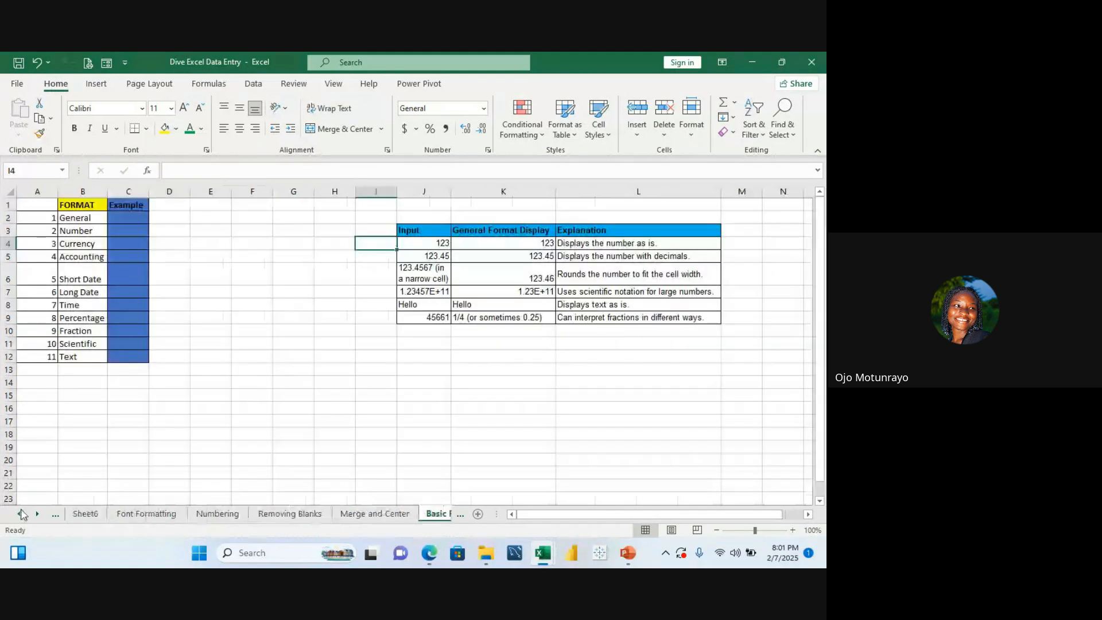
{"action": "left_click", "coordinate": [22, 514]}
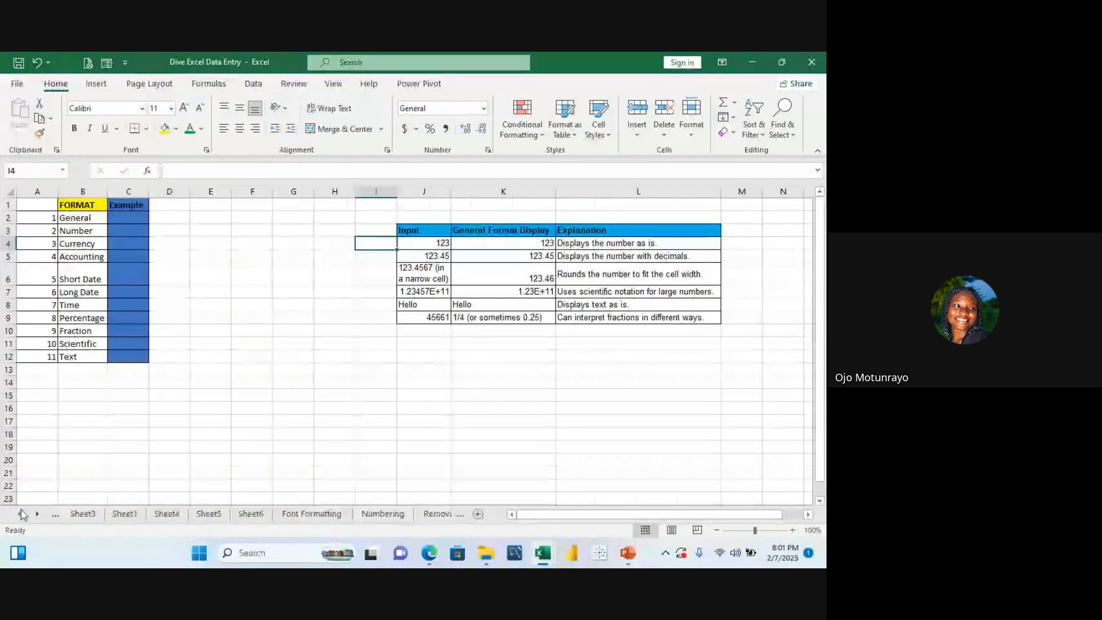
{"action": "left_click", "coordinate": [22, 514]}
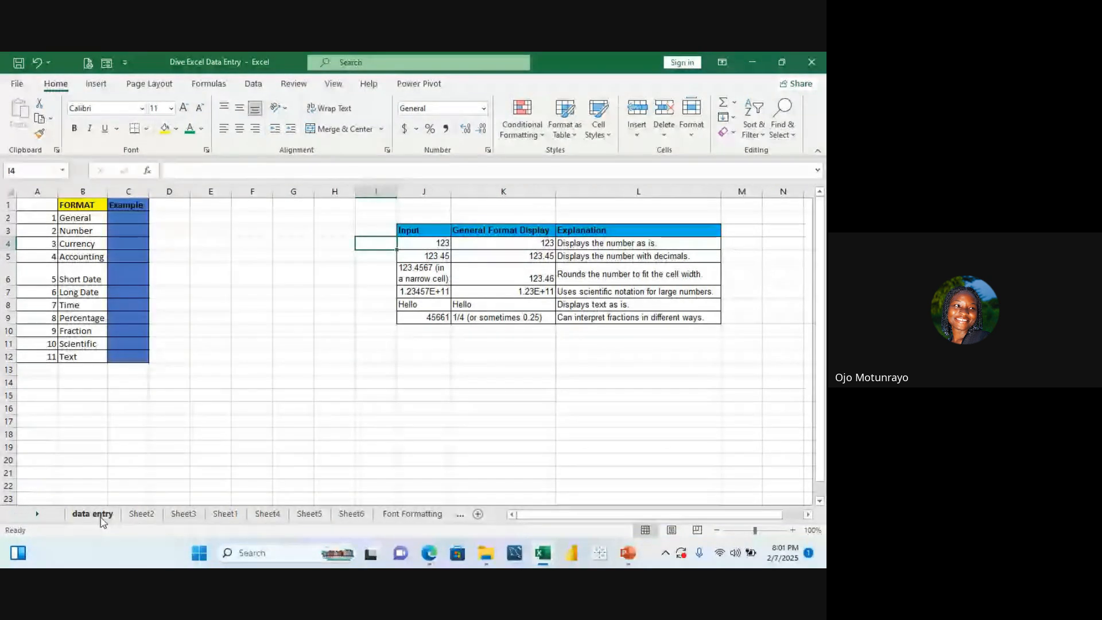
{"action": "left_click", "coordinate": [101, 514]}
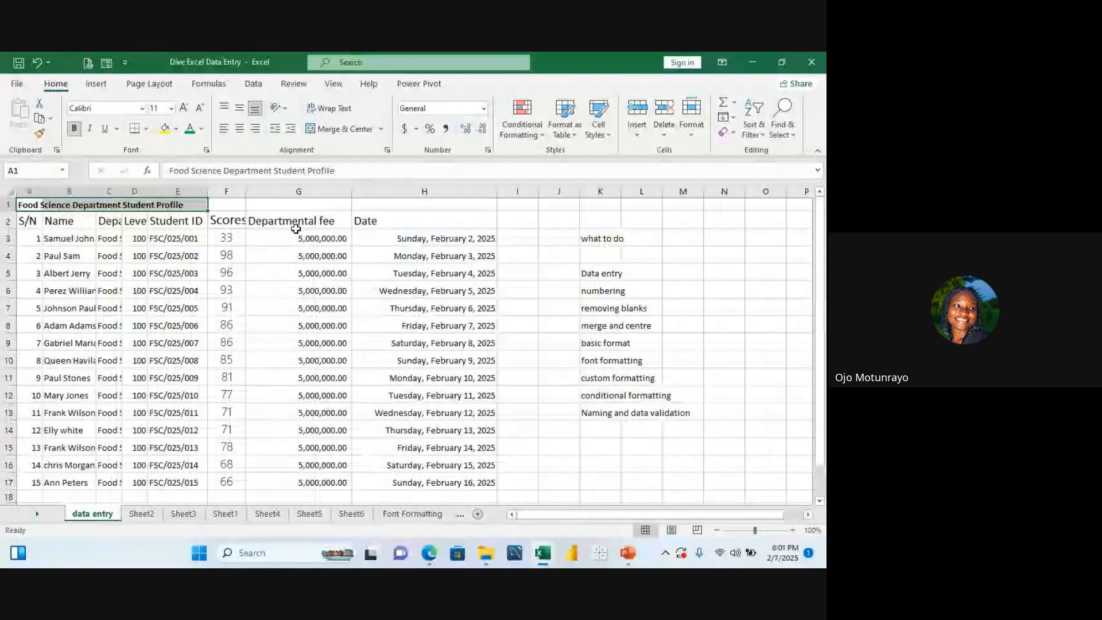
{"action": "left_click_drag", "start_coordinate": [304, 237], "coordinate": [323, 368]}
{"action": "key", "text": "ctrl+c"}
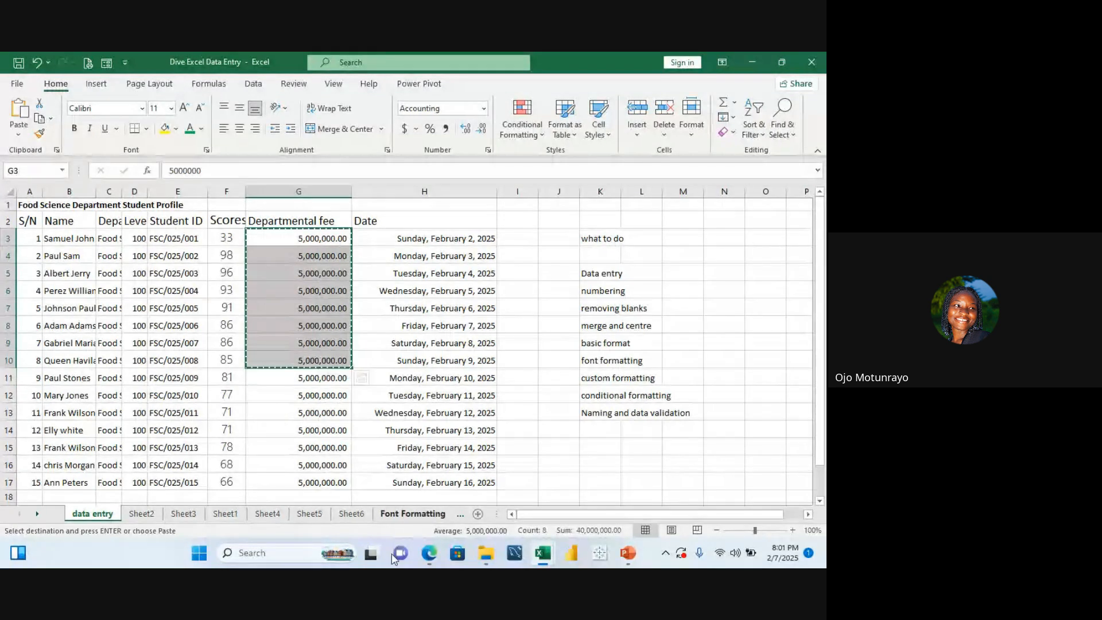
Step: Paste the copied fees into column E of Sheet1 starting at cell E2
{"action": "left_click", "coordinate": [225, 515]}
{"action": "left_click", "coordinate": [230, 219]}
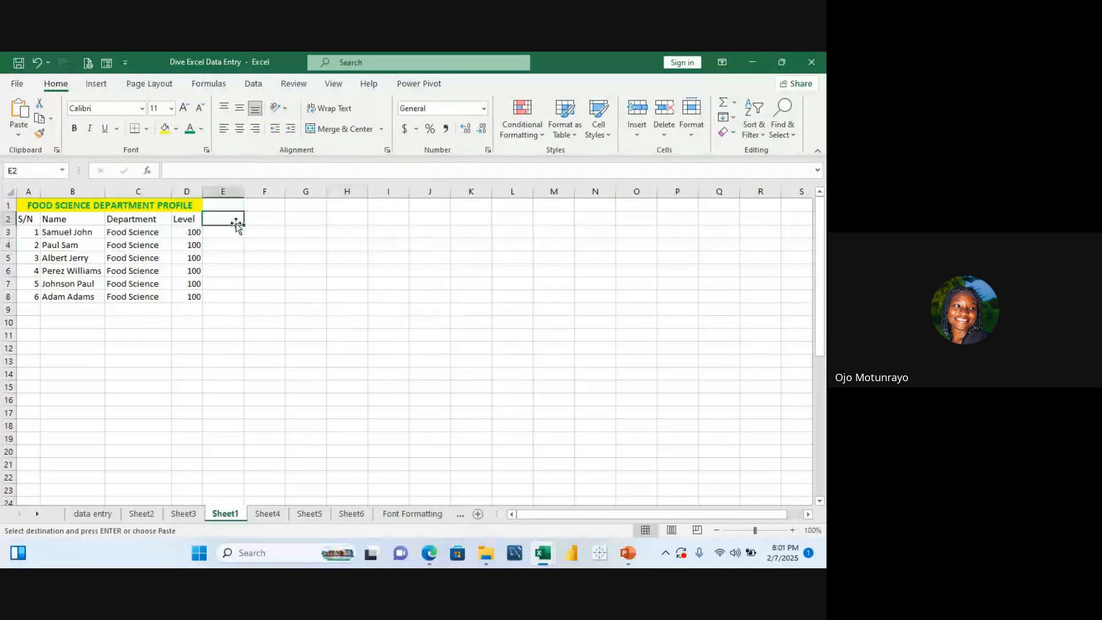
{"action": "key", "text": "ctrl+v"}
{"action": "left_click", "coordinate": [313, 230]}
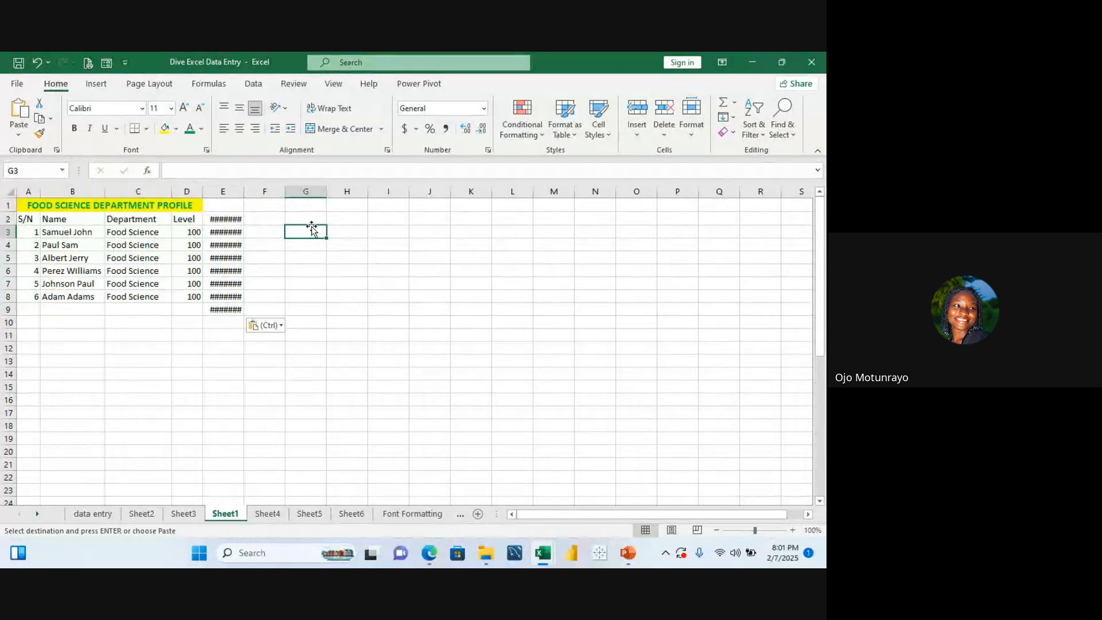
Step: Enter 5,000,0000 in cell H4
{"action": "scroll", "coordinate": [253, 342], "scroll_direction": "down", "scroll_amount": 1}
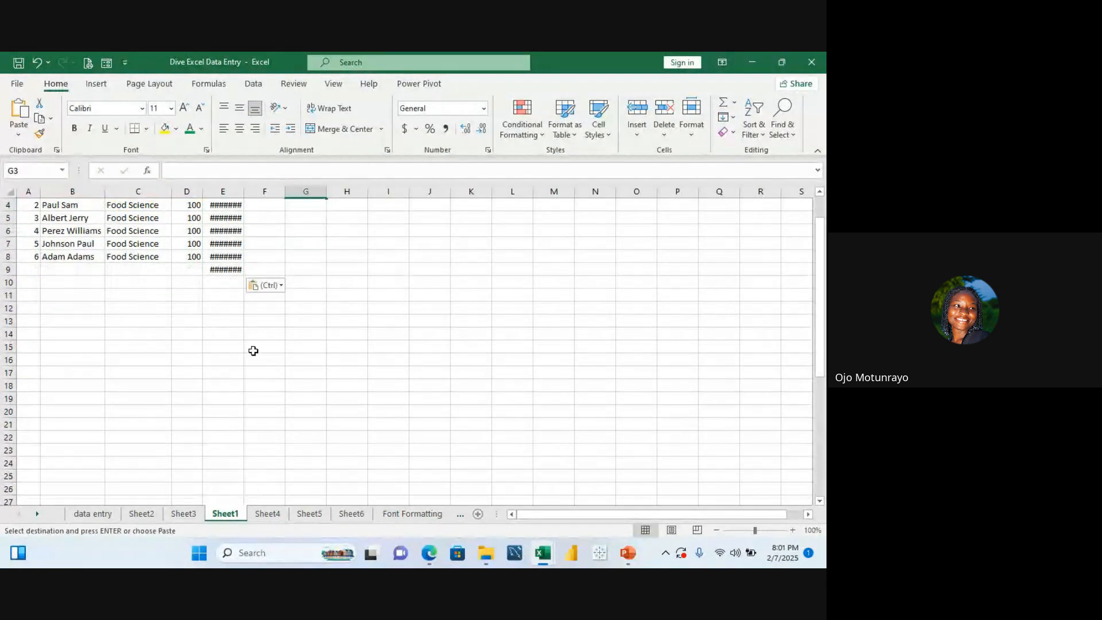
{"action": "left_click", "coordinate": [269, 262]}
{"action": "key", "text": "Up"}
{"action": "key", "text": "Up"}
{"action": "key", "text": "Up"}
{"action": "key", "text": "Up"}
{"action": "key", "text": "Up"}
{"action": "key", "text": "Up"}
{"action": "key", "text": "Up"}
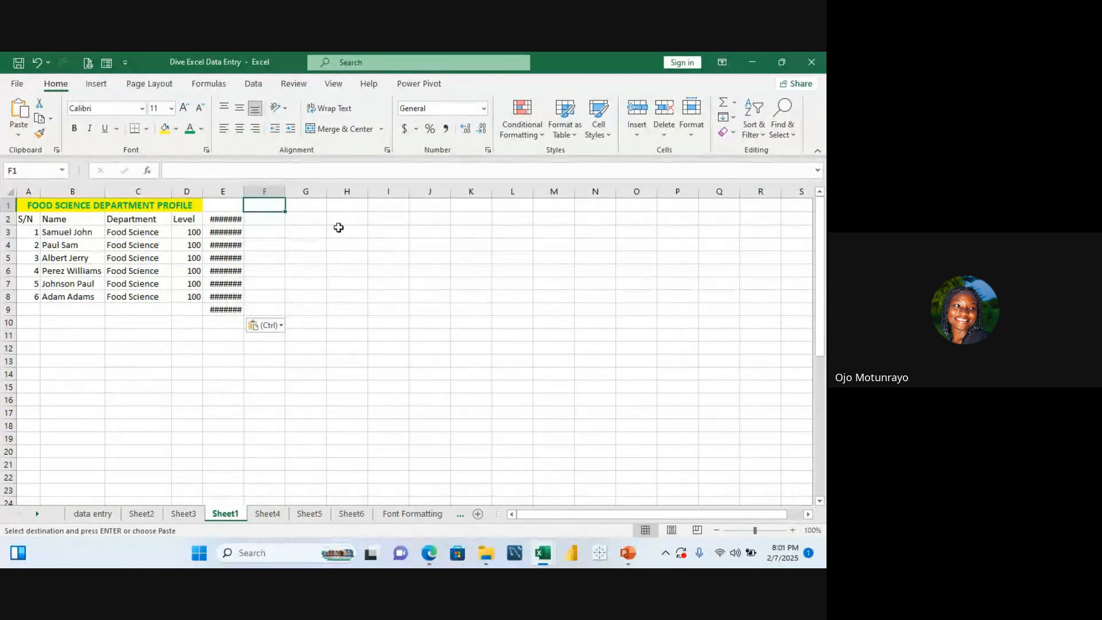
{"action": "left_click", "coordinate": [336, 244]}
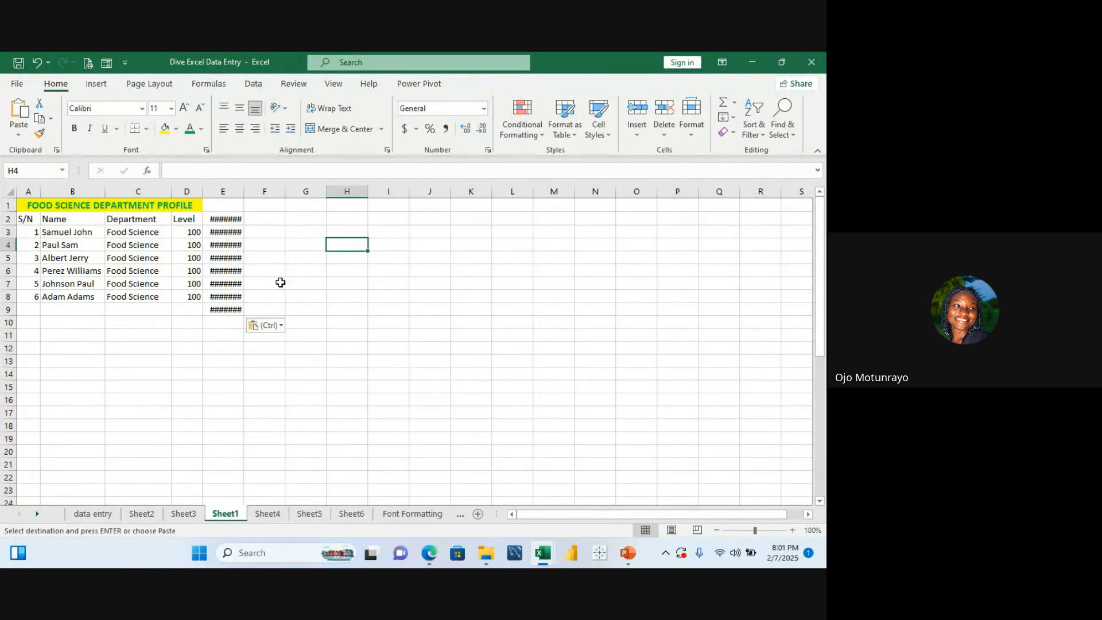
{"action": "type", "text": "5,000"}
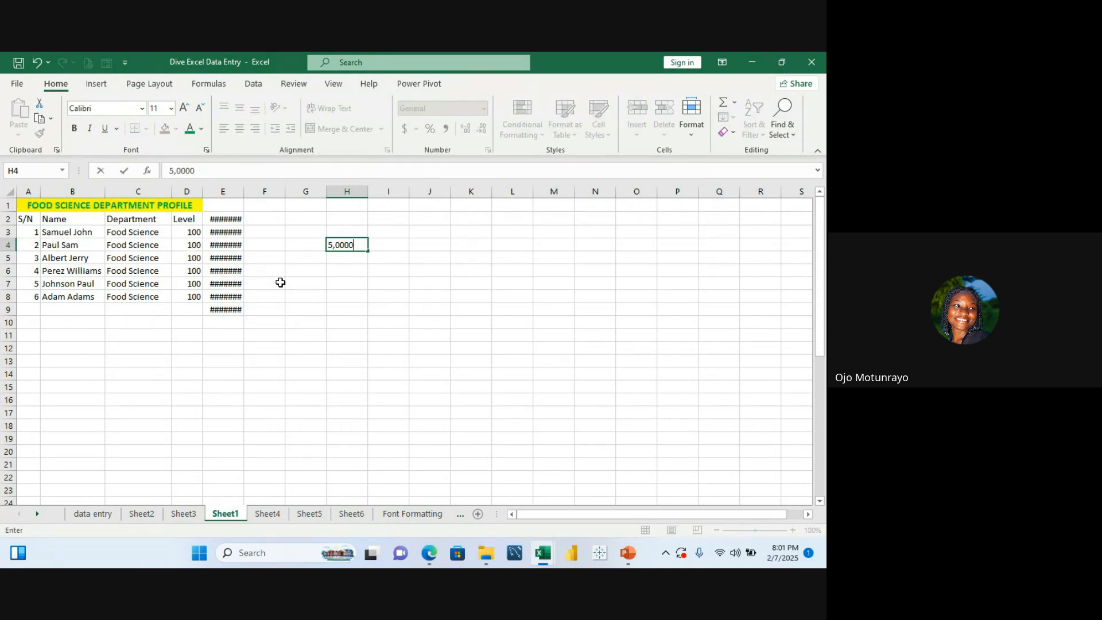
{"action": "type", "text": ",0"}
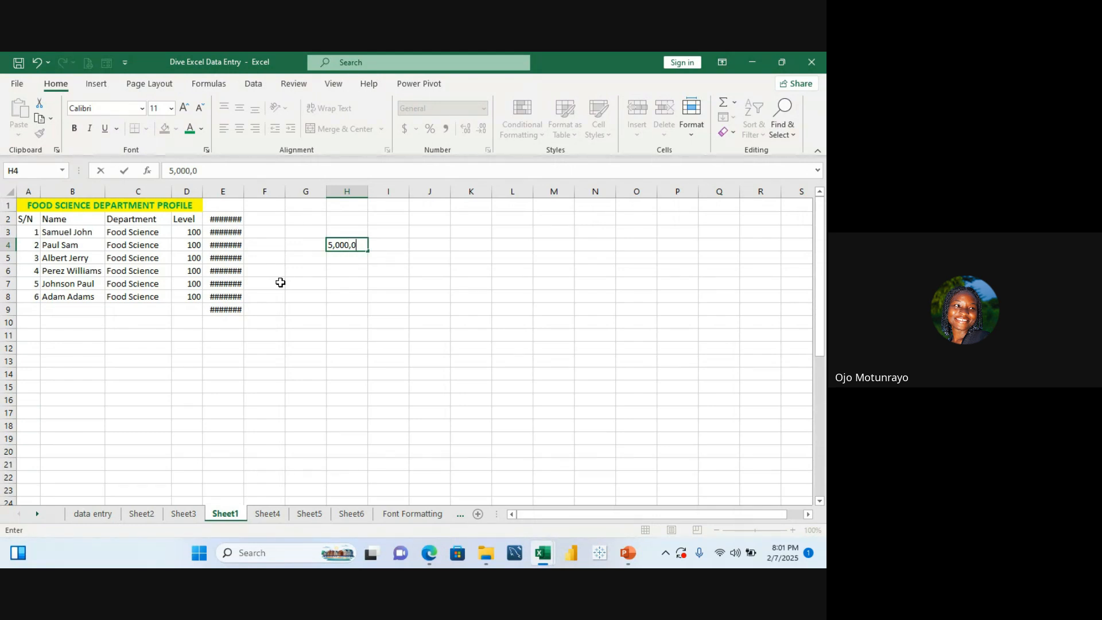
{"action": "type", "text": "000"}
{"action": "left_click", "coordinate": [369, 267]}
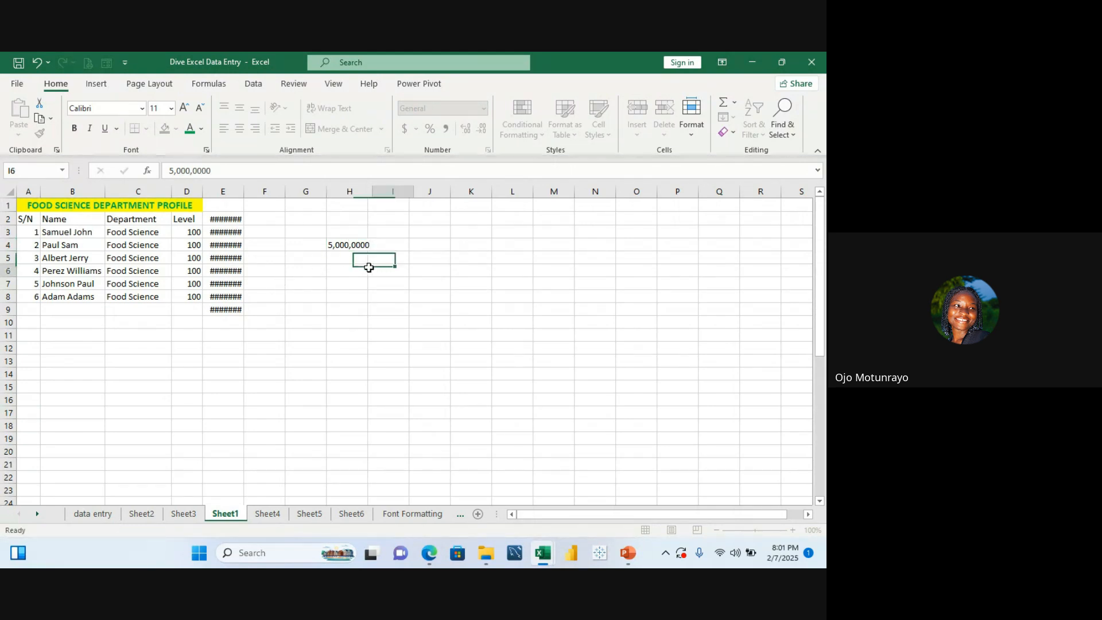
Step: Widen column E so the pasted fees display fully
{"action": "left_click", "coordinate": [347, 245]}
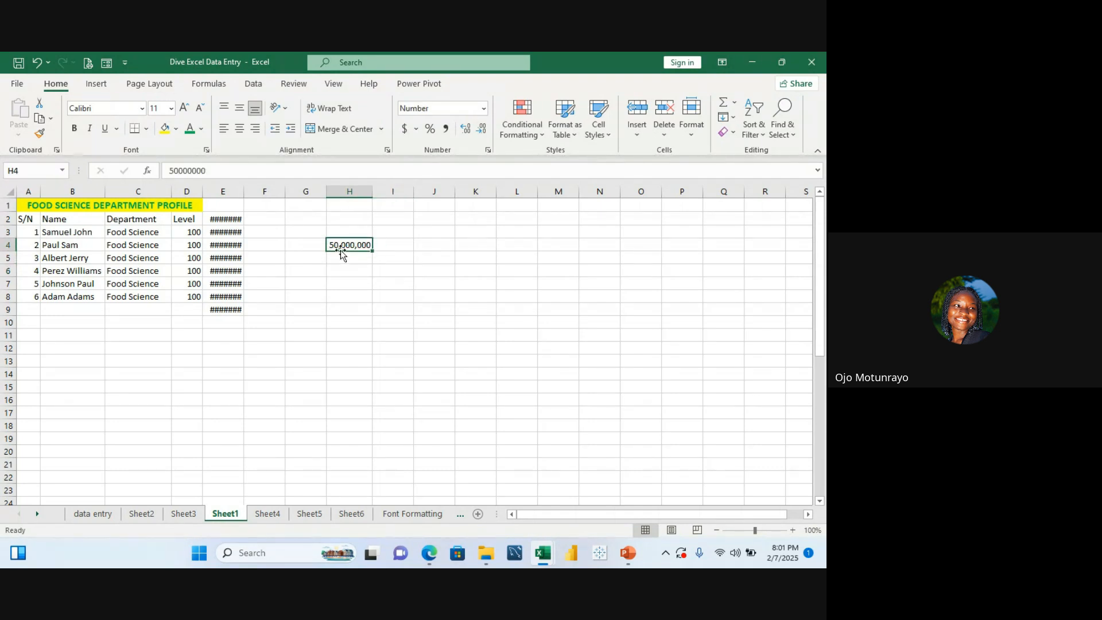
{"action": "left_click", "coordinate": [232, 217]}
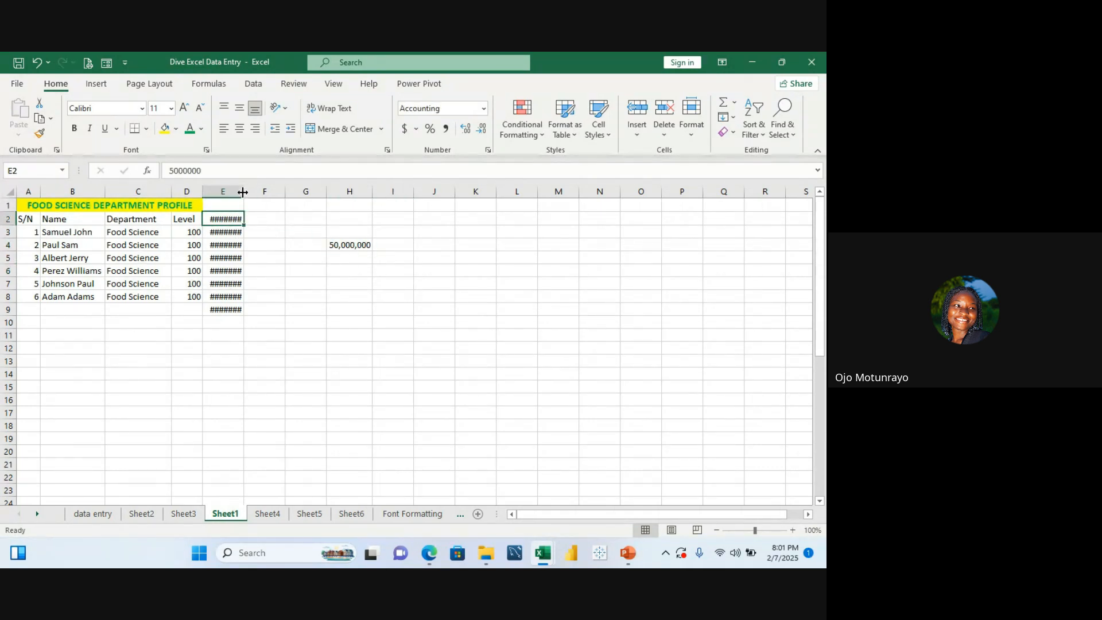
{"action": "left_click_drag", "start_coordinate": [243, 193], "coordinate": [268, 194]}
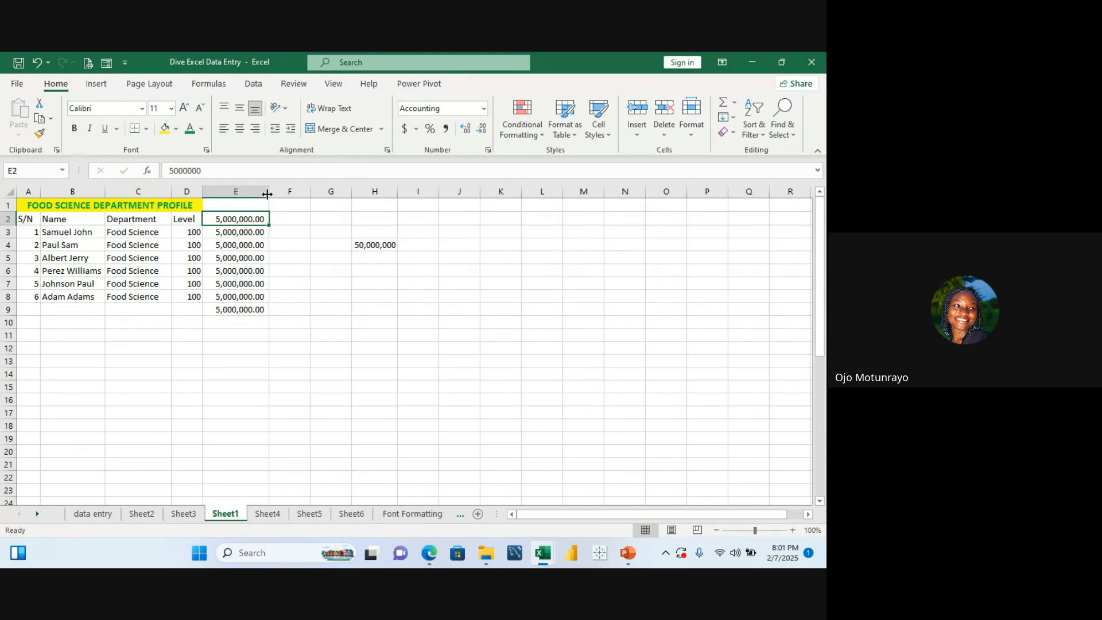
Step: Delete the value in cell H4 and undo the deletion
{"action": "left_click", "coordinate": [314, 248]}
{"action": "left_click", "coordinate": [377, 245]}
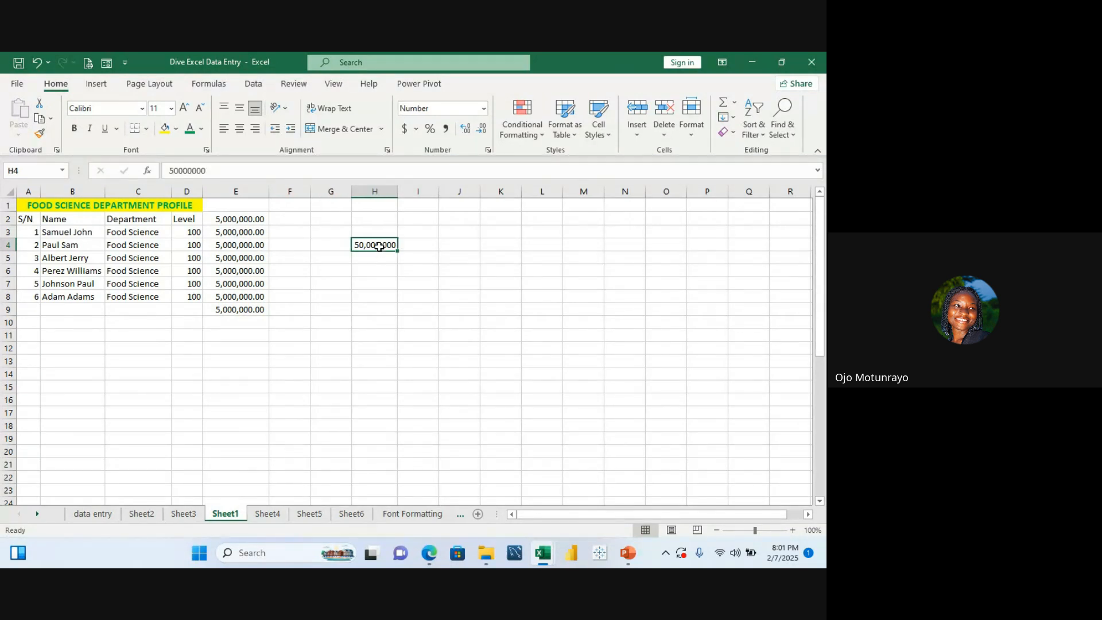
{"action": "key", "text": "Delete"}
{"action": "key", "text": "ctrl+z"}
Step: Narrow column E and widen it again to fit the fees
{"action": "left_click_drag", "start_coordinate": [268, 193], "coordinate": [255, 193]}
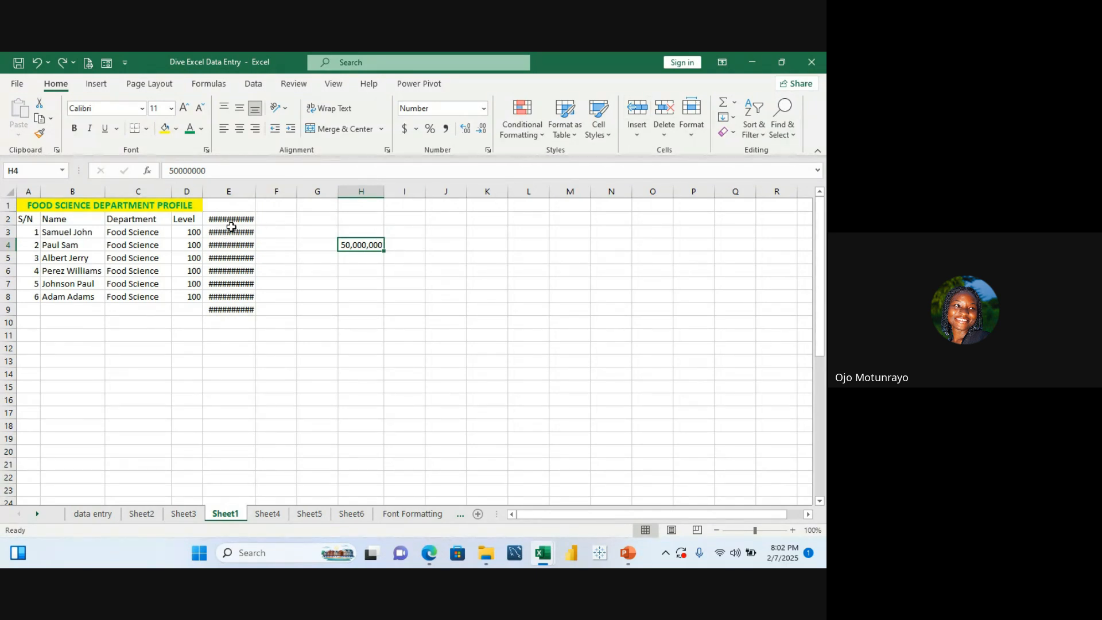
{"action": "left_click_drag", "start_coordinate": [256, 197], "coordinate": [271, 198]}
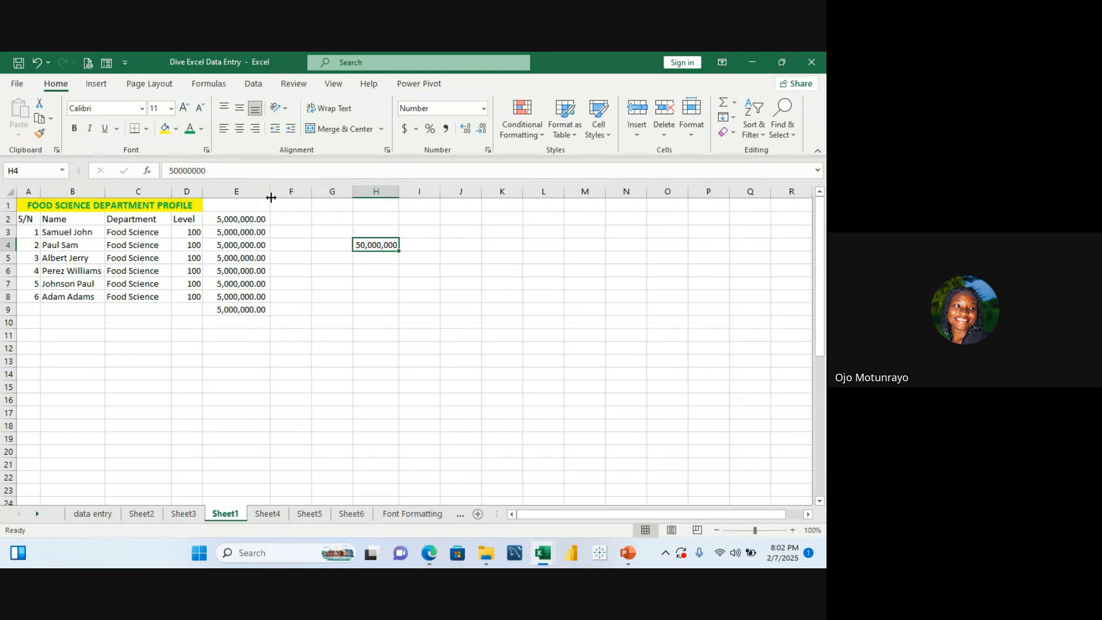
{"action": "left_click", "coordinate": [245, 220]}
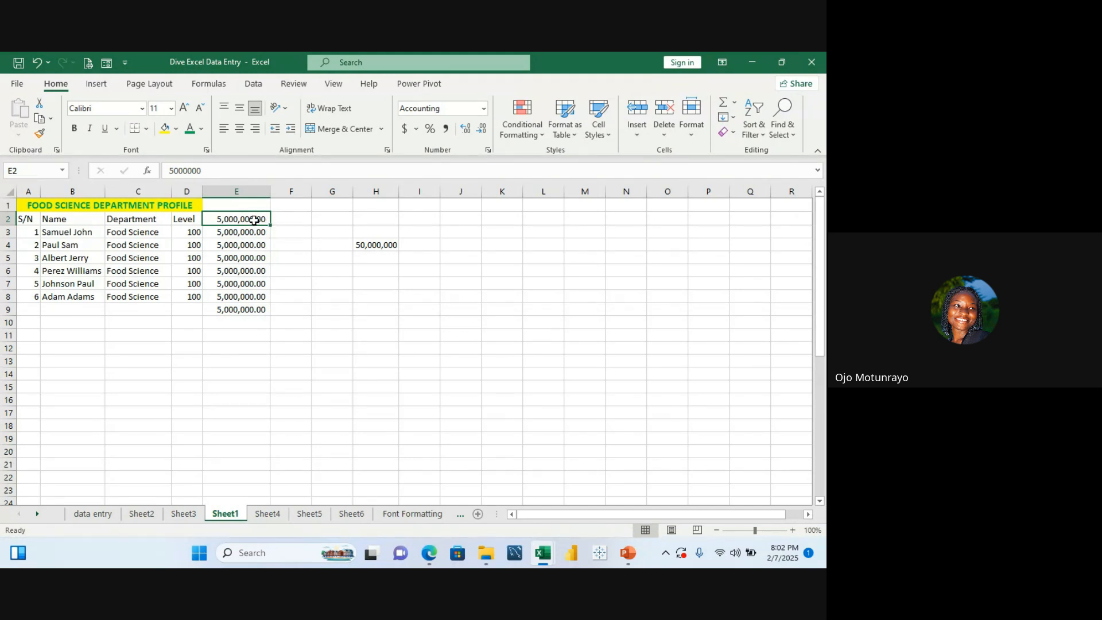
Step: Open the number format list for the fees in E2:E8 without choosing a format
{"action": "left_click_drag", "start_coordinate": [256, 219], "coordinate": [251, 297]}
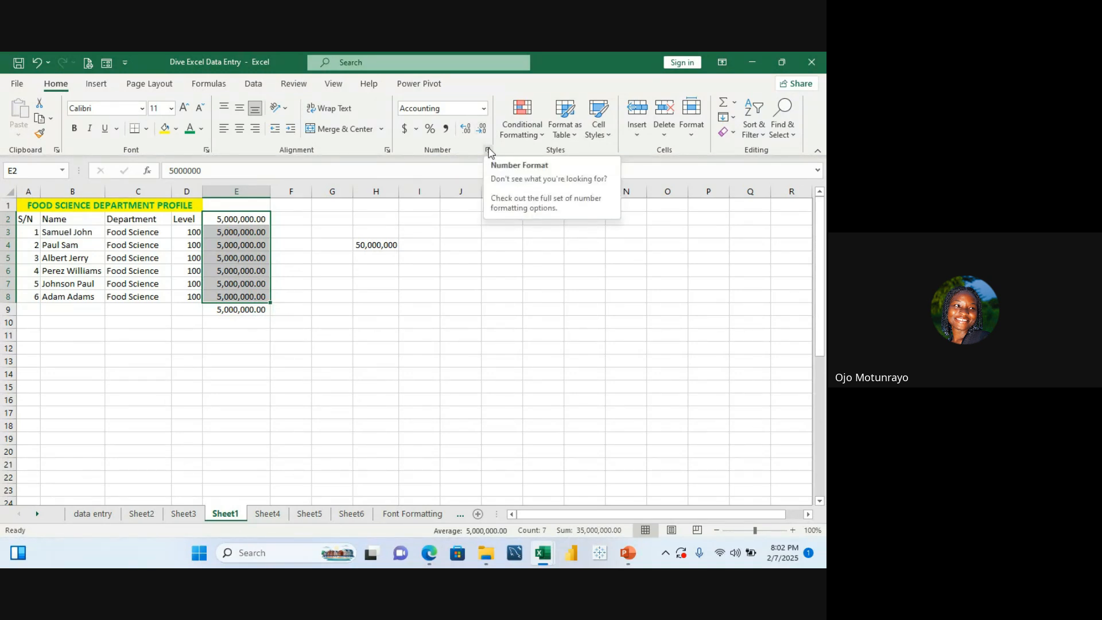
{"action": "left_click", "coordinate": [484, 109]}
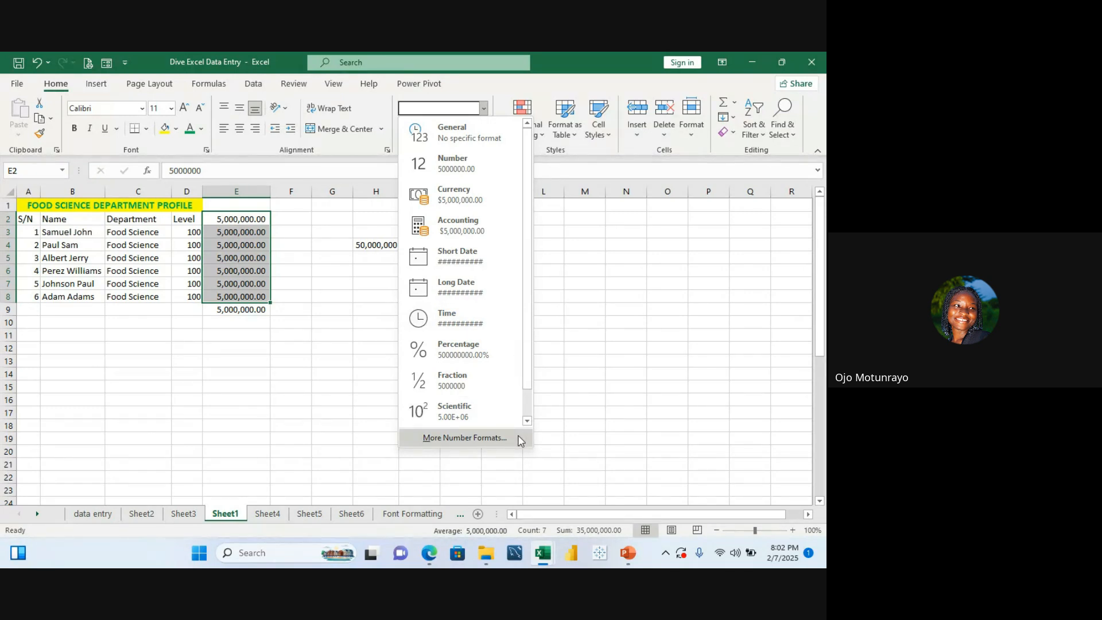
{"action": "left_click", "coordinate": [655, 323]}
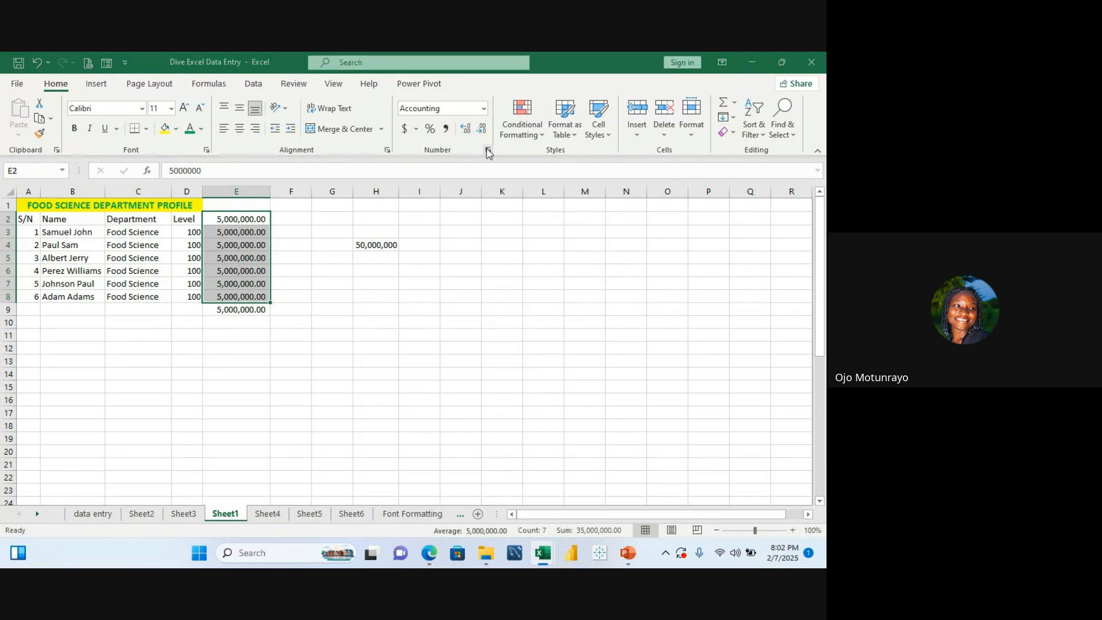
Step: Browse the Number, Alignment, Font and Border tabs of the Format Cells dialog, then close it
{"action": "left_click", "coordinate": [488, 151]}
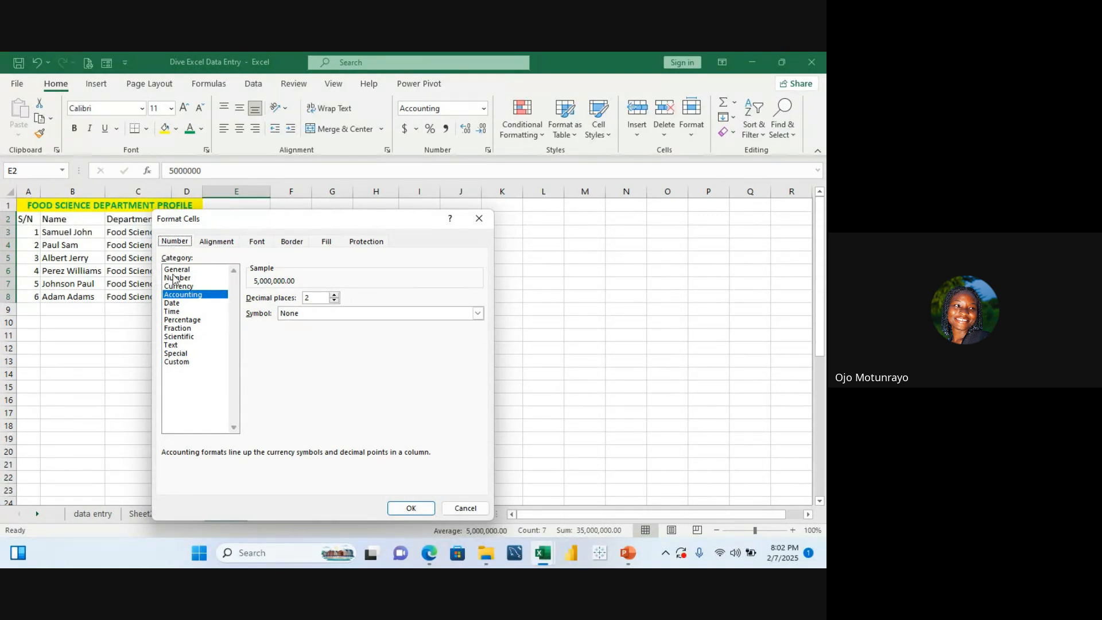
{"action": "left_click", "coordinate": [215, 243]}
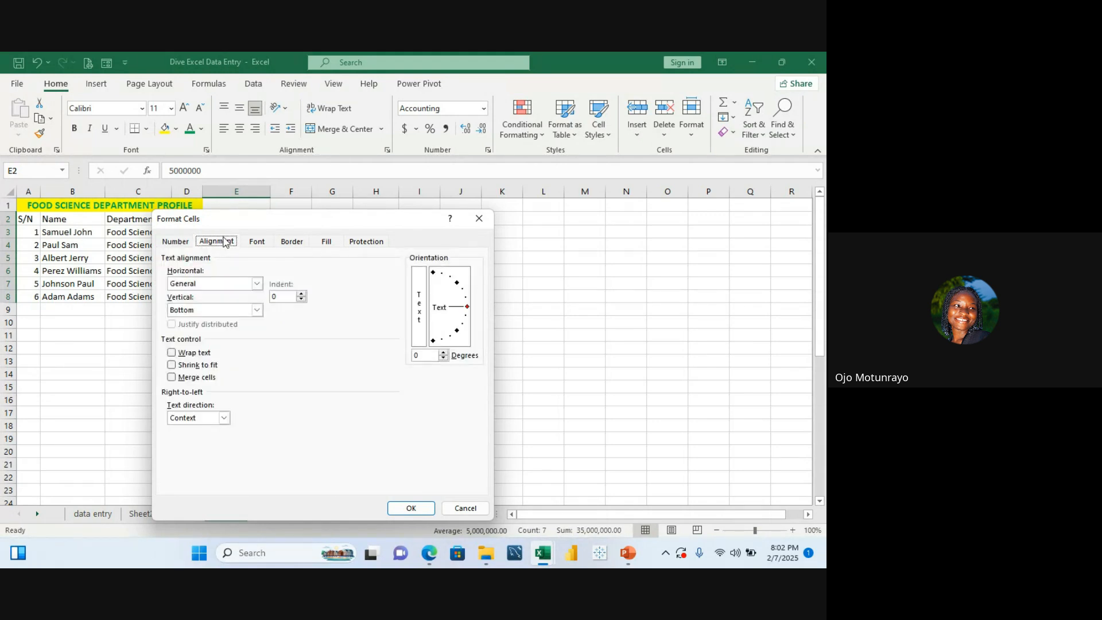
{"action": "left_click", "coordinate": [257, 243]}
{"action": "left_click", "coordinate": [292, 244]}
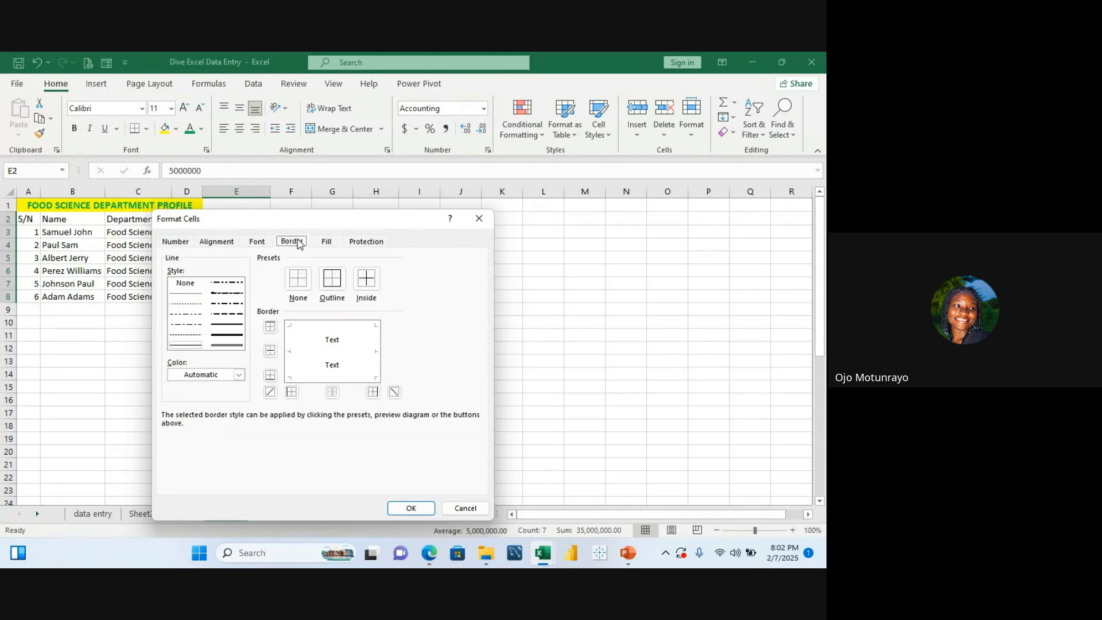
{"action": "left_click", "coordinate": [176, 243]}
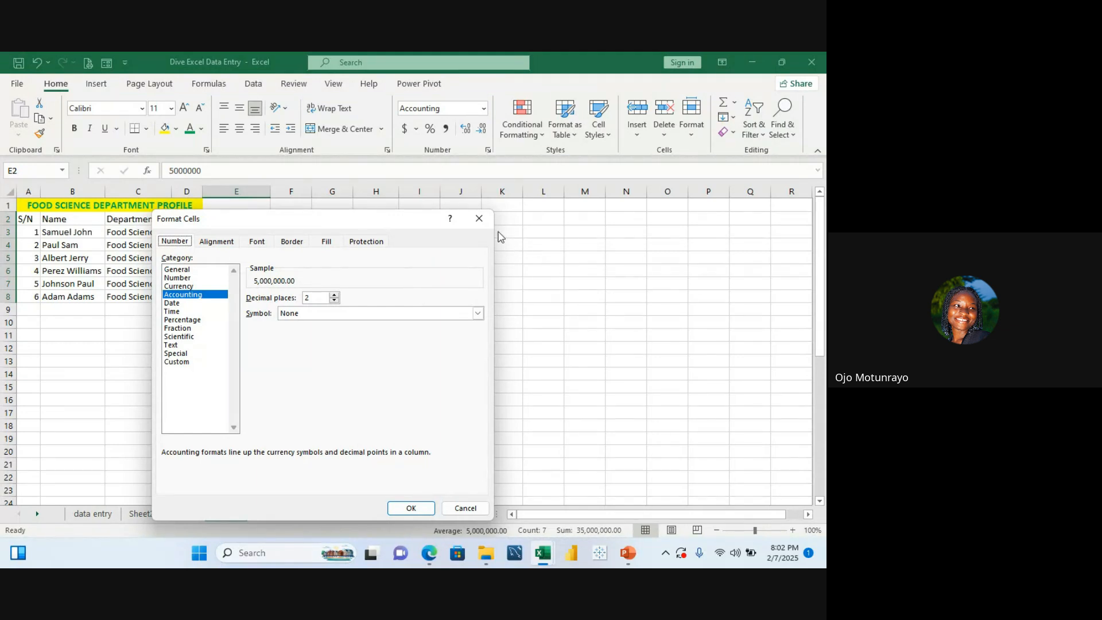
{"action": "left_click", "coordinate": [480, 218]}
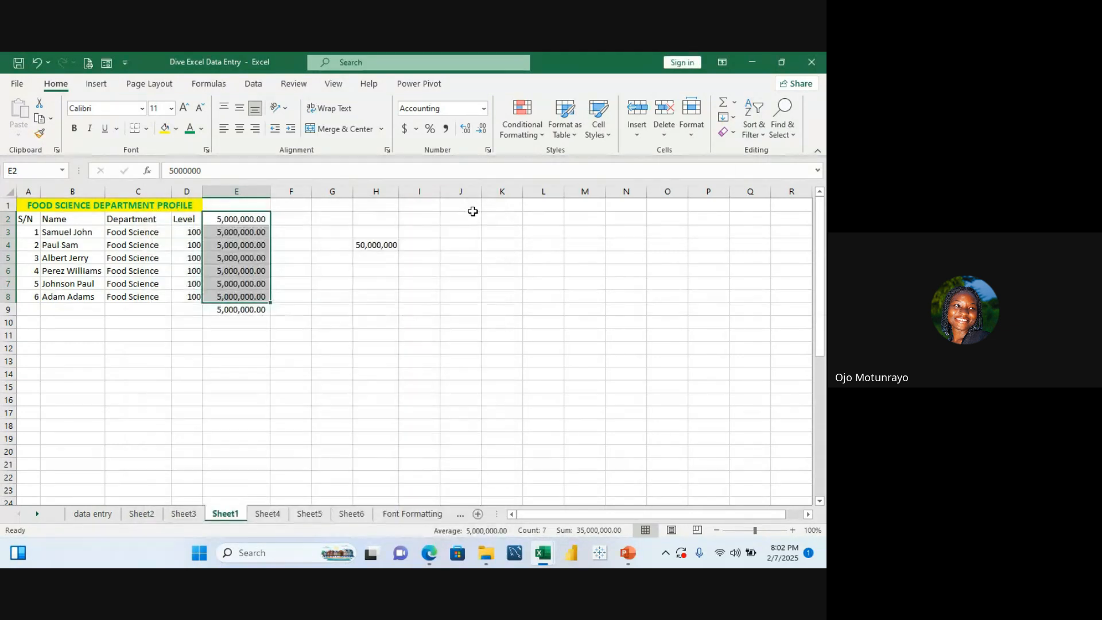
Step: Clear the extra fee pasted into cell E9
{"action": "left_click", "coordinate": [320, 244]}
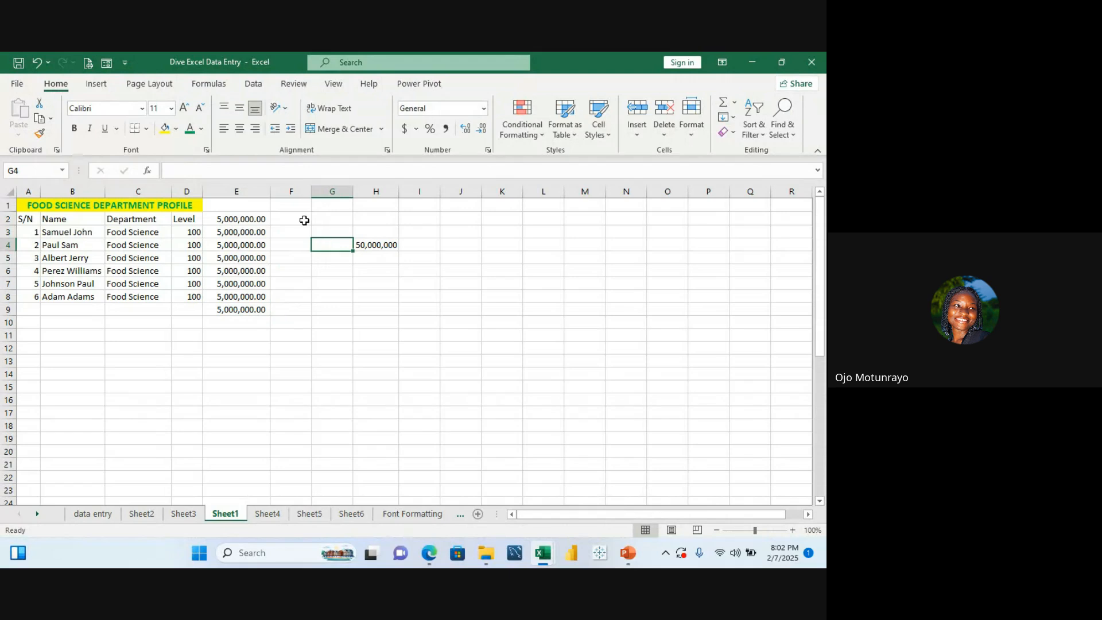
{"action": "left_click", "coordinate": [246, 314]}
{"action": "key", "text": "Delete"}
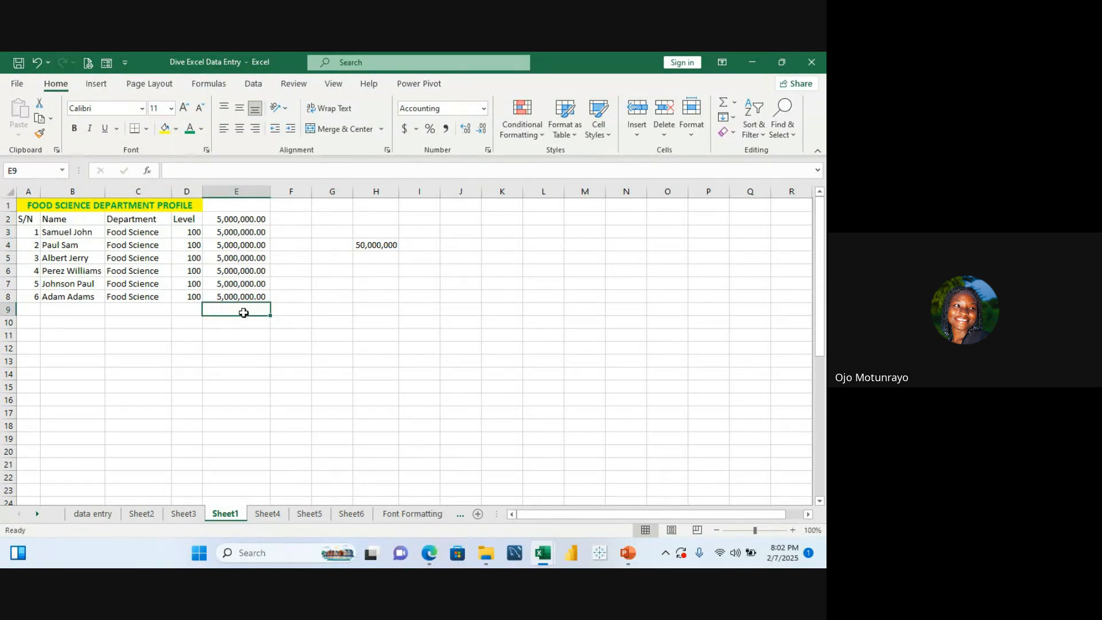
Step: Select the fees in E2:E8 and open the Format Cells dialog, closing it again twice
{"action": "left_click", "coordinate": [262, 218]}
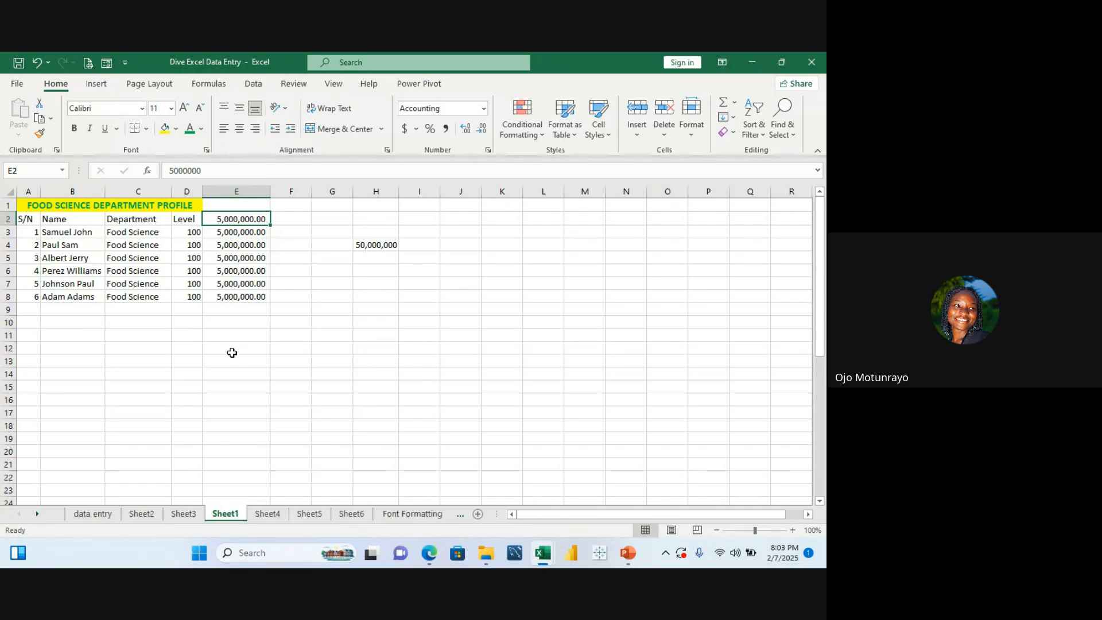
{"action": "left_click_drag", "start_coordinate": [257, 221], "coordinate": [255, 294]}
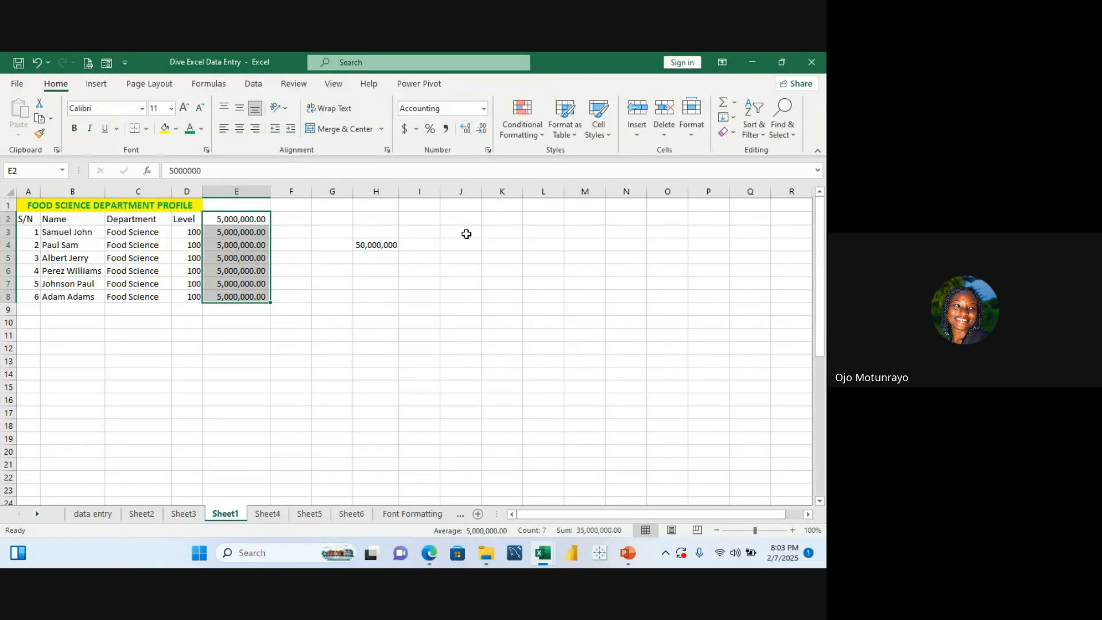
{"action": "key", "text": "ctrl+1"}
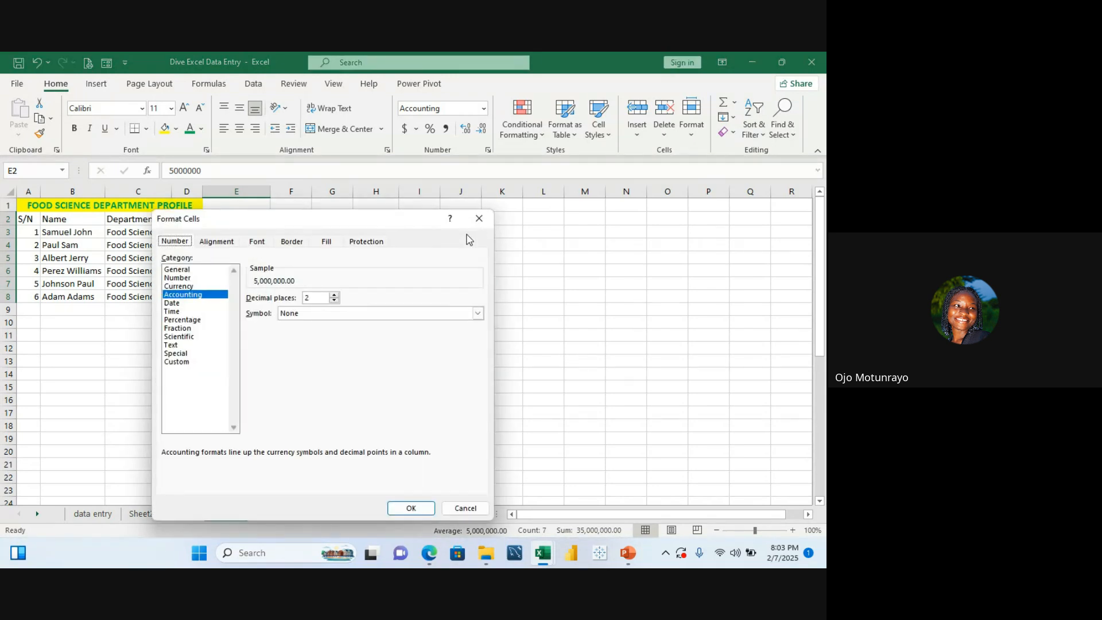
{"action": "left_click", "coordinate": [478, 219]}
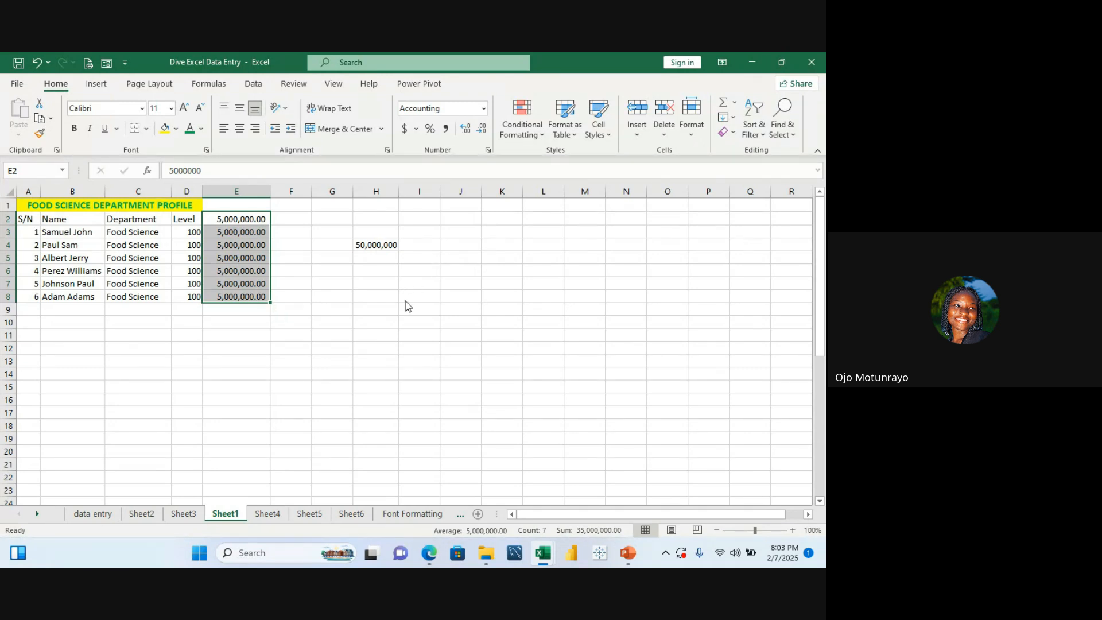
{"action": "key", "text": "ctrl+1"}
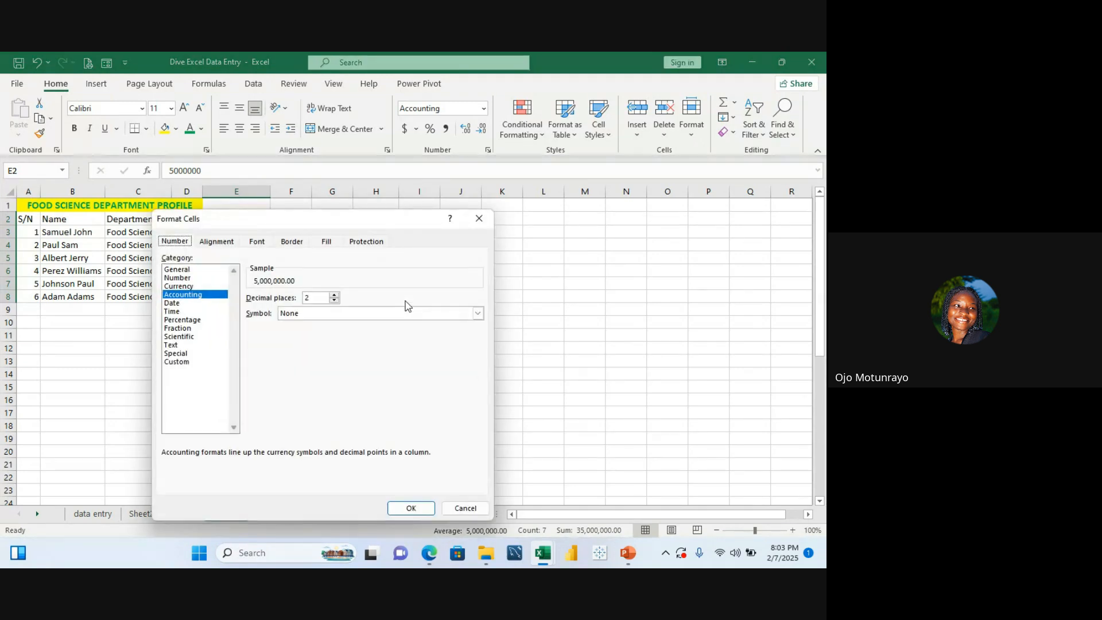
{"action": "left_click", "coordinate": [480, 219]}
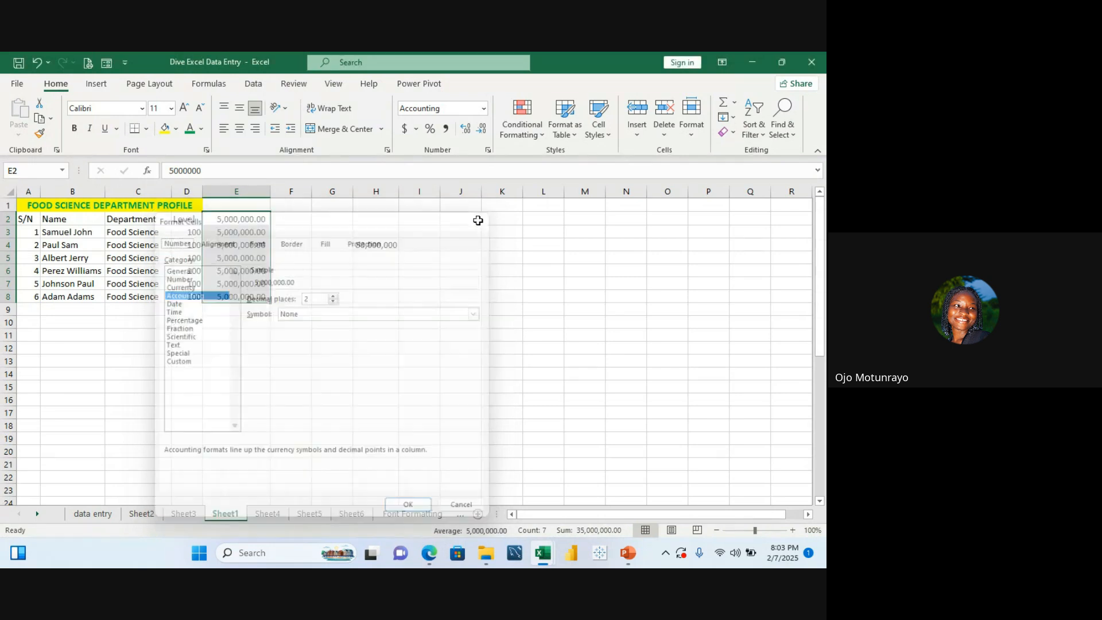
Step: Open the number format list and the Number group's Format Cells dialog, closing both without changes
{"action": "left_click", "coordinate": [486, 109]}
{"action": "left_click", "coordinate": [490, 440]}
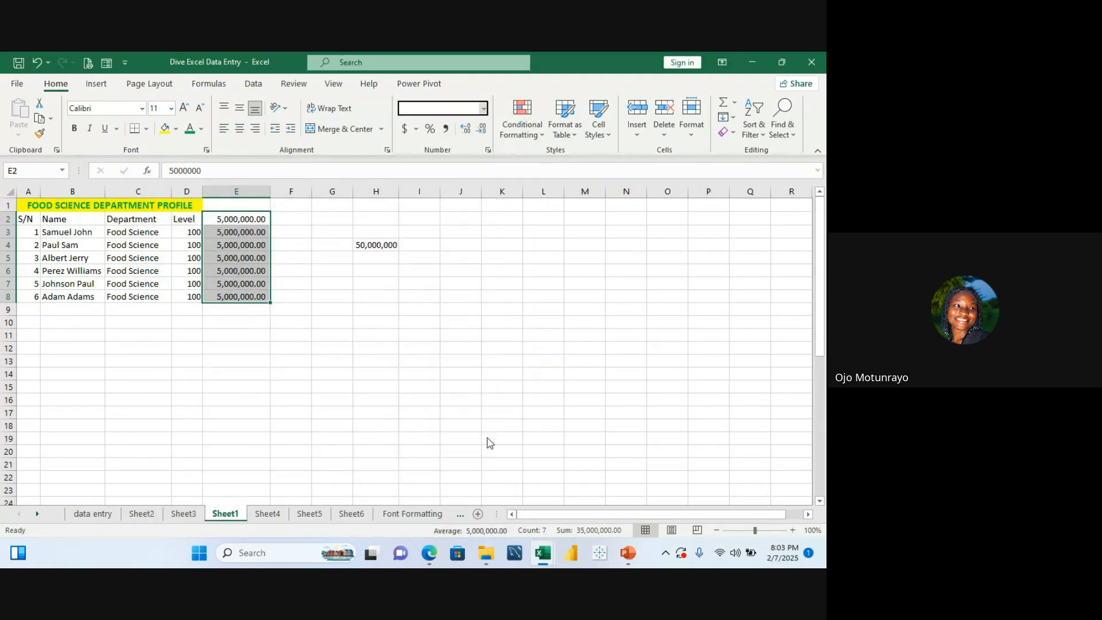
{"action": "left_click", "coordinate": [479, 218]}
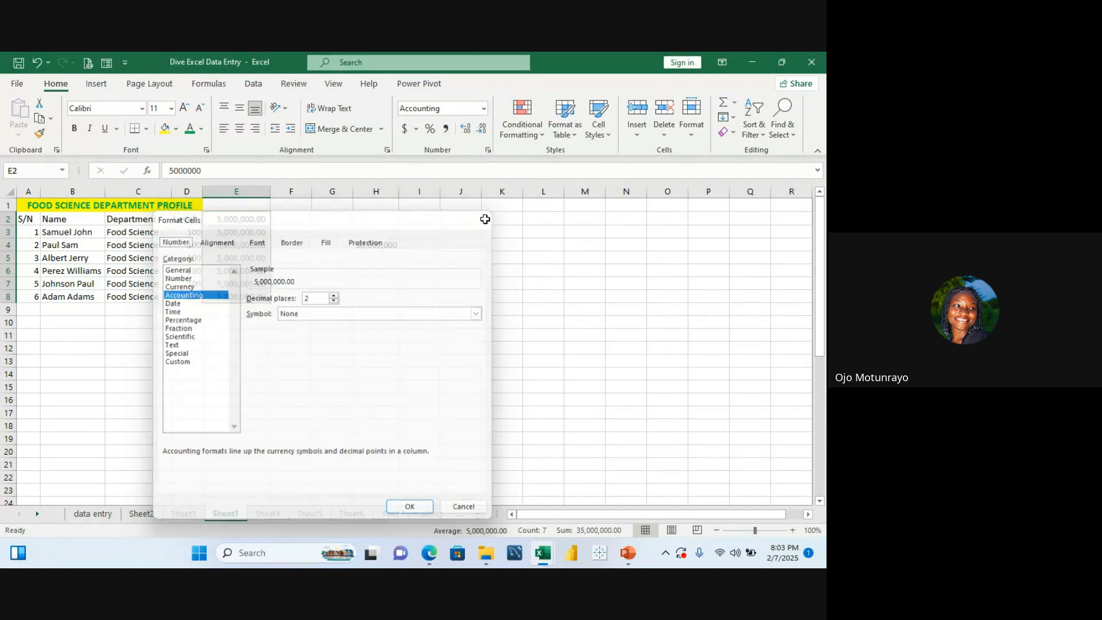
{"action": "left_click", "coordinate": [488, 150]}
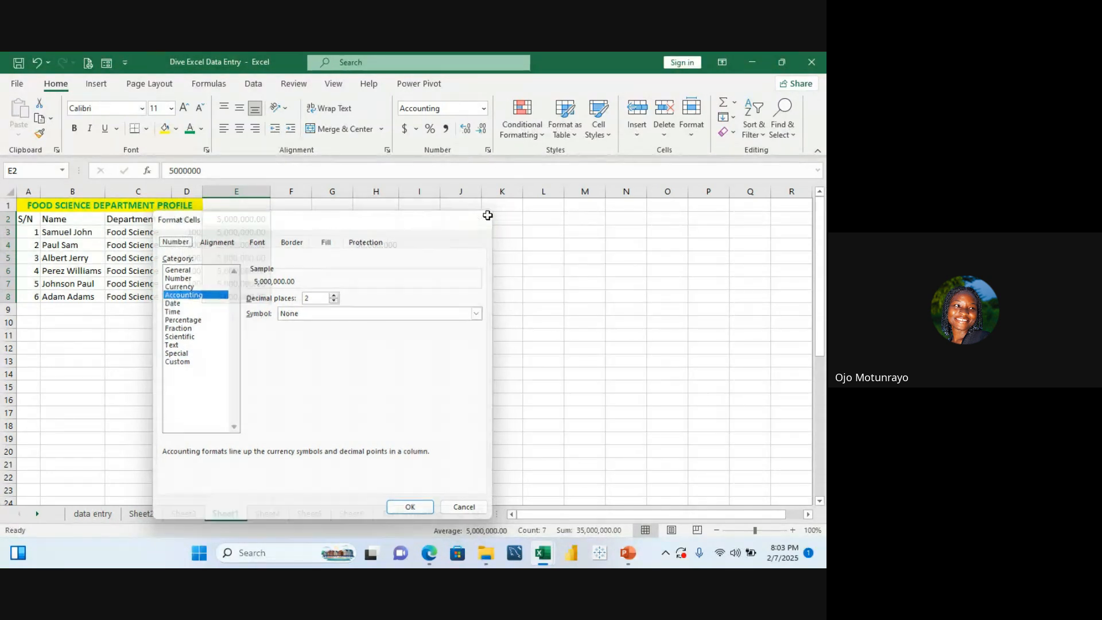
{"action": "left_click", "coordinate": [488, 219]}
Step: Format E2:E8 as Currency with 0 decimal places and the $ English (Canada) symbol
{"action": "key", "text": "ctrl+1"}
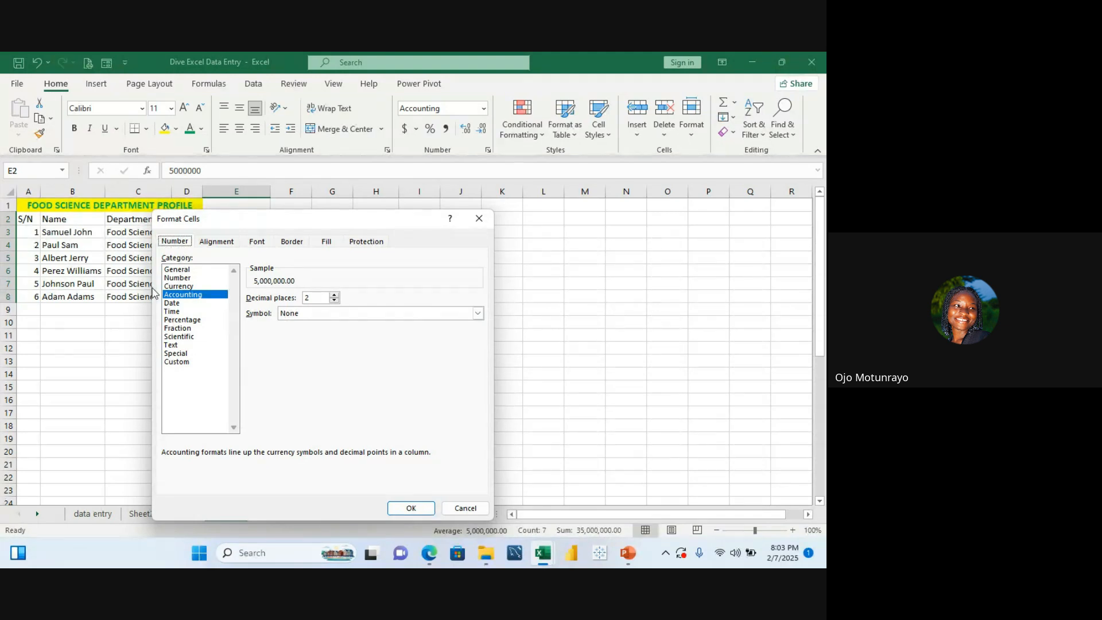
{"action": "left_click_drag", "start_coordinate": [309, 218], "coordinate": [531, 184]}
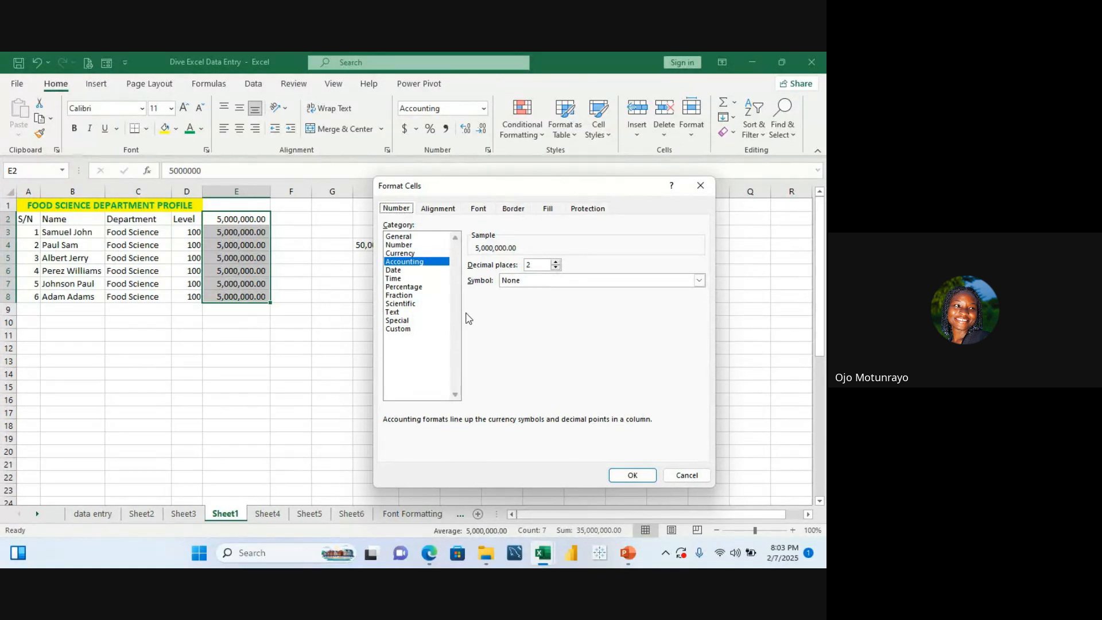
{"action": "left_click", "coordinate": [401, 253]}
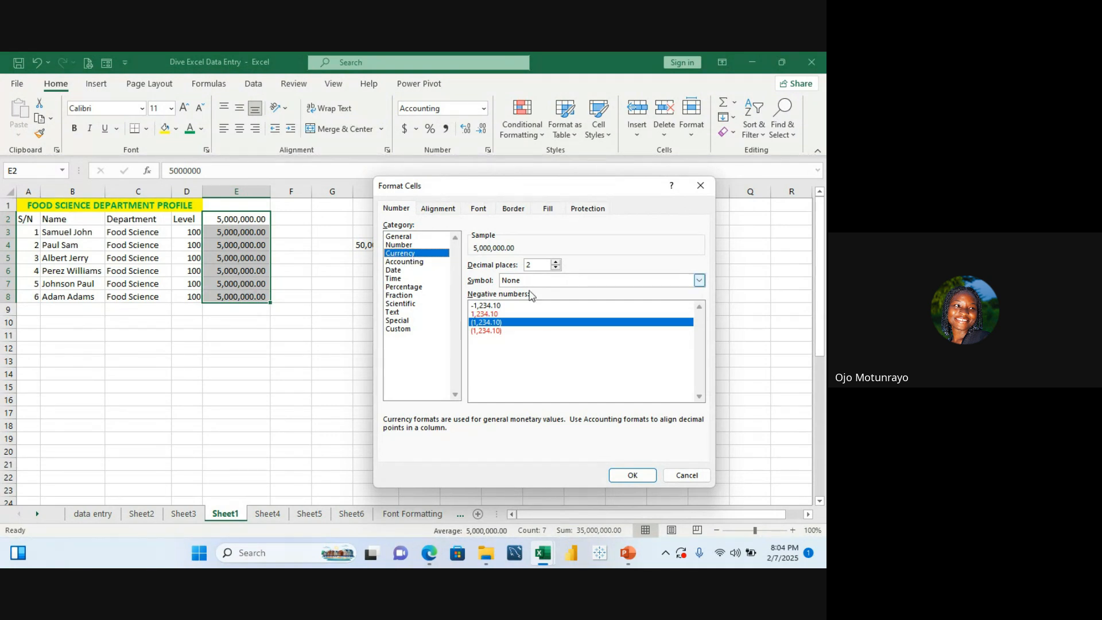
{"action": "left_click", "coordinate": [556, 268]}
{"action": "left_click", "coordinate": [556, 268]}
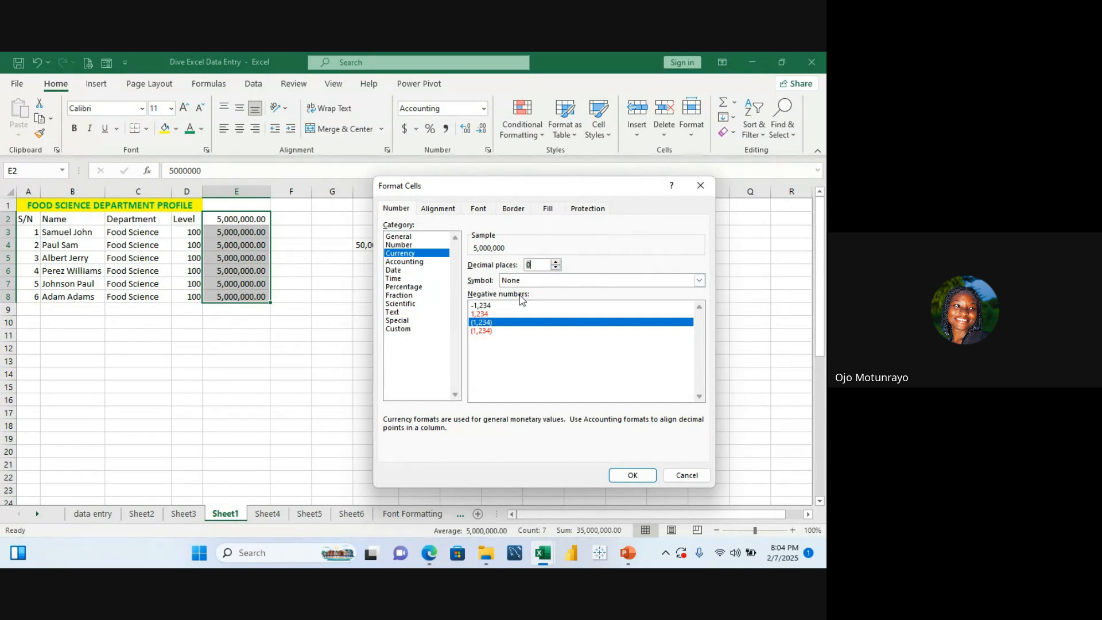
{"action": "left_click", "coordinate": [700, 281]}
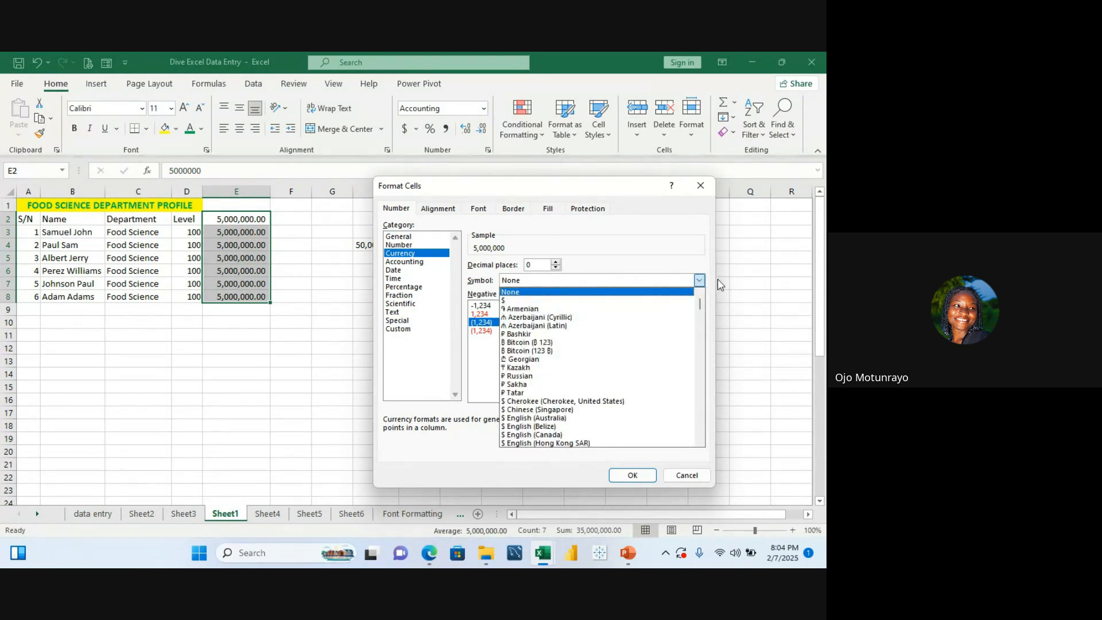
{"action": "left_click", "coordinate": [720, 285]}
{"action": "left_click", "coordinate": [700, 280]}
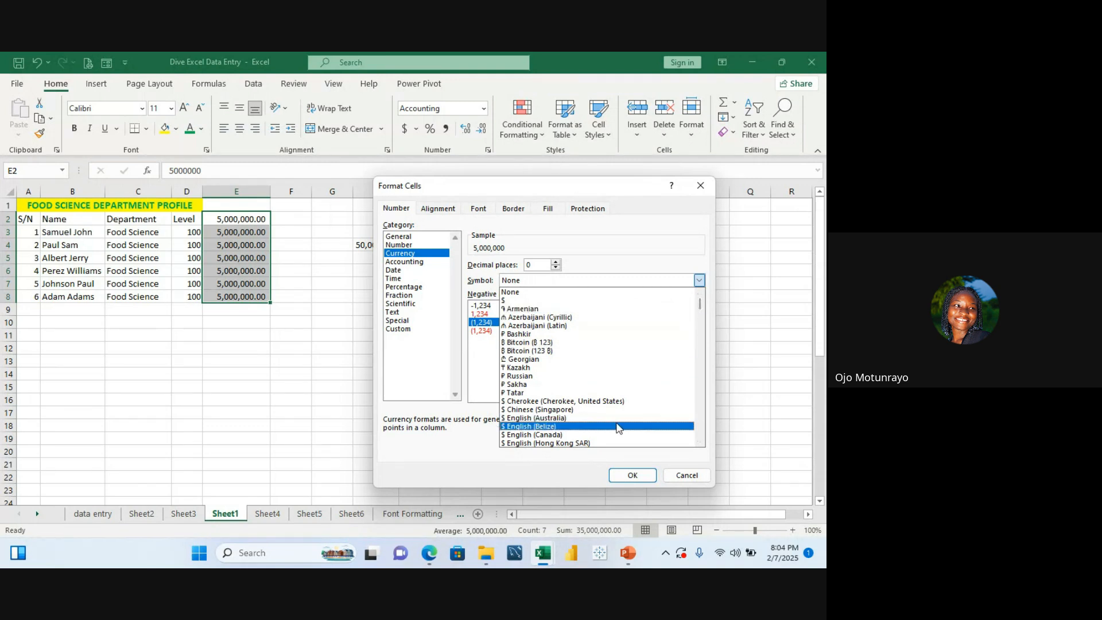
{"action": "left_click", "coordinate": [583, 439]}
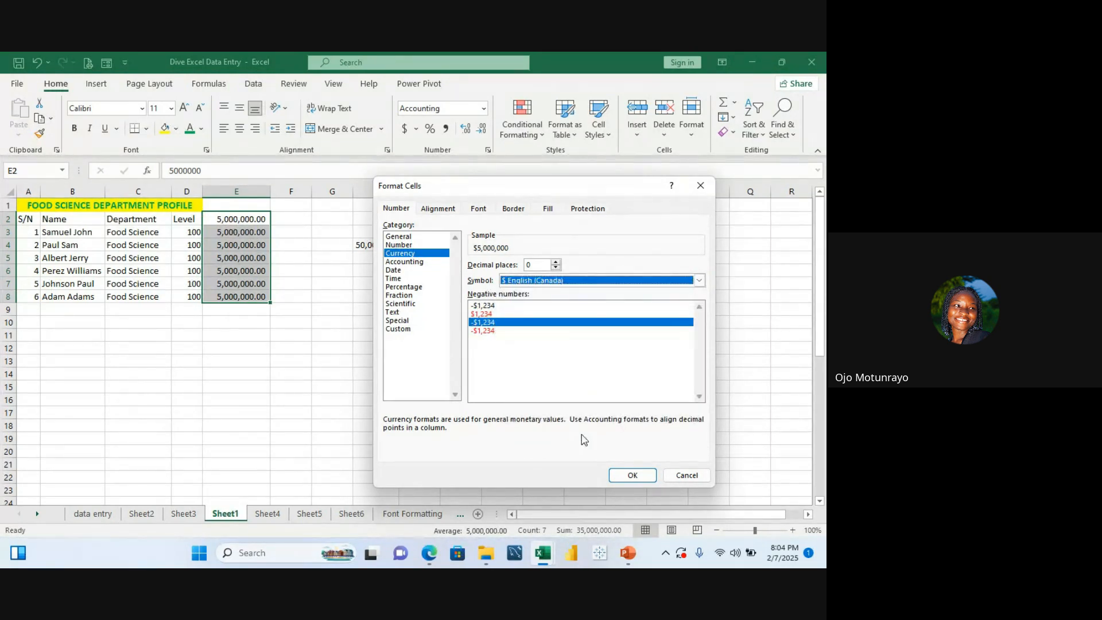
{"action": "left_click", "coordinate": [699, 280]}
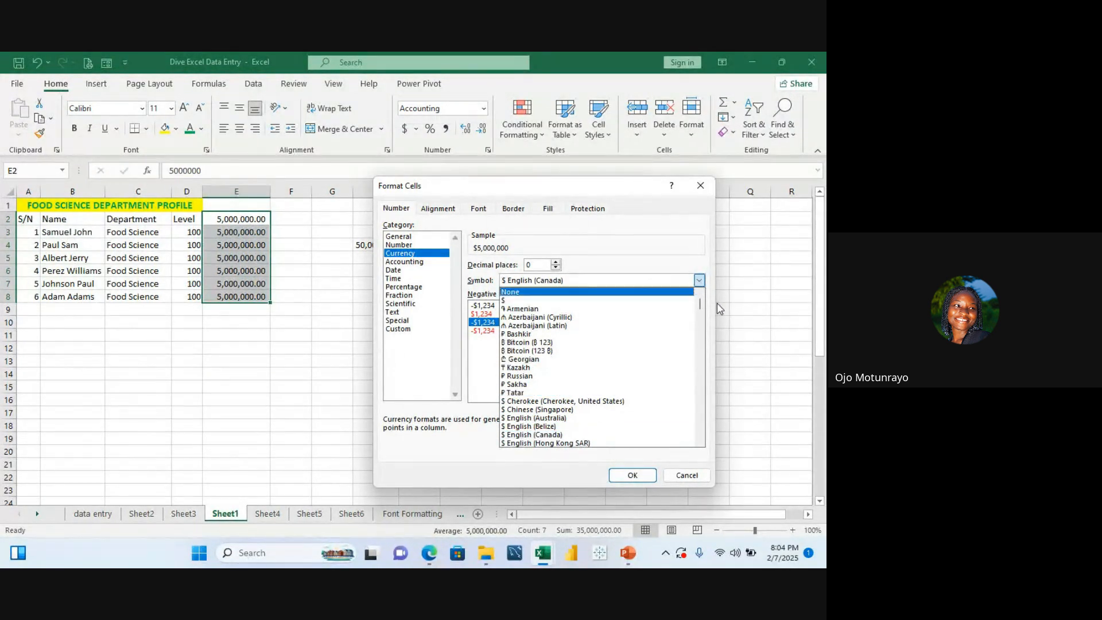
{"action": "left_click", "coordinate": [549, 438]}
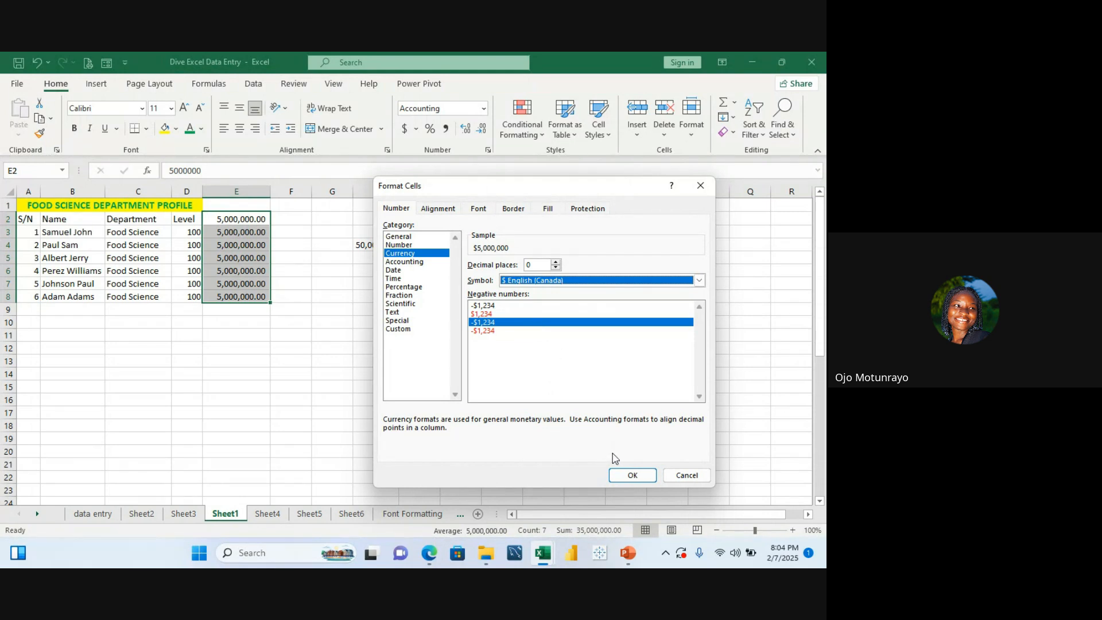
{"action": "left_click", "coordinate": [625, 474]}
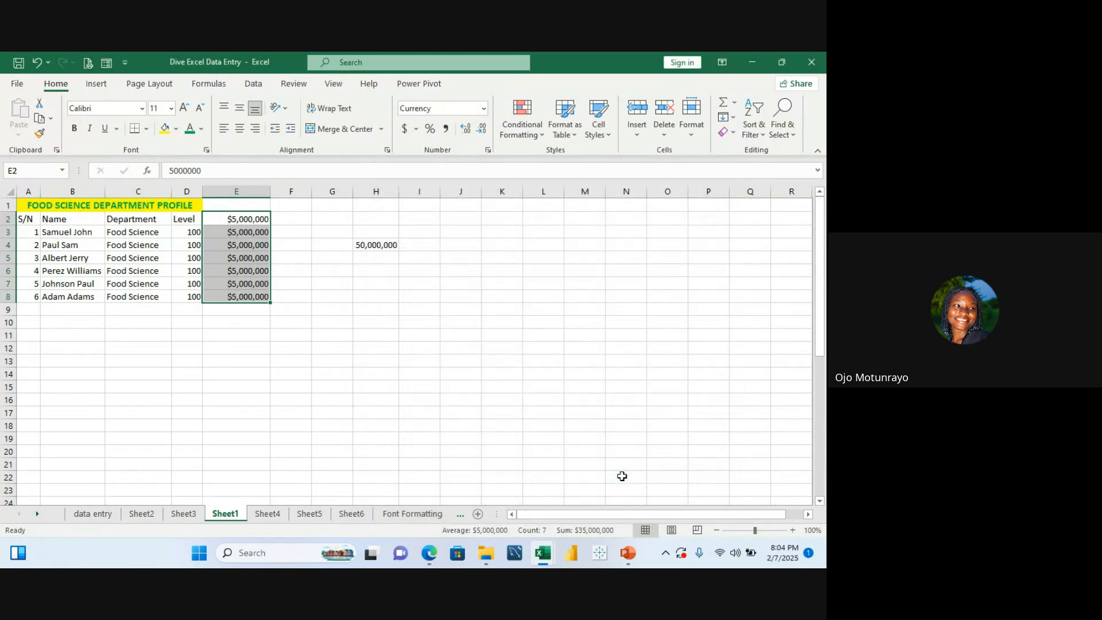
Step: Select the fee cells in column E to examine the status bar totals for the currency values
{"action": "left_click", "coordinate": [423, 366]}
{"action": "left_click", "coordinate": [324, 286]}
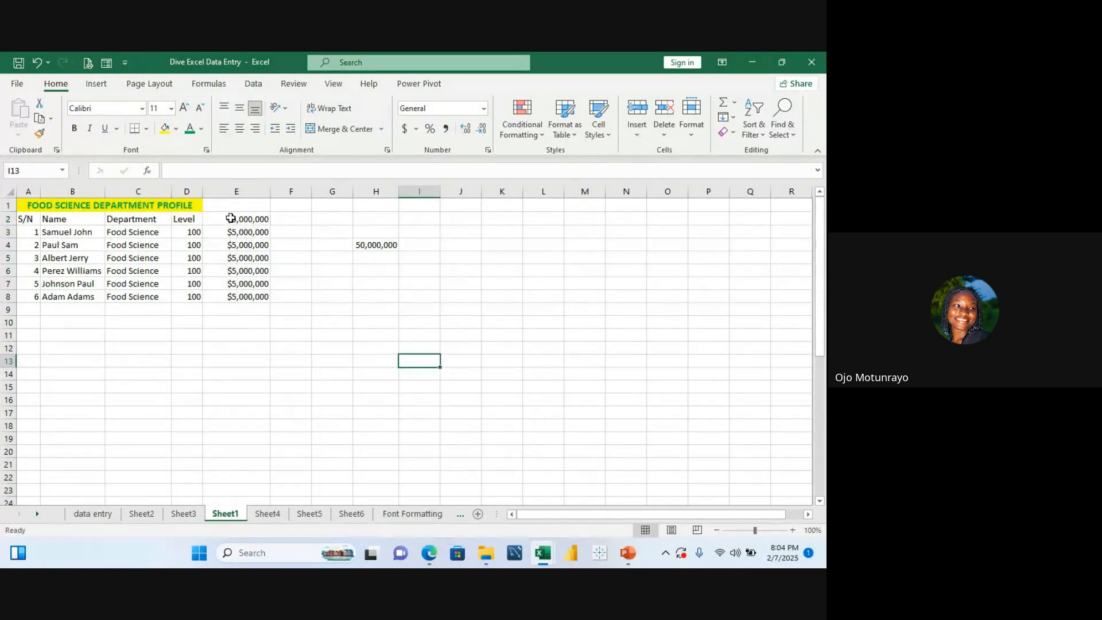
{"action": "left_click", "coordinate": [234, 220]}
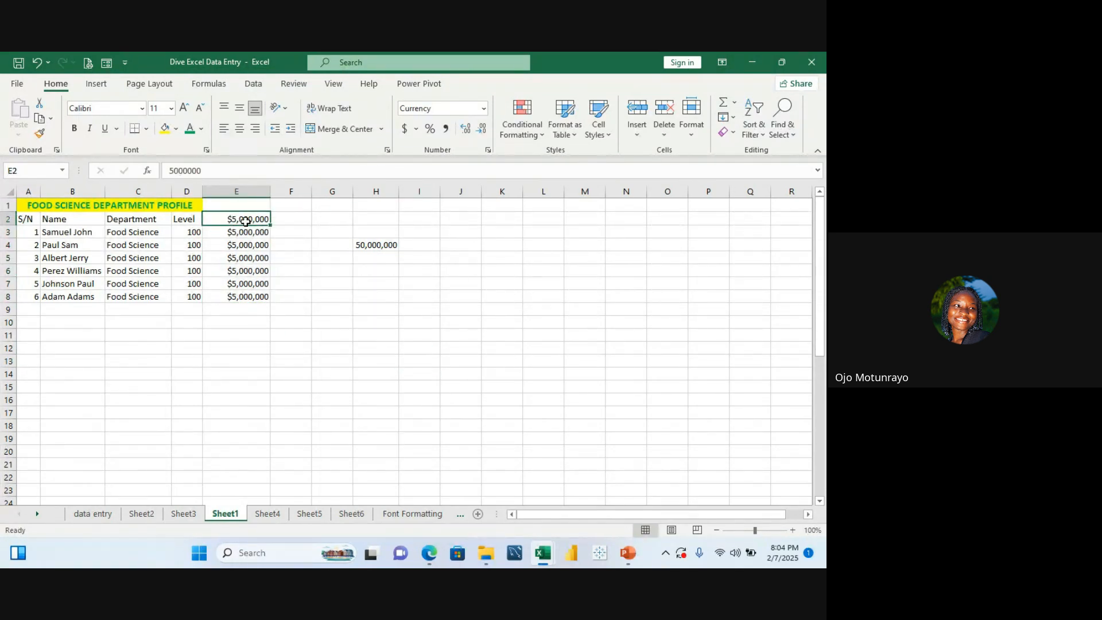
{"action": "left_click_drag", "start_coordinate": [234, 221], "coordinate": [250, 290]}
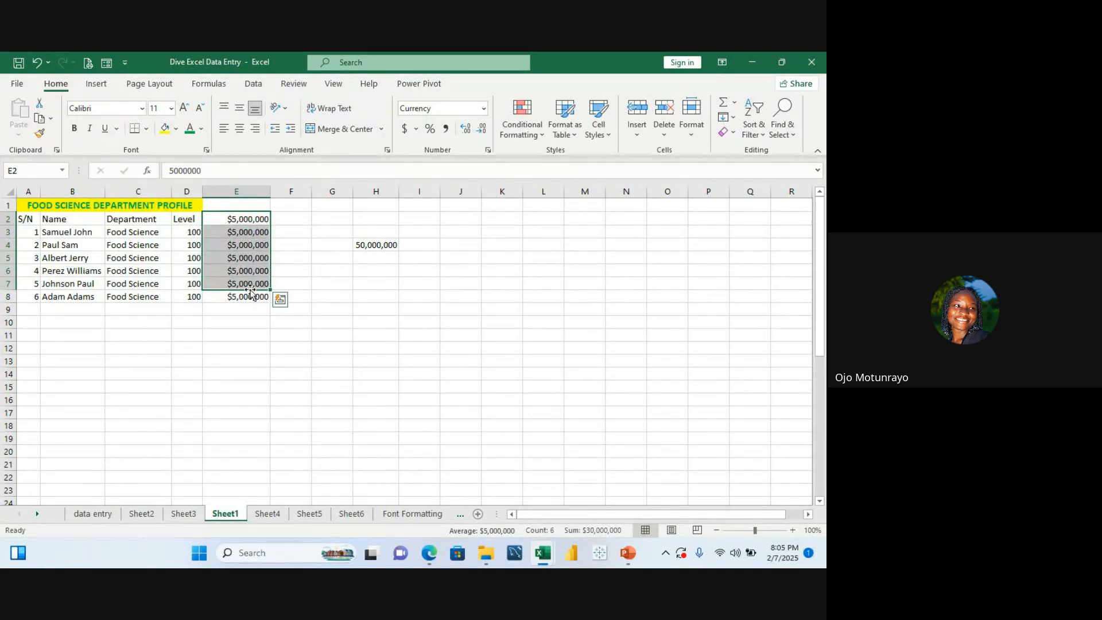
{"action": "left_click", "coordinate": [296, 270]}
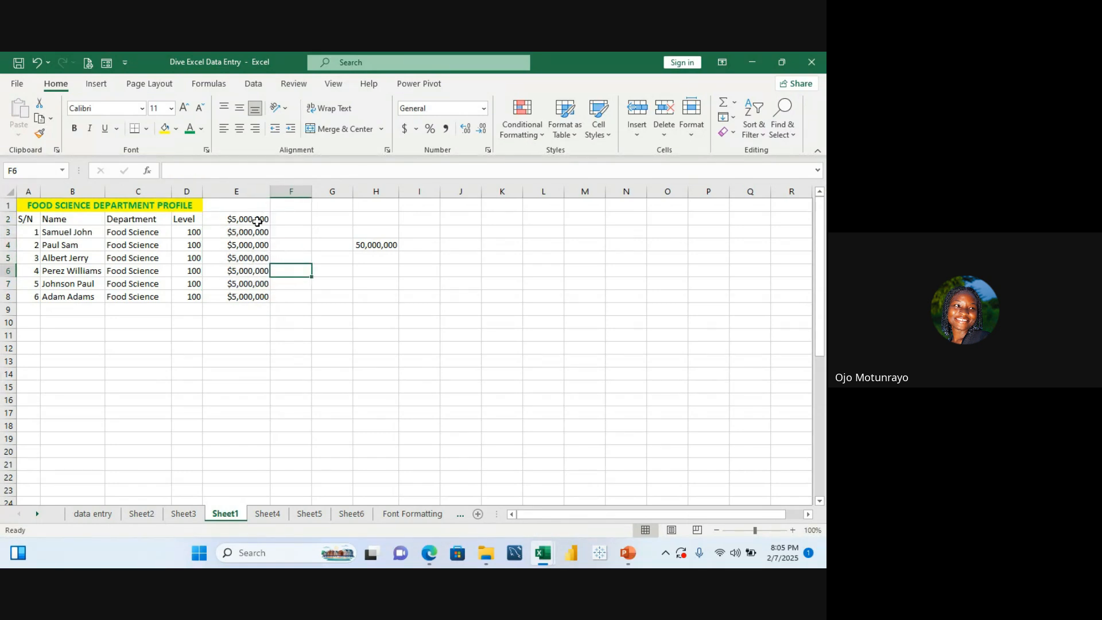
{"action": "left_click_drag", "start_coordinate": [257, 221], "coordinate": [261, 313]}
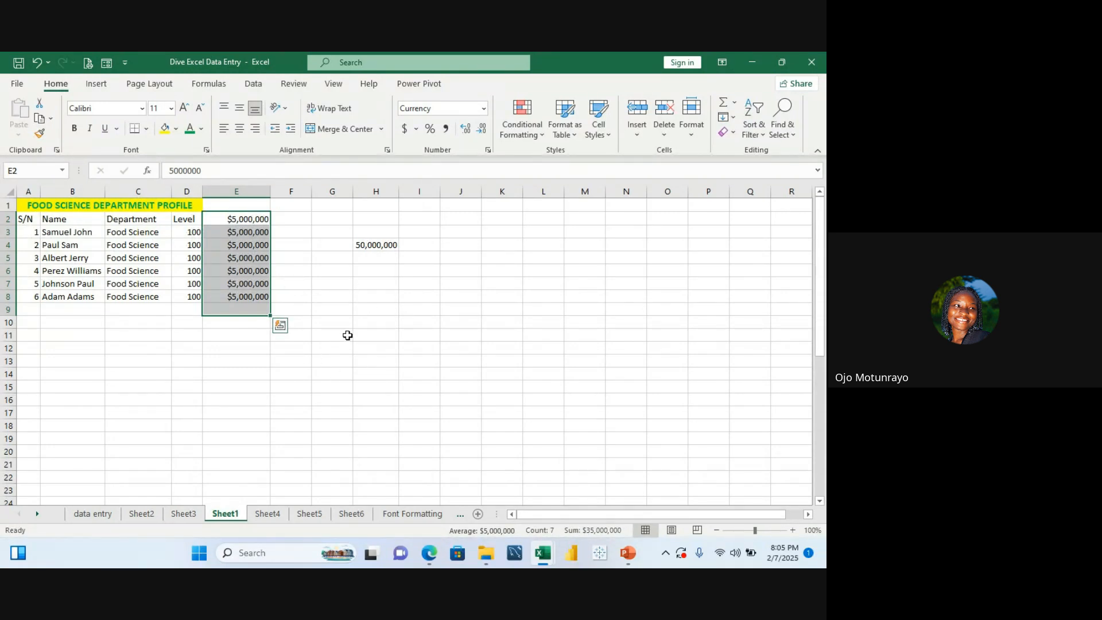
{"action": "left_click", "coordinate": [321, 274]}
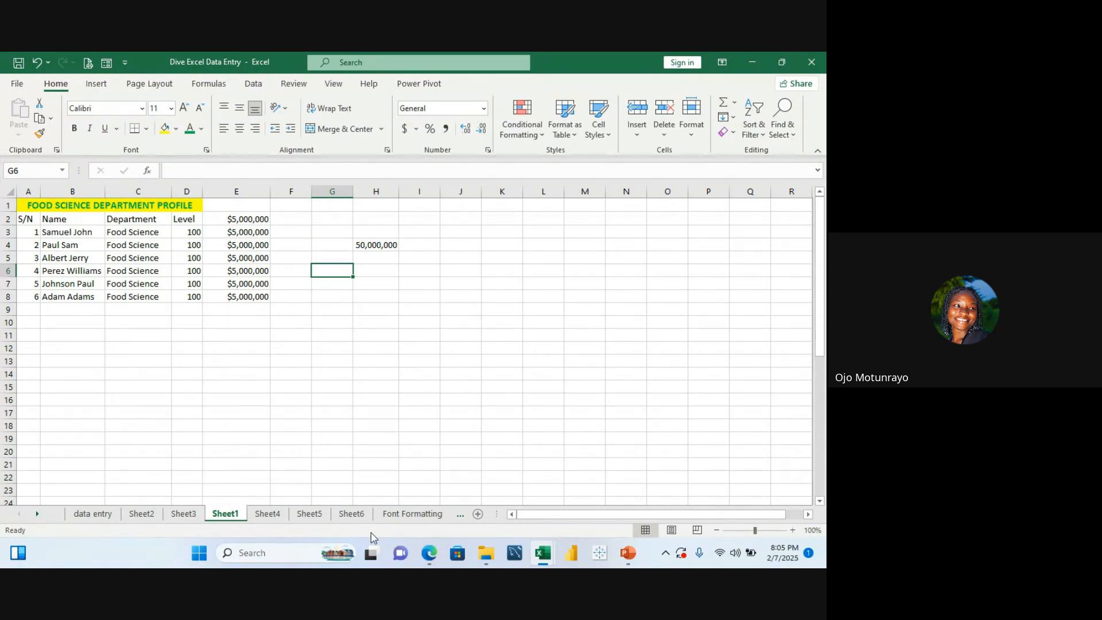
Step: Browse the Font Formatting and data entry sheets, then return to Sheet1
{"action": "left_click", "coordinate": [423, 518]}
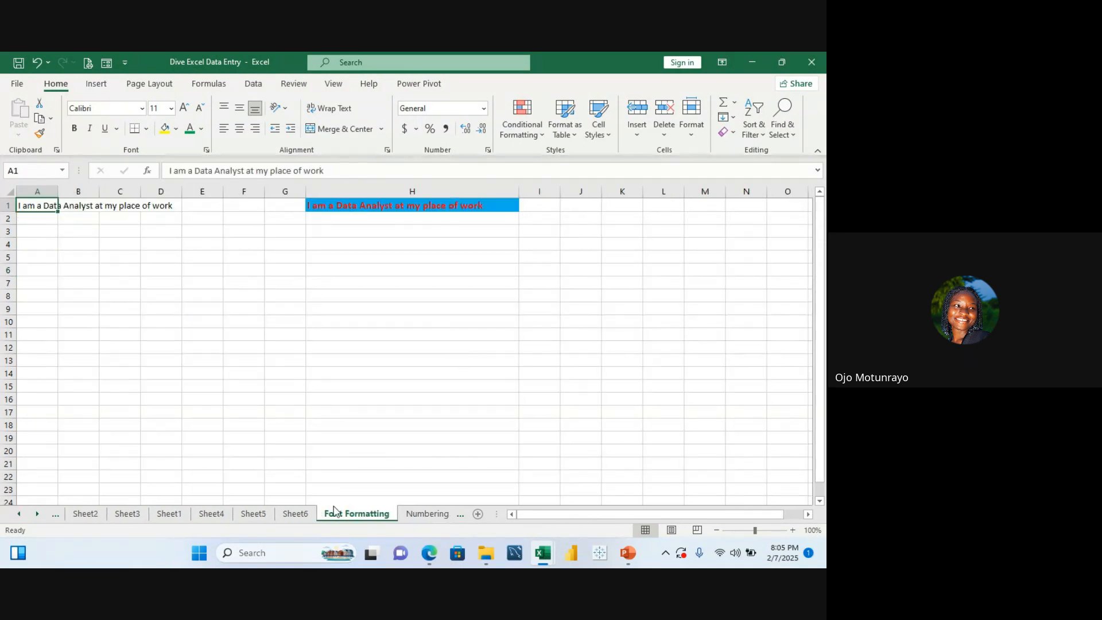
{"action": "left_click", "coordinate": [22, 514]}
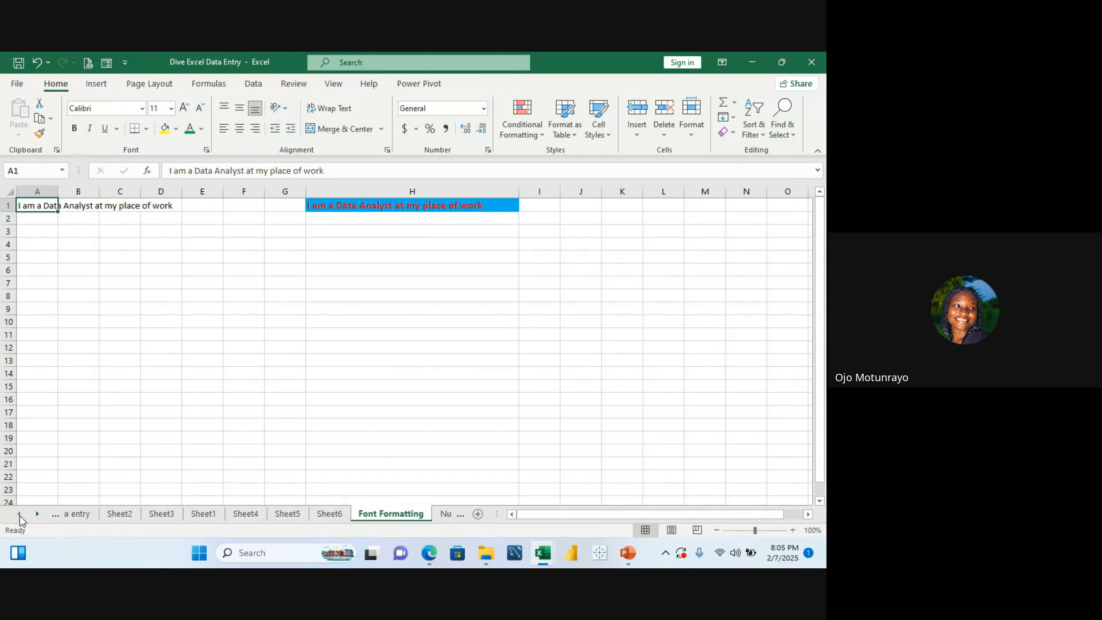
{"action": "left_click", "coordinate": [22, 515]}
{"action": "left_click", "coordinate": [86, 514]}
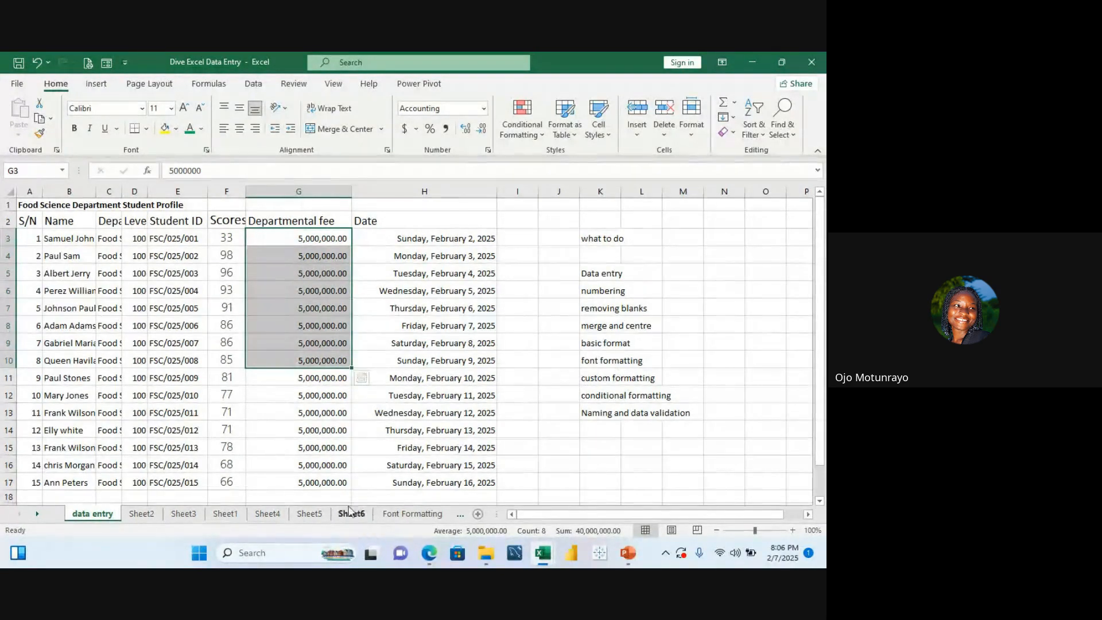
{"action": "left_click", "coordinate": [232, 518]}
Step: Enter a sample phone number in cell J7
{"action": "left_click", "coordinate": [456, 286]}
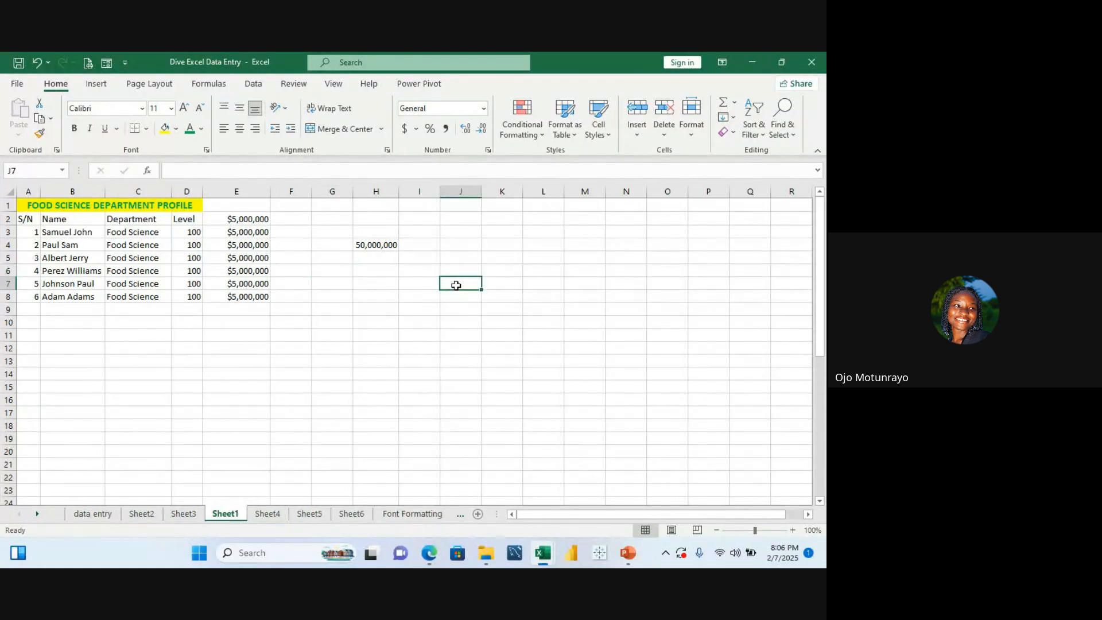
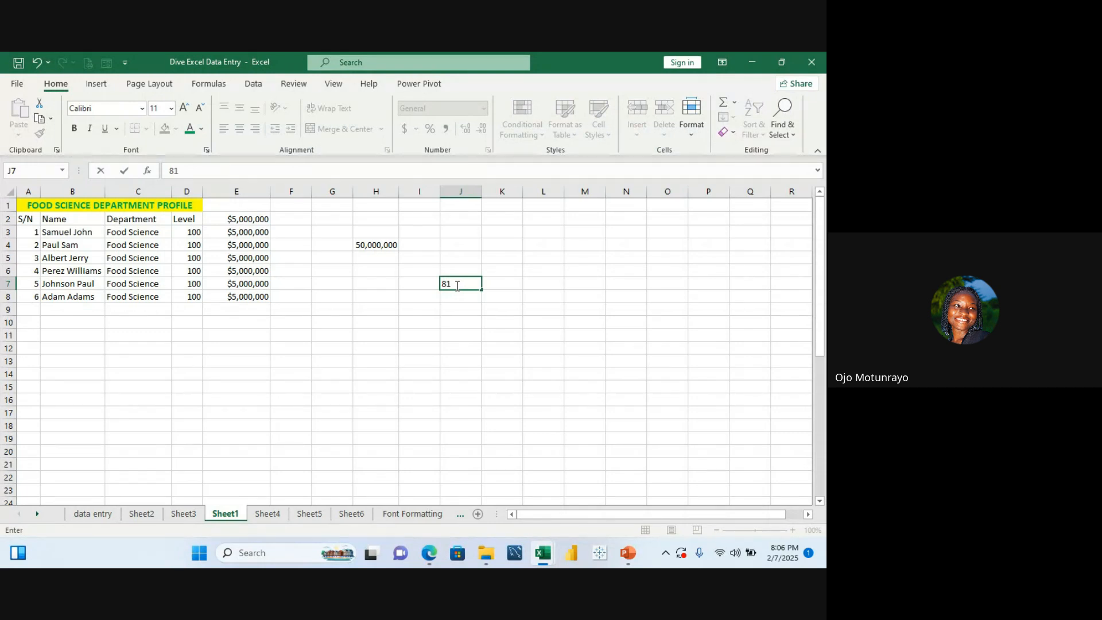
{"action": "left_click", "coordinate": [462, 284]}
{"action": "left_click", "coordinate": [479, 205]}
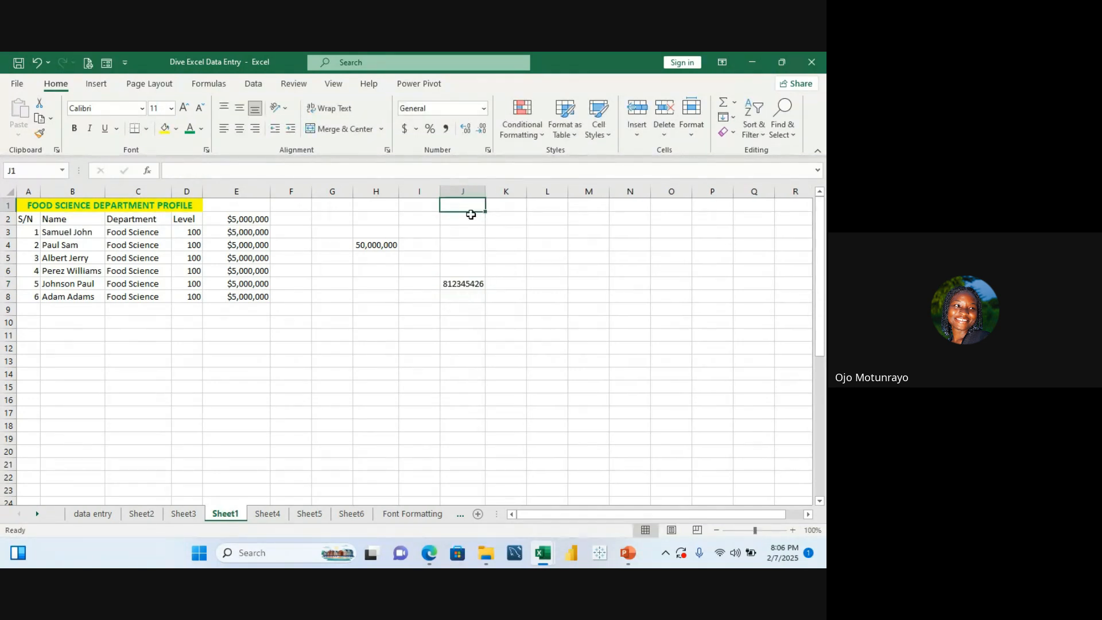
Step: Fill the sample phone number from J7 down through J16
{"action": "left_click", "coordinate": [475, 283]}
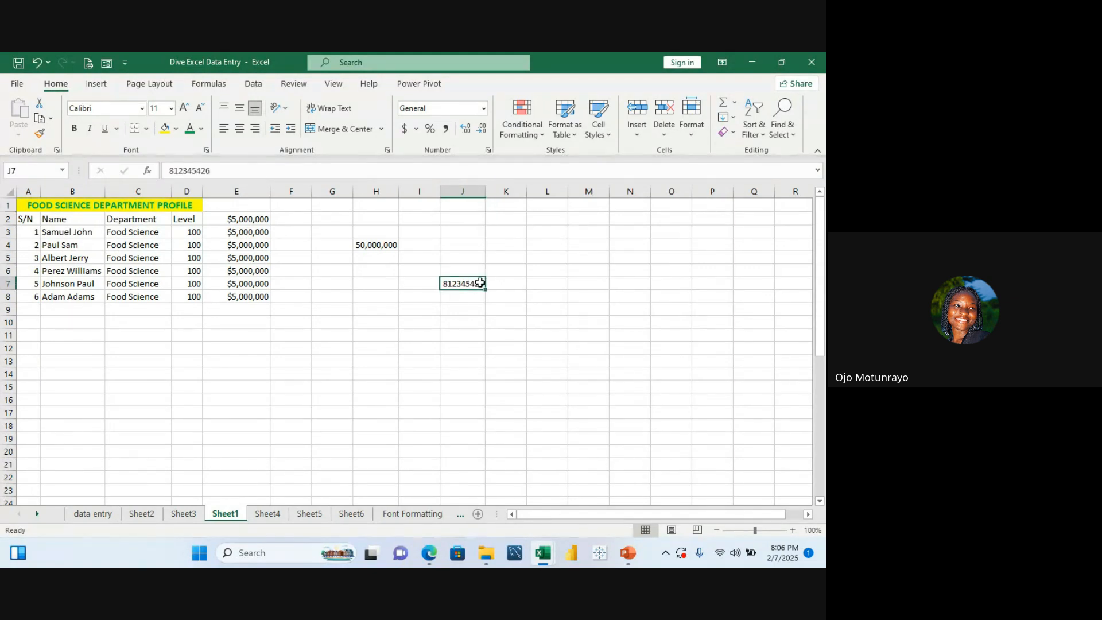
{"action": "left_click_drag", "start_coordinate": [486, 288], "coordinate": [486, 405]}
{"action": "left_click", "coordinate": [525, 351]}
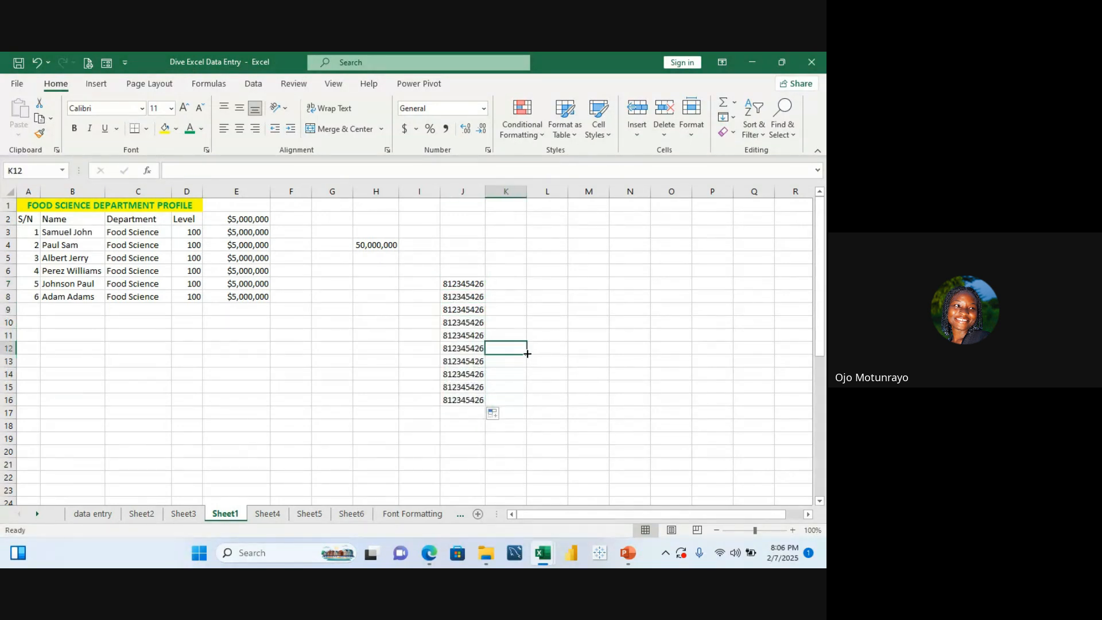
Step: Apply the Custom number format 0 to the phone numbers in J7:J16
{"action": "left_click", "coordinate": [468, 286]}
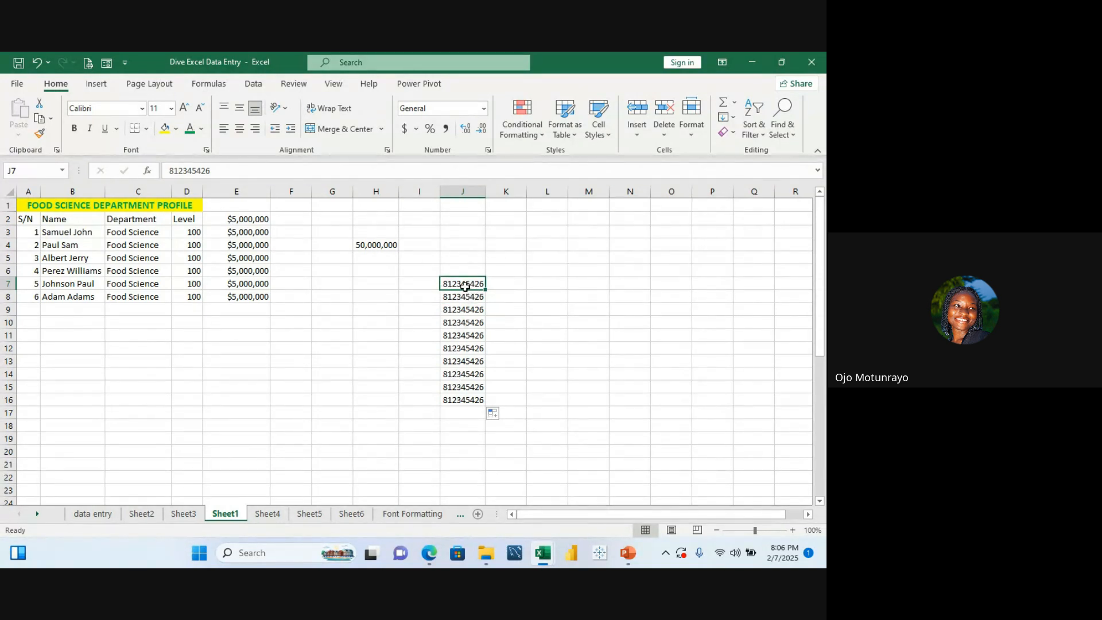
{"action": "left_click_drag", "start_coordinate": [465, 286], "coordinate": [468, 400]}
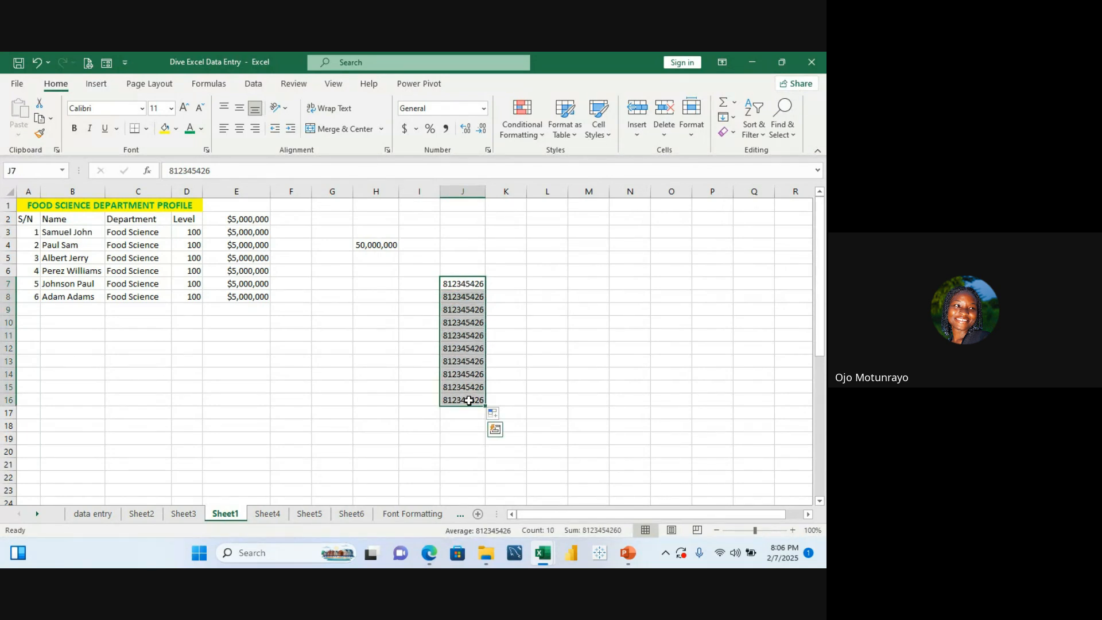
{"action": "key", "text": "ctrl+1"}
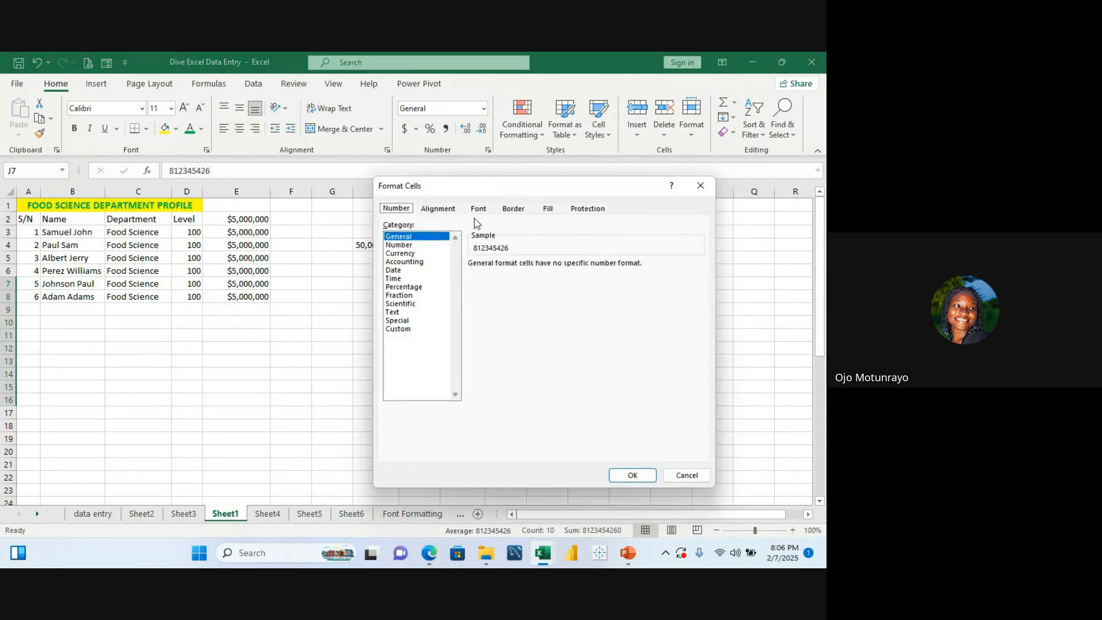
{"action": "left_click", "coordinate": [414, 330]}
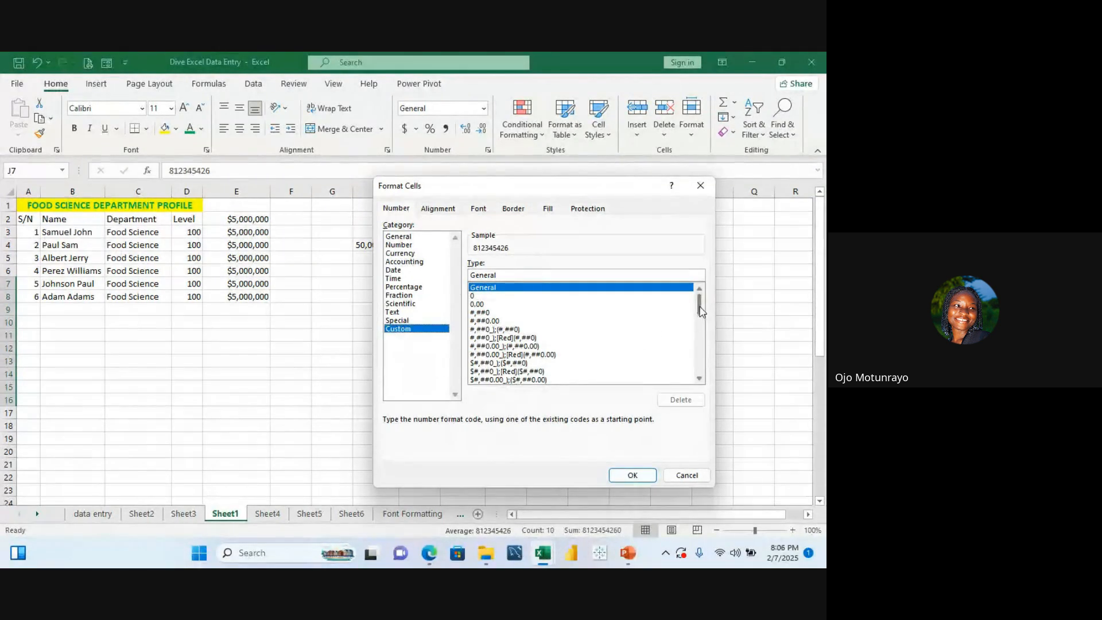
{"action": "left_click_drag", "start_coordinate": [700, 307], "coordinate": [702, 416]}
{"action": "scroll", "coordinate": [703, 381], "scroll_direction": "down", "scroll_amount": 1}
{"action": "scroll", "coordinate": [703, 381], "scroll_direction": "down", "scroll_amount": 4}
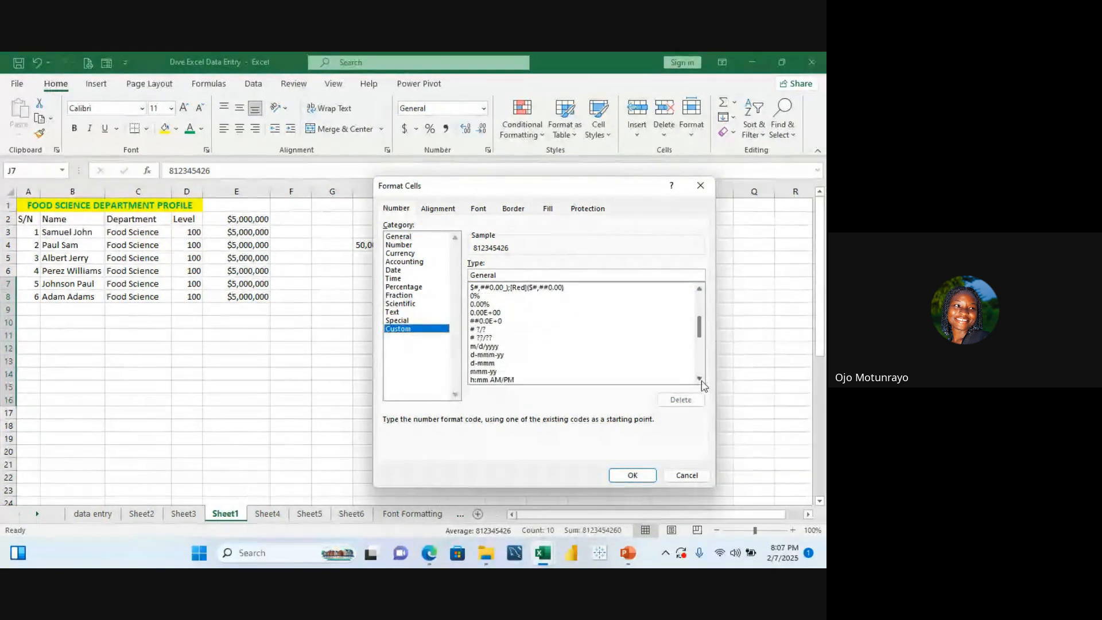
{"action": "scroll", "coordinate": [703, 384], "scroll_direction": "down", "scroll_amount": 4}
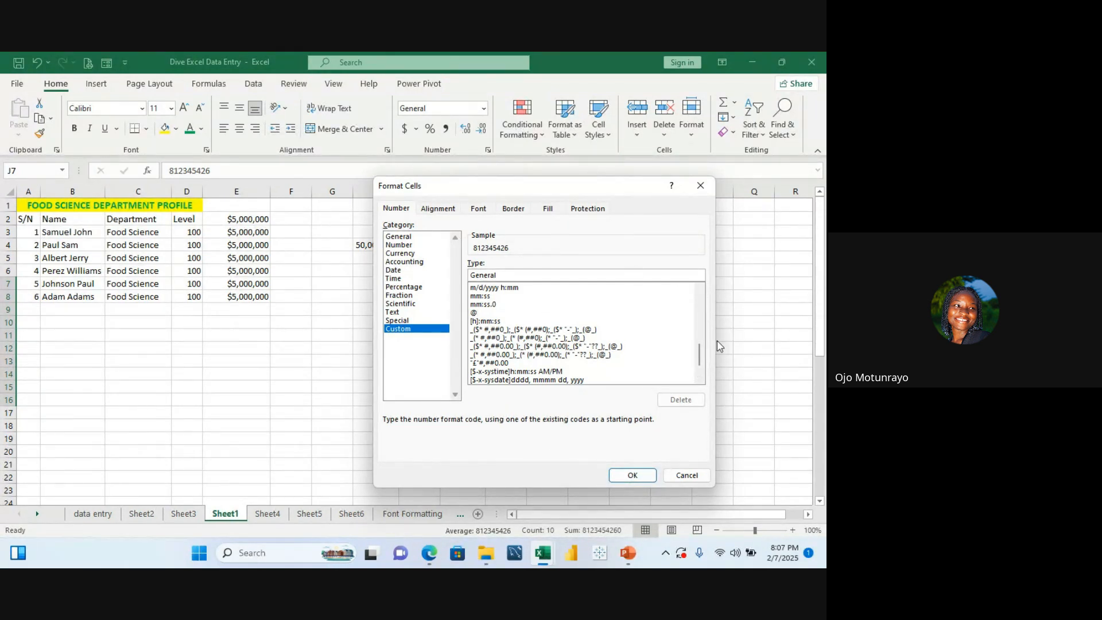
{"action": "left_click_drag", "start_coordinate": [699, 351], "coordinate": [699, 359]}
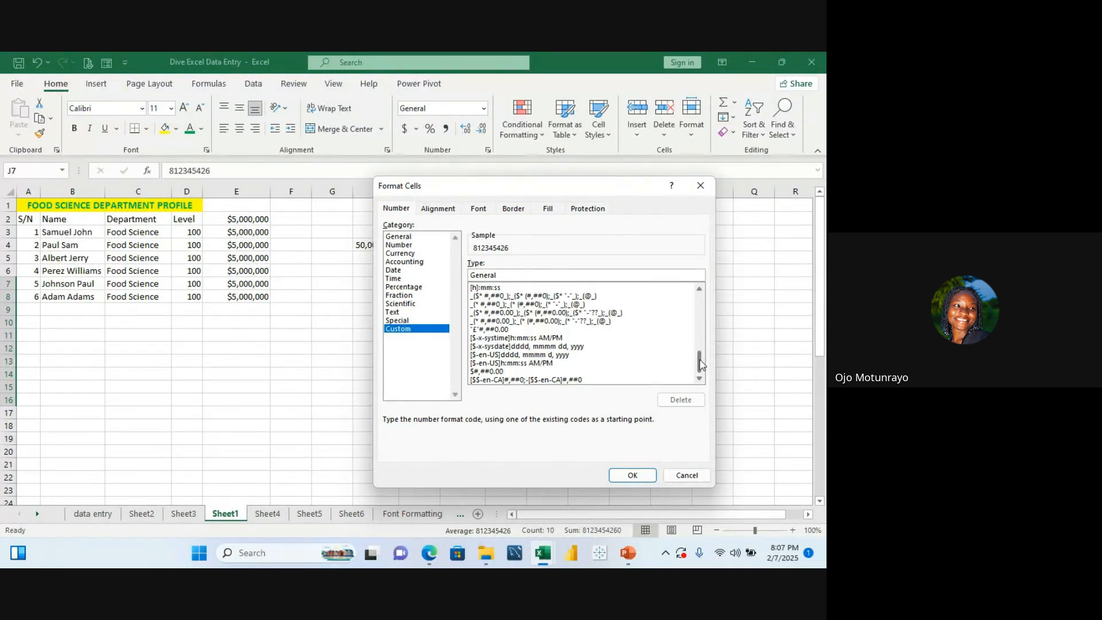
{"action": "left_click", "coordinate": [700, 290]}
{"action": "left_click", "coordinate": [700, 290]}
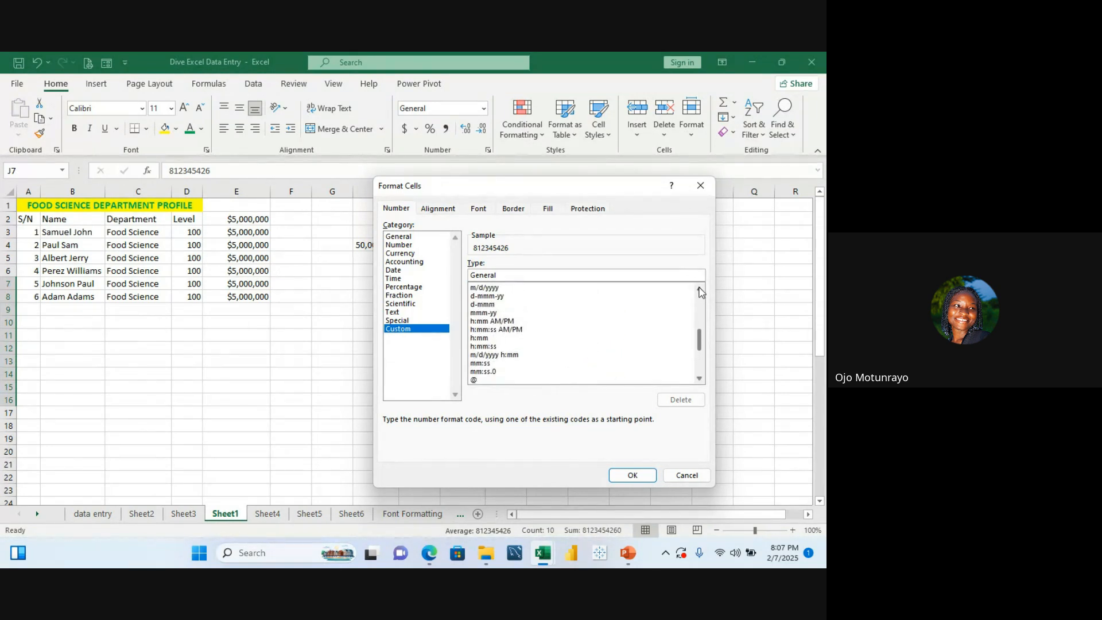
{"action": "left_click", "coordinate": [699, 290]}
{"action": "left_click", "coordinate": [700, 290]}
{"action": "left_click", "coordinate": [700, 290]}
{"action": "left_click", "coordinate": [699, 291]}
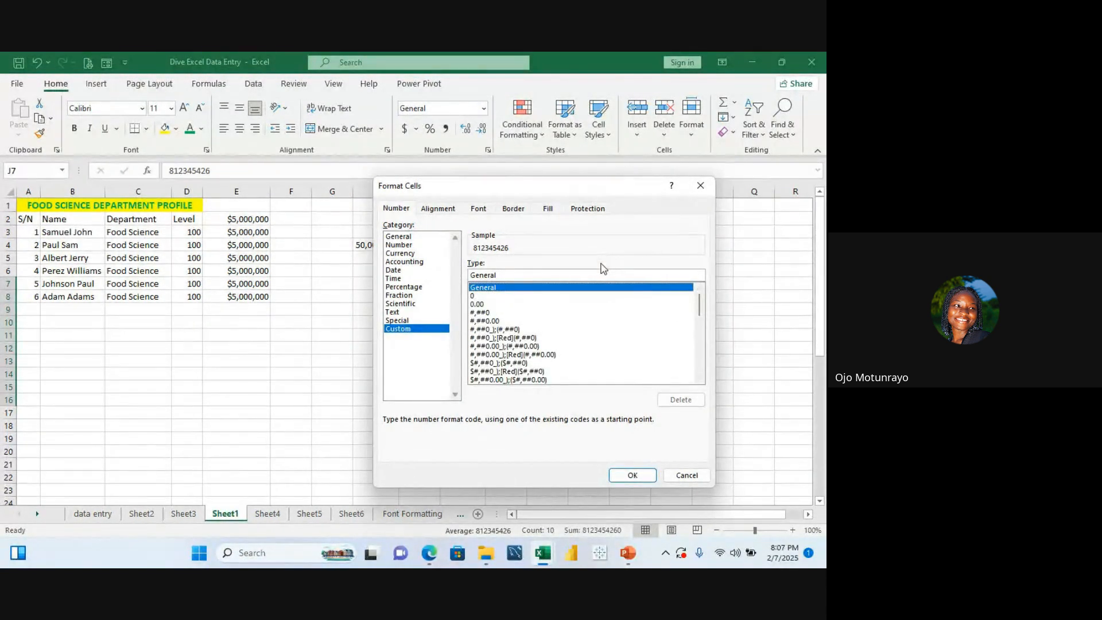
{"action": "left_click", "coordinate": [578, 298]}
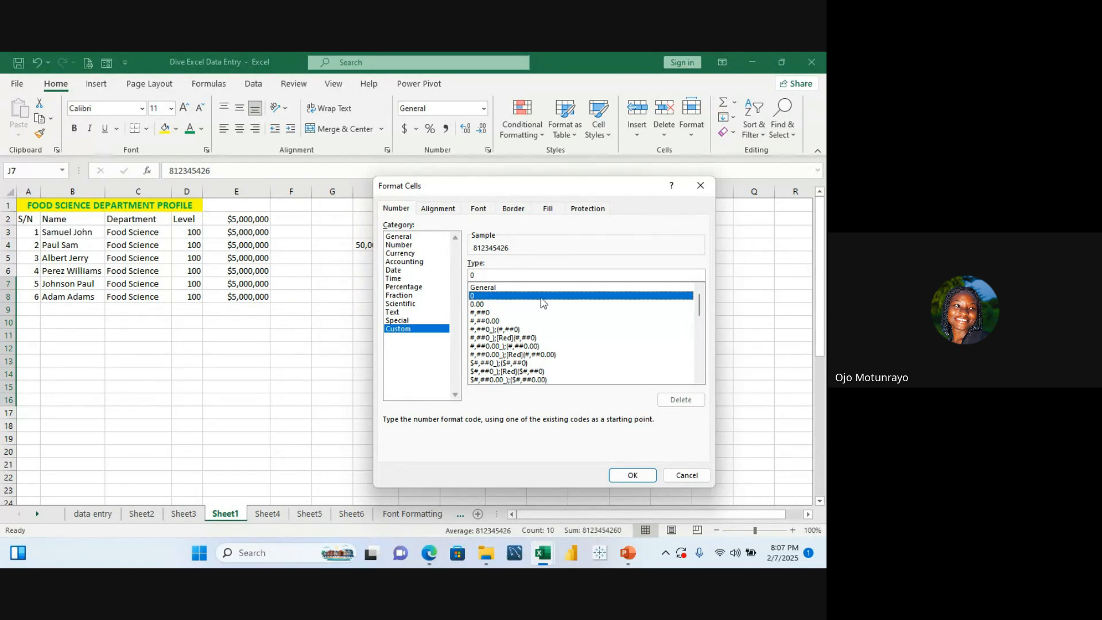
{"action": "left_click", "coordinate": [636, 475]}
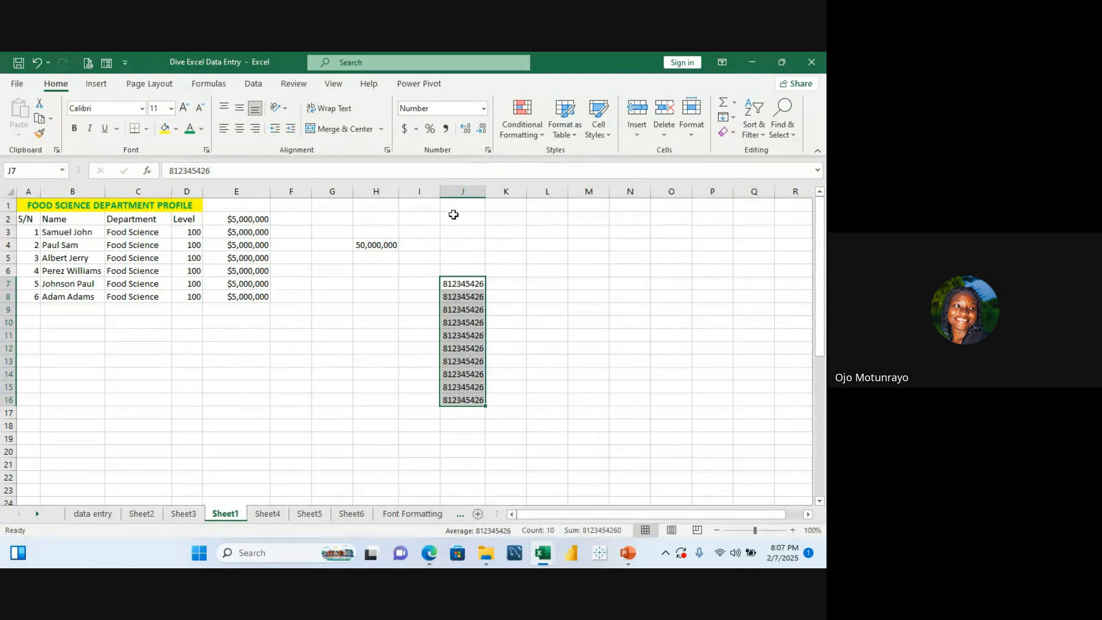
Step: Reopen the number formatting dialog for J7:J16 and examine the Custom type list
{"action": "left_click", "coordinate": [488, 151]}
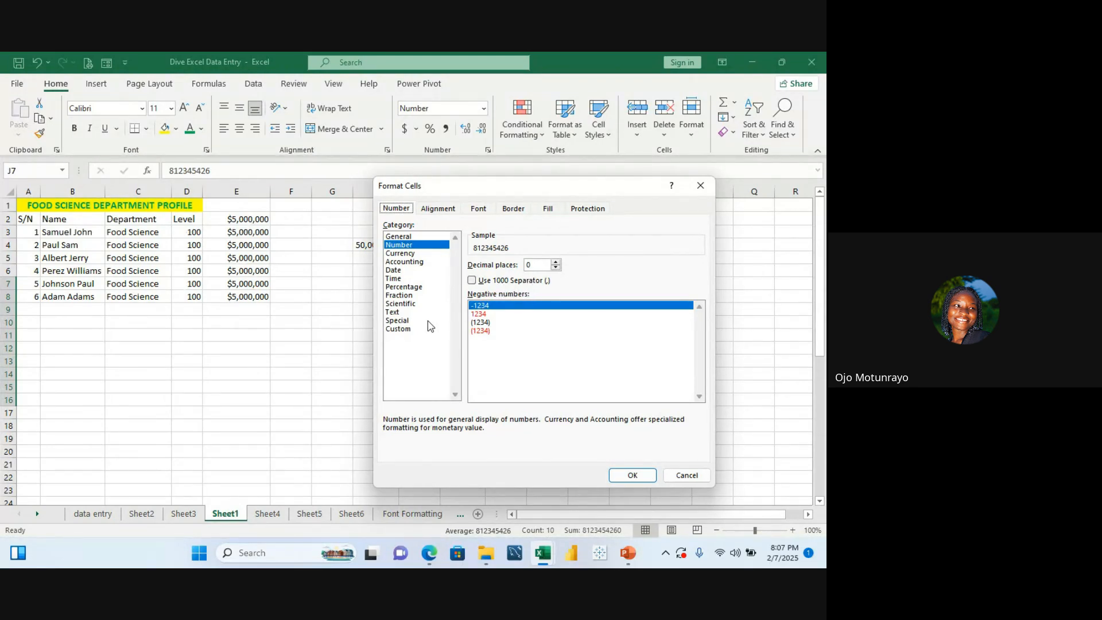
{"action": "left_click", "coordinate": [407, 330]}
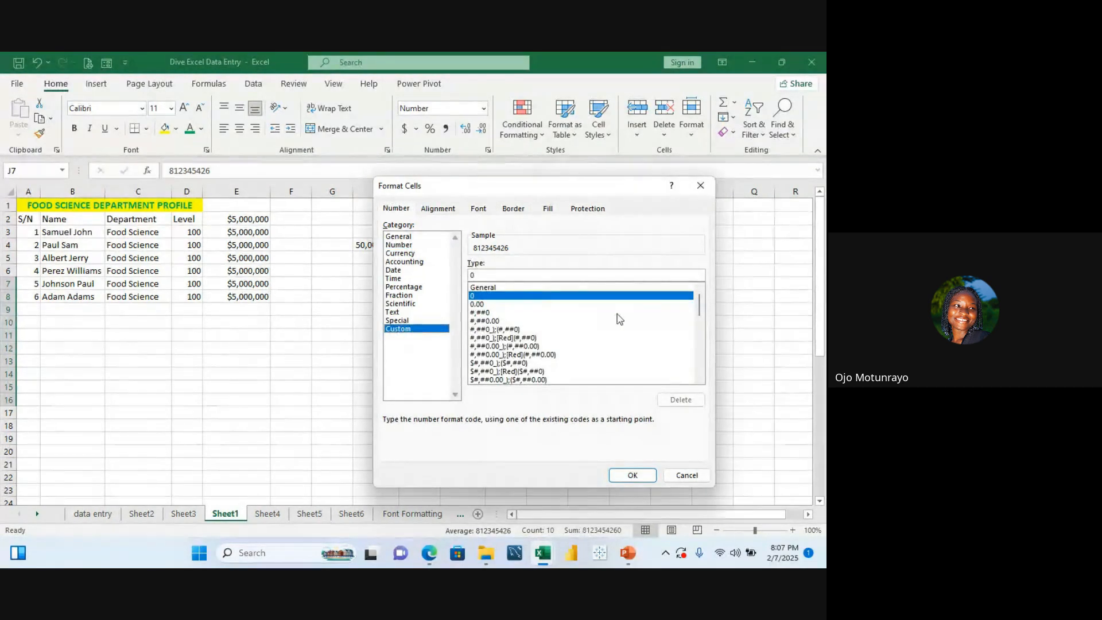
{"action": "scroll", "coordinate": [702, 380], "scroll_direction": "down", "scroll_amount": 3}
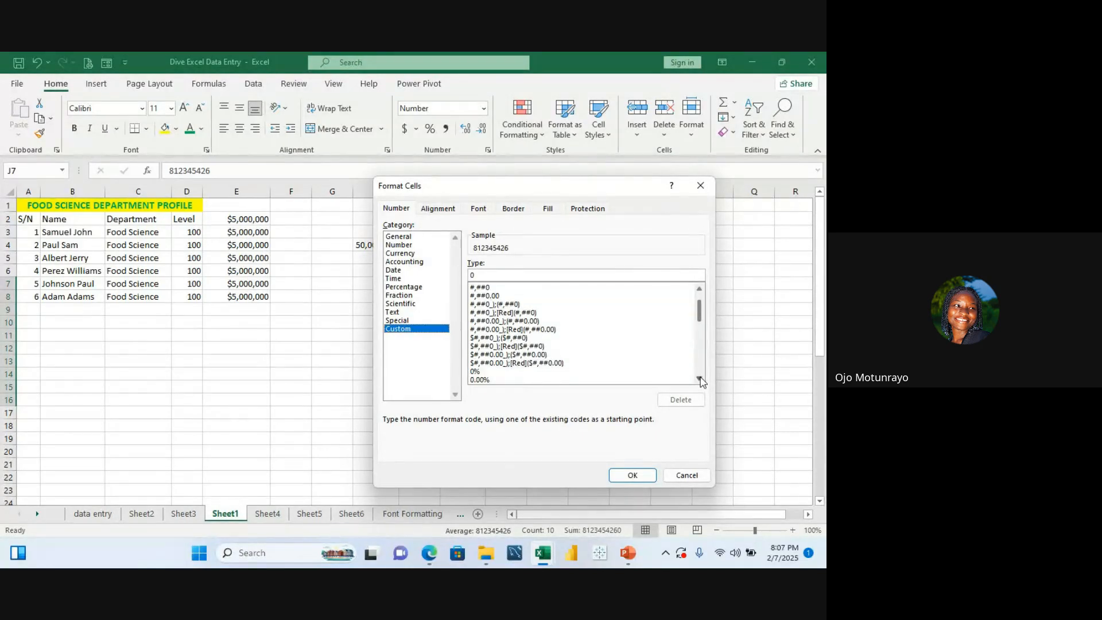
{"action": "scroll", "coordinate": [701, 380], "scroll_direction": "down", "scroll_amount": 5}
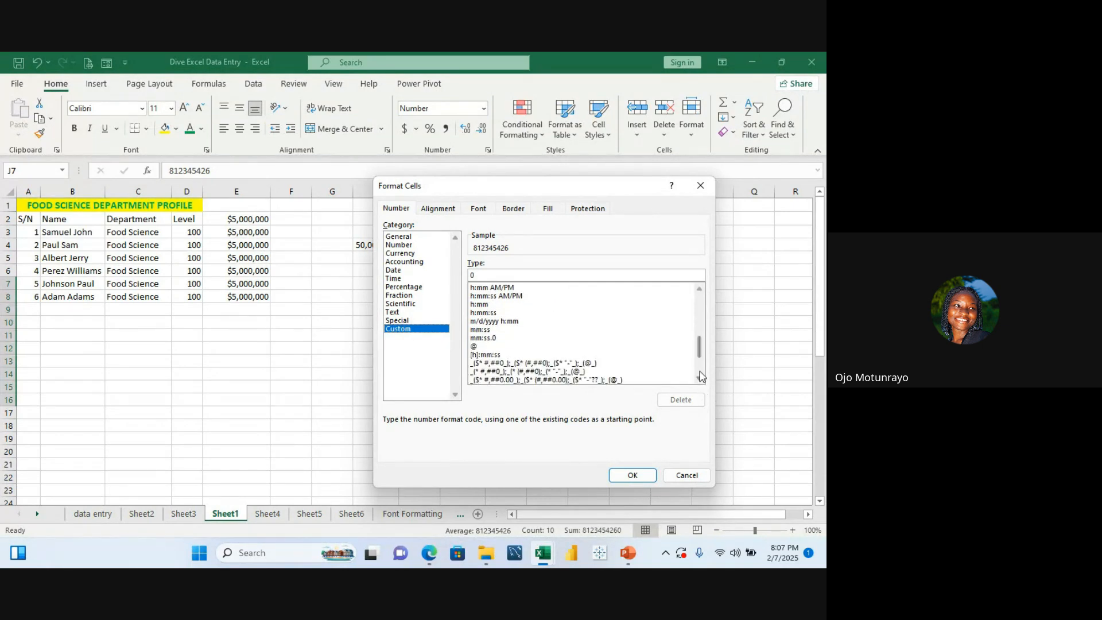
{"action": "left_click", "coordinate": [701, 291]}
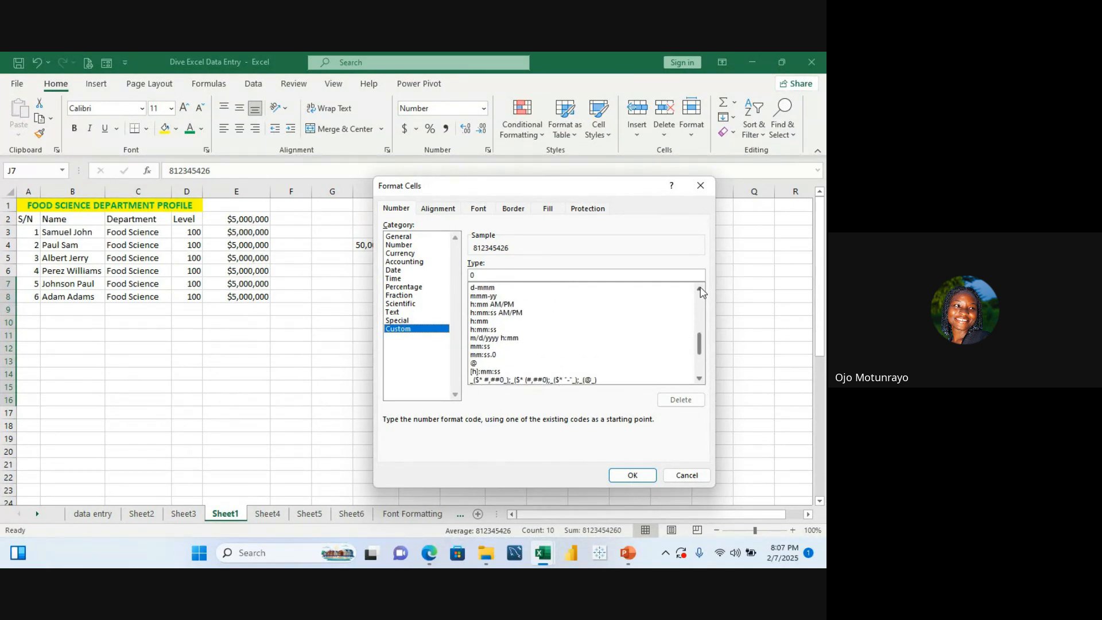
{"action": "left_click", "coordinate": [700, 291]}
{"action": "left_click", "coordinate": [700, 291]}
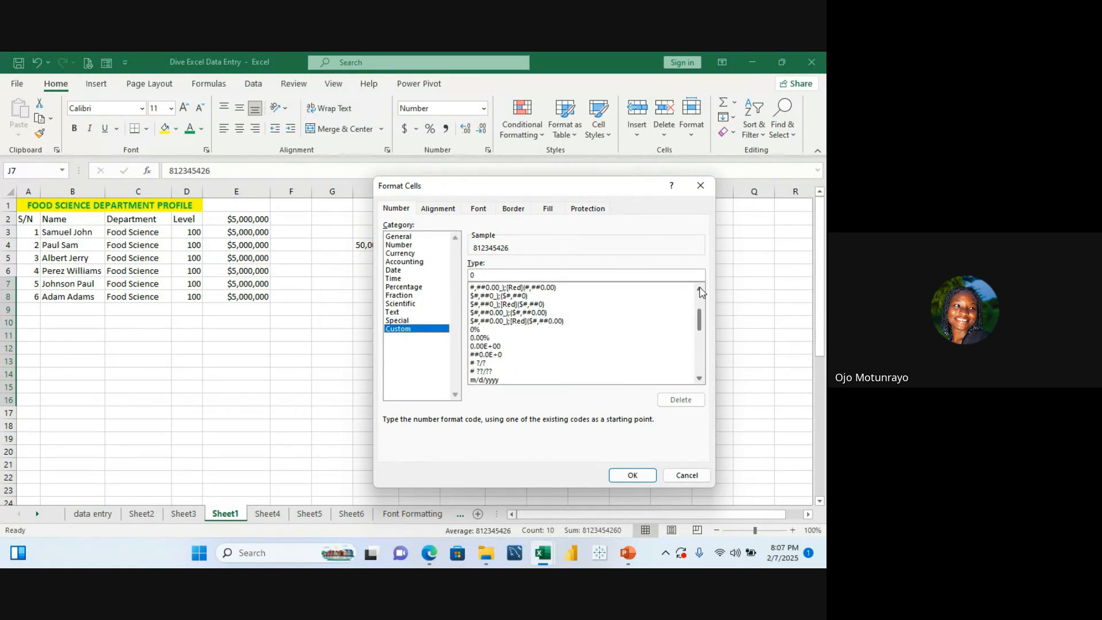
{"action": "left_click", "coordinate": [700, 291]}
{"action": "left_click", "coordinate": [701, 291]}
{"action": "left_click", "coordinate": [700, 291]}
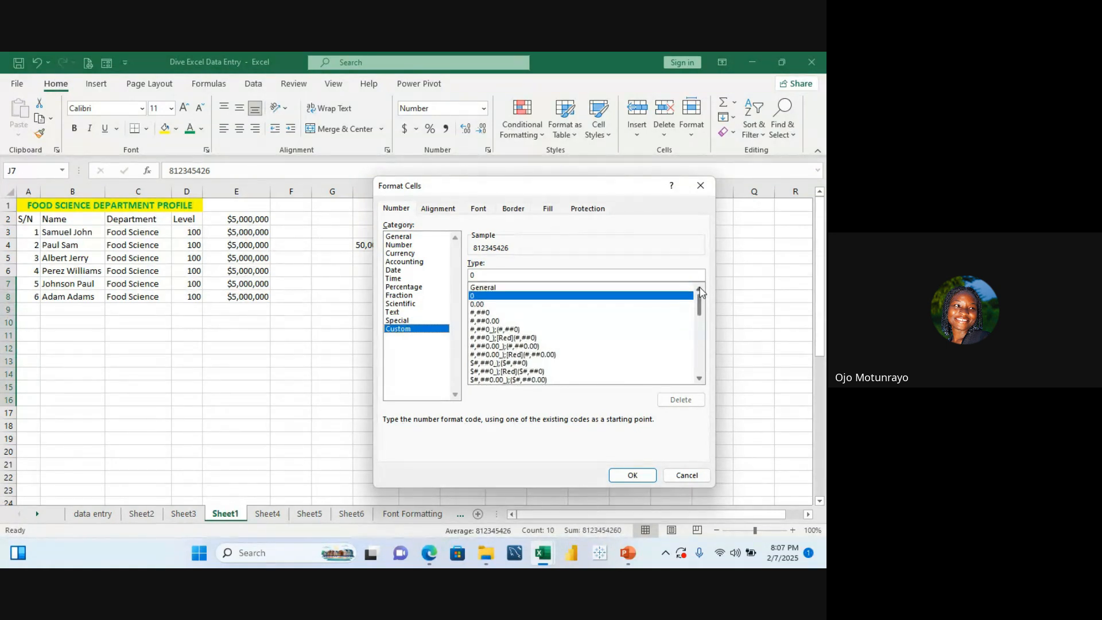
{"action": "left_click", "coordinate": [700, 378]}
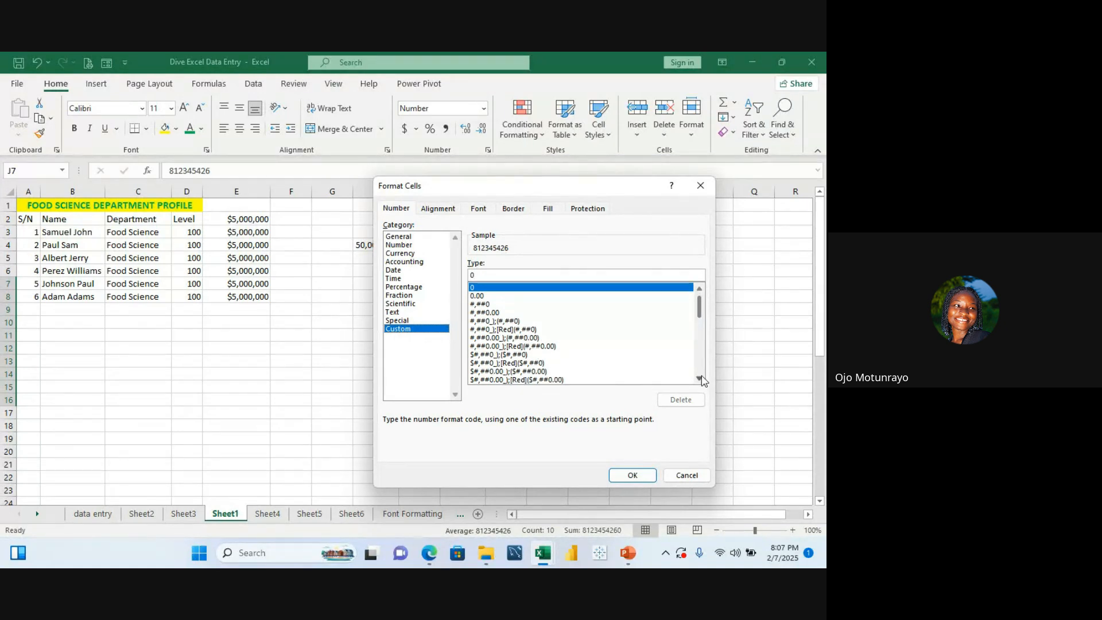
{"action": "left_click", "coordinate": [701, 289]}
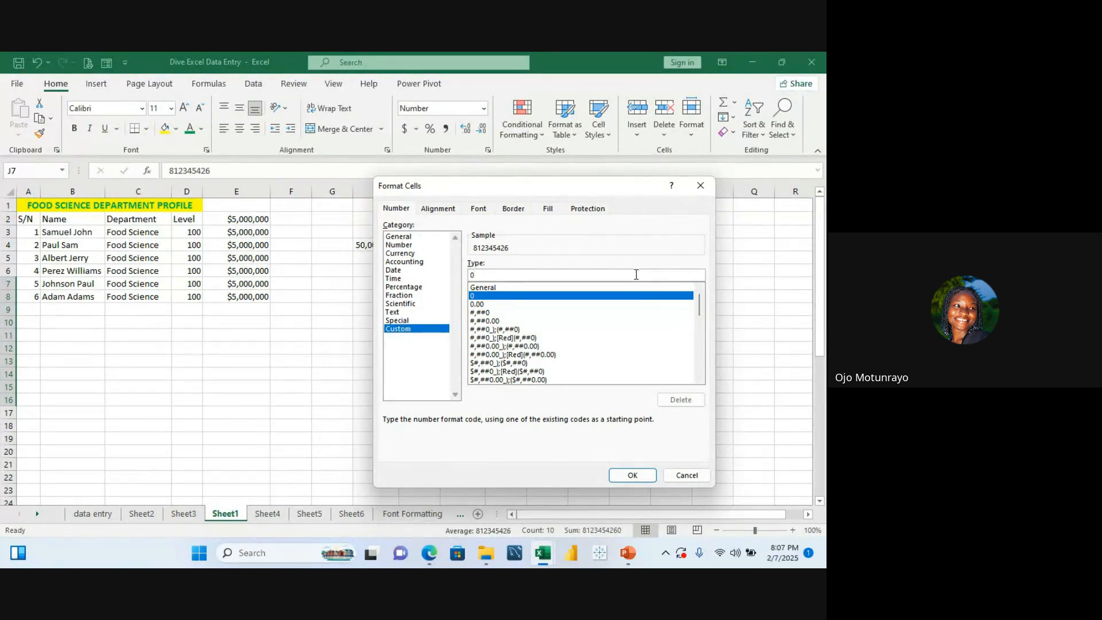
Step: Preview Custom format codes such as General, 0, 0.00 and 0% on the phone numbers, and close the dialog without applying
{"action": "key", "text": "BackSpace"}
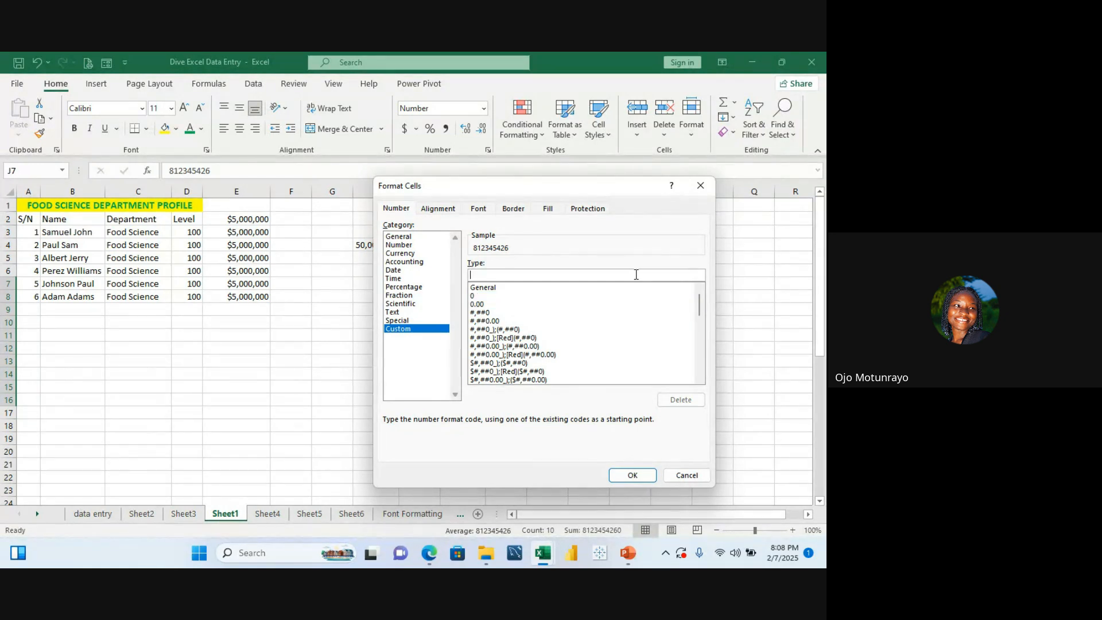
{"action": "left_click", "coordinate": [484, 288]}
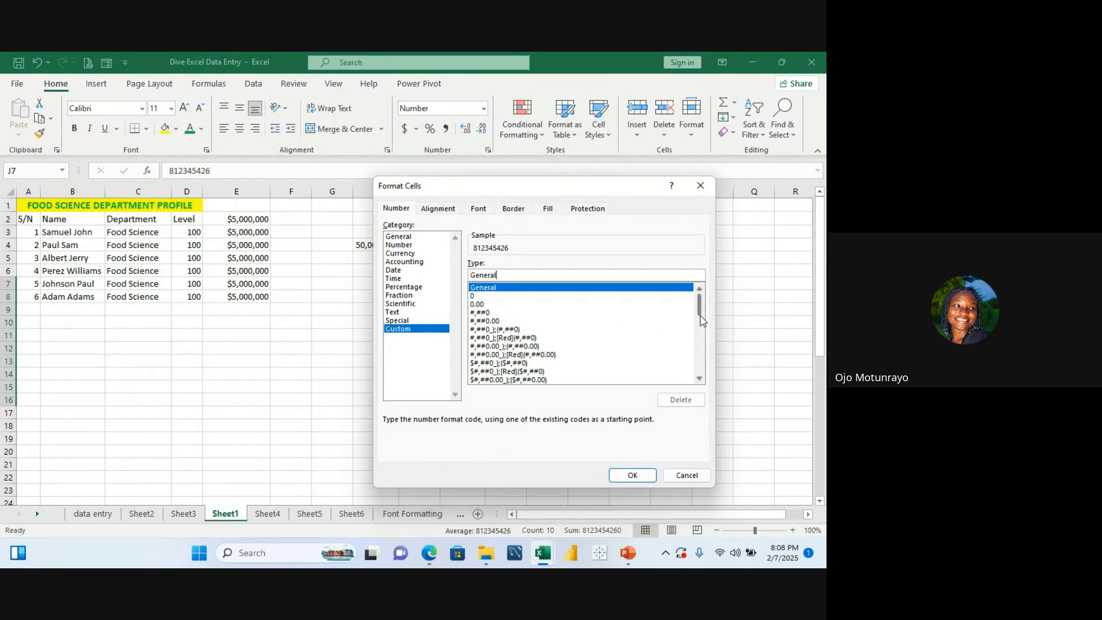
{"action": "left_click_drag", "start_coordinate": [700, 320], "coordinate": [700, 328]}
{"action": "left_click_drag", "start_coordinate": [701, 346], "coordinate": [702, 378]}
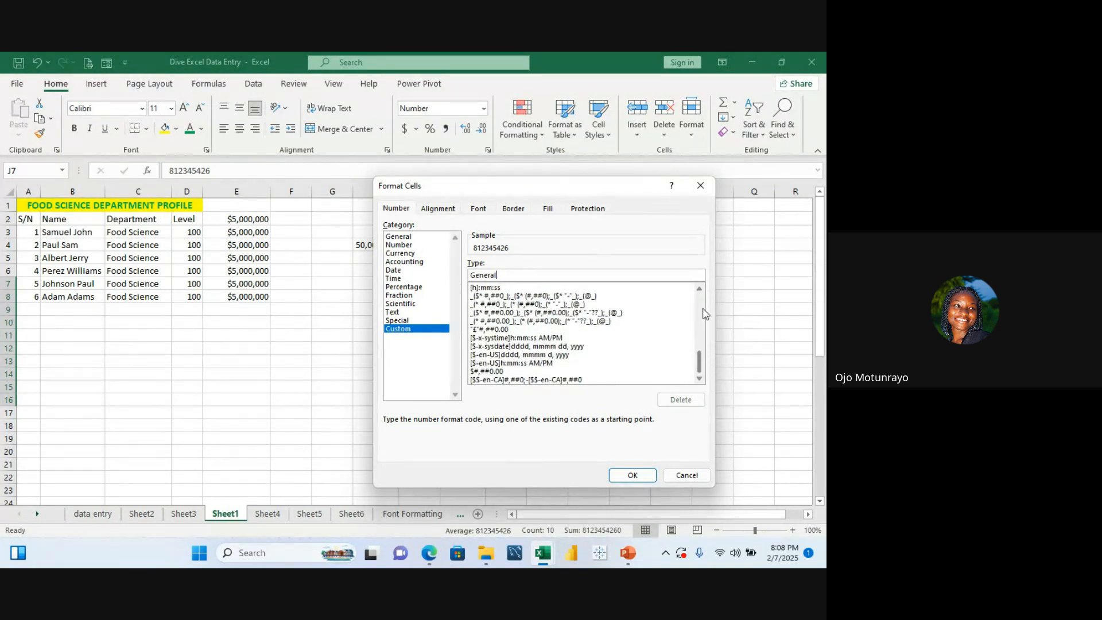
{"action": "left_click", "coordinate": [700, 290]}
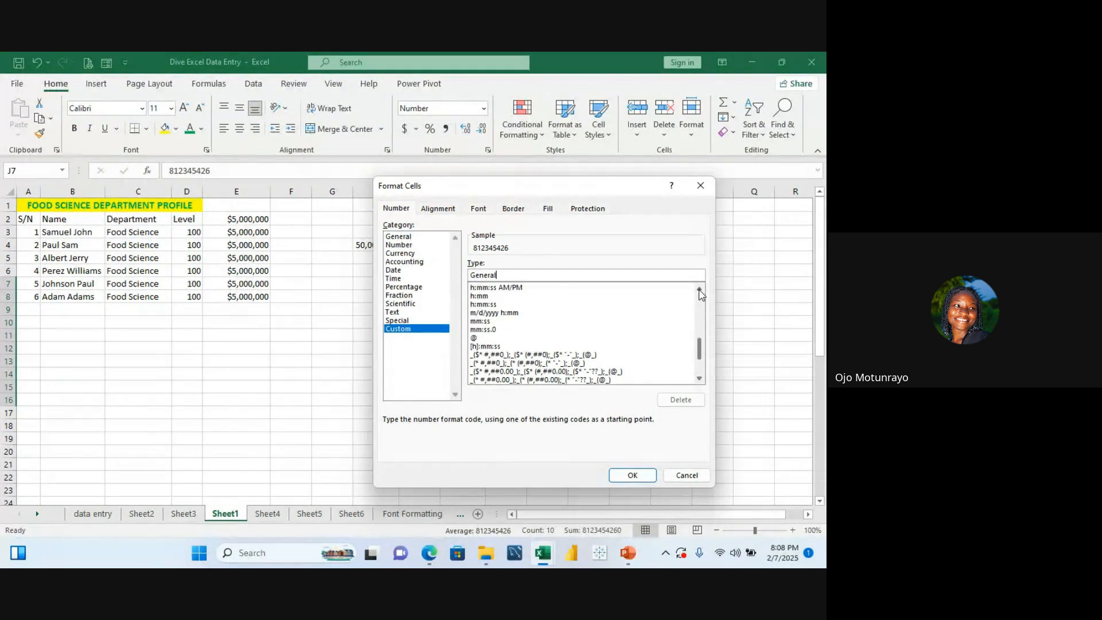
{"action": "left_click", "coordinate": [699, 290]}
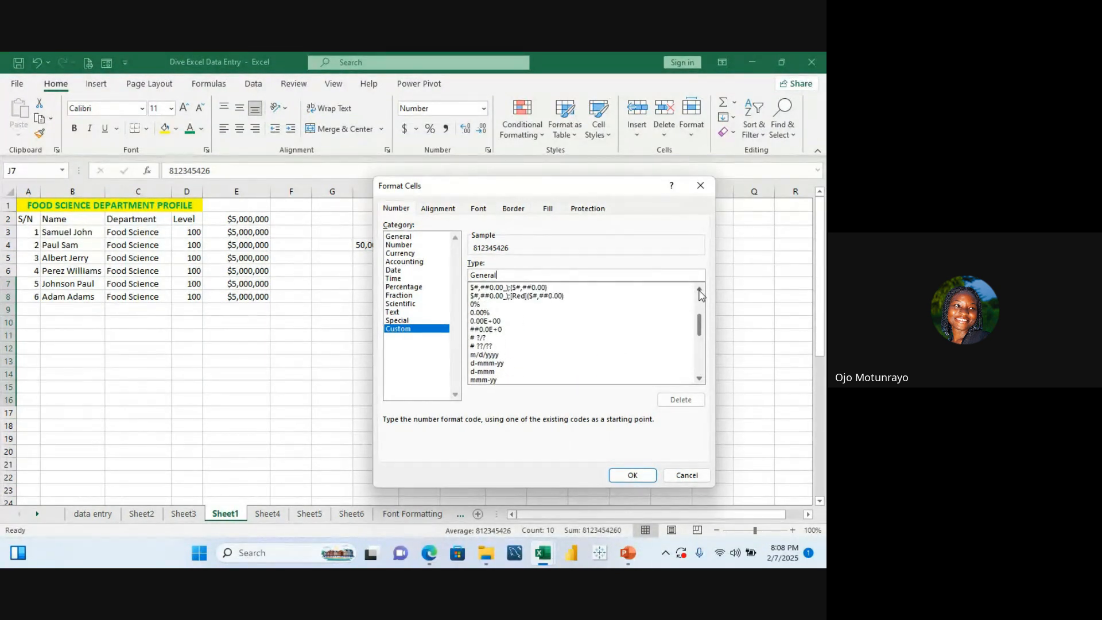
{"action": "left_click", "coordinate": [700, 290]}
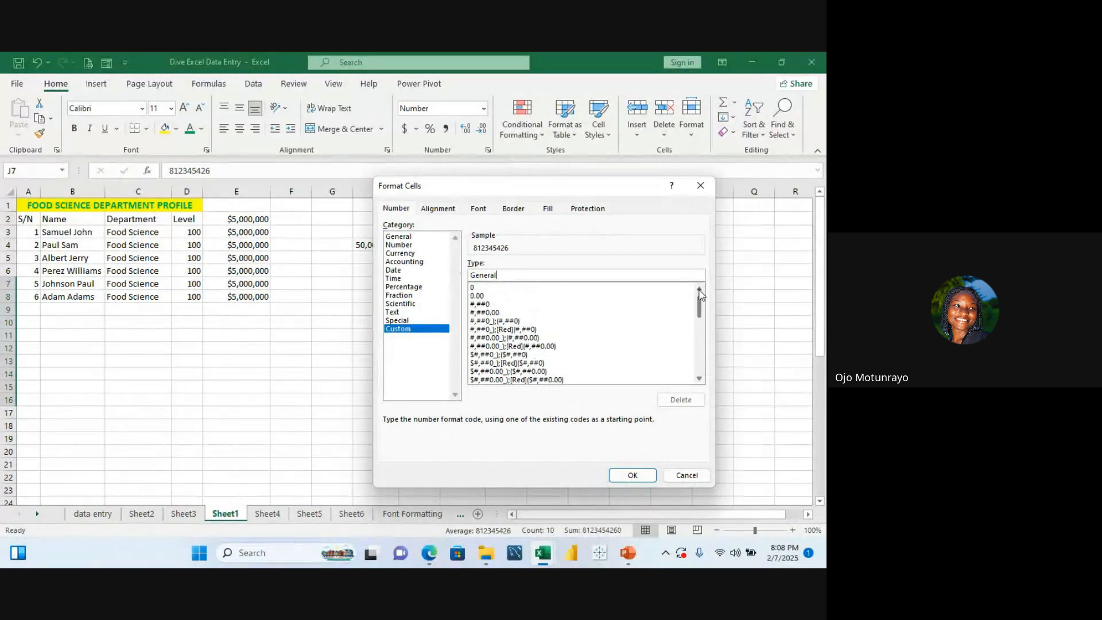
{"action": "left_click", "coordinate": [700, 290]}
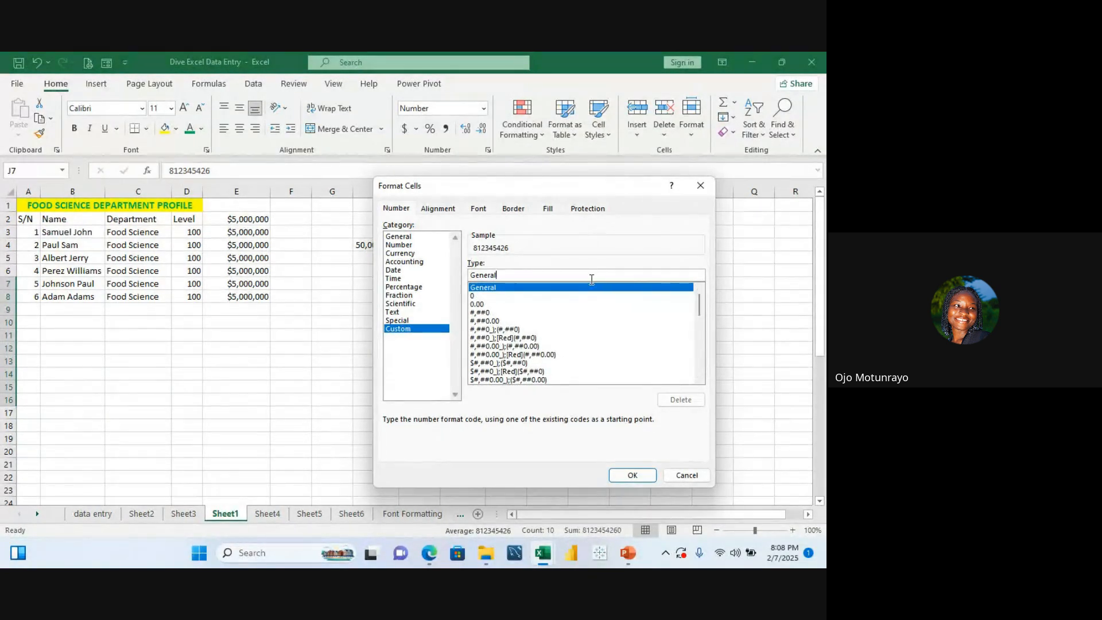
{"action": "left_click", "coordinate": [484, 296]}
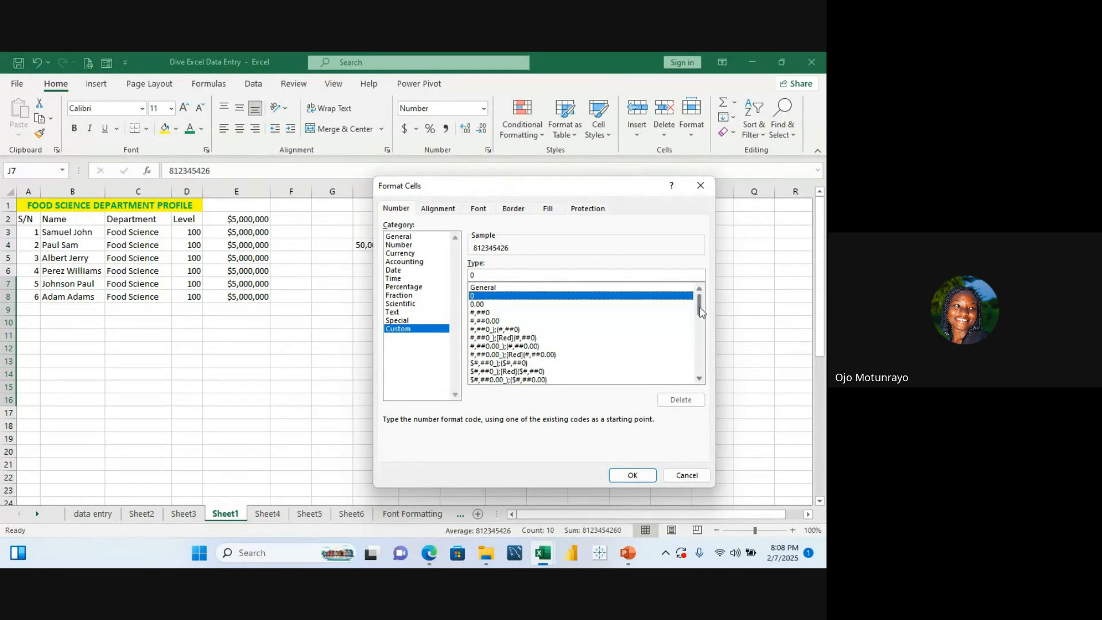
{"action": "left_click_drag", "start_coordinate": [700, 308], "coordinate": [701, 411]}
{"action": "left_click", "coordinate": [701, 379]}
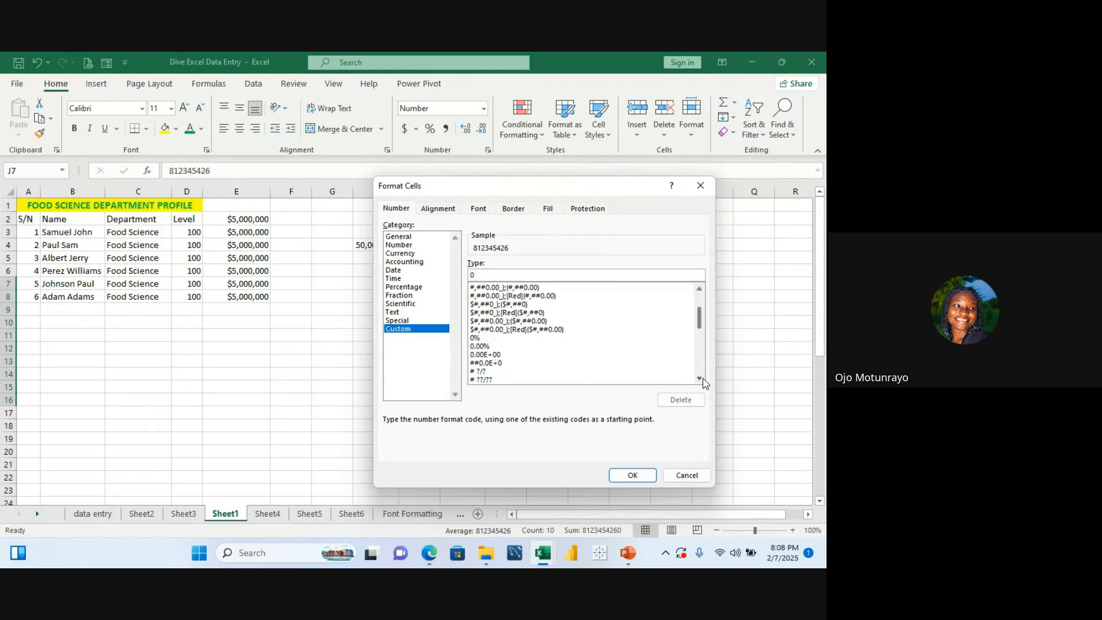
{"action": "left_click_drag", "start_coordinate": [702, 379], "coordinate": [701, 379]}
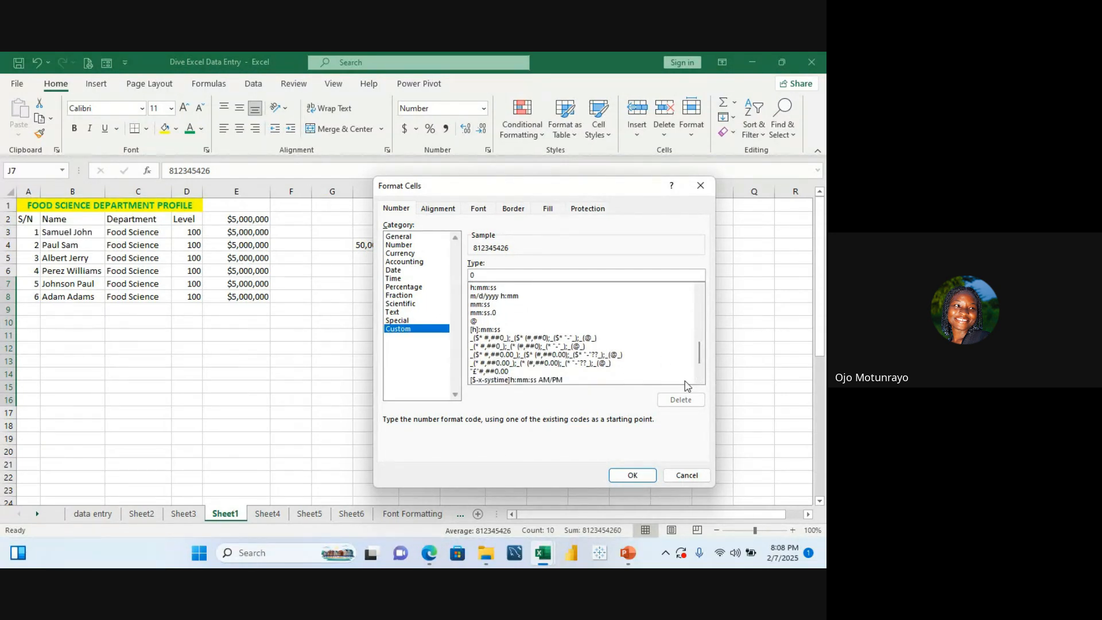
{"action": "left_click_drag", "start_coordinate": [701, 356], "coordinate": [703, 368]}
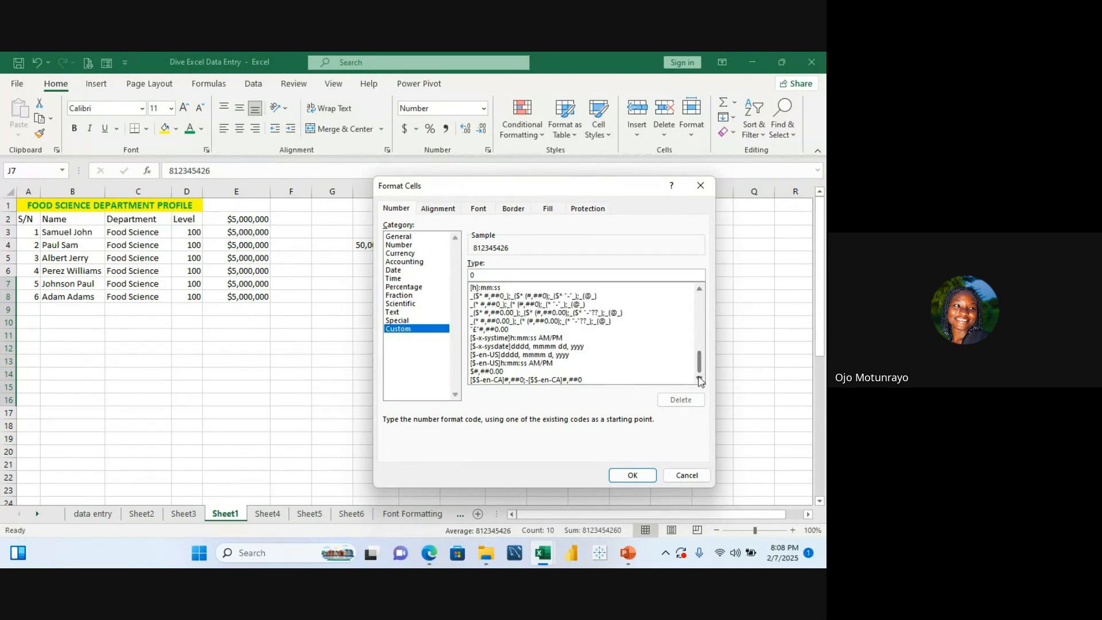
{"action": "left_click", "coordinate": [527, 271]}
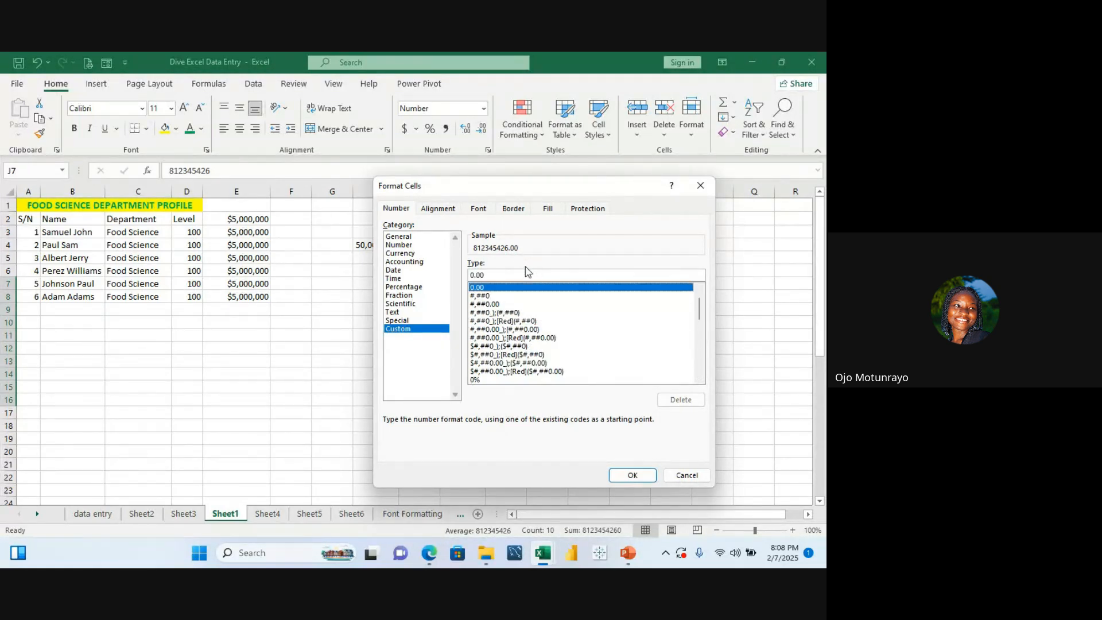
{"action": "key", "text": "Page_Down"}
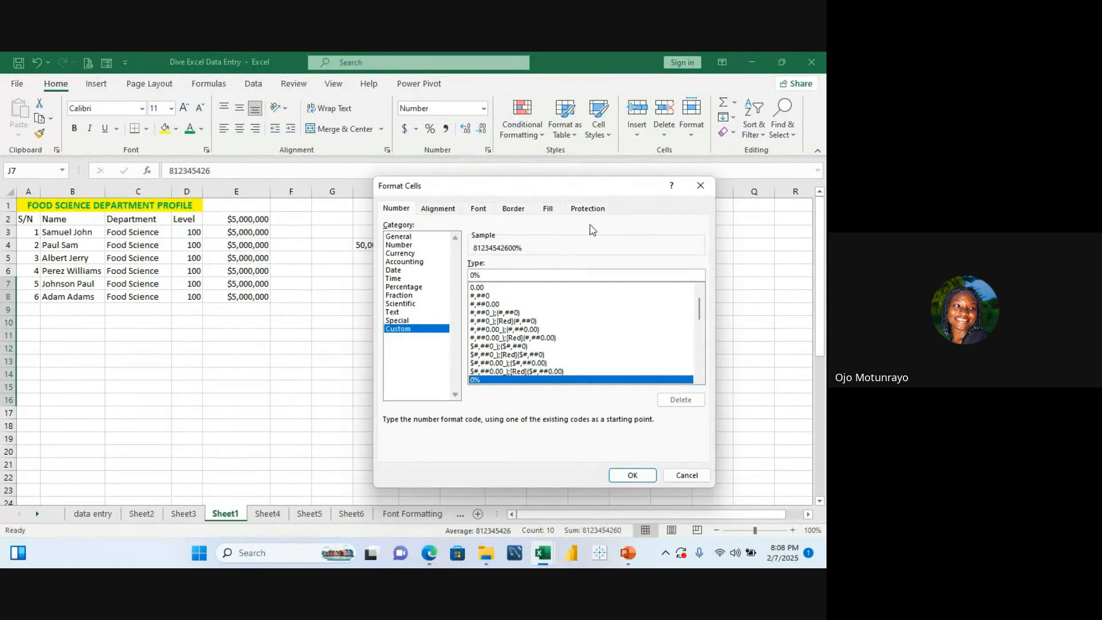
{"action": "left_click", "coordinate": [702, 184]}
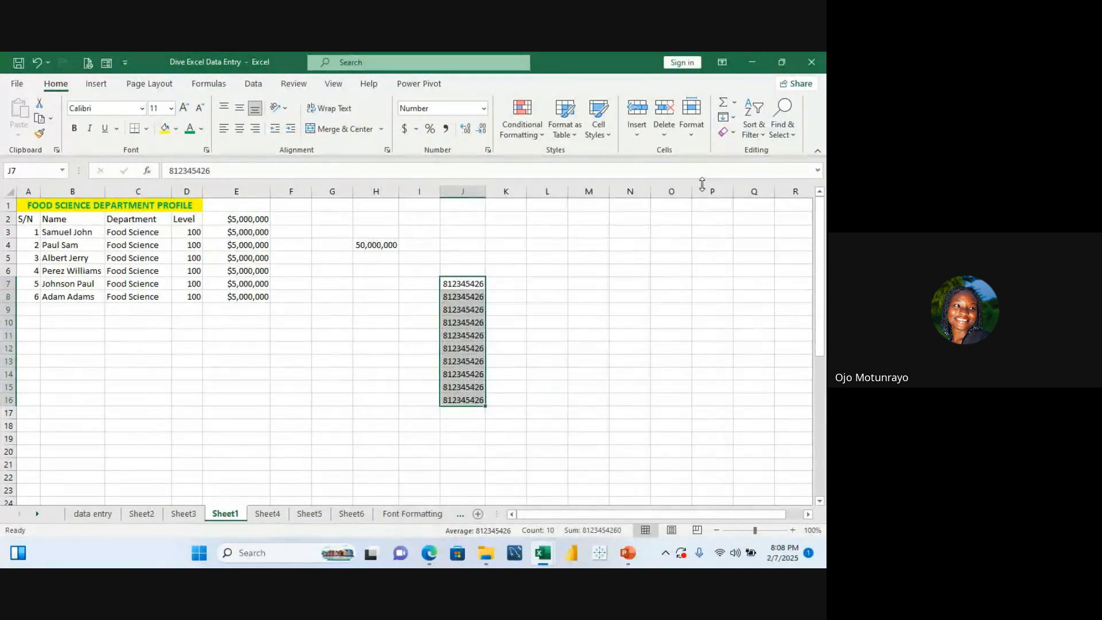
Step: Reopen the number formatting dialog for J7:J16 and browse through the Custom type list
{"action": "left_click", "coordinate": [487, 151]}
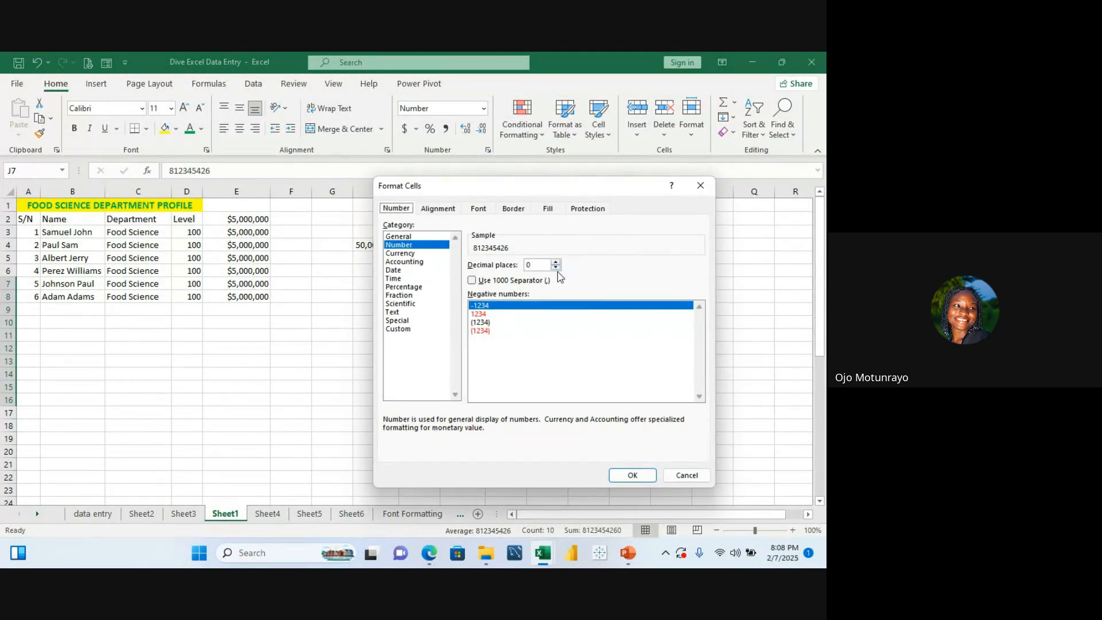
{"action": "left_click", "coordinate": [396, 321]}
{"action": "left_click", "coordinate": [399, 329]}
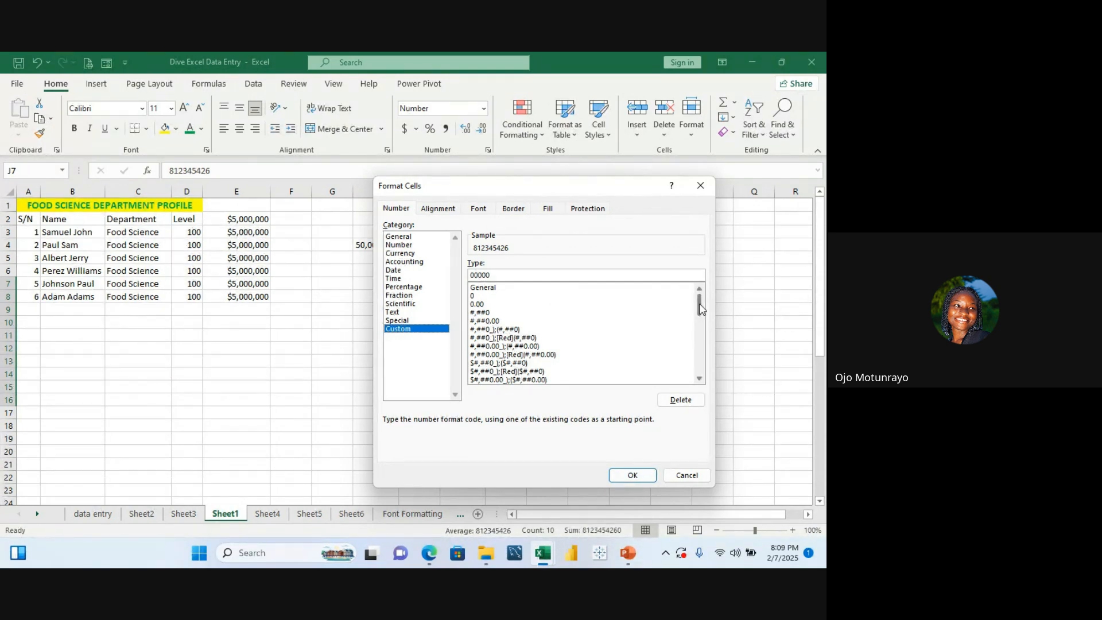
{"action": "left_click_drag", "start_coordinate": [700, 309], "coordinate": [697, 285]}
{"action": "left_click_drag", "start_coordinate": [701, 310], "coordinate": [703, 393]}
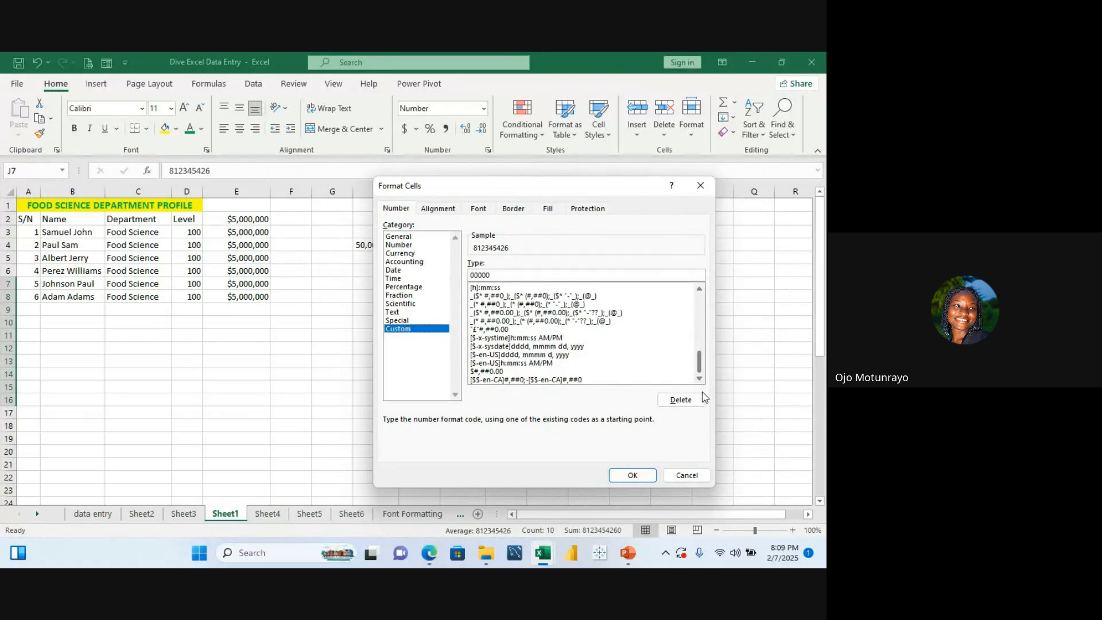
{"action": "left_click", "coordinate": [700, 292]}
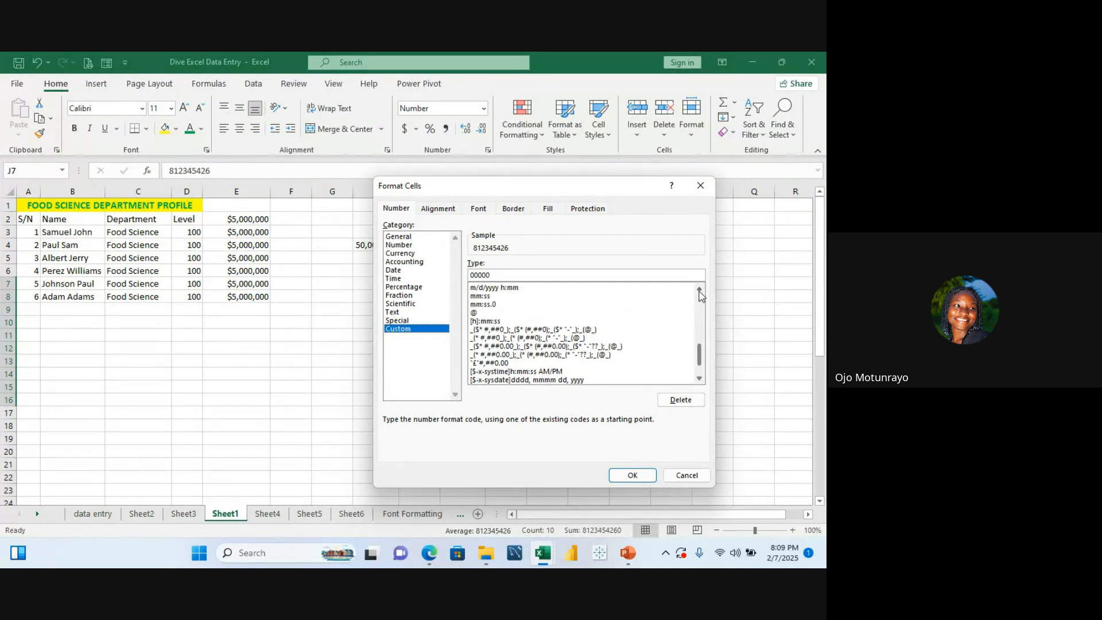
{"action": "left_click_drag", "start_coordinate": [700, 294], "coordinate": [700, 294]}
{"action": "left_click", "coordinate": [700, 291]}
{"action": "left_click", "coordinate": [700, 292]}
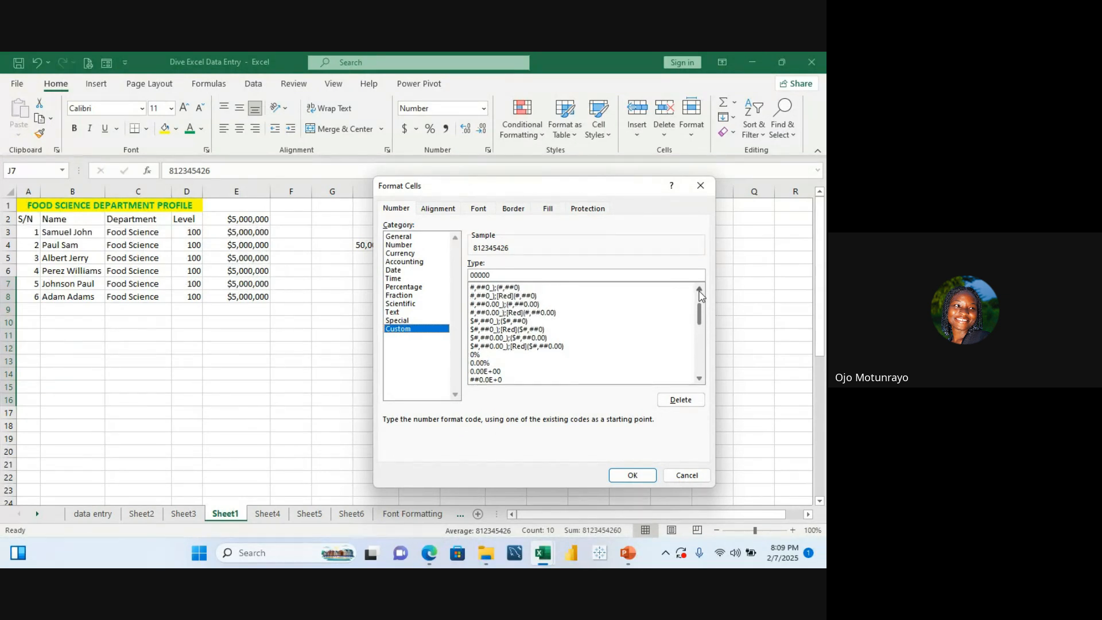
{"action": "left_click", "coordinate": [700, 292]}
{"action": "left_click", "coordinate": [700, 291]}
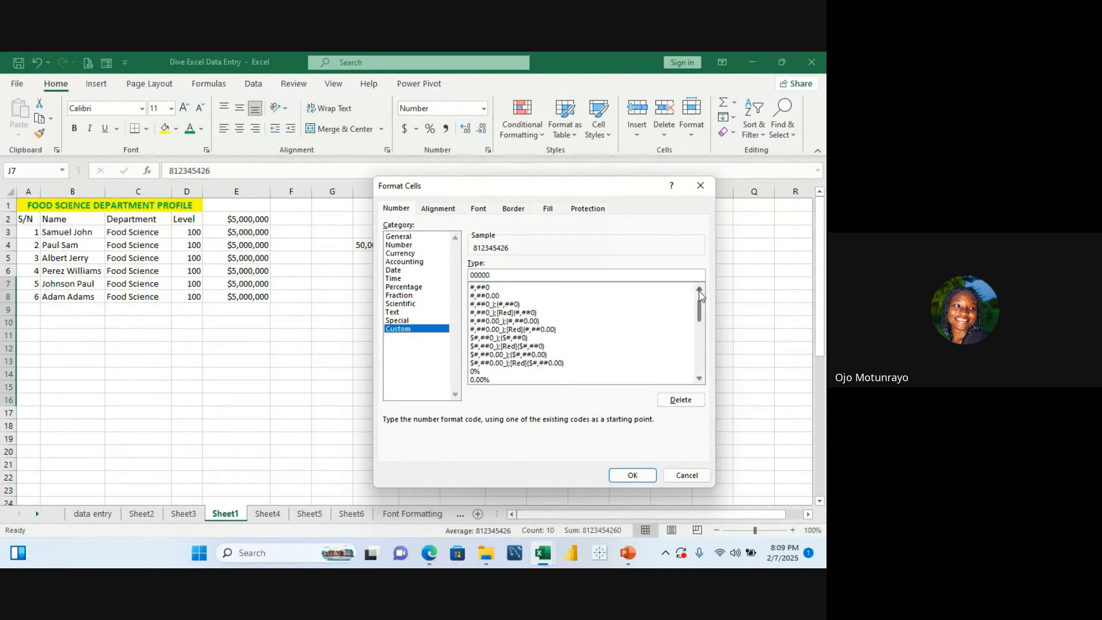
Step: Preview the thousands-separator, dollar, percentage, scientific and fraction Custom codes on the selected phone numbers
{"action": "left_click", "coordinate": [489, 296]}
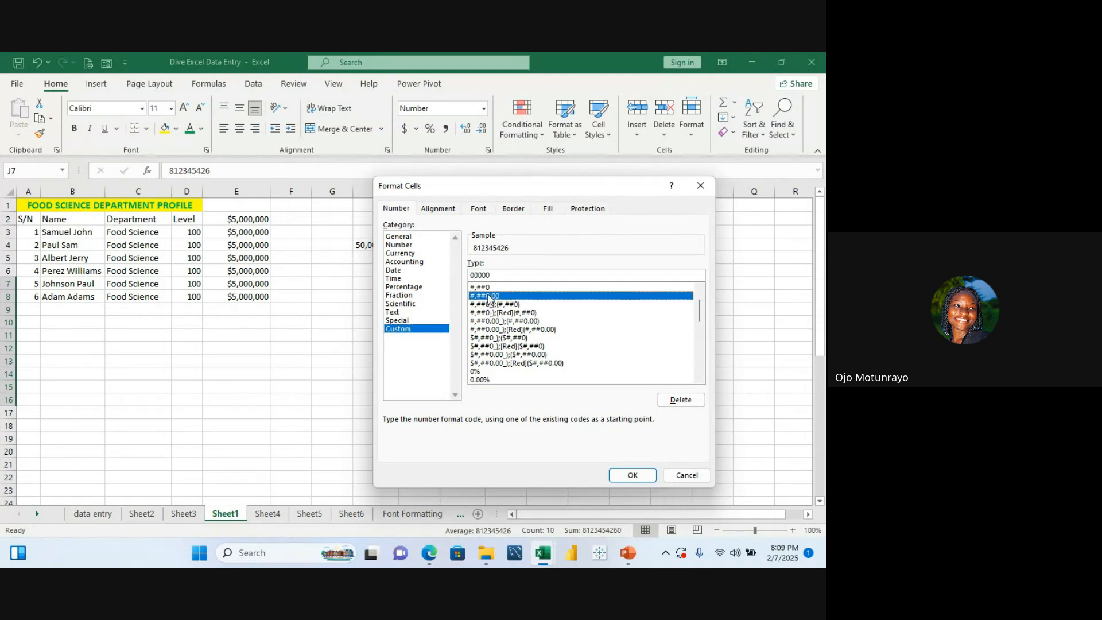
{"action": "left_click", "coordinate": [490, 313]}
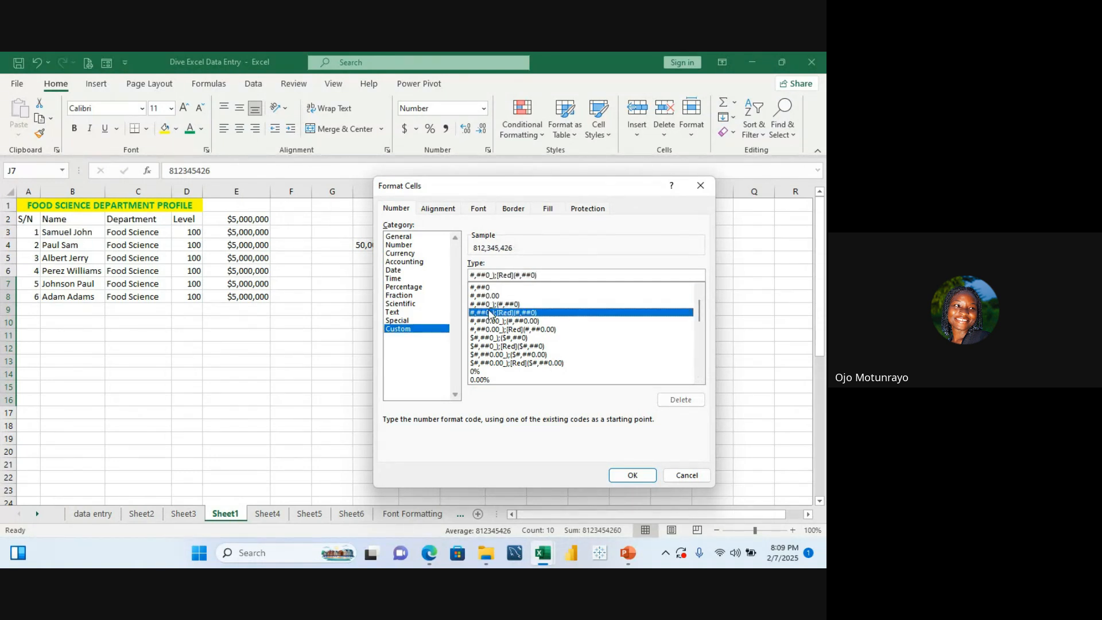
{"action": "left_click", "coordinate": [491, 321]}
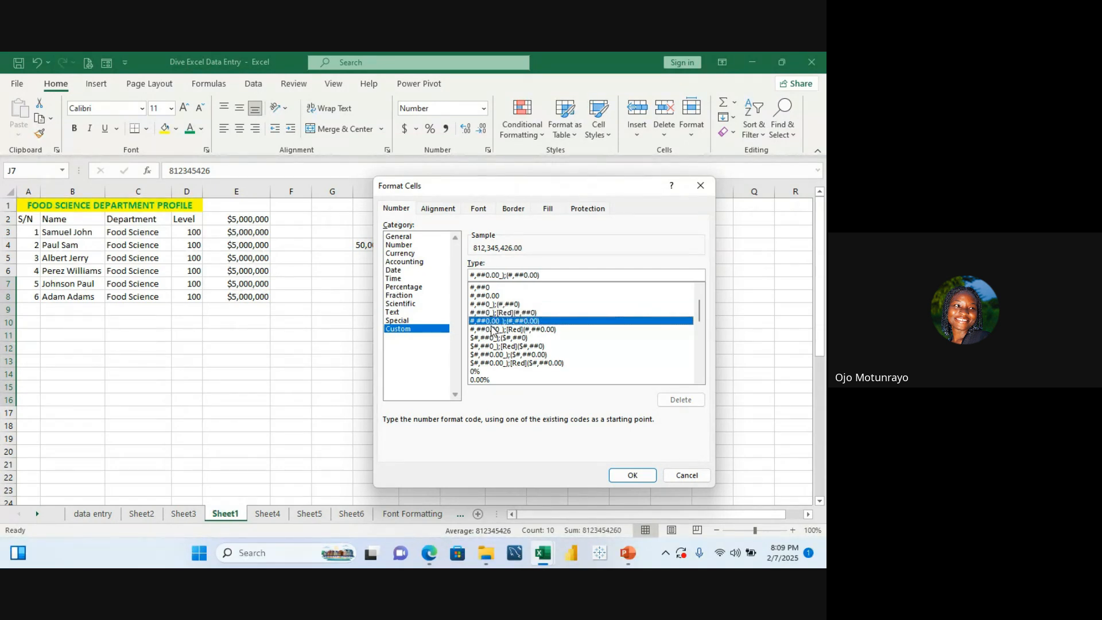
{"action": "left_click", "coordinate": [492, 330]}
{"action": "left_click", "coordinate": [496, 338]}
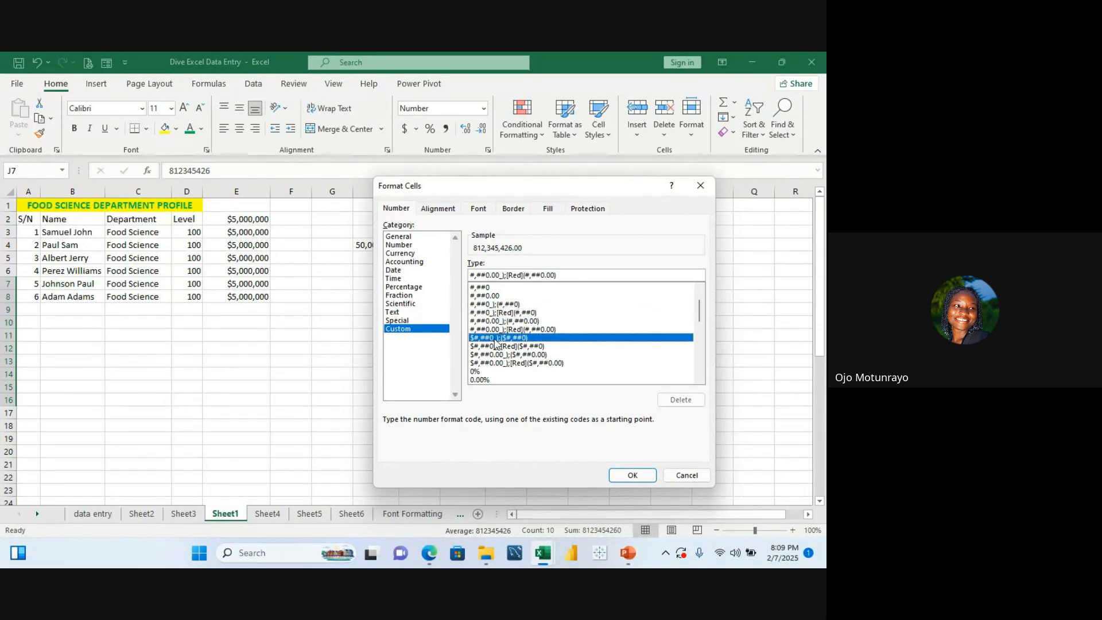
{"action": "left_click", "coordinate": [496, 346]}
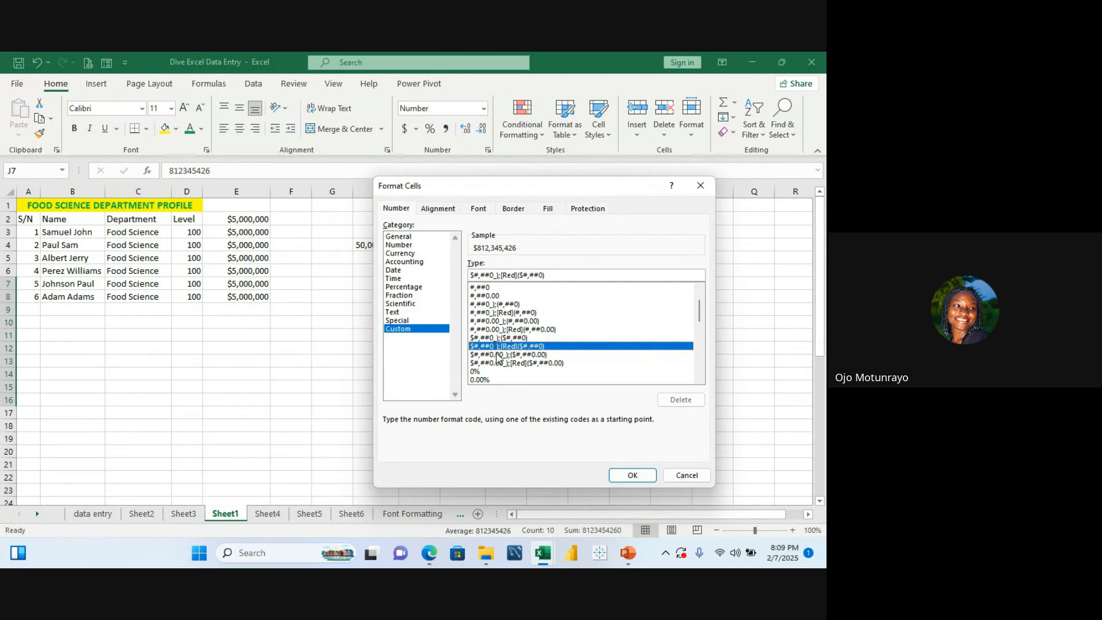
{"action": "left_click", "coordinate": [498, 354]}
{"action": "left_click", "coordinate": [500, 364]}
{"action": "left_click", "coordinate": [495, 372]}
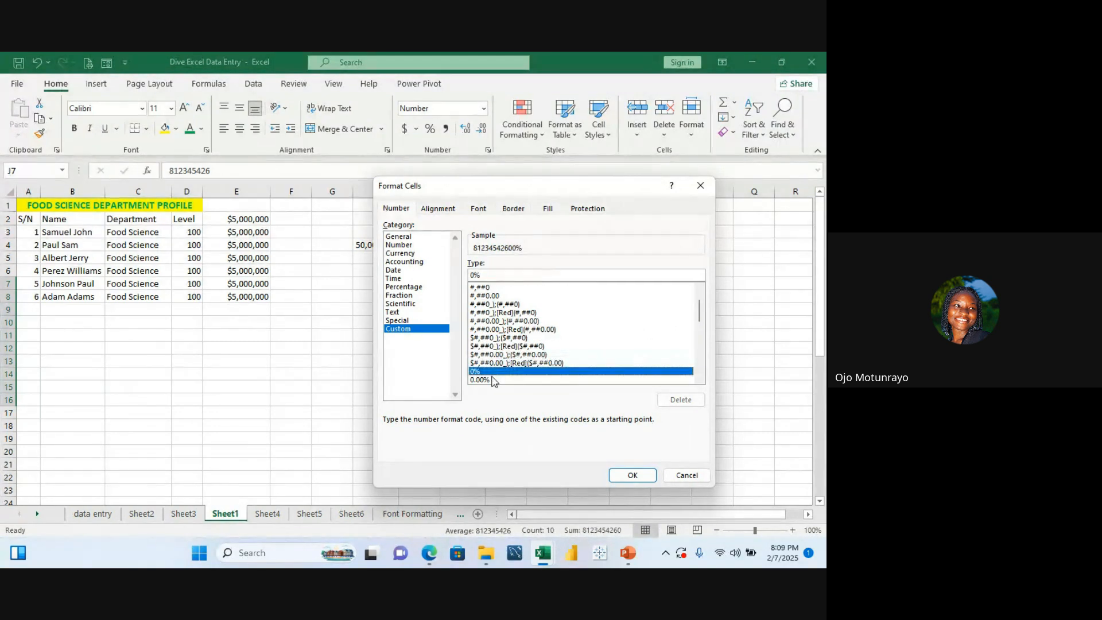
{"action": "left_click", "coordinate": [494, 380]}
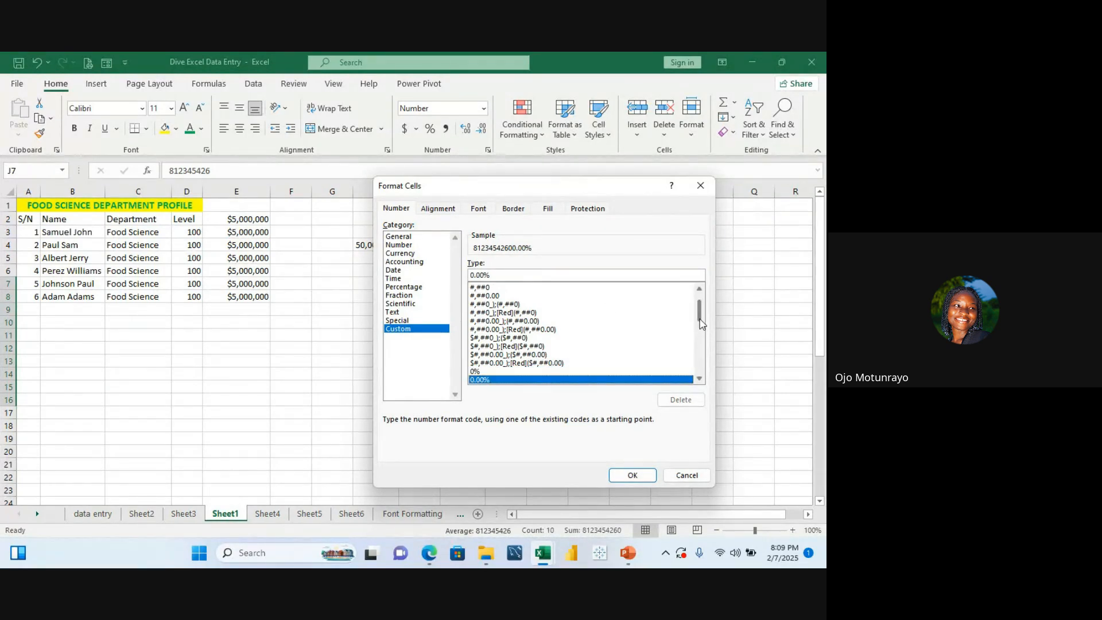
{"action": "left_click", "coordinate": [700, 380]}
{"action": "left_click", "coordinate": [699, 380]}
{"action": "left_click", "coordinate": [700, 380]}
{"action": "left_click", "coordinate": [700, 380]}
{"action": "left_click", "coordinate": [700, 380]}
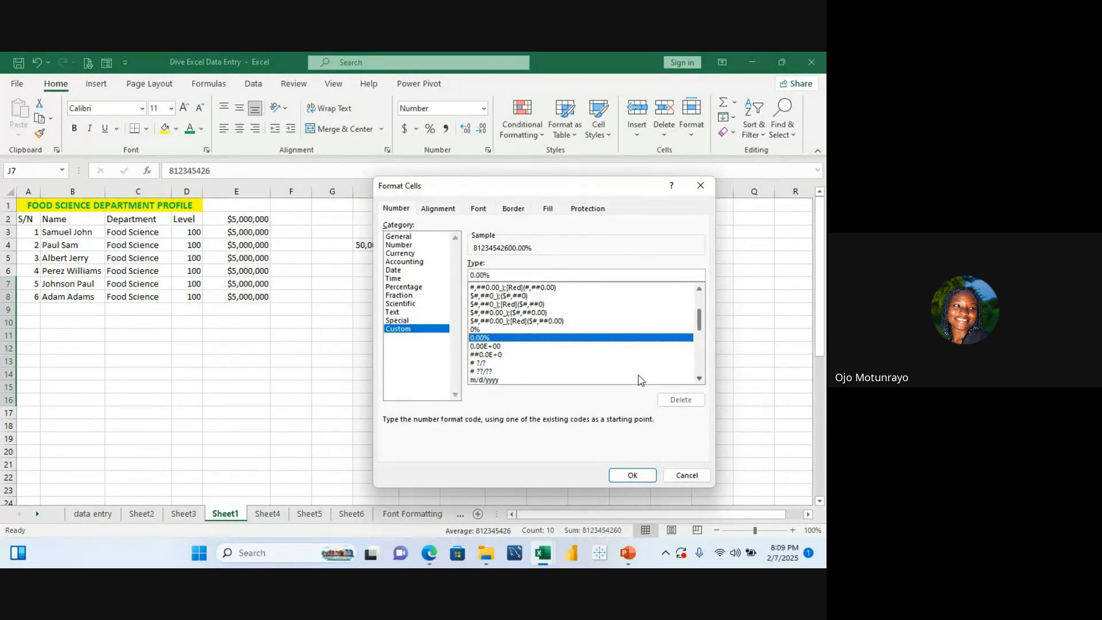
{"action": "left_click", "coordinate": [551, 355]}
{"action": "left_click", "coordinate": [522, 346]}
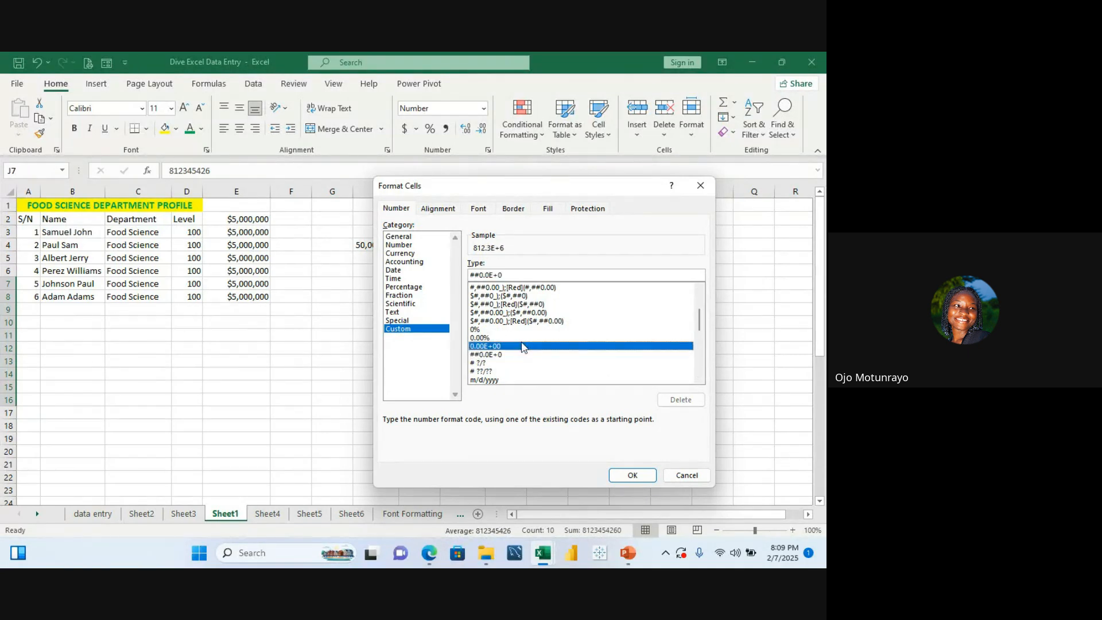
{"action": "left_click", "coordinate": [512, 373]}
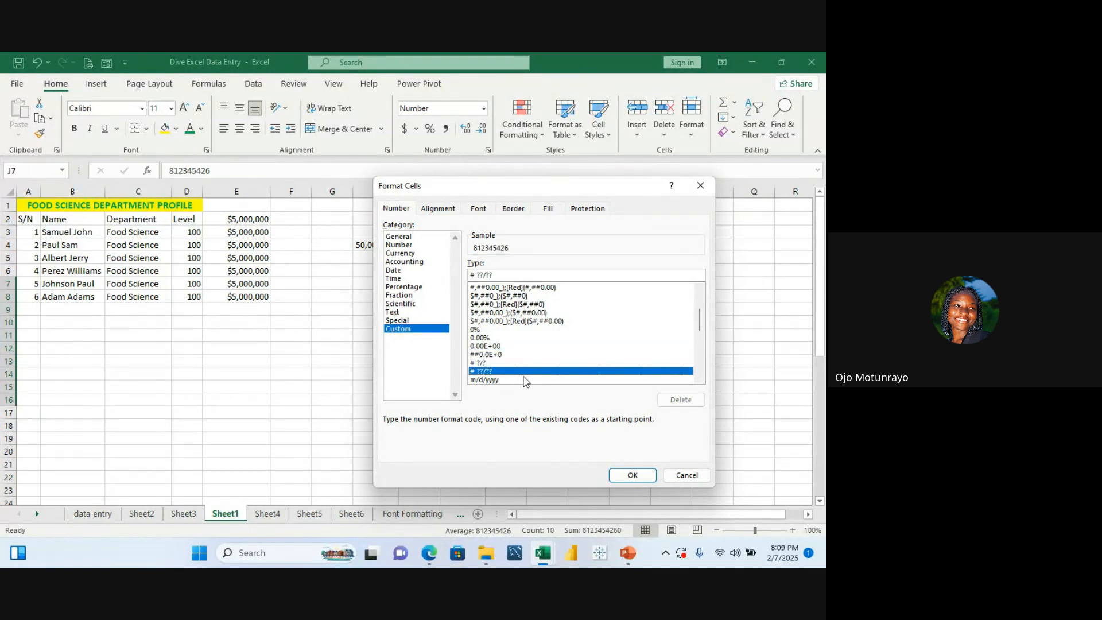
{"action": "left_click", "coordinate": [503, 362]}
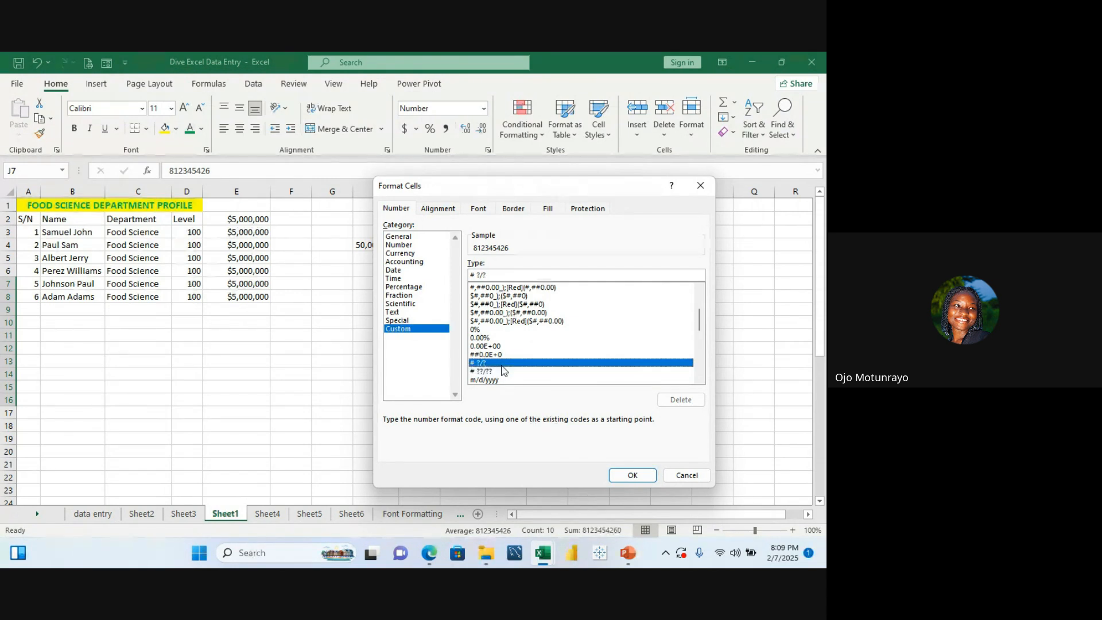
{"action": "left_click", "coordinate": [494, 354]}
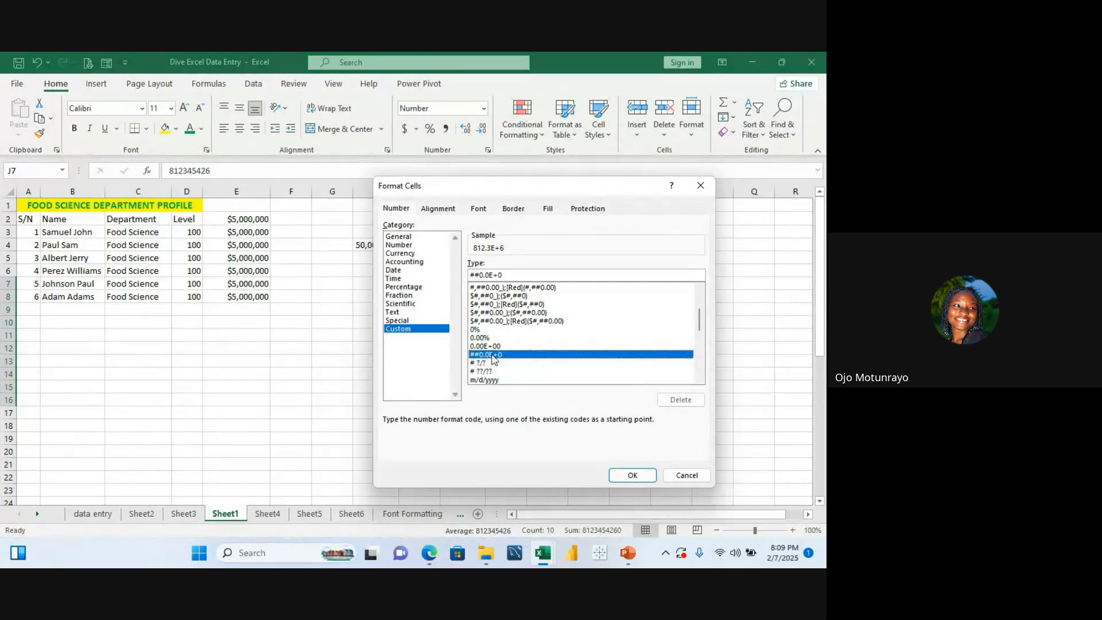
Step: Preview further Custom currency and accounting codes on the phone numbers, then close the dialog without applying
{"action": "left_click_drag", "start_coordinate": [701, 322], "coordinate": [703, 362]}
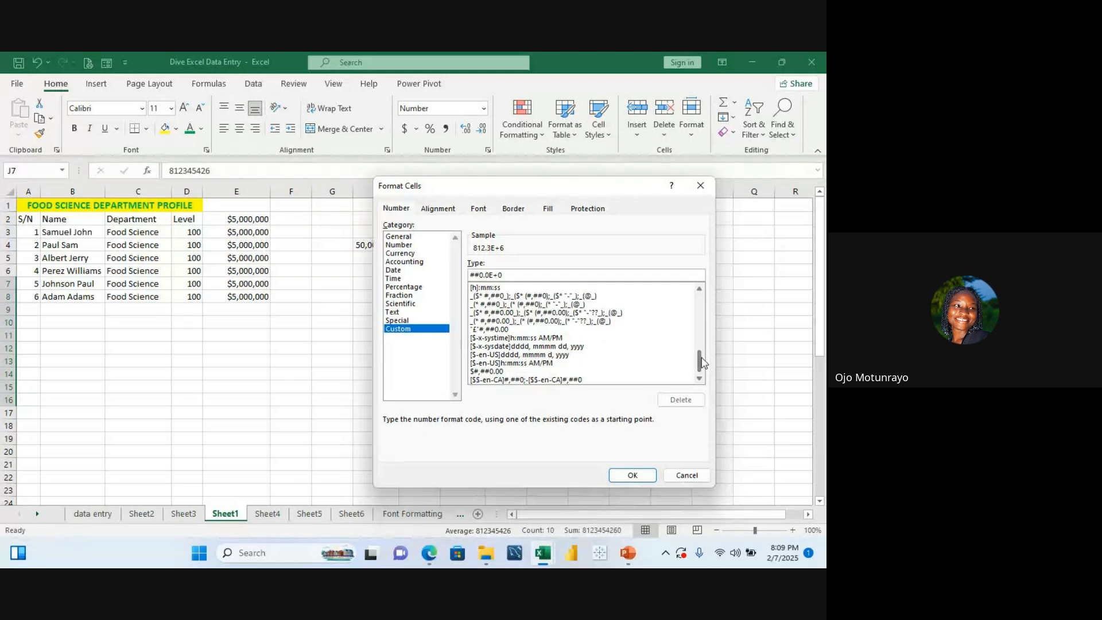
{"action": "left_click", "coordinate": [550, 372]}
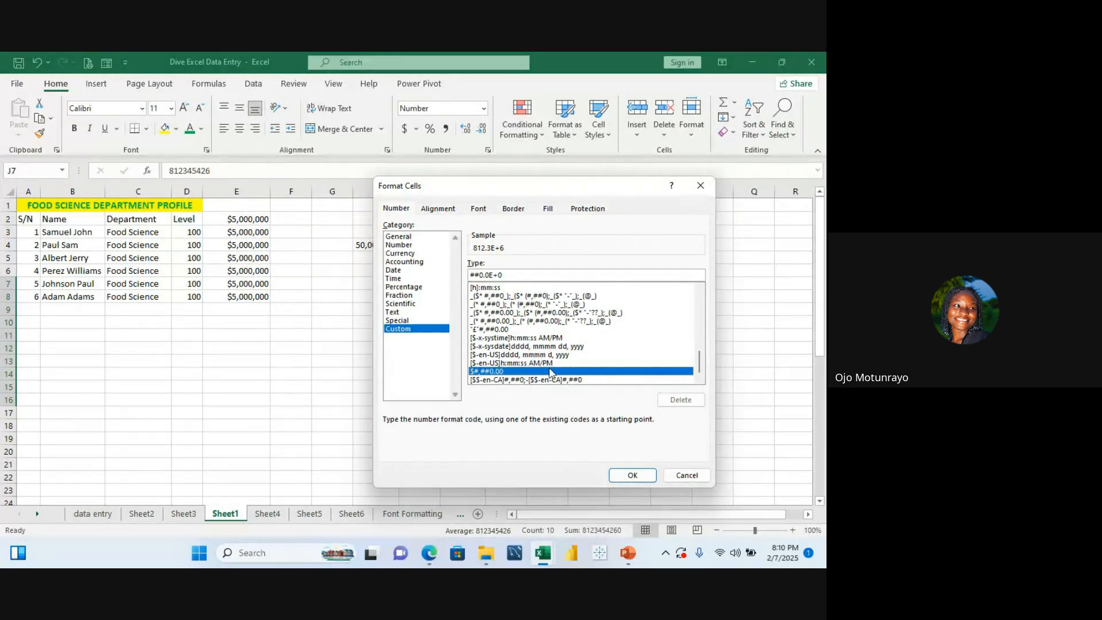
{"action": "left_click", "coordinate": [511, 329]}
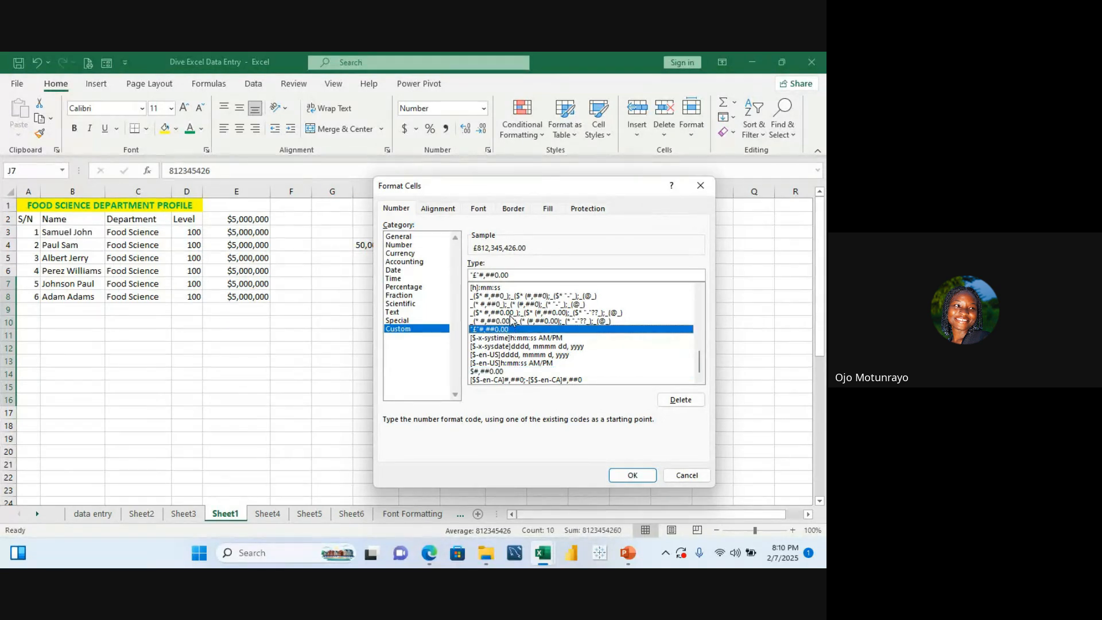
{"action": "left_click", "coordinate": [511, 314]}
{"action": "key", "text": "Up"}
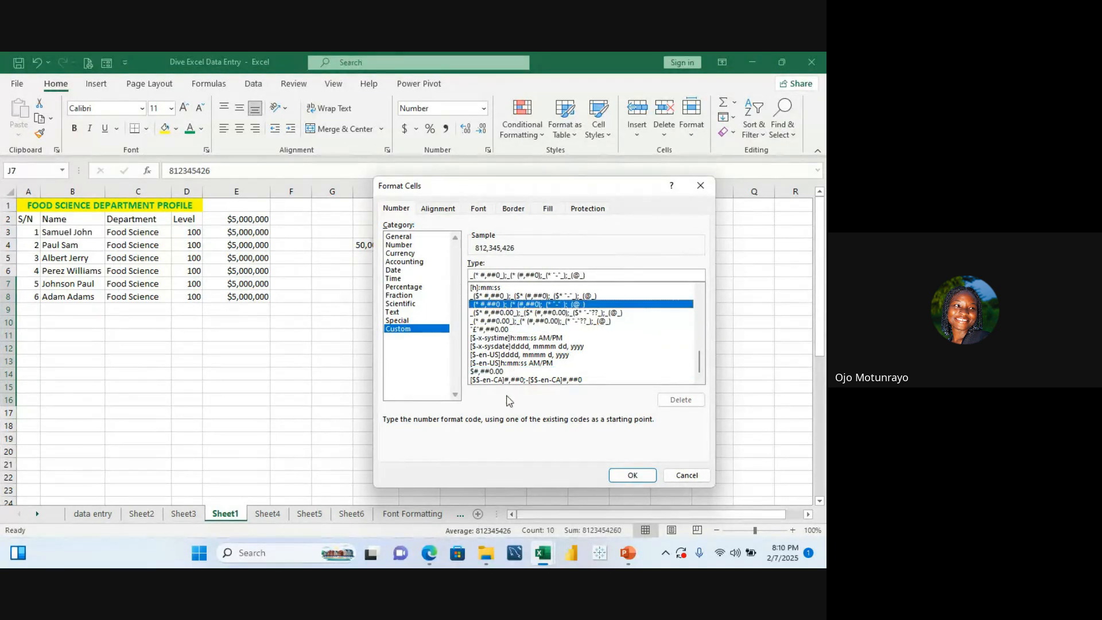
{"action": "left_click", "coordinate": [507, 380]}
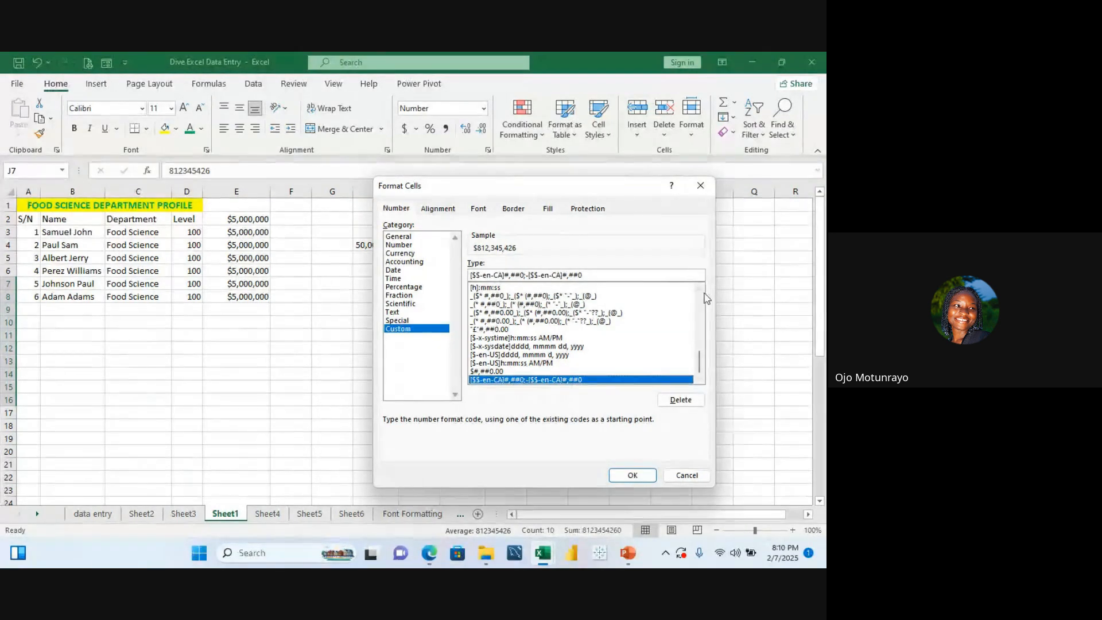
{"action": "left_click", "coordinate": [700, 187]}
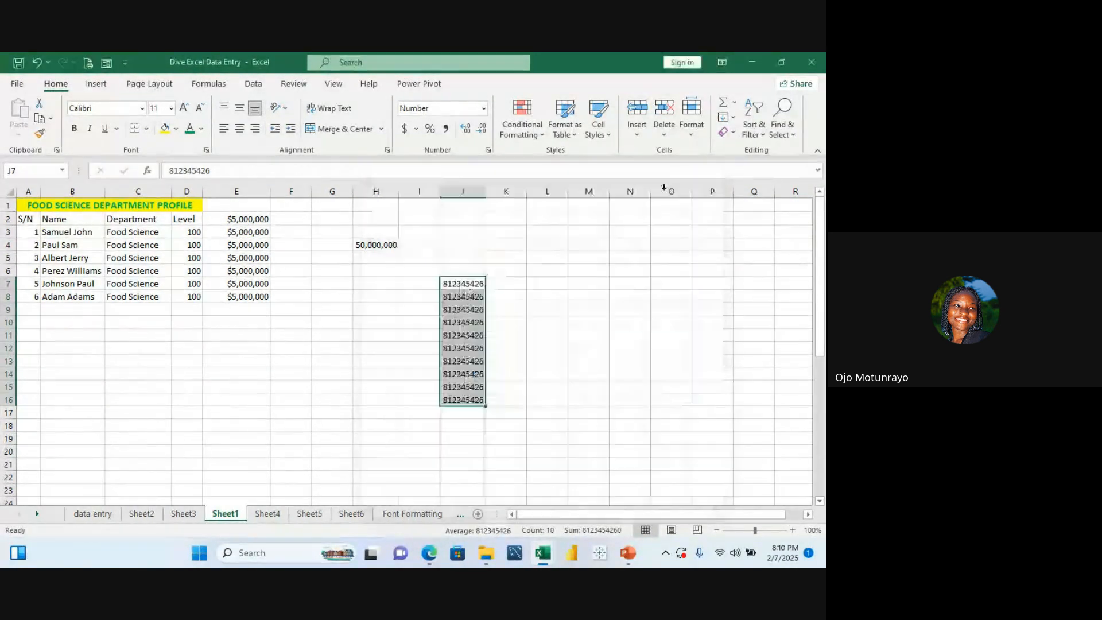
Step: Check the data entry sheet's columns and return to Sheet1
{"action": "left_click", "coordinate": [94, 514]}
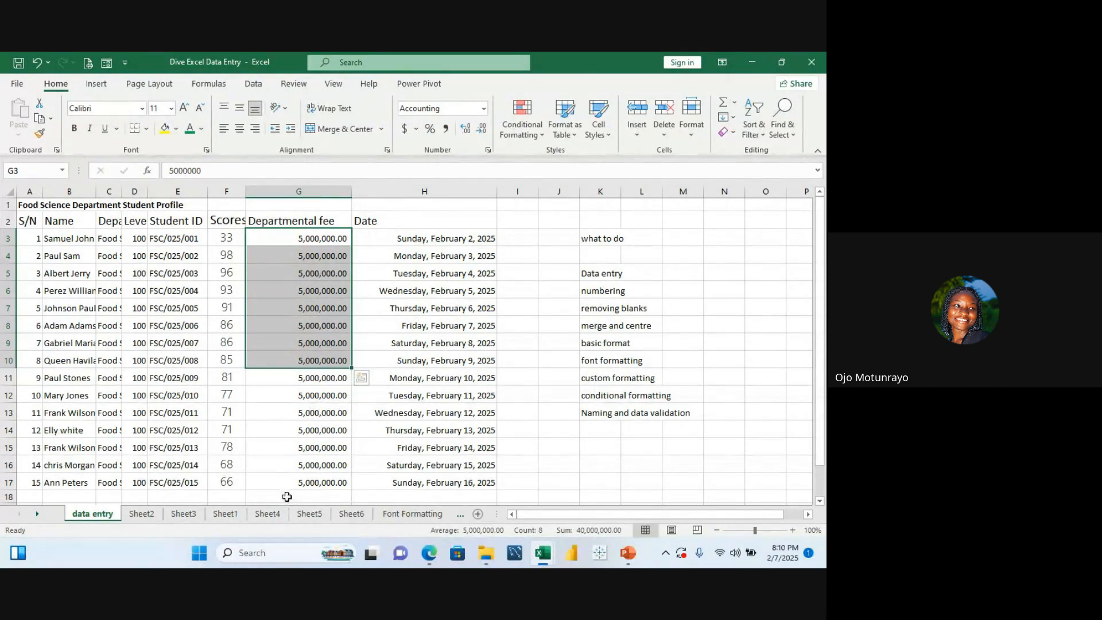
{"action": "left_click", "coordinate": [225, 513]}
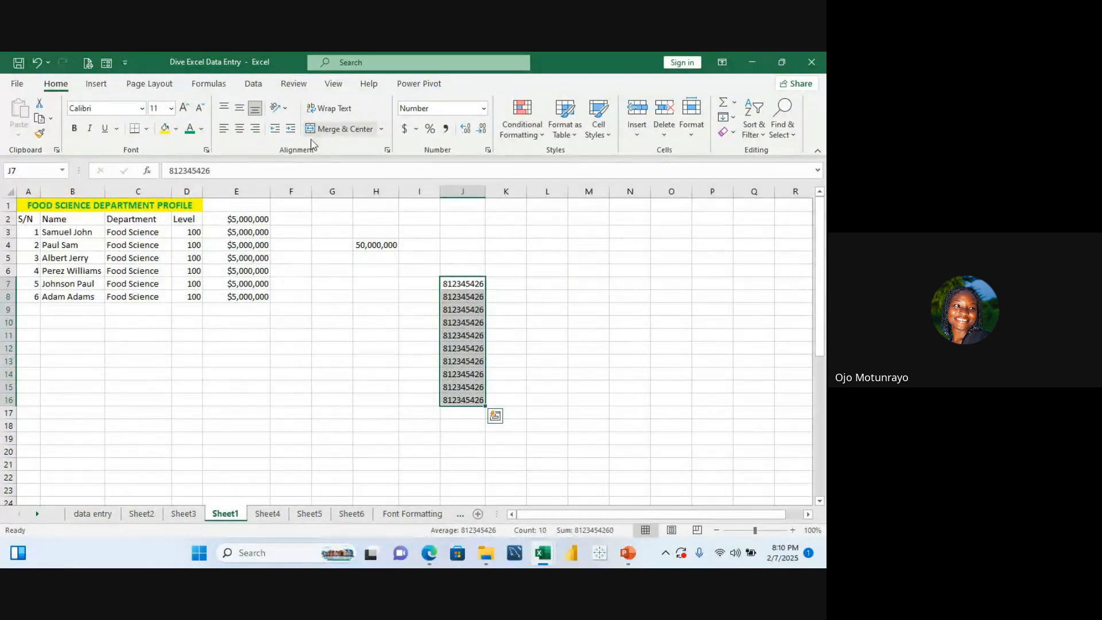
{"action": "left_click", "coordinate": [291, 214]}
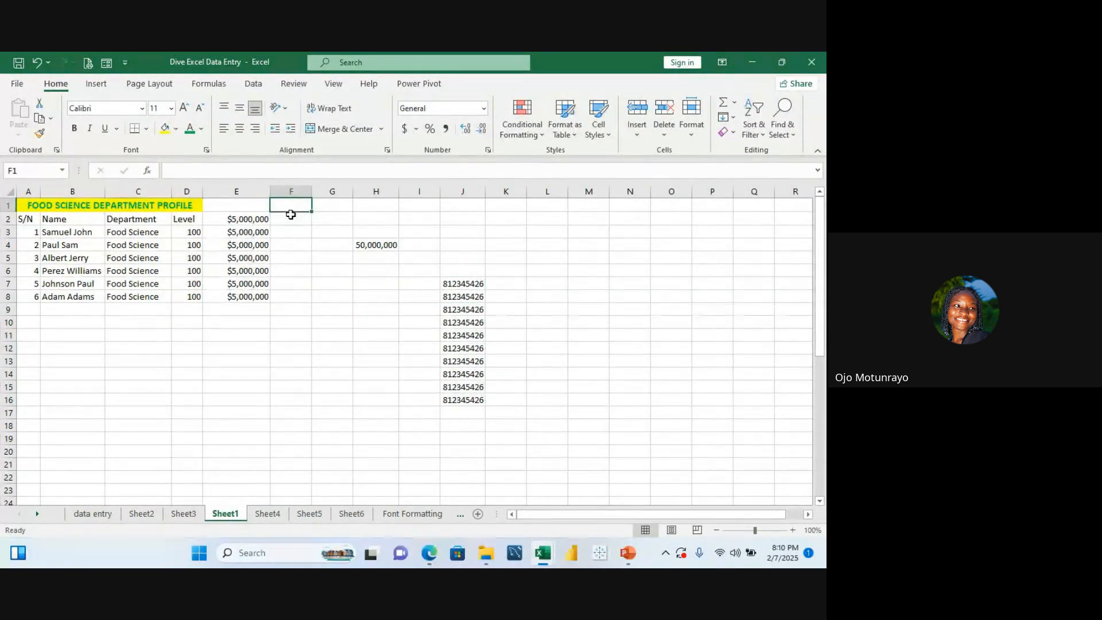
{"action": "left_click", "coordinate": [291, 216]}
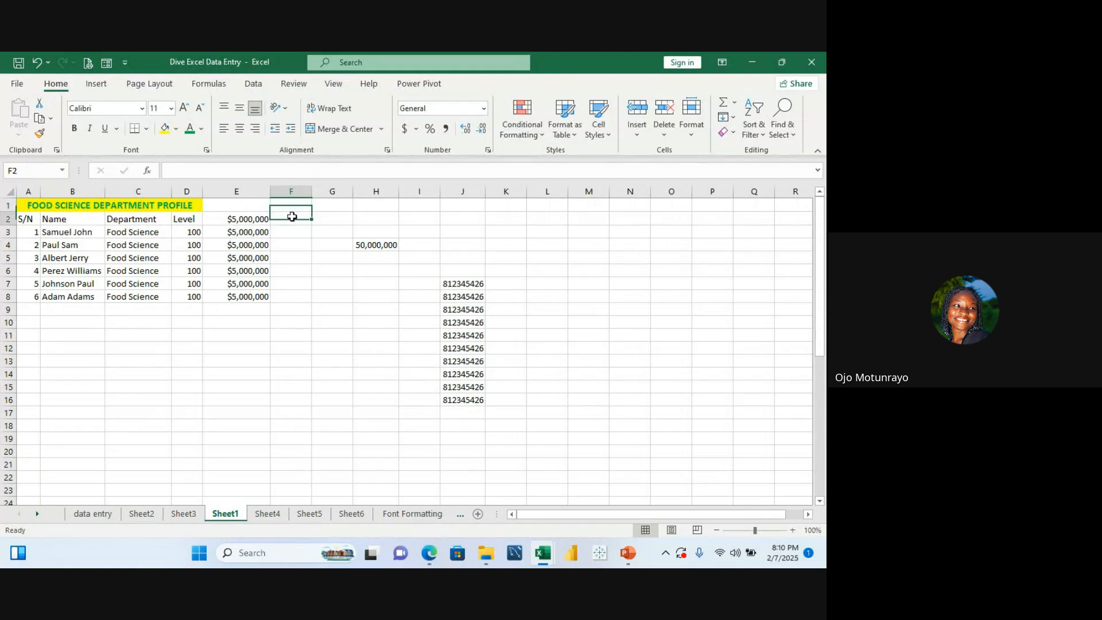
Step: Replace the E2 header with Dpt Fee
{"action": "left_click", "coordinate": [253, 222]}
{"action": "key", "text": "Delete"}
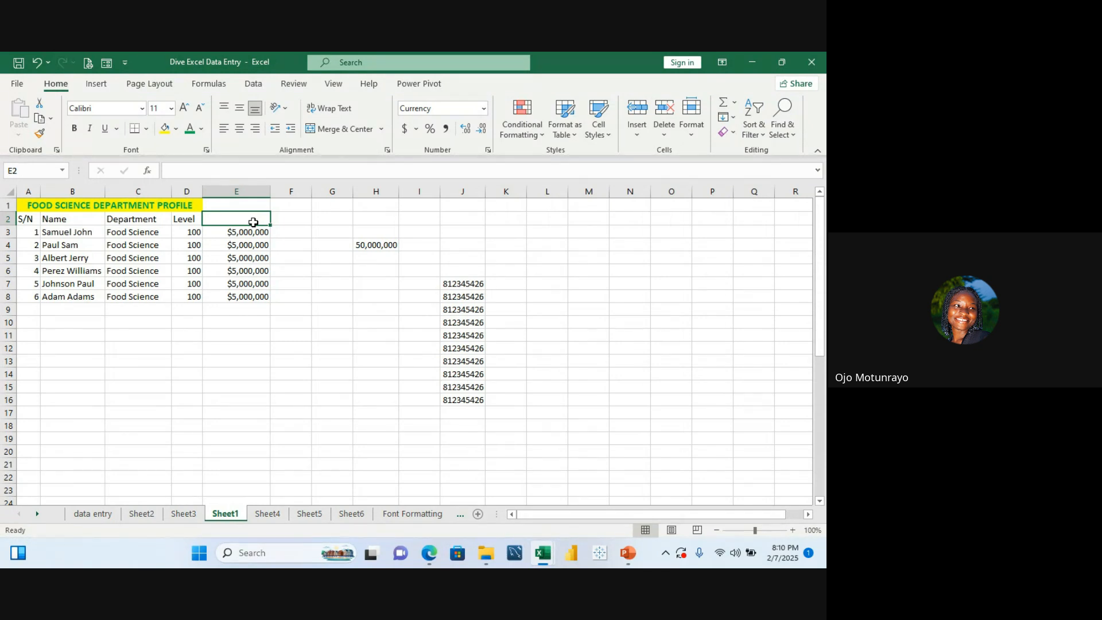
{"action": "type", "text": "dE"}
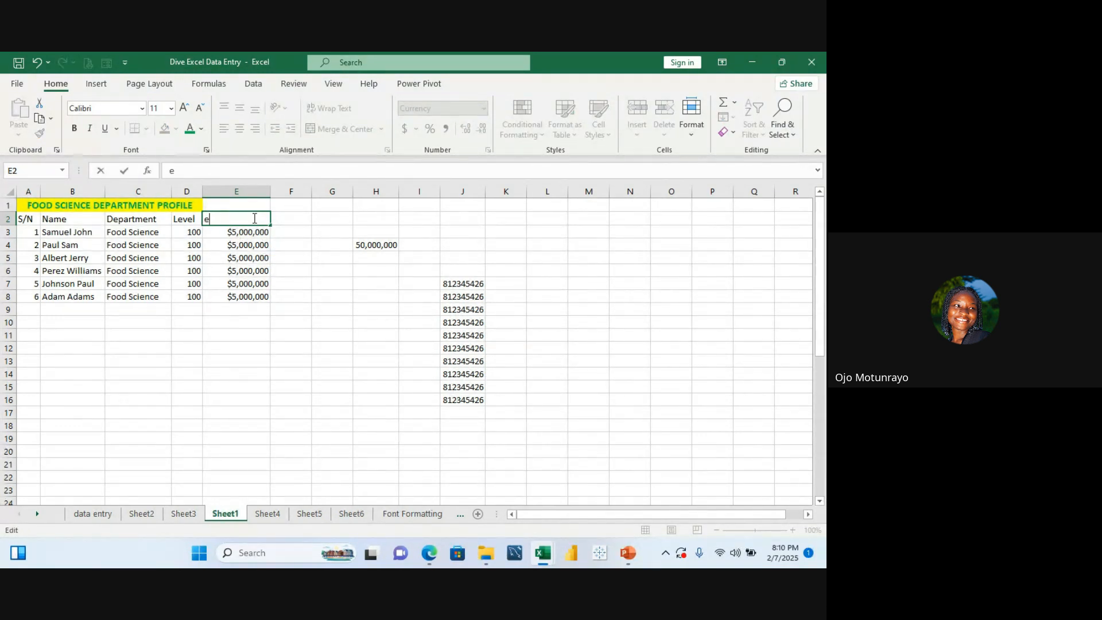
{"action": "type", "text": "De"}
{"action": "key", "text": "BackSpace"}
{"action": "type", "text": "pt Fee"}
Step: Add a Scores header in F2 and enter scores 30, 50, 70, 80, 90 and 30 in F3:F8
{"action": "left_click", "coordinate": [285, 213]}
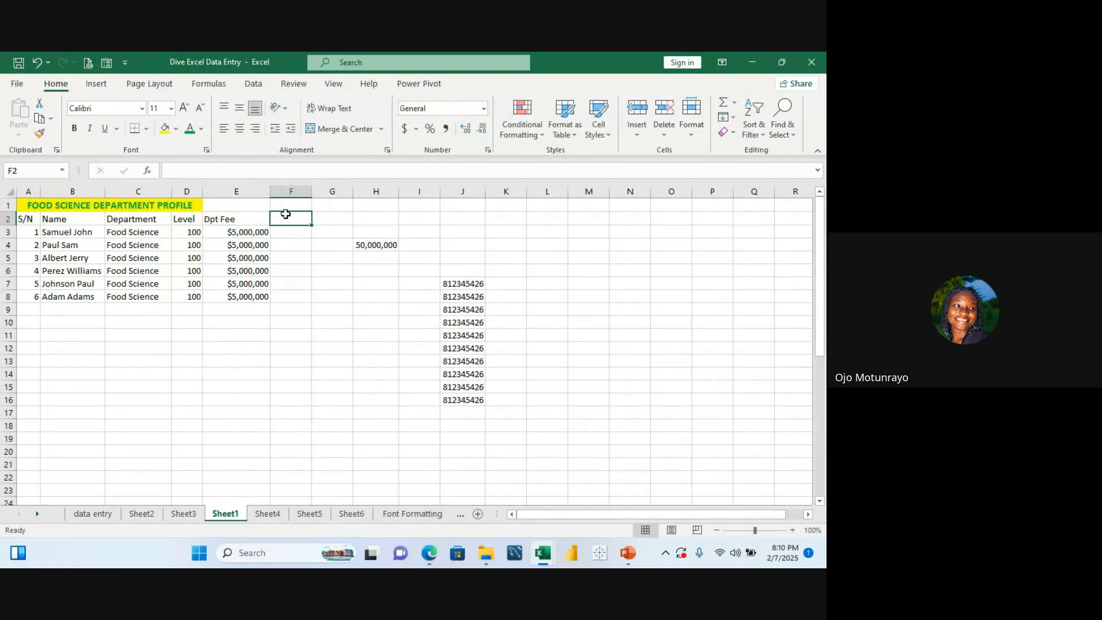
{"action": "type", "text": "Scores"}
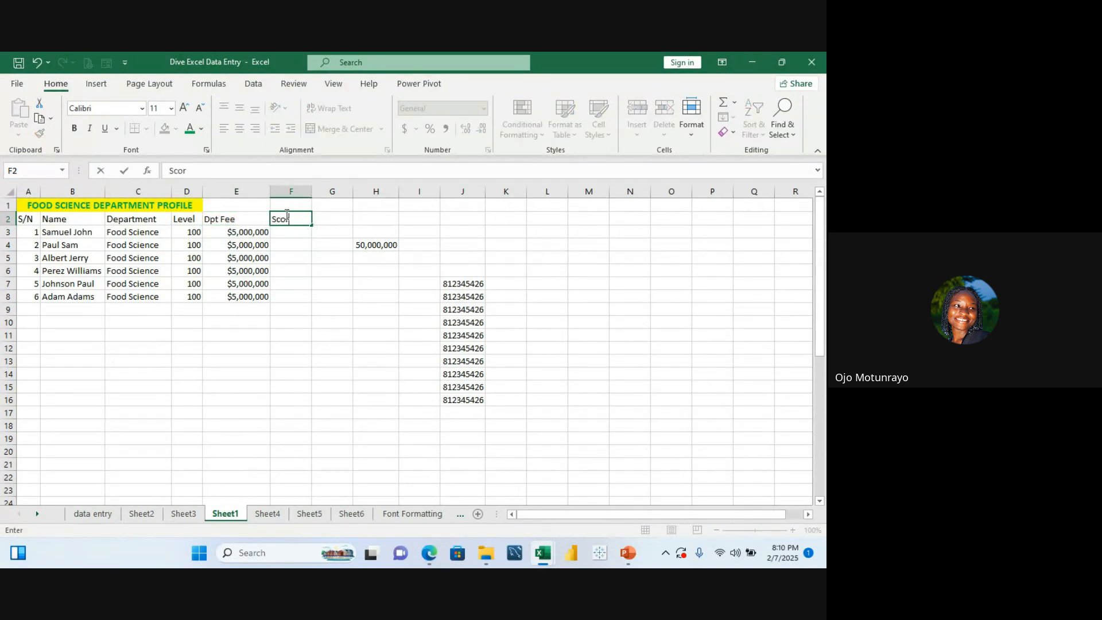
{"action": "left_click", "coordinate": [294, 231]}
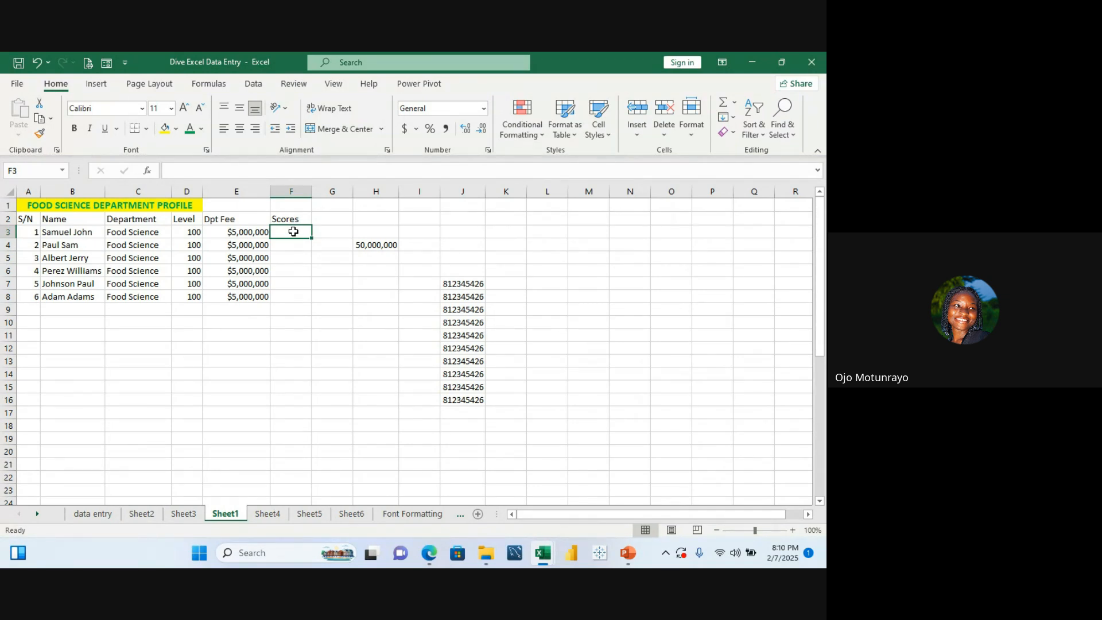
{"action": "type", "text": "30"}
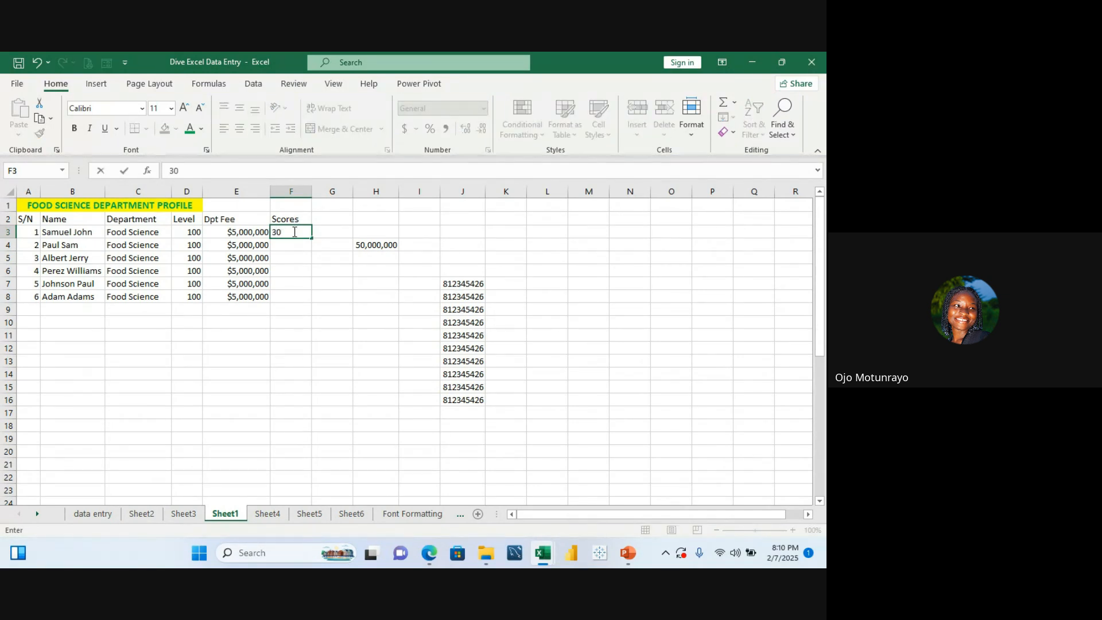
{"action": "key", "text": "Return"}
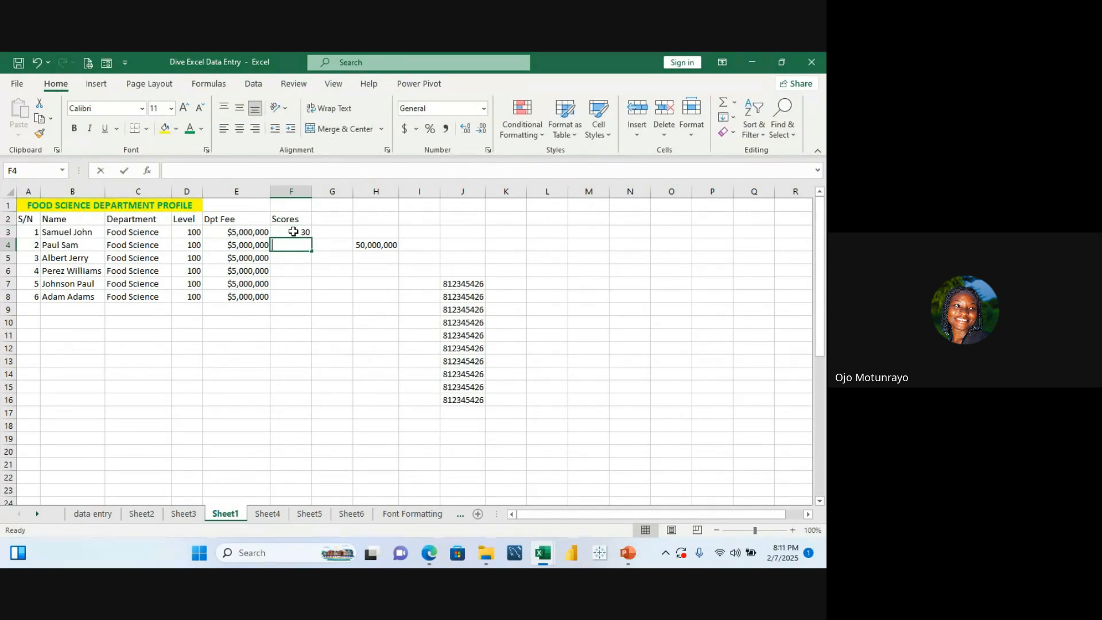
{"action": "type", "text": "509"}
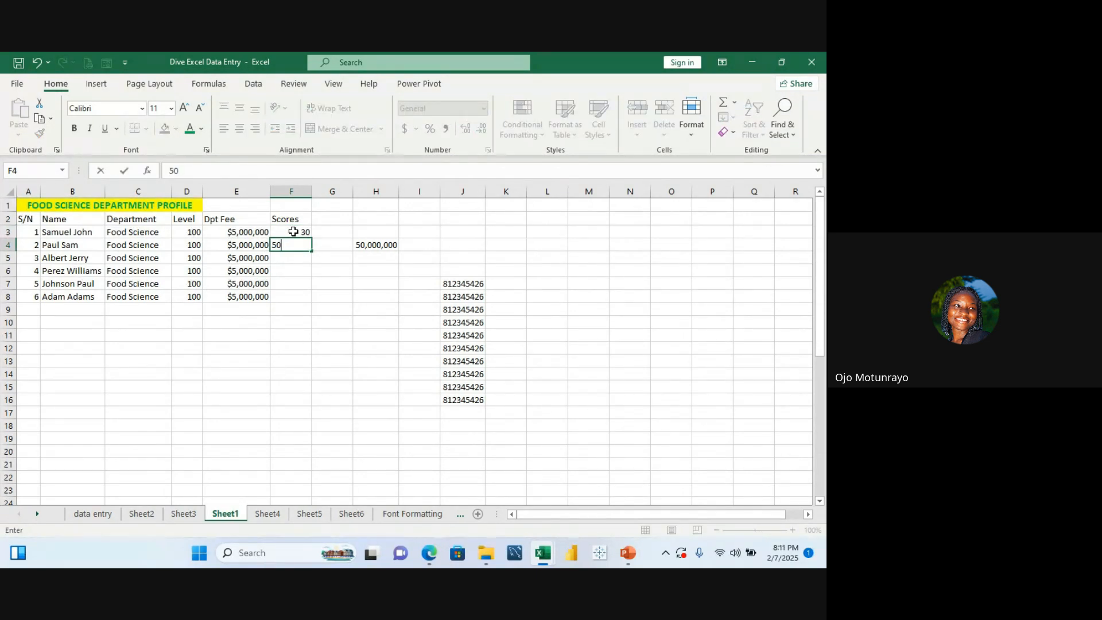
{"action": "key", "text": "Return"}
{"action": "type", "text": "70"}
{"action": "key", "text": "ctrl+Return"}
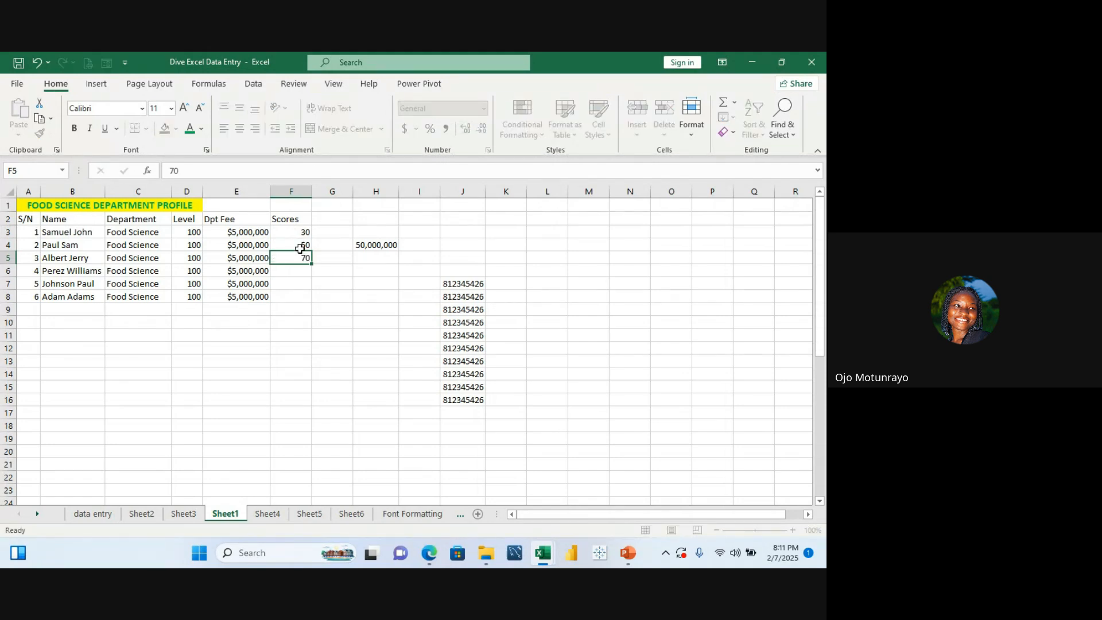
{"action": "key", "text": "Return"}
{"action": "type", "text": "80"}
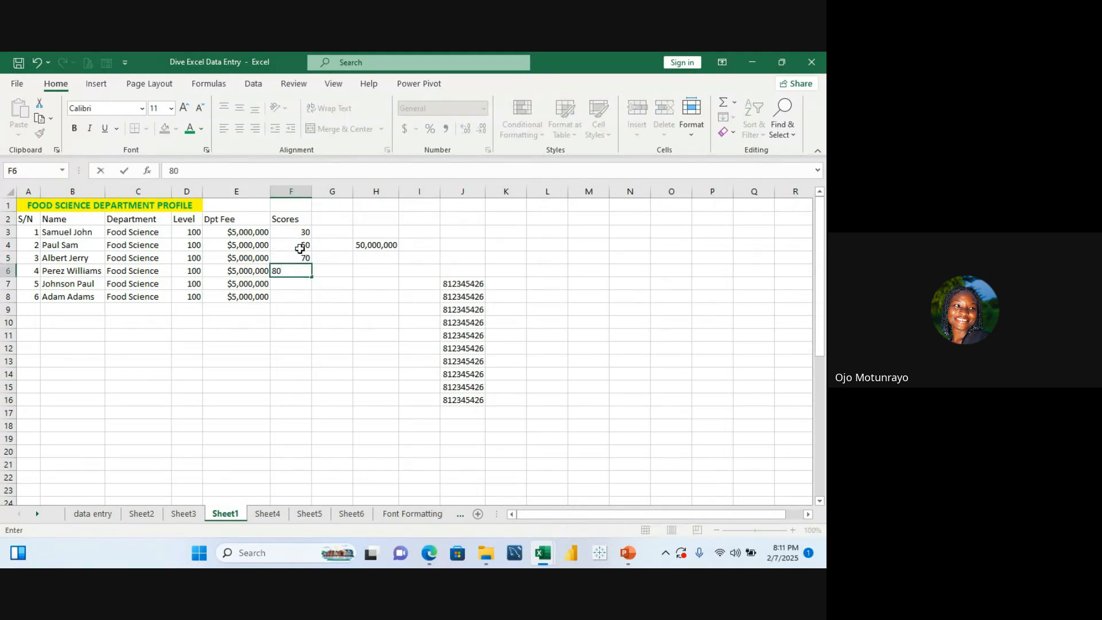
{"action": "key", "text": "Return"}
{"action": "type", "text": "90"}
{"action": "key", "text": "Return"}
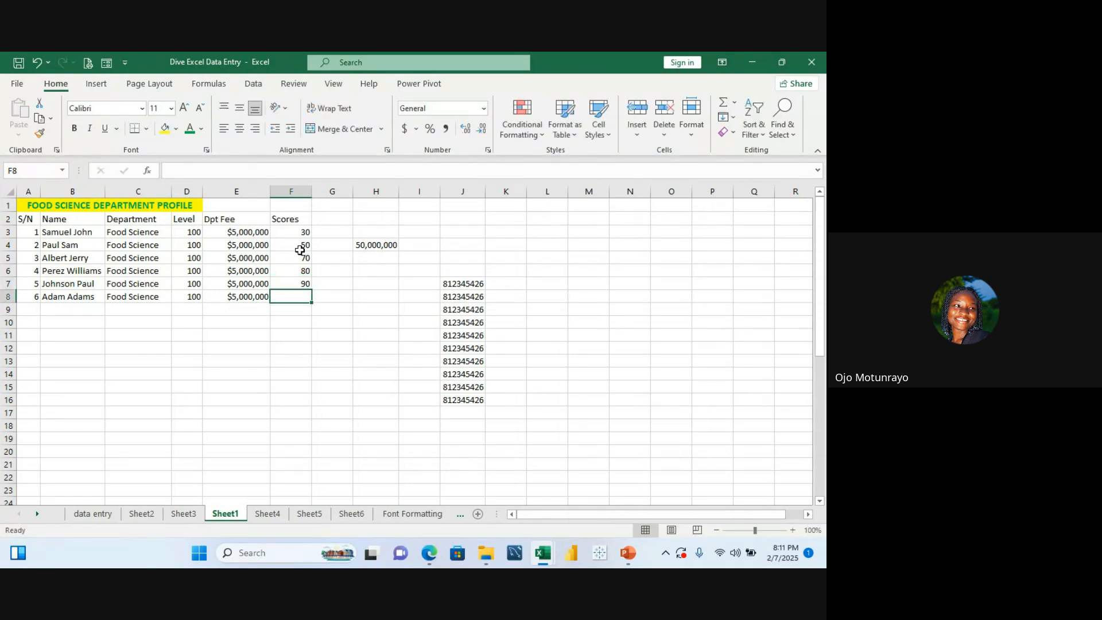
{"action": "type", "text": "30"}
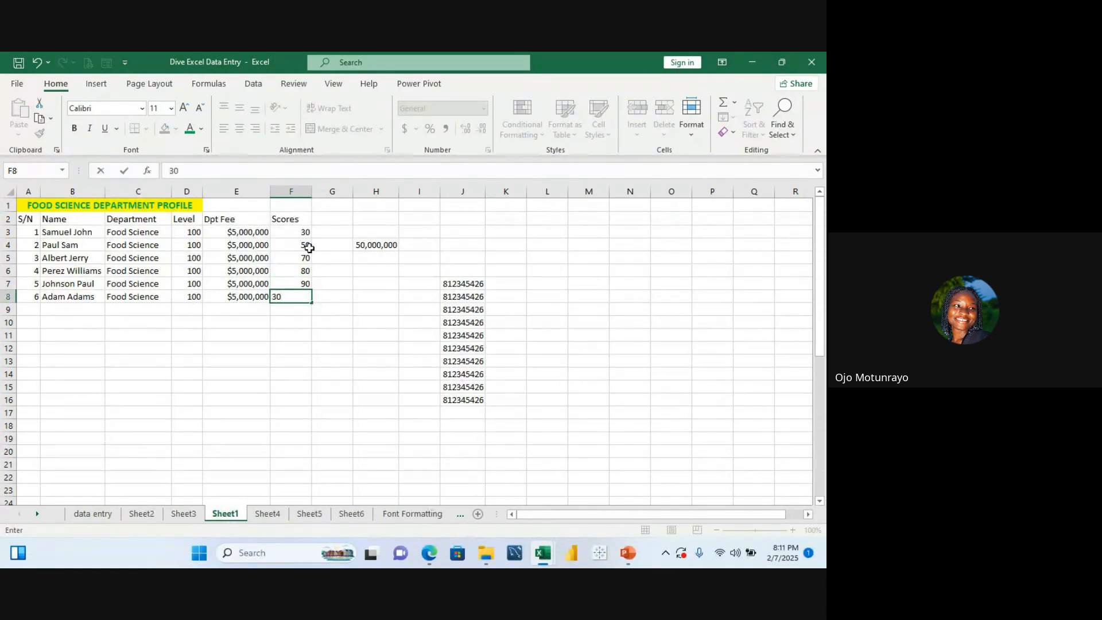
{"action": "key", "text": "Return"}
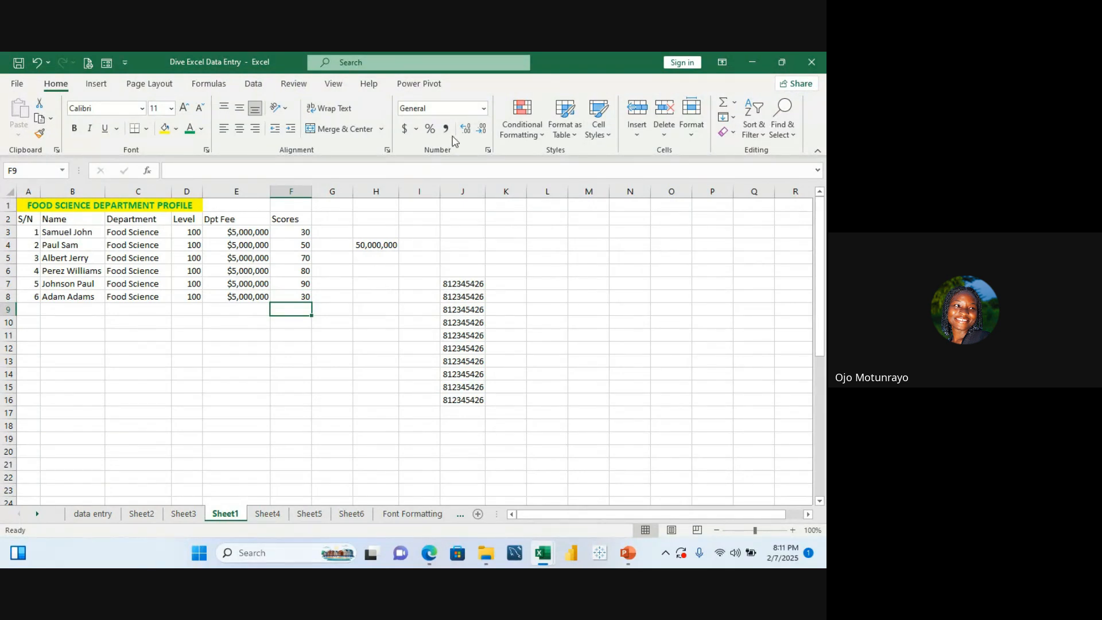
Step: Open the Conditional Formatting menu and browse its Highlight Cells Rules options
{"action": "left_click", "coordinate": [435, 219]}
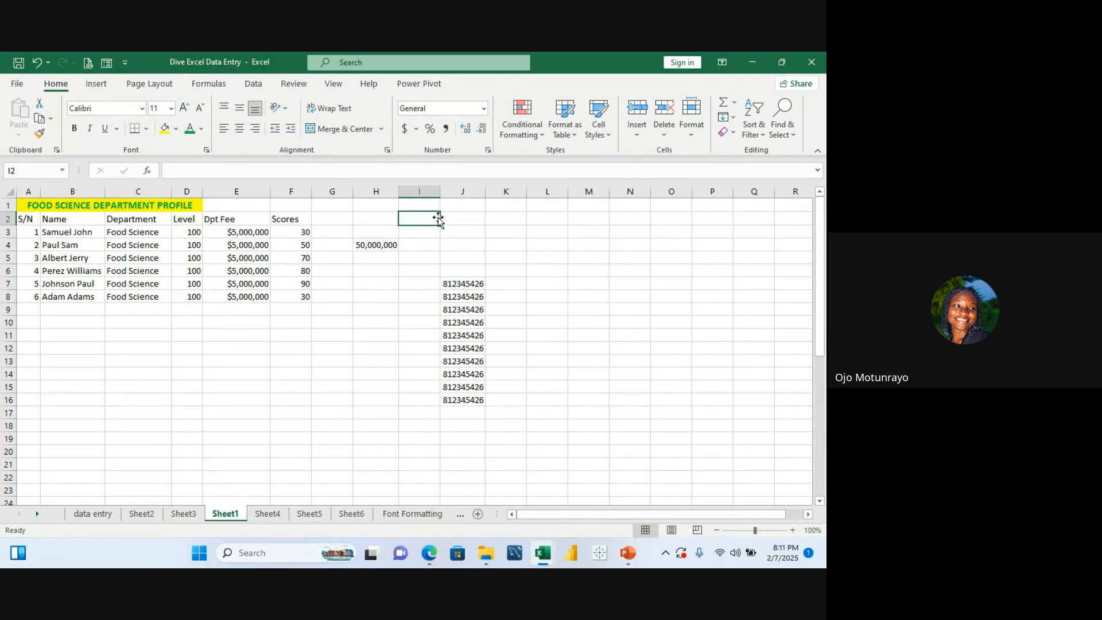
{"action": "left_click", "coordinate": [342, 219]}
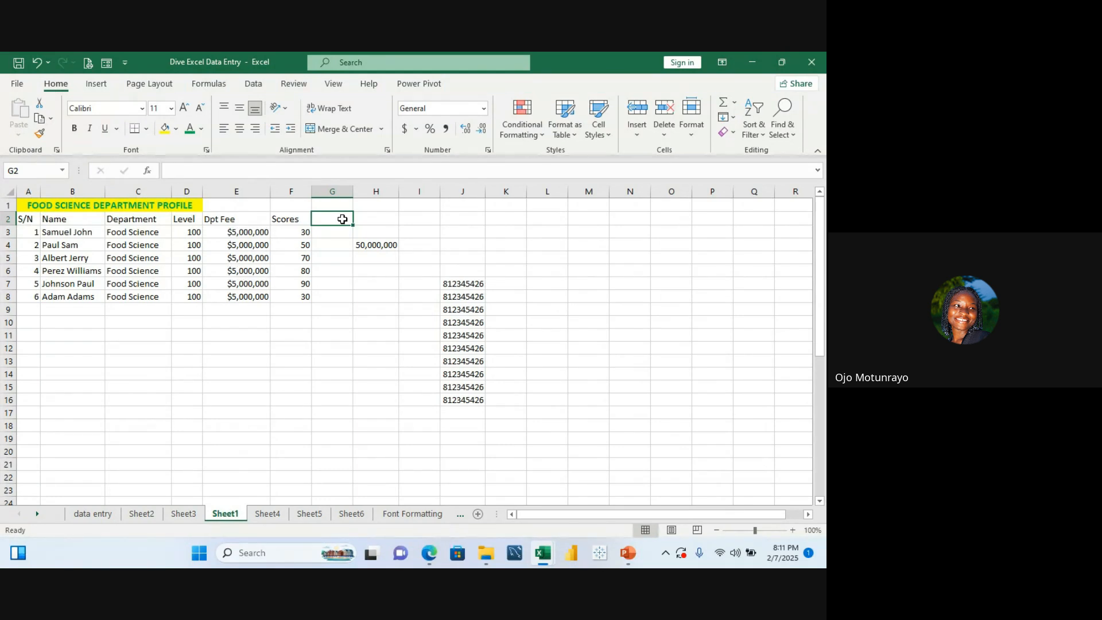
{"action": "left_click", "coordinate": [544, 134]}
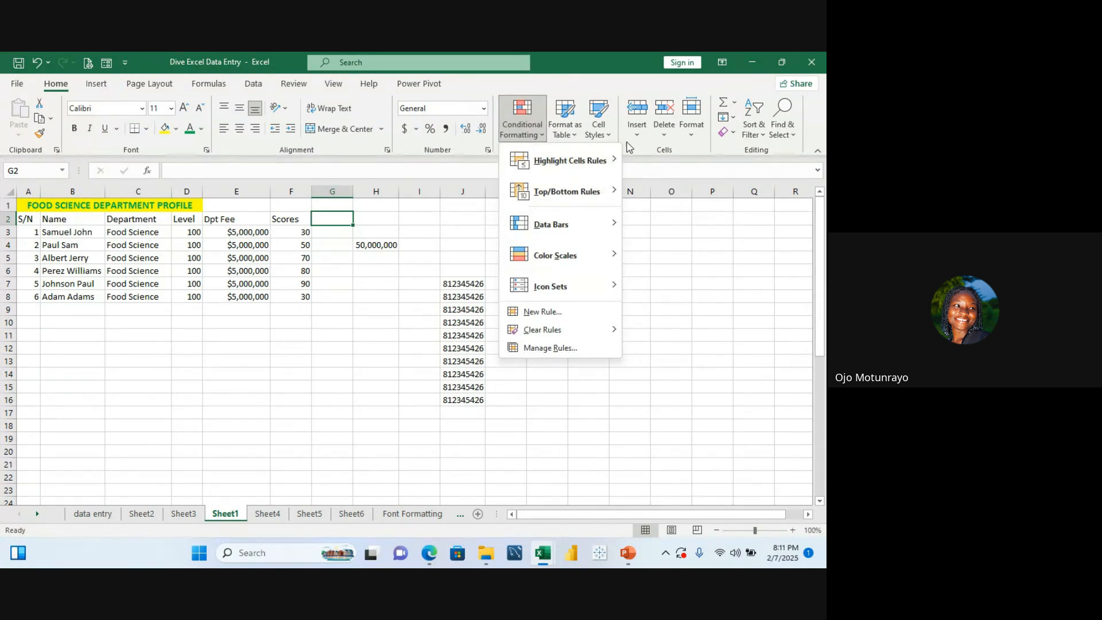
{"action": "mouse_move", "coordinate": [616, 163]}
{"action": "left_click", "coordinate": [371, 284]}
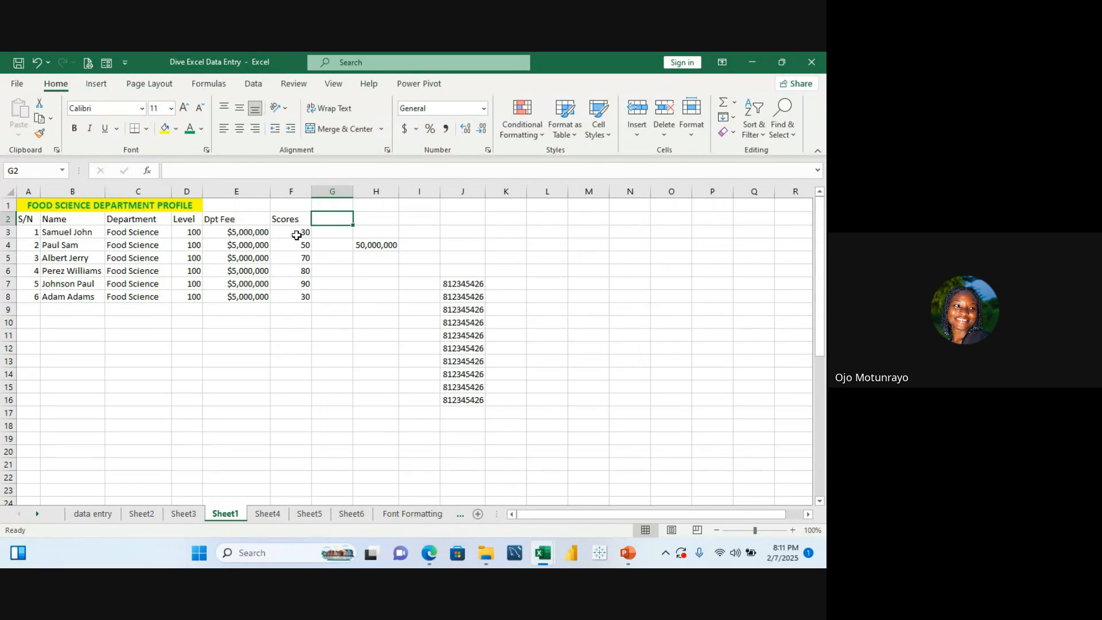
{"action": "left_click", "coordinate": [542, 135]}
{"action": "mouse_move", "coordinate": [575, 161]}
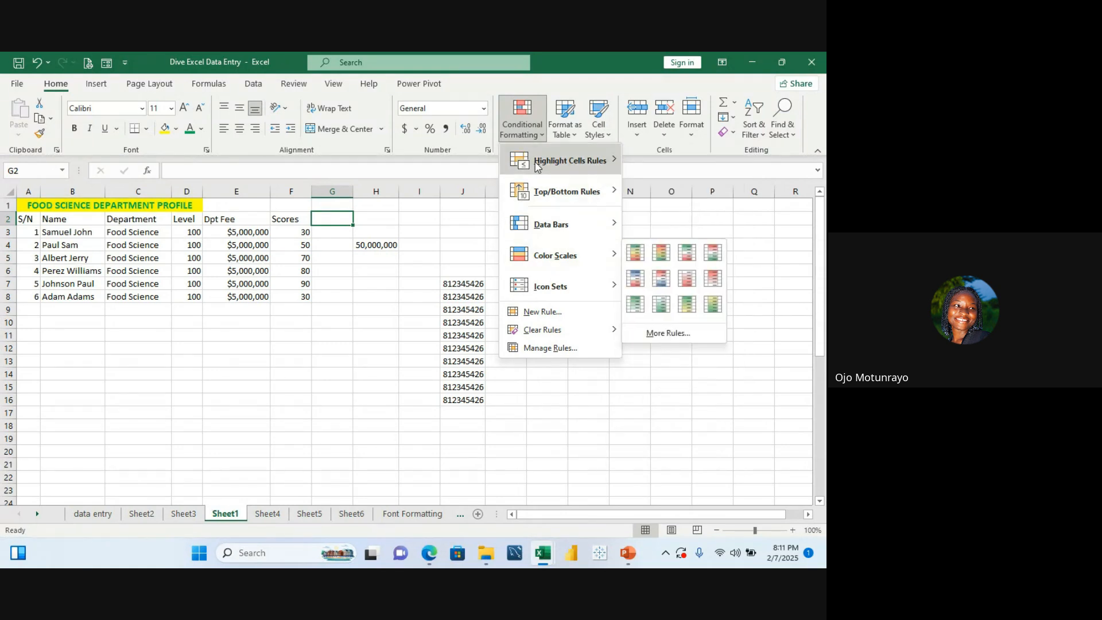
{"action": "left_click", "coordinate": [301, 231]}
{"action": "left_click", "coordinate": [300, 230]}
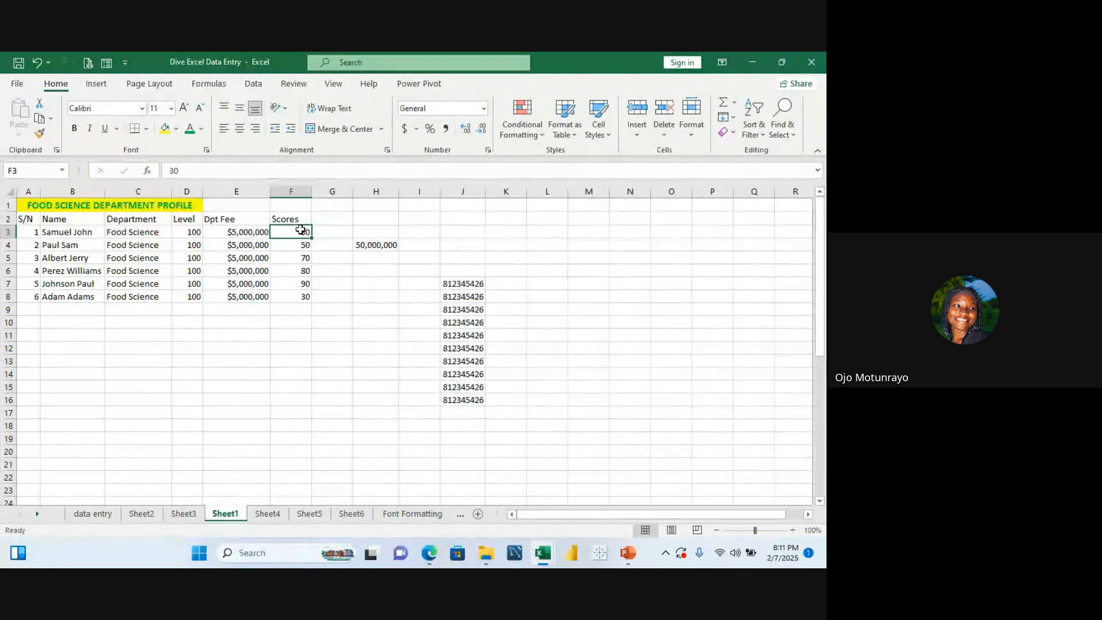
{"action": "left_click_drag", "start_coordinate": [301, 230], "coordinate": [322, 246]}
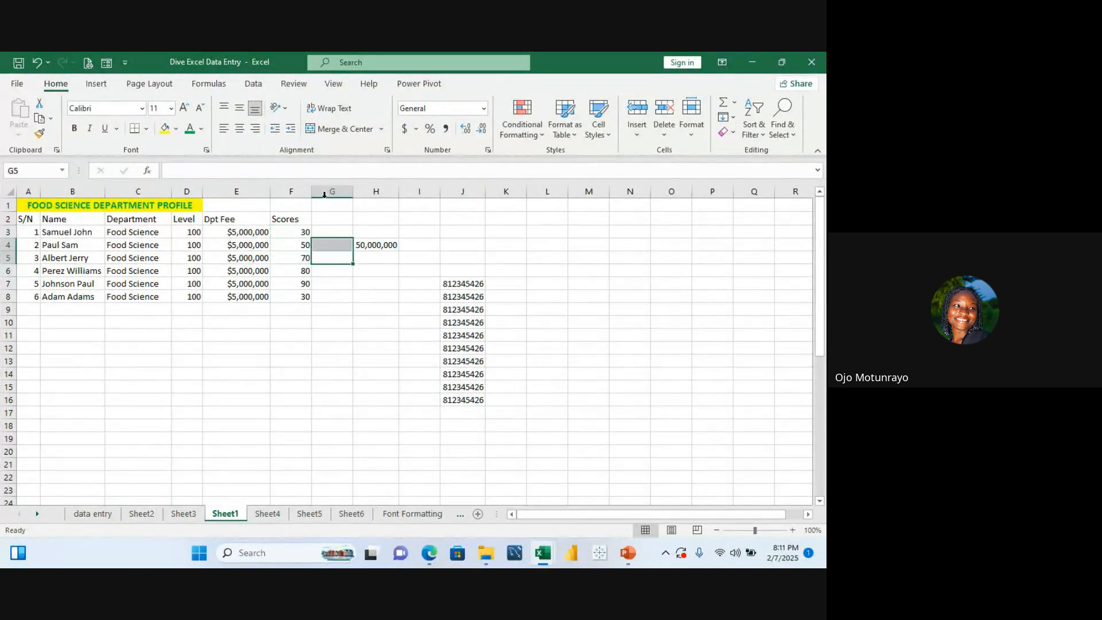
{"action": "left_click", "coordinate": [319, 214]}
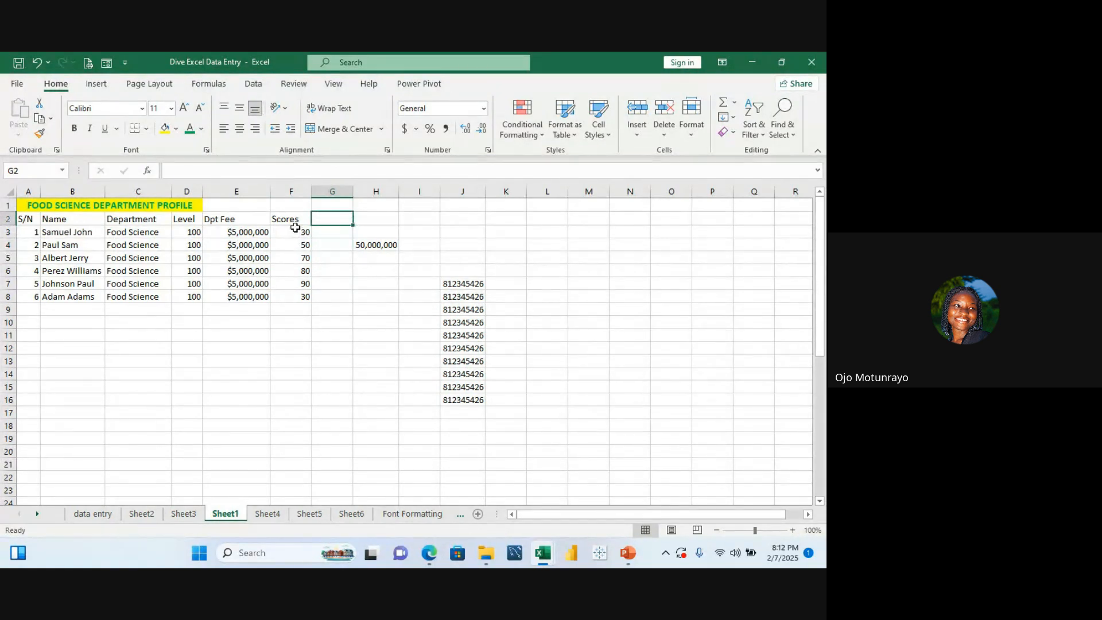
Step: Highlight scores greater than 50 in F3:F8 with Light Red Fill with Dark Red Text
{"action": "left_click_drag", "start_coordinate": [295, 231], "coordinate": [305, 298]}
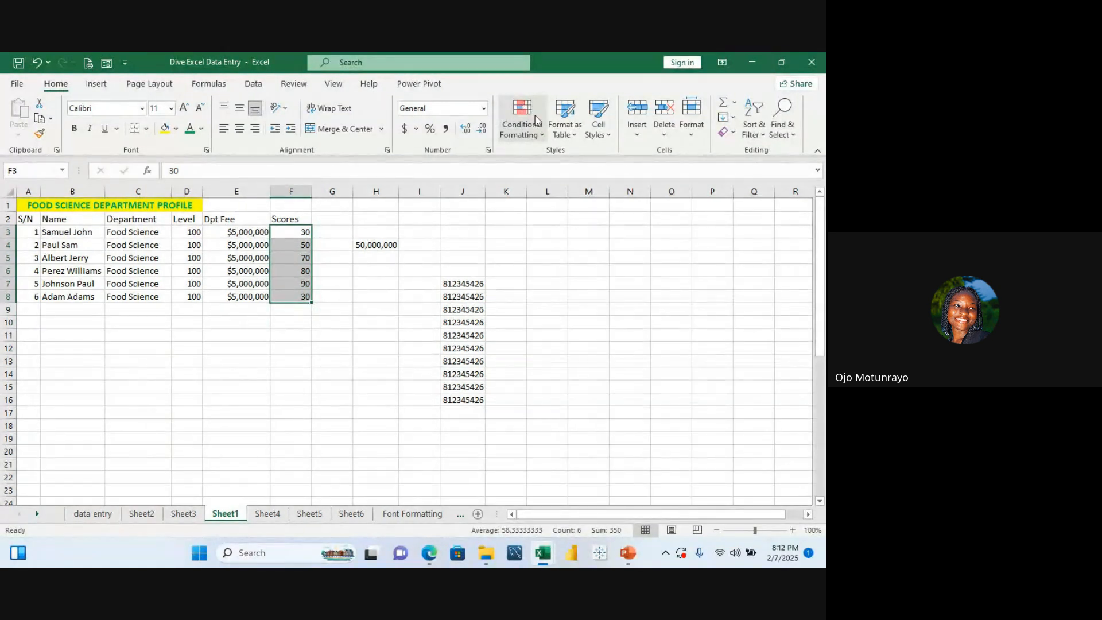
{"action": "left_click", "coordinate": [540, 132]}
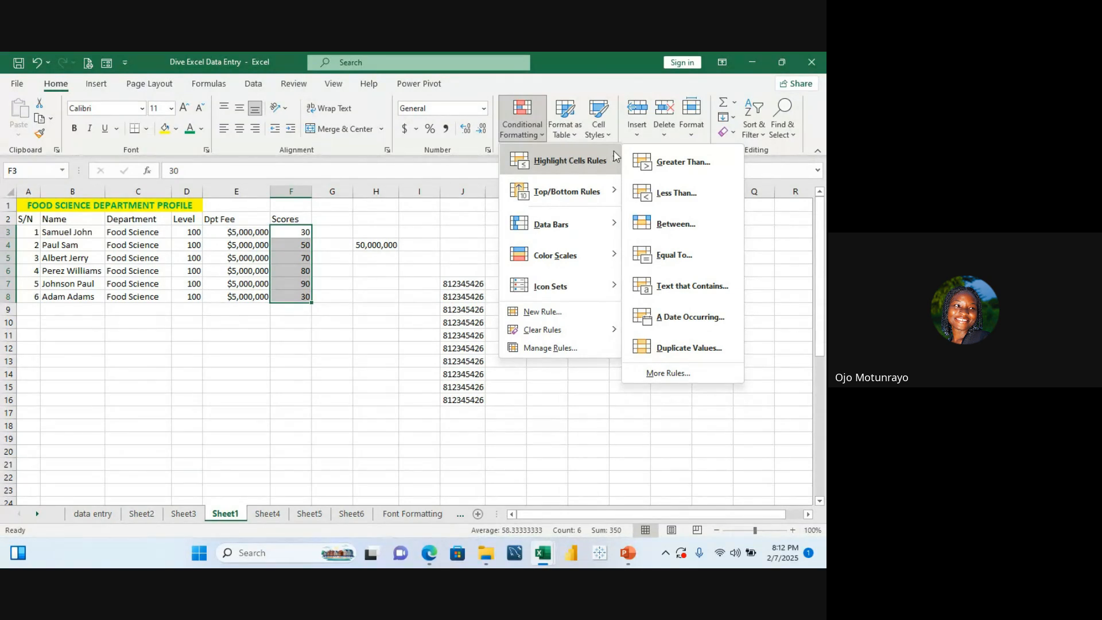
{"action": "left_click", "coordinate": [655, 163]}
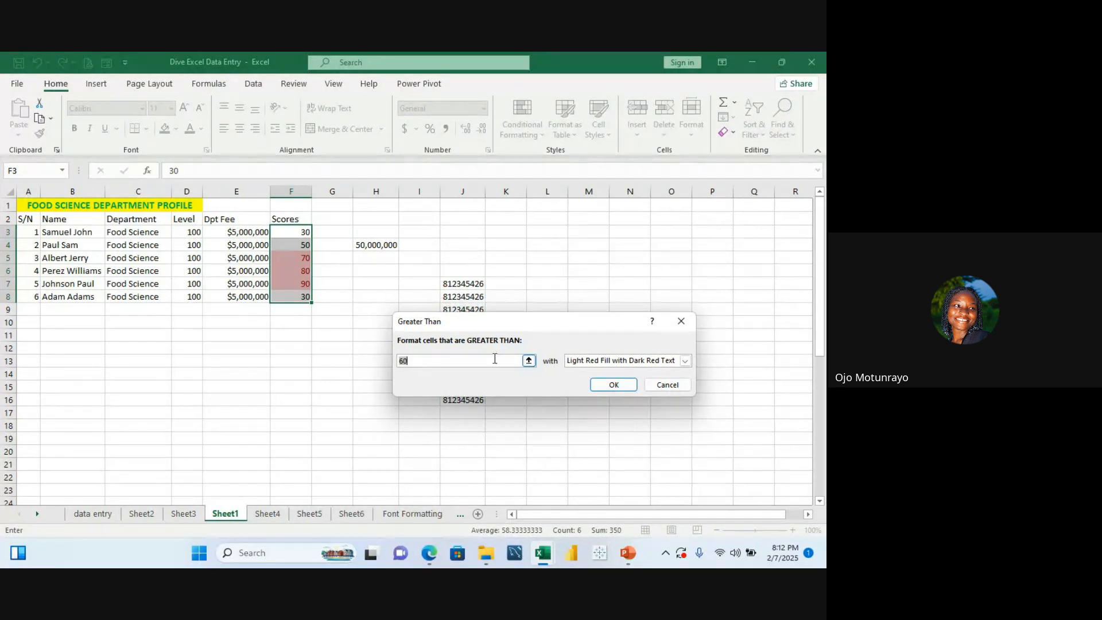
{"action": "left_click", "coordinate": [464, 364]}
{"action": "key", "text": "BackSpace"}
{"action": "key", "text": "BackSpace"}
{"action": "type", "text": "50"}
{"action": "left_click", "coordinate": [612, 384]}
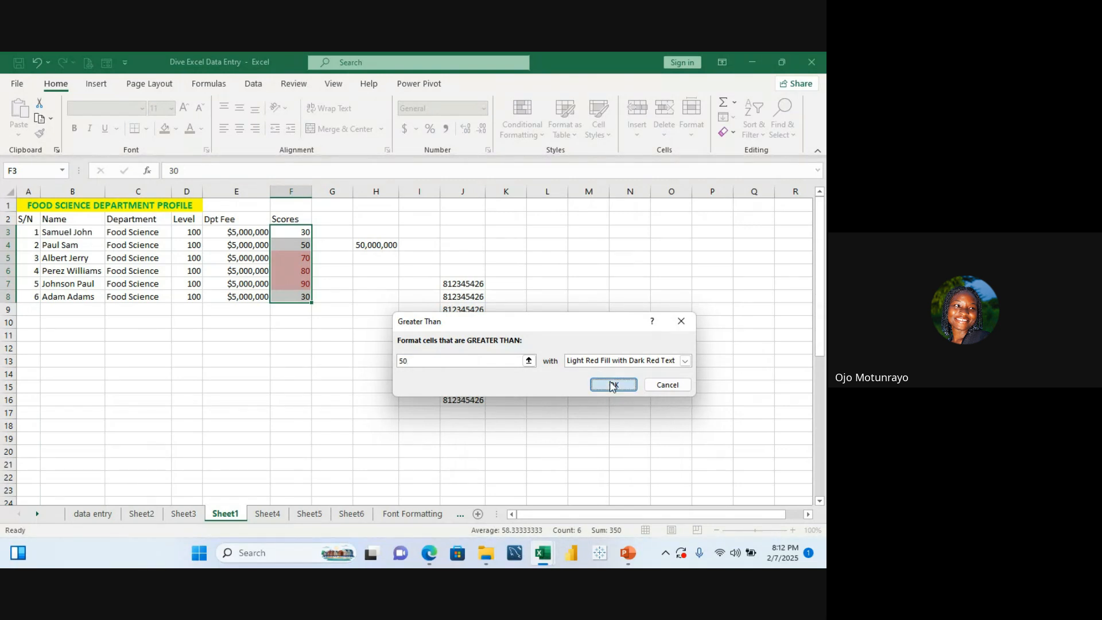
Step: Clear the conditional formatting rules from the scores in F3:F8
{"action": "left_click", "coordinate": [574, 291]}
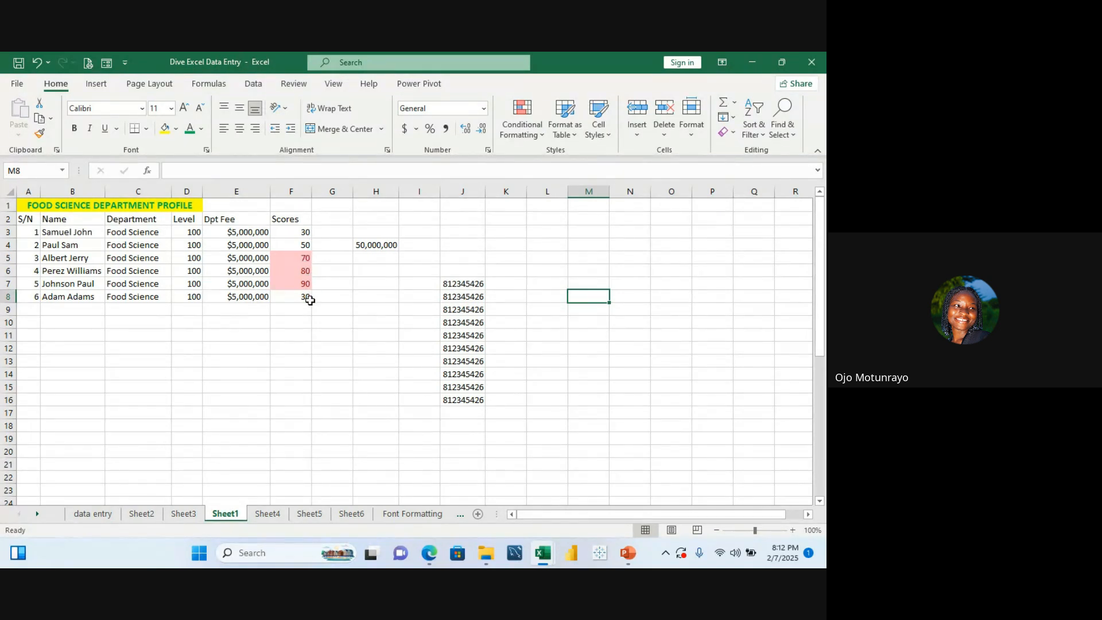
{"action": "left_click_drag", "start_coordinate": [308, 229], "coordinate": [307, 297]}
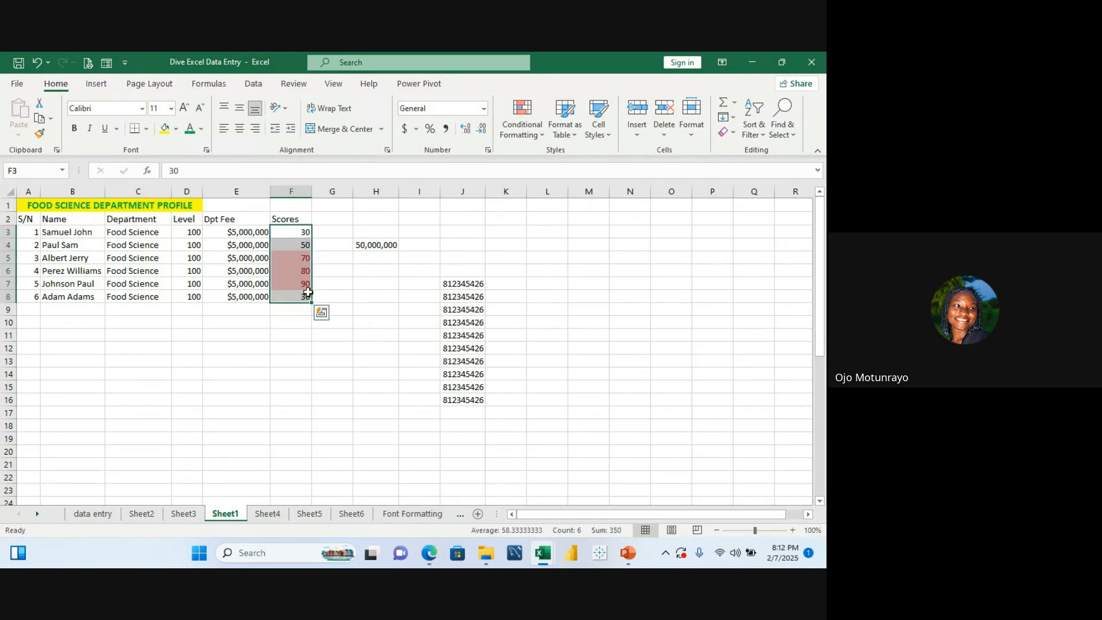
{"action": "left_click", "coordinate": [539, 133]}
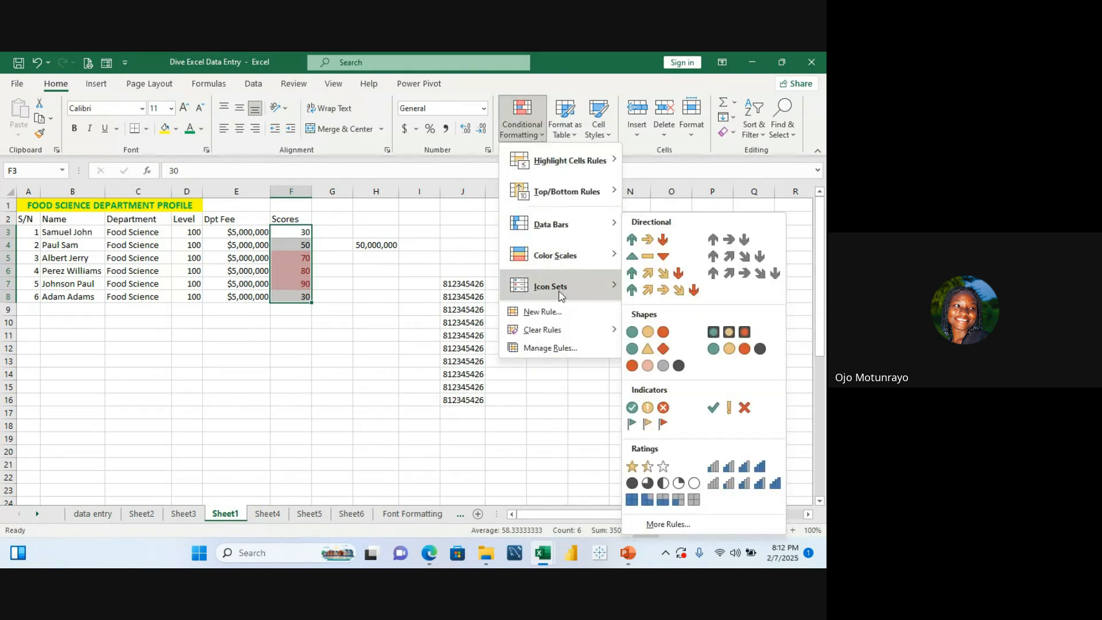
{"action": "mouse_move", "coordinate": [553, 326]}
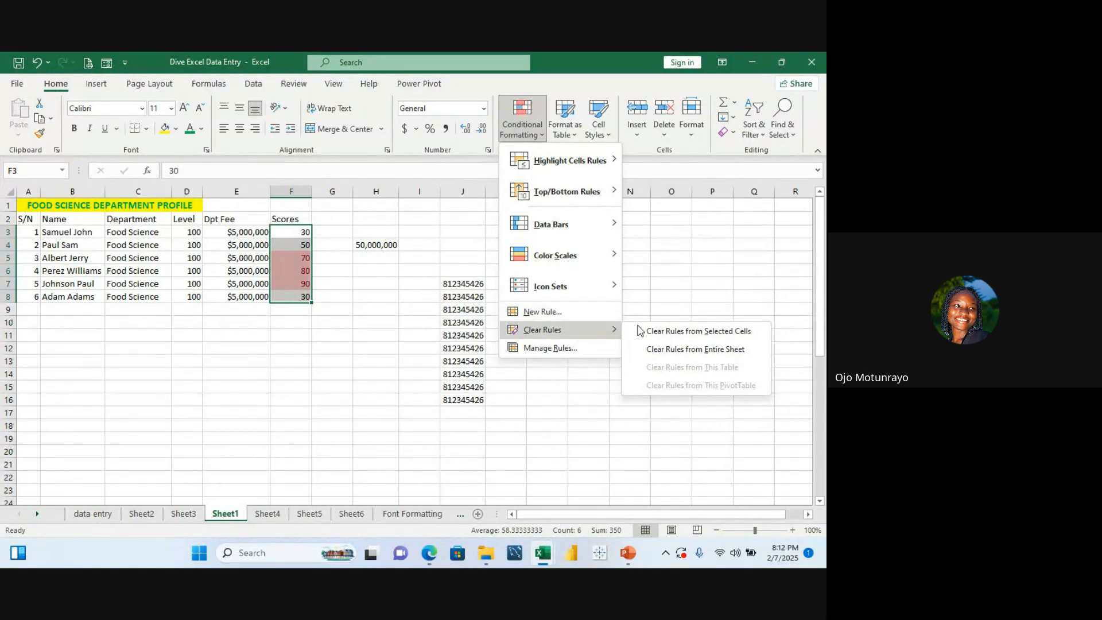
{"action": "left_click", "coordinate": [663, 333]}
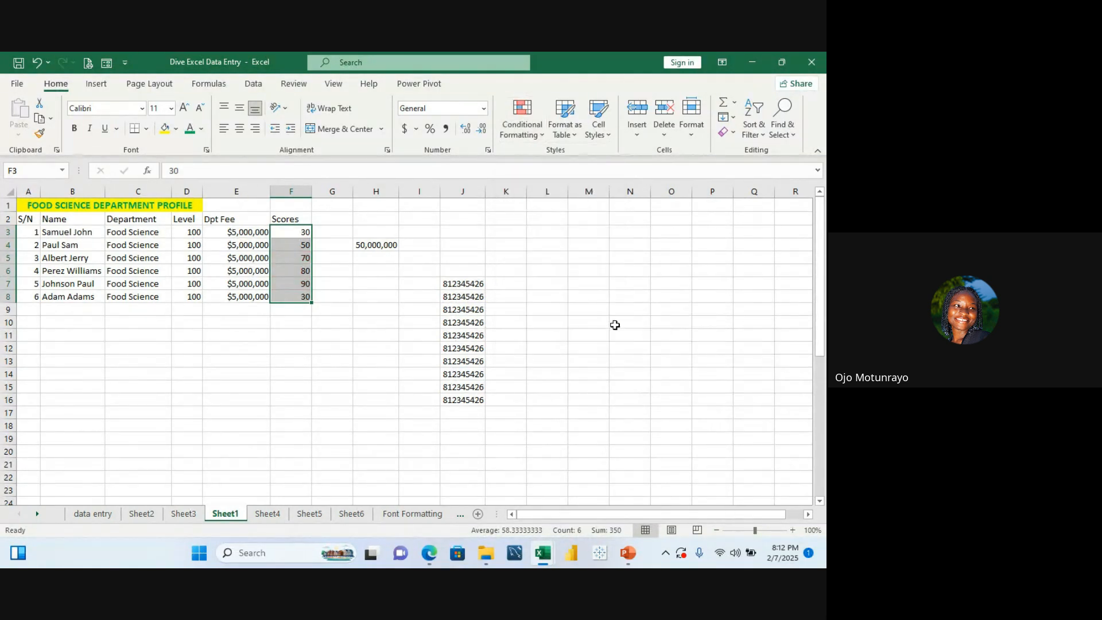
Step: Highlight scores less than 90 in F3:F8 with Light Red Fill with Dark Red Text
{"action": "left_click", "coordinate": [603, 309]}
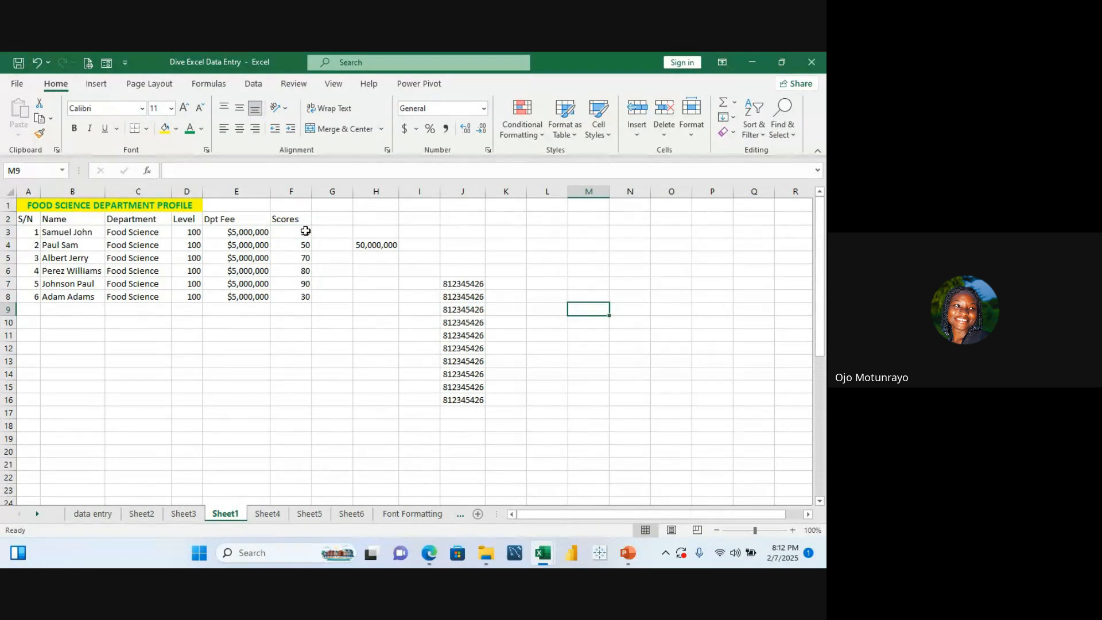
{"action": "left_click_drag", "start_coordinate": [306, 231], "coordinate": [305, 295]}
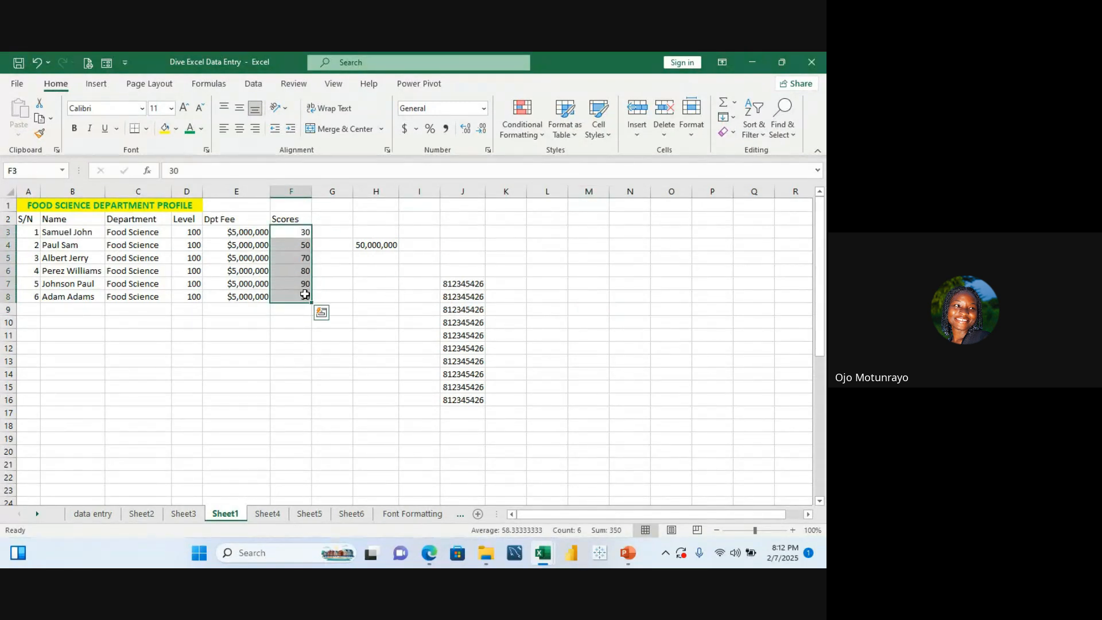
{"action": "left_click", "coordinate": [534, 135]}
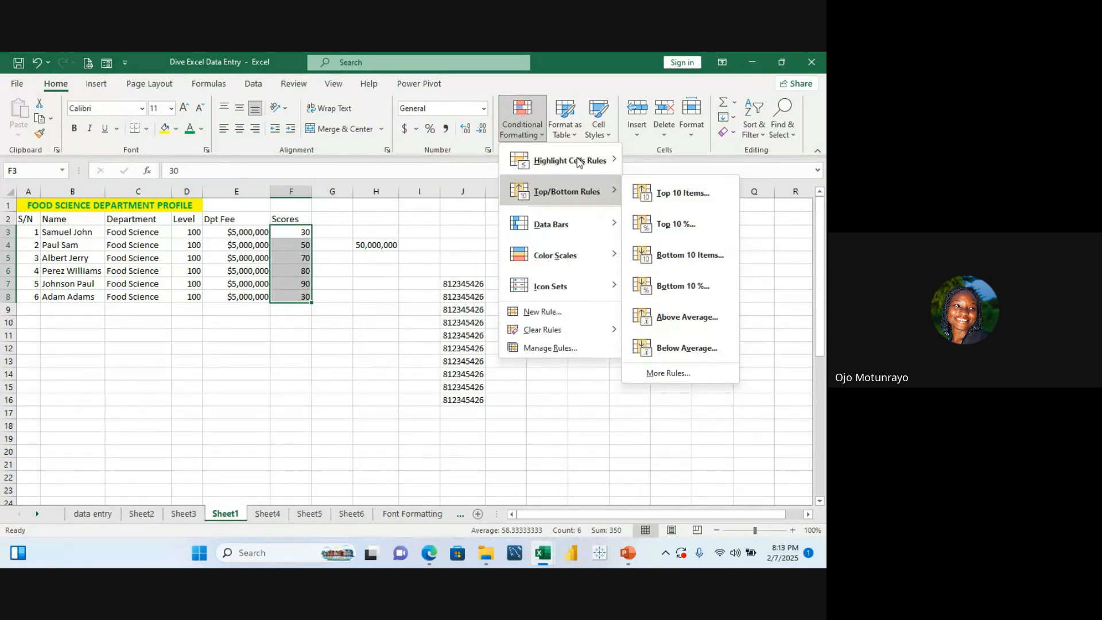
{"action": "mouse_move", "coordinate": [597, 159]}
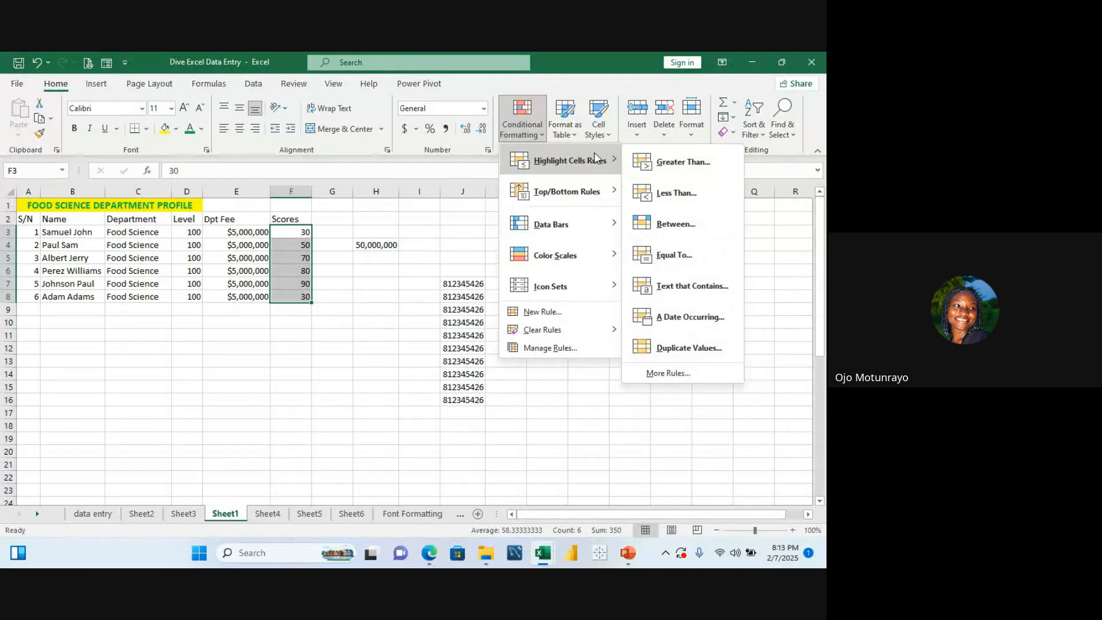
{"action": "left_click", "coordinate": [672, 195]}
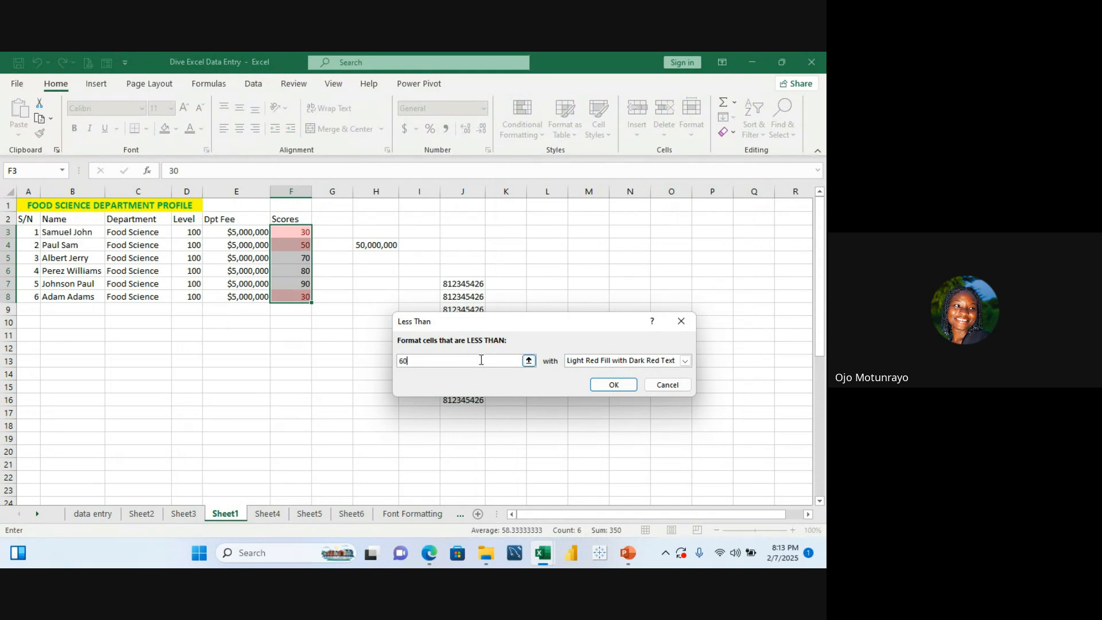
{"action": "key", "text": "BackSpace"}
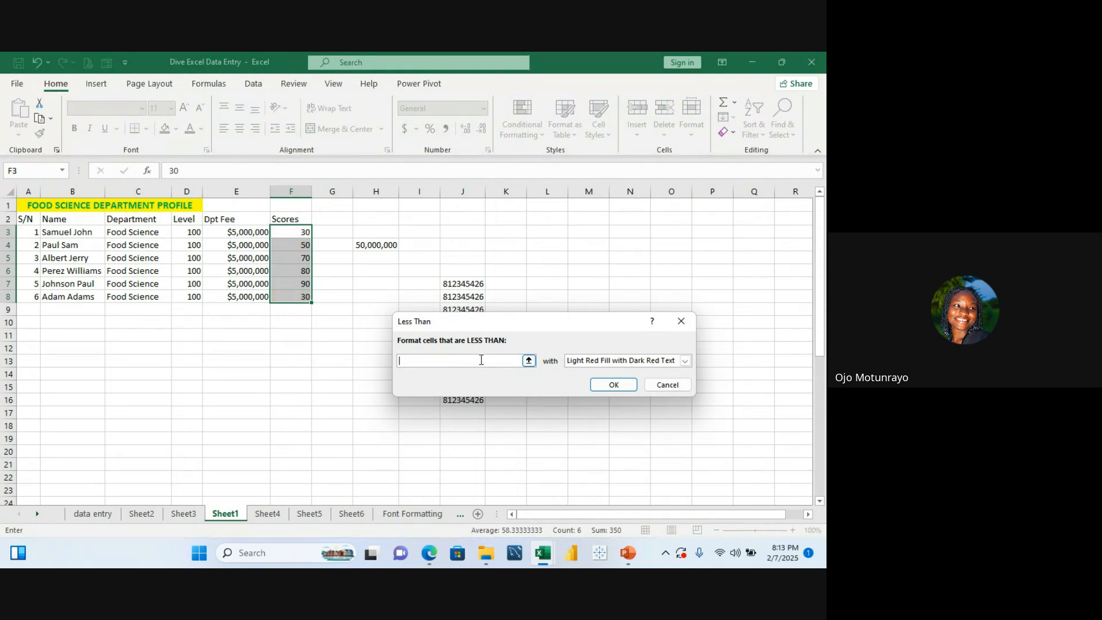
{"action": "type", "text": "90"}
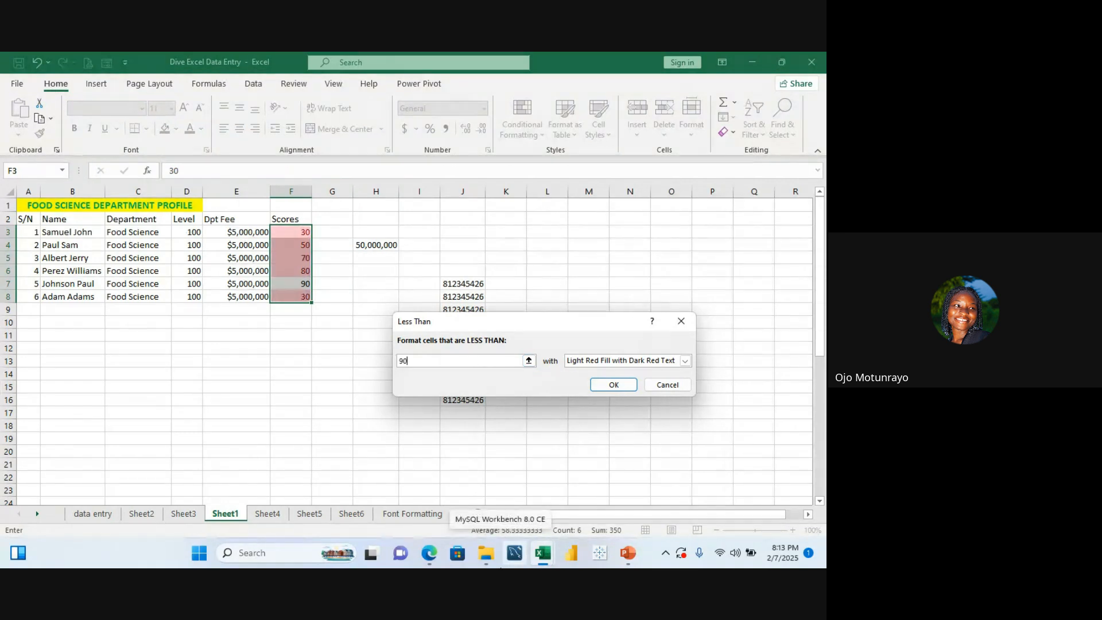
{"action": "left_click", "coordinate": [607, 383]}
{"action": "left_click", "coordinate": [411, 258]}
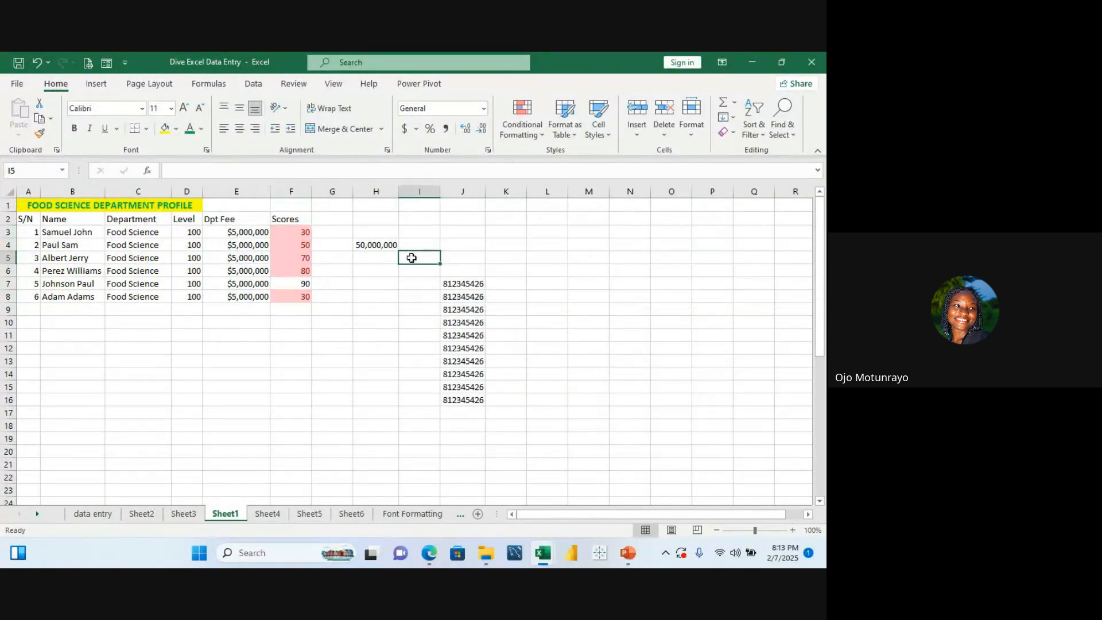
Step: Clear the conditional formatting rules from the selected scores F3:F8 again
{"action": "double_click", "coordinate": [292, 231]}
{"action": "left_click_drag", "start_coordinate": [296, 236], "coordinate": [304, 298]}
{"action": "left_click", "coordinate": [355, 218]}
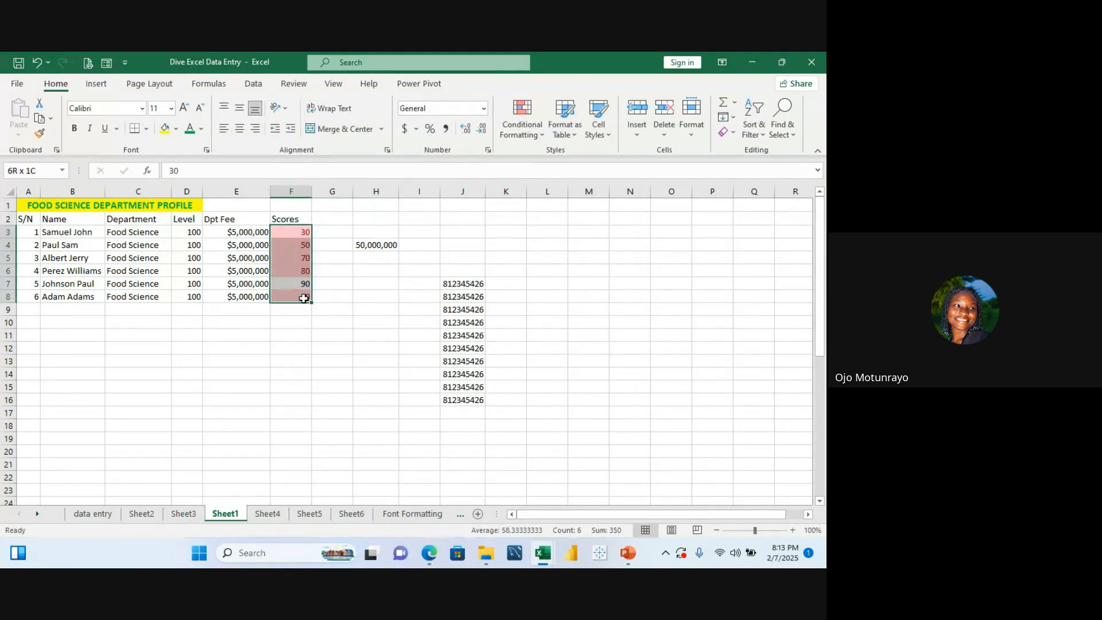
{"action": "left_click", "coordinate": [544, 135]}
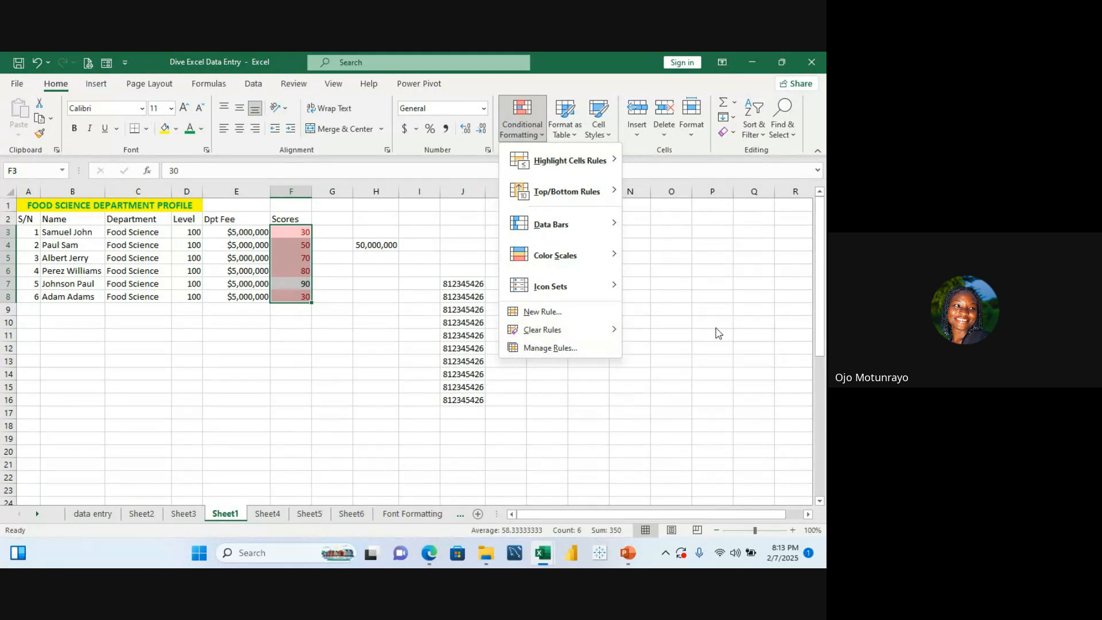
{"action": "left_click", "coordinate": [648, 331]}
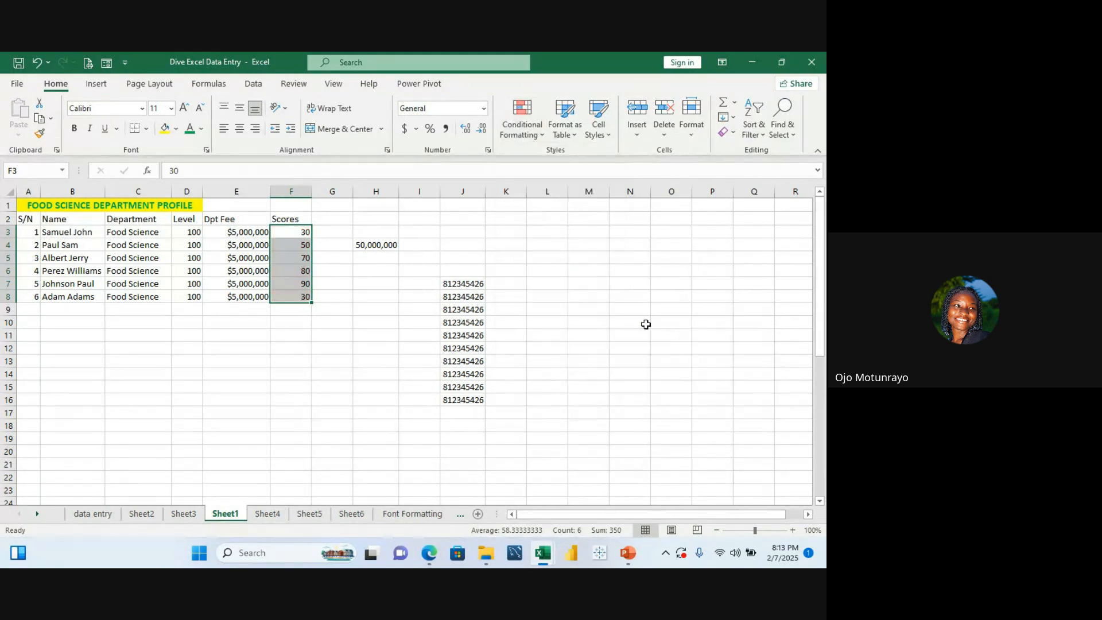
Step: Browse the Conditional Formatting options, previewing Top/Bottom Rules and Data Bars on the scores
{"action": "left_click", "coordinate": [545, 136]}
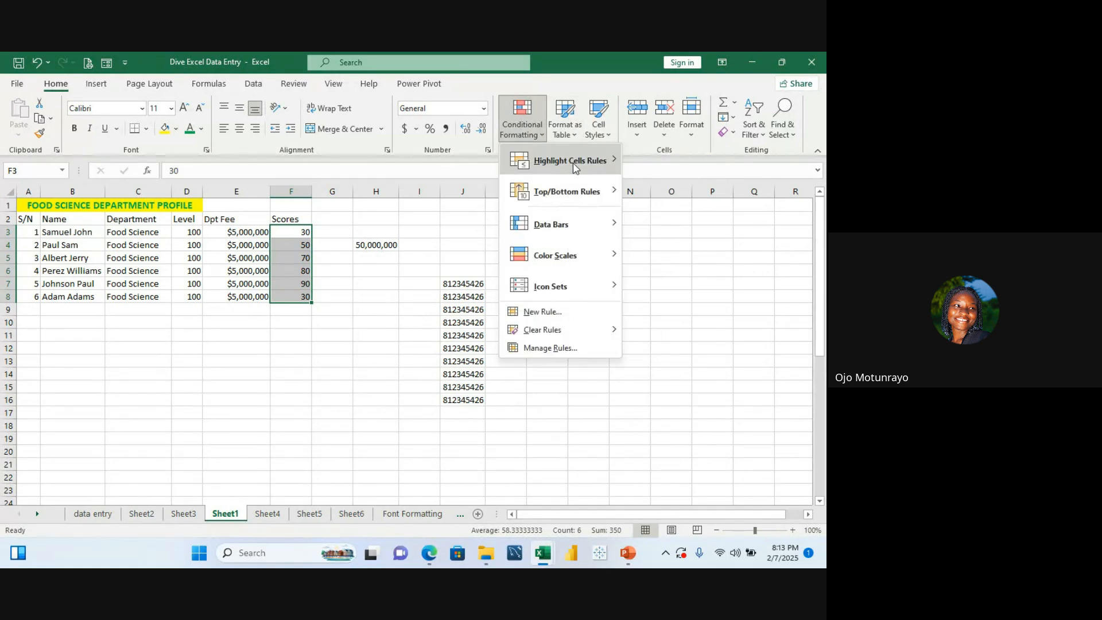
{"action": "mouse_move", "coordinate": [576, 172]}
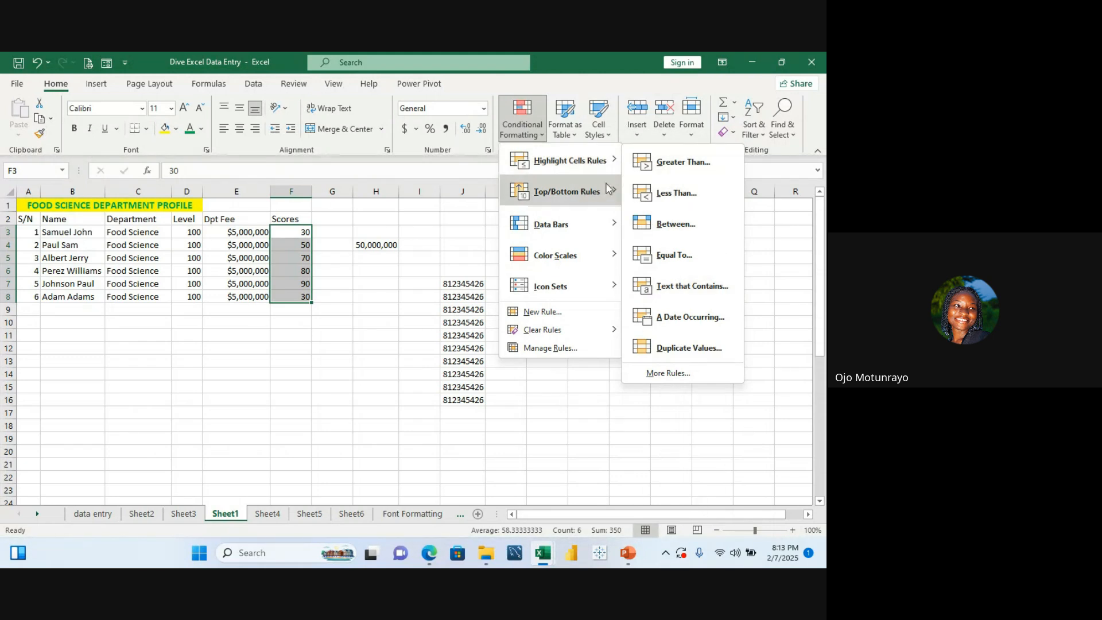
{"action": "mouse_move", "coordinate": [588, 208]}
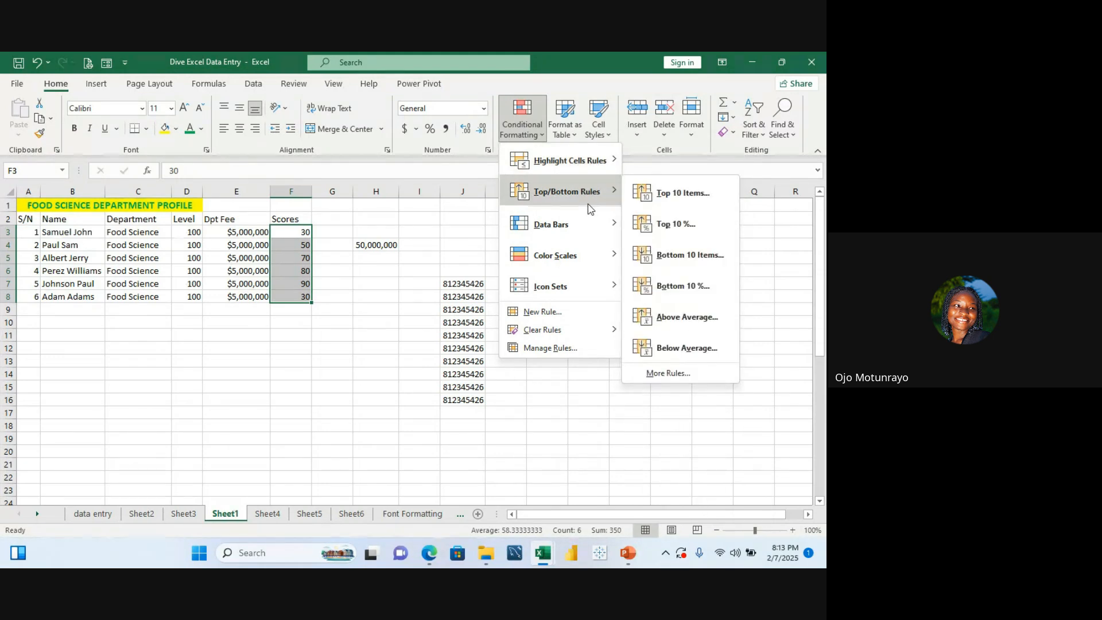
{"action": "mouse_move", "coordinate": [576, 228]}
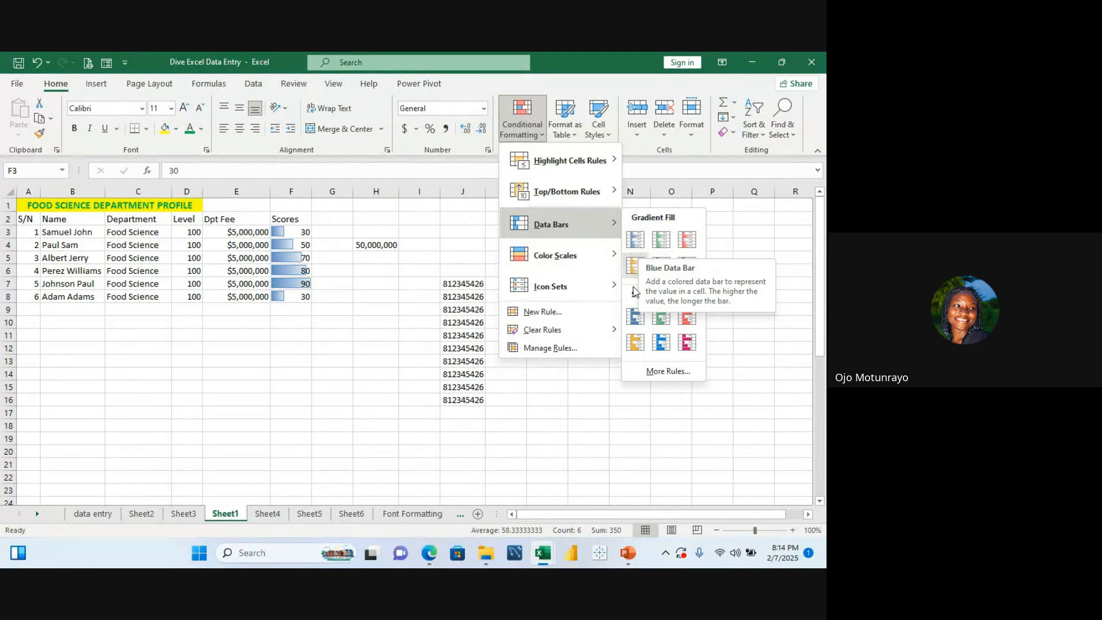
{"action": "left_click", "coordinate": [571, 495]}
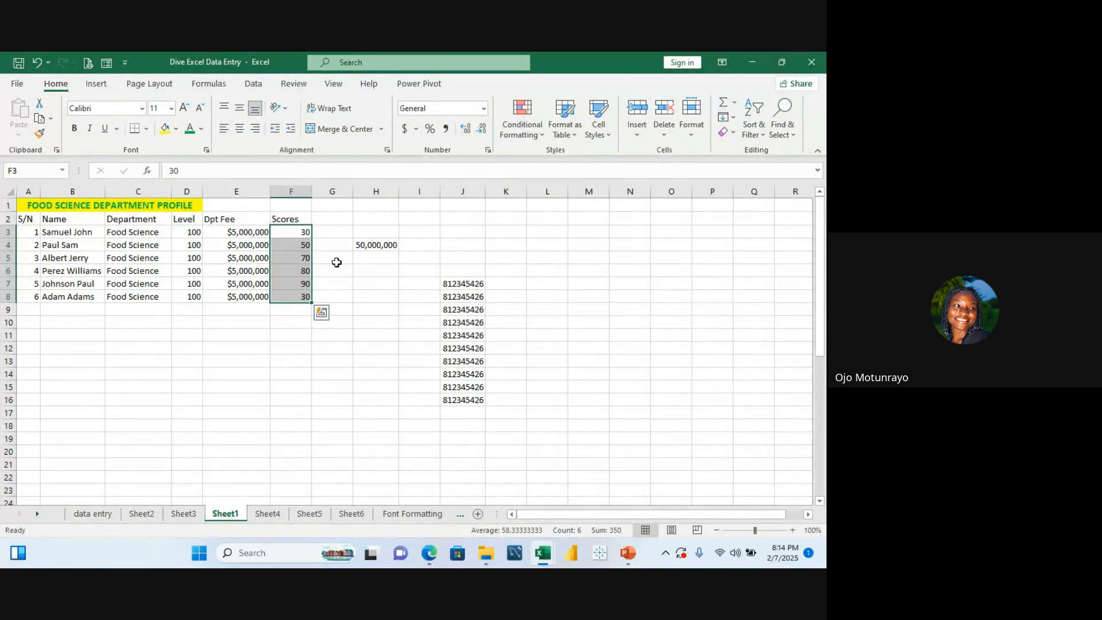
{"action": "left_click", "coordinate": [288, 349]}
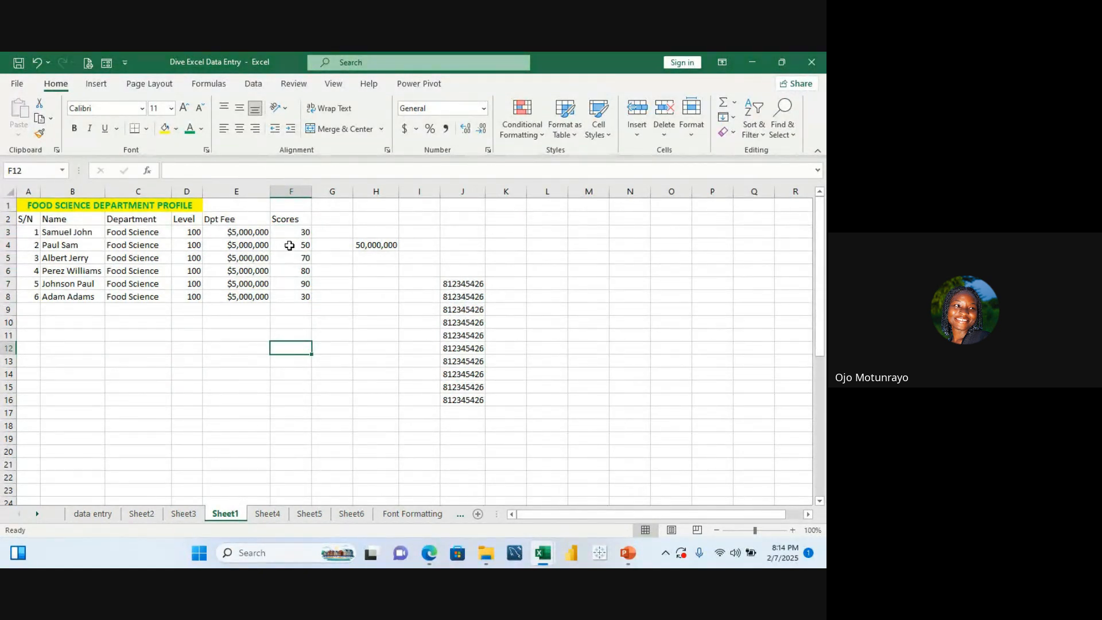
Step: Copy the scores in F3:F8 and paste them into F11:F16
{"action": "left_click_drag", "start_coordinate": [295, 232], "coordinate": [296, 296]}
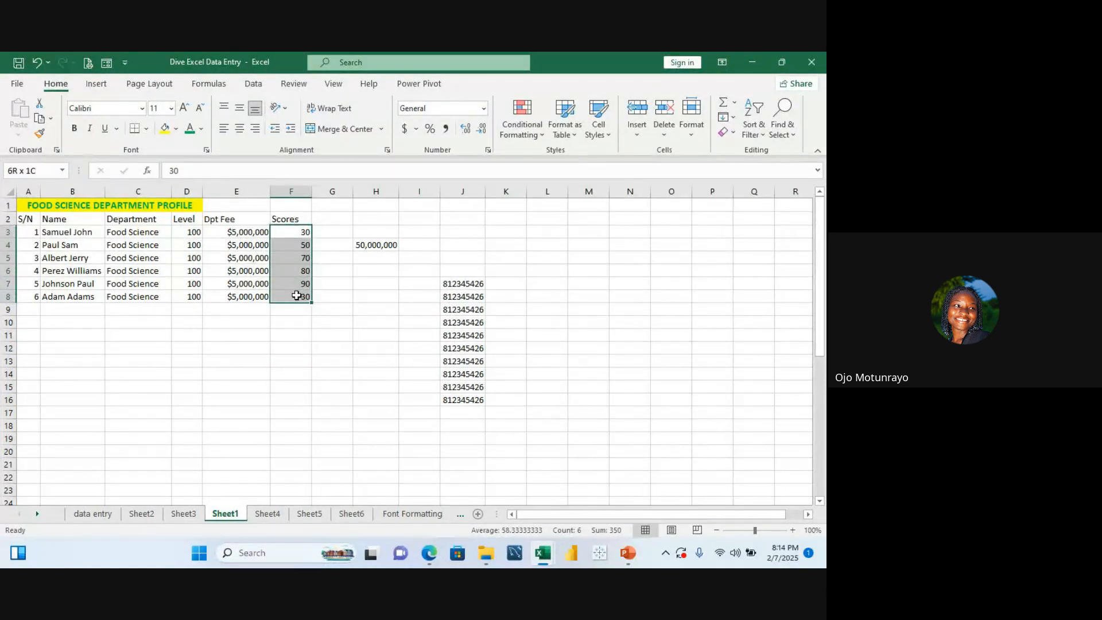
{"action": "key", "text": "ctrl+c"}
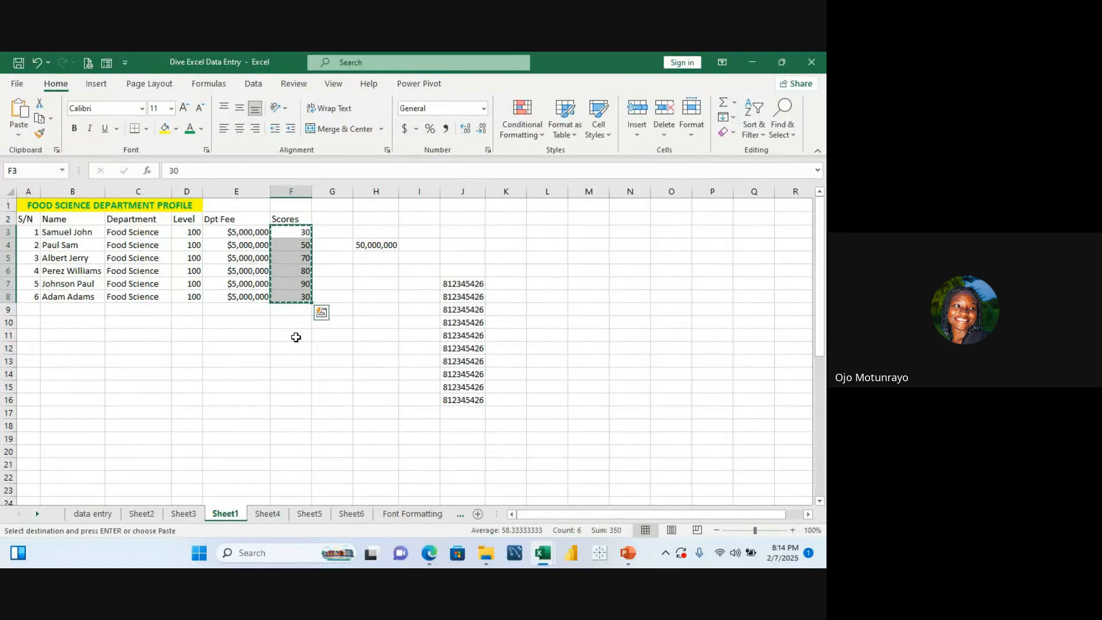
{"action": "left_click", "coordinate": [295, 336]}
{"action": "key", "text": "ctrl+v"}
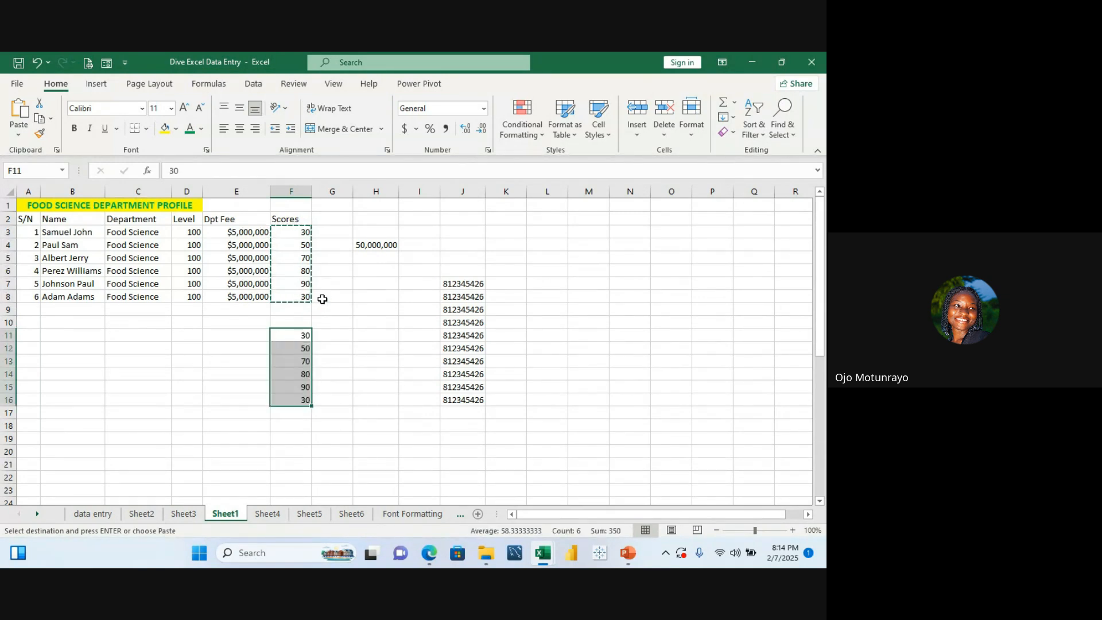
{"action": "key", "text": "Escape"}
Step: Apply blue gradient fill data bars to the scores in F3:F8
{"action": "left_click", "coordinate": [302, 245]}
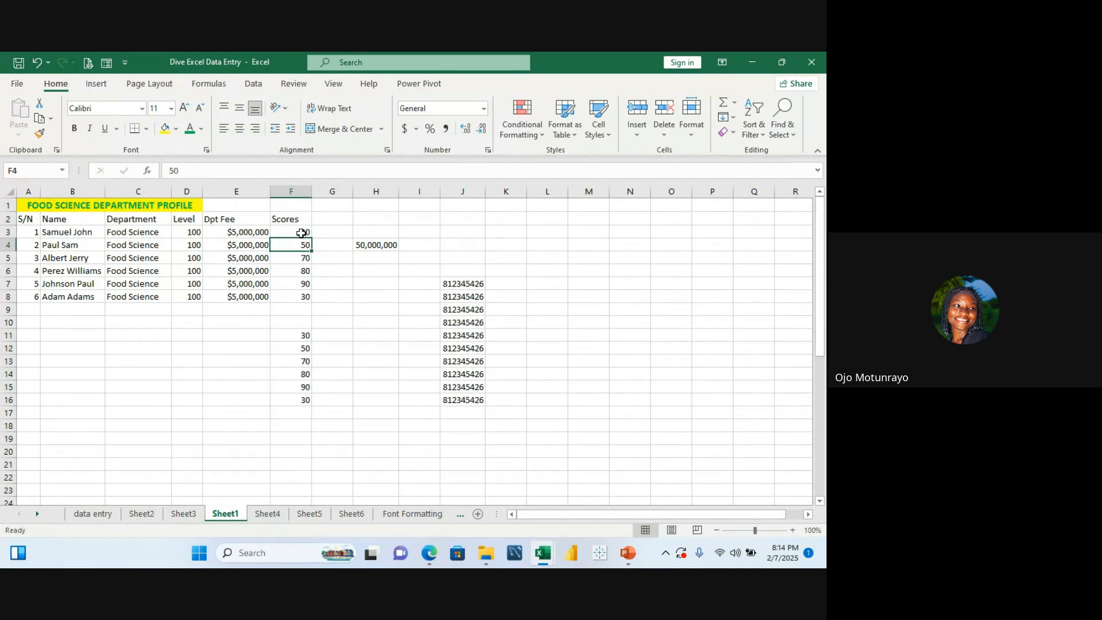
{"action": "left_click", "coordinate": [301, 232]}
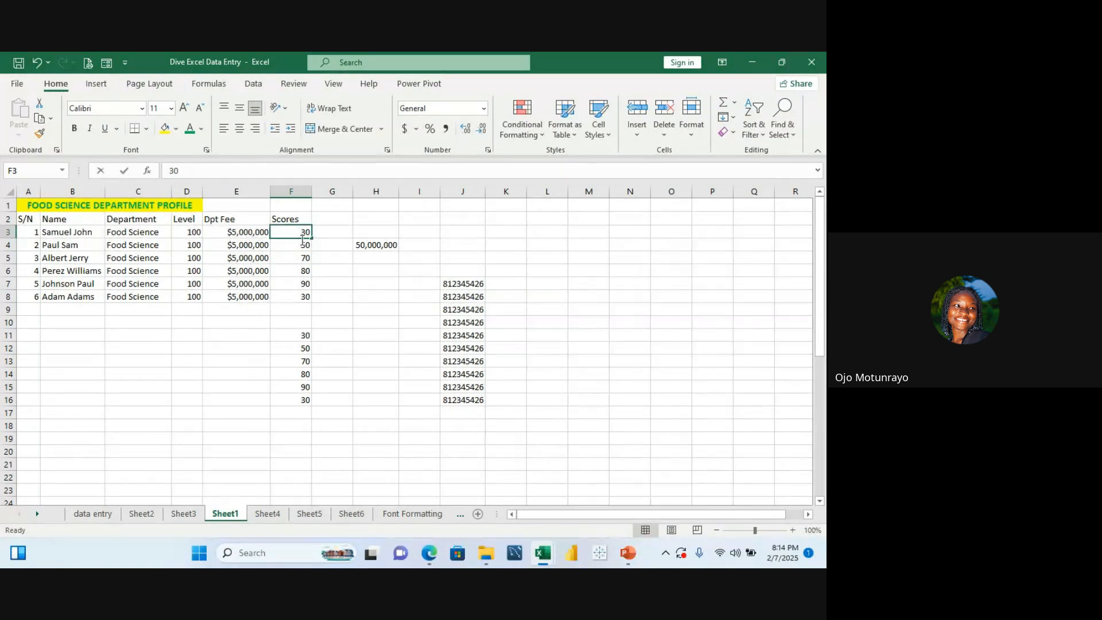
{"action": "left_click", "coordinate": [317, 205]}
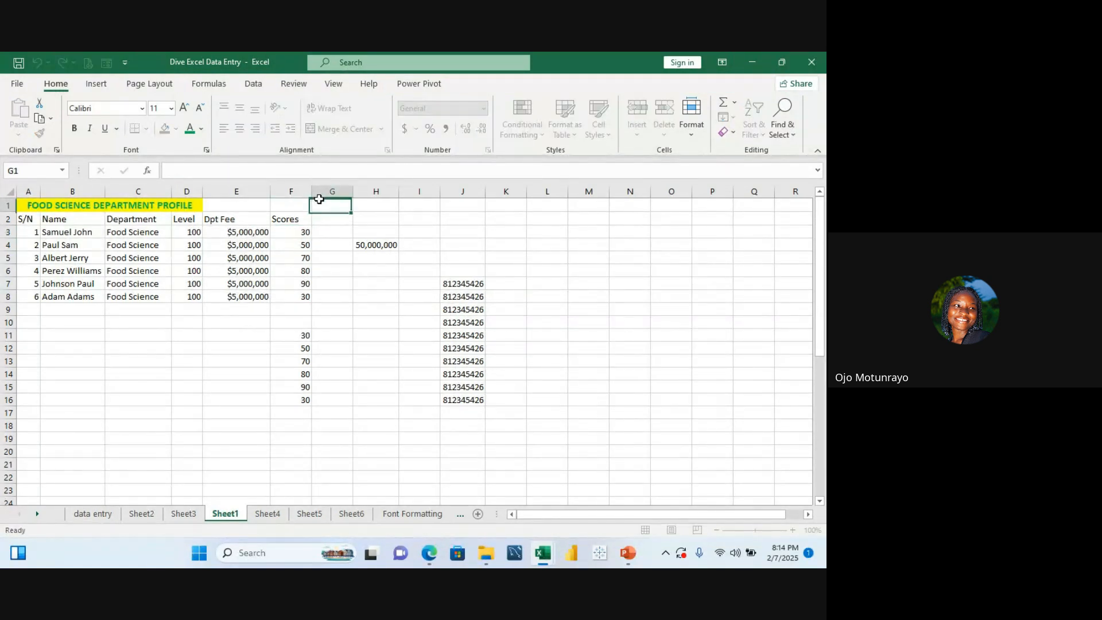
{"action": "left_click", "coordinate": [301, 234]}
{"action": "left_click_drag", "start_coordinate": [301, 244], "coordinate": [303, 294]}
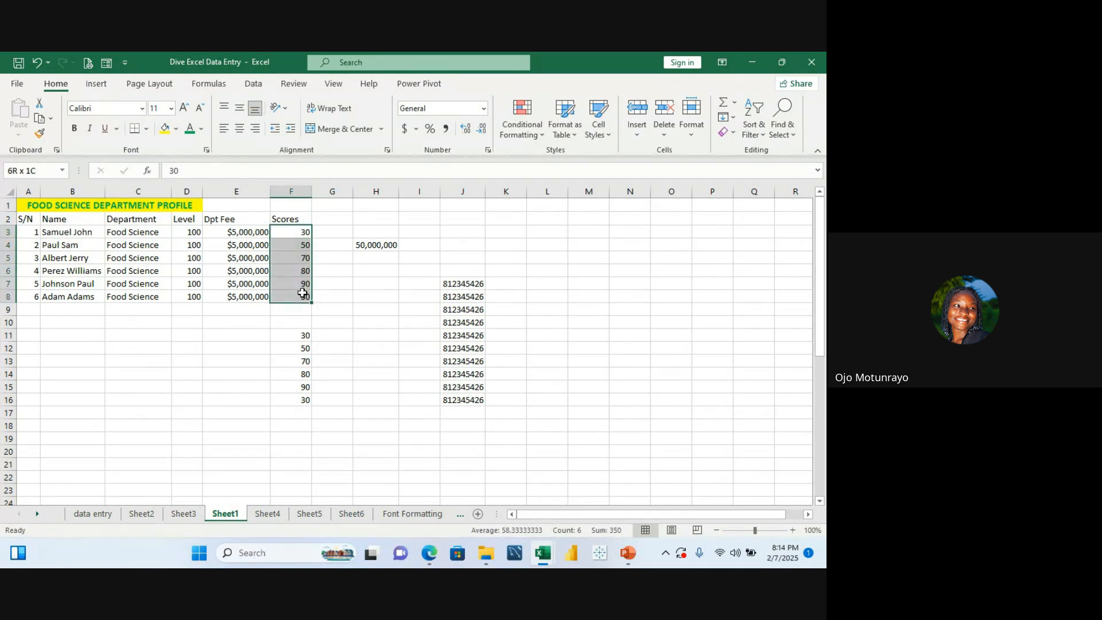
{"action": "left_click", "coordinate": [548, 138]}
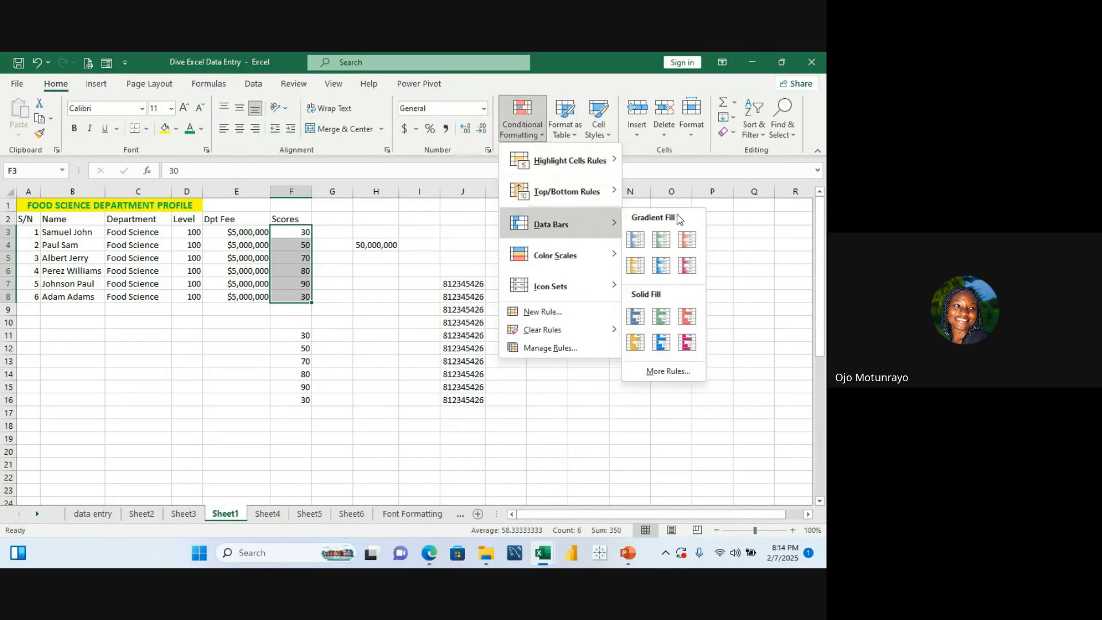
{"action": "left_click", "coordinate": [641, 240]}
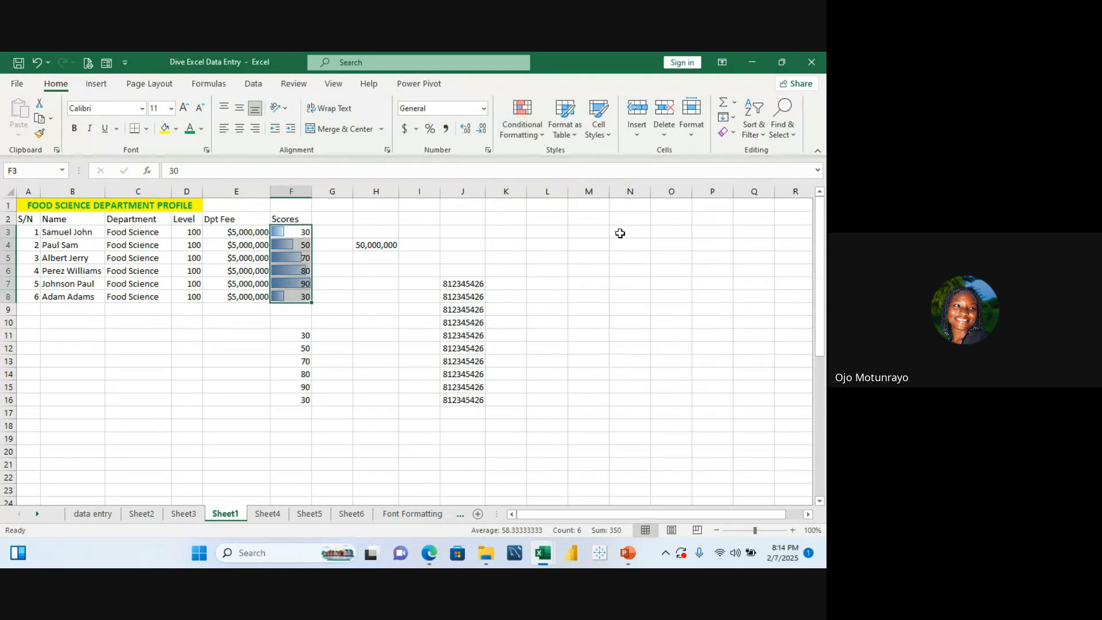
Step: Apply red solid fill data bars to the copied scores in F11:F16
{"action": "left_click", "coordinate": [306, 335]}
{"action": "left_click", "coordinate": [287, 349]}
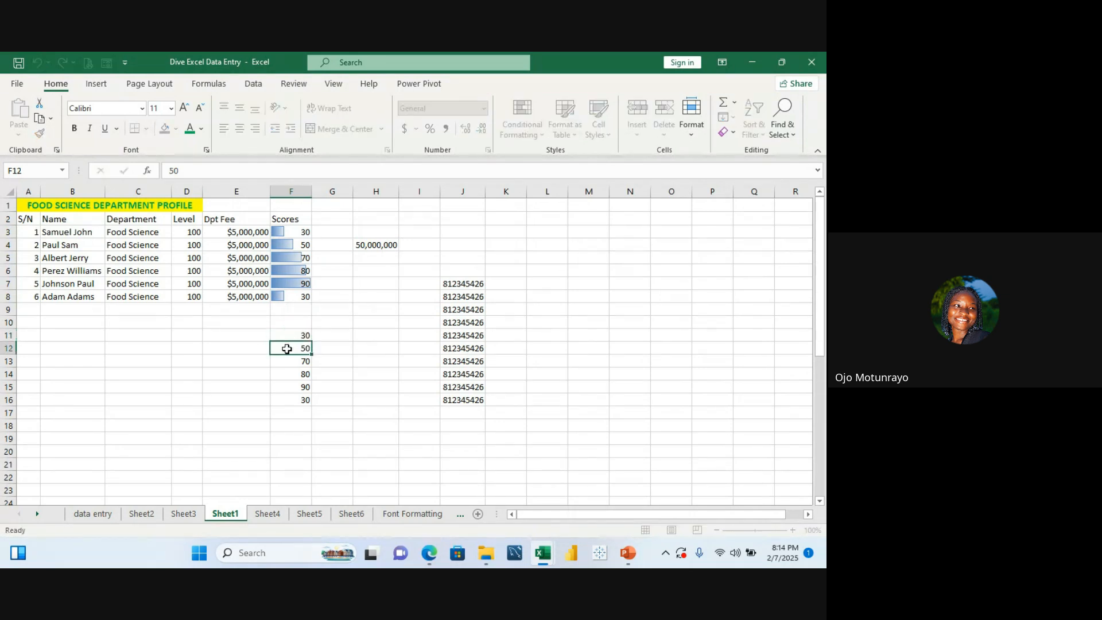
{"action": "left_click", "coordinate": [284, 336]}
{"action": "double_click", "coordinate": [283, 336]}
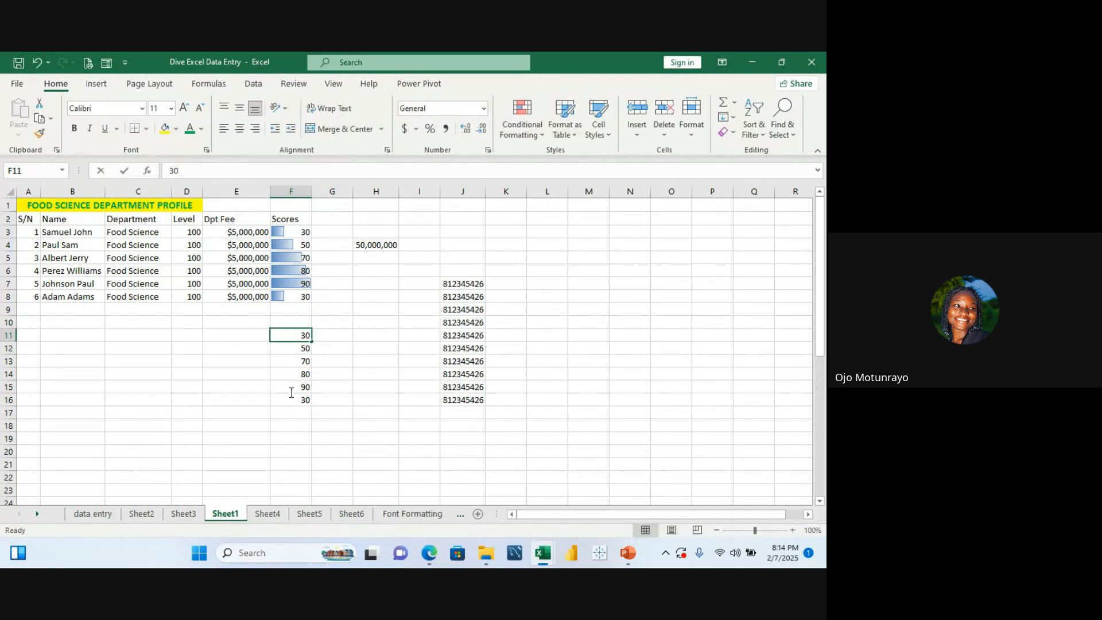
{"action": "left_click_drag", "start_coordinate": [295, 337], "coordinate": [298, 402]}
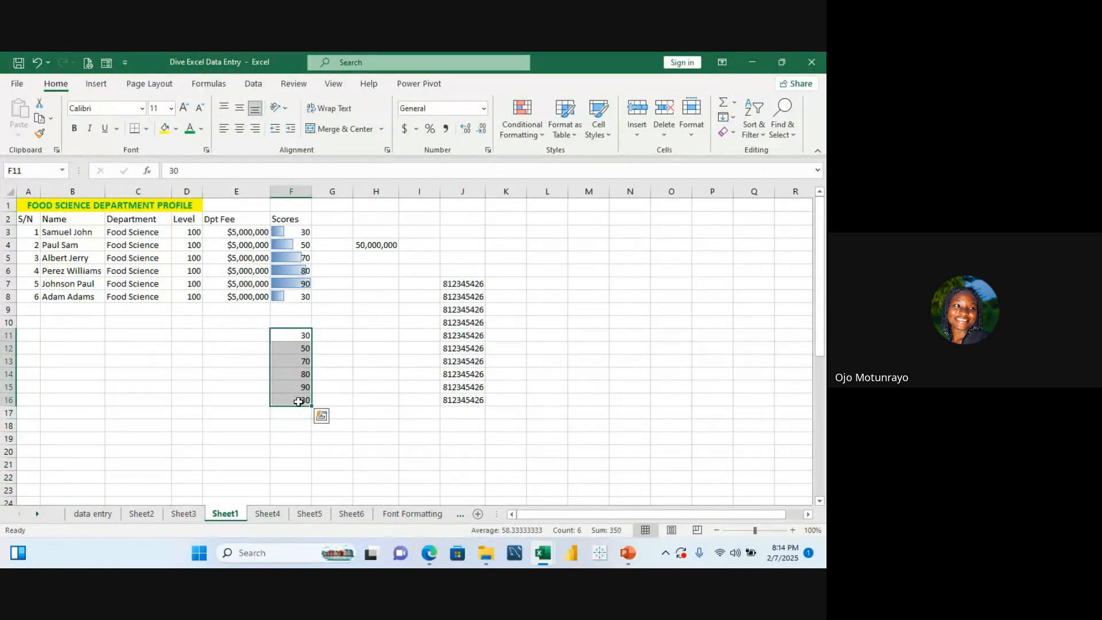
{"action": "left_click", "coordinate": [521, 128]}
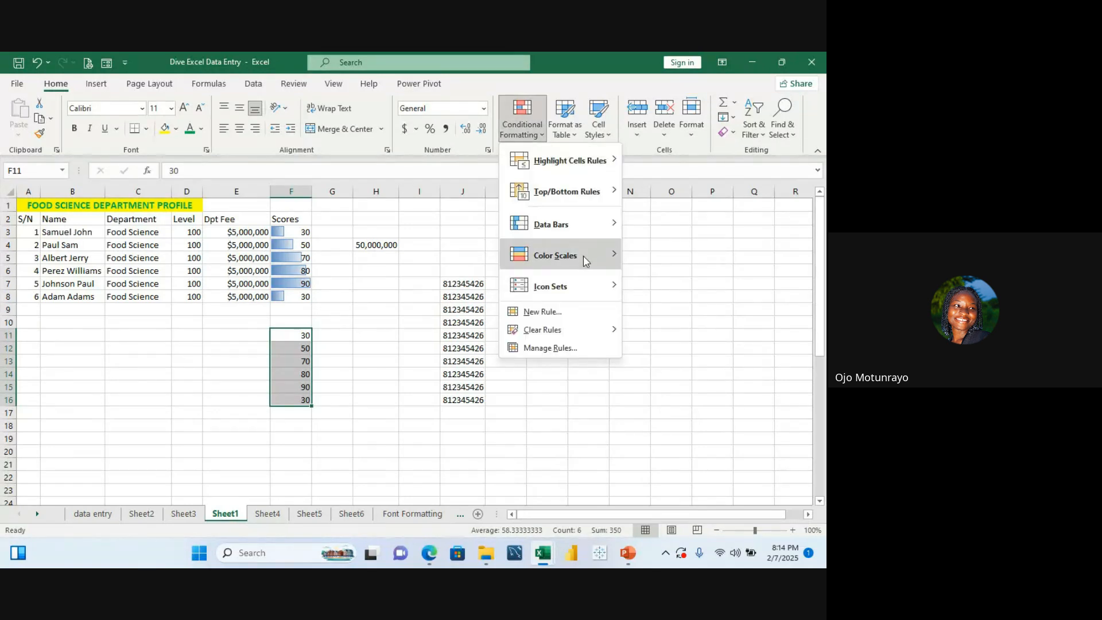
{"action": "mouse_move", "coordinate": [583, 252]}
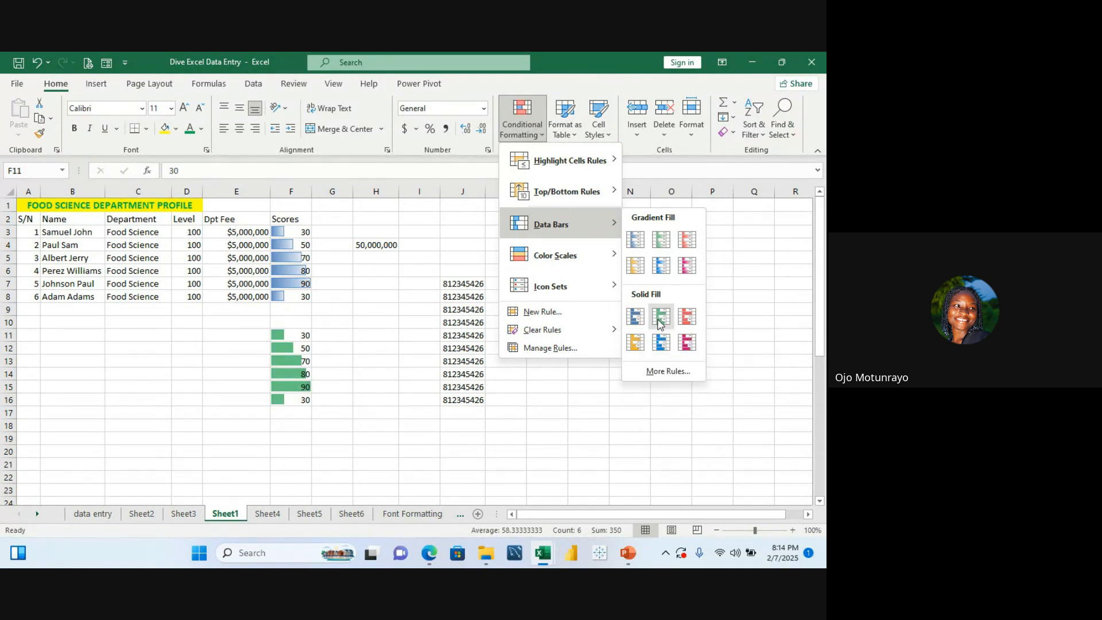
{"action": "left_click", "coordinate": [688, 316]}
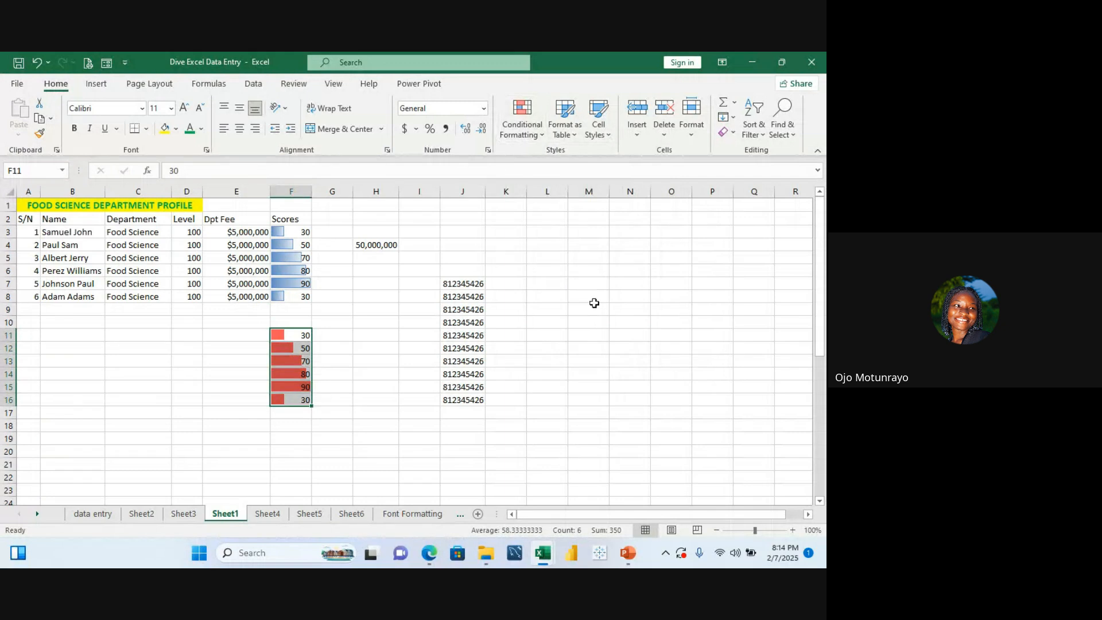
Step: Change the score in cell F3 to 90
{"action": "left_click", "coordinate": [305, 232]}
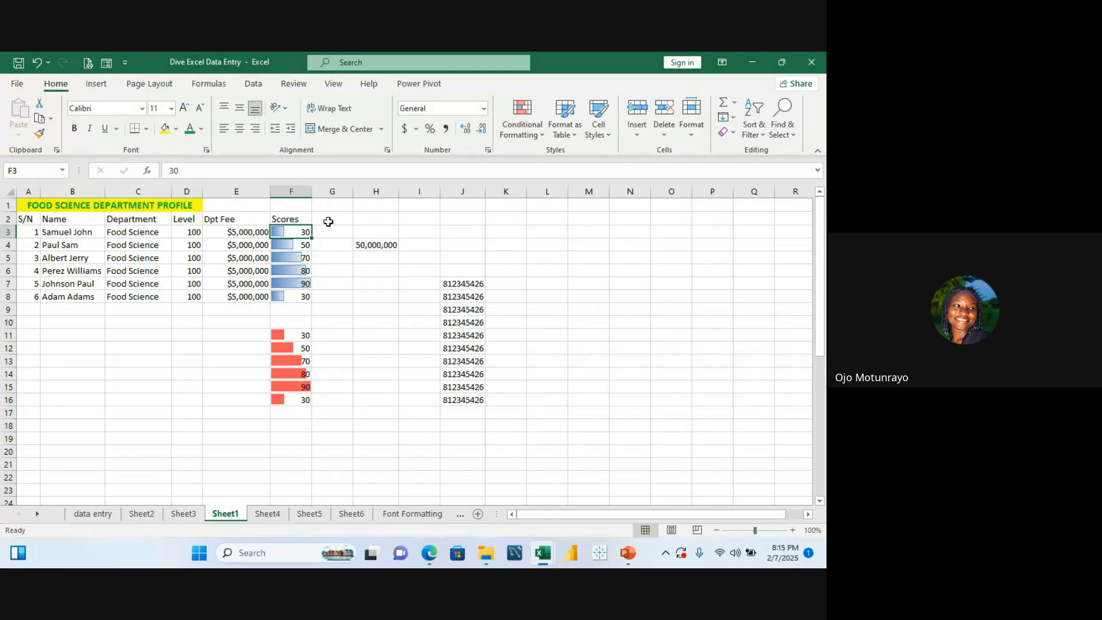
{"action": "type", "text": "90"}
{"action": "key", "text": "Return"}
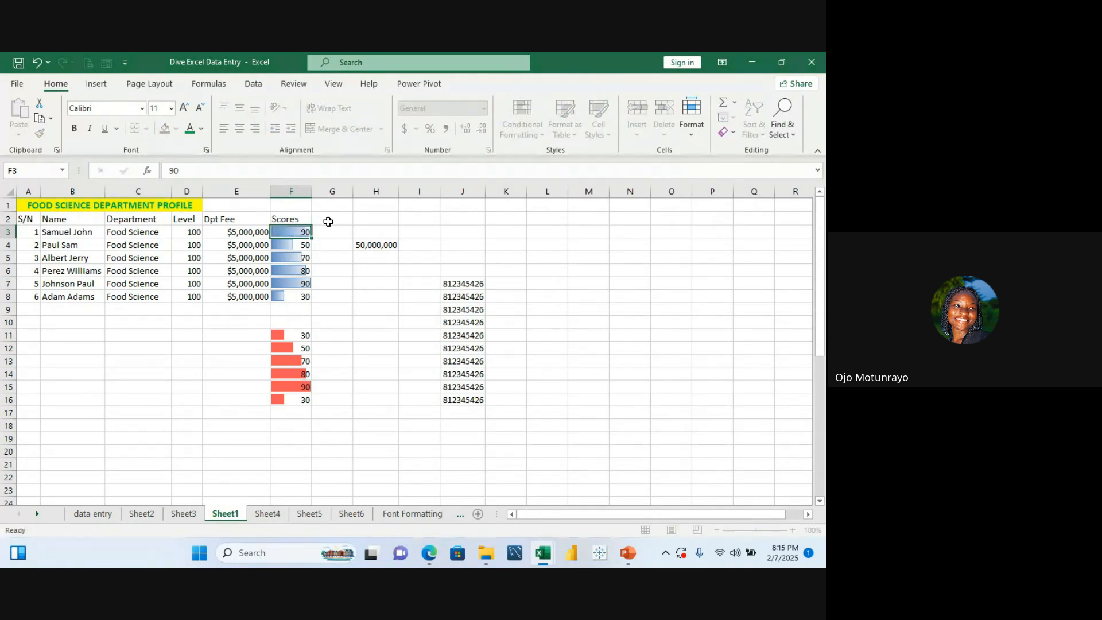
Step: Change the score in cell F8 to 50
{"action": "scroll", "coordinate": [281, 270], "scroll_direction": "down", "scroll_amount": 2}
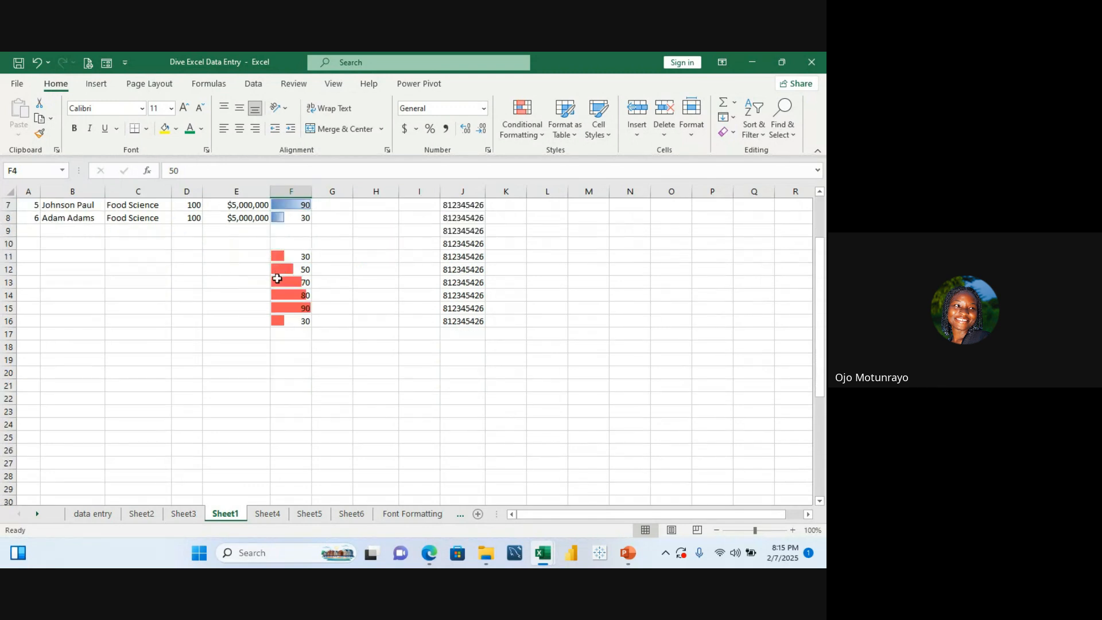
{"action": "left_click", "coordinate": [330, 259]}
{"action": "key", "text": "Up"}
{"action": "key", "text": "Up"}
{"action": "key", "text": "Up"}
{"action": "key", "text": "Up"}
{"action": "key", "text": "Up"}
{"action": "key", "text": "Up"}
{"action": "key", "text": "Up"}
{"action": "key", "text": "Up"}
{"action": "key", "text": "Up"}
{"action": "key", "text": "Up"}
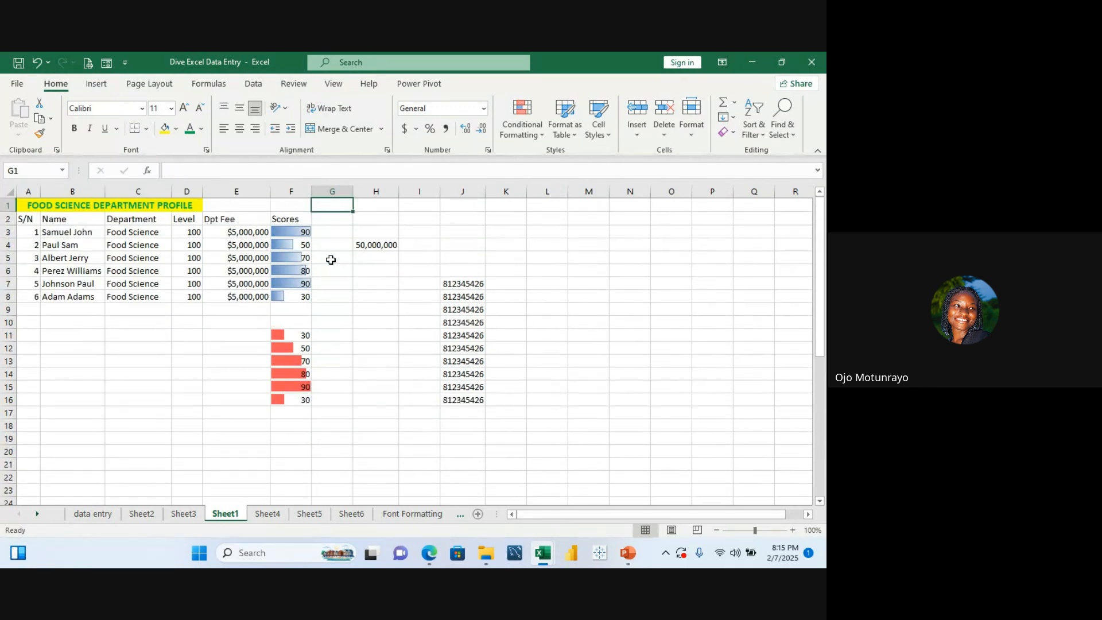
{"action": "left_click", "coordinate": [304, 294]}
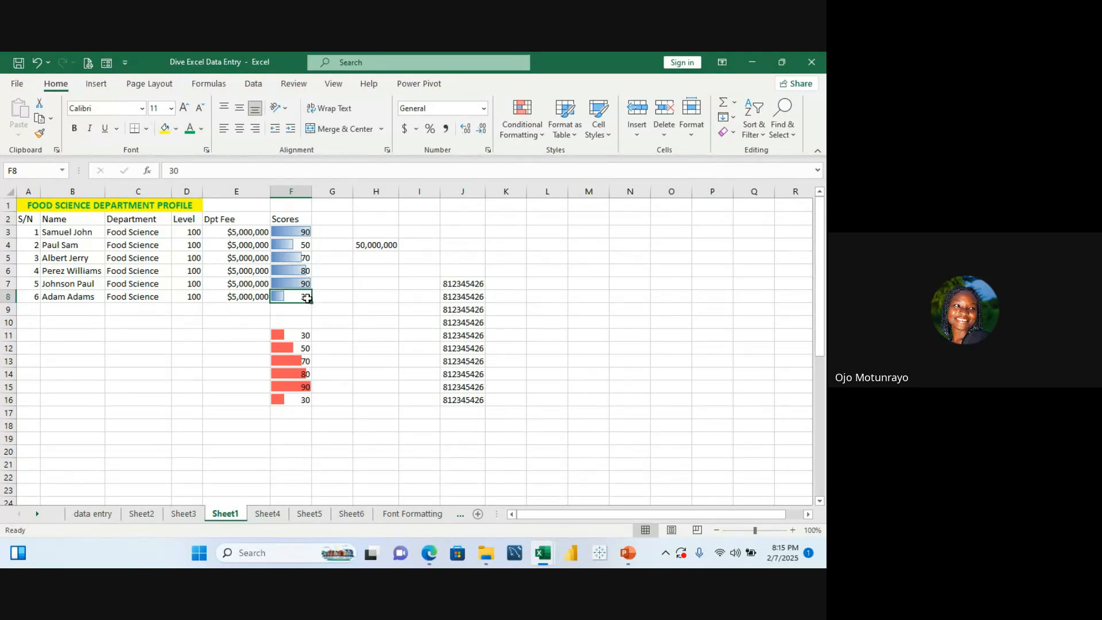
{"action": "type", "text": "50"}
{"action": "key", "text": "Return"}
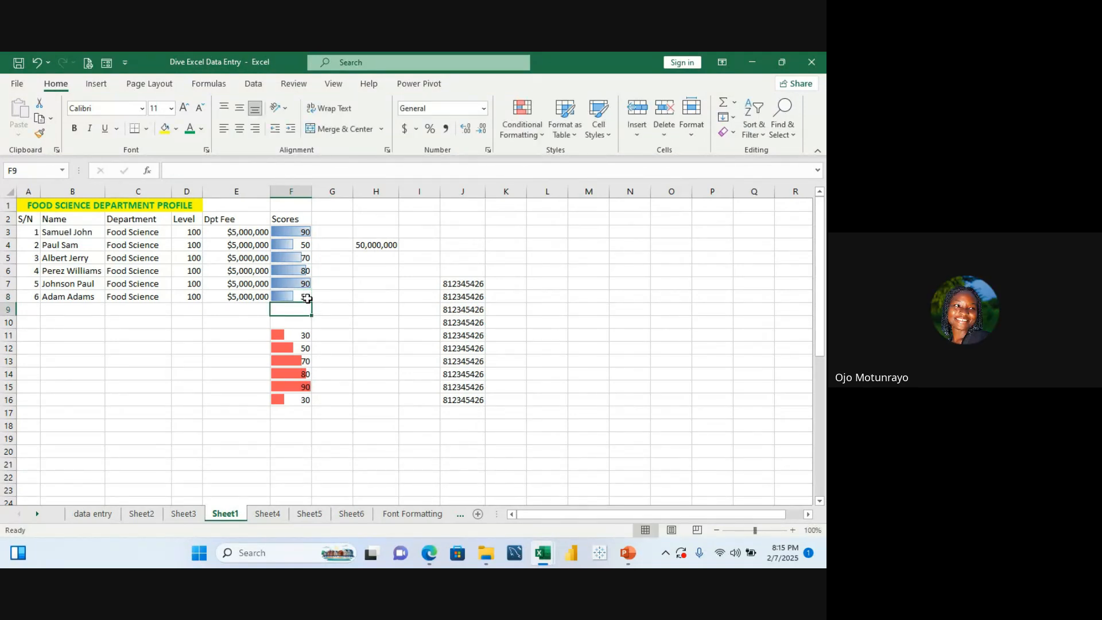
{"action": "left_click", "coordinate": [357, 331]}
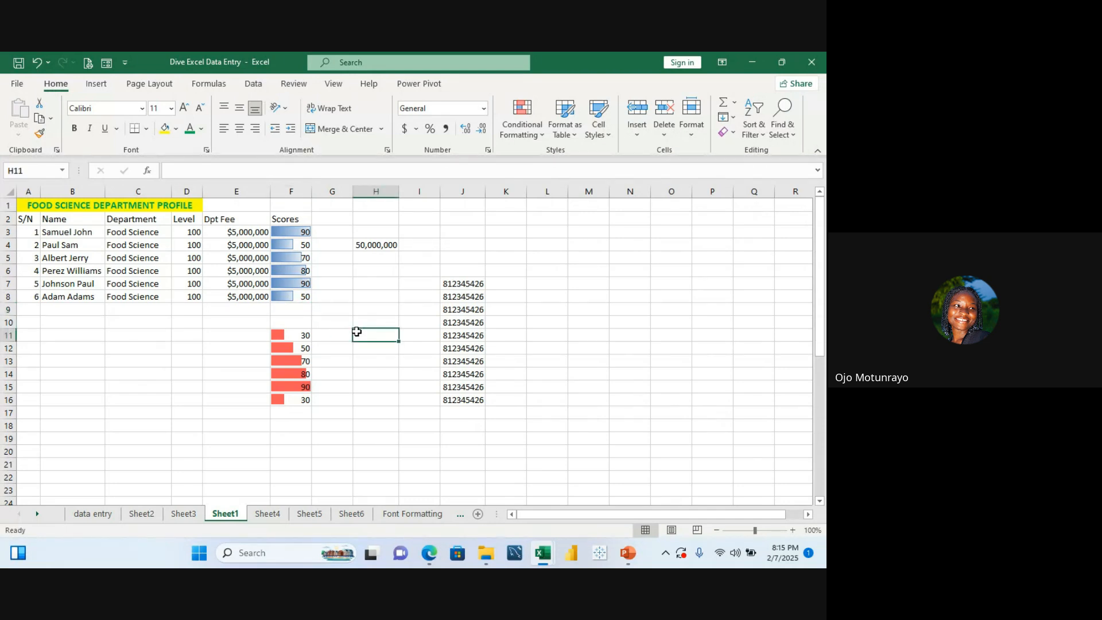
{"action": "scroll", "coordinate": [356, 331], "scroll_direction": "down", "scroll_amount": 1}
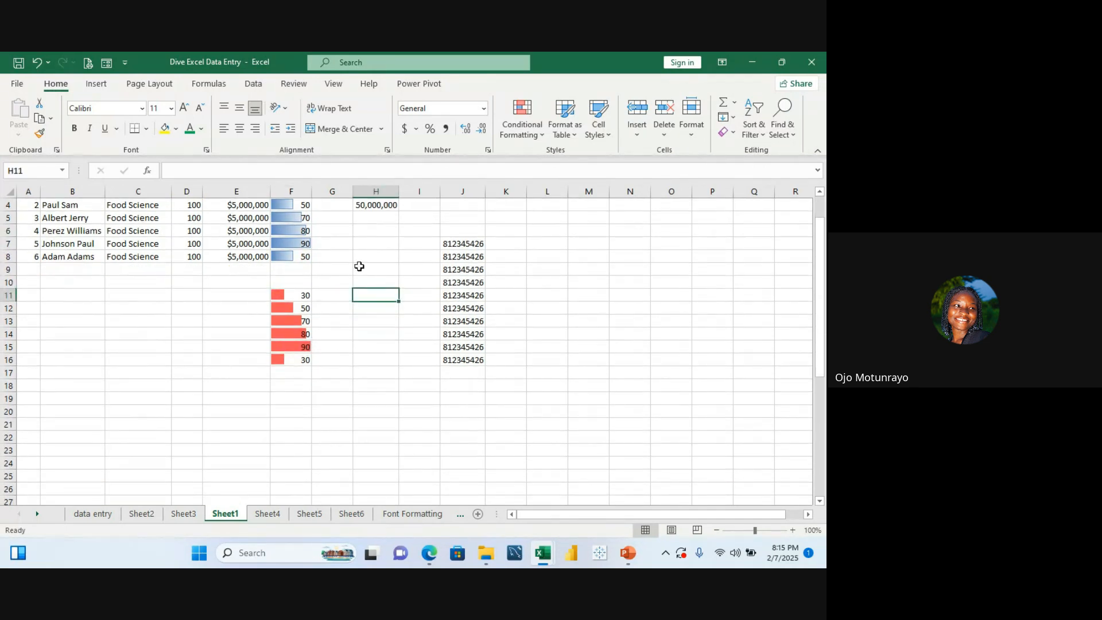
{"action": "key", "text": "Up"}
{"action": "key", "text": "Up"}
{"action": "key", "text": "Up"}
{"action": "key", "text": "Up"}
{"action": "key", "text": "Up"}
{"action": "key", "text": "Up"}
{"action": "key", "text": "Up"}
{"action": "key", "text": "Up"}
{"action": "key", "text": "Up"}
{"action": "key", "text": "Up"}
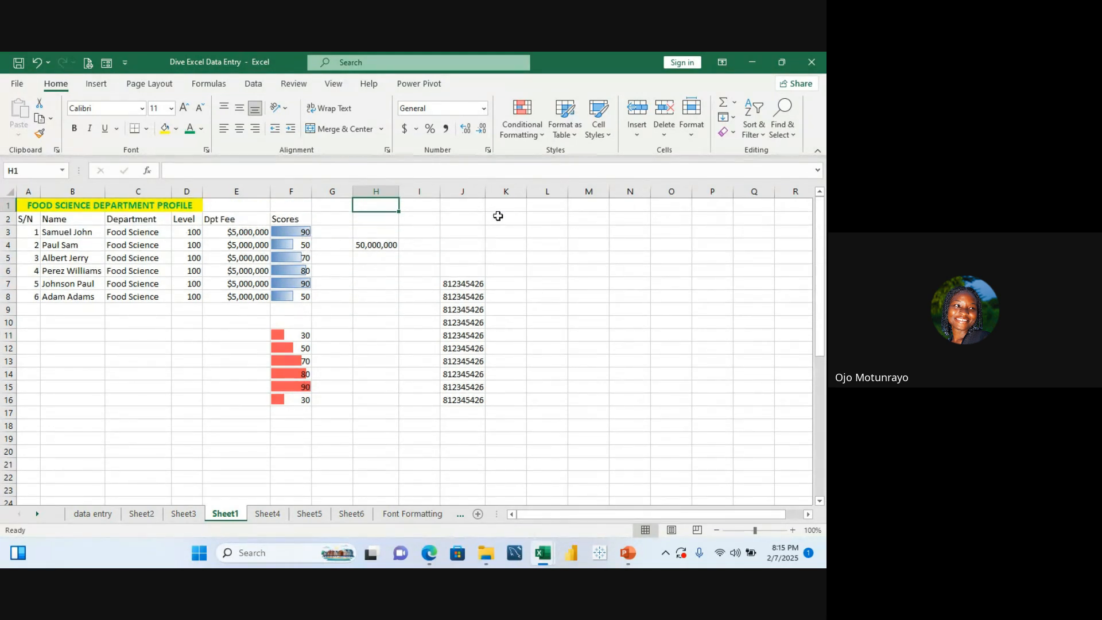
Step: Clear the conditional formatting rules from the selected scores F3:F8
{"action": "left_click", "coordinate": [282, 235]}
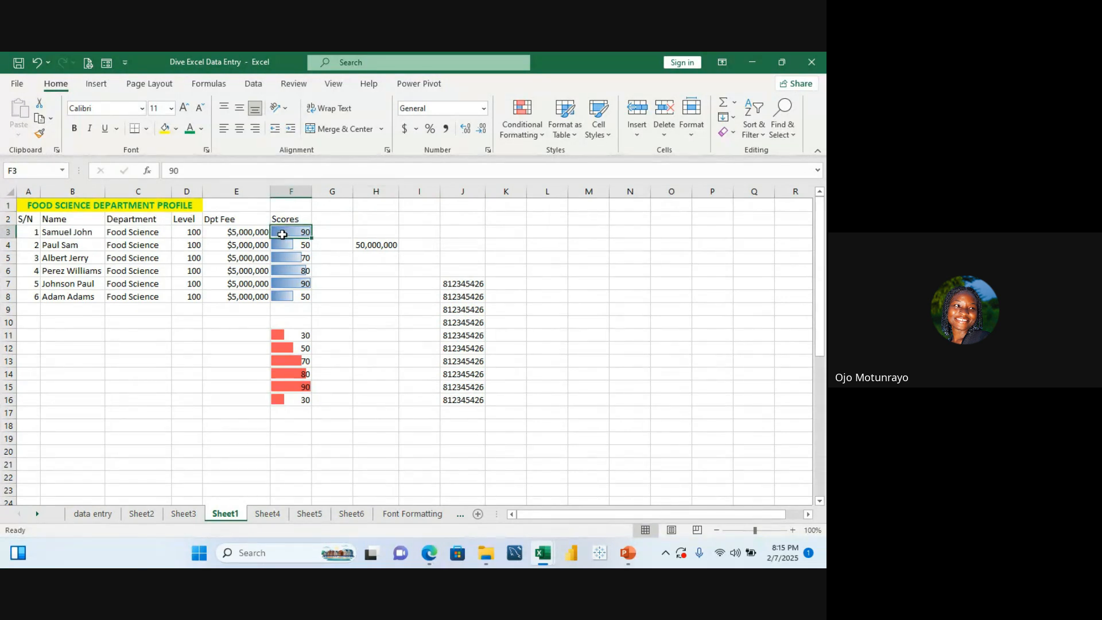
{"action": "left_click_drag", "start_coordinate": [283, 232], "coordinate": [289, 297]}
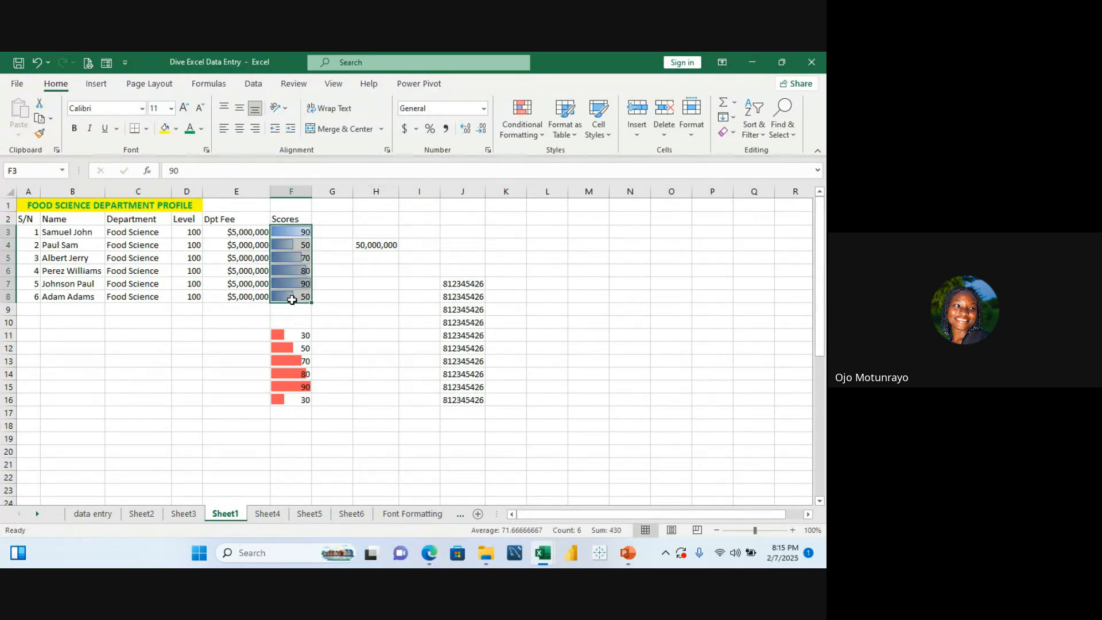
{"action": "left_click", "coordinate": [537, 133]}
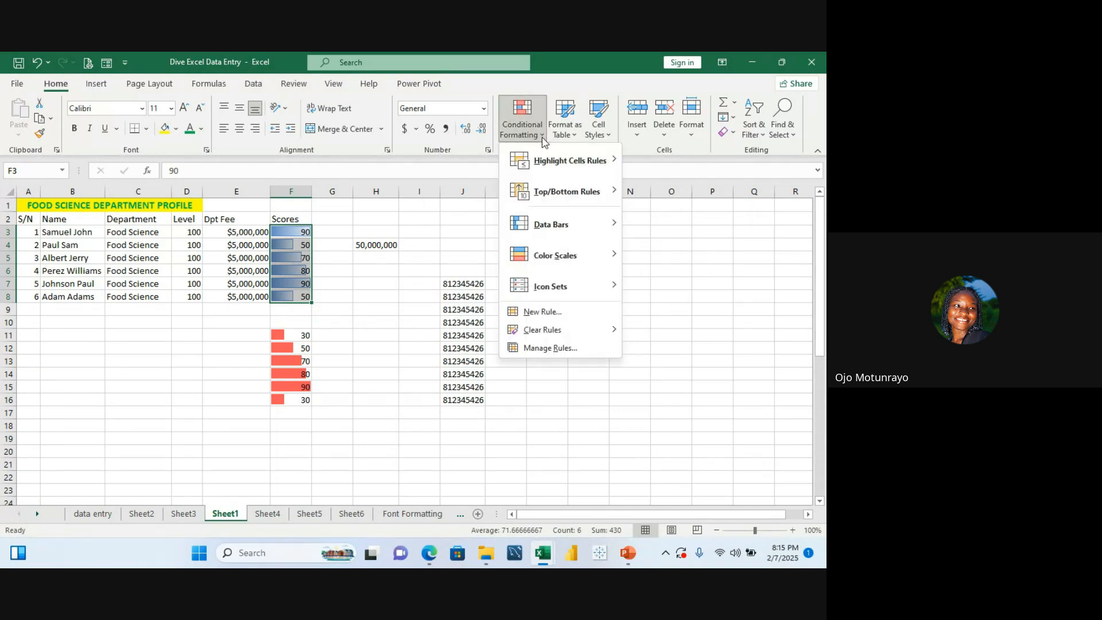
{"action": "mouse_move", "coordinate": [577, 329]}
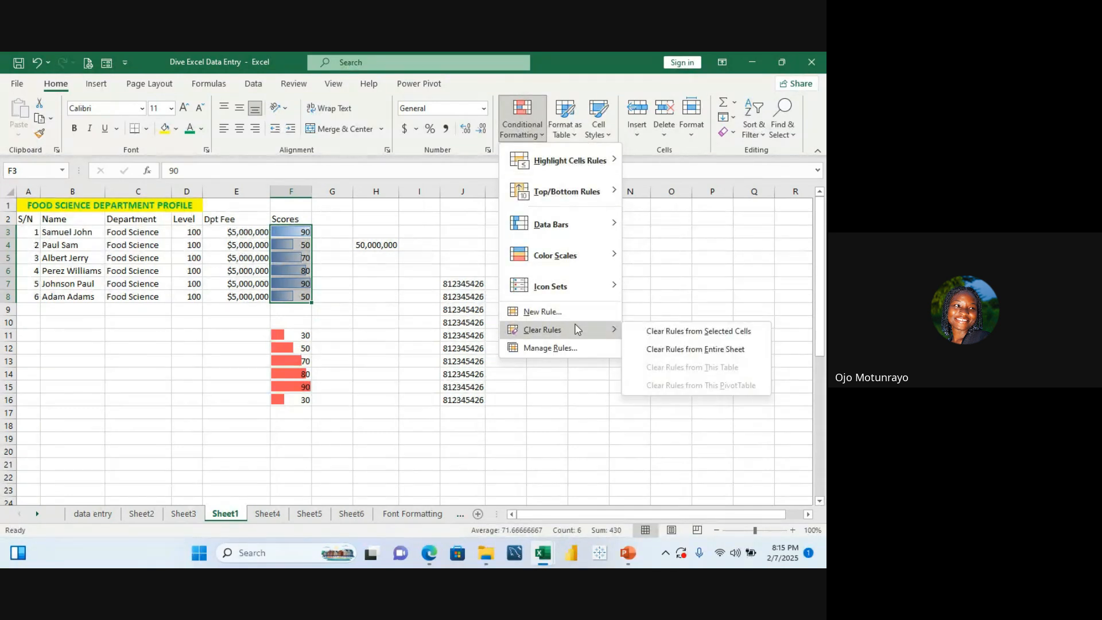
{"action": "left_click", "coordinate": [679, 331]}
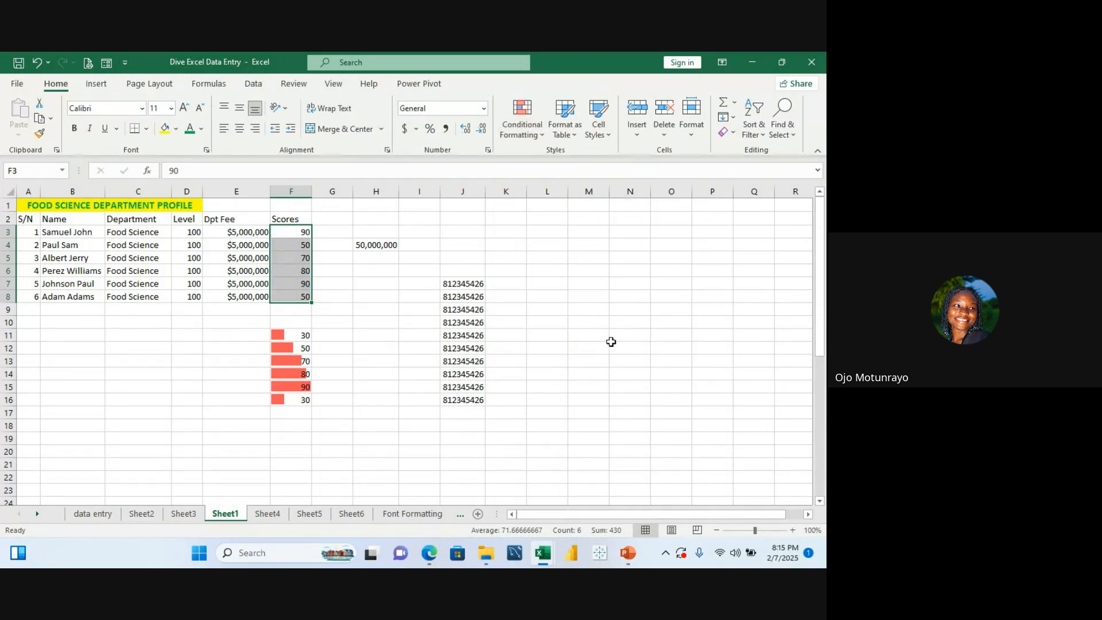
Step: Clear the conditional formatting rules from the selected cells F11:F17
{"action": "left_click", "coordinate": [285, 333]}
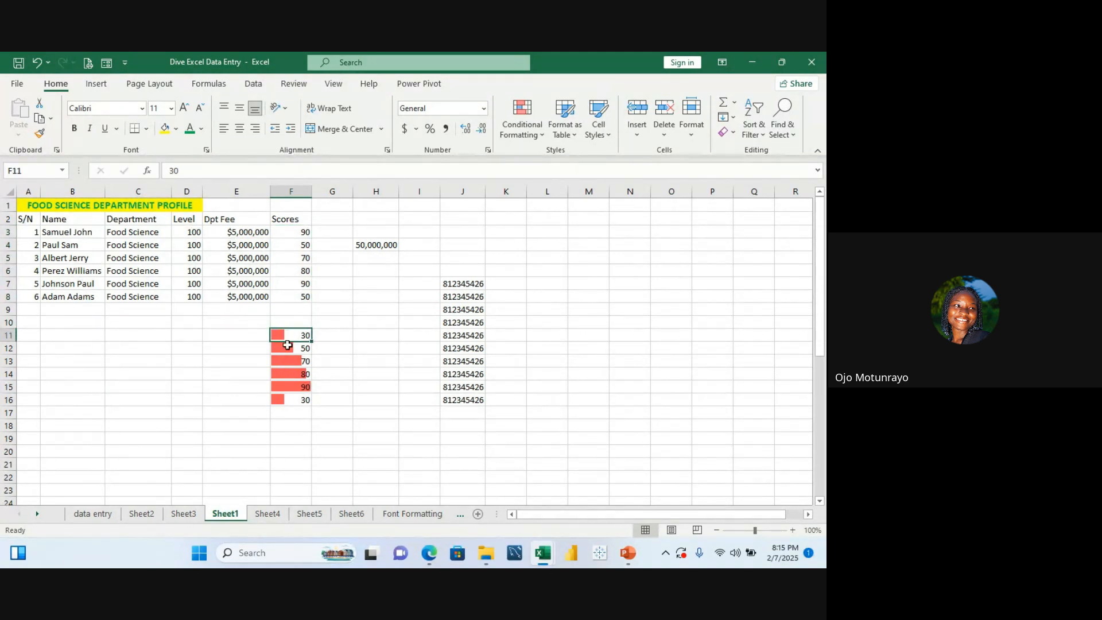
{"action": "left_click_drag", "start_coordinate": [287, 345], "coordinate": [288, 411]}
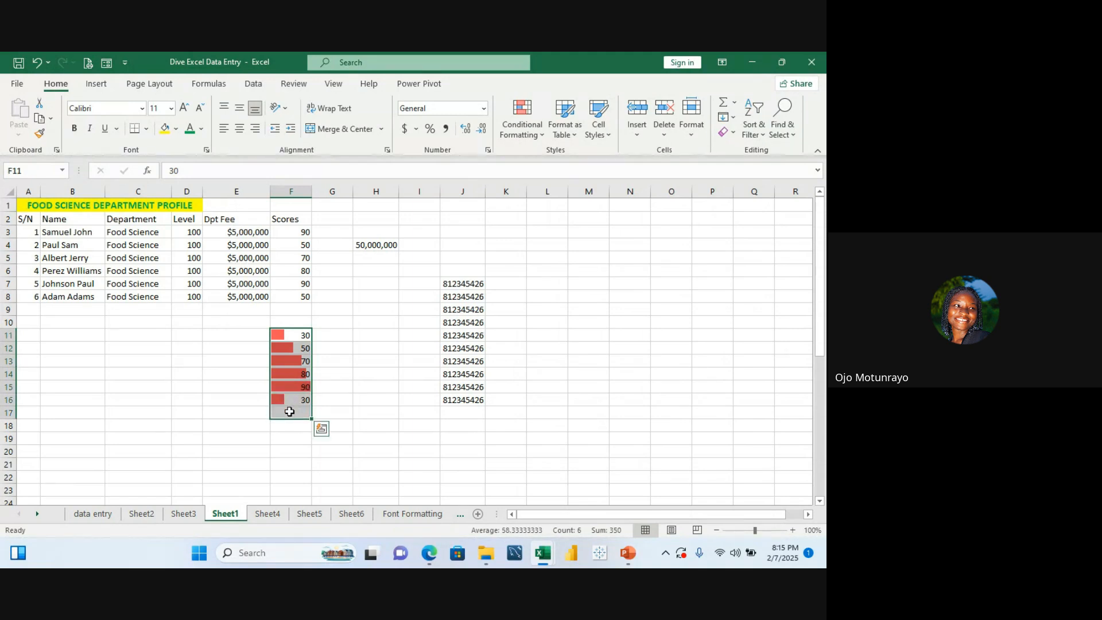
{"action": "left_click", "coordinate": [539, 134]}
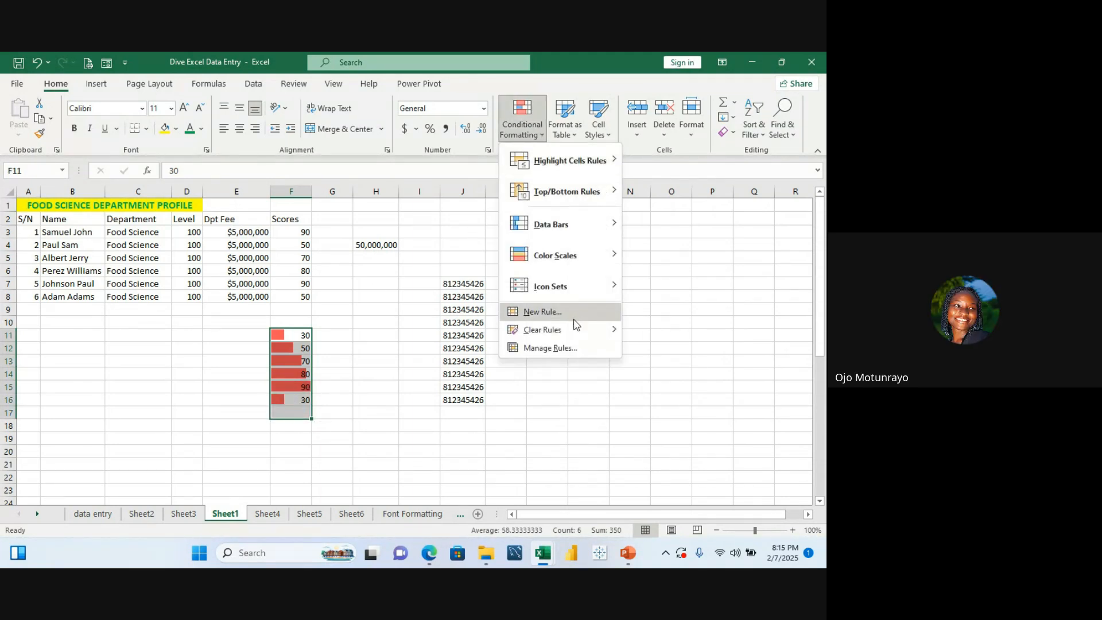
{"action": "mouse_move", "coordinate": [574, 329]}
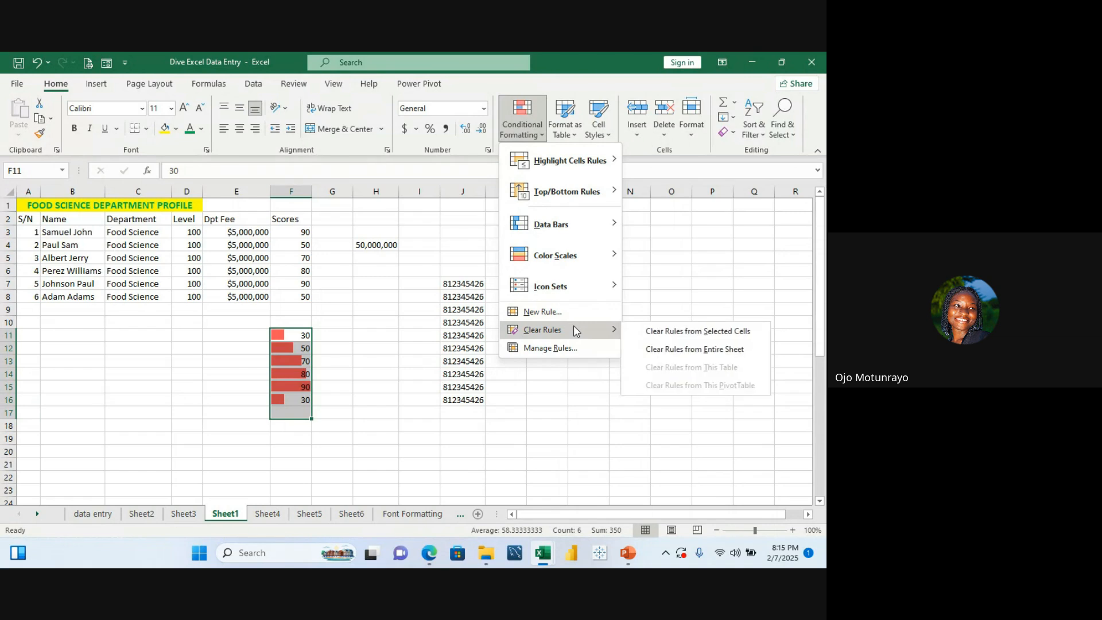
{"action": "left_click", "coordinate": [664, 333]}
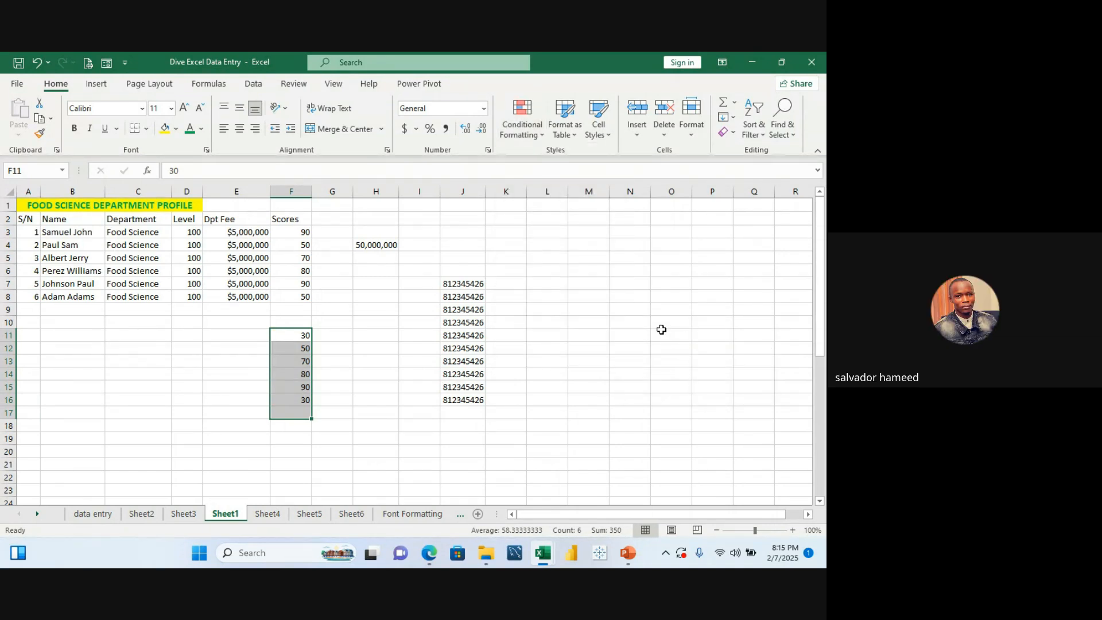
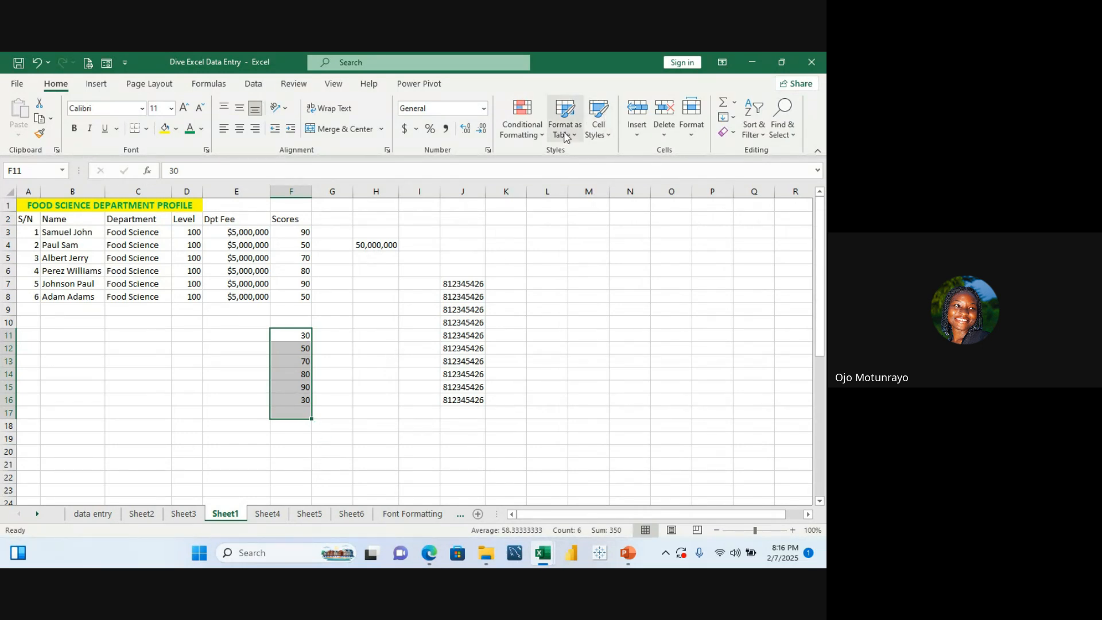
{"action": "left_click", "coordinate": [545, 135]}
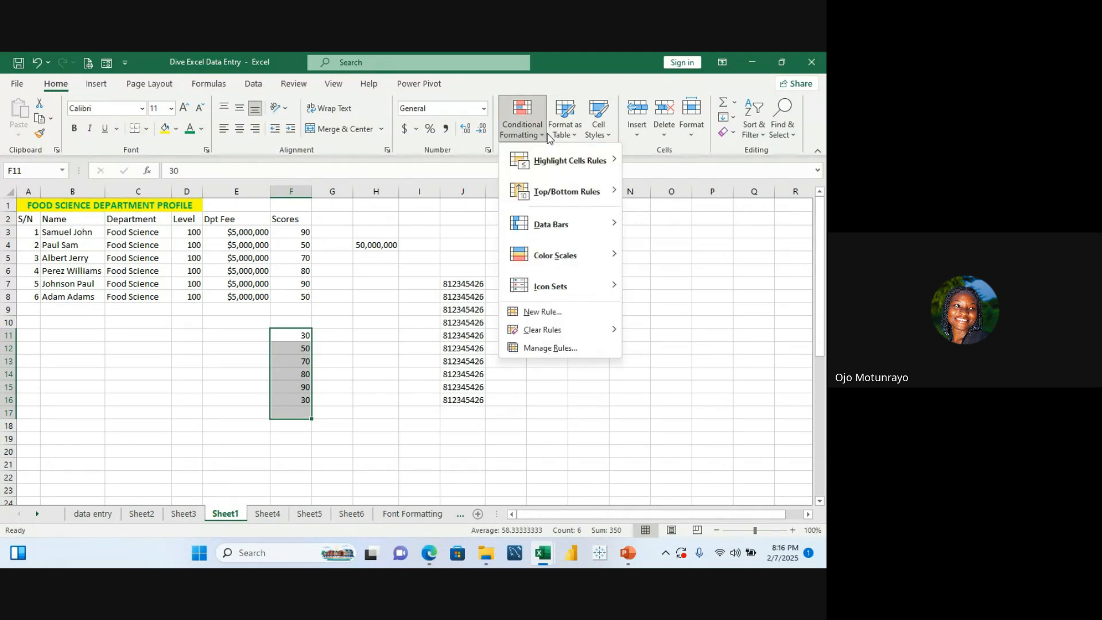
{"action": "mouse_move", "coordinate": [591, 162]}
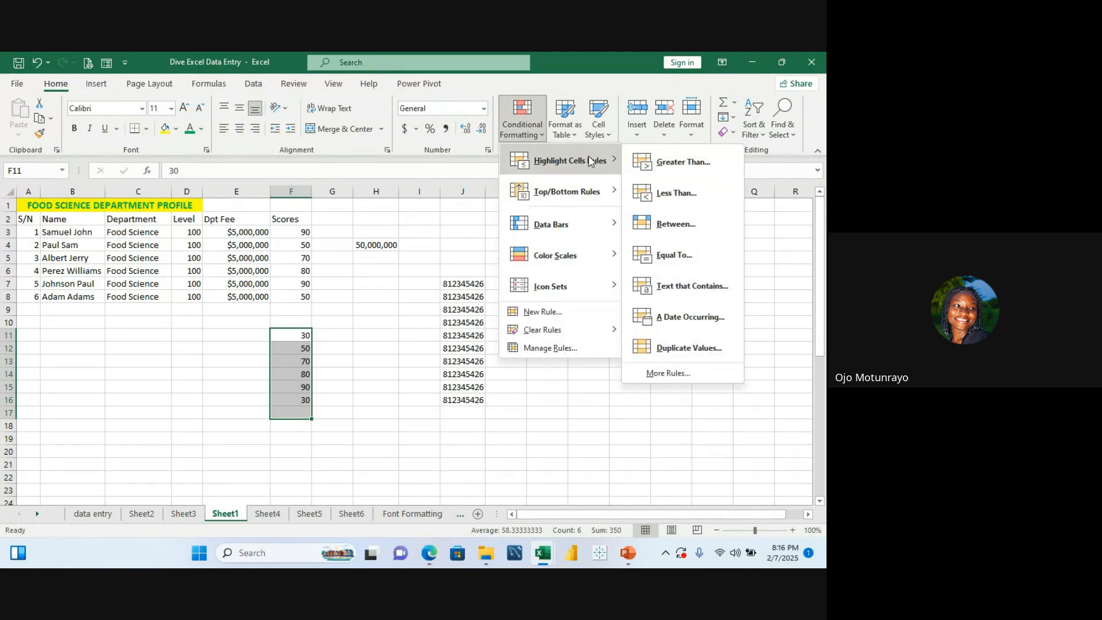
{"action": "mouse_move", "coordinate": [561, 264]}
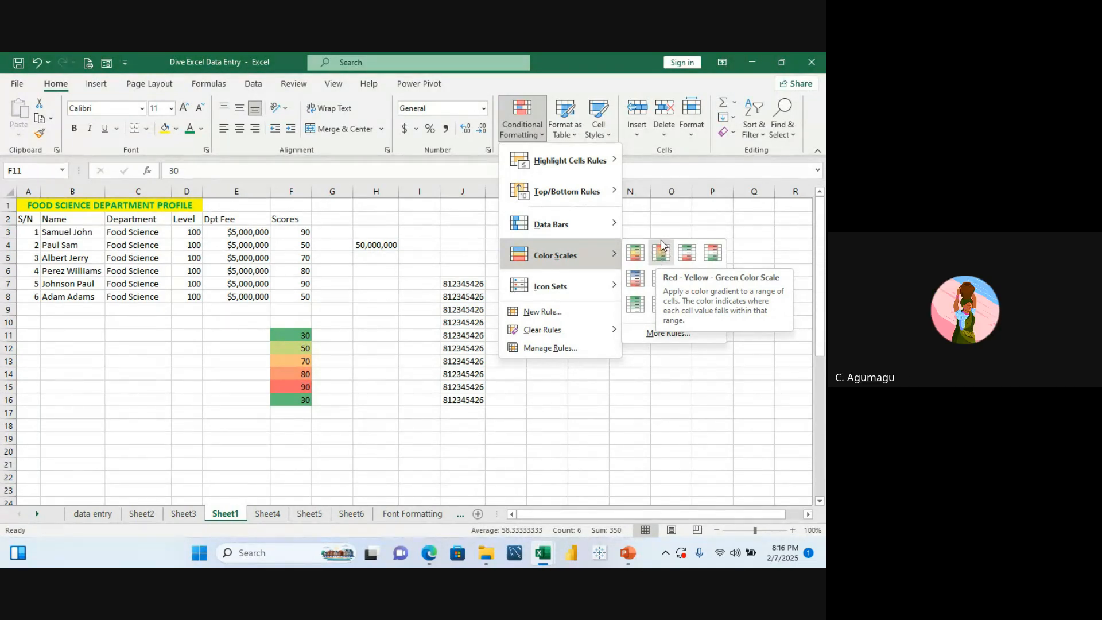
{"action": "mouse_move", "coordinate": [593, 230]}
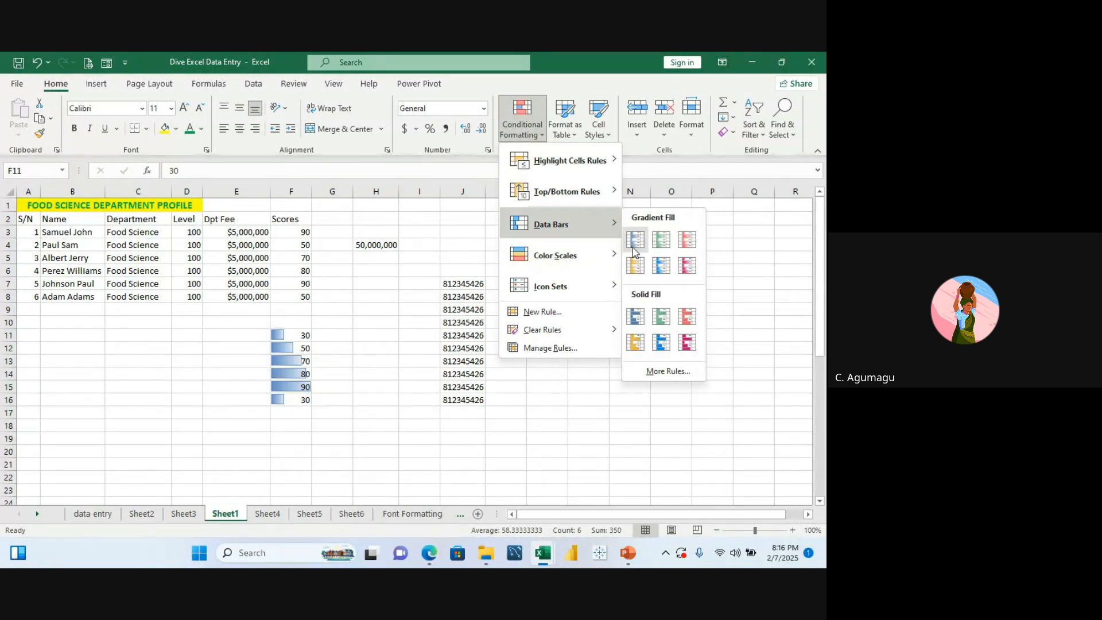
{"action": "mouse_move", "coordinate": [585, 200]}
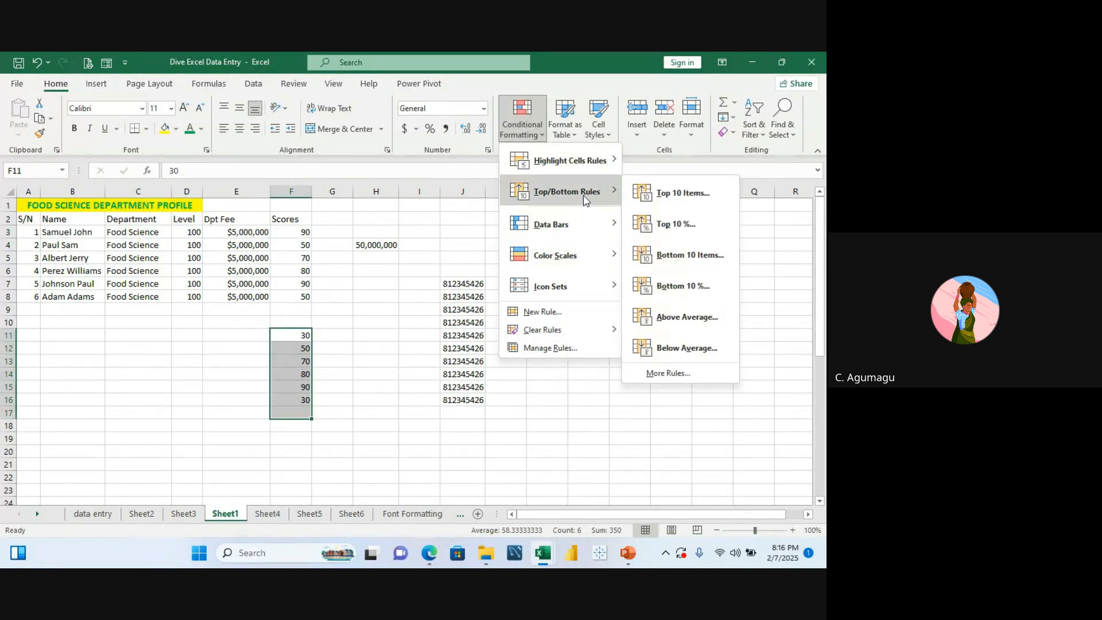
{"action": "left_click", "coordinate": [653, 197]}
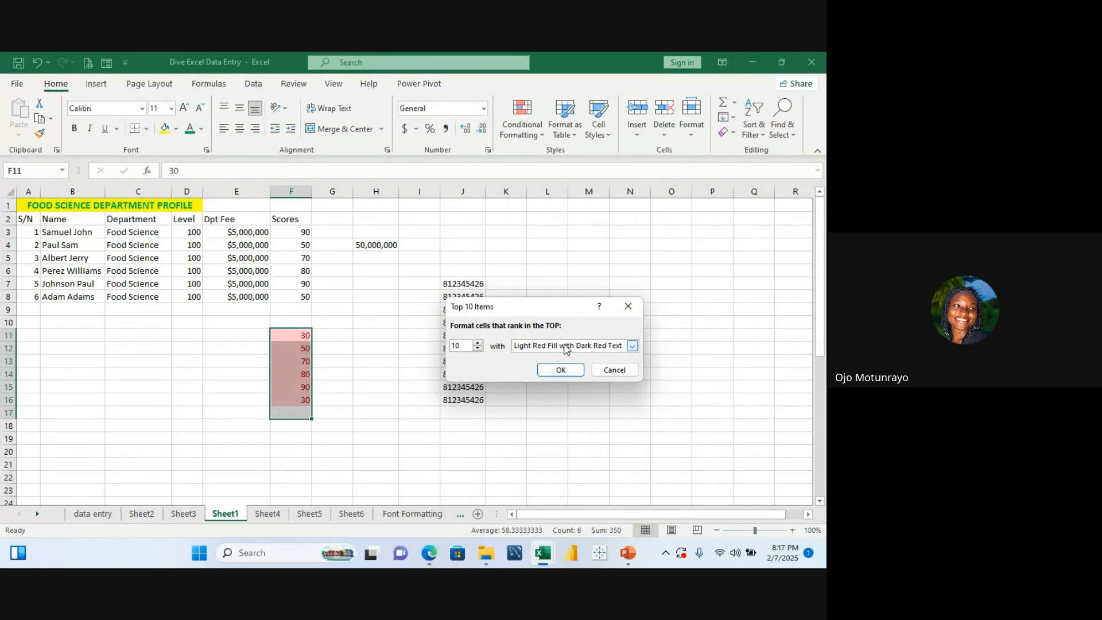
{"action": "left_click", "coordinate": [641, 306]}
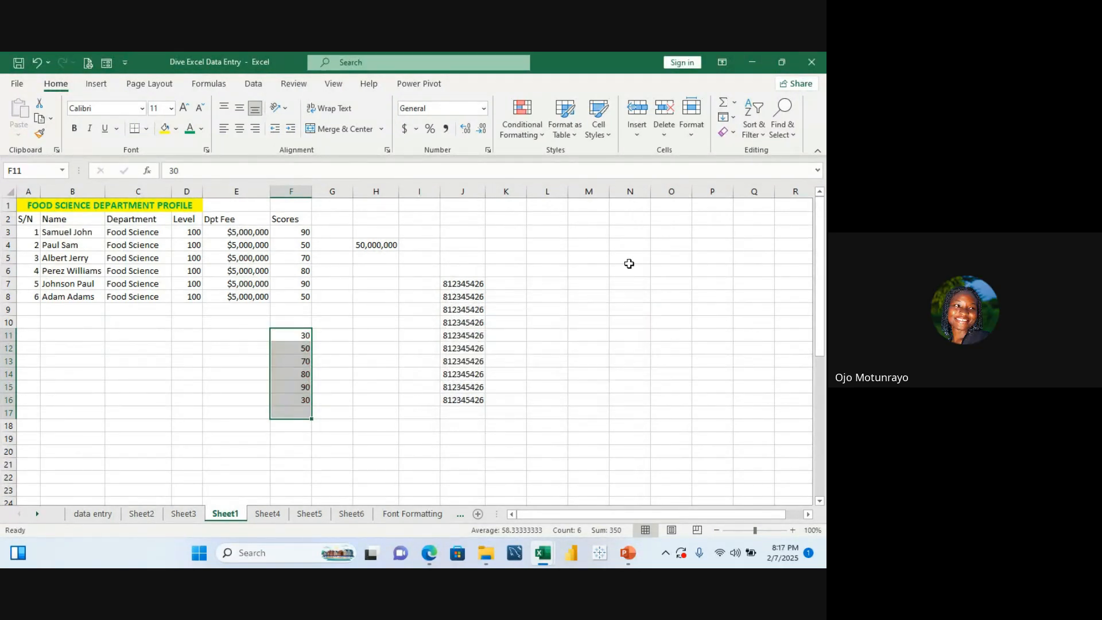
Step: Highlight the top 3 scores in F11:F16 with Light Red Fill with Dark Red Text
{"action": "left_click", "coordinate": [531, 133]}
{"action": "mouse_move", "coordinate": [575, 198]}
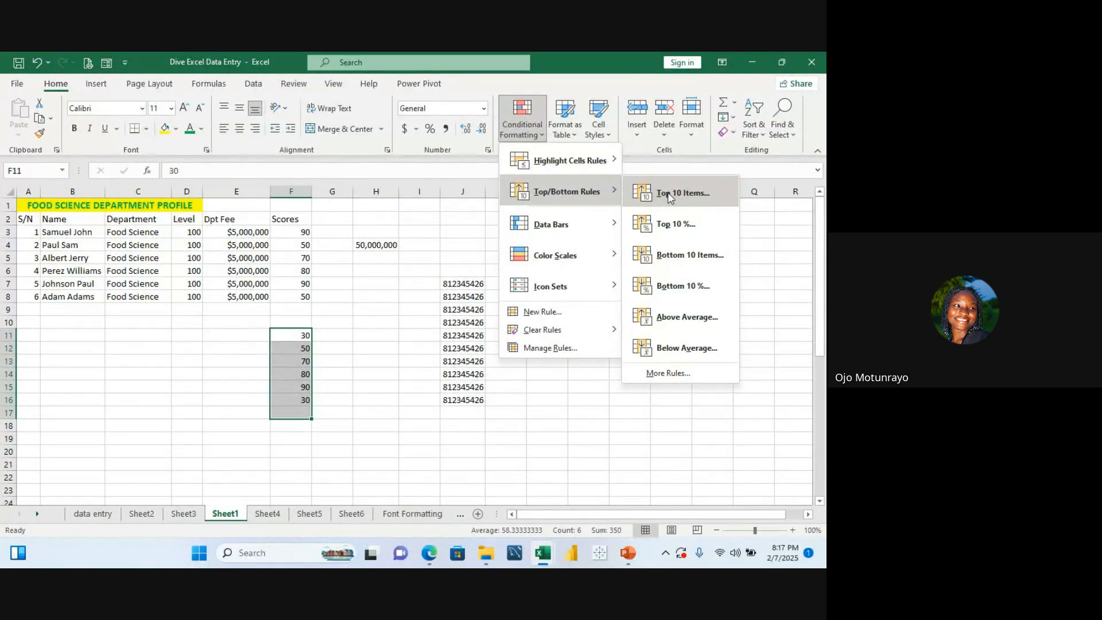
{"action": "left_click", "coordinate": [670, 193]}
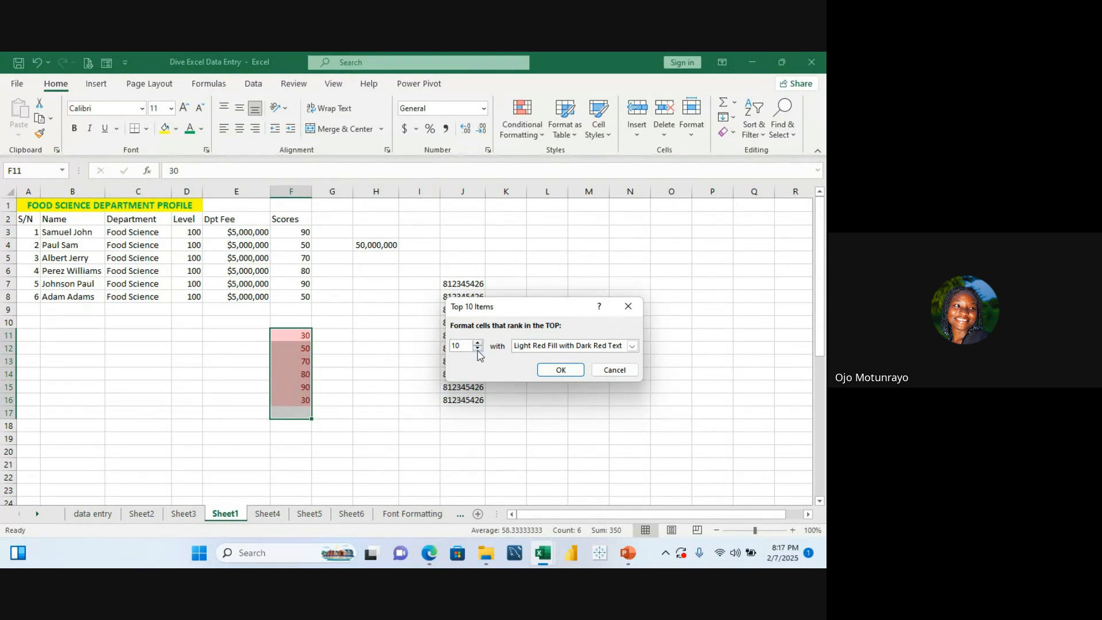
{"action": "left_click", "coordinate": [477, 348]}
{"action": "left_click", "coordinate": [478, 348]}
{"action": "left_click", "coordinate": [477, 348]}
{"action": "left_click", "coordinate": [478, 349]}
{"action": "left_click", "coordinate": [478, 349]}
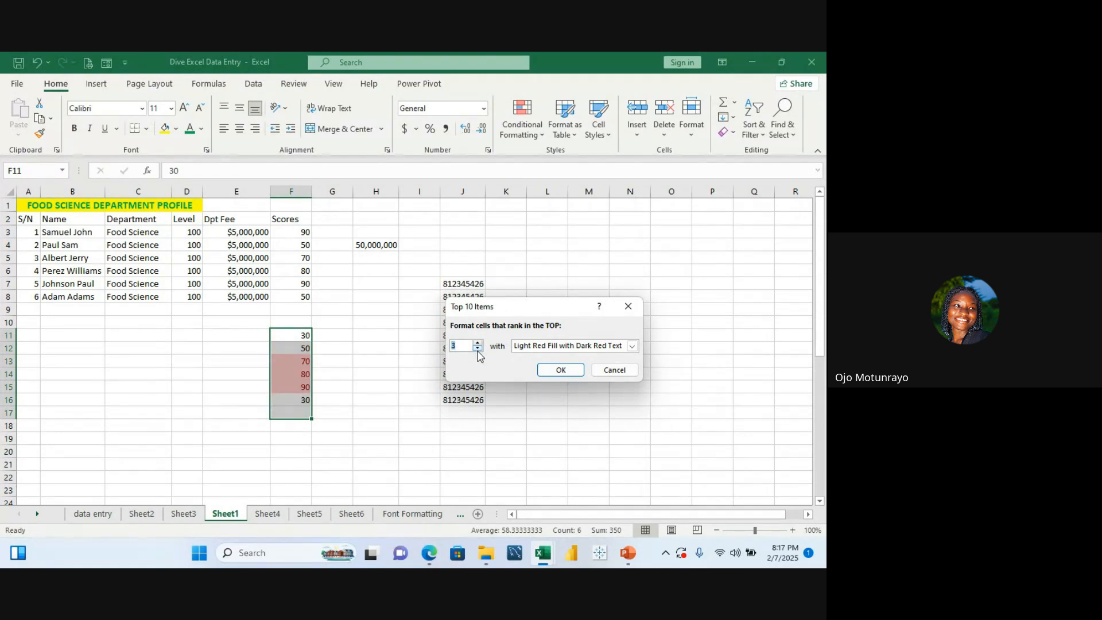
{"action": "left_click", "coordinate": [569, 371]}
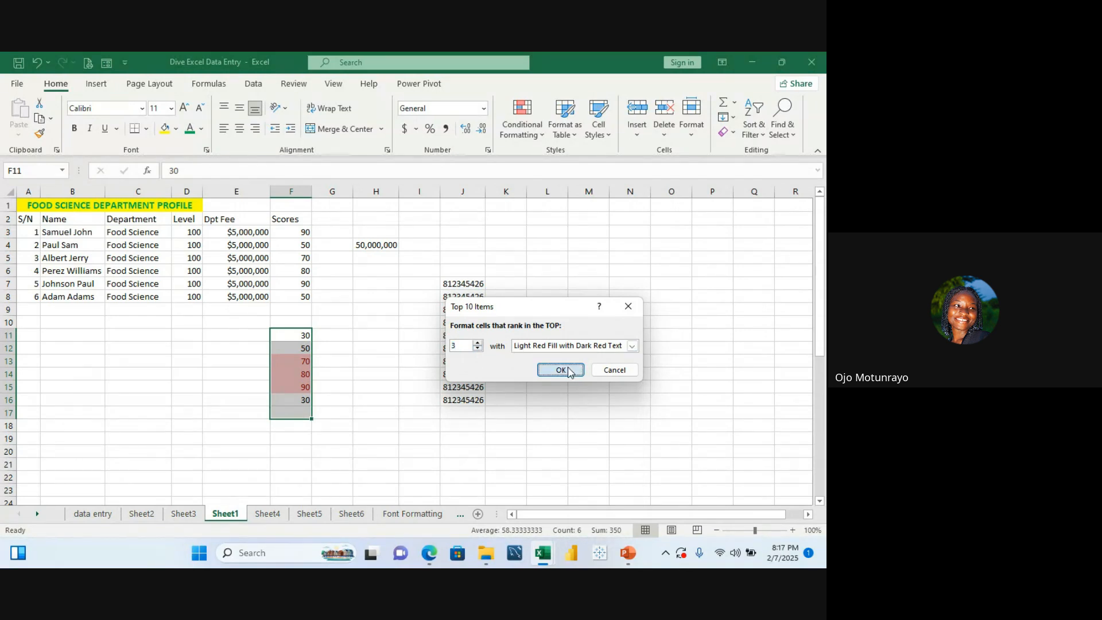
{"action": "left_click", "coordinate": [402, 351]}
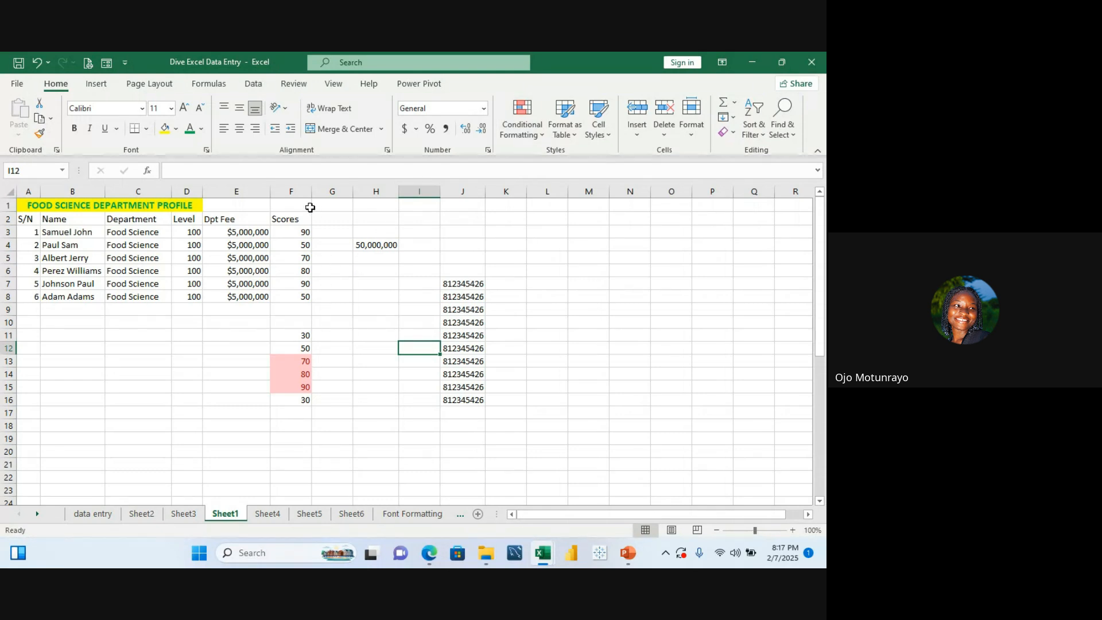
Step: Highlight the bottom 4 scores in F3:F8 with Light Red Fill with Dark Red Text
{"action": "left_click_drag", "start_coordinate": [304, 232], "coordinate": [305, 291]}
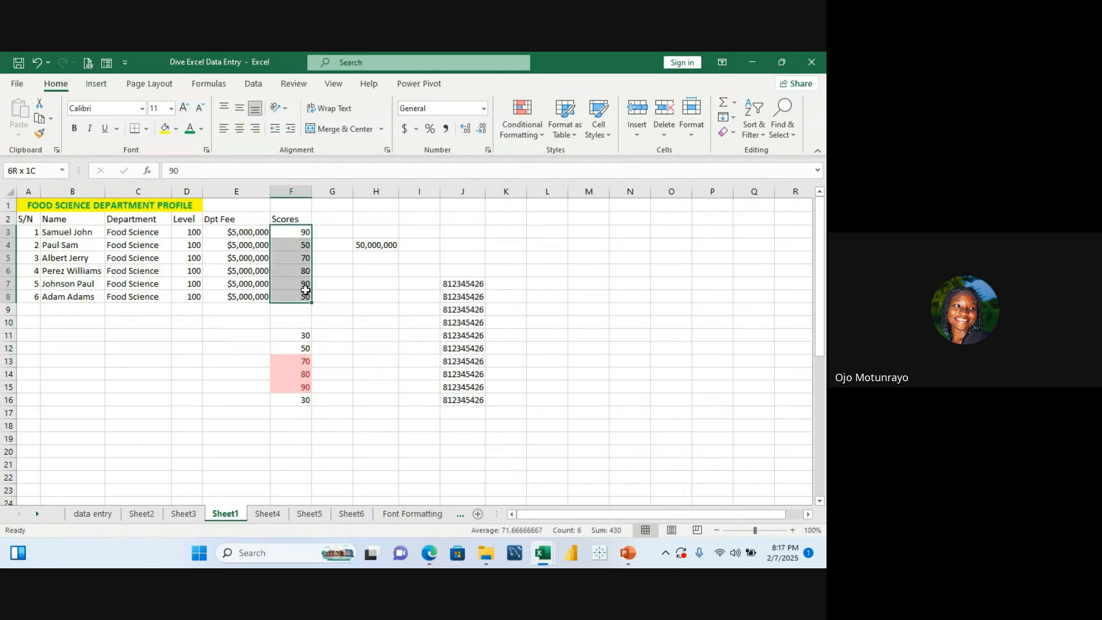
{"action": "left_click", "coordinate": [539, 135]}
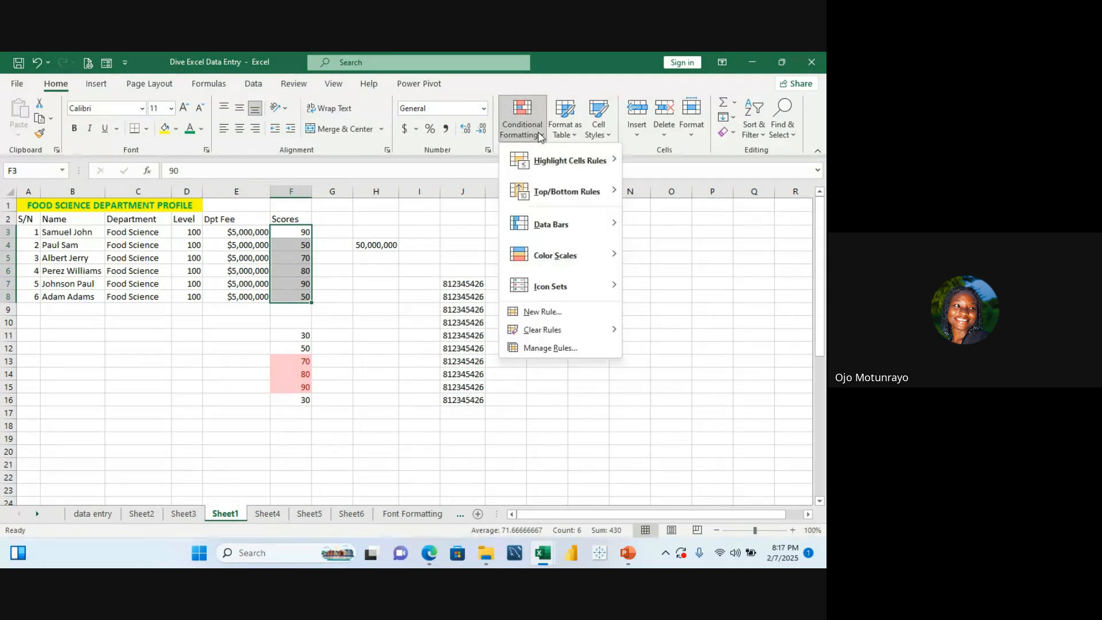
{"action": "mouse_move", "coordinate": [568, 195]}
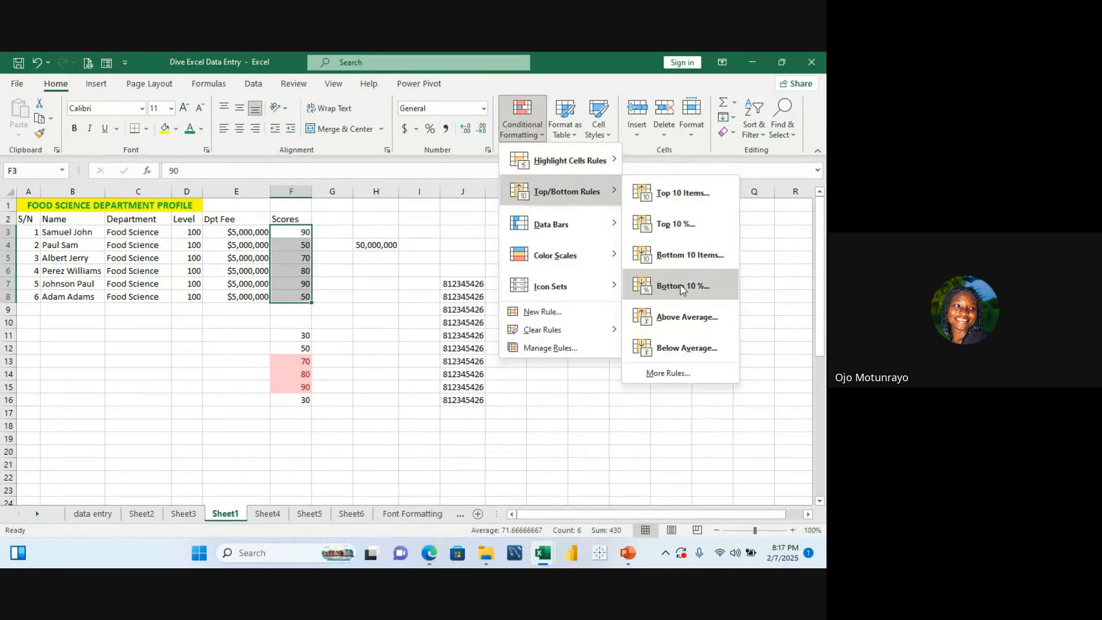
{"action": "left_click", "coordinate": [683, 256]}
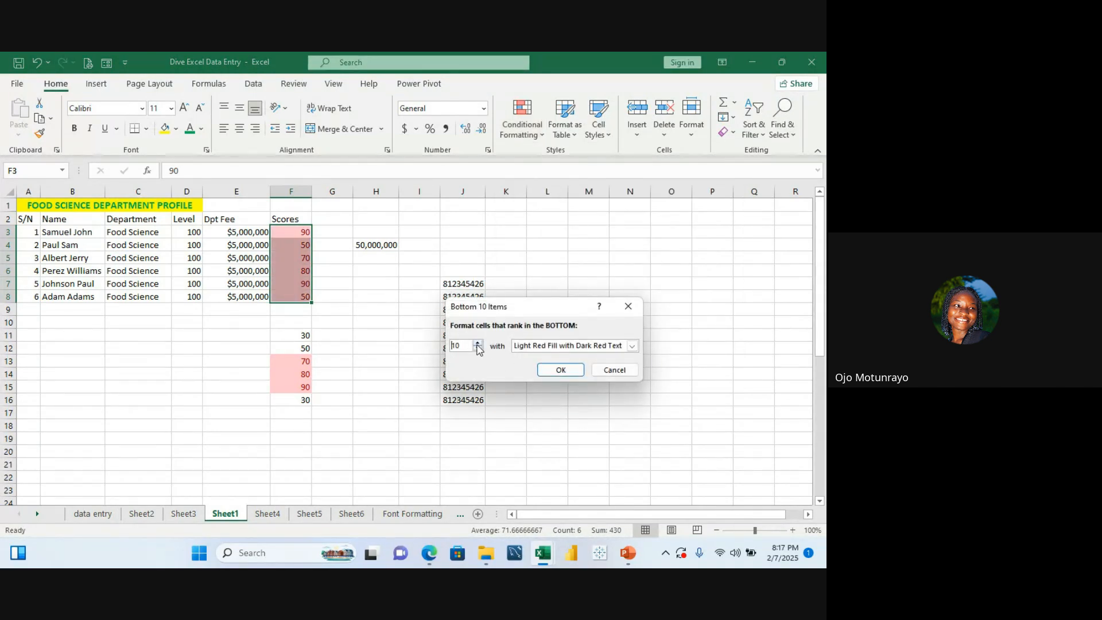
{"action": "left_click", "coordinate": [478, 348]}
{"action": "left_click", "coordinate": [479, 347]}
{"action": "left_click", "coordinate": [479, 347]}
{"action": "left_click", "coordinate": [479, 348]}
{"action": "left_click", "coordinate": [479, 348]}
{"action": "left_click", "coordinate": [479, 348]}
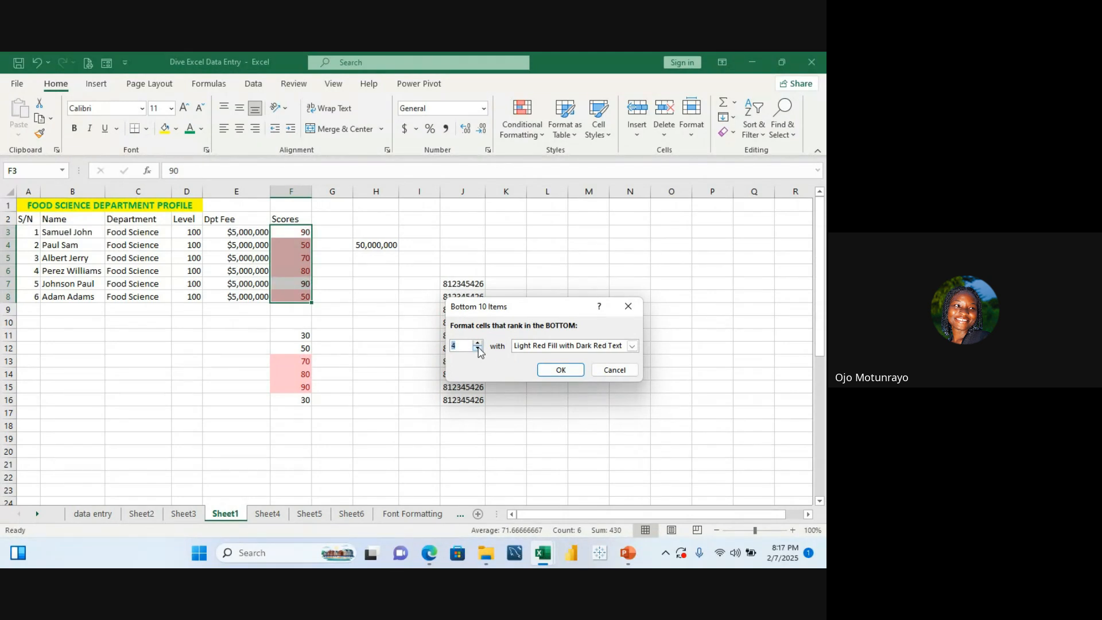
{"action": "left_click", "coordinate": [479, 347]}
{"action": "left_click", "coordinate": [575, 372]}
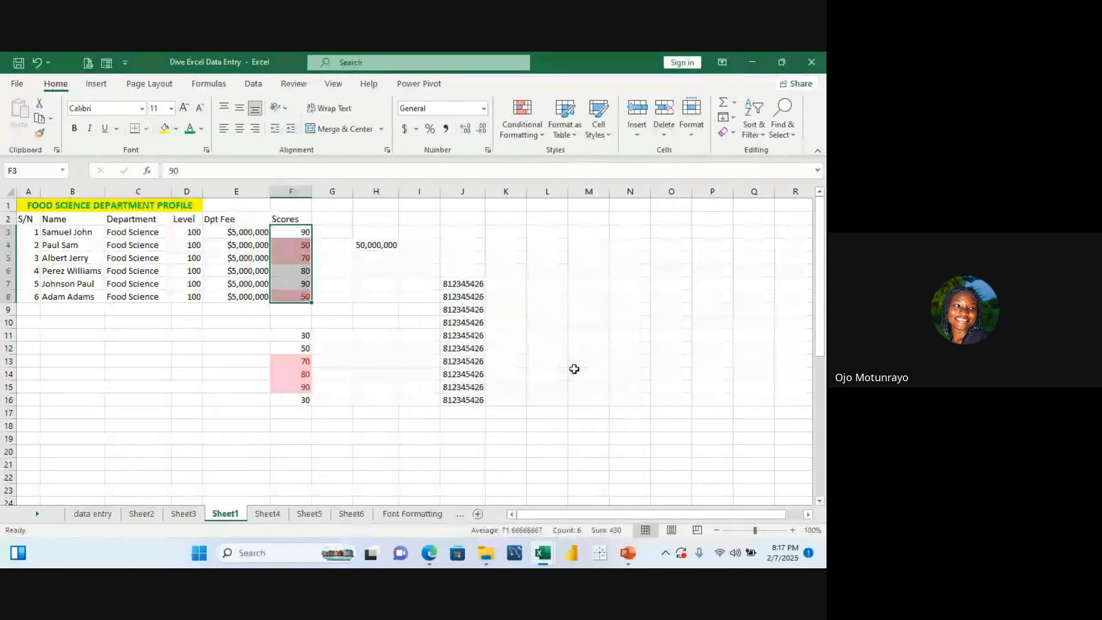
{"action": "left_click", "coordinate": [383, 287]}
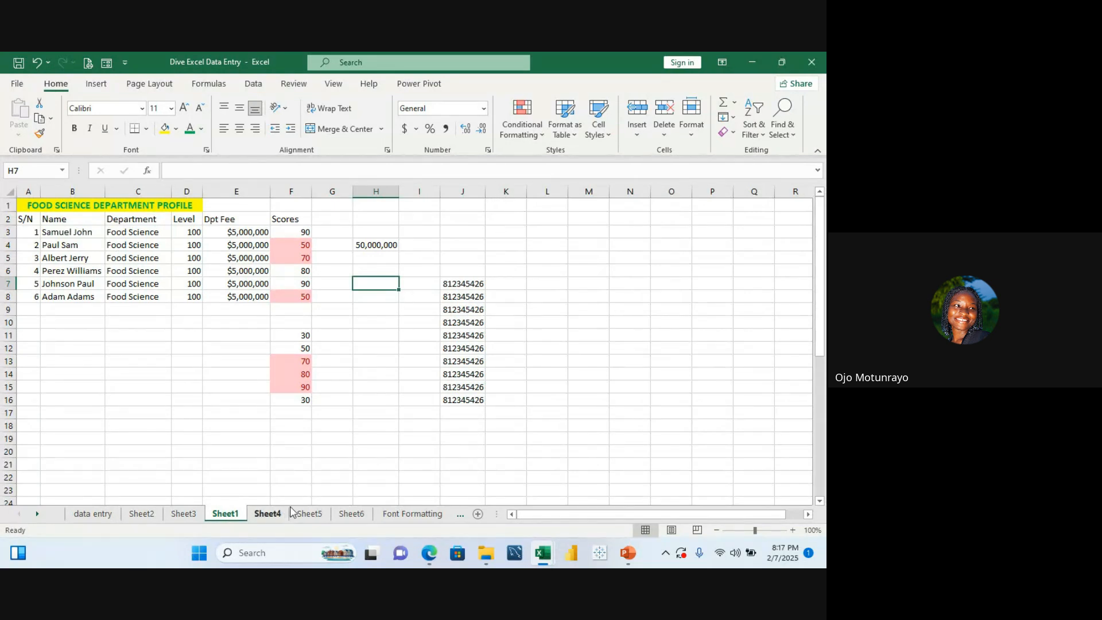
{"action": "left_click", "coordinate": [109, 514]}
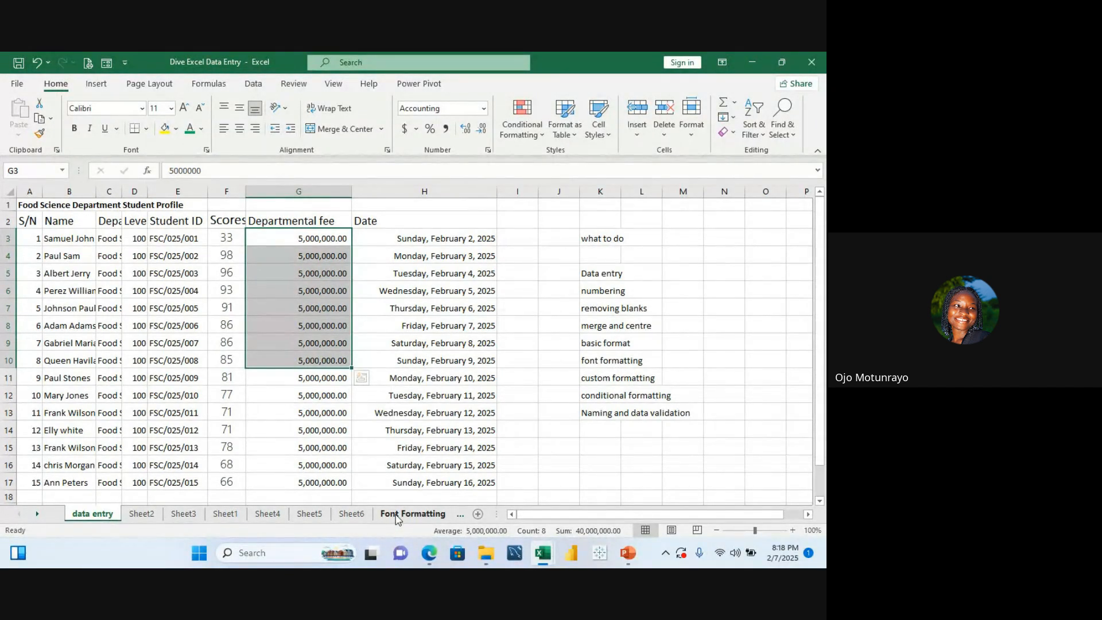
{"action": "left_click", "coordinate": [219, 513]}
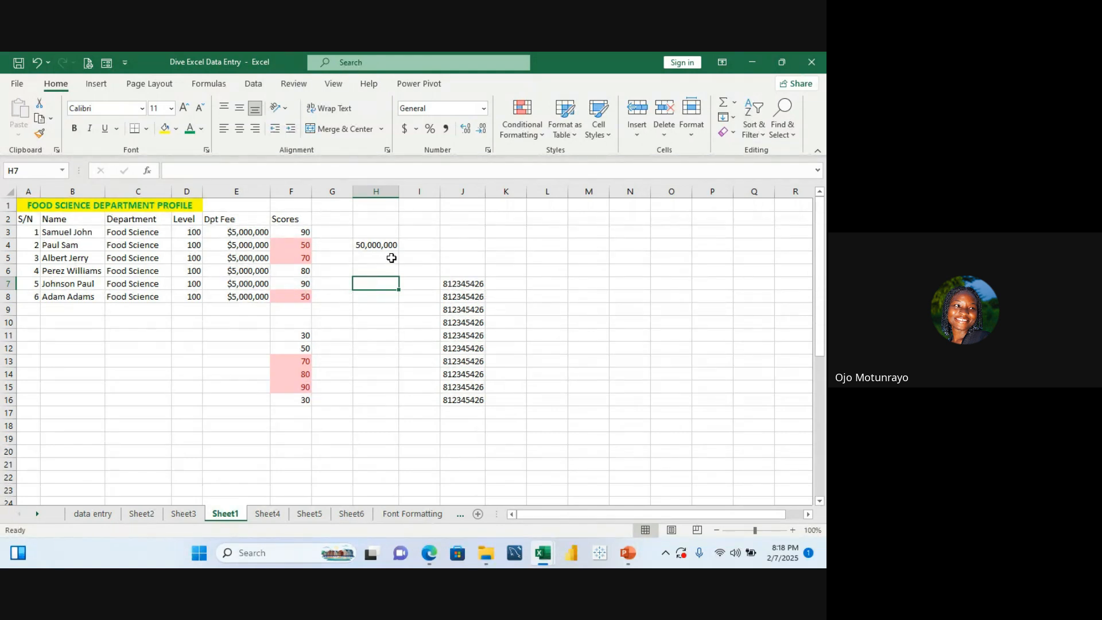
Step: Enter a Product header in M6 with the items Bag, Shoe, Pen and Book listed below it
{"action": "left_click", "coordinate": [573, 271]}
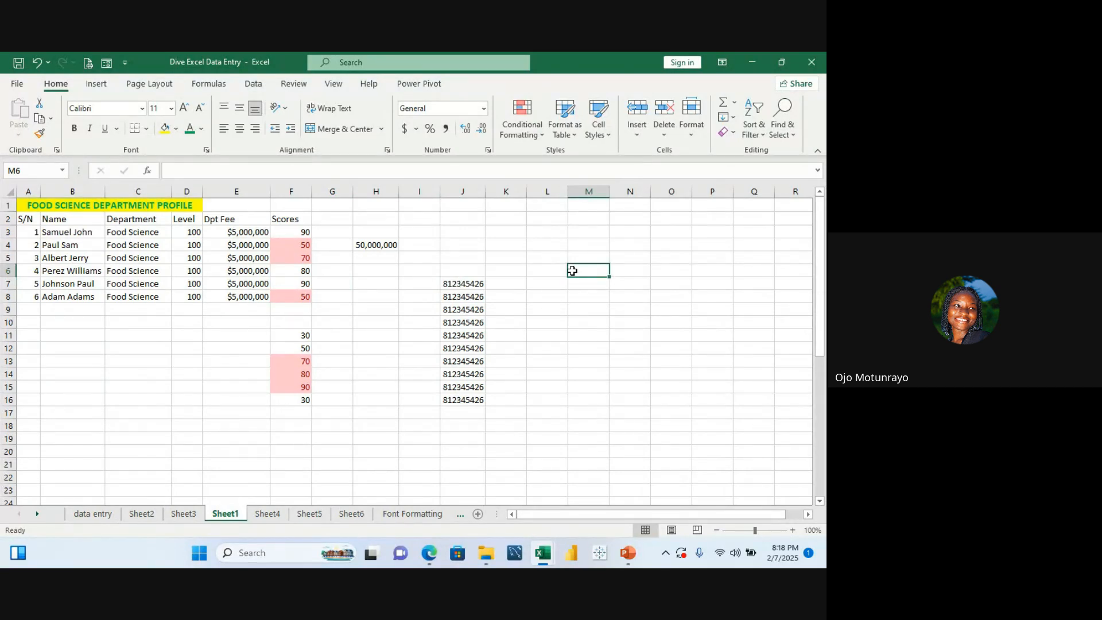
{"action": "type", "text": "Product"}
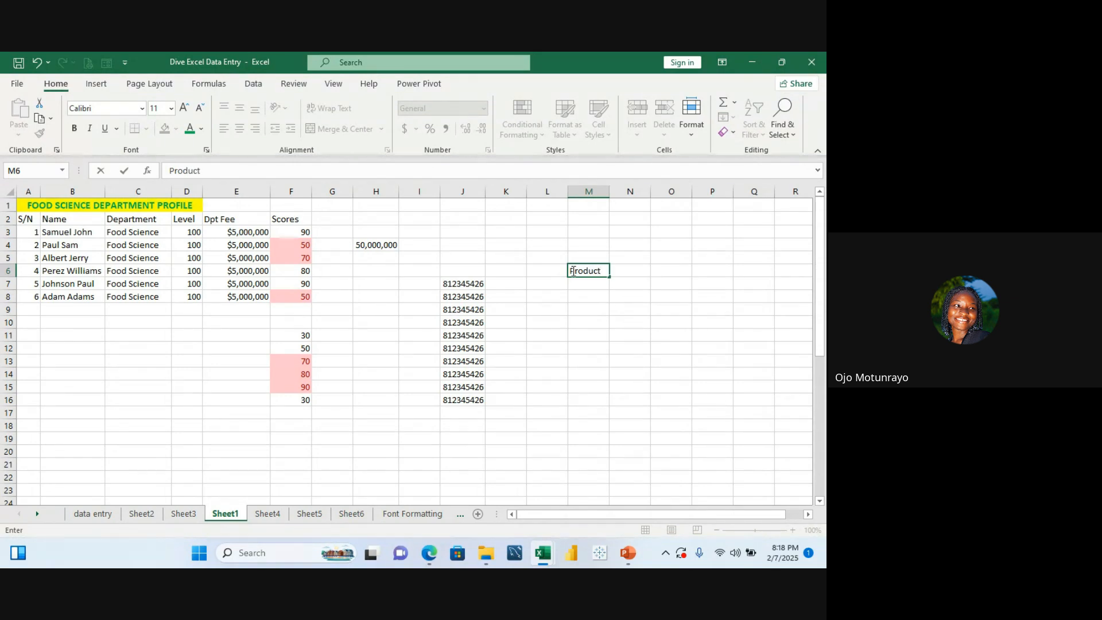
{"action": "left_click", "coordinate": [593, 287]}
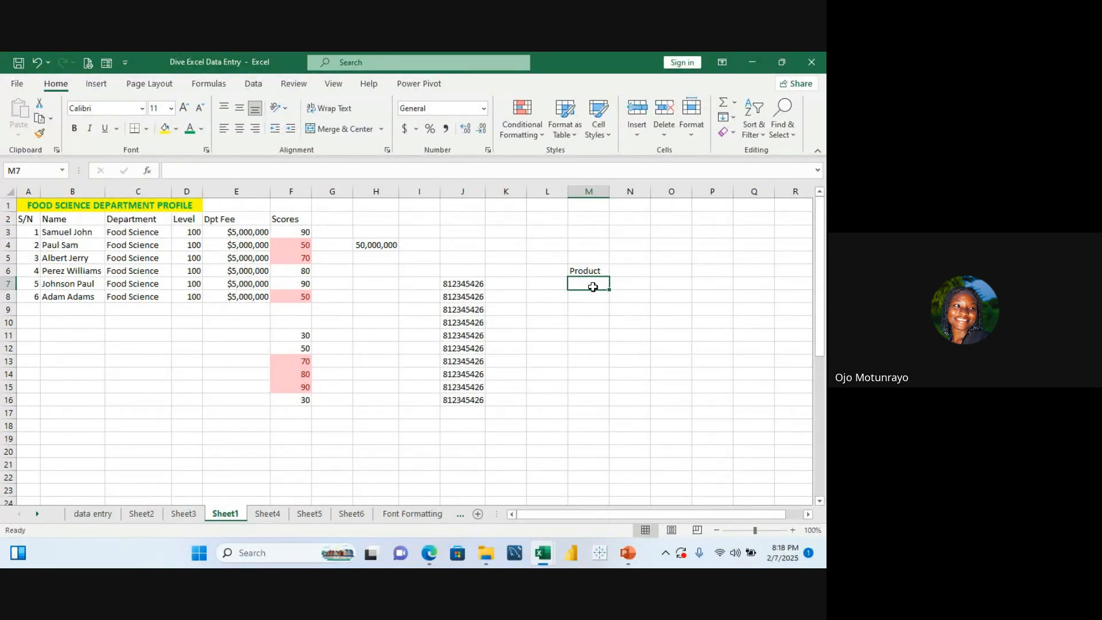
{"action": "type", "text": "B"}
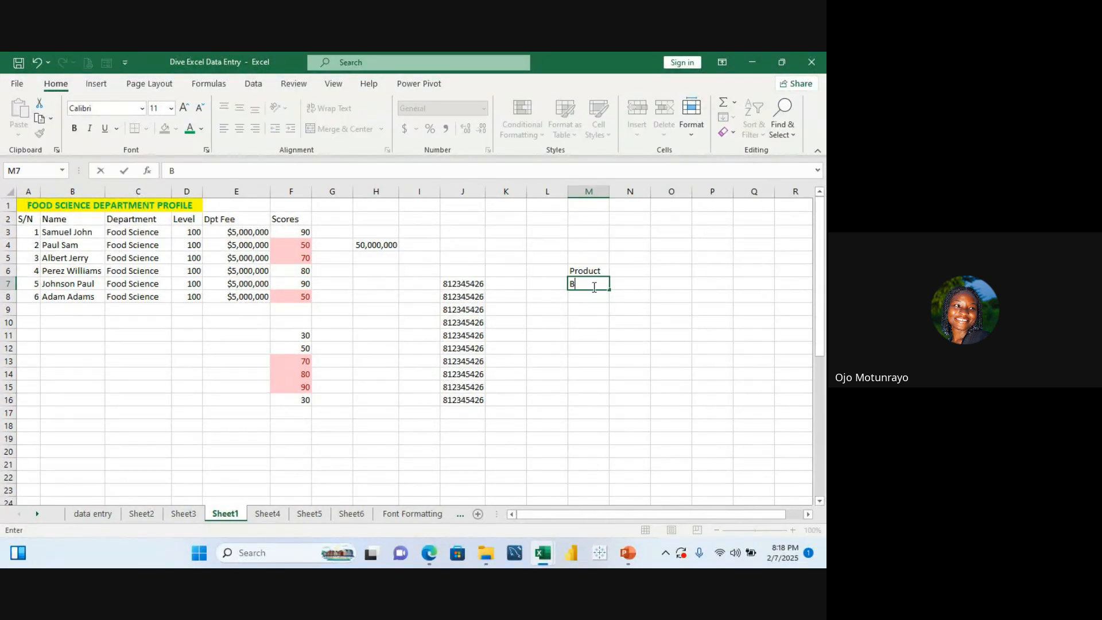
{"action": "type", "text": "ag"}
{"action": "key", "text": "Return"}
{"action": "type", "text": "S"}
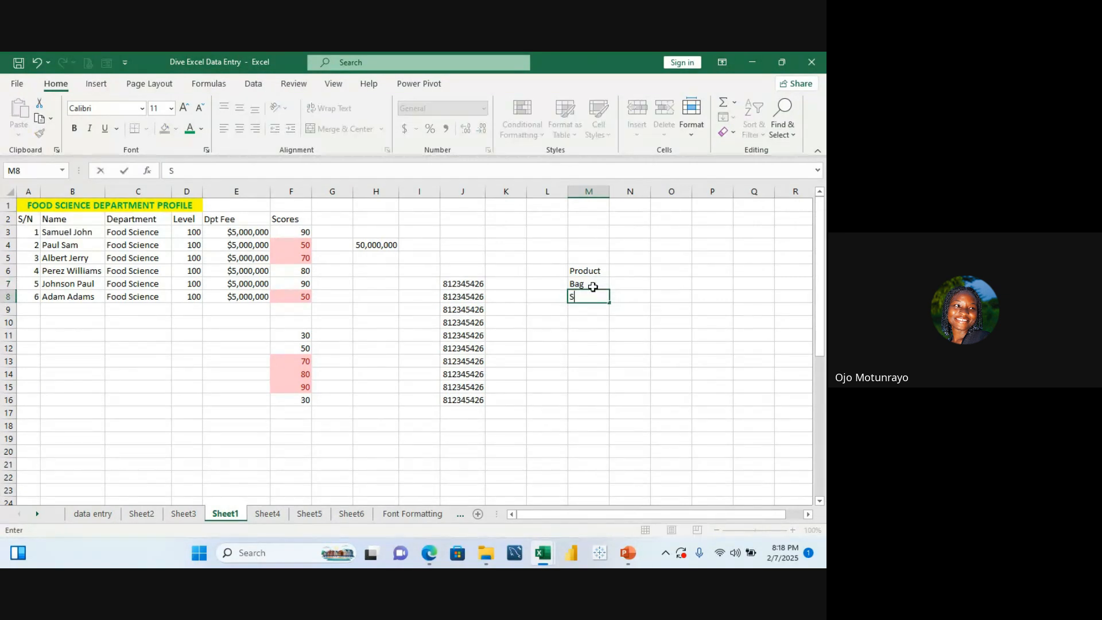
{"action": "type", "text": "hoe"}
{"action": "key", "text": "Return"}
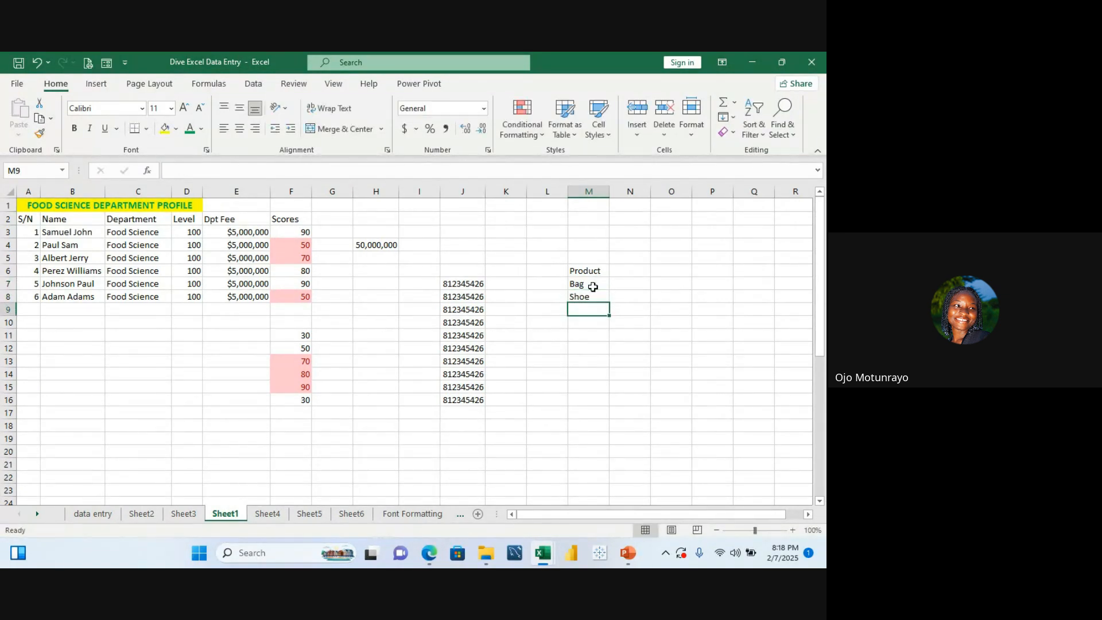
{"action": "type", "text": "Pen"}
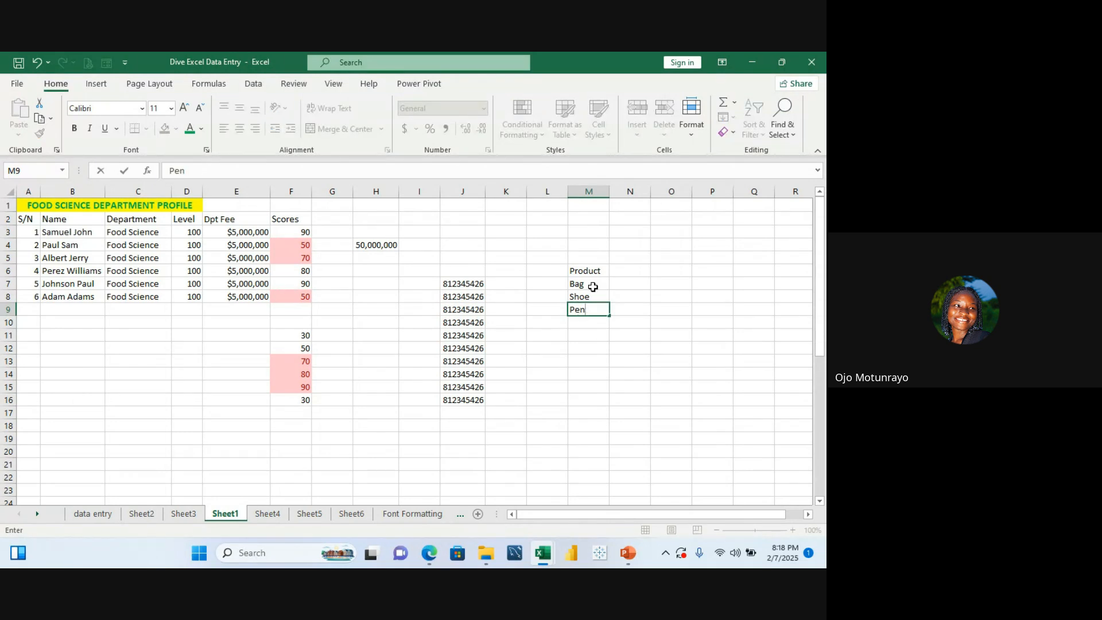
{"action": "key", "text": "Return"}
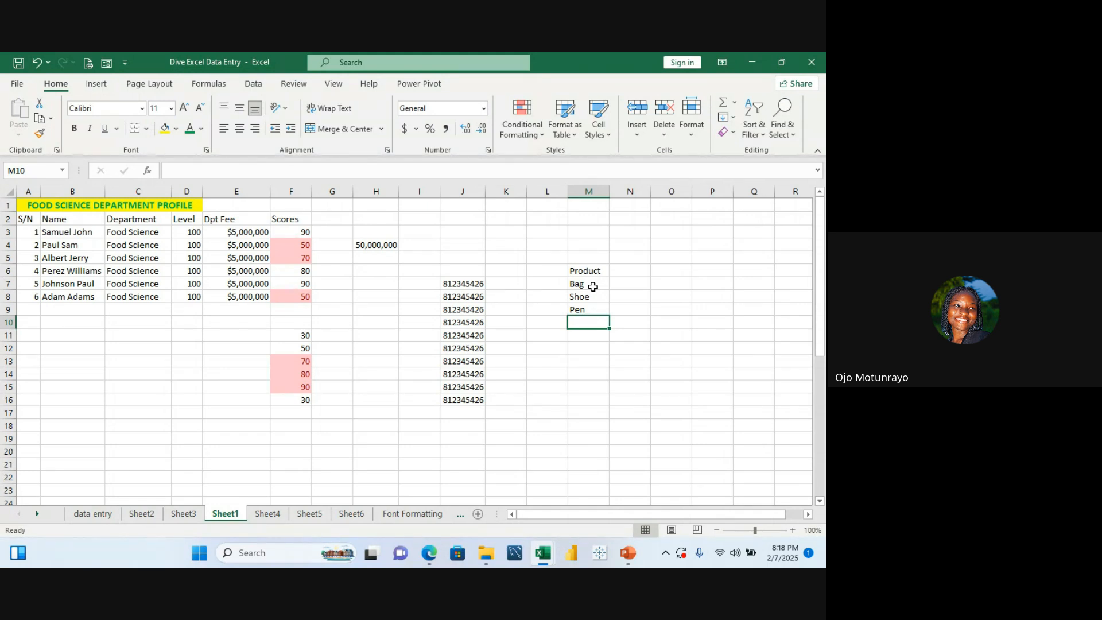
{"action": "type", "text": "B"}
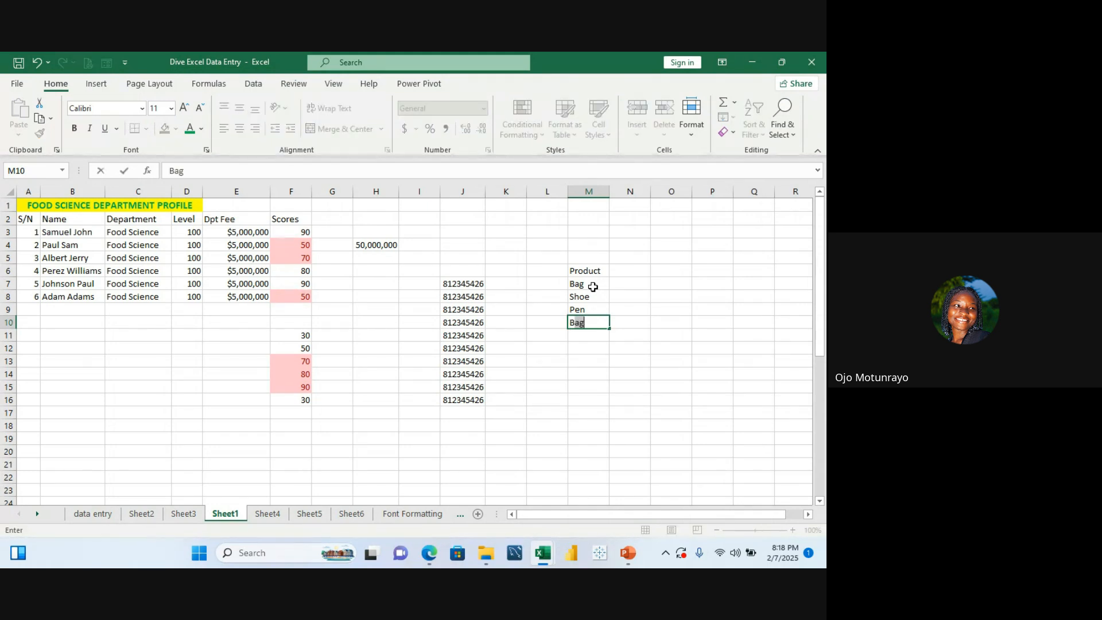
{"action": "type", "text": "ook"}
{"action": "key", "text": "Return"}
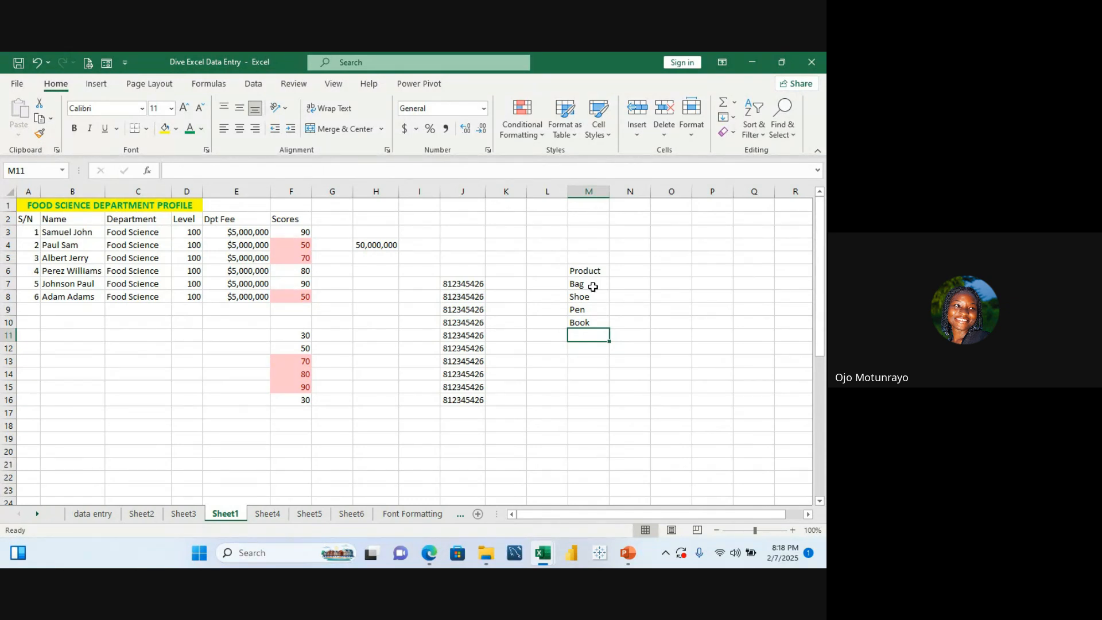
Step: Add the item Biro in M11 below Book, removing the stray backslash from the entry
{"action": "type", "text": "B"}
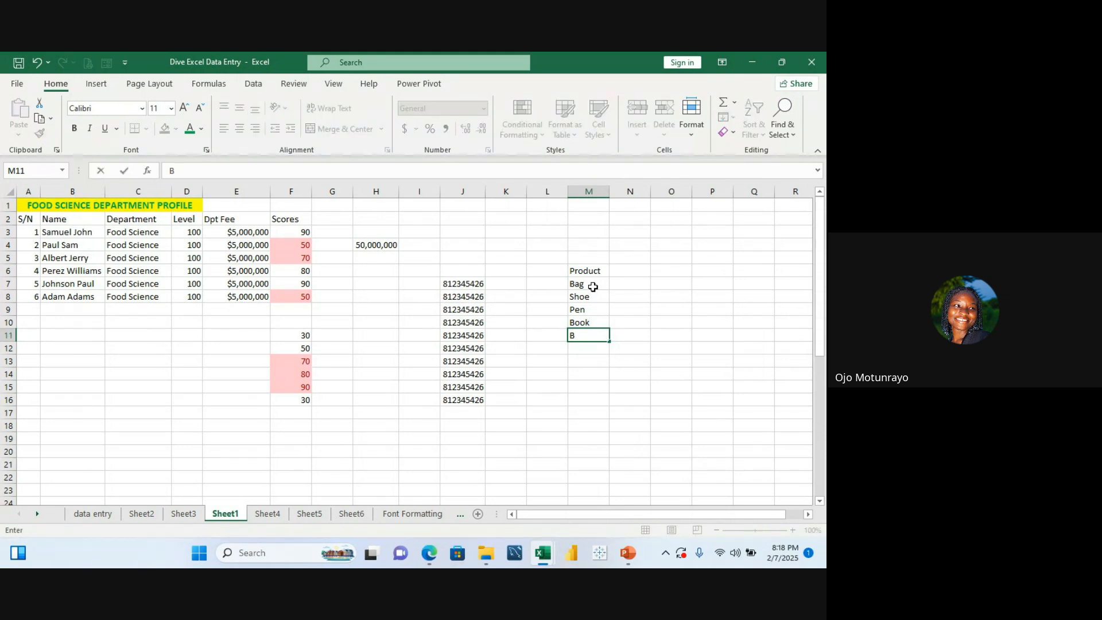
{"action": "key", "text": "BackSpace"}
{"action": "type", "text": "Bio"}
{"action": "key", "text": "BackSpace"}
{"action": "type", "text": "ro\\"}
{"action": "key", "text": "Return"}
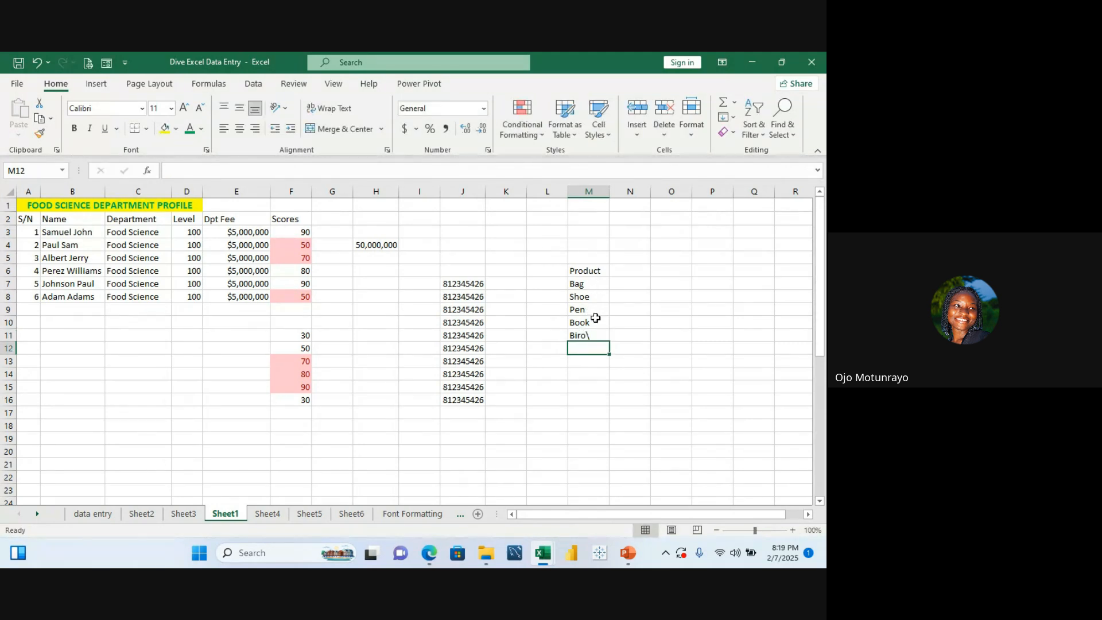
{"action": "left_click", "coordinate": [591, 336]}
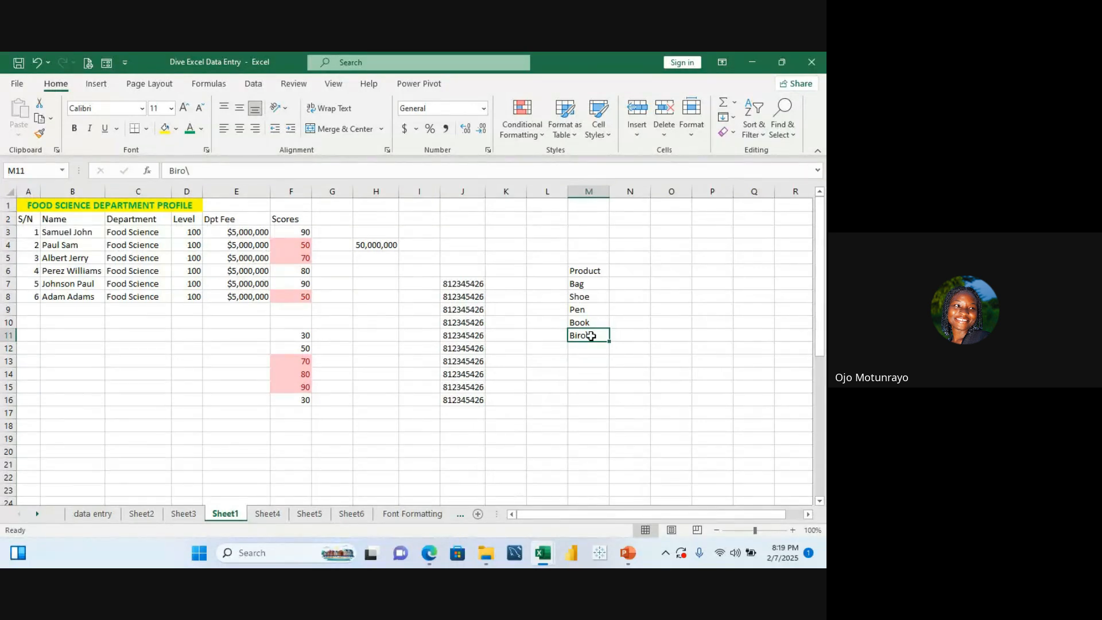
{"action": "double_click", "coordinate": [592, 336]}
{"action": "key", "text": "BackSpace"}
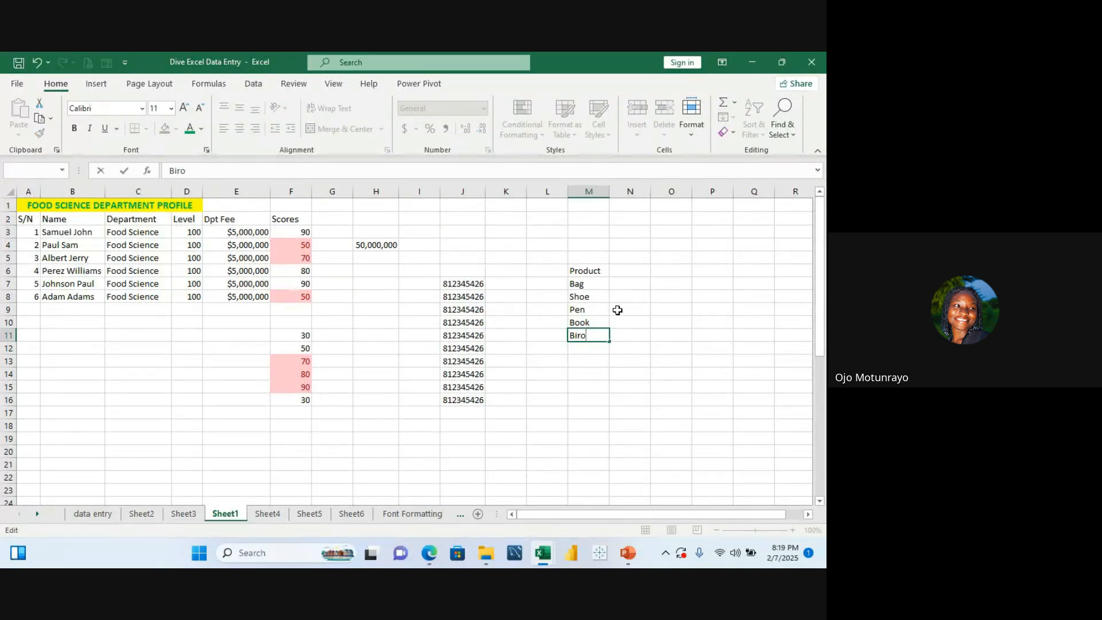
{"action": "left_click", "coordinate": [593, 348]}
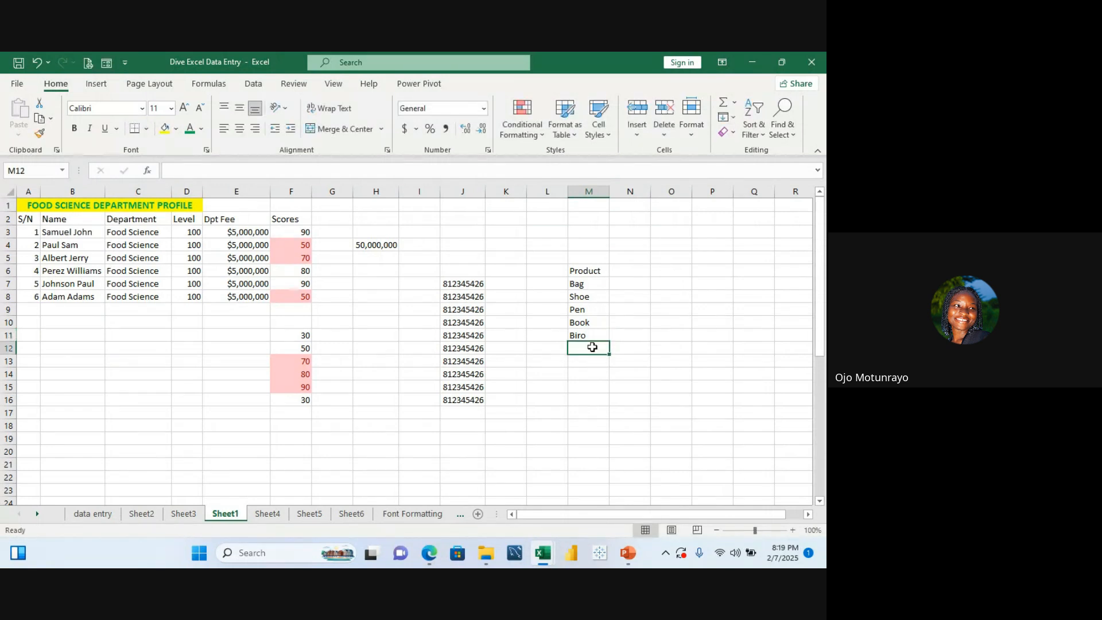
Step: Add the items Laptop and Airpod to the product list in M12 and M13
{"action": "type", "text": "Lapt"}
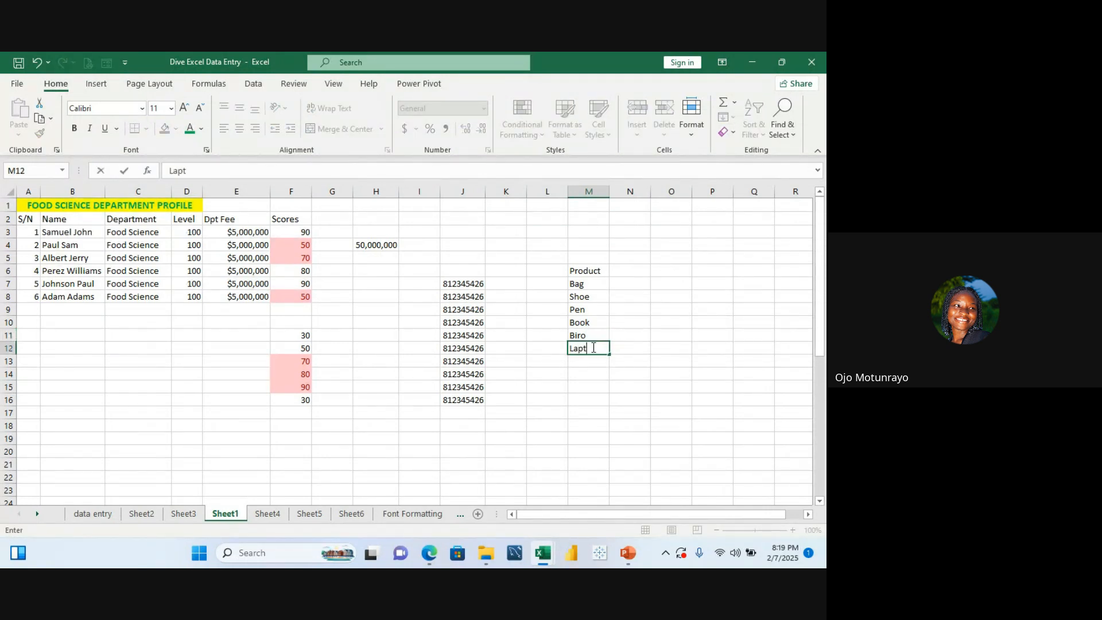
{"action": "type", "text": "op"}
{"action": "key", "text": "Return"}
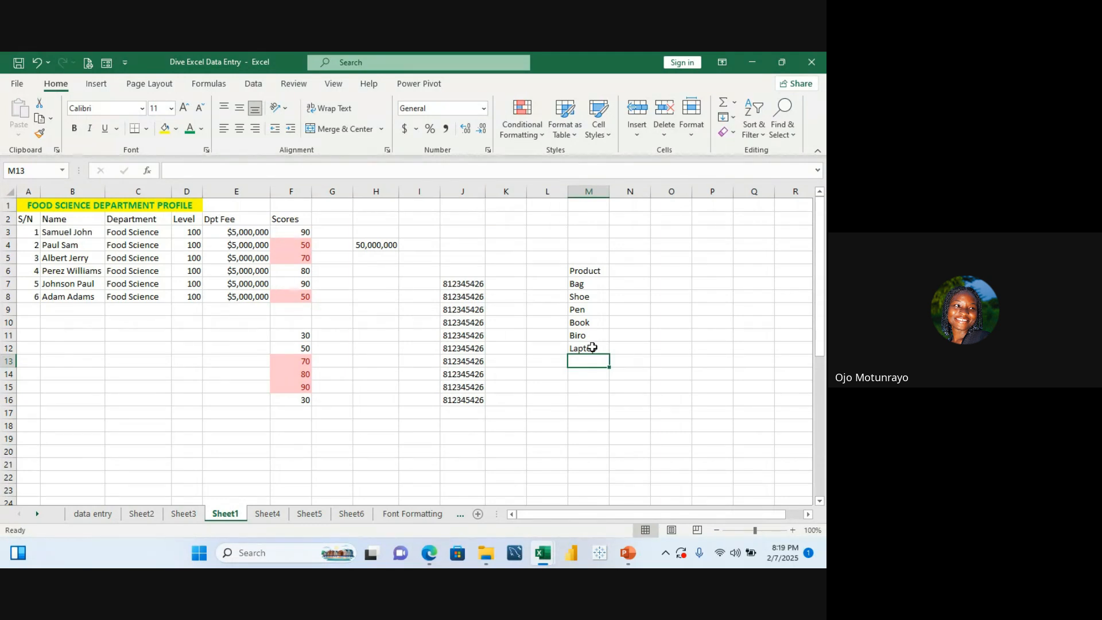
{"action": "type", "text": "A"}
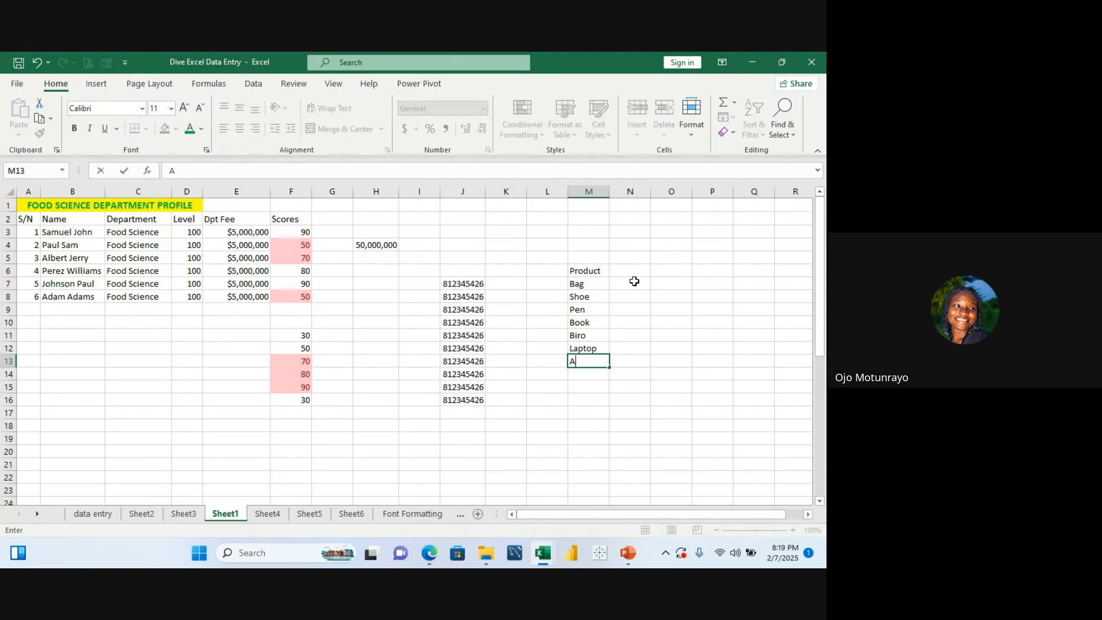
{"action": "type", "text": "irpod"}
{"action": "key", "text": "Return"}
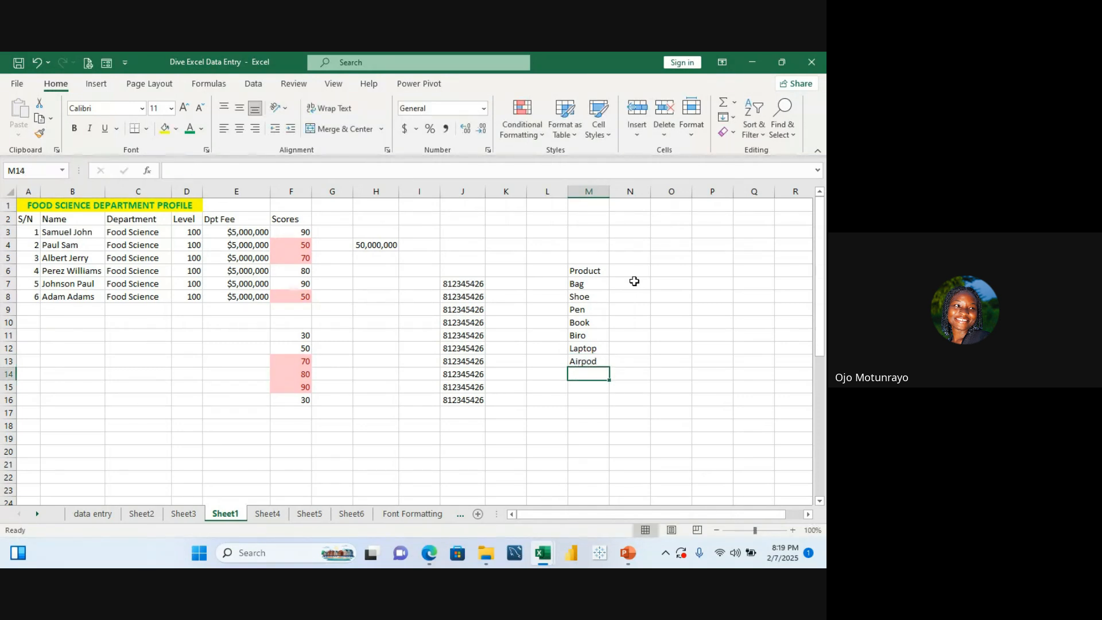
Step: Define the name Productlist for the product items in M7:M13
{"action": "left_click", "coordinate": [591, 270]}
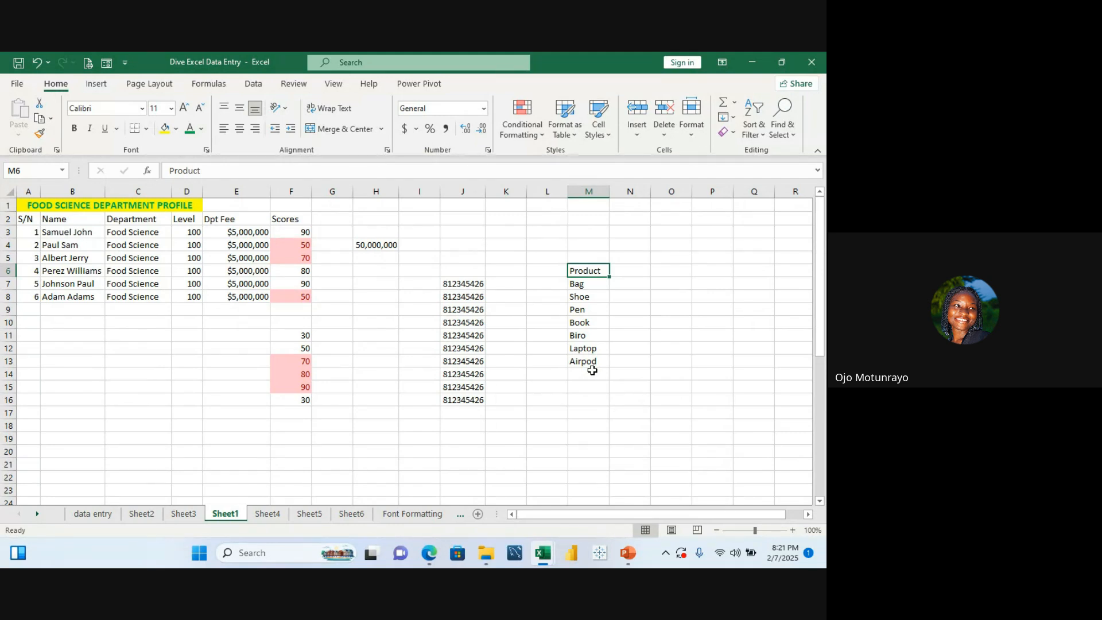
{"action": "left_click", "coordinate": [578, 284]}
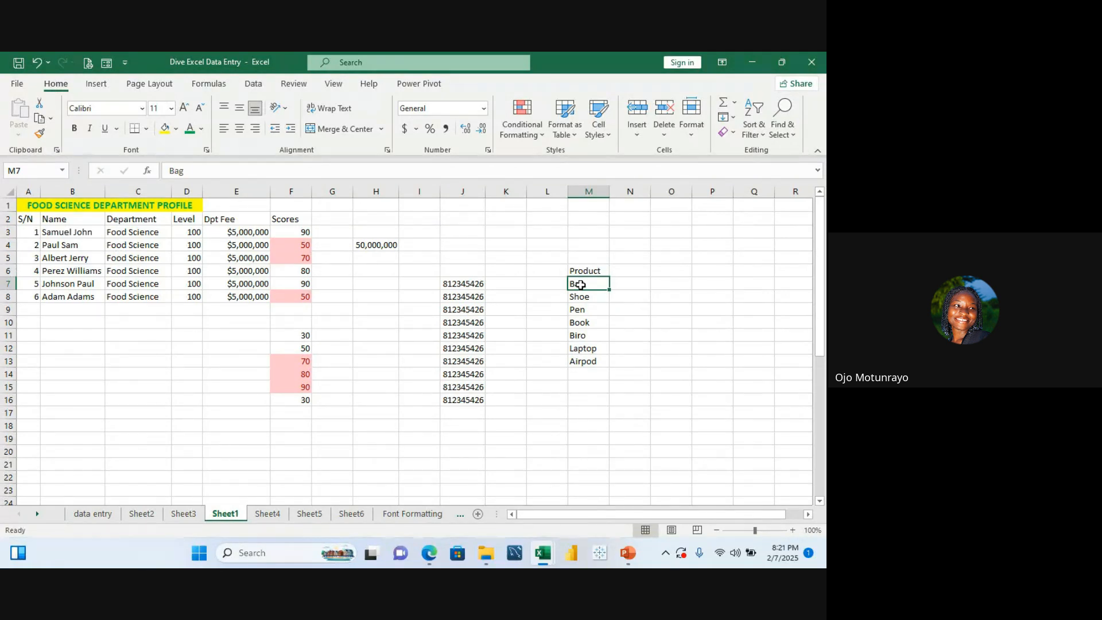
{"action": "left_click_drag", "start_coordinate": [581, 285], "coordinate": [581, 356]}
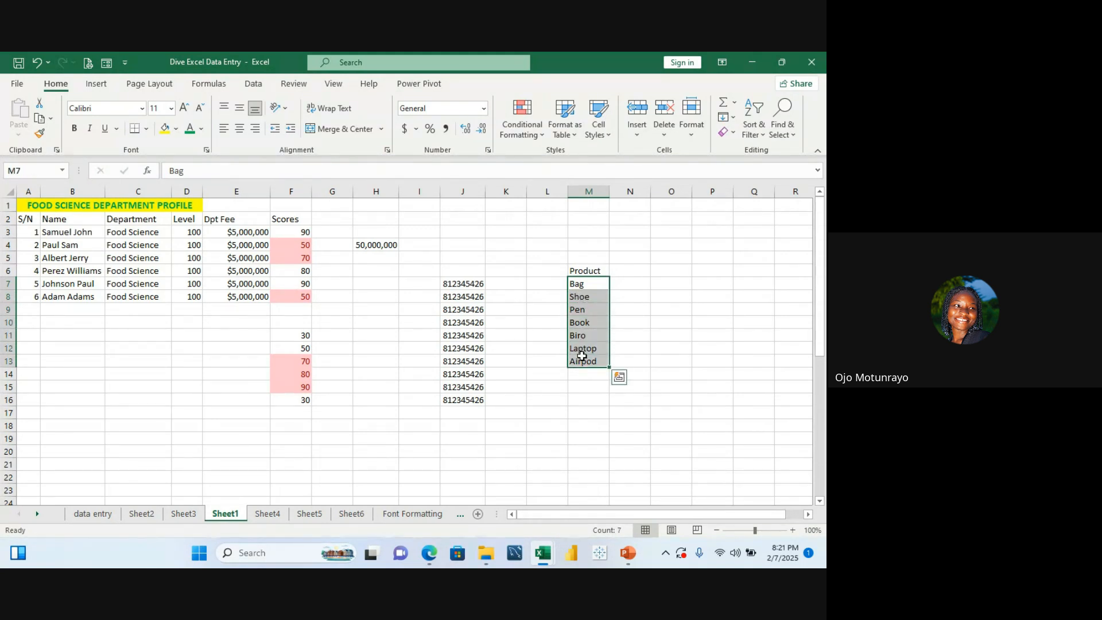
{"action": "left_click", "coordinate": [581, 357]}
{"action": "left_click", "coordinate": [624, 300]}
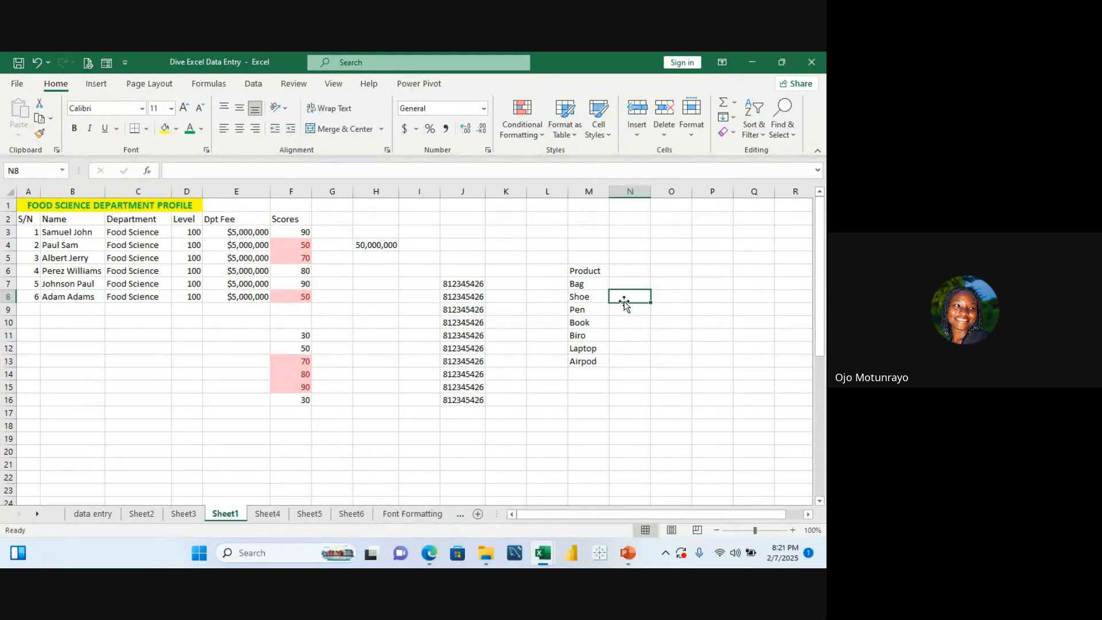
{"action": "left_click", "coordinate": [592, 286]}
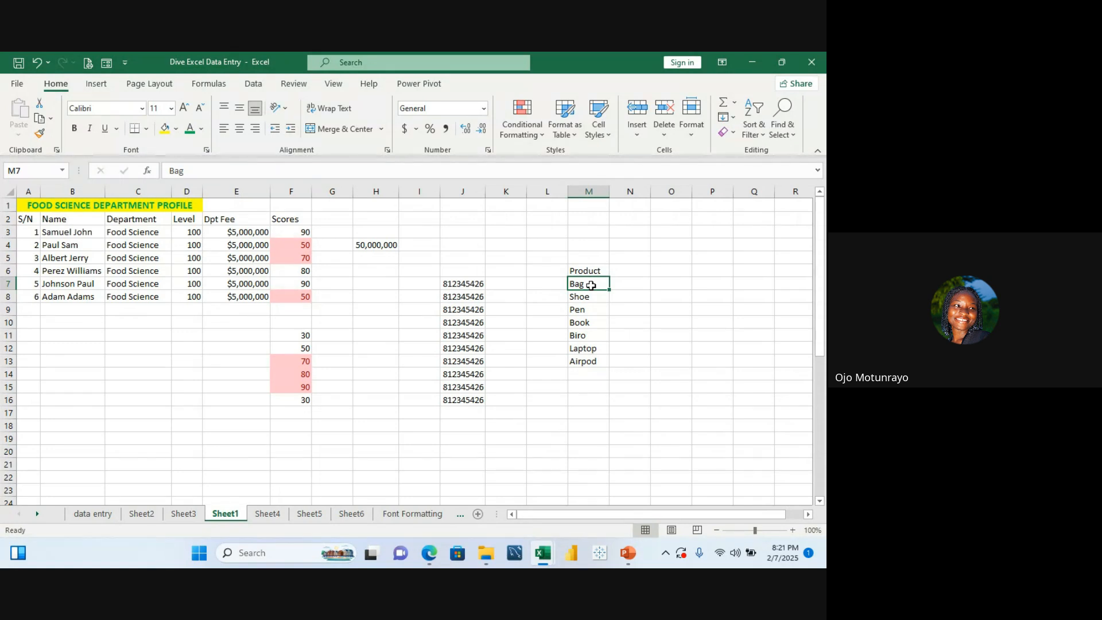
{"action": "left_click_drag", "start_coordinate": [592, 285], "coordinate": [593, 360]}
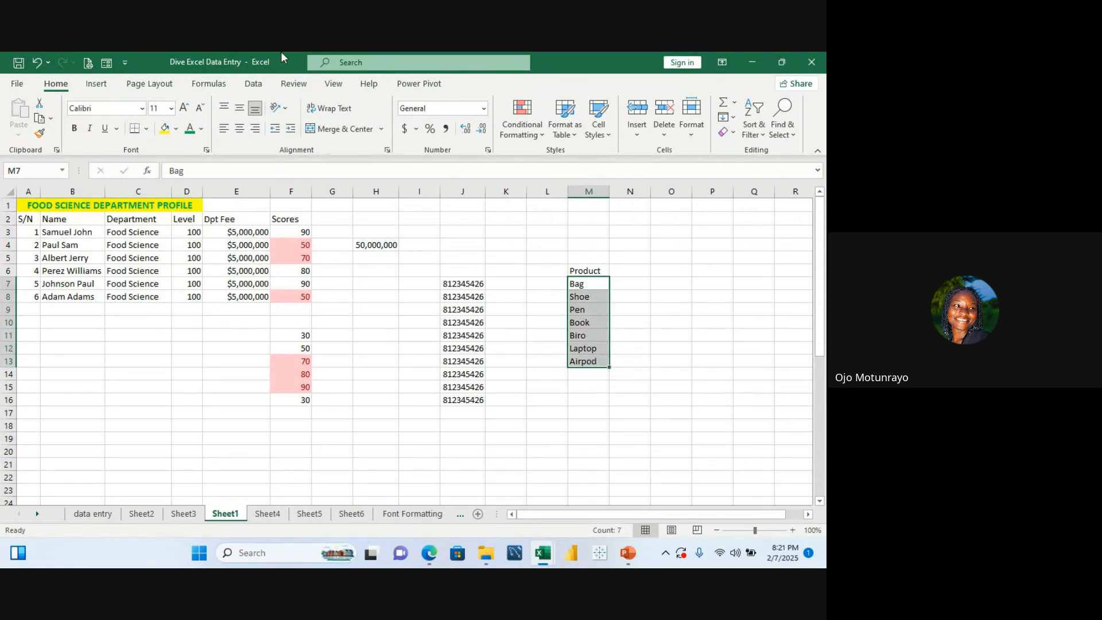
{"action": "left_click", "coordinate": [225, 85]}
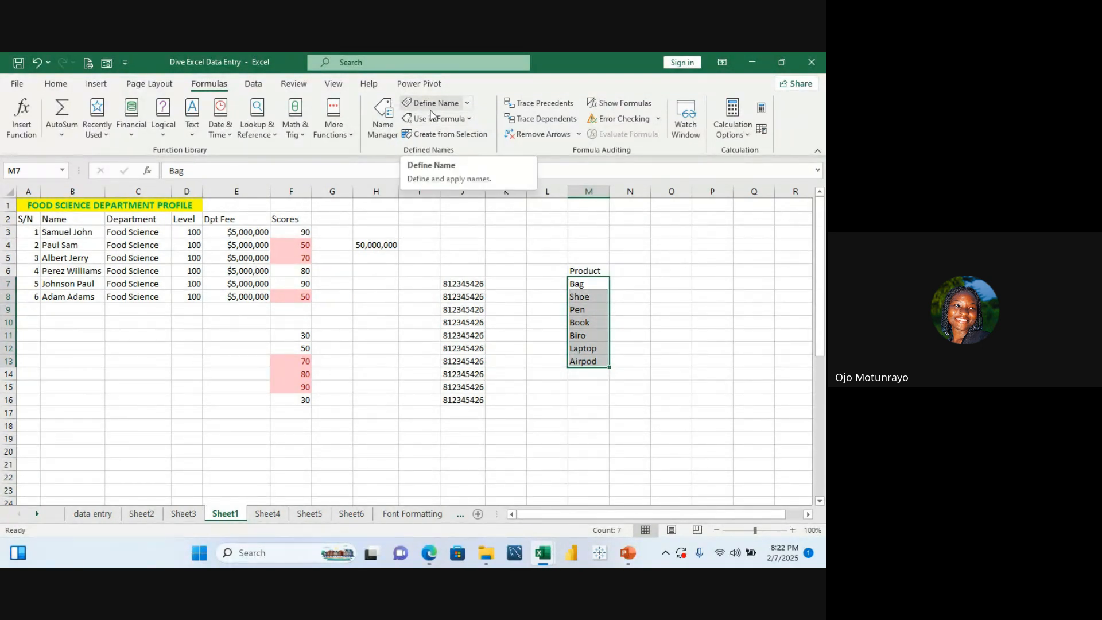
{"action": "left_click", "coordinate": [466, 104]}
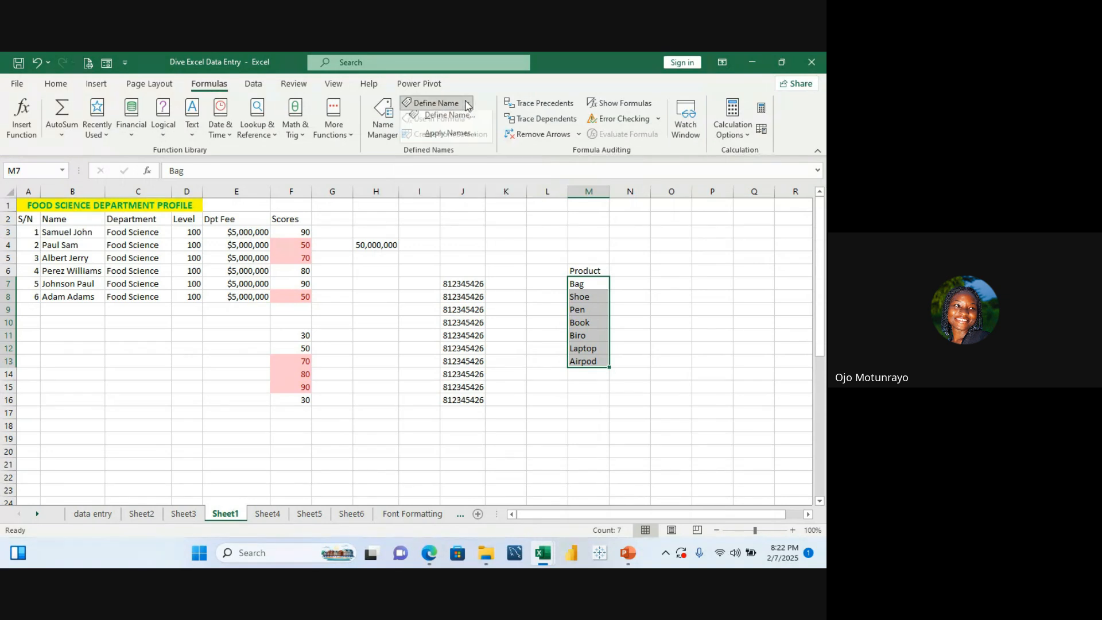
{"action": "left_click", "coordinate": [459, 126]}
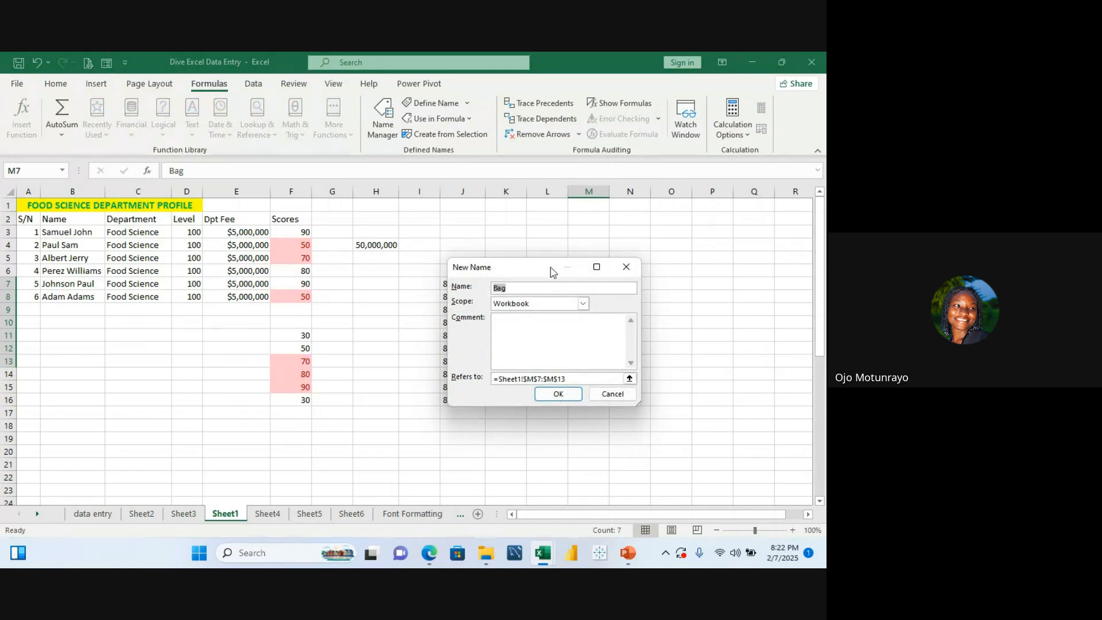
{"action": "left_click", "coordinate": [547, 288]}
{"action": "key", "text": "BackSpace"}
{"action": "key", "text": "BackSpace"}
{"action": "key", "text": "BackSpace"}
{"action": "type", "text": "Productlist"}
{"action": "left_click", "coordinate": [555, 394]}
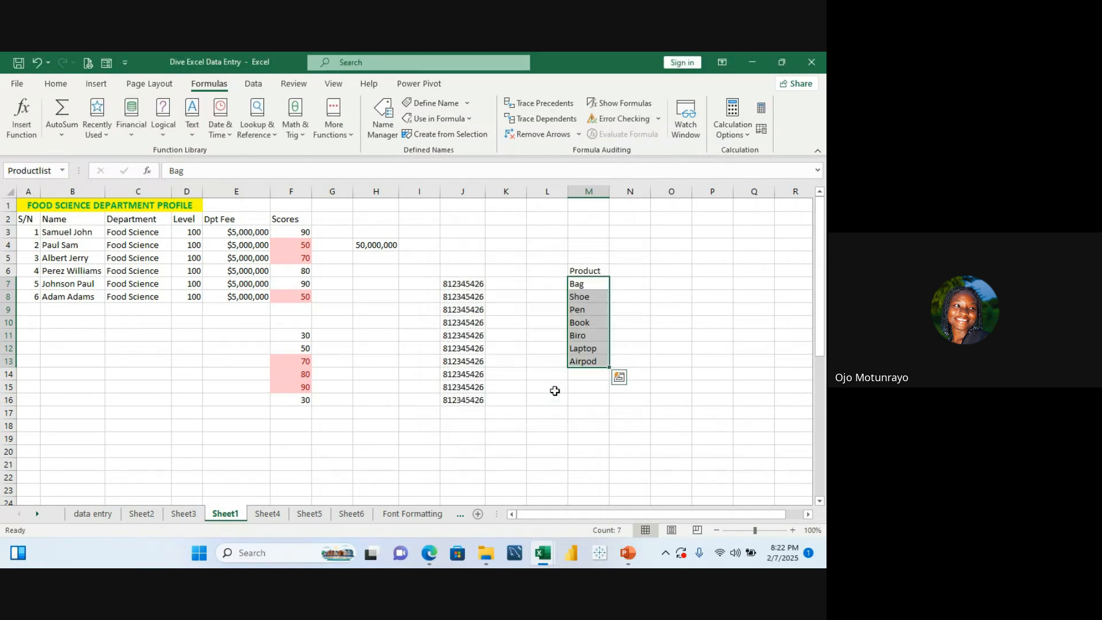
Step: Enter the formula =Productlist in M17 using the named range
{"action": "left_click", "coordinate": [650, 344]}
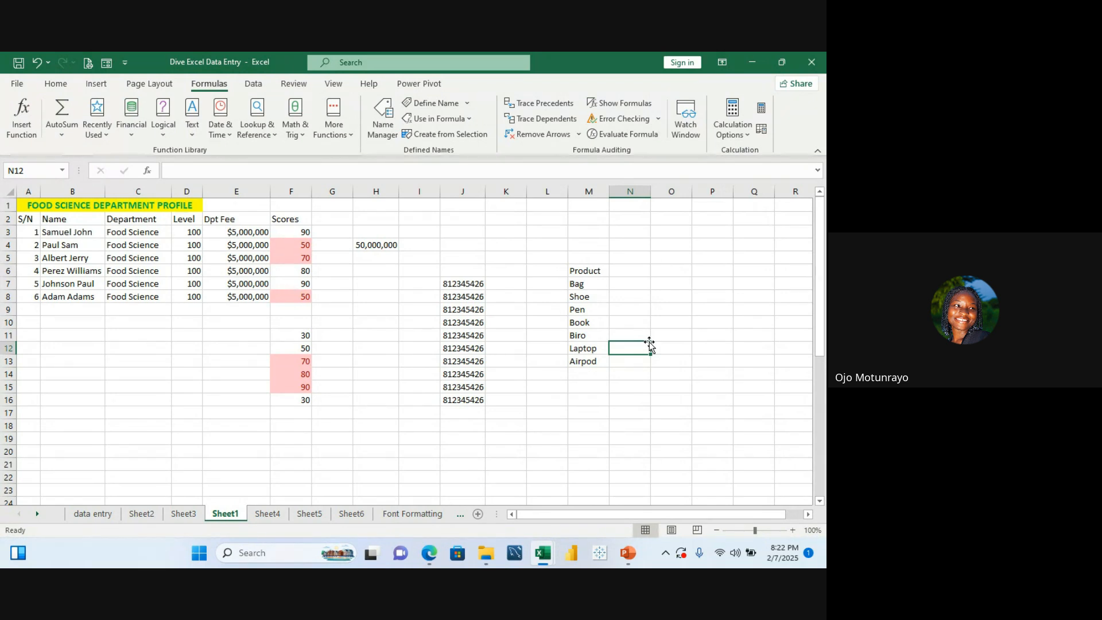
{"action": "left_click", "coordinate": [592, 436]}
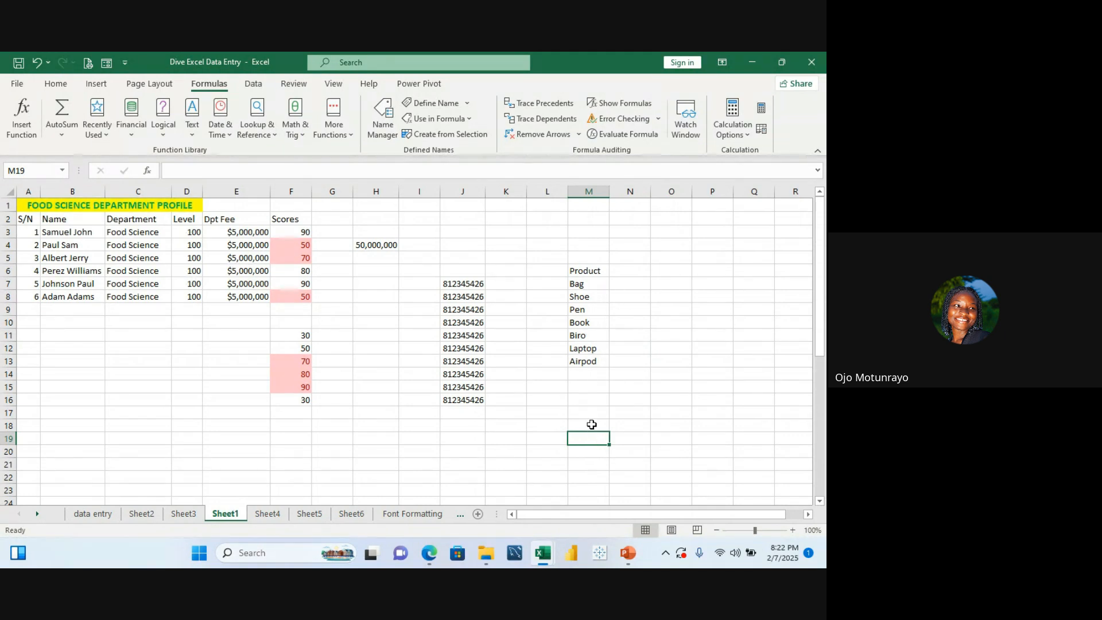
{"action": "left_click", "coordinate": [588, 415]}
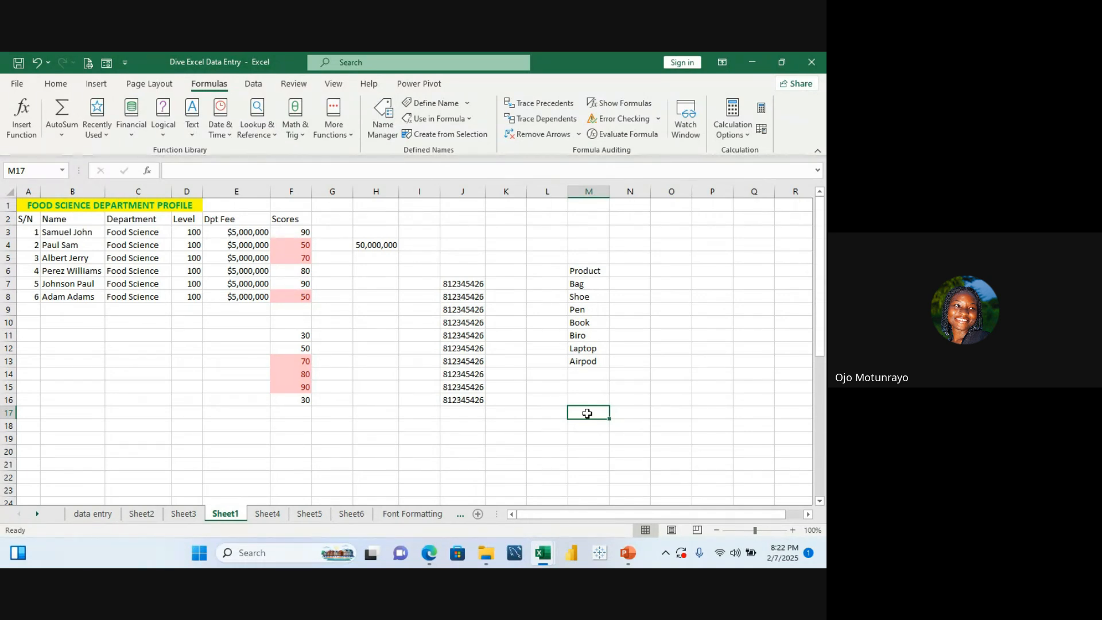
{"action": "type", "text": "=p"}
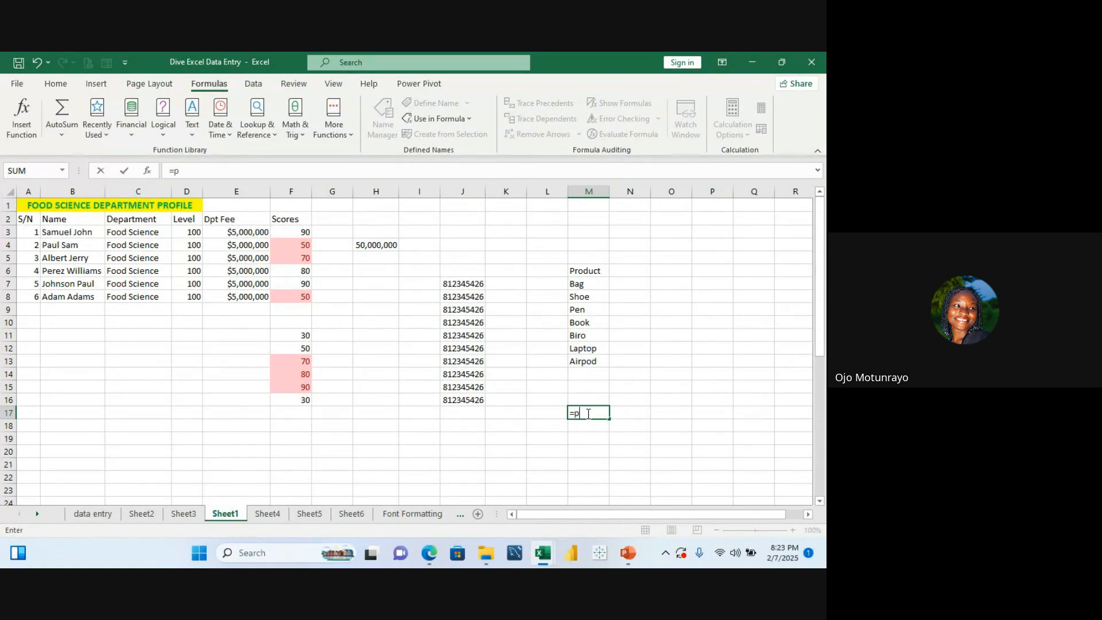
{"action": "type", "text": "rodu"}
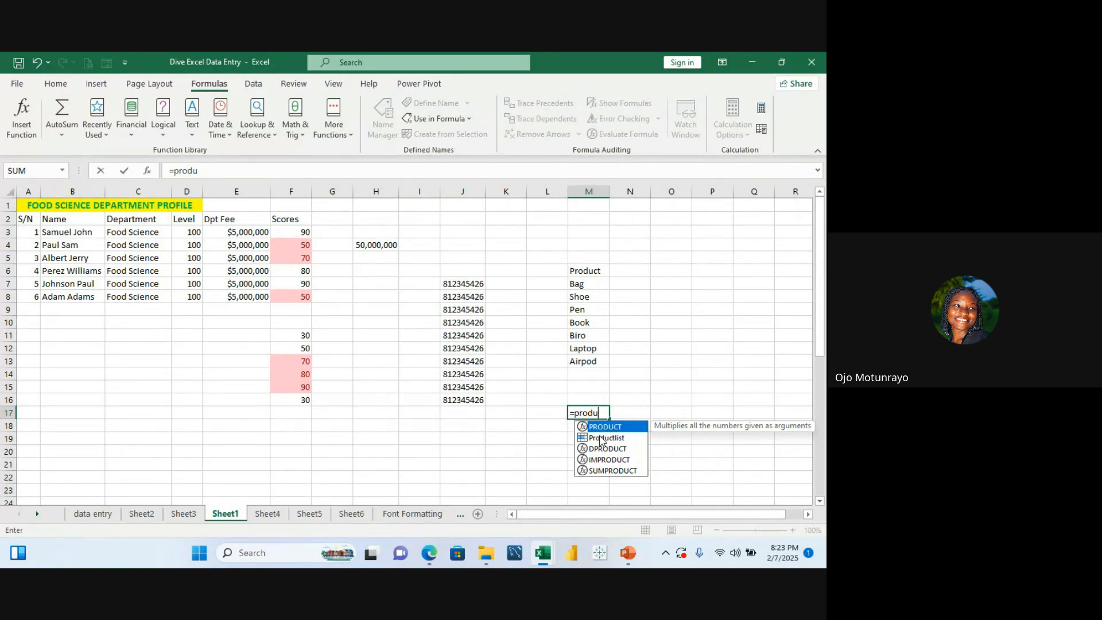
{"action": "left_click", "coordinate": [603, 440]}
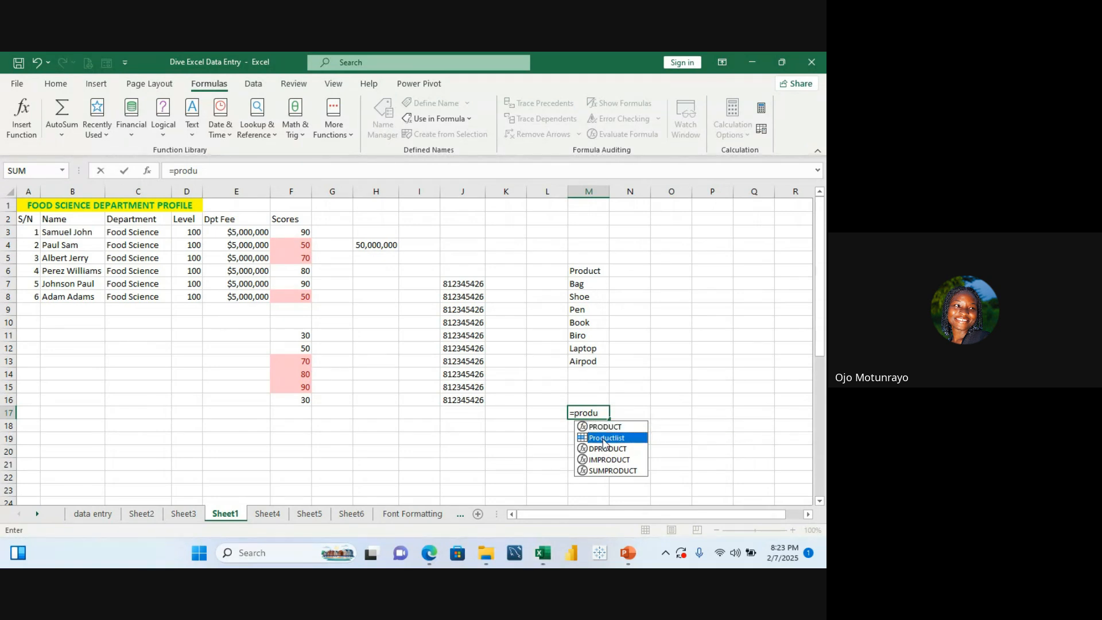
{"action": "double_click", "coordinate": [603, 438]}
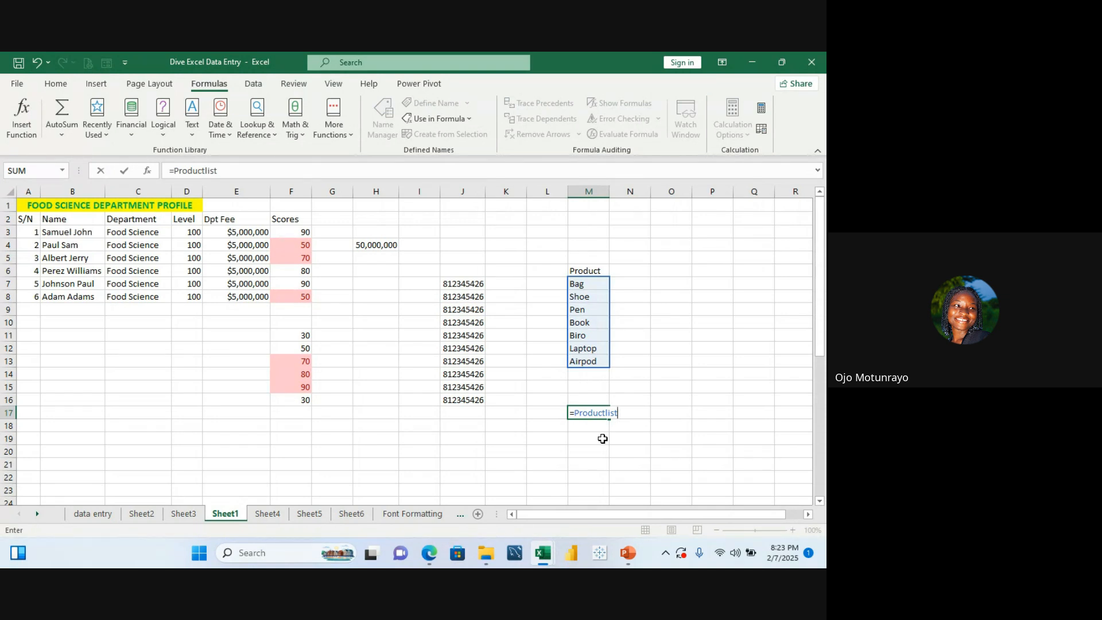
{"action": "key", "text": "Return"}
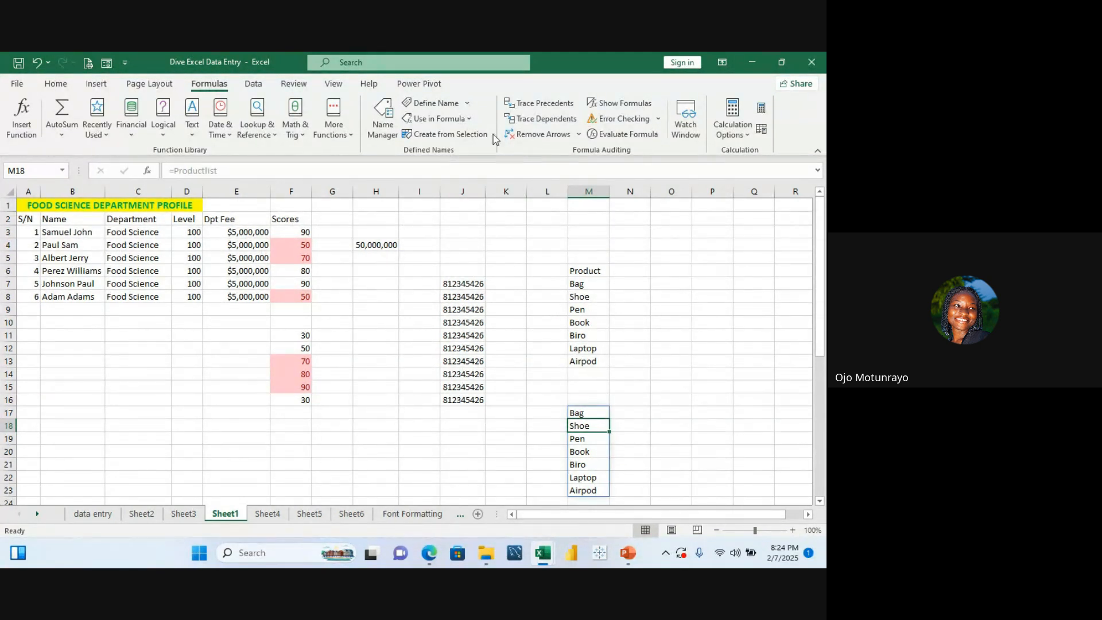
{"action": "left_click", "coordinate": [252, 83]}
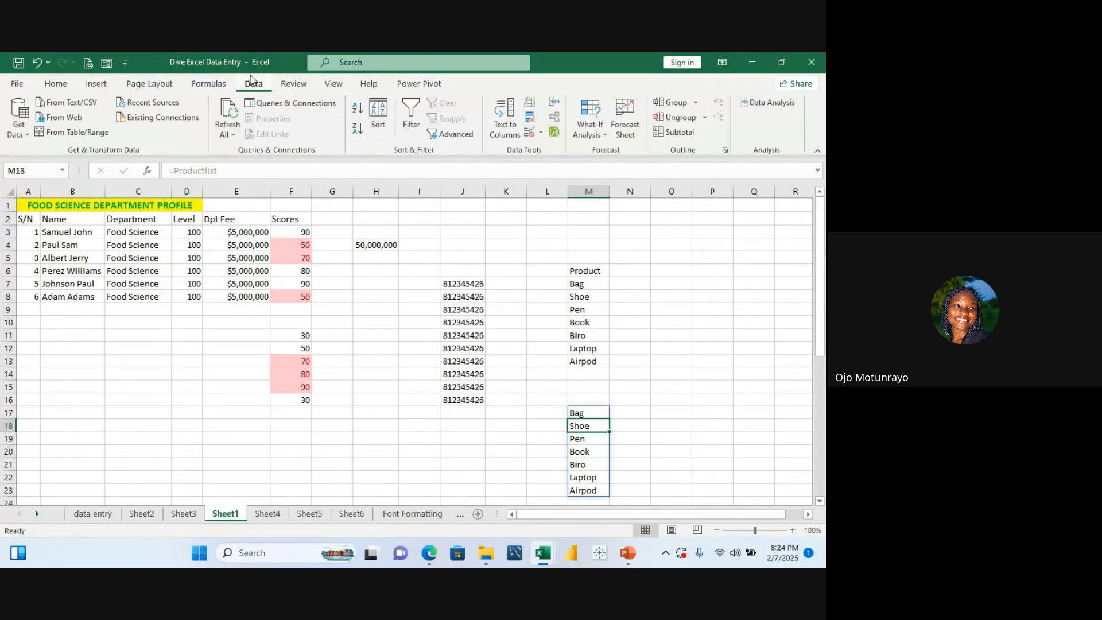
{"action": "left_click", "coordinate": [541, 133]}
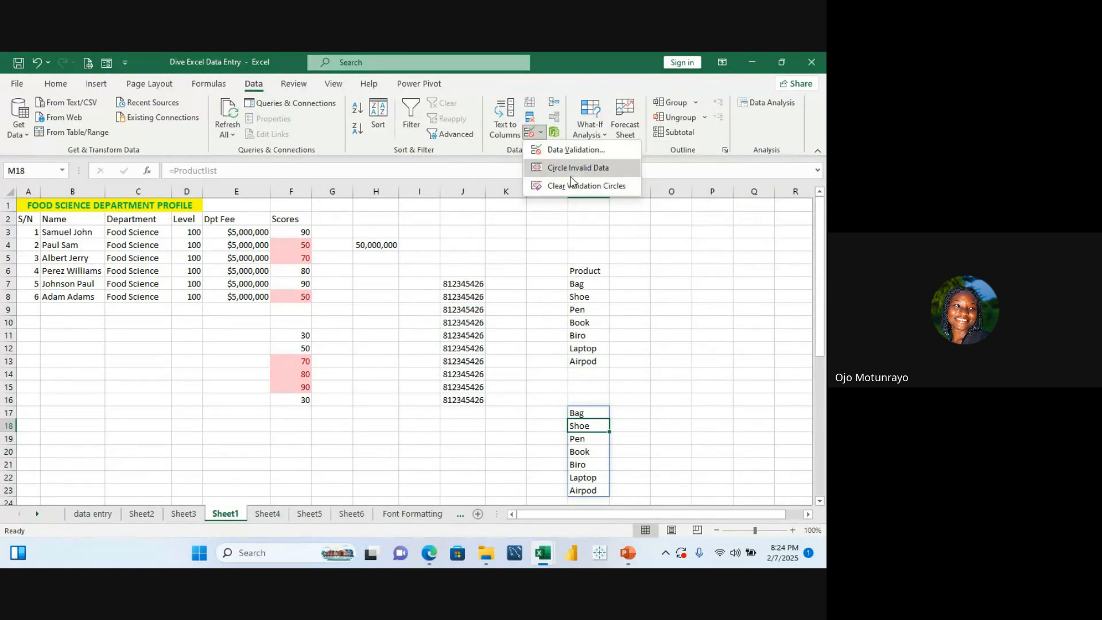
{"action": "left_click", "coordinate": [577, 148]}
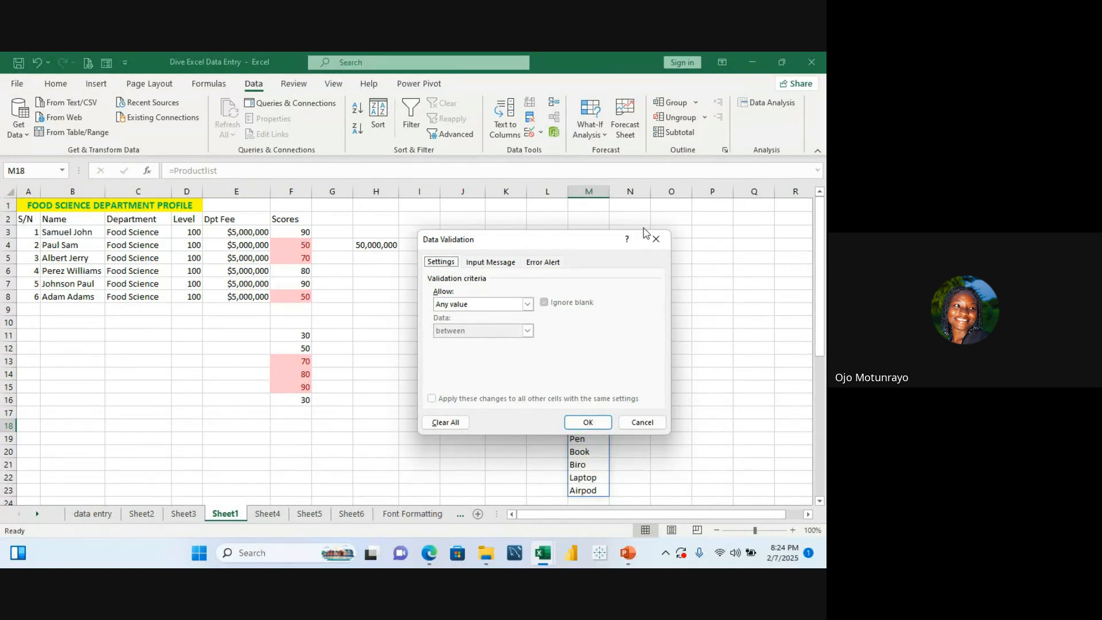
{"action": "left_click", "coordinate": [656, 240]}
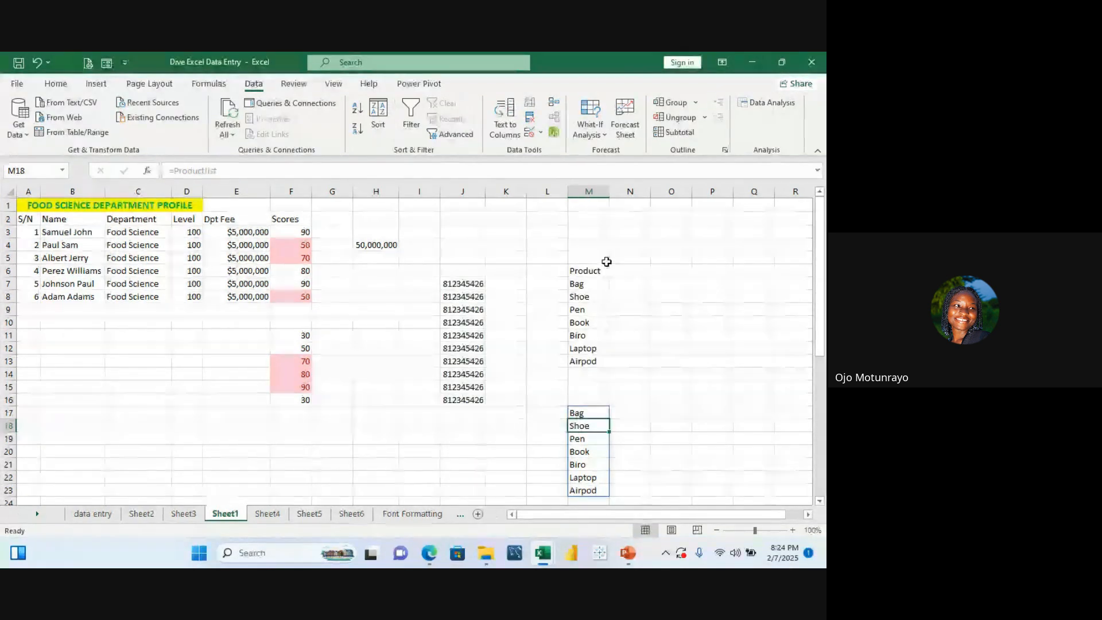
Step: Apply a List data validation to cell N3
{"action": "left_click", "coordinate": [612, 231]}
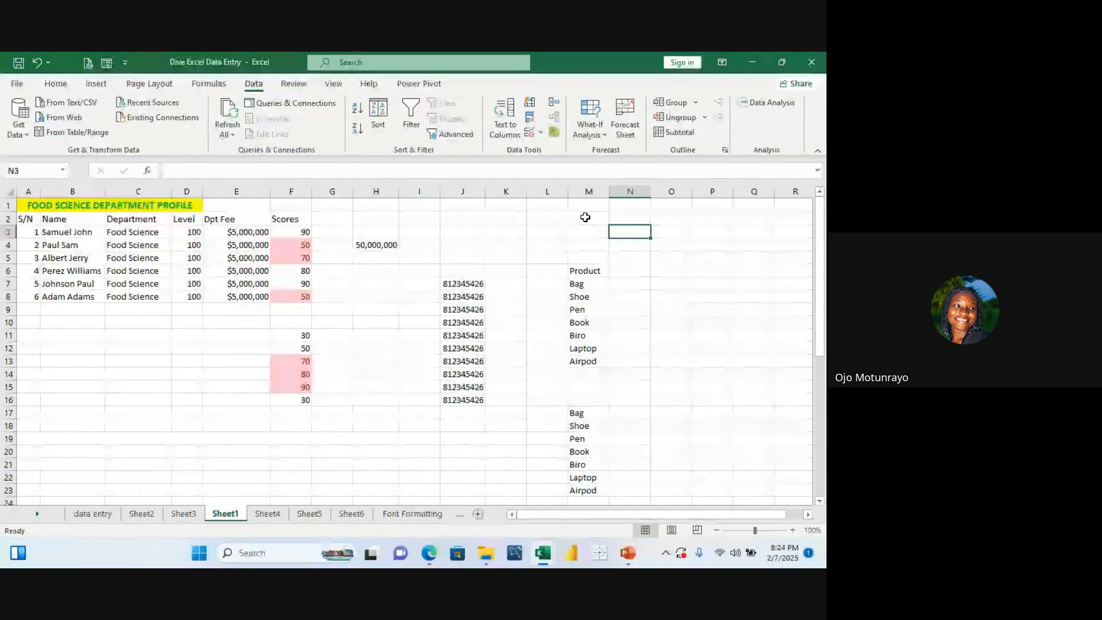
{"action": "left_click", "coordinate": [541, 133]}
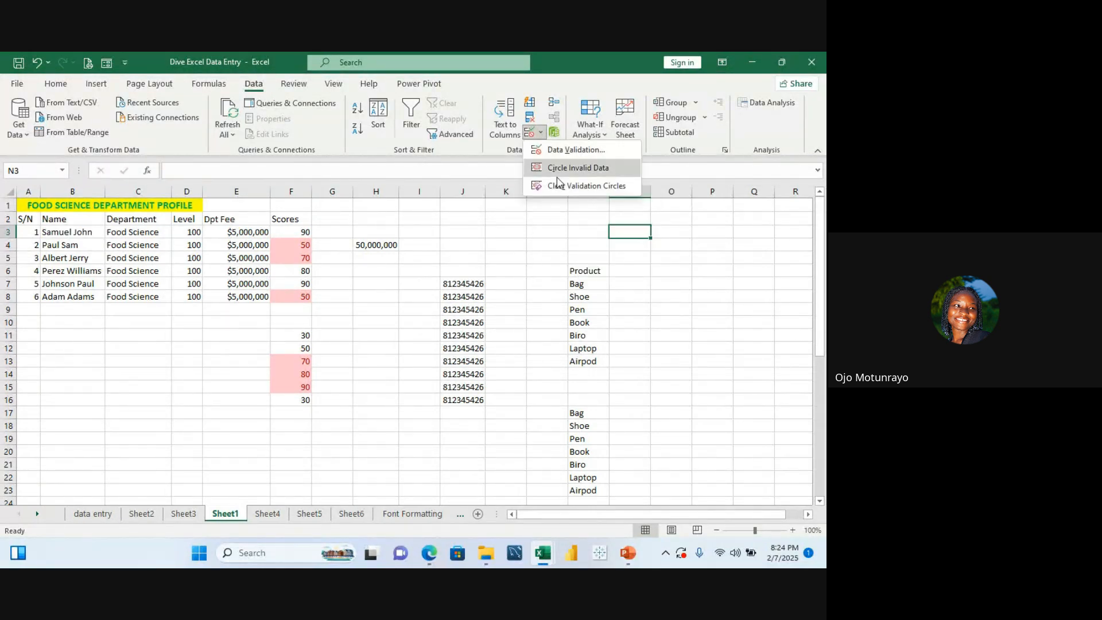
{"action": "left_click", "coordinate": [577, 151]}
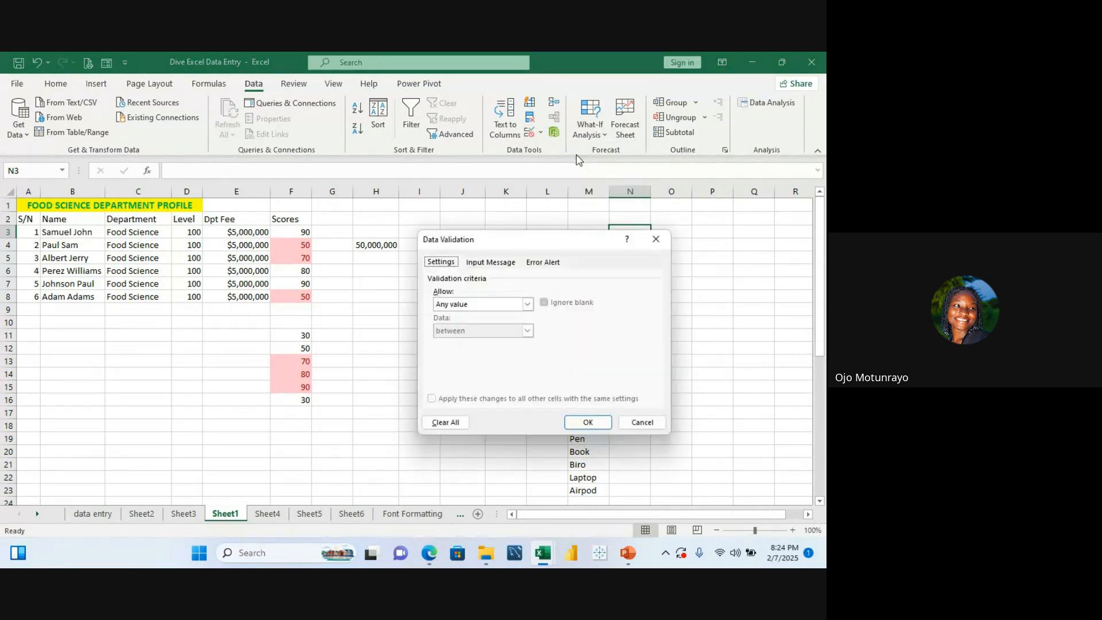
{"action": "left_click", "coordinate": [527, 305]}
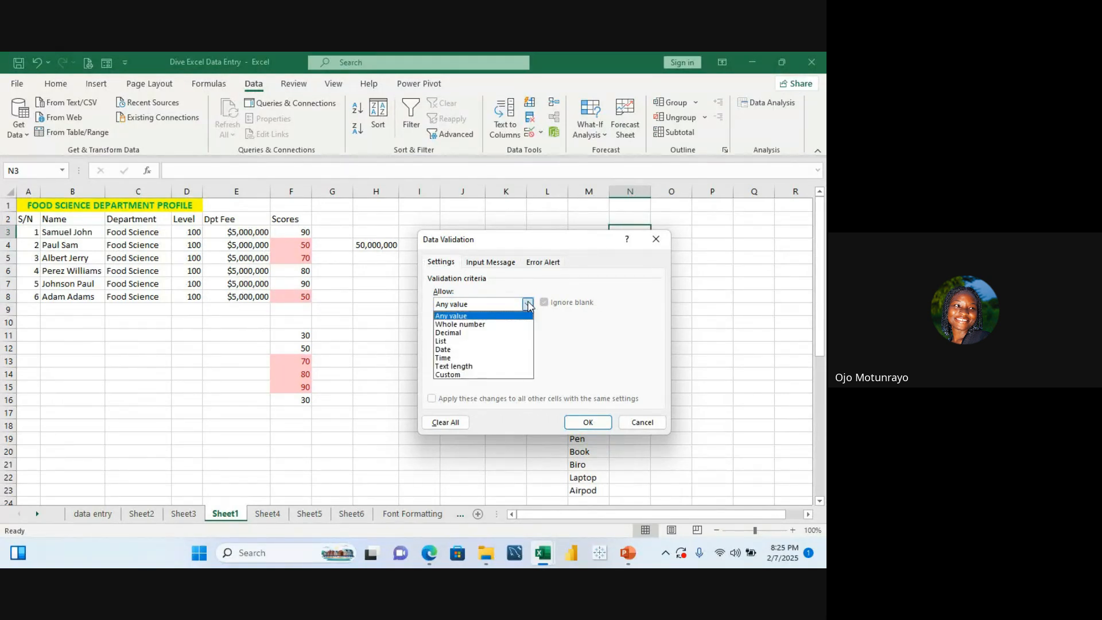
{"action": "left_click", "coordinate": [513, 342]}
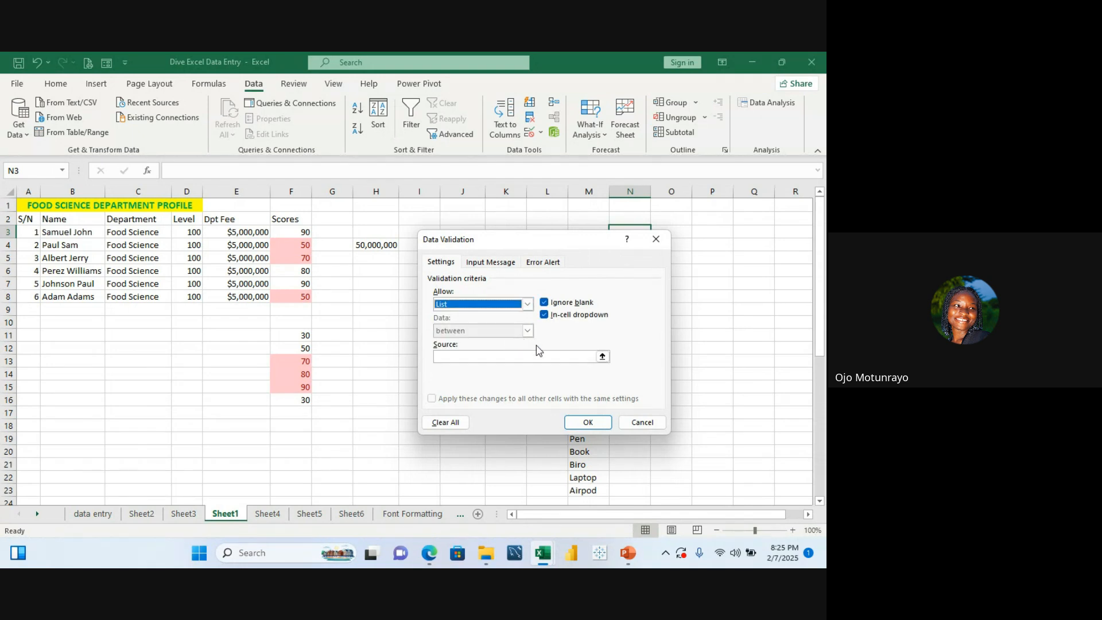
{"action": "left_click", "coordinate": [561, 357]}
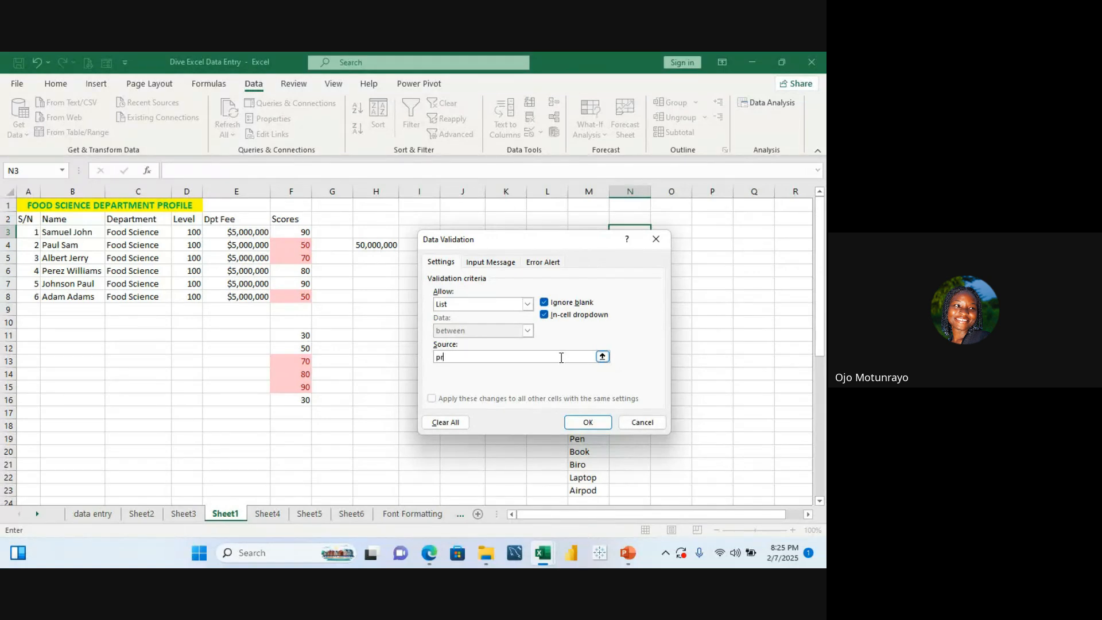
{"action": "key", "text": "BackSpace"}
{"action": "key", "text": "BackSpace"}
{"action": "left_click", "coordinate": [594, 421]}
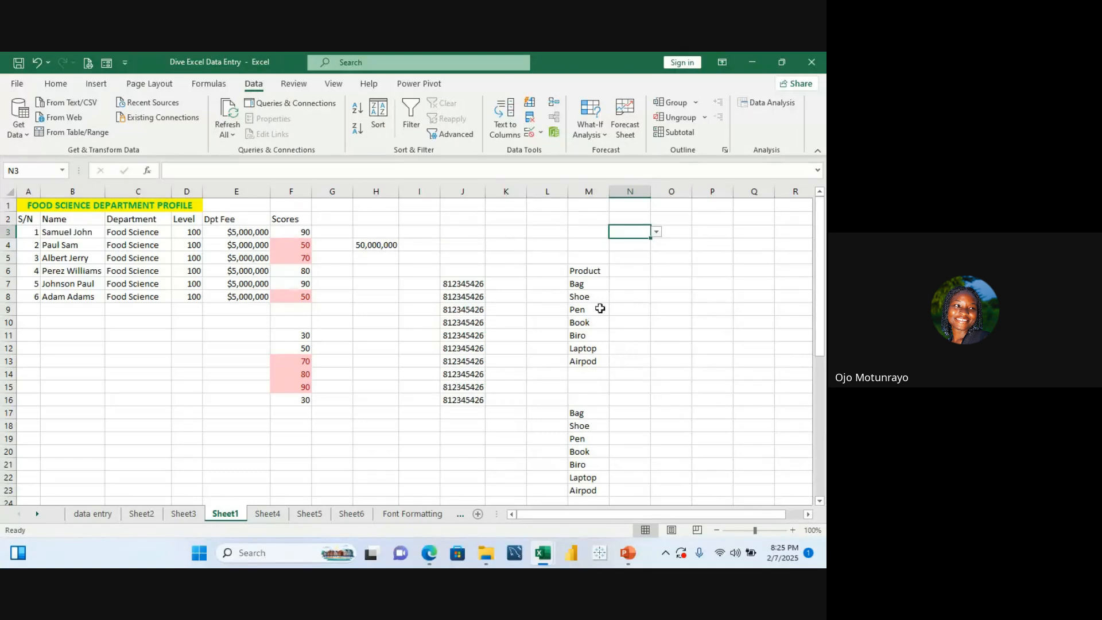
Step: Enter the heading Productlist in M16
{"action": "left_click", "coordinate": [586, 412]}
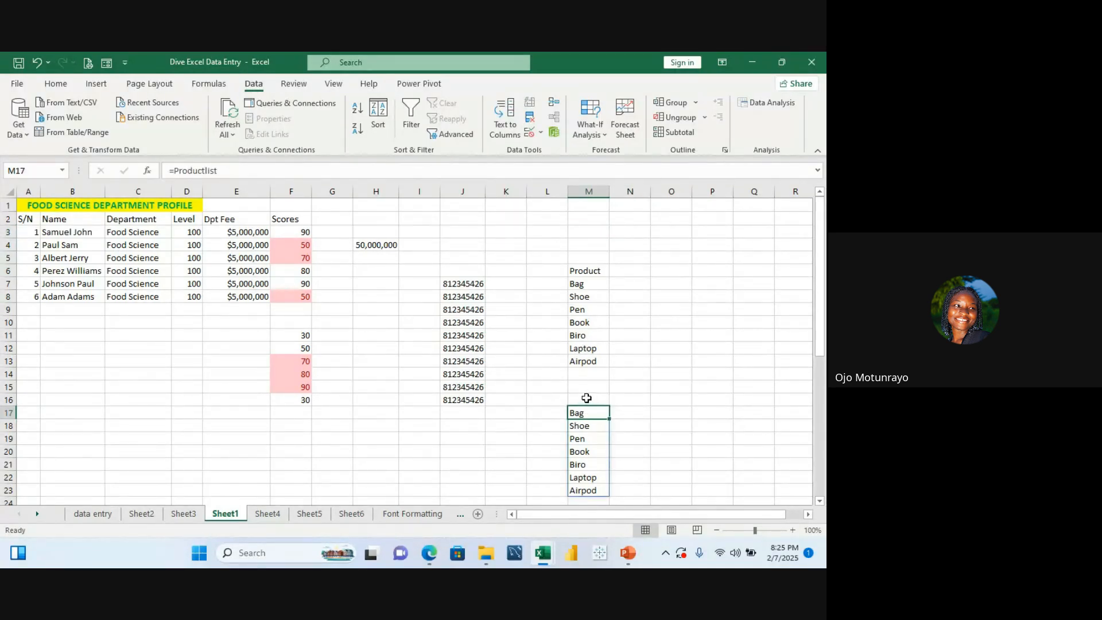
{"action": "left_click", "coordinate": [586, 399]}
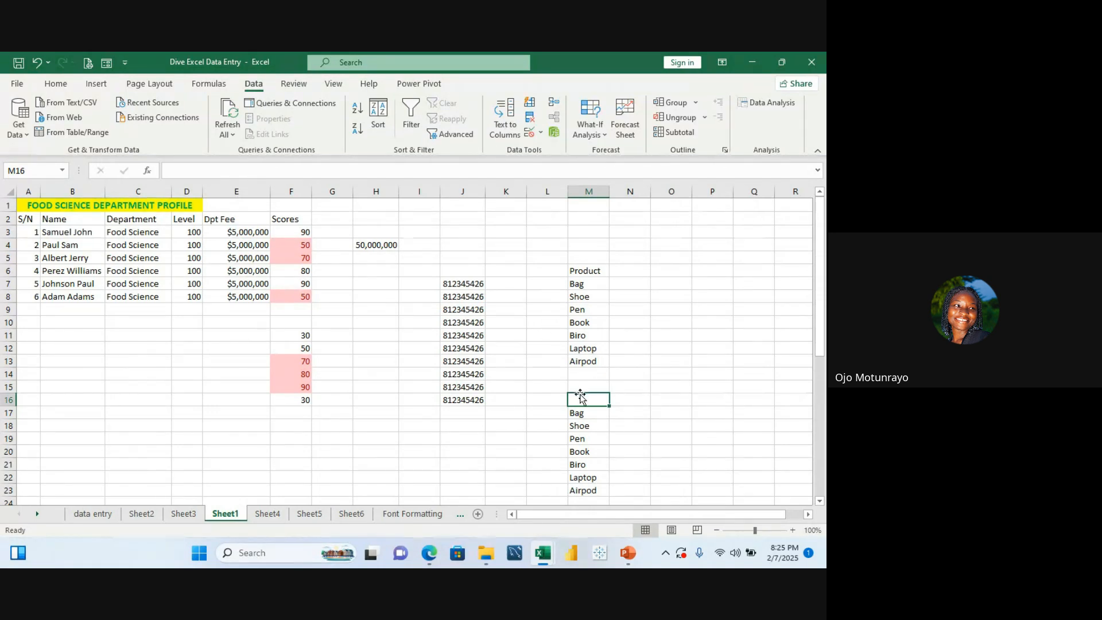
{"action": "type", "text": "Pro"}
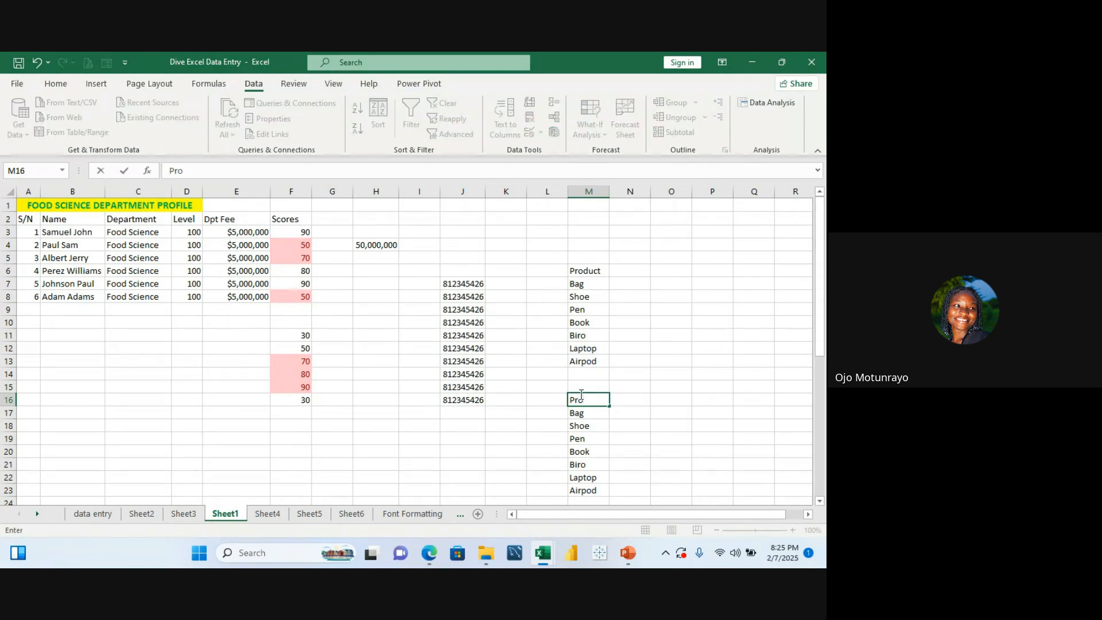
{"action": "type", "text": "ductI"}
{"action": "type", "text": "ist"}
{"action": "key", "text": "Return"}
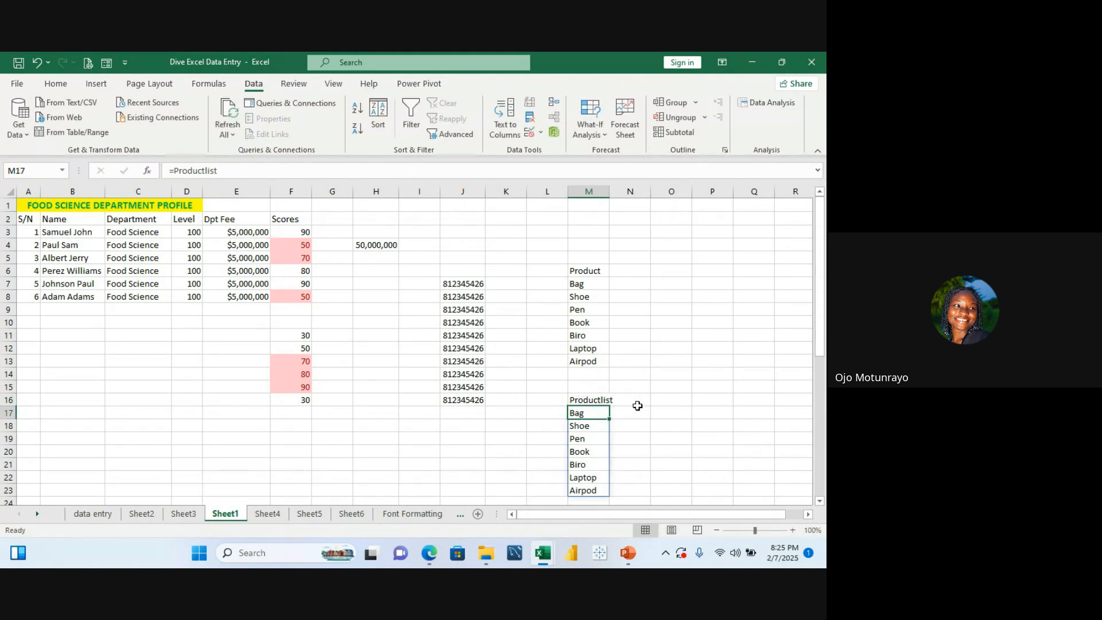
Step: Autofit the width of column M to its contents
{"action": "left_click", "coordinate": [643, 413]}
{"action": "left_click", "coordinate": [595, 413]}
{"action": "left_click", "coordinate": [598, 398]}
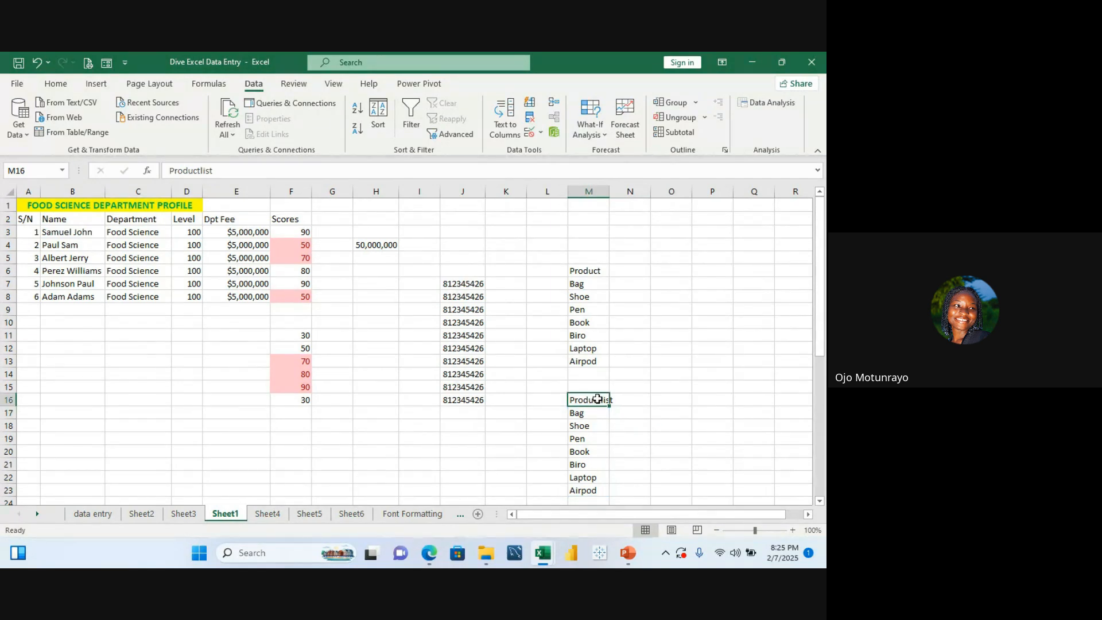
{"action": "double_click", "coordinate": [611, 192]}
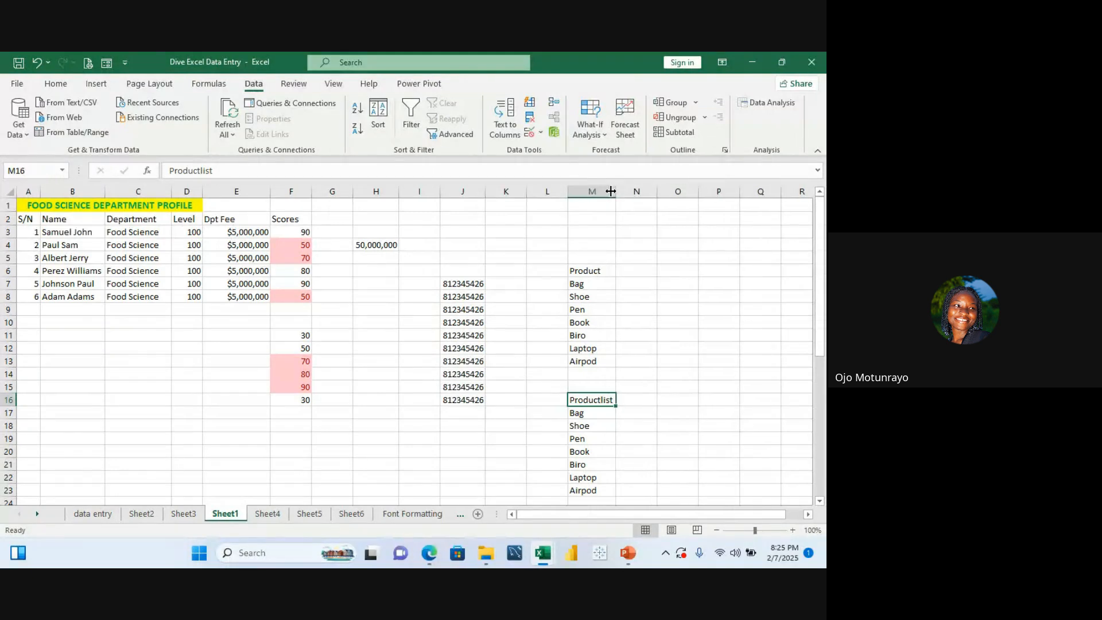
Step: Overwrite M17 with shoe, then undo that entry
{"action": "left_click", "coordinate": [597, 414]}
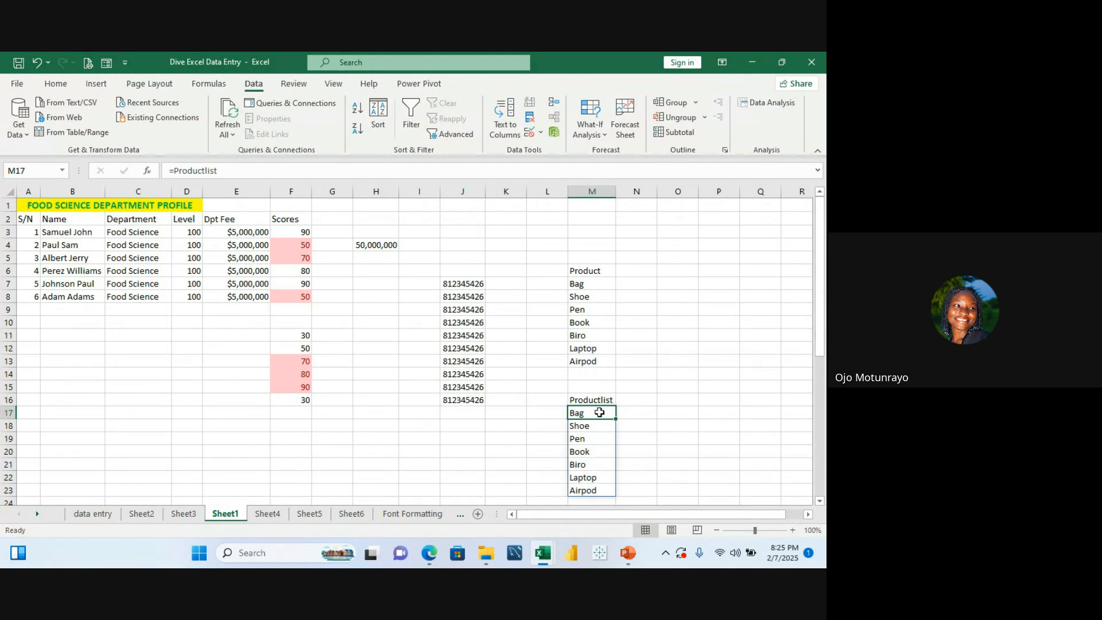
{"action": "type", "text": "shoe"}
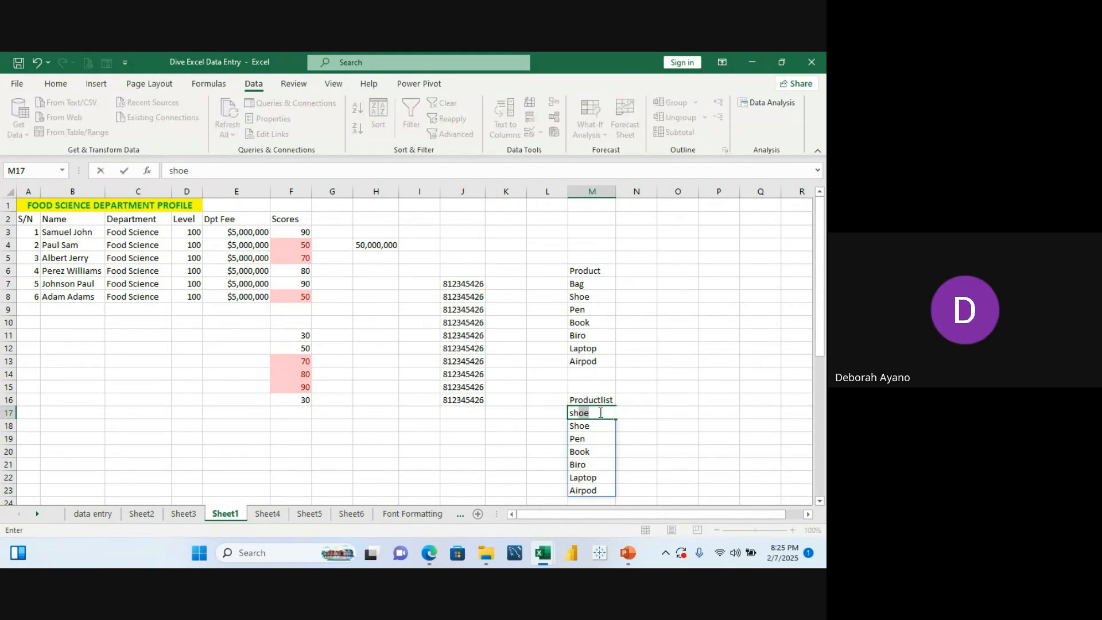
{"action": "key", "text": "Return"}
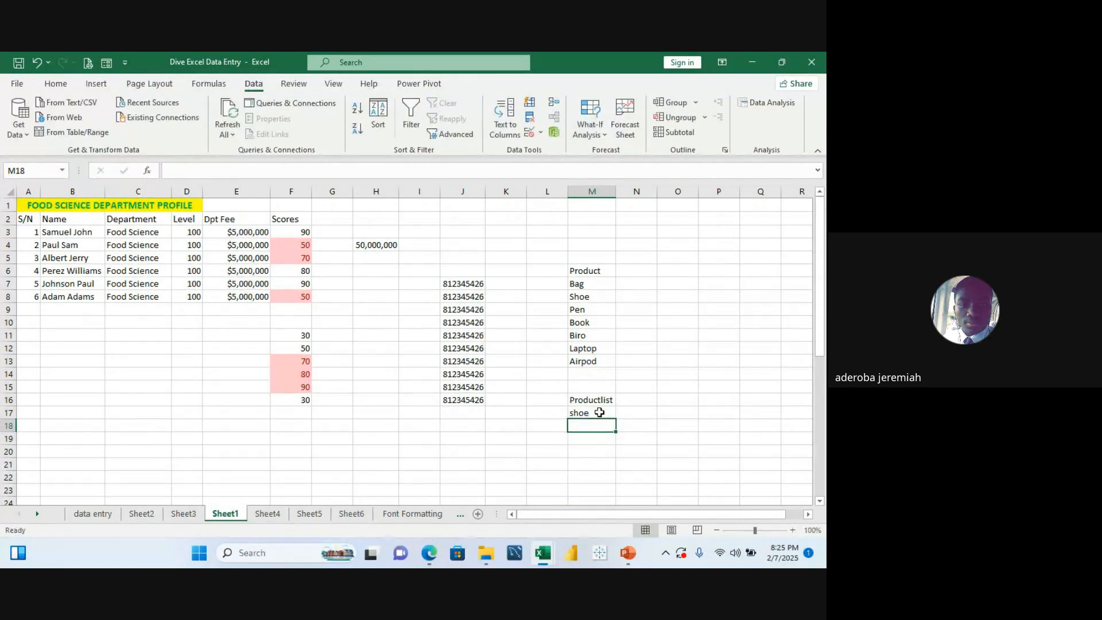
{"action": "key", "text": "ctrl+z"}
{"action": "left_click", "coordinate": [683, 425]}
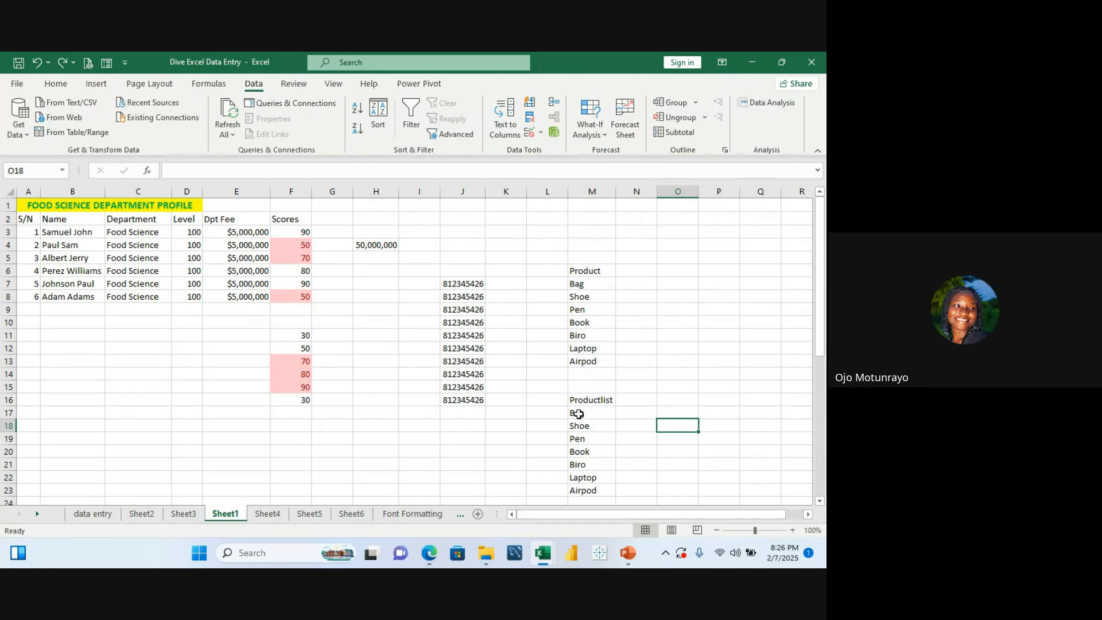
Step: Apply a List data validation to M17:M23 with the source Productlist
{"action": "left_click_drag", "start_coordinate": [577, 408], "coordinate": [590, 478]}
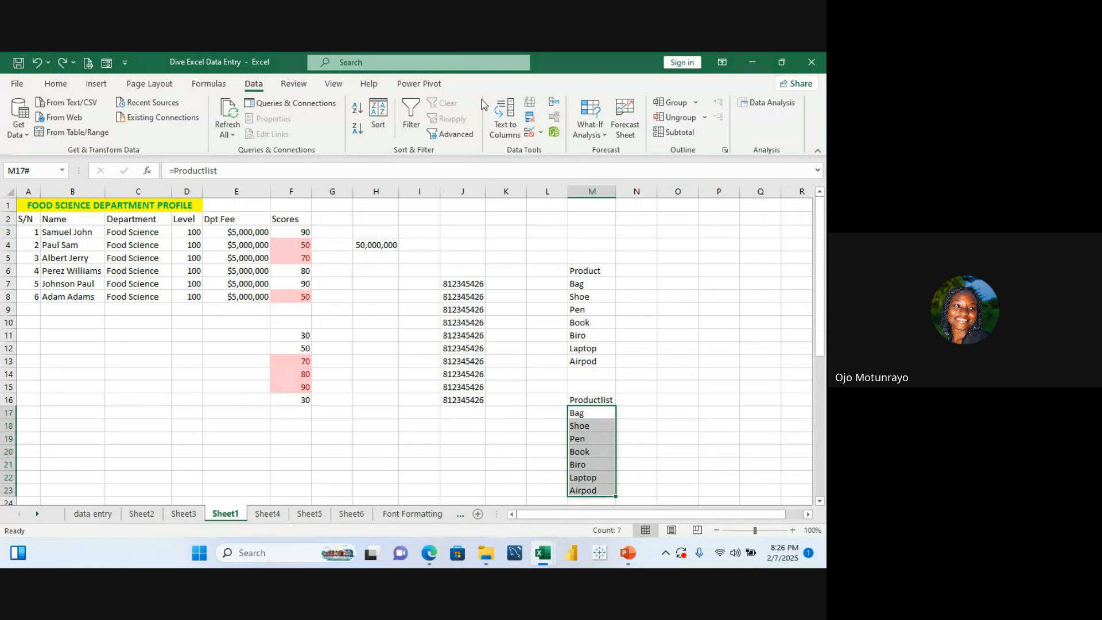
{"action": "left_click", "coordinate": [542, 133]}
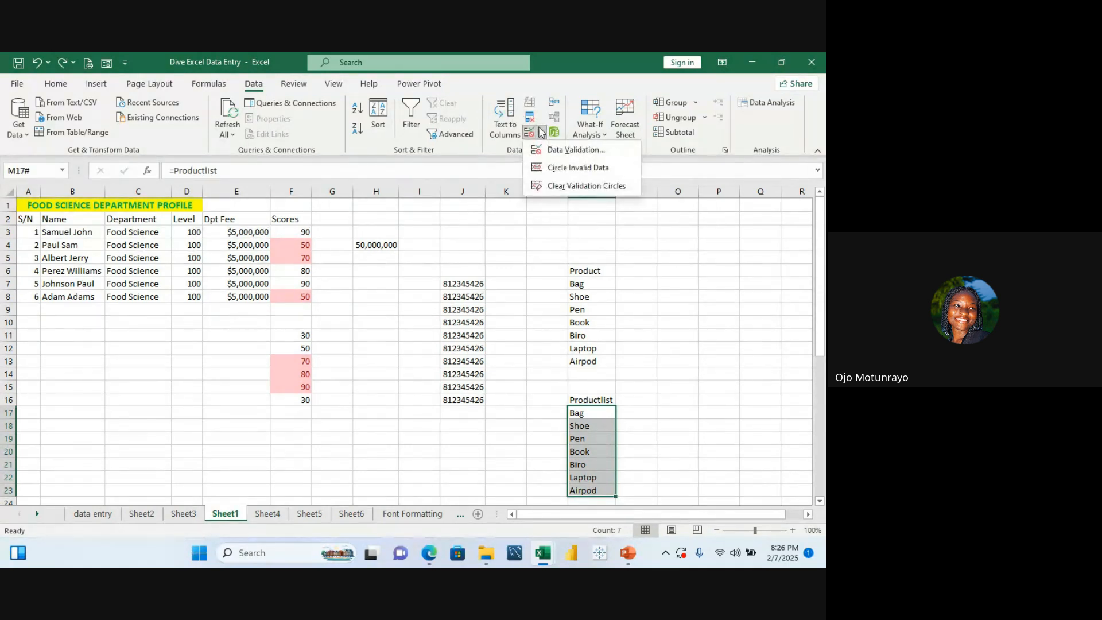
{"action": "left_click", "coordinate": [550, 148]}
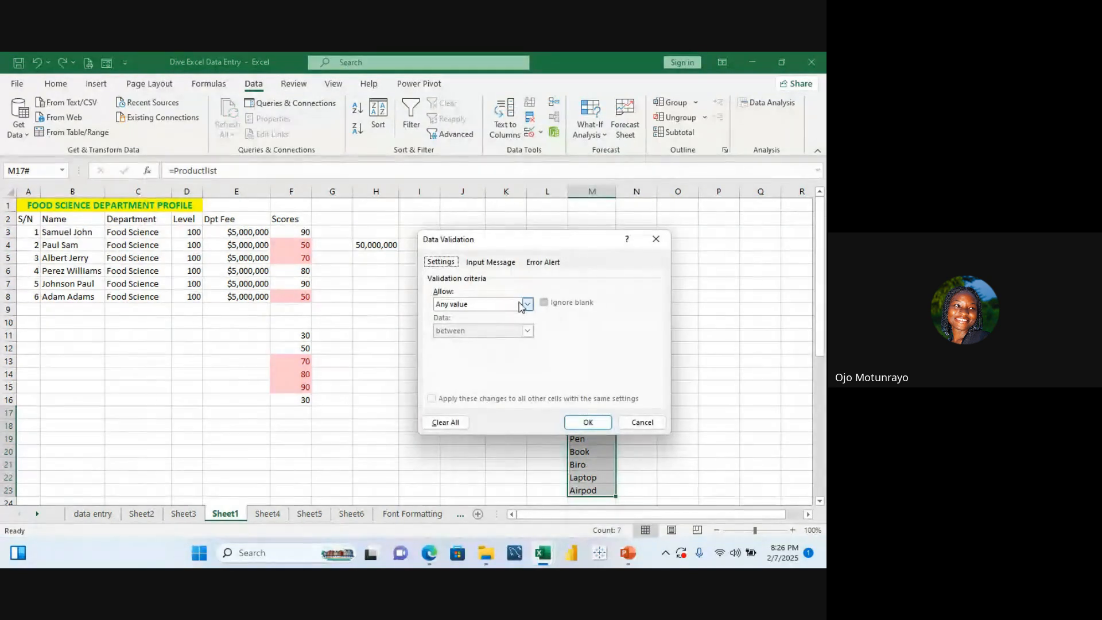
{"action": "left_click", "coordinate": [527, 305]}
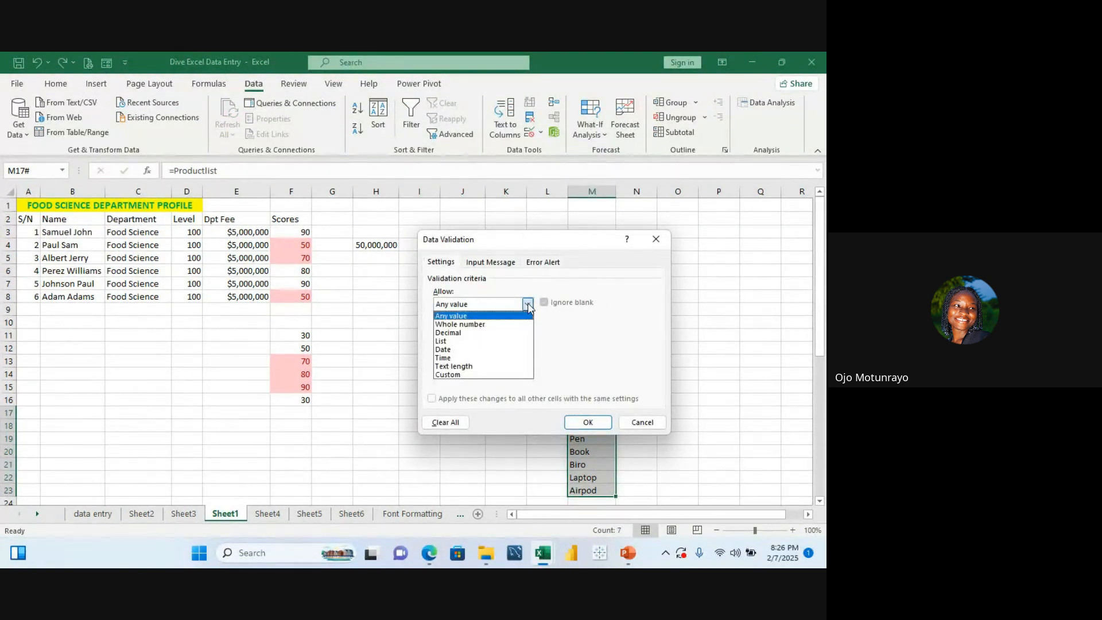
{"action": "left_click", "coordinate": [479, 342]}
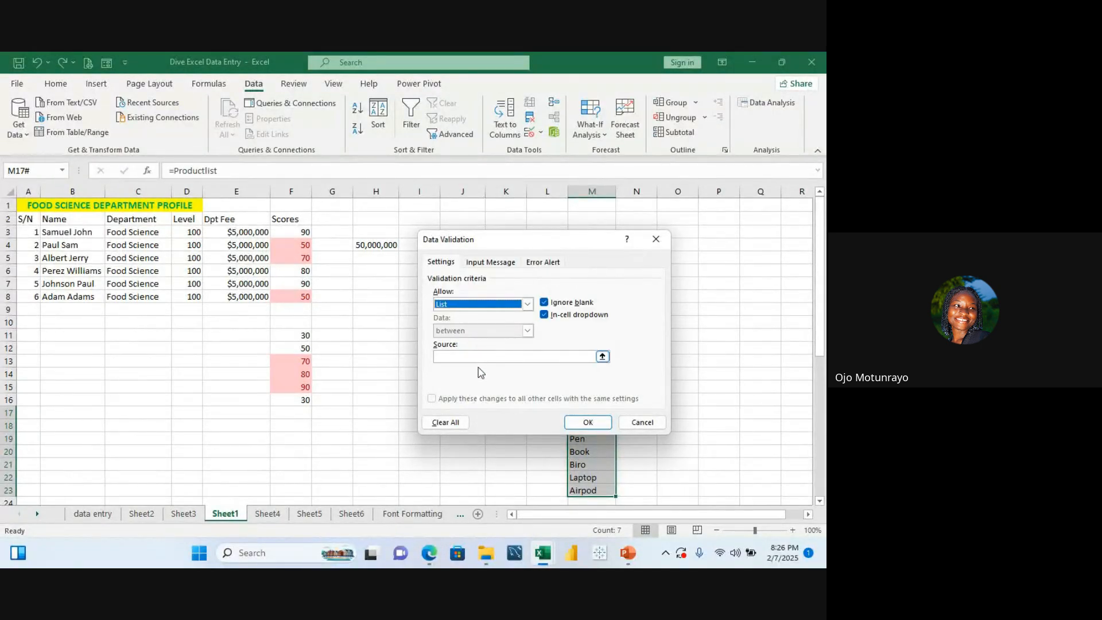
{"action": "left_click", "coordinate": [602, 357]}
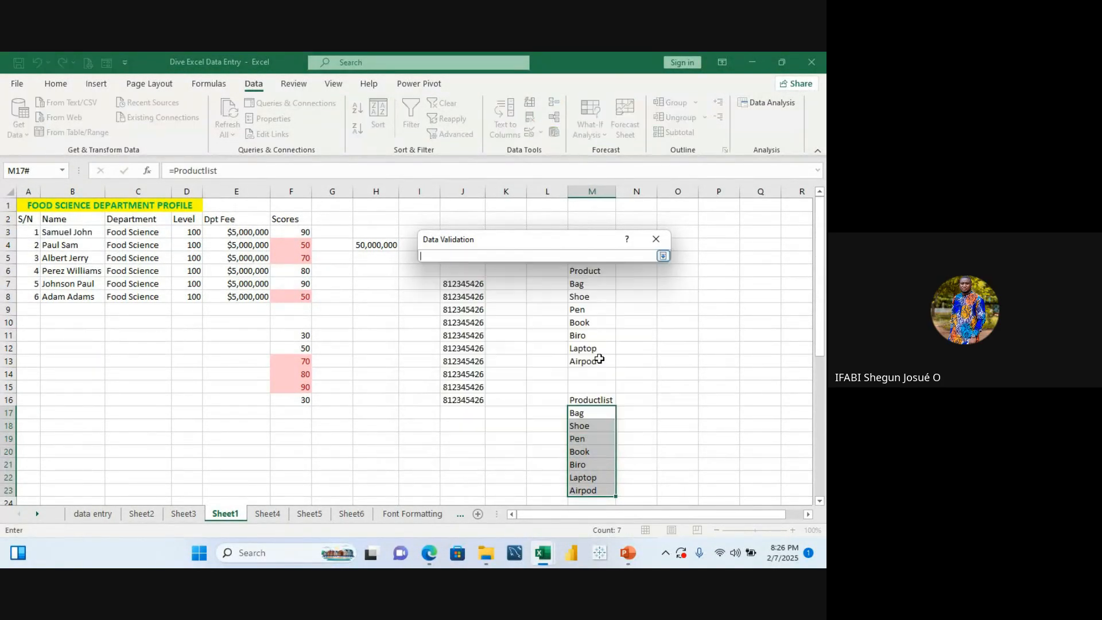
{"action": "type", "text": "p"}
{"action": "key", "text": "BackSpace"}
{"action": "key", "text": "BackSpace"}
{"action": "key", "text": "BackSpace"}
{"action": "key", "text": "BackSpace"}
{"action": "type", "text": "ctlist"}
{"action": "left_click", "coordinate": [663, 256]}
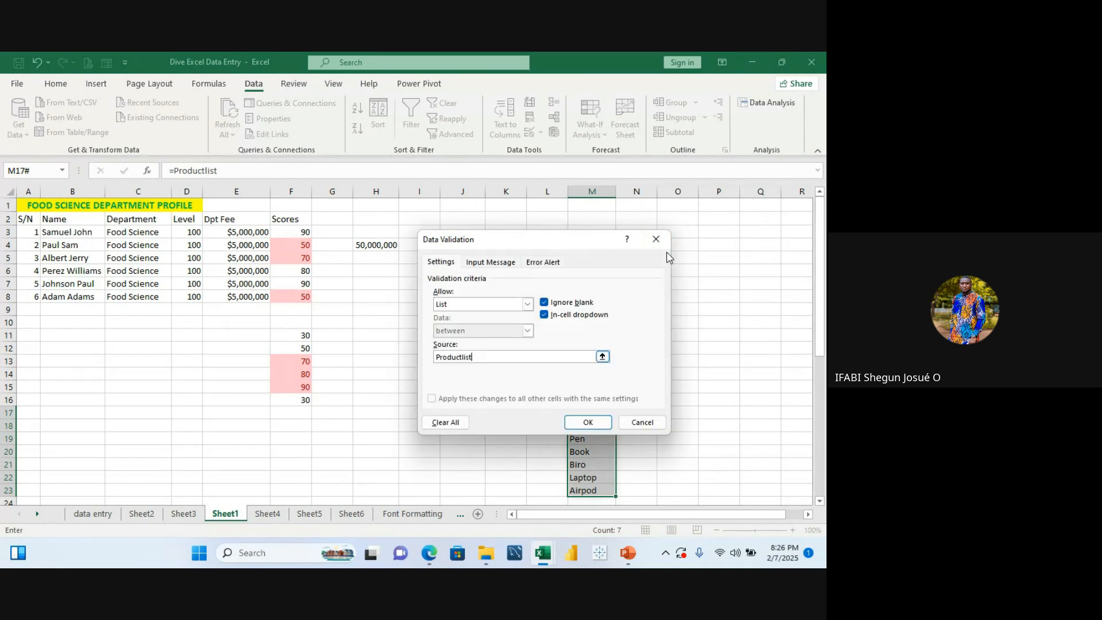
{"action": "left_click", "coordinate": [596, 428]}
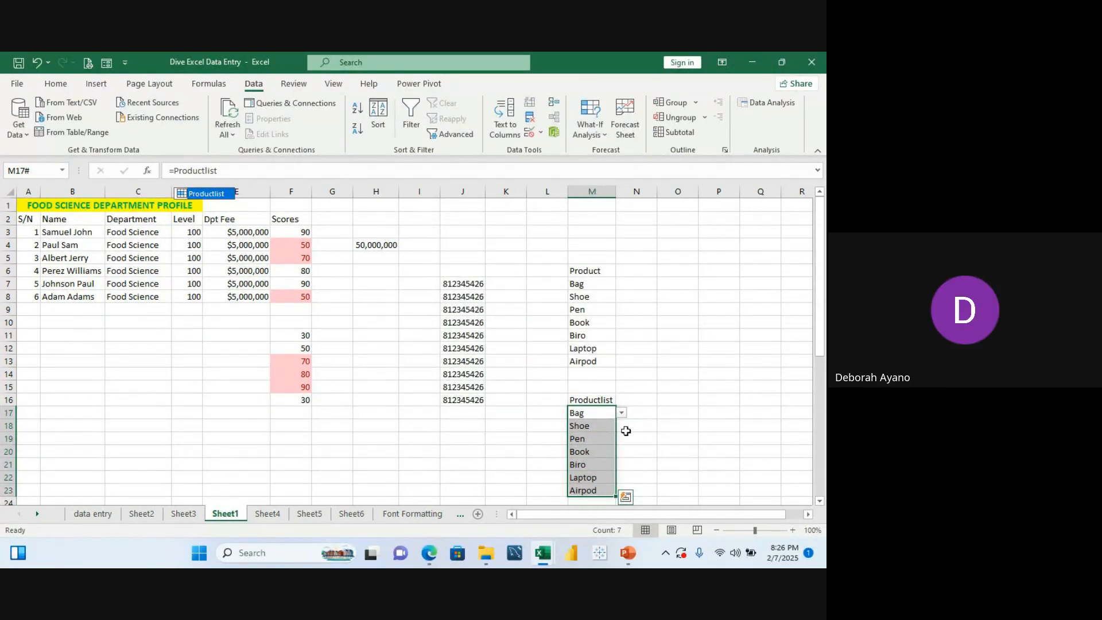
Step: Test the drop-down by entering rug in M18 and dismissing the error
{"action": "left_click", "coordinate": [593, 427]}
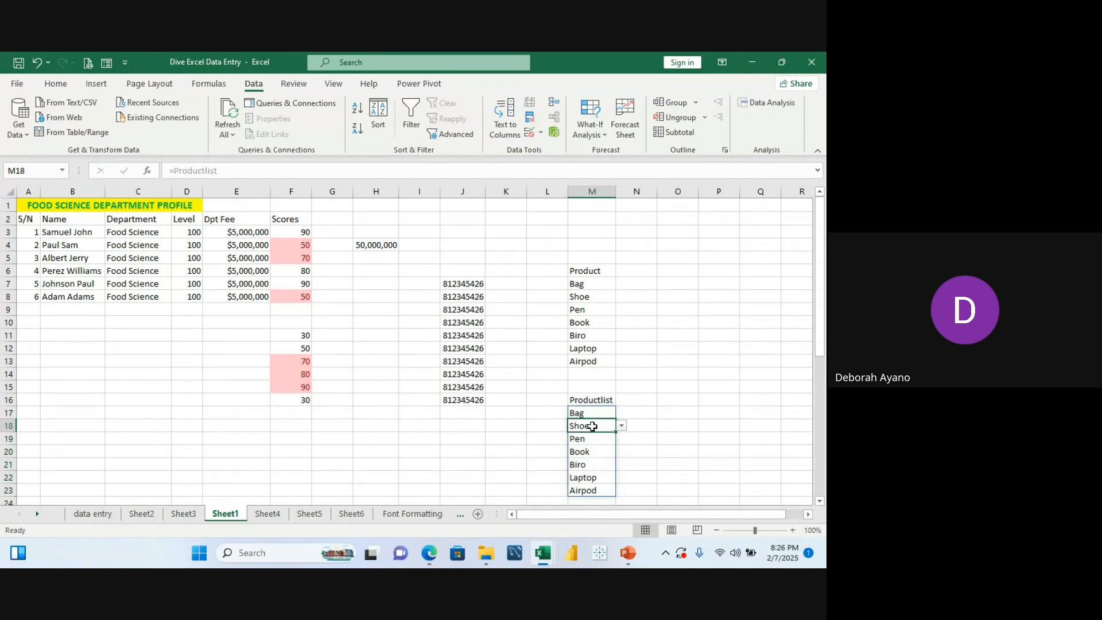
{"action": "type", "text": "rug"}
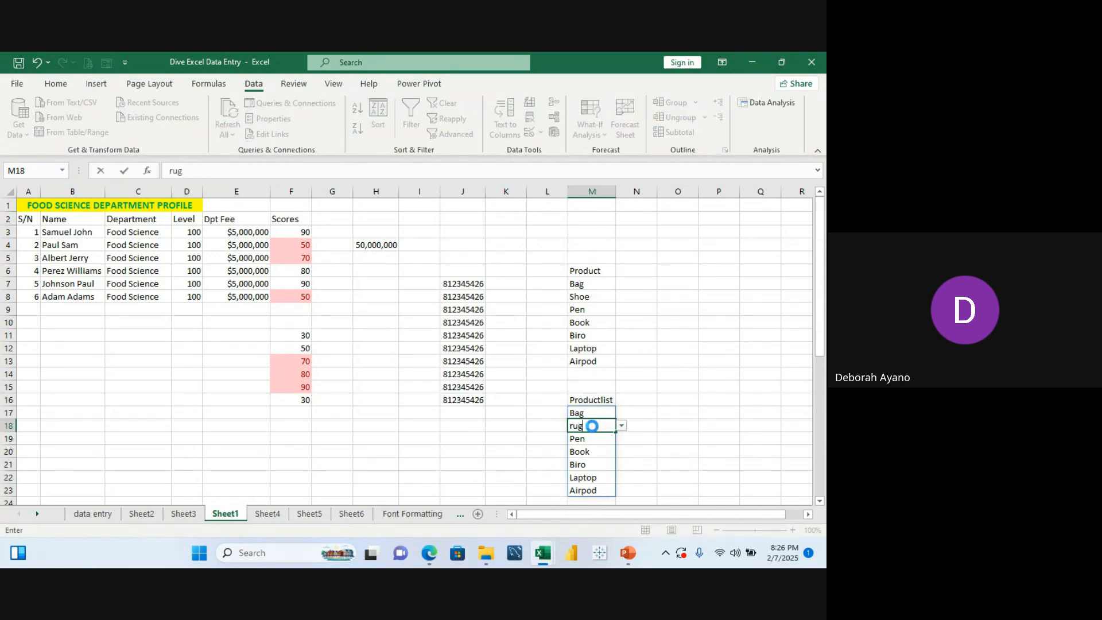
{"action": "key", "text": "Return"}
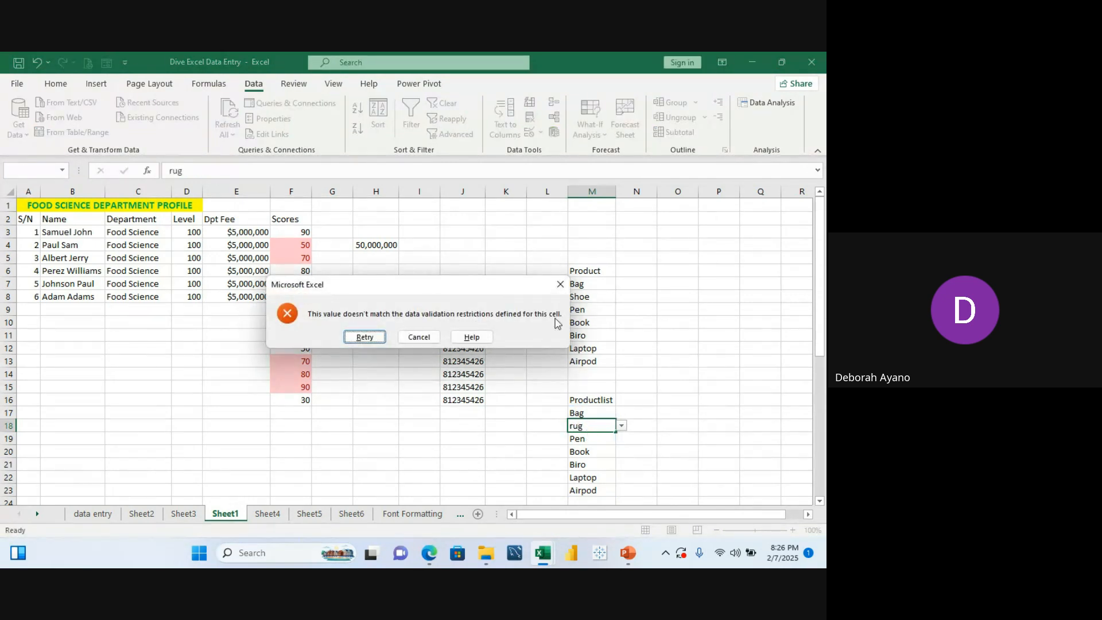
{"action": "left_click", "coordinate": [559, 284]}
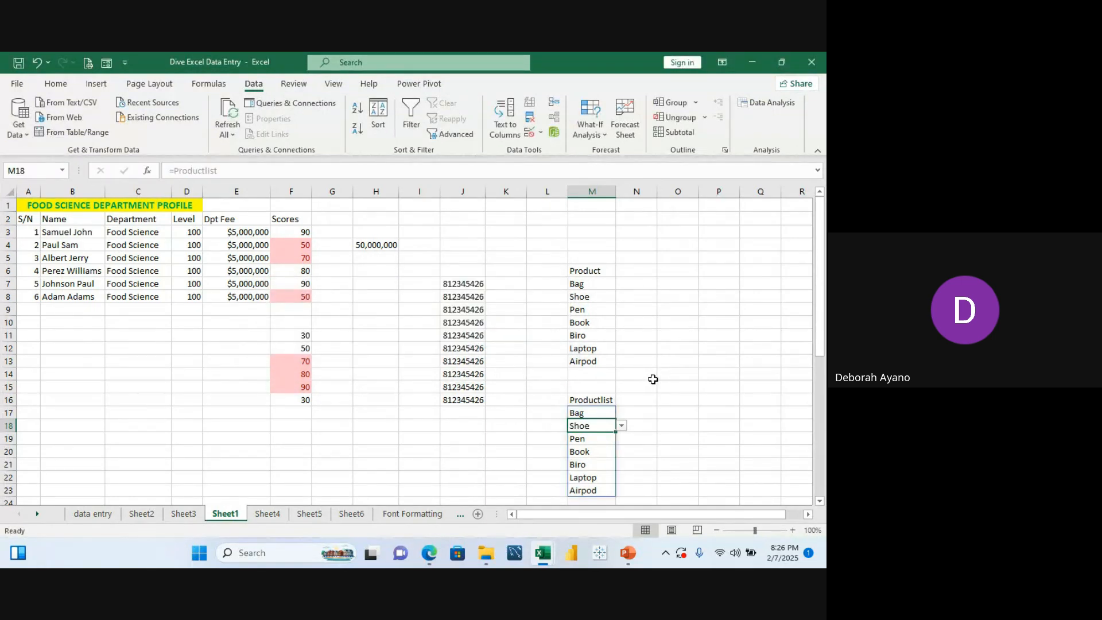
Step: Undo the last change and widen column M slightly
{"action": "key", "text": "ctrl+z"}
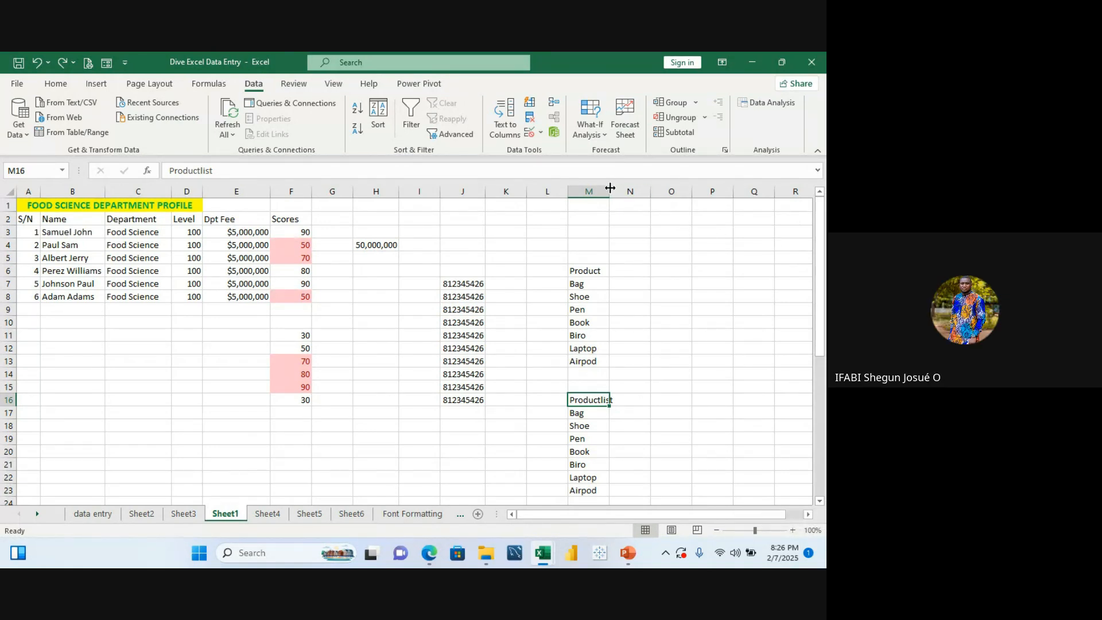
{"action": "left_click_drag", "start_coordinate": [609, 187], "coordinate": [612, 187]}
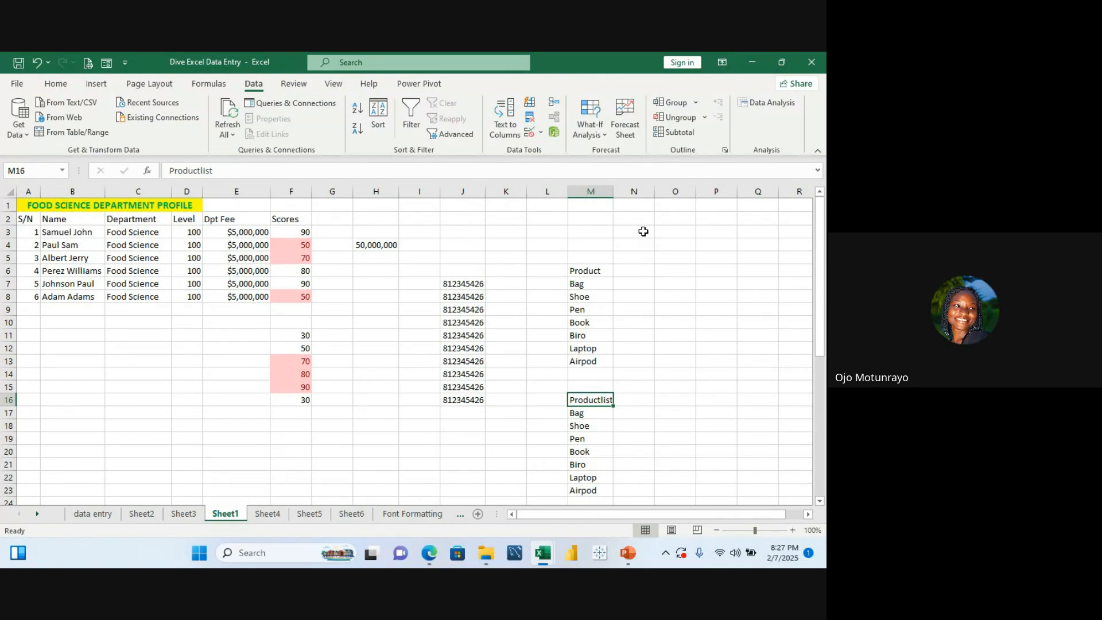
Step: Clear the contents of M17:M24
{"action": "left_click", "coordinate": [585, 411]}
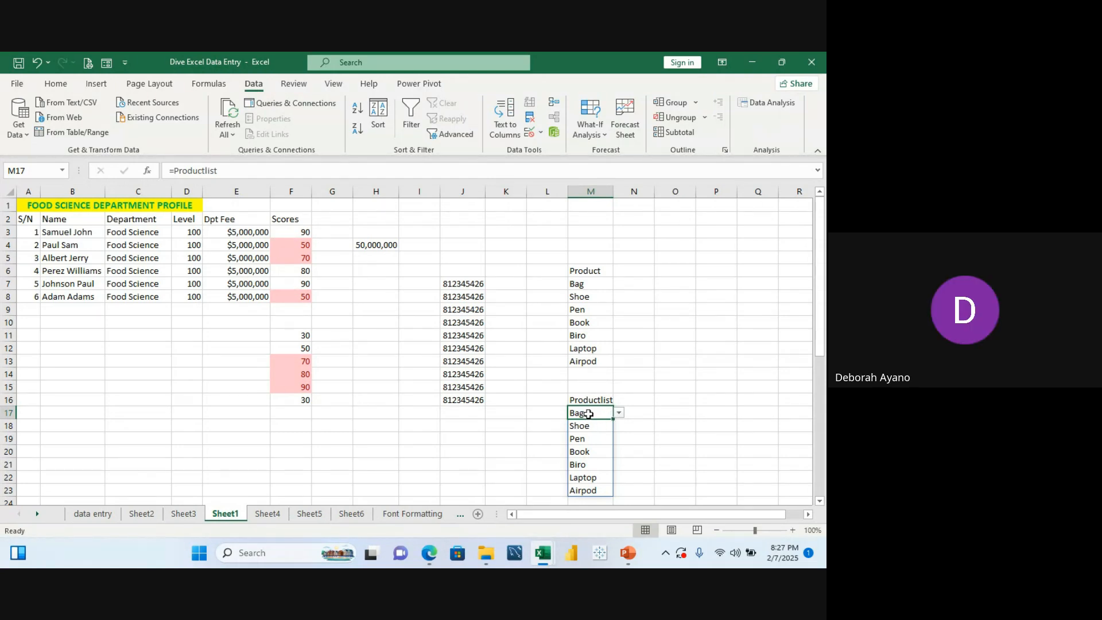
{"action": "left_click_drag", "start_coordinate": [589, 414], "coordinate": [593, 457]}
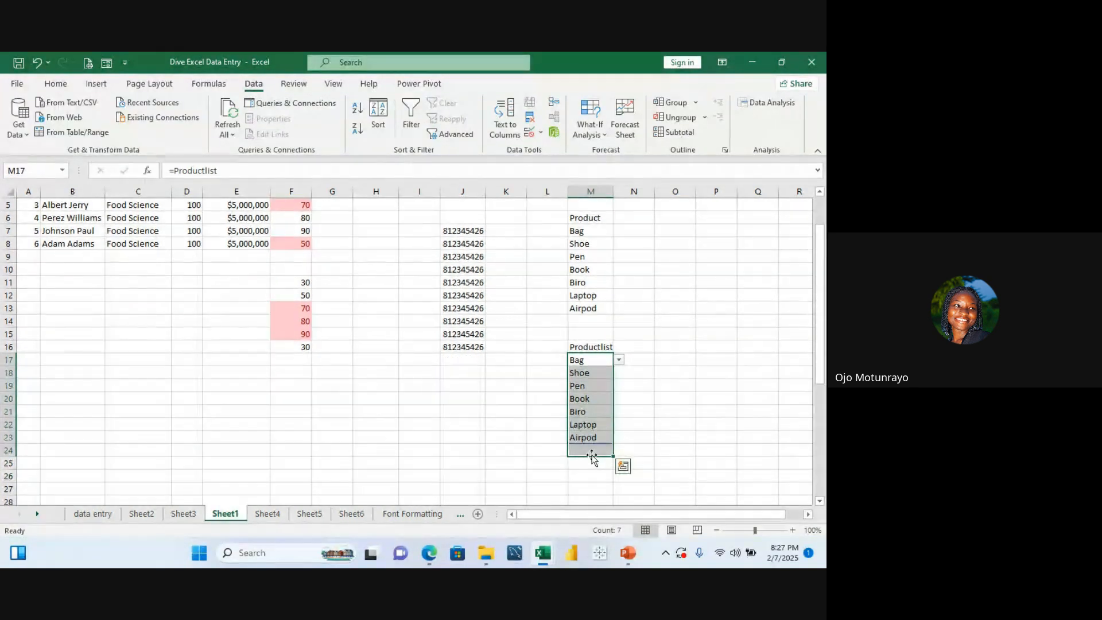
{"action": "key", "text": "Delete"}
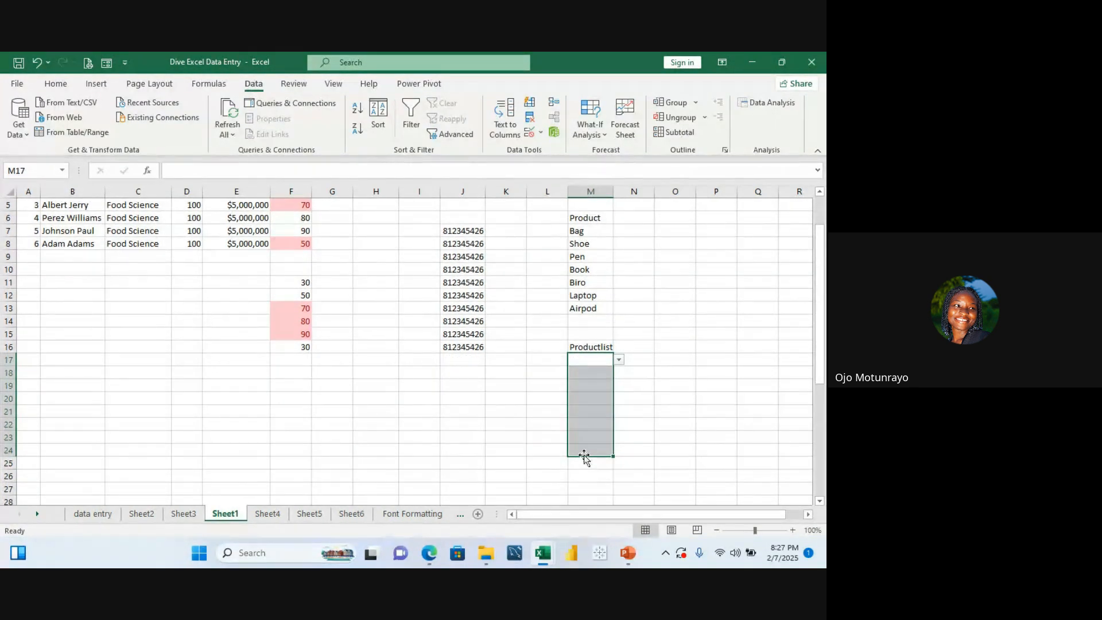
Step: Delete one character from the label text in M16
{"action": "double_click", "coordinate": [598, 348]}
{"action": "key", "text": "BackSpace"}
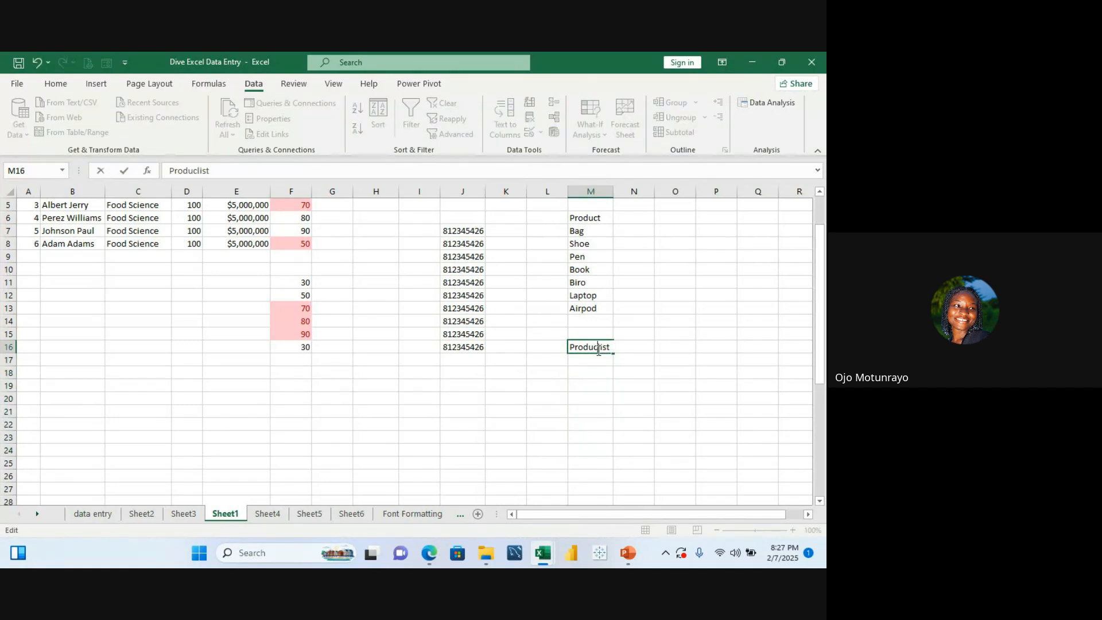
{"action": "left_click", "coordinate": [603, 370]}
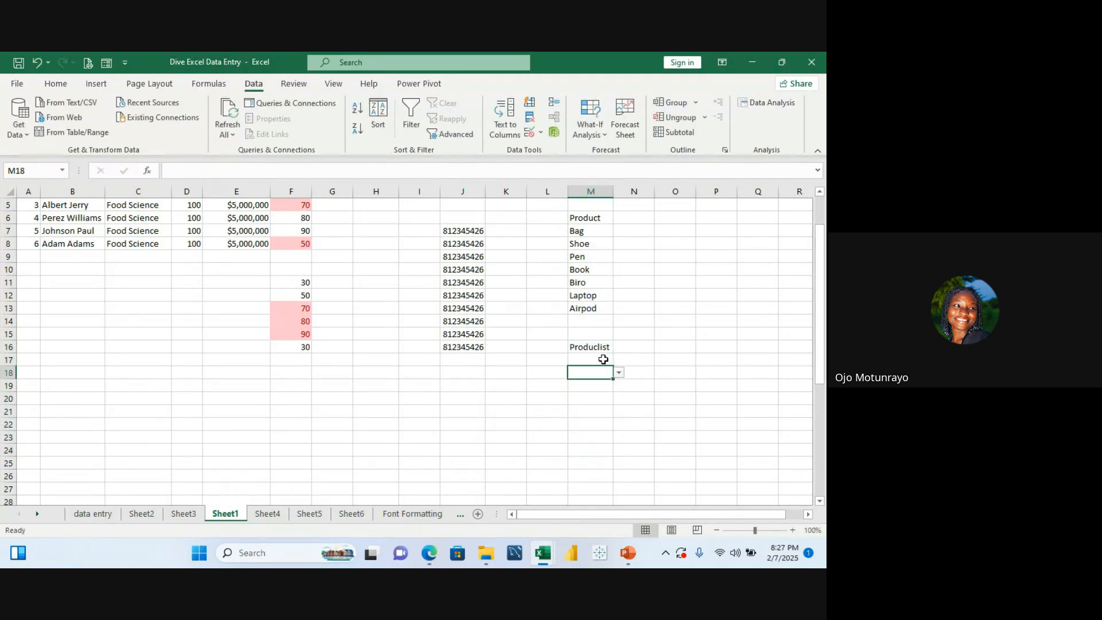
Step: Open the drop-down list in M18, then run Clear Validation Circles
{"action": "left_click", "coordinate": [618, 373]}
{"action": "left_click", "coordinate": [540, 134]}
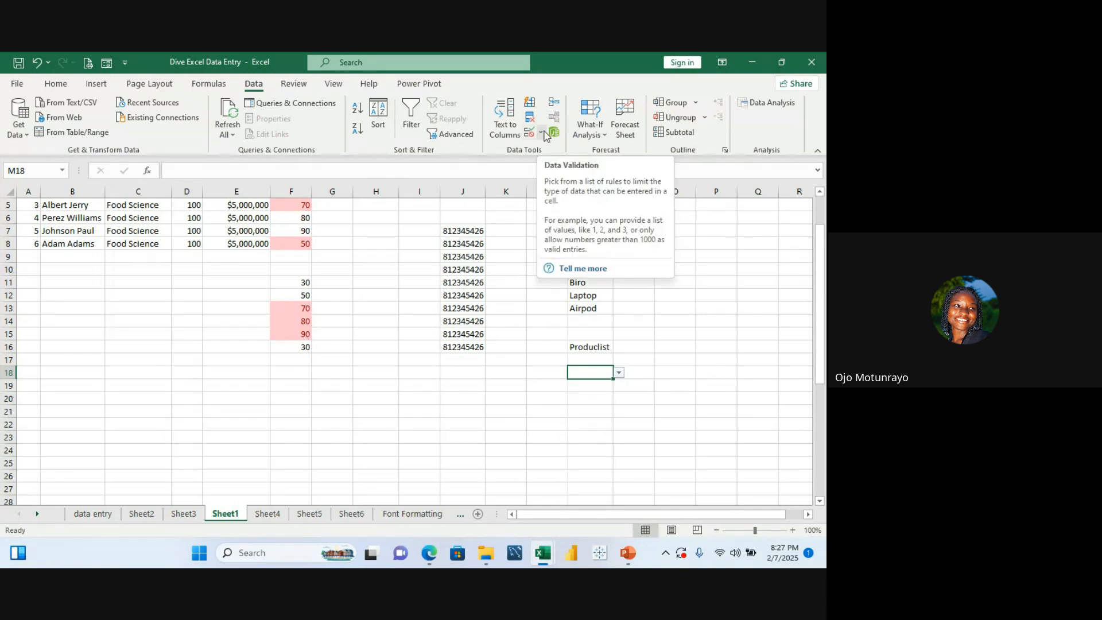
{"action": "left_click", "coordinate": [541, 133]}
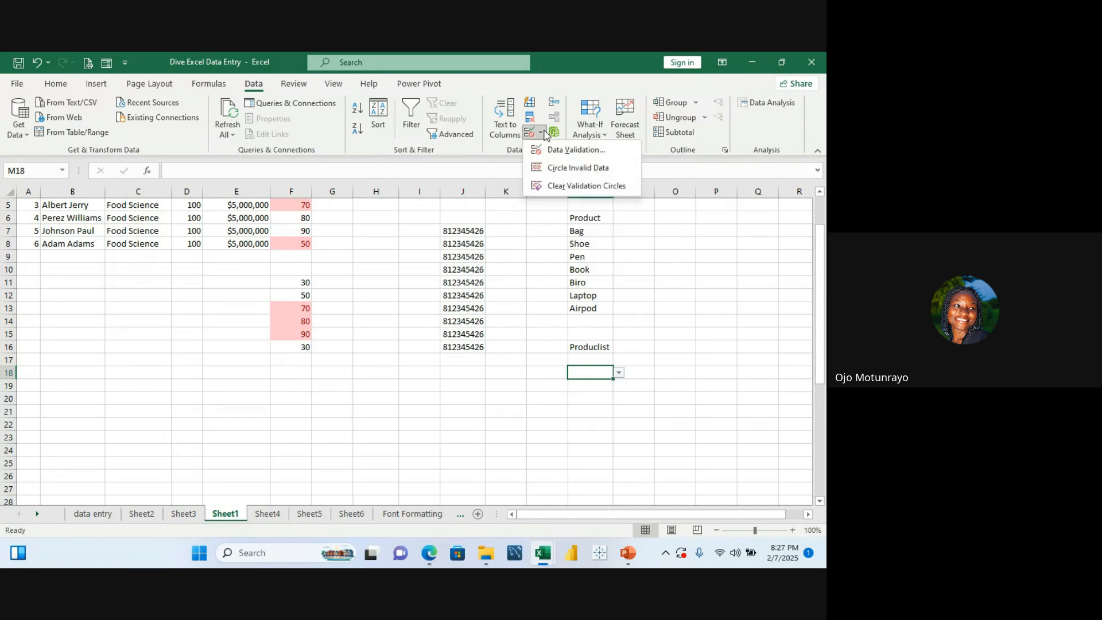
{"action": "left_click", "coordinate": [554, 187]}
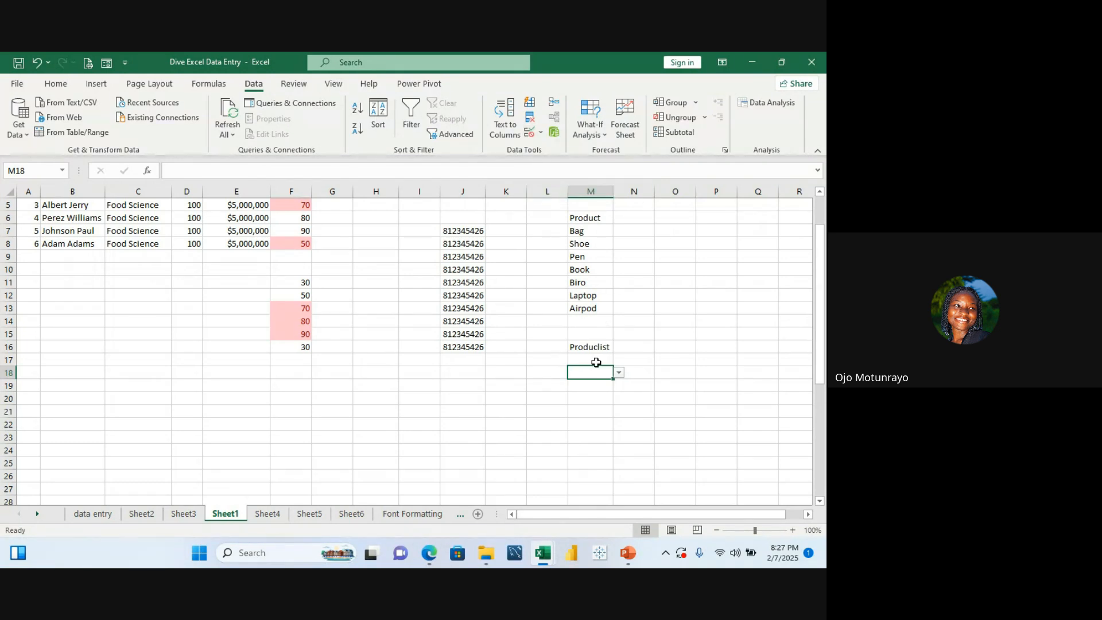
{"action": "scroll", "coordinate": [595, 362], "scroll_direction": "down", "scroll_amount": 4}
{"action": "key", "text": "Down"}
{"action": "key", "text": "Down"}
{"action": "key", "text": "Down"}
{"action": "key", "text": "Down"}
{"action": "key", "text": "Down"}
{"action": "key", "text": "Down"}
{"action": "key", "text": "Down"}
{"action": "key", "text": "Down"}
{"action": "key", "text": "Down"}
{"action": "key", "text": "Up"}
{"action": "key", "text": "Up"}
{"action": "key", "text": "Up"}
{"action": "key", "text": "Up"}
{"action": "key", "text": "Up"}
{"action": "key", "text": "Up"}
{"action": "key", "text": "Up"}
{"action": "key", "text": "Up"}
{"action": "key", "text": "Up"}
{"action": "key", "text": "Up"}
{"action": "key", "text": "Up"}
{"action": "key", "text": "Up"}
{"action": "key", "text": "Up"}
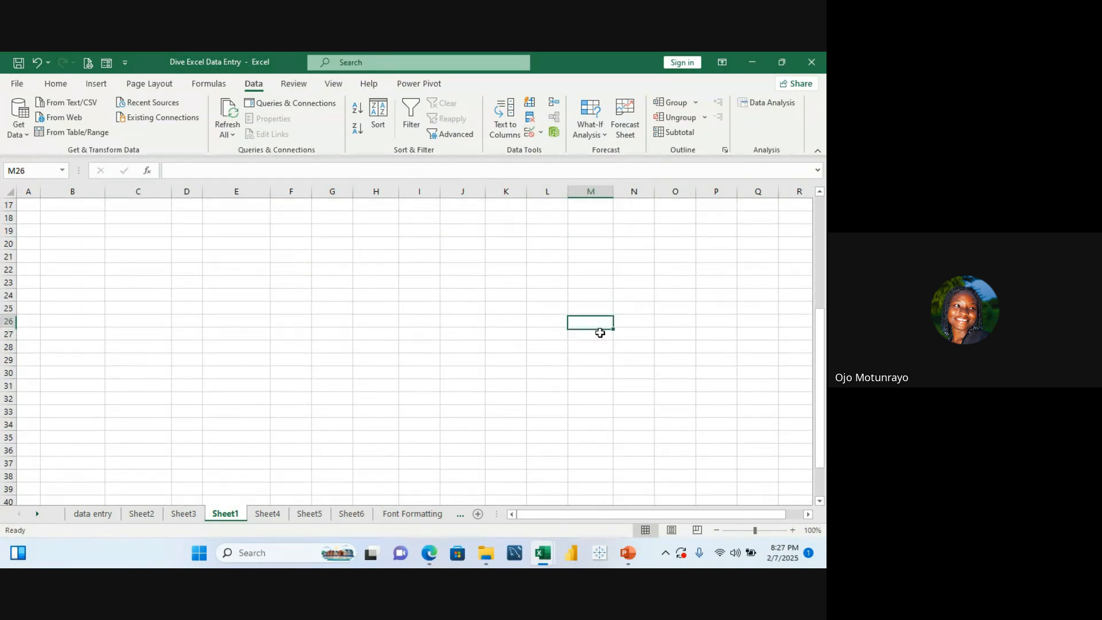
{"action": "key", "text": "Up"}
{"action": "key", "text": "Up"}
{"action": "key", "text": "Up"}
{"action": "key", "text": "Up"}
{"action": "key", "text": "Up"}
{"action": "key", "text": "Up"}
{"action": "key", "text": "Up"}
{"action": "key", "text": "Up"}
{"action": "key", "text": "Up"}
{"action": "key", "text": "Up"}
{"action": "key", "text": "Up"}
{"action": "key", "text": "Up"}
{"action": "key", "text": "Up"}
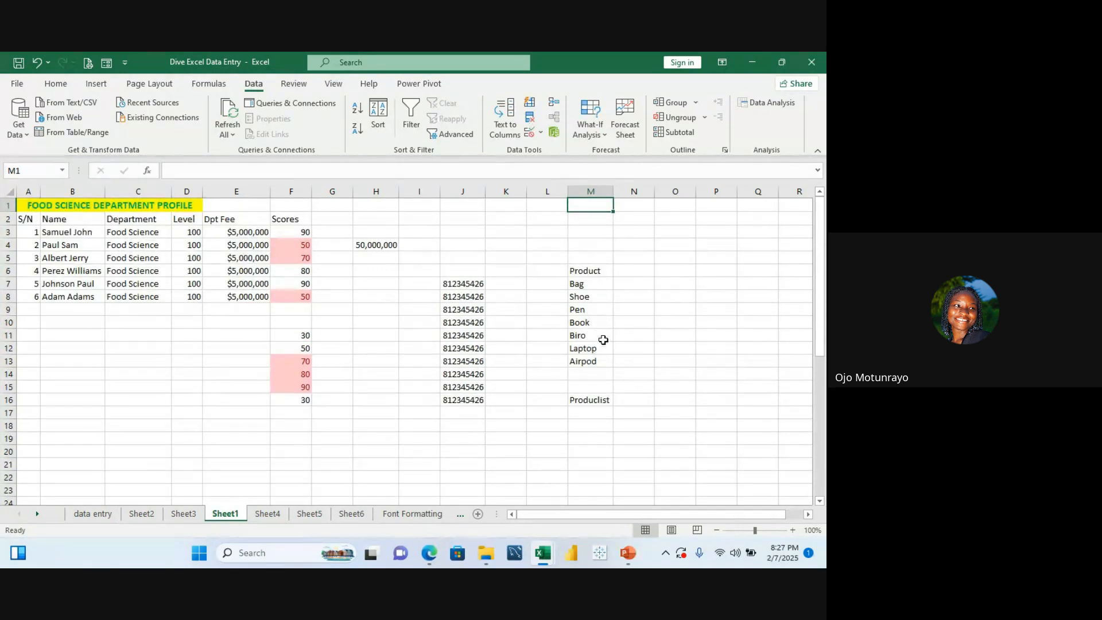
Step: Delete the label in M16
{"action": "left_click", "coordinate": [593, 403]}
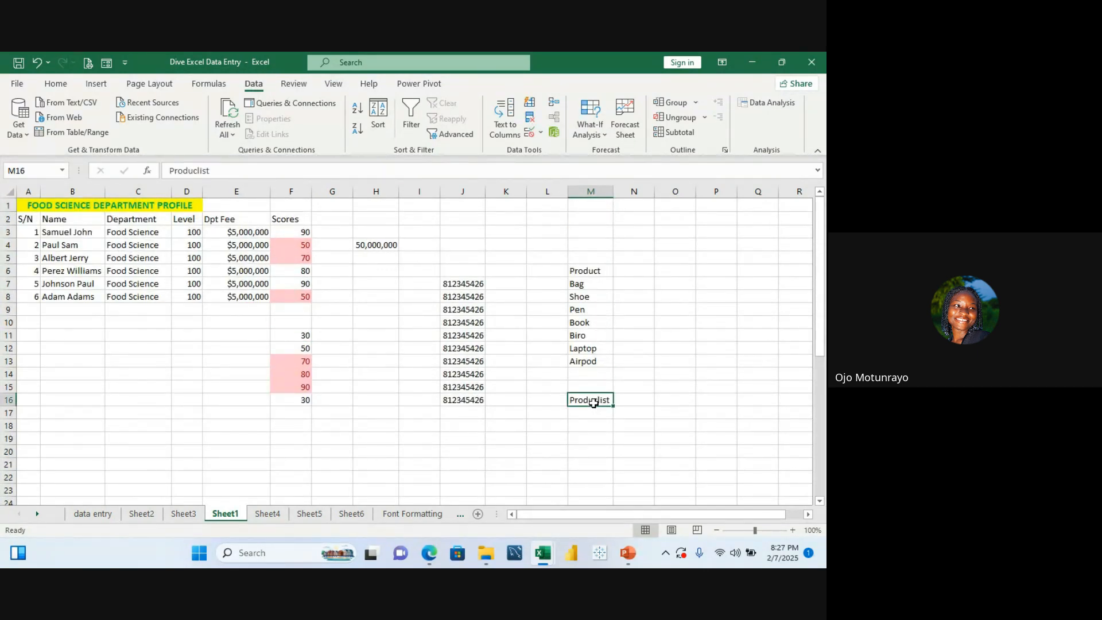
{"action": "key", "text": "Delete"}
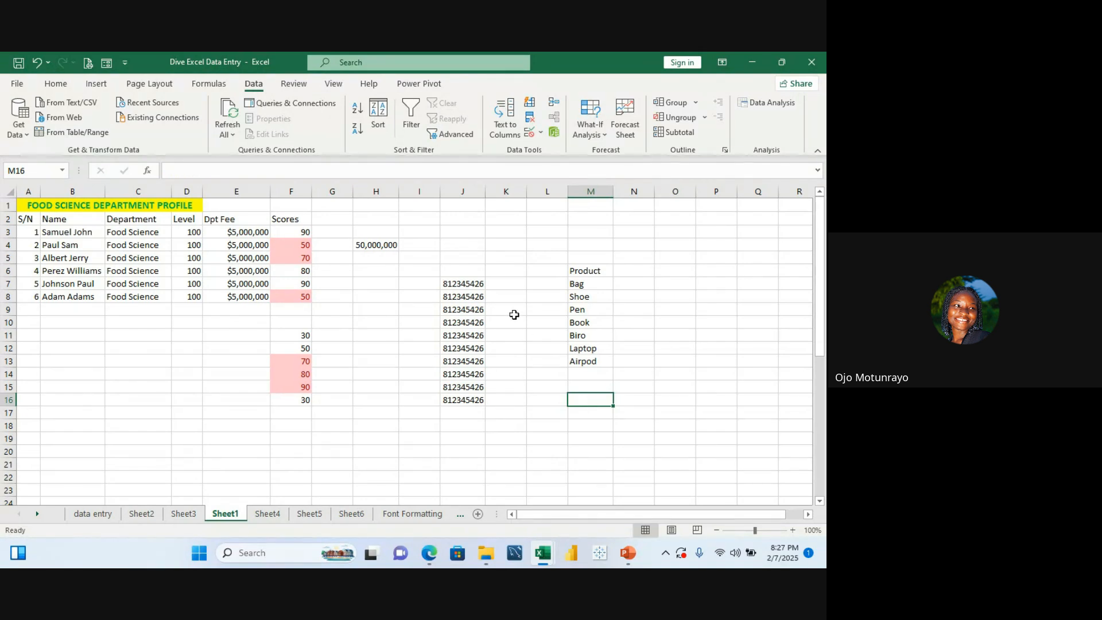
Step: Enter the formula =Productlist in J20 to spill the named product list
{"action": "key", "text": "Up"}
{"action": "key", "text": "Up"}
{"action": "key", "text": "Up"}
{"action": "key", "text": "Up"}
{"action": "key", "text": "Up"}
{"action": "key", "text": "Up"}
{"action": "key", "text": "Up"}
{"action": "key", "text": "Up"}
{"action": "key", "text": "Up"}
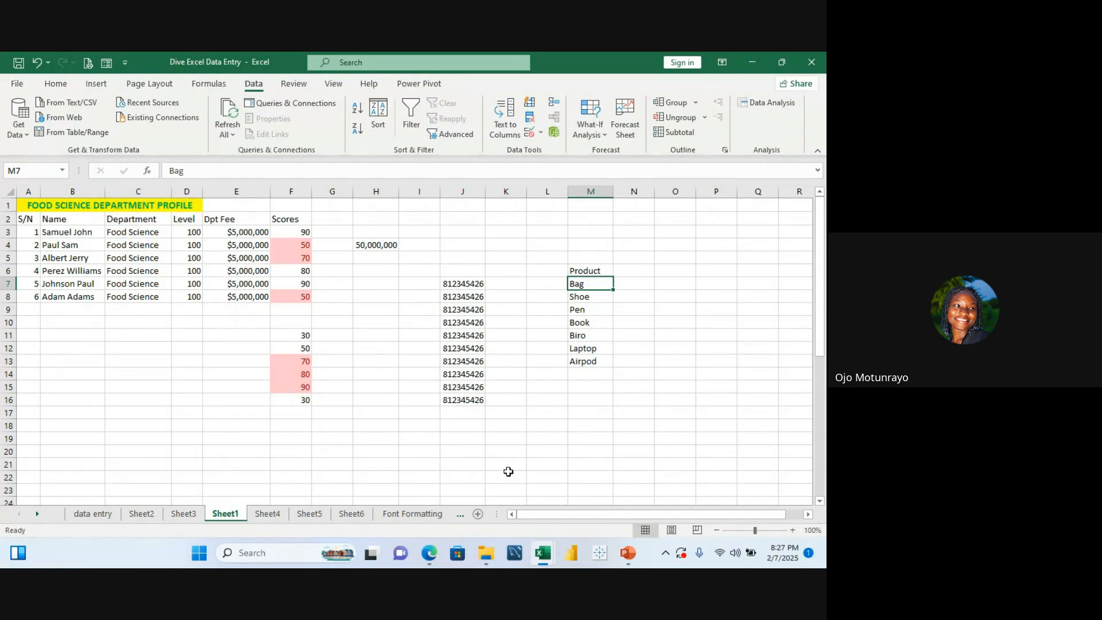
{"action": "left_click", "coordinate": [442, 456]}
{"action": "type", "text": "="}
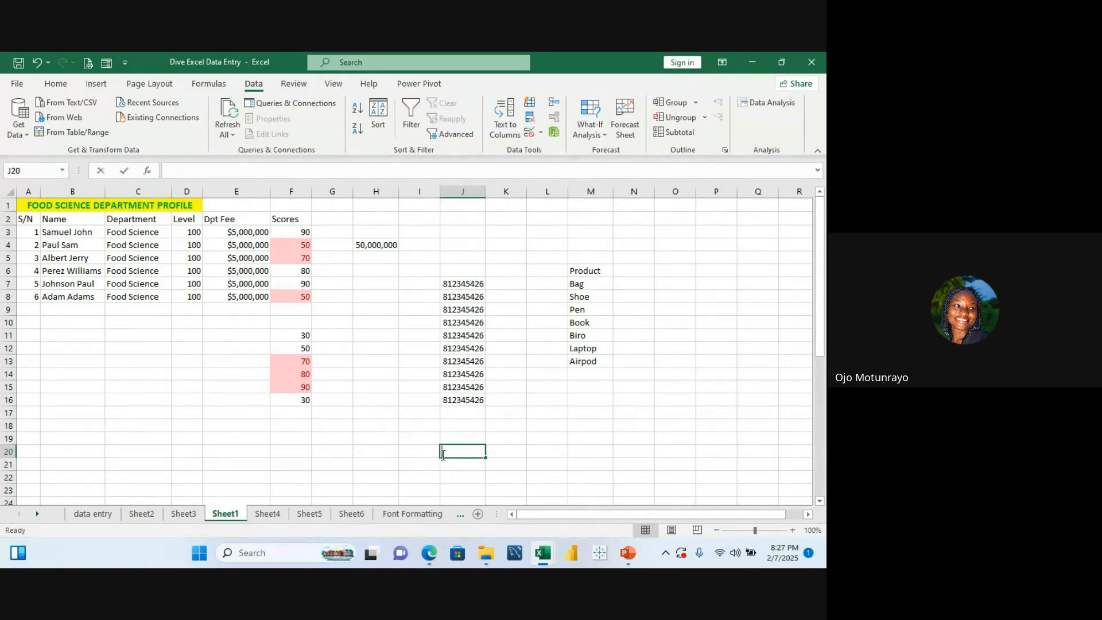
{"action": "type", "text": "Pr"}
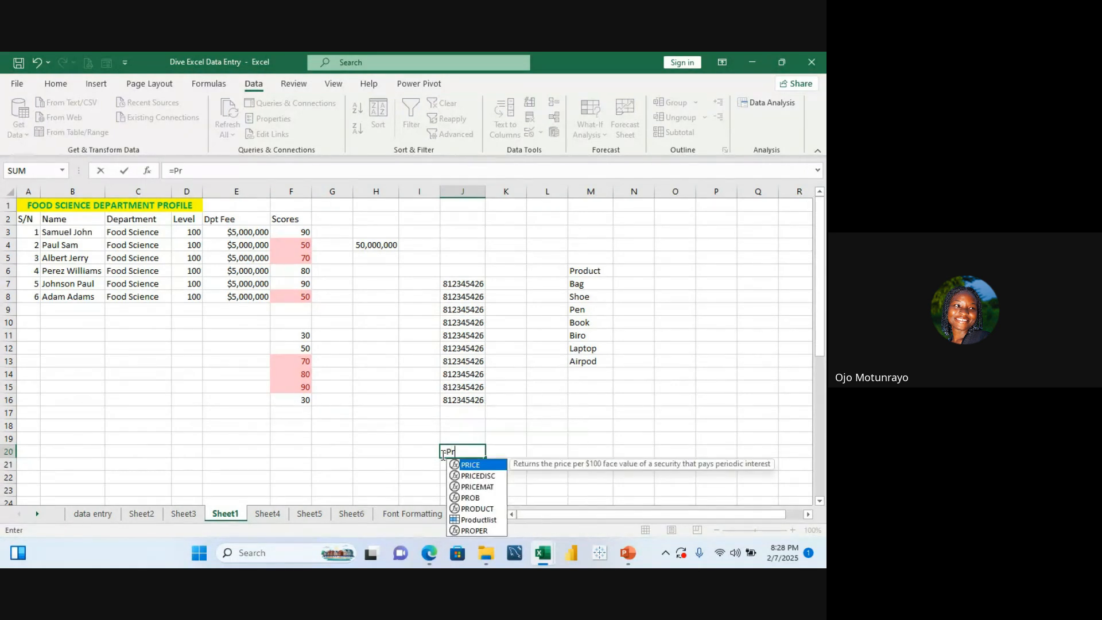
{"action": "left_click", "coordinate": [471, 514]}
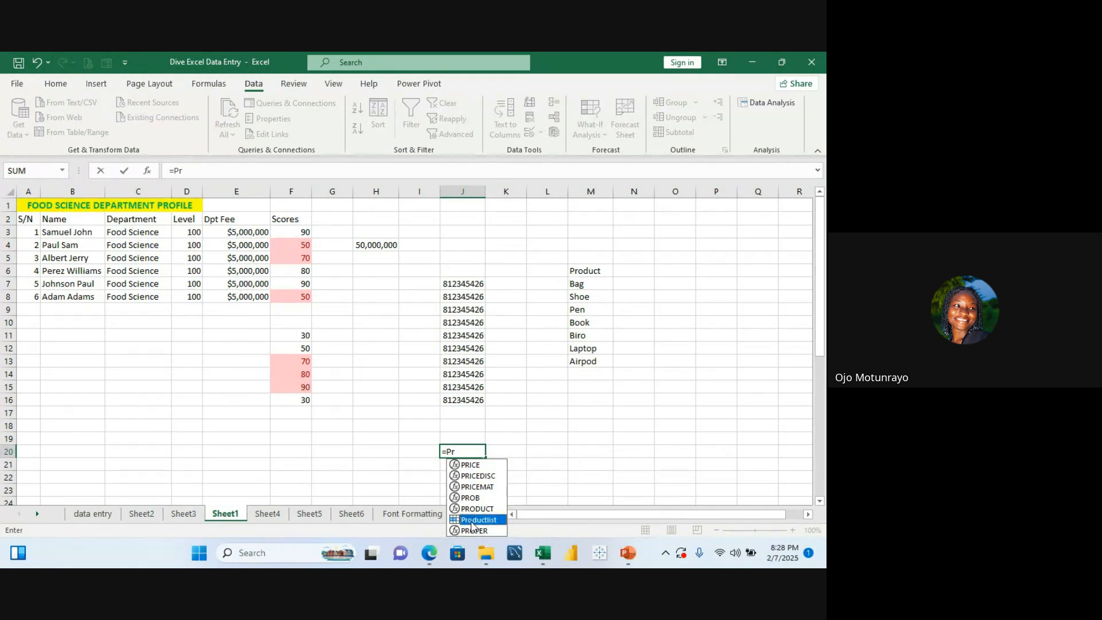
{"action": "double_click", "coordinate": [471, 521]}
{"action": "key", "text": "Return"}
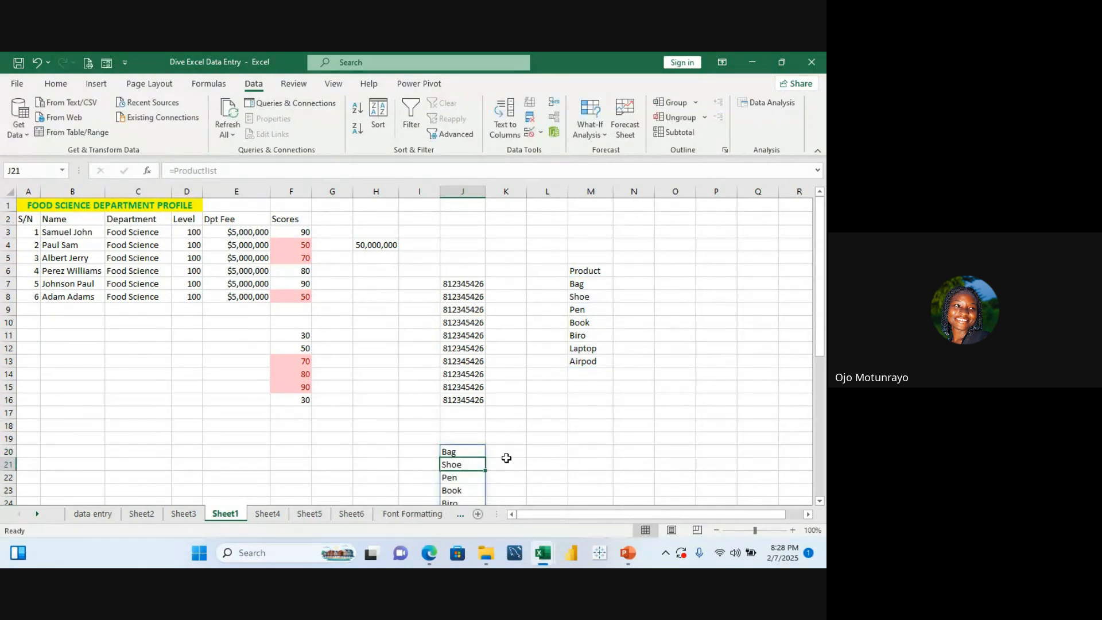
{"action": "left_click", "coordinate": [534, 473]}
{"action": "key", "text": "Down"}
{"action": "key", "text": "Down"}
{"action": "key", "text": "Down"}
{"action": "key", "text": "Down"}
{"action": "key", "text": "Down"}
{"action": "key", "text": "Down"}
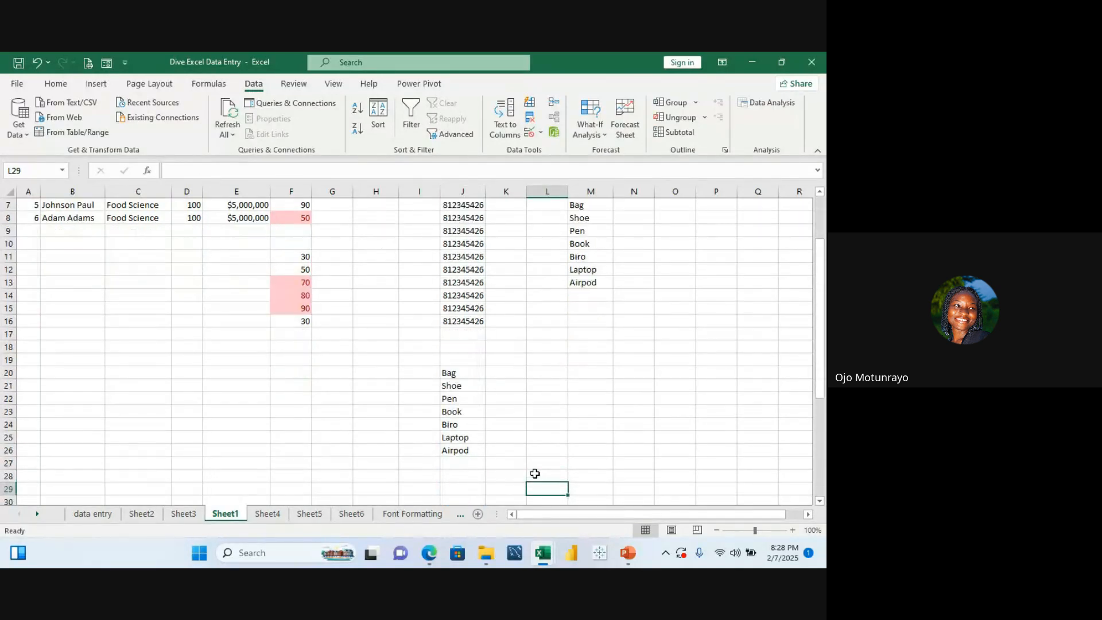
{"action": "left_click", "coordinate": [459, 371]}
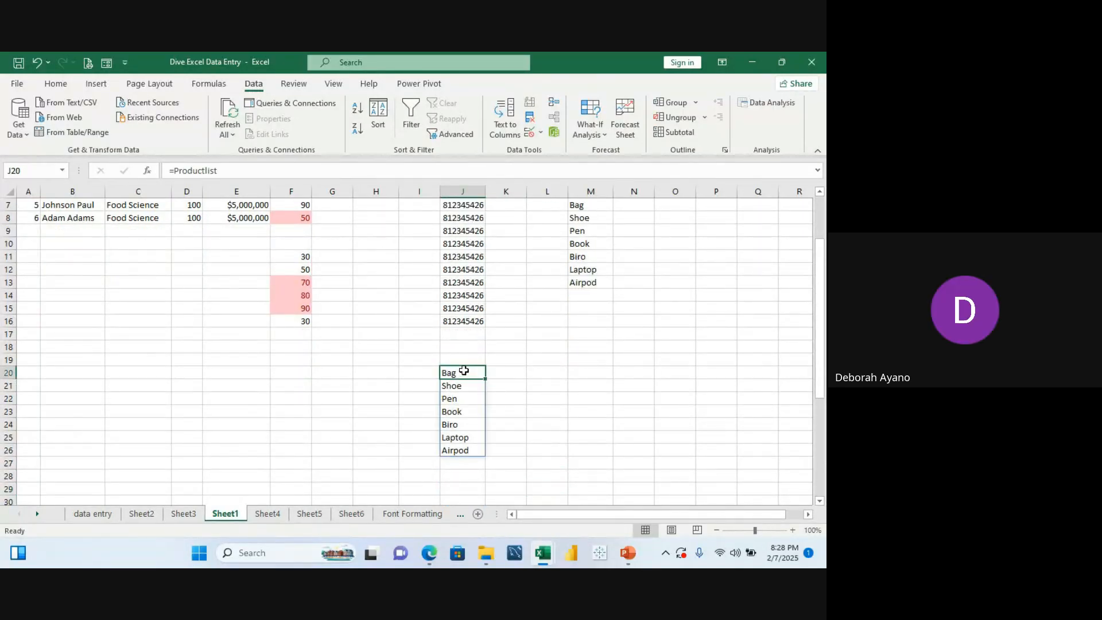
Step: Enter the heading Productlist in J19
{"action": "left_click", "coordinate": [458, 359]}
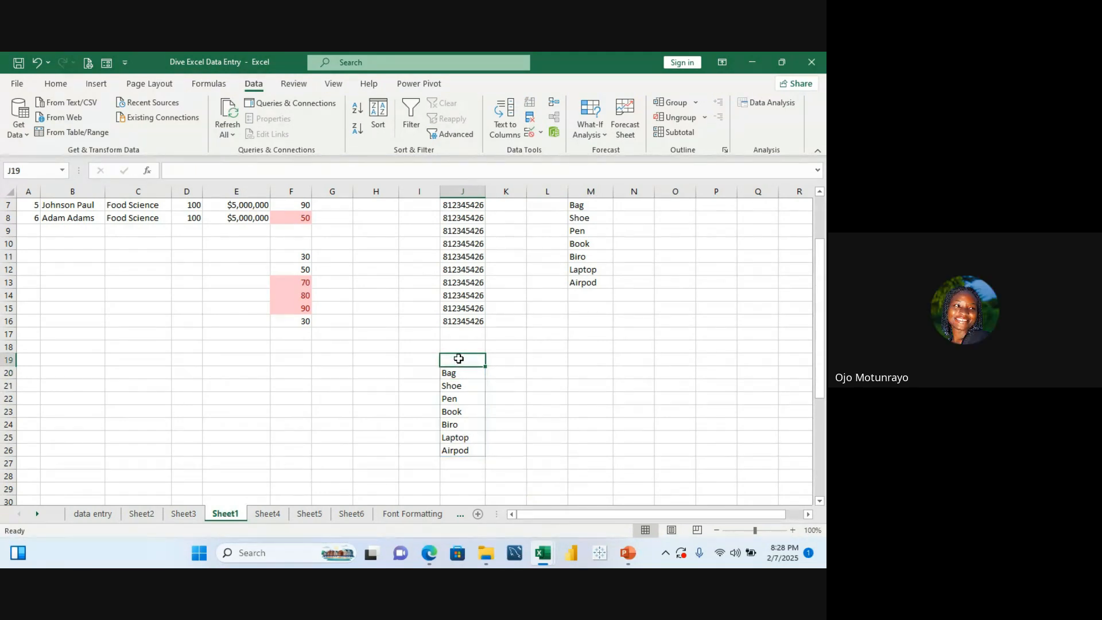
{"action": "type", "text": "Pro"}
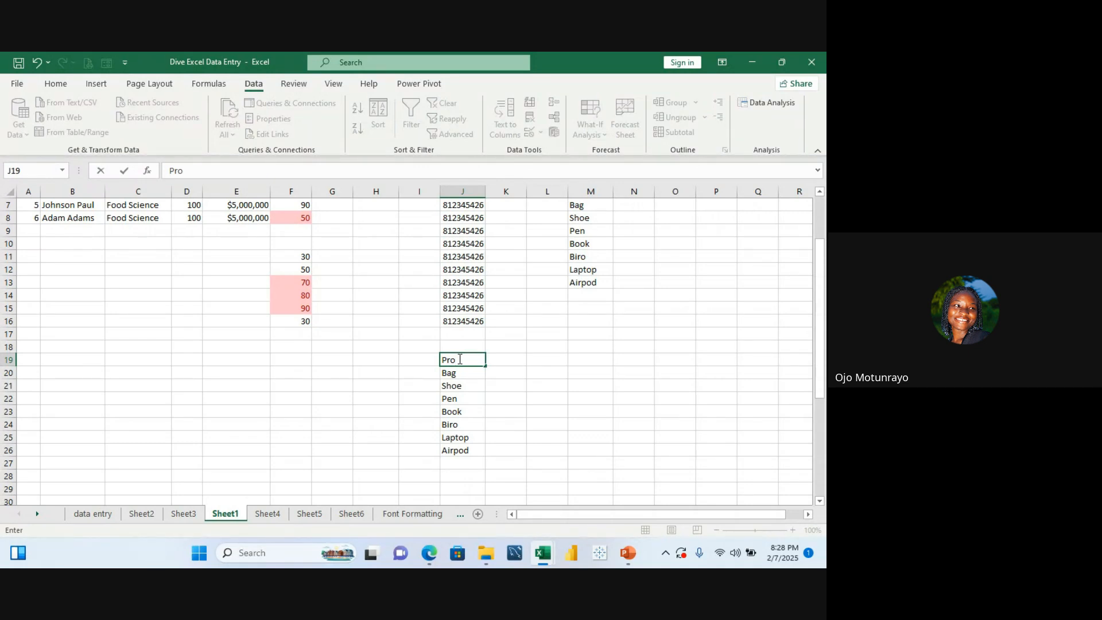
{"action": "type", "text": "ductlist"}
{"action": "key", "text": "Return"}
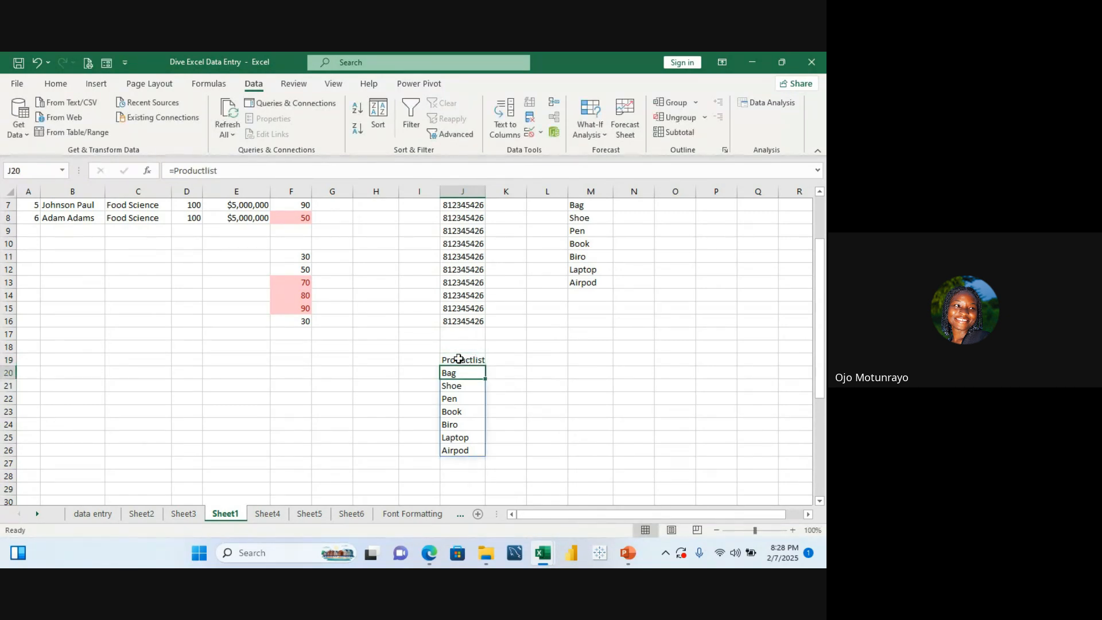
{"action": "left_click", "coordinate": [549, 346]}
{"action": "scroll", "coordinate": [487, 284], "scroll_direction": "up", "scroll_amount": 1}
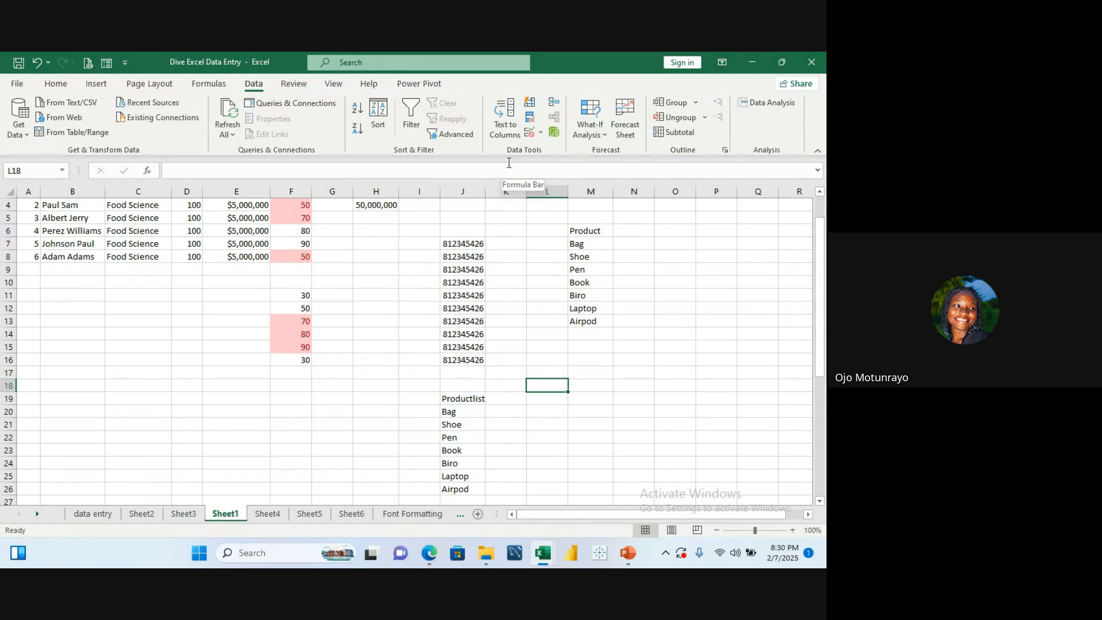
Step: Open the data validation settings for J20 and close them without changes
{"action": "left_click", "coordinate": [455, 409]}
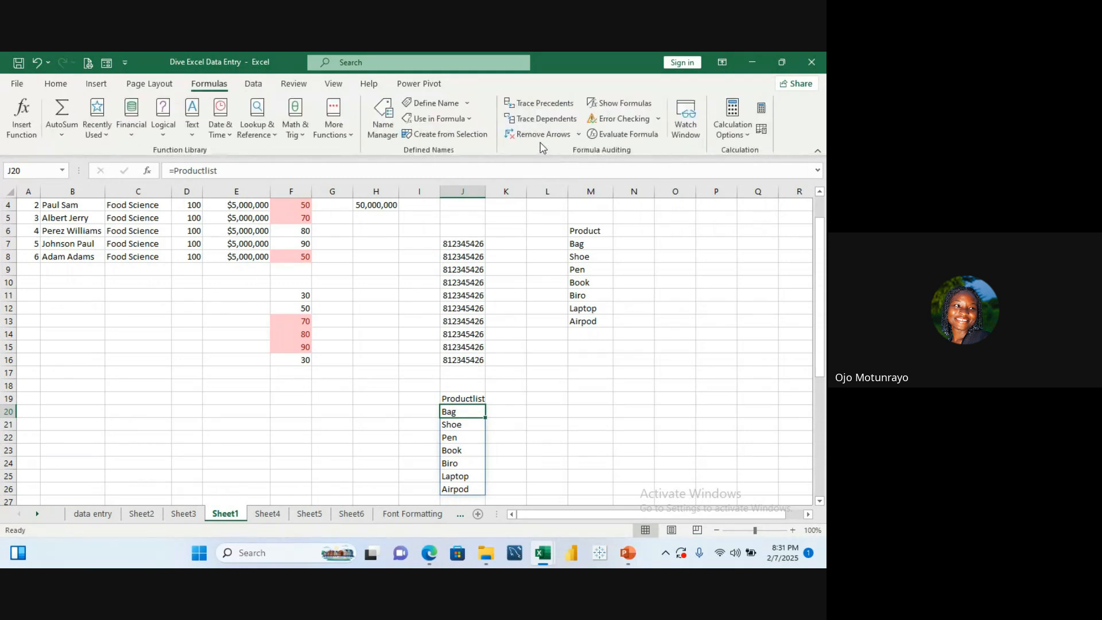
{"action": "left_click", "coordinate": [149, 84]}
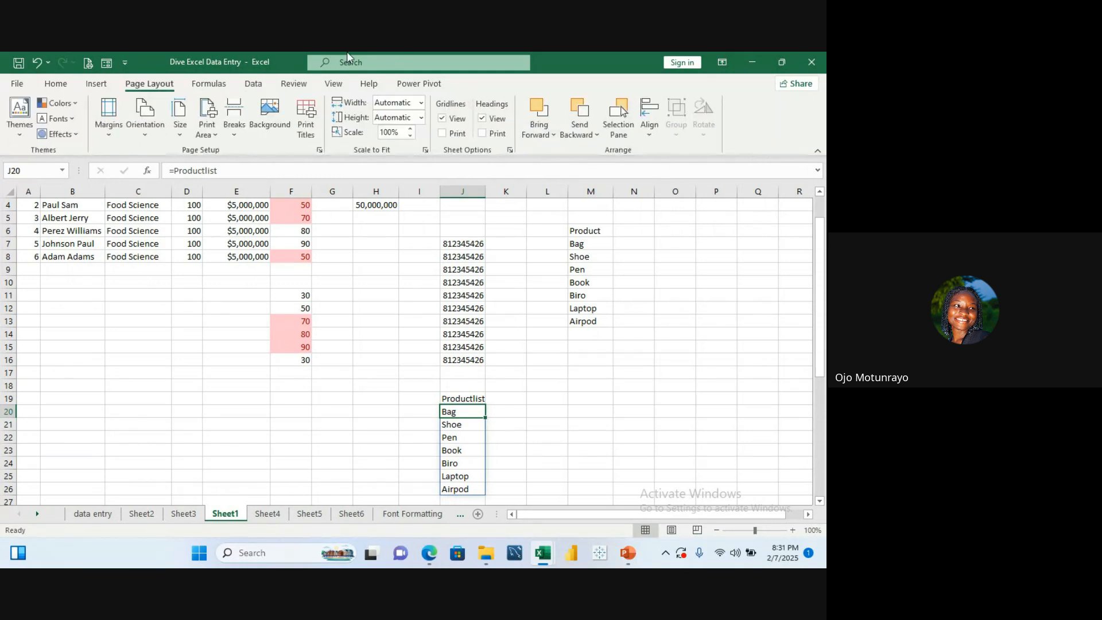
{"action": "left_click", "coordinate": [253, 83]}
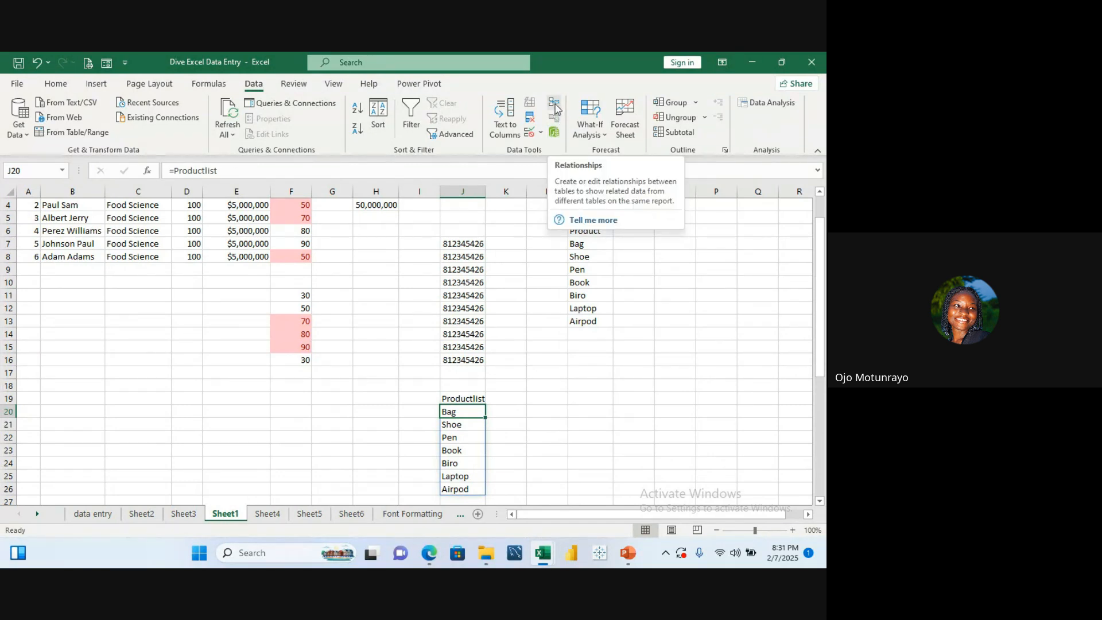
{"action": "left_click", "coordinate": [541, 133]}
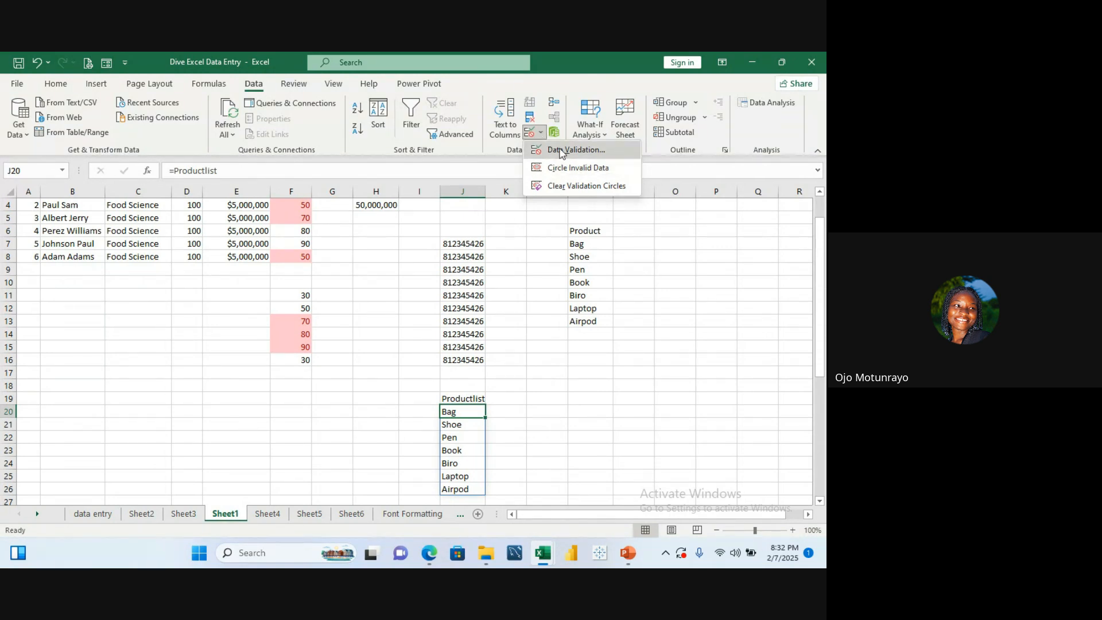
{"action": "left_click", "coordinate": [562, 150]}
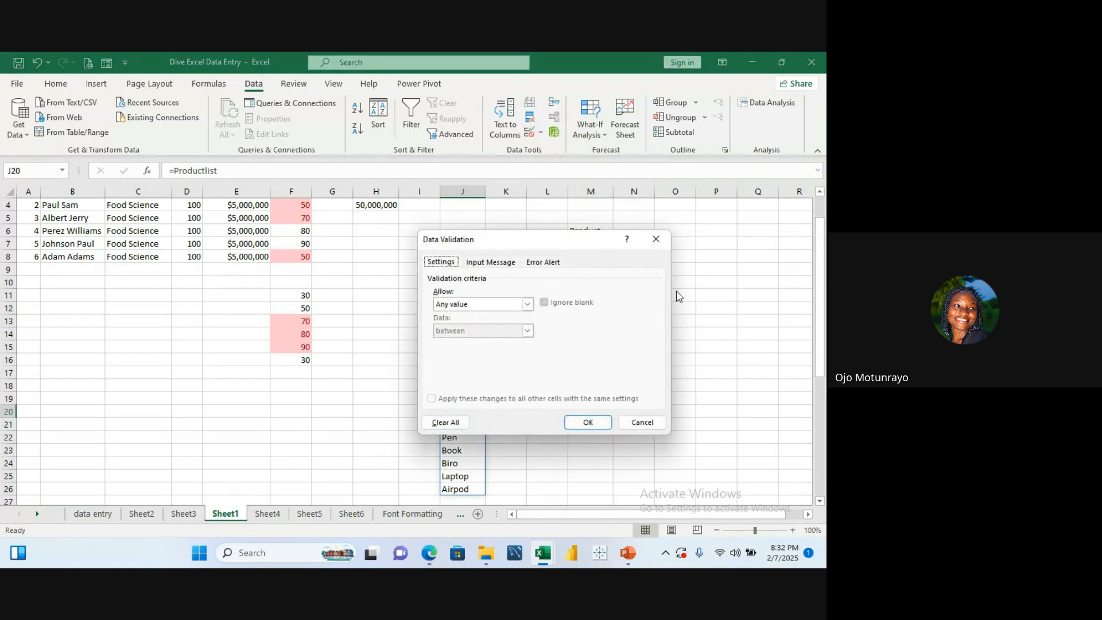
{"action": "left_click", "coordinate": [664, 240]}
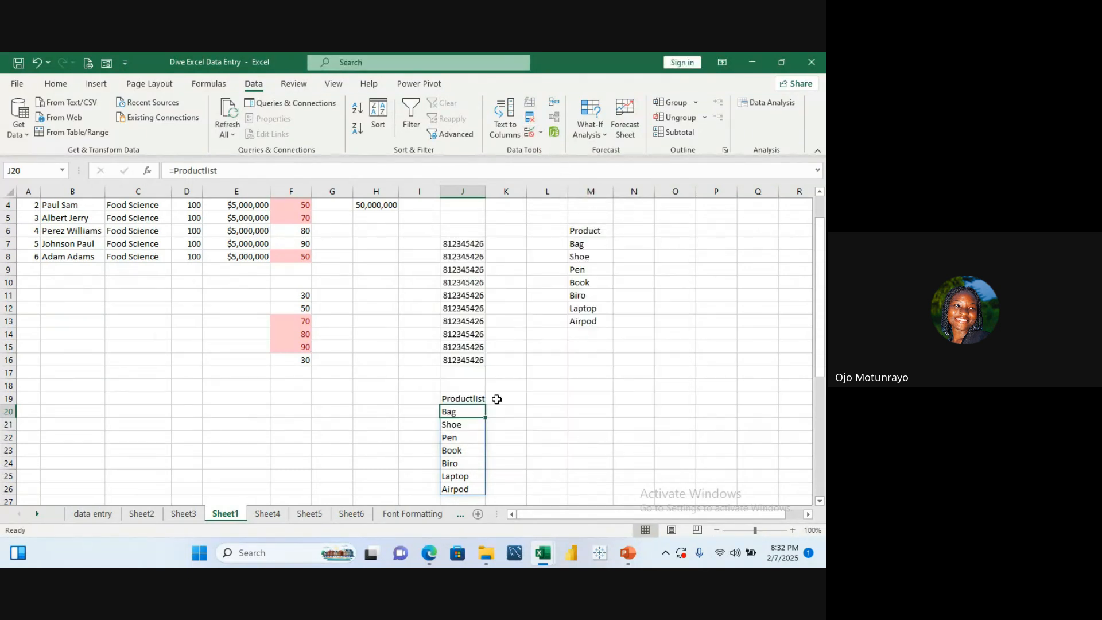
Step: Apply a List data validation to J20:J26 using Productlist as the source
{"action": "left_click_drag", "start_coordinate": [463, 411], "coordinate": [462, 464]}
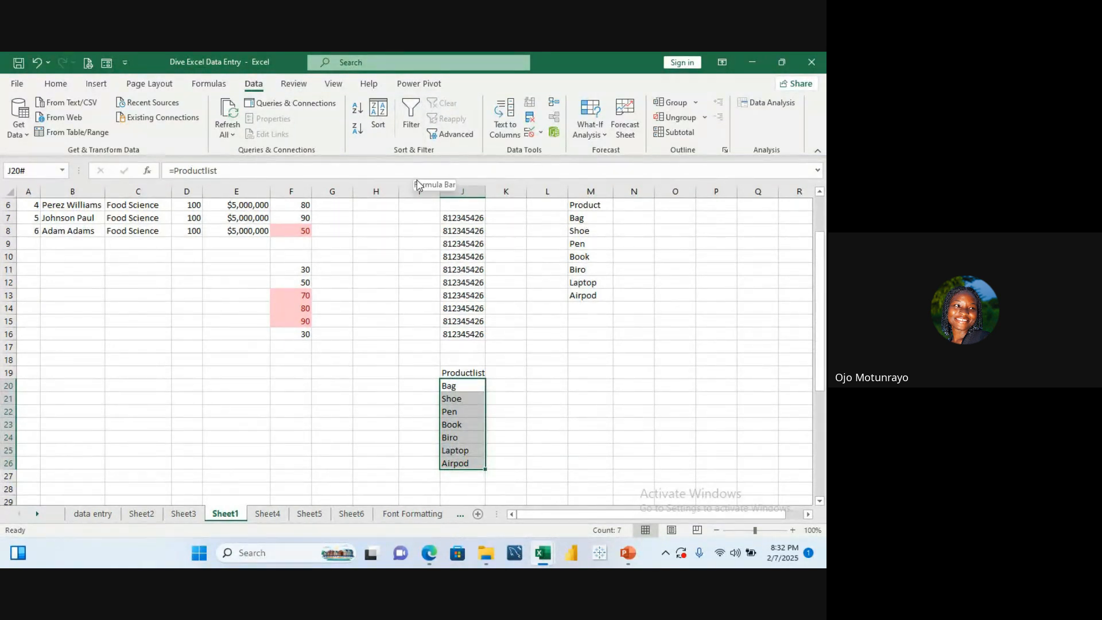
{"action": "left_click", "coordinate": [541, 134]}
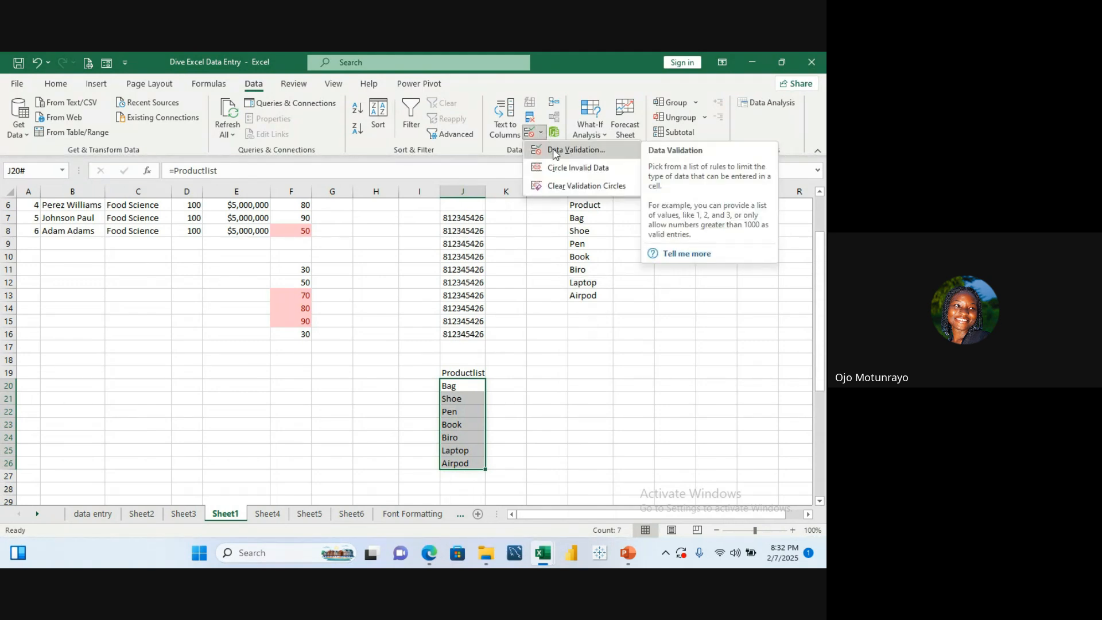
{"action": "left_click", "coordinate": [555, 152]}
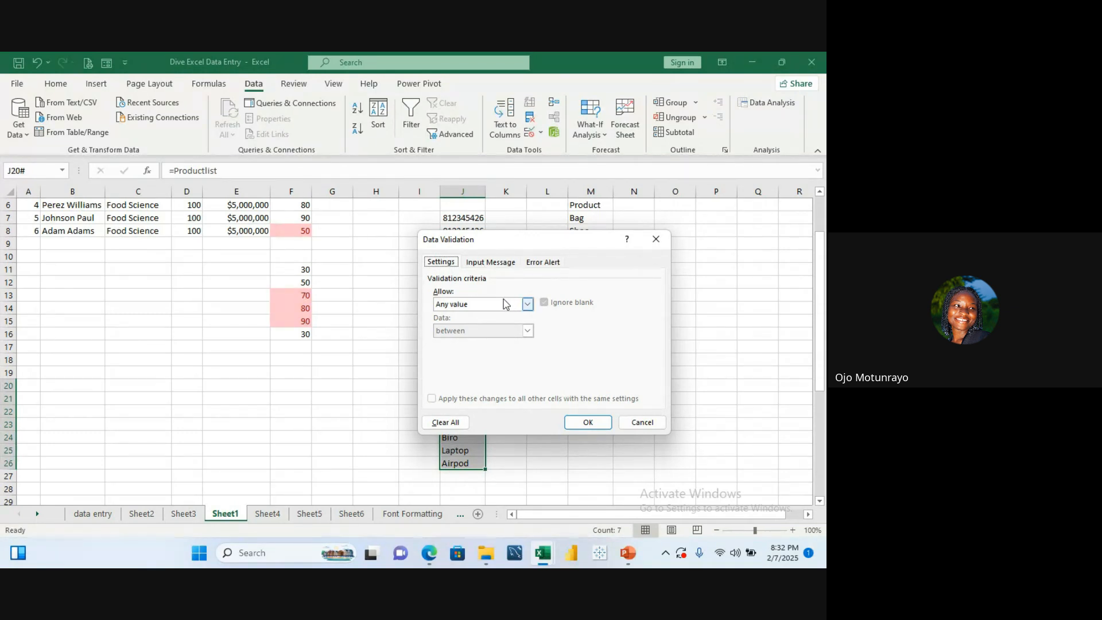
{"action": "left_click", "coordinate": [527, 304]}
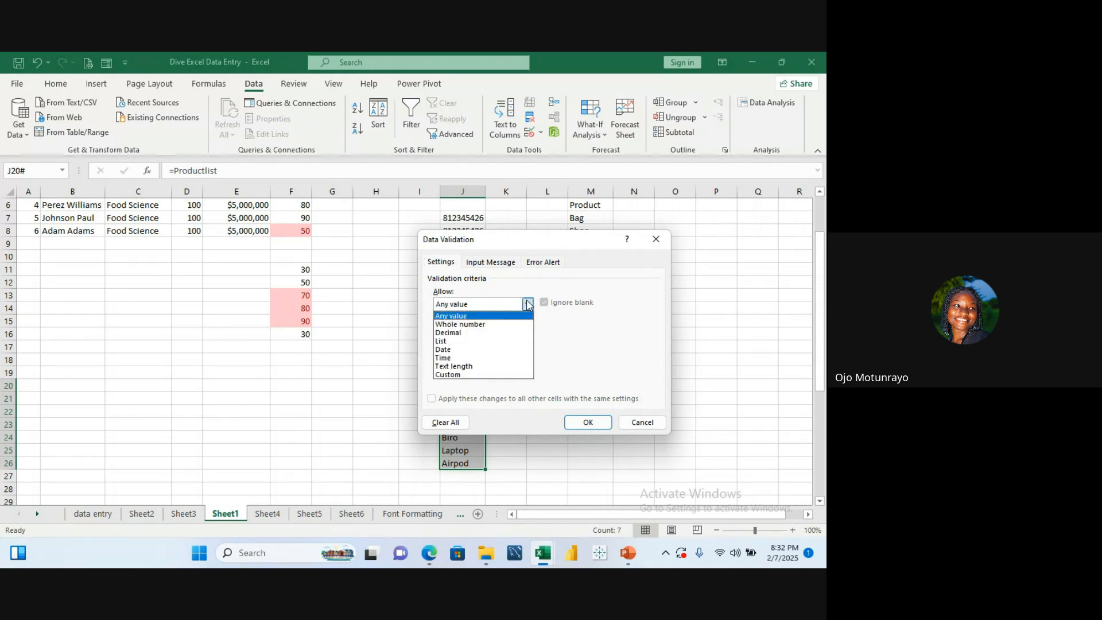
{"action": "left_click", "coordinate": [468, 349]}
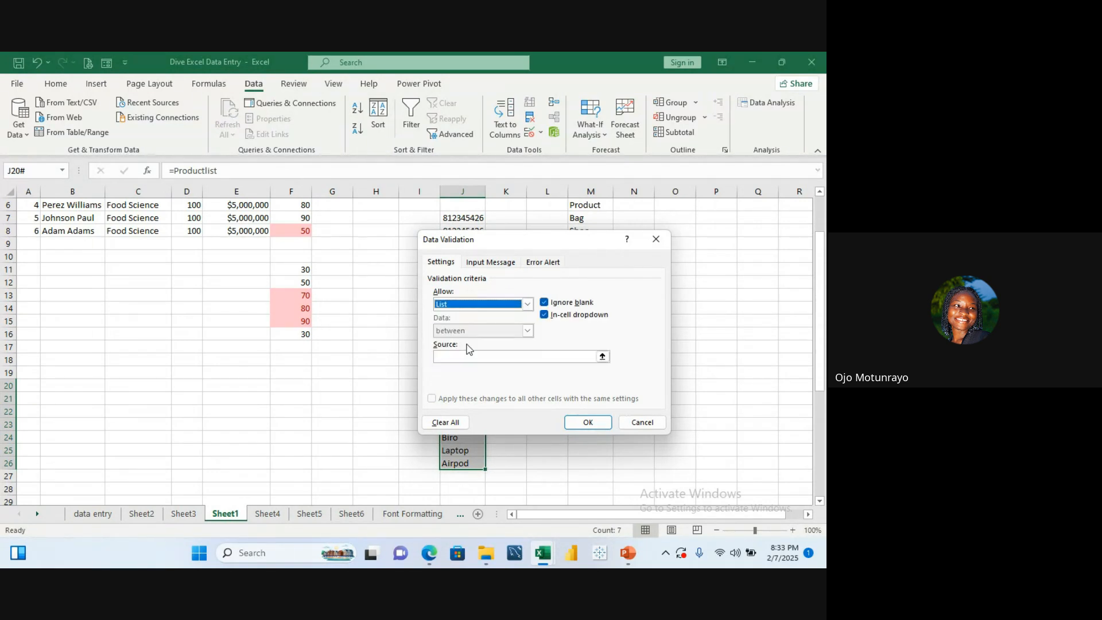
{"action": "left_click", "coordinate": [589, 356]}
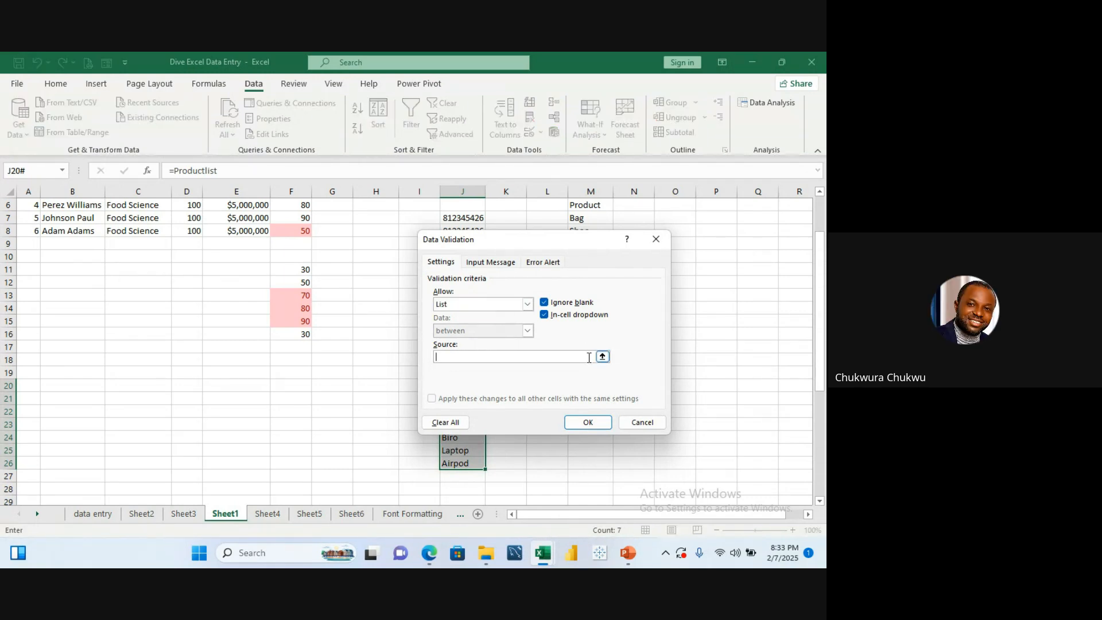
{"action": "type", "text": "Pr"}
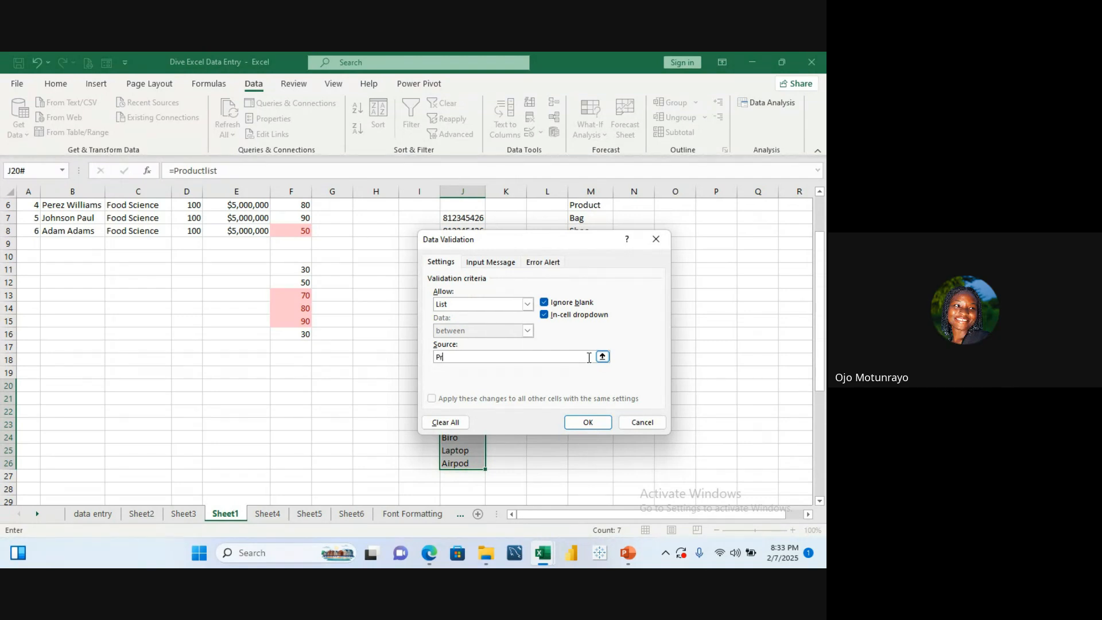
{"action": "type", "text": "oductlist"}
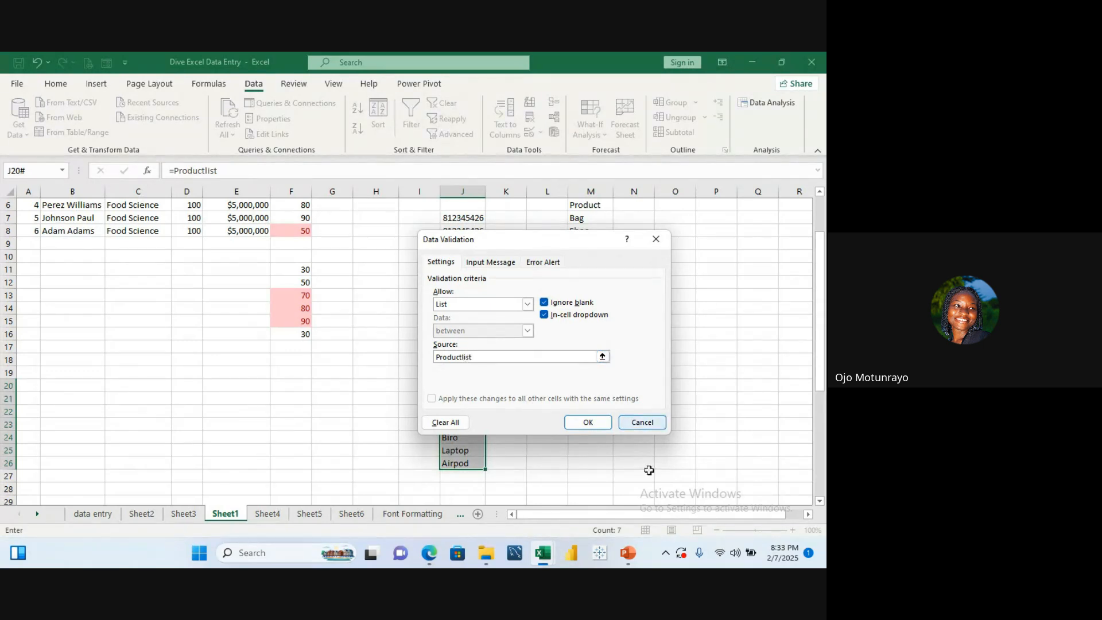
{"action": "left_click", "coordinate": [589, 423]}
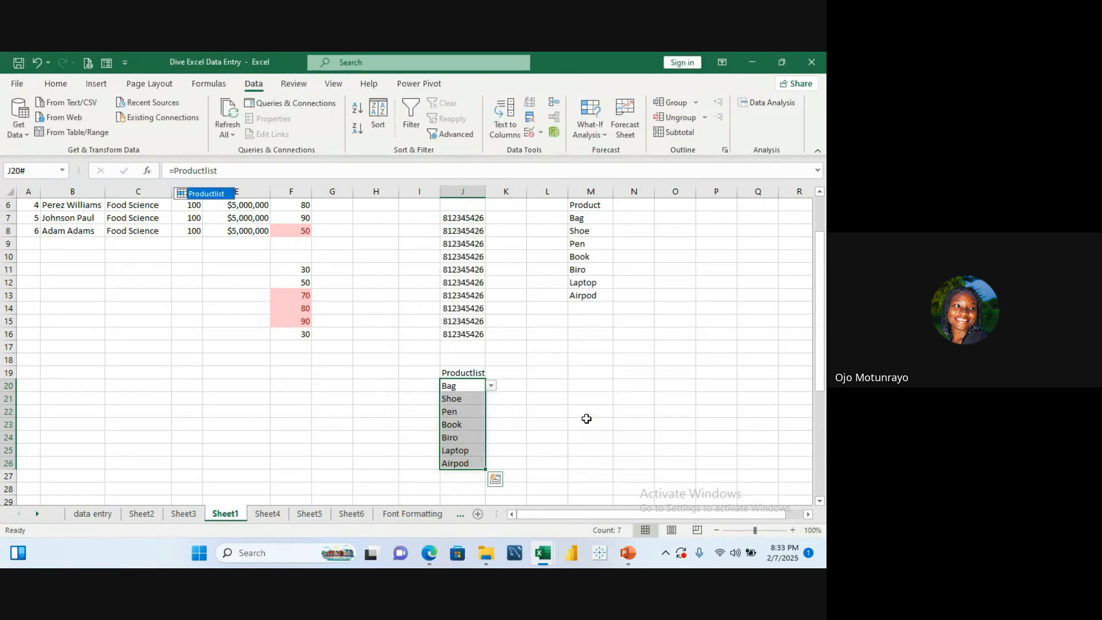
Step: Open the drop-down lists in J20 to J24 to check the available product choices
{"action": "left_click", "coordinate": [475, 374]}
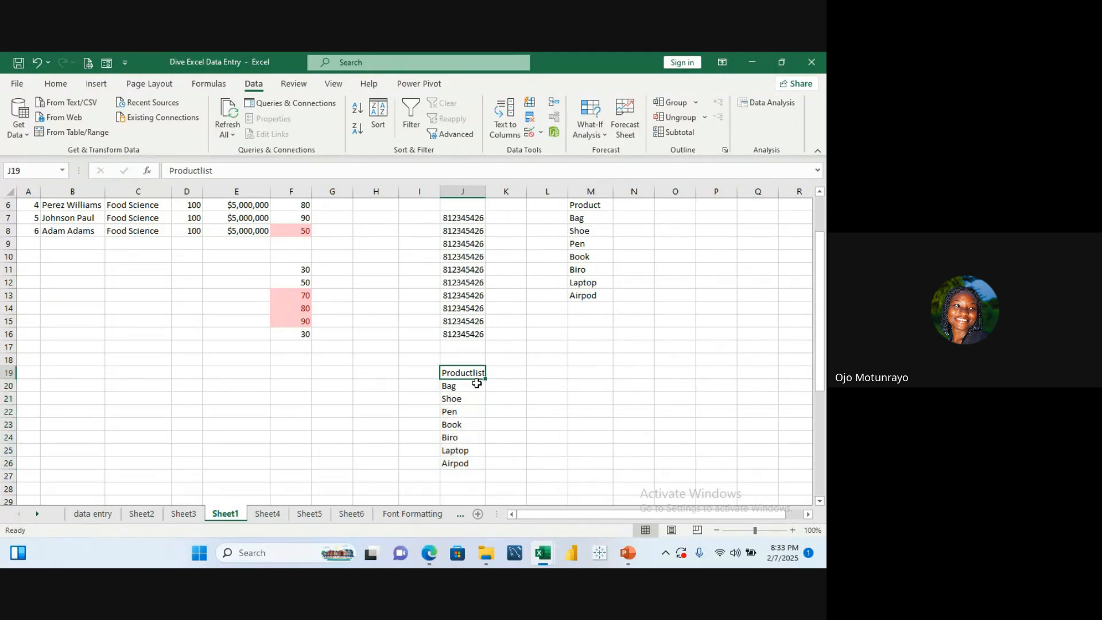
{"action": "left_click", "coordinate": [480, 385]}
{"action": "left_click", "coordinate": [491, 387]}
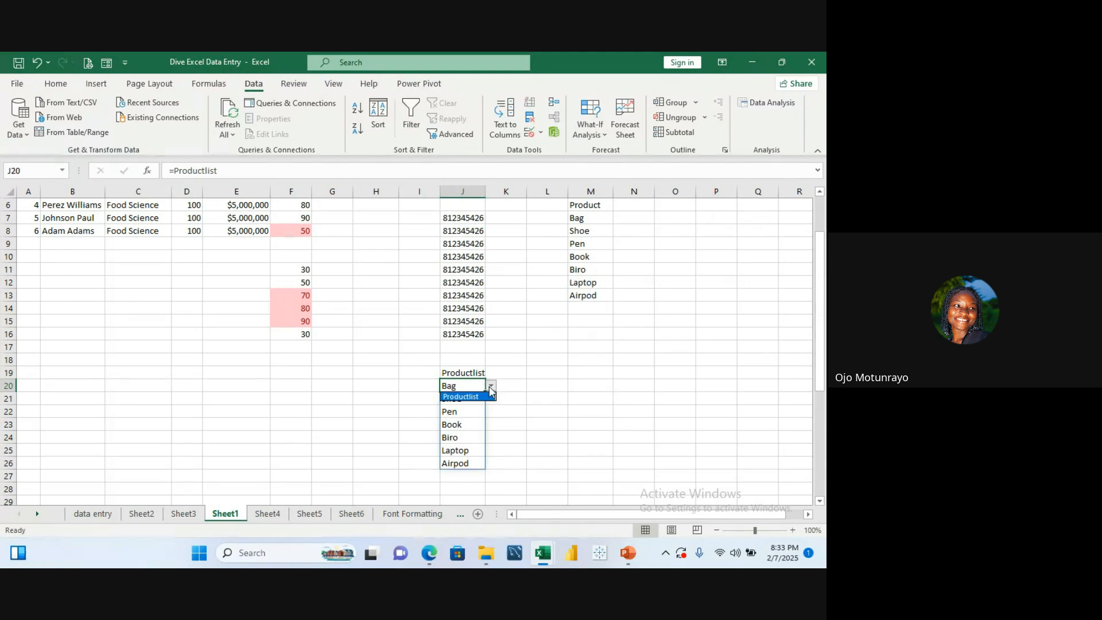
{"action": "left_click", "coordinate": [491, 386]}
{"action": "left_click", "coordinate": [491, 387]}
{"action": "left_click", "coordinate": [490, 395]}
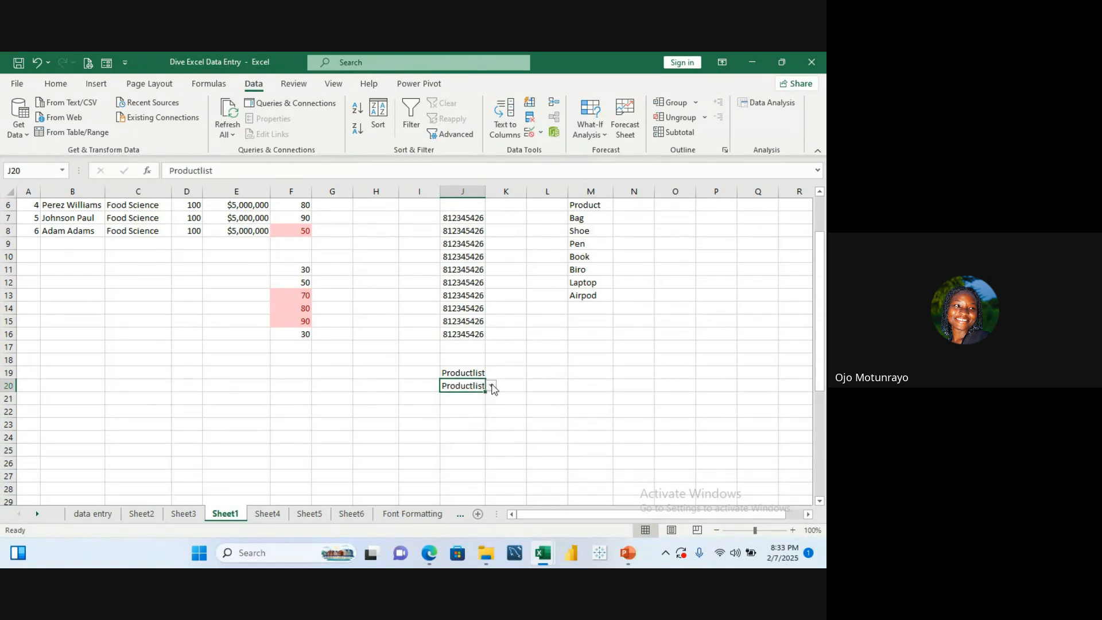
{"action": "left_click", "coordinate": [492, 387]}
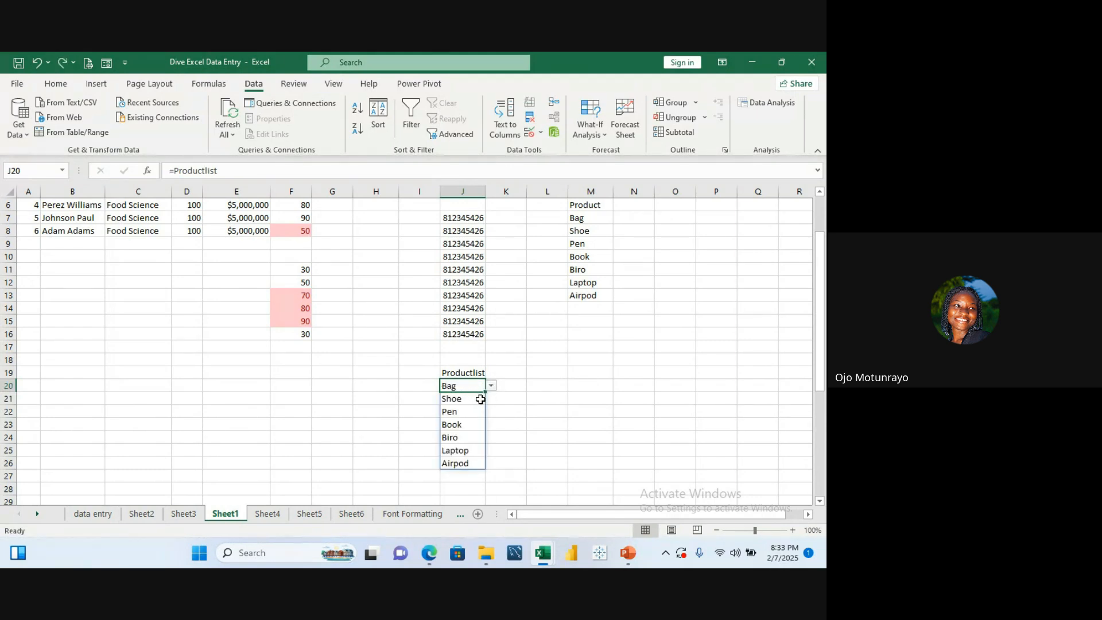
{"action": "left_click", "coordinate": [480, 399]}
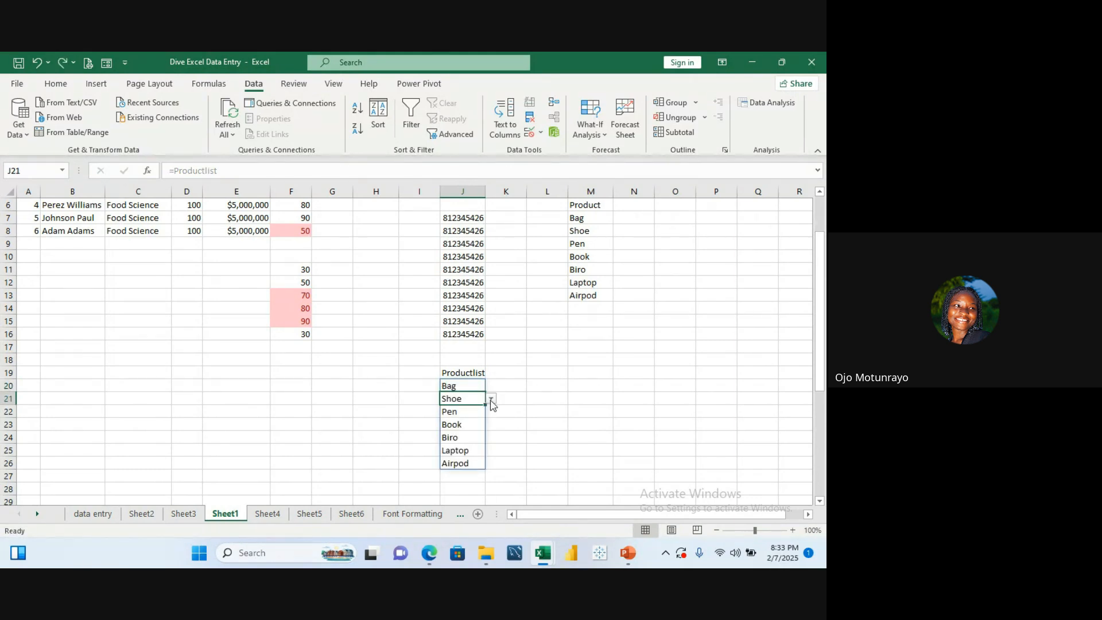
{"action": "left_click", "coordinate": [472, 411]}
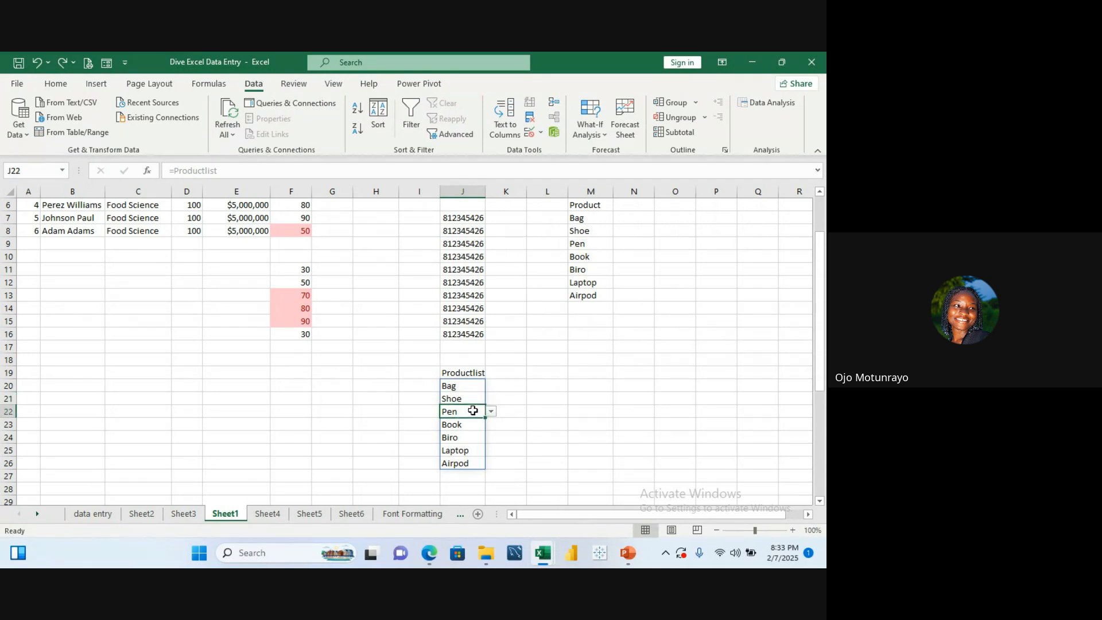
{"action": "left_click", "coordinate": [470, 428]}
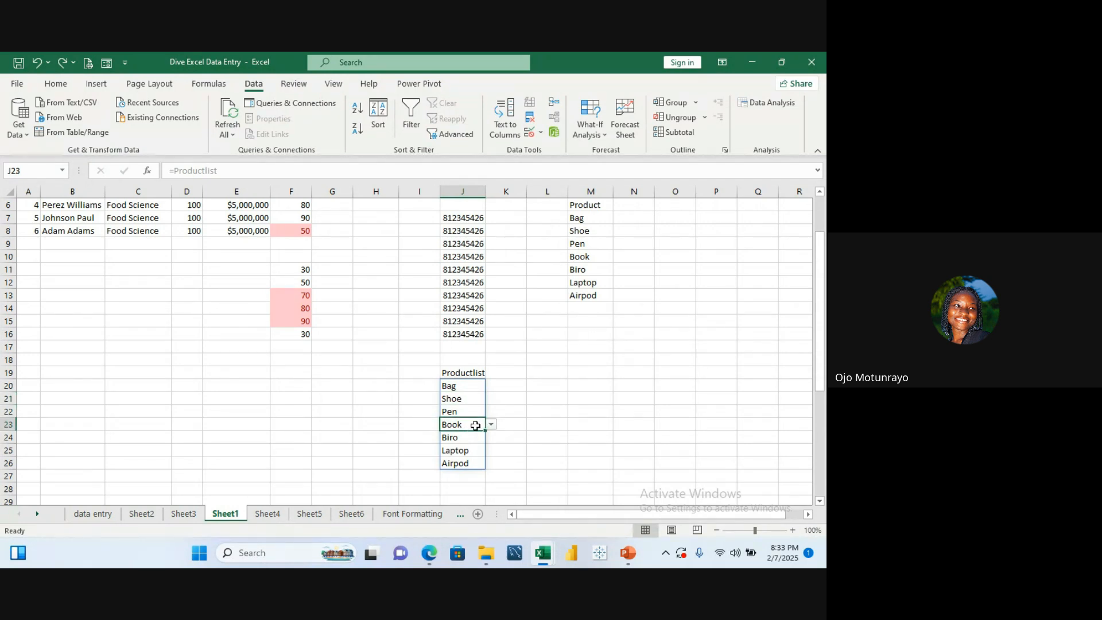
{"action": "left_click", "coordinate": [476, 389]}
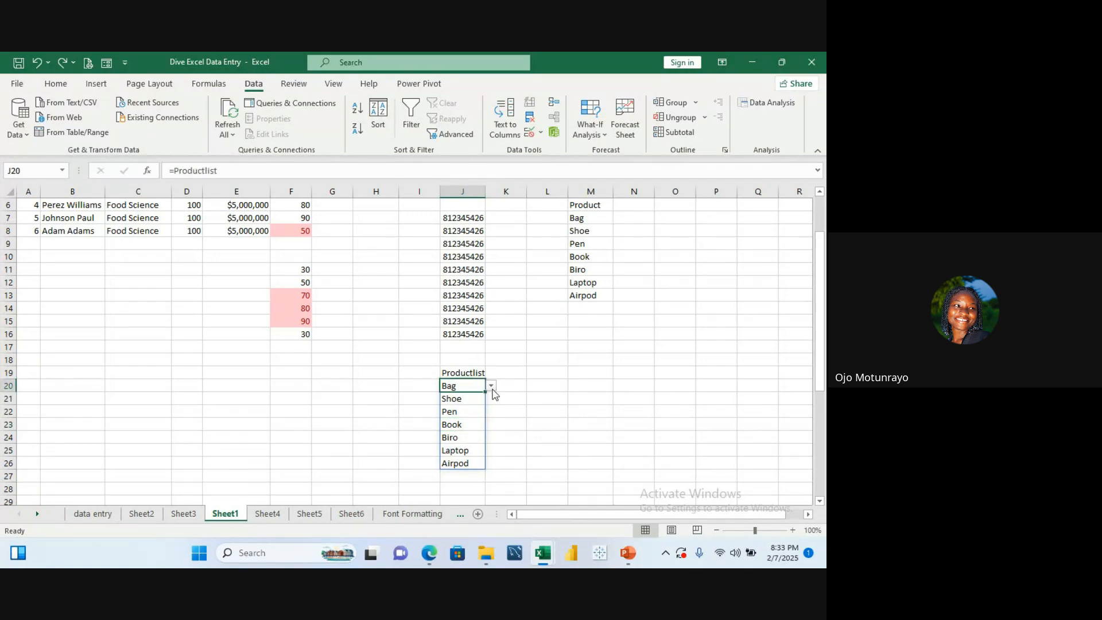
{"action": "left_click", "coordinate": [492, 387]}
{"action": "left_click", "coordinate": [480, 403]}
{"action": "left_click", "coordinate": [465, 442]}
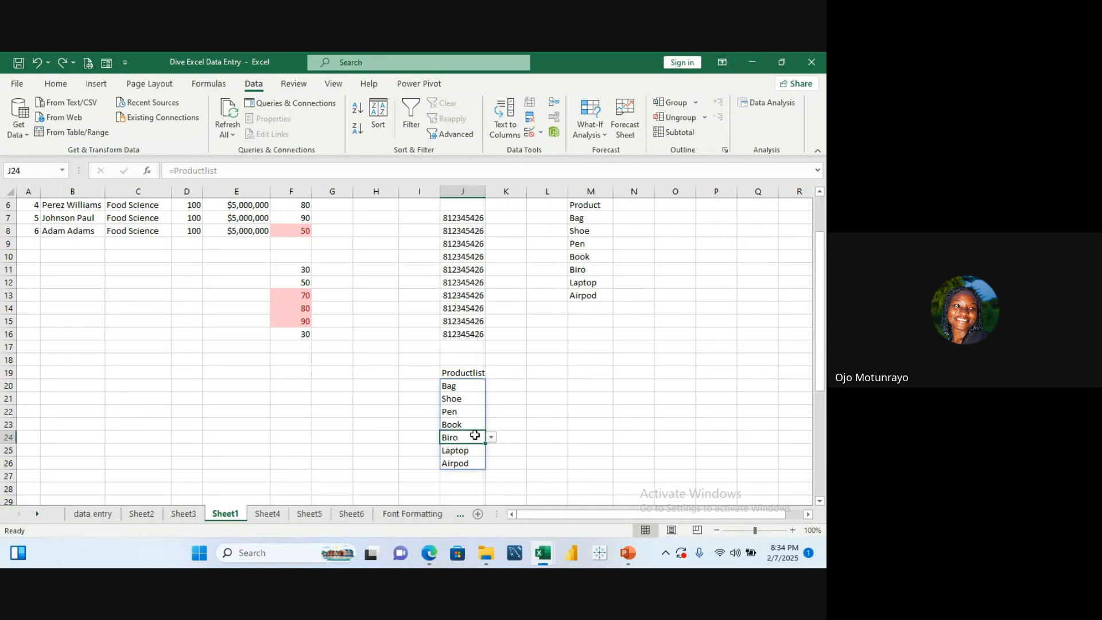
Step: Try to enter Cloth in J24 and cancel the entry
{"action": "type", "text": "Cloth"}
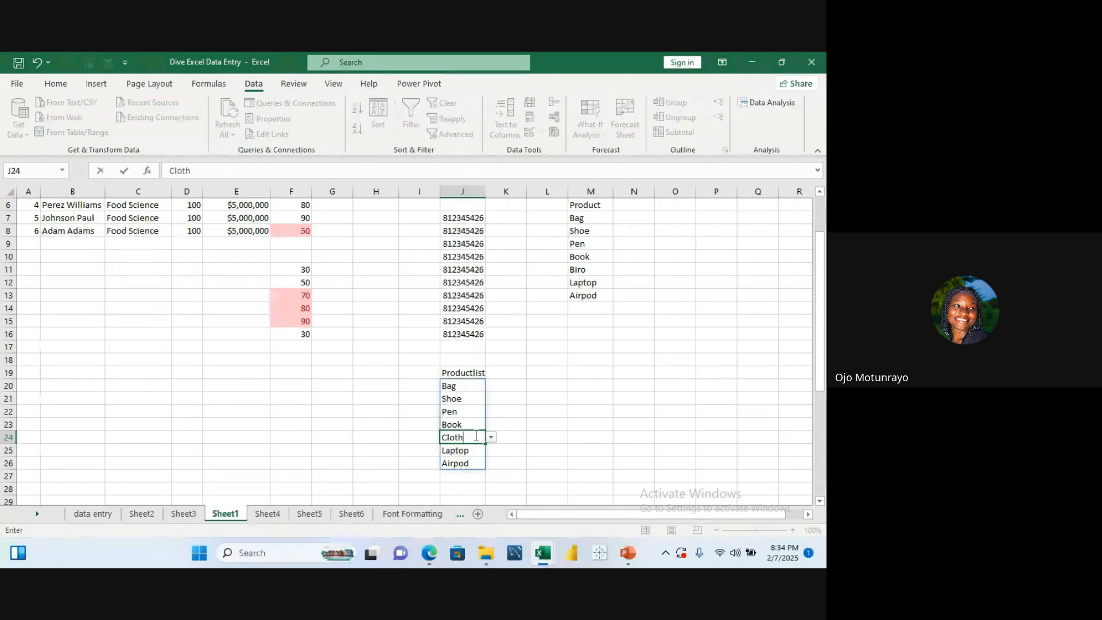
{"action": "key", "text": "Return"}
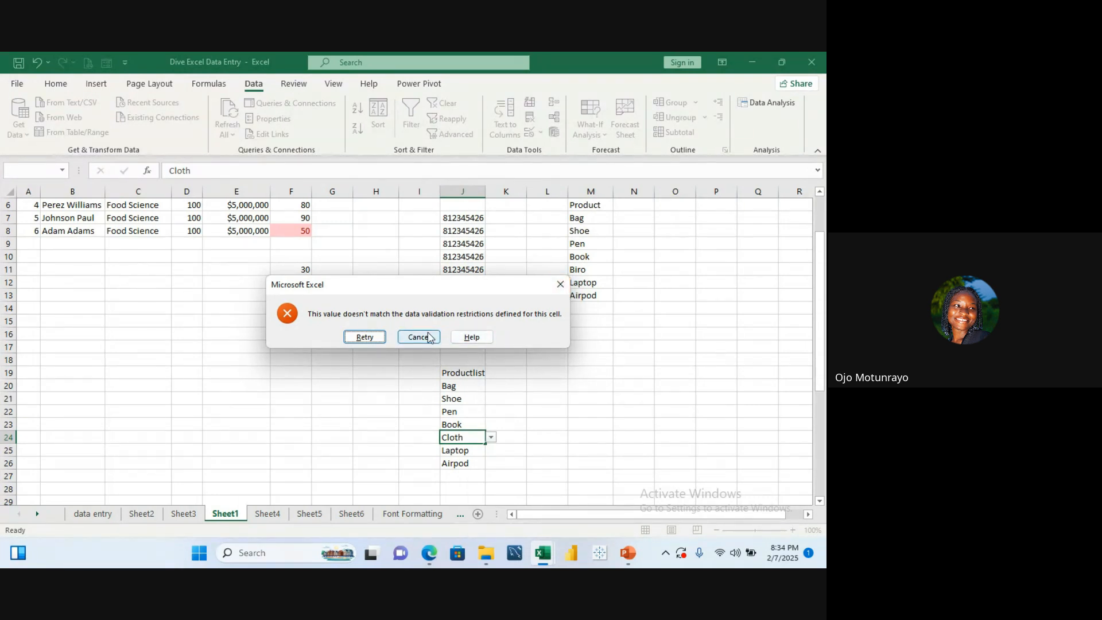
{"action": "left_click", "coordinate": [363, 337]}
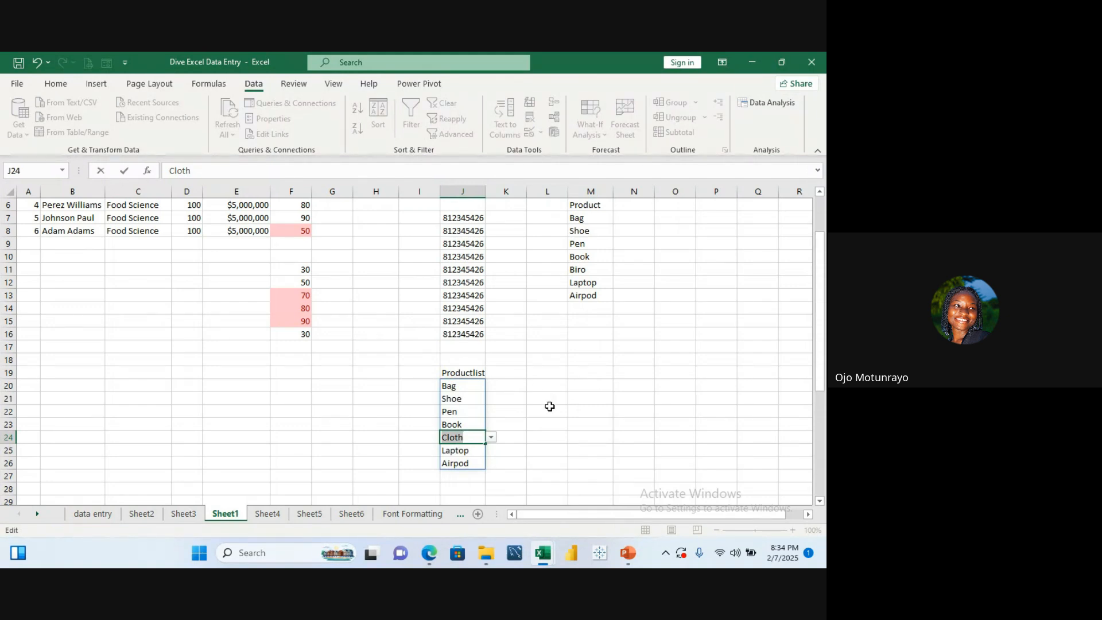
{"action": "key", "text": "Return"}
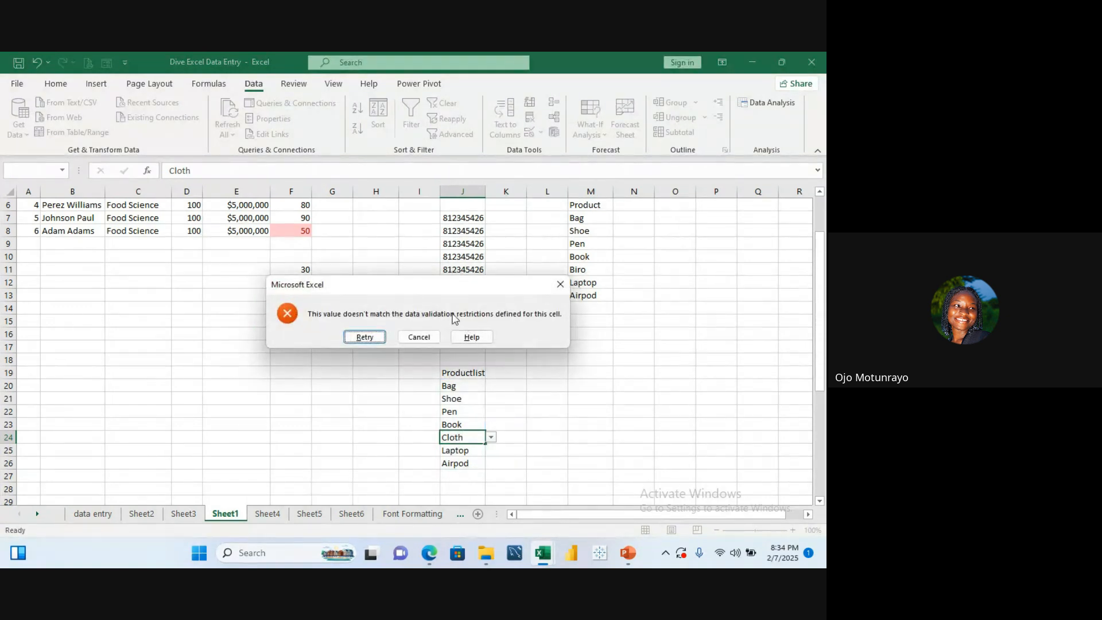
{"action": "left_click", "coordinate": [419, 337]}
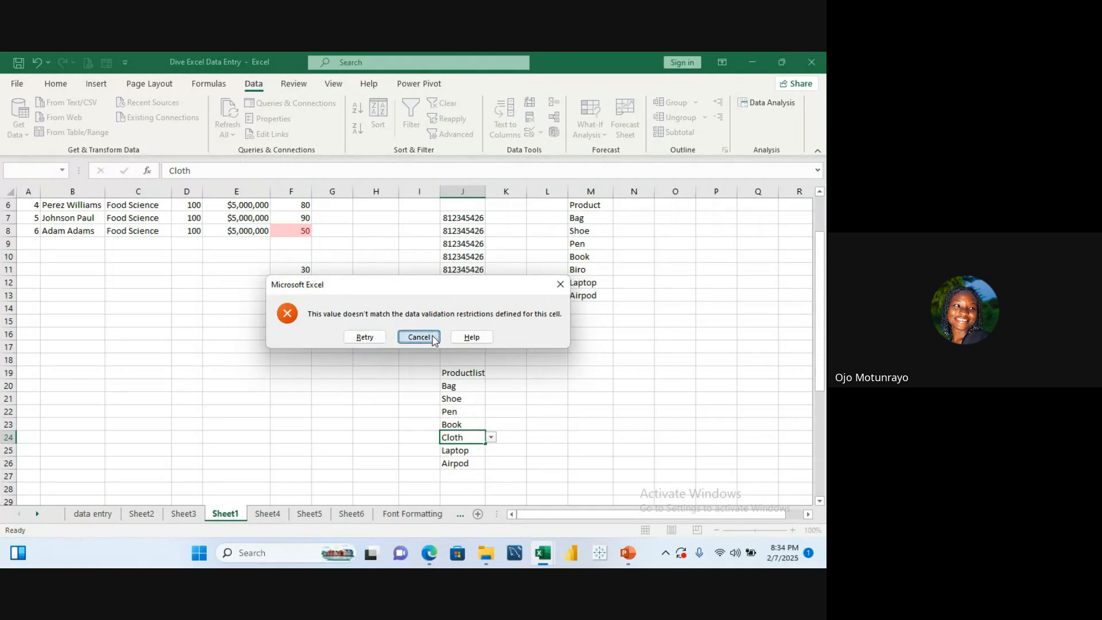
Step: Set the error alert for J20:J26 with title ssd and message sss
{"action": "left_click", "coordinate": [552, 424]}
{"action": "left_click", "coordinate": [475, 386]}
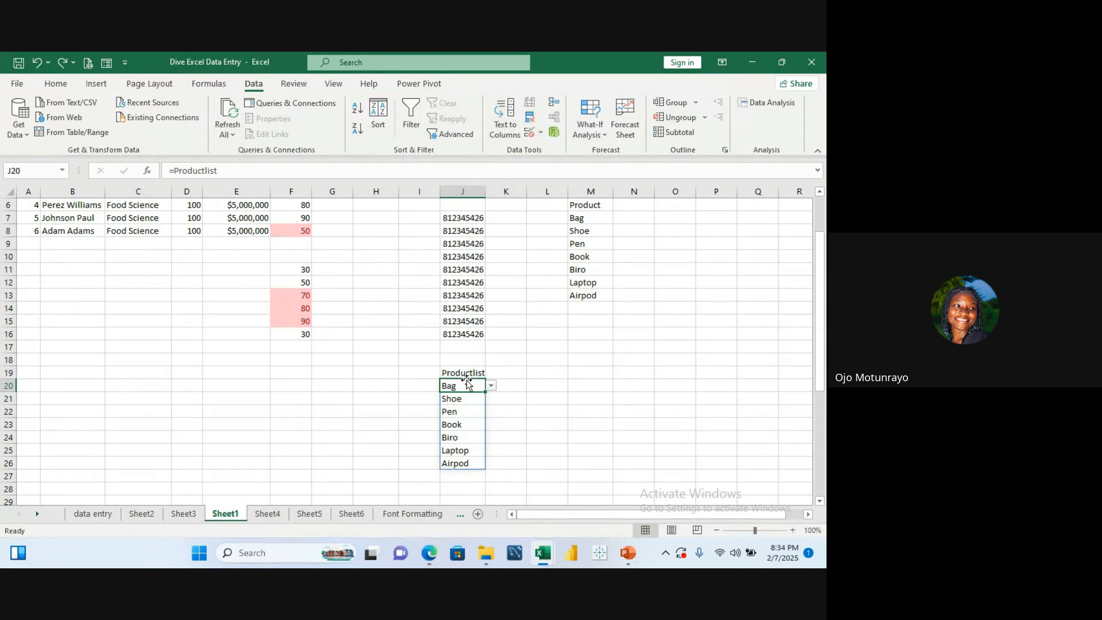
{"action": "left_click_drag", "start_coordinate": [466, 384], "coordinate": [467, 459]}
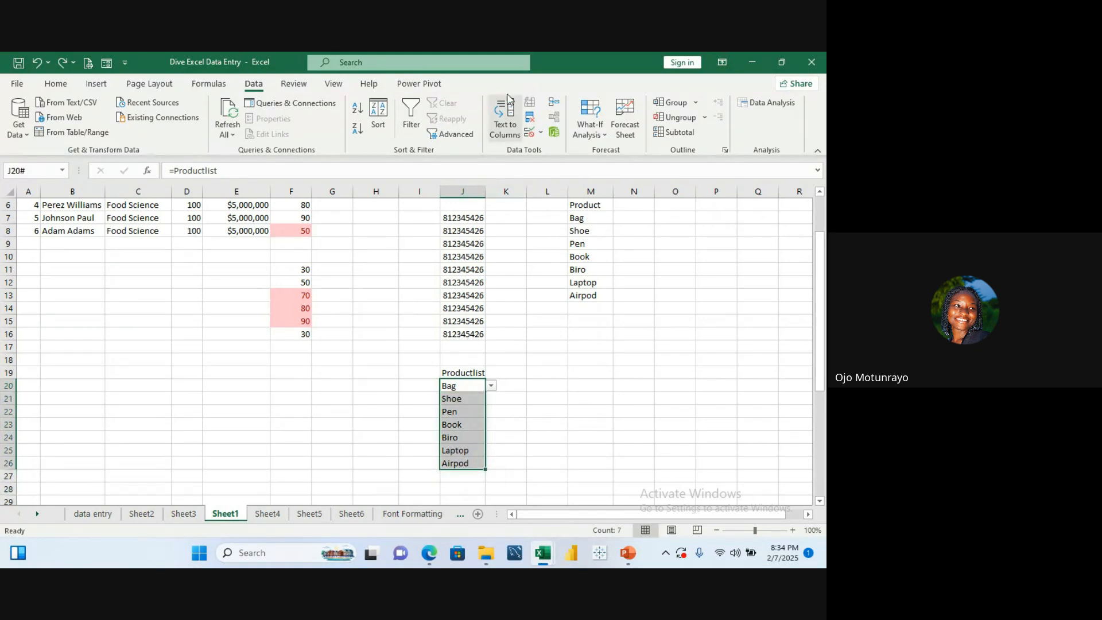
{"action": "left_click", "coordinate": [540, 133]}
{"action": "left_click", "coordinate": [561, 150]}
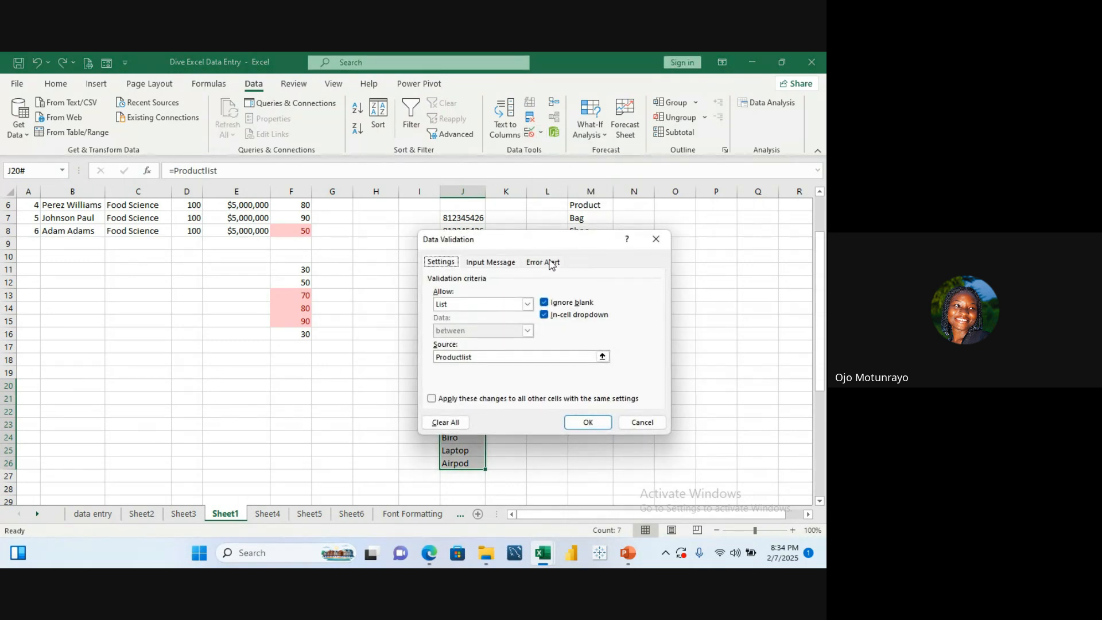
{"action": "left_click", "coordinate": [550, 263]}
{"action": "left_click", "coordinate": [555, 325]}
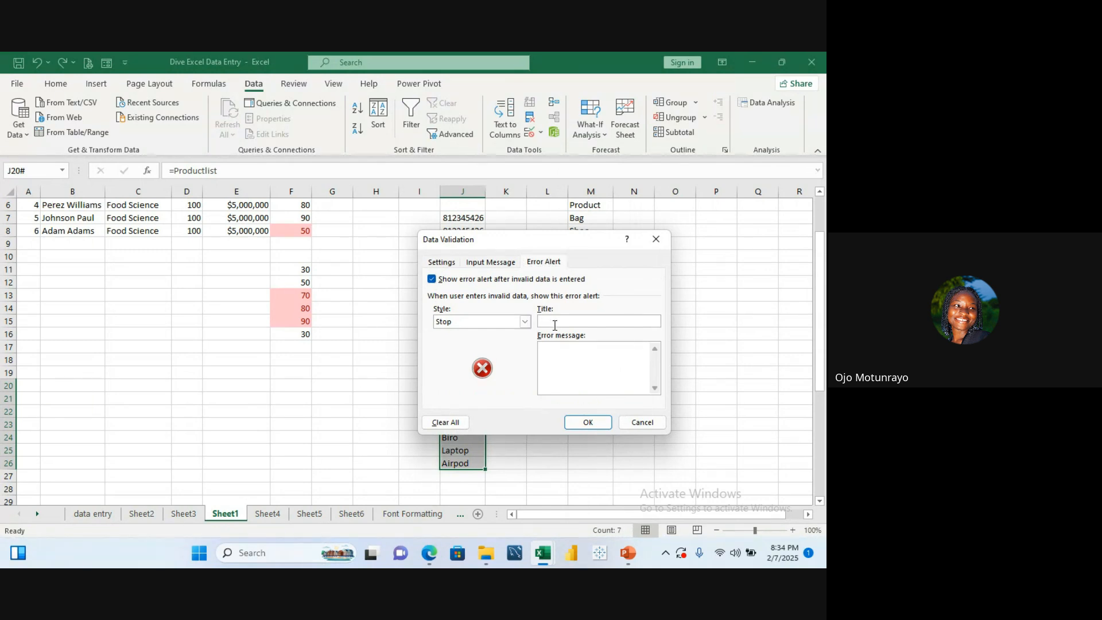
{"action": "type", "text": "ssd"}
{"action": "left_click", "coordinate": [555, 355]}
{"action": "type", "text": "sss"}
{"action": "left_click", "coordinate": [583, 423]}
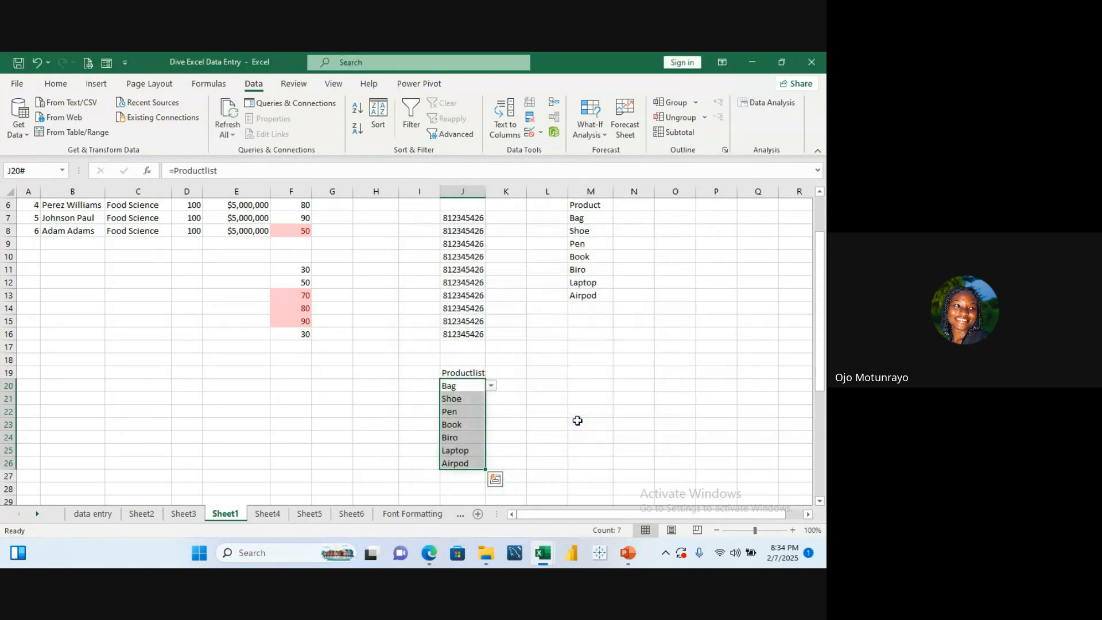
Step: Try entering Top in J24 to test the custom error alert, then dismiss it
{"action": "left_click", "coordinate": [476, 435]}
{"action": "type", "text": "Top"}
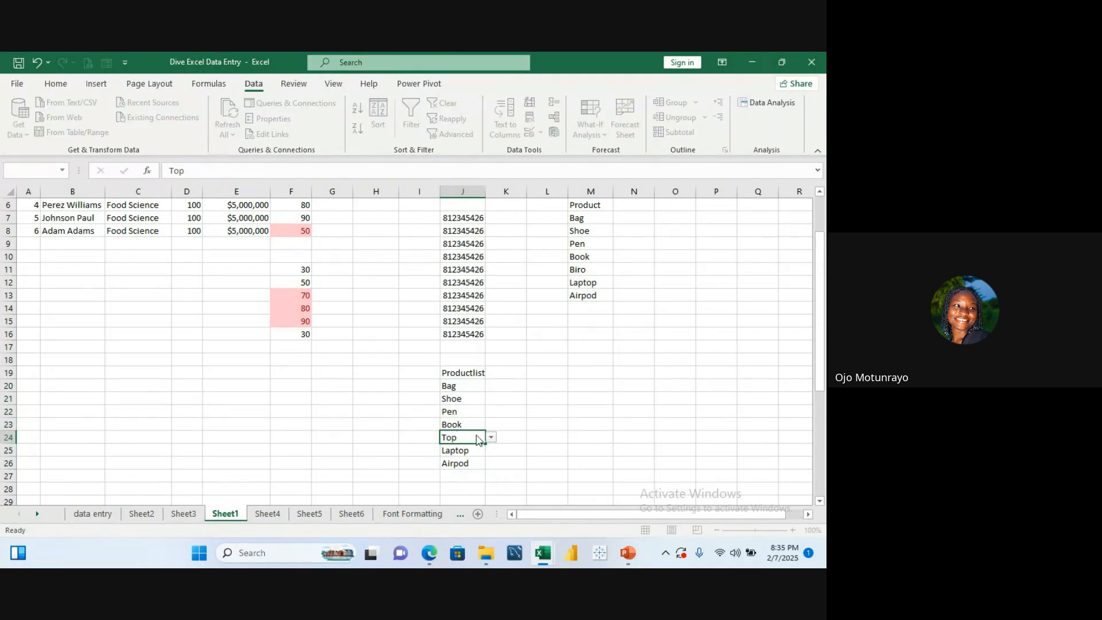
{"action": "key", "text": "Return"}
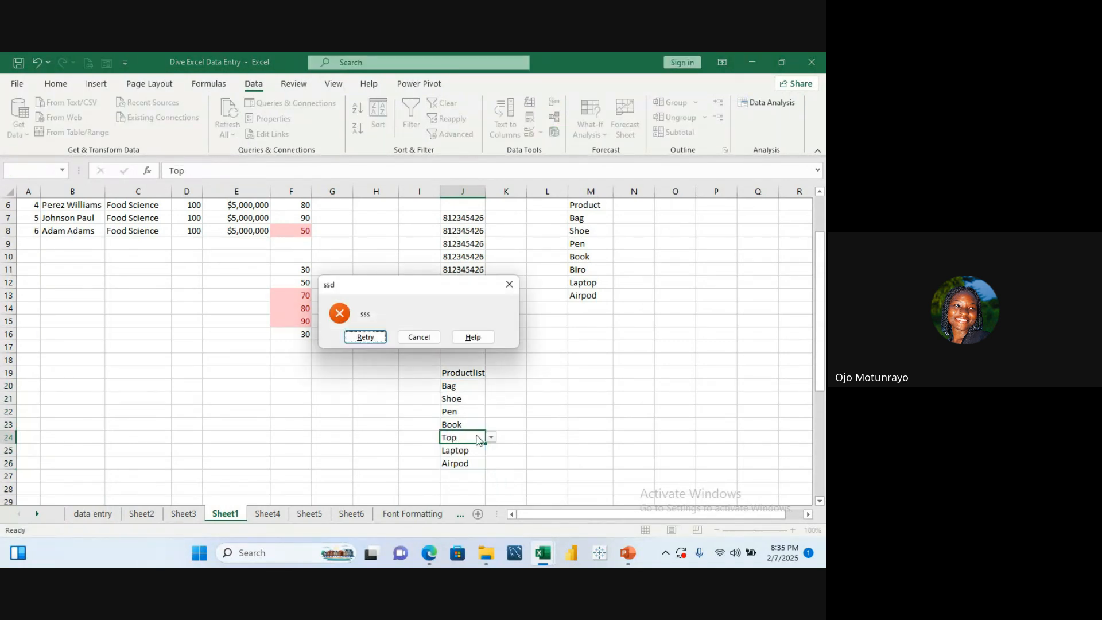
{"action": "left_click", "coordinate": [518, 283]}
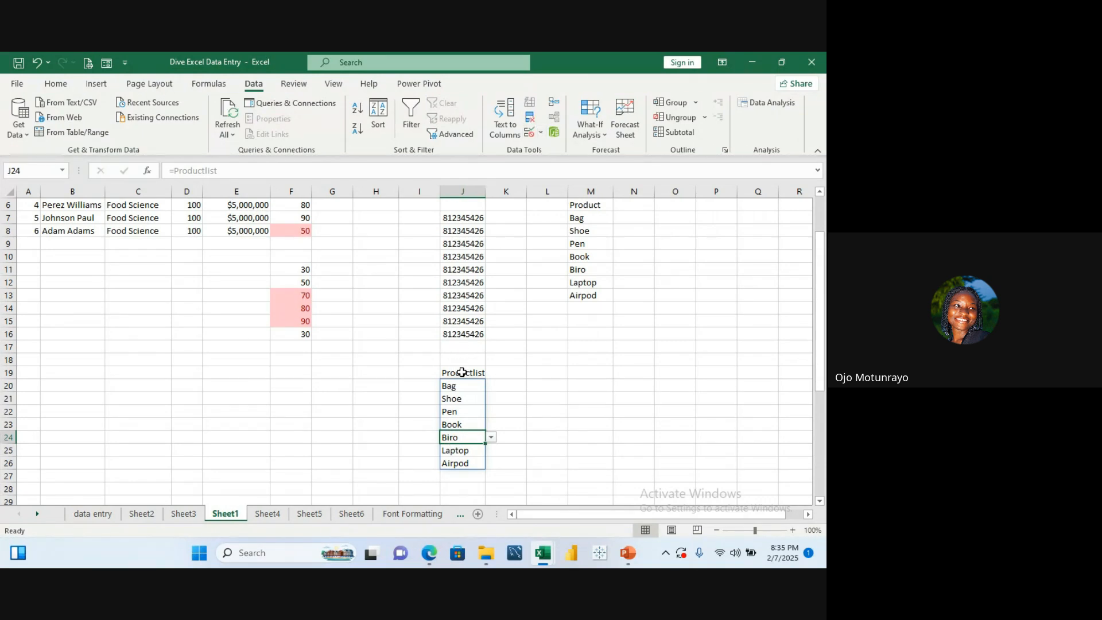
Step: Change the error alert title for J20:J26 to Wrong Message
{"action": "left_click_drag", "start_coordinate": [463, 390], "coordinate": [469, 464]}
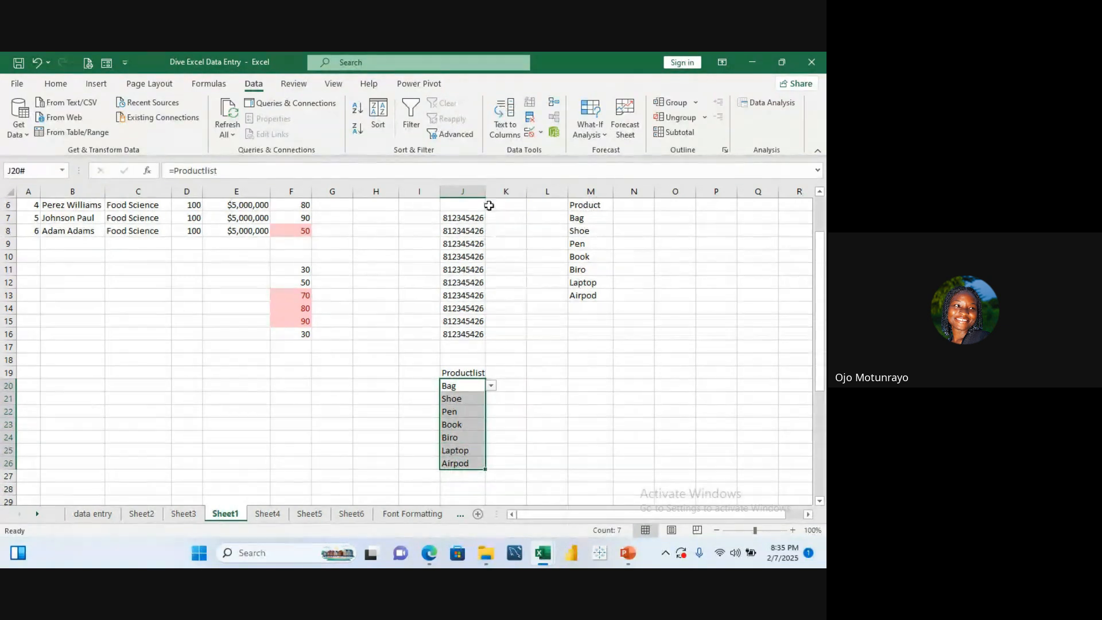
{"action": "left_click", "coordinate": [540, 133]}
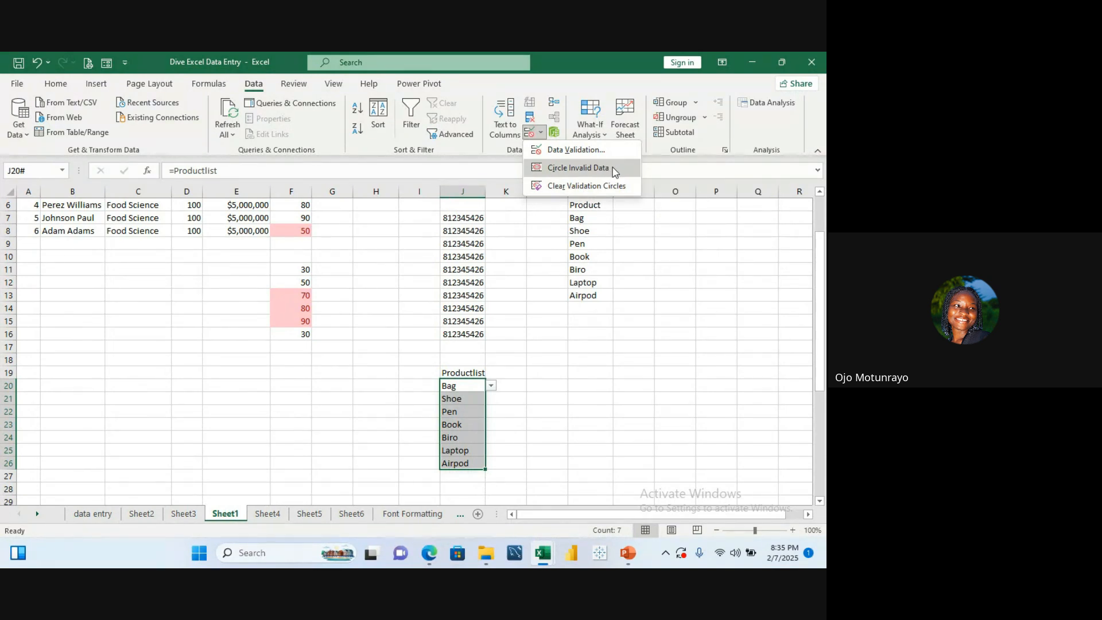
{"action": "left_click", "coordinate": [603, 153]}
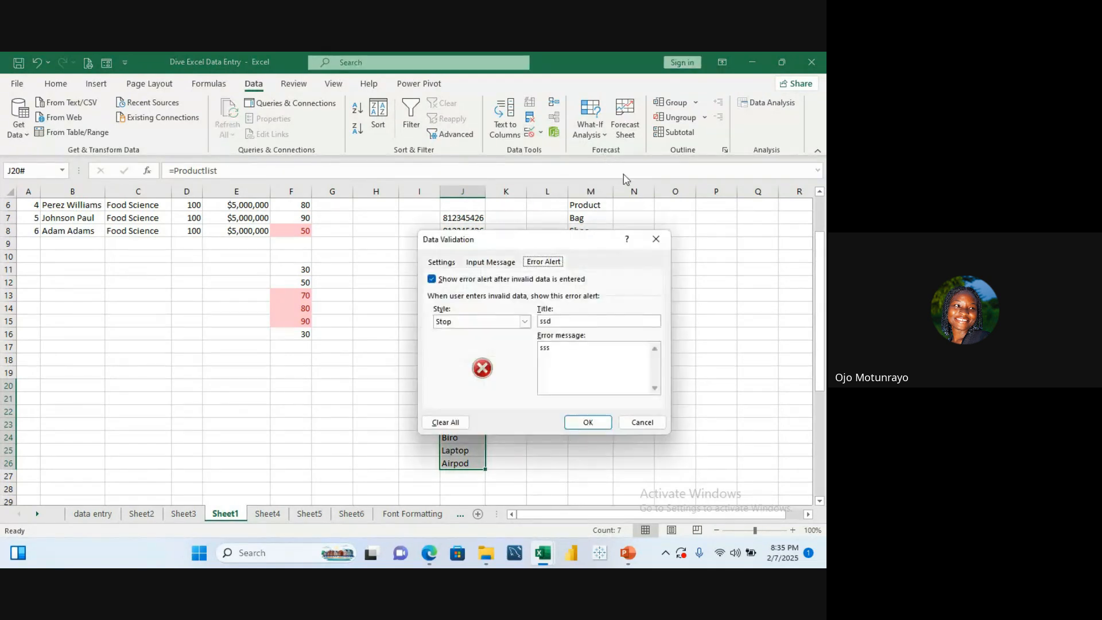
{"action": "left_click", "coordinate": [570, 322]}
{"action": "key", "text": "BackSpace"}
Step: Set the error message for J20:J26 to "We do not have this in our store"
{"action": "key", "text": "BackSpace"}
{"action": "key", "text": "BackSpace"}
{"action": "type", "text": "Wrong Message"}
{"action": "left_click", "coordinate": [573, 349]}
{"action": "key", "text": "BackSpace"}
{"action": "key", "text": "BackSpace"}
{"action": "key", "text": "BackSpace"}
{"action": "type", "text": "We do "}
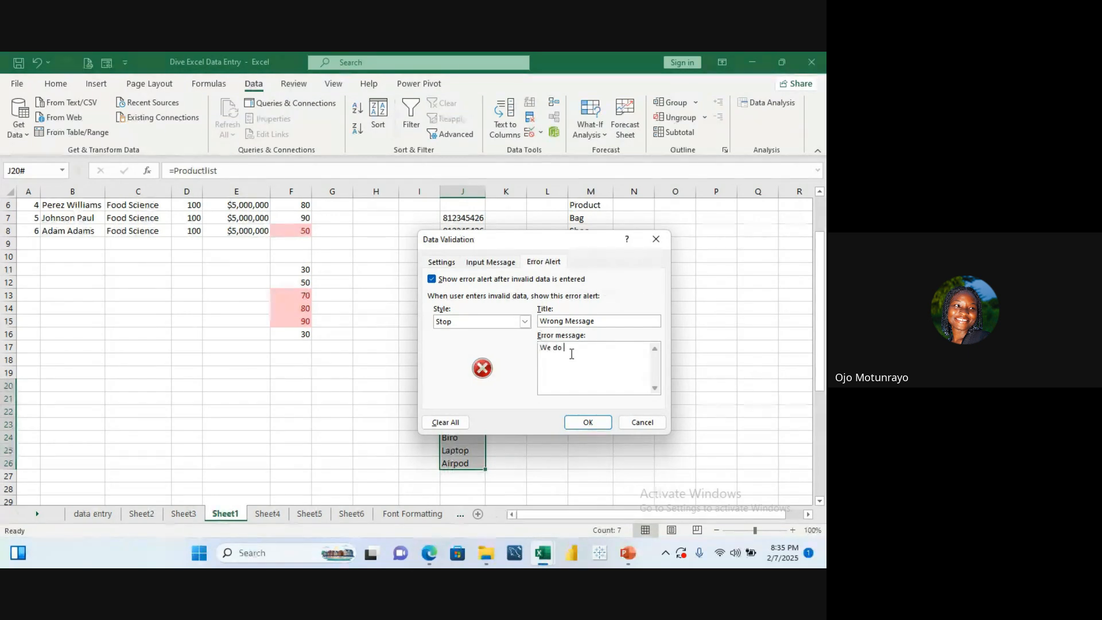
{"action": "type", "text": "not ha"}
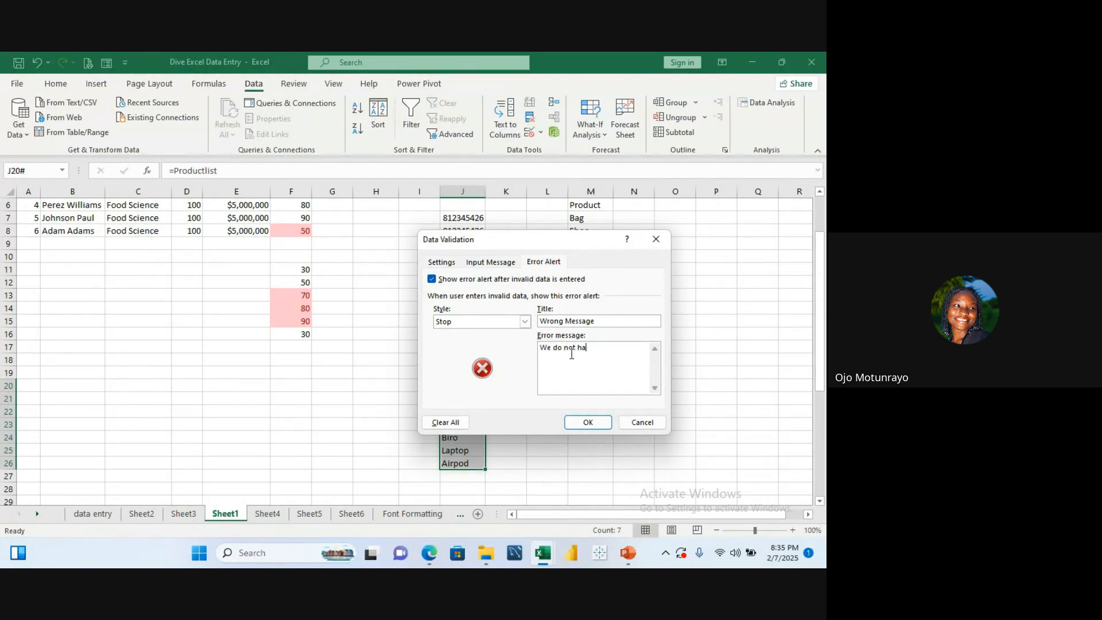
{"action": "type", "text": "ve this in our stot"}
{"action": "key", "text": "BackSpace"}
{"action": "type", "text": "re"}
{"action": "left_click", "coordinate": [589, 423]}
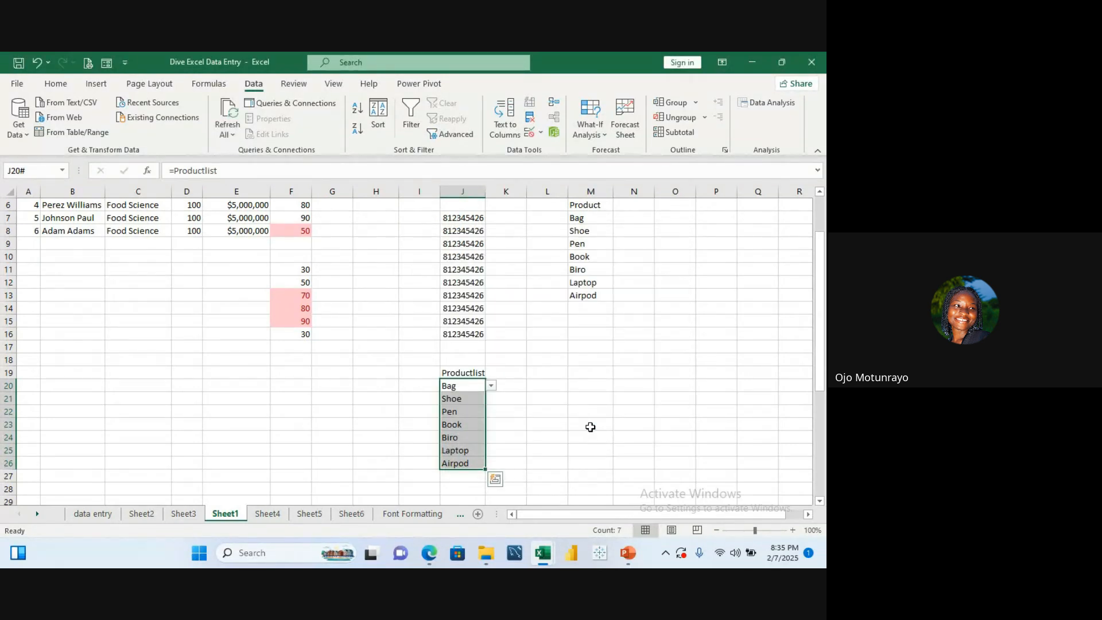
Step: Try entering Can in J22 to test the custom error alert, then dismiss it
{"action": "left_click", "coordinate": [469, 409]}
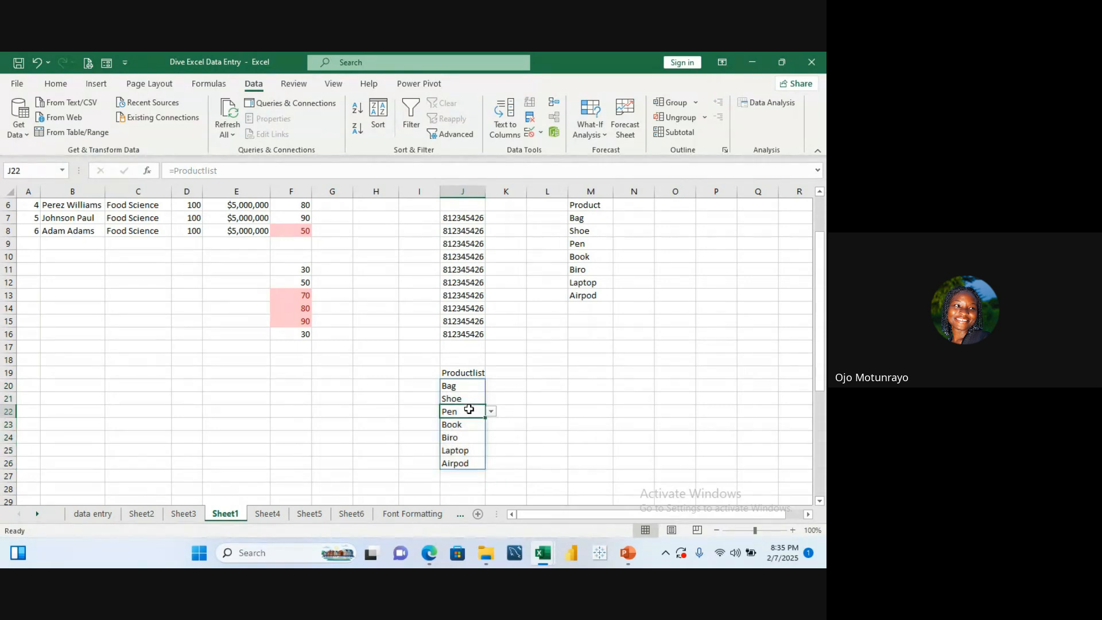
{"action": "type", "text": "C"}
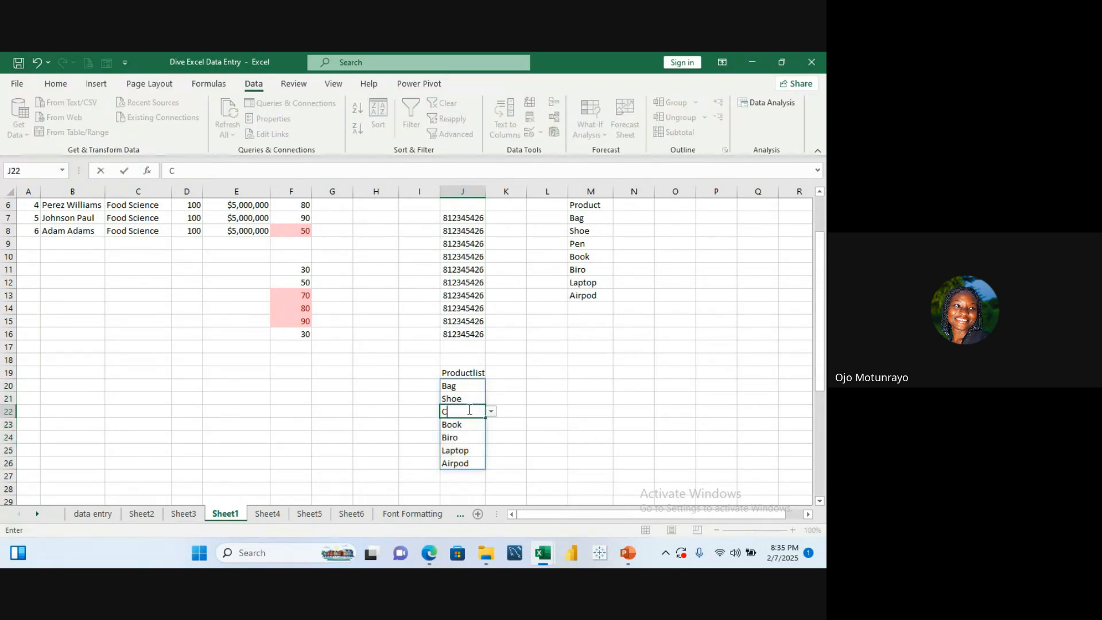
{"action": "type", "text": "an"}
{"action": "key", "text": "Return"}
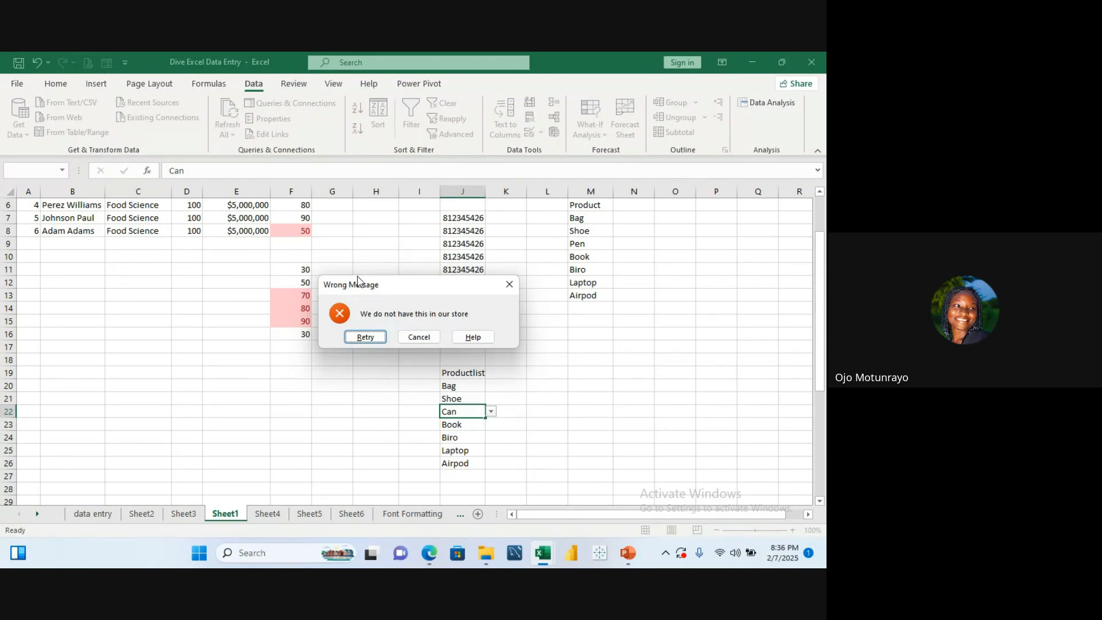
{"action": "left_click", "coordinate": [510, 284]}
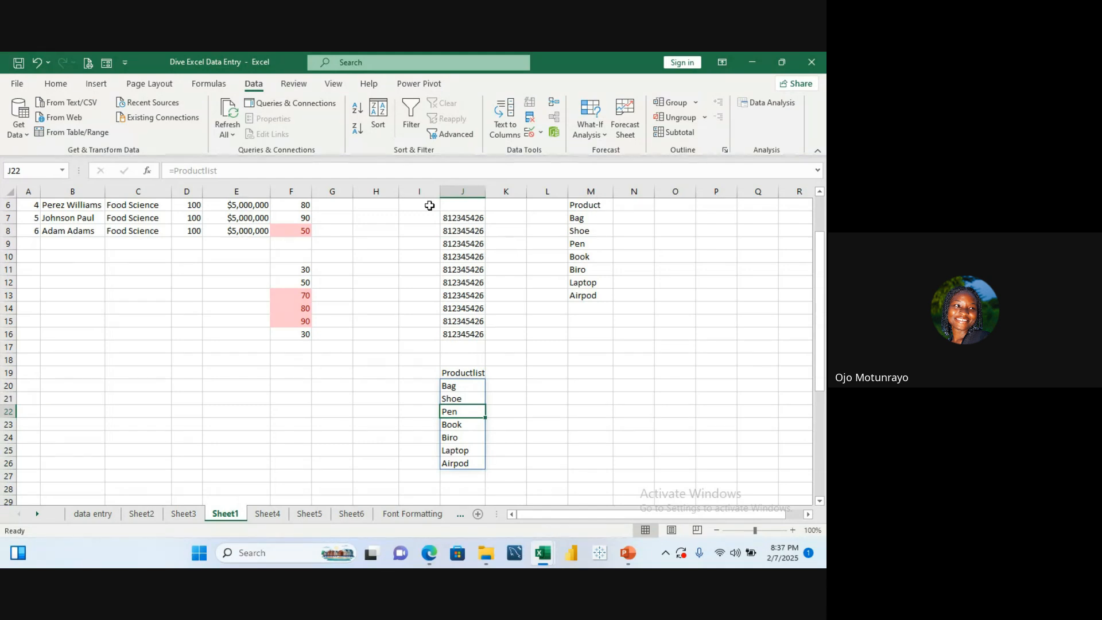
{"action": "left_click", "coordinate": [412, 241]}
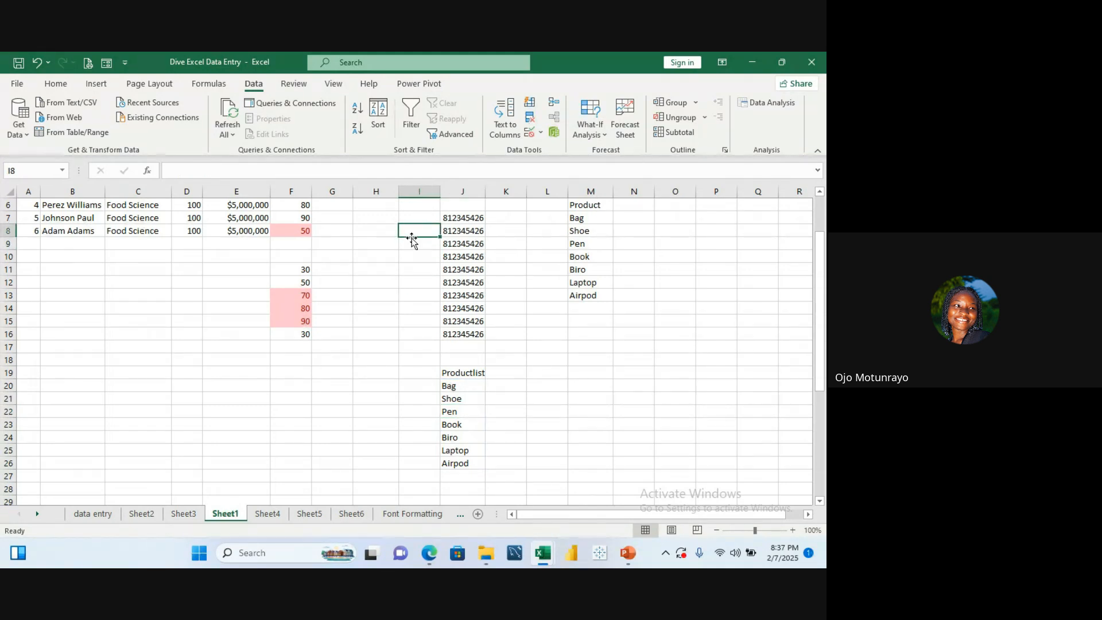
{"action": "key", "text": "ctrl+Up"}
{"action": "key", "text": "ctrl+Left"}
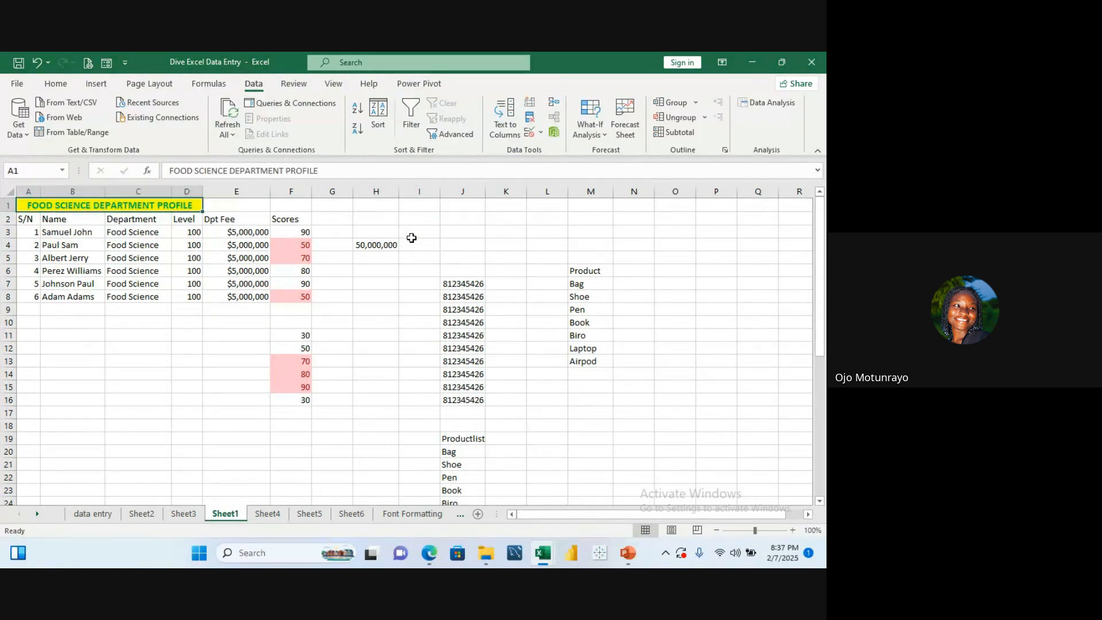
{"action": "key", "text": "Right"}
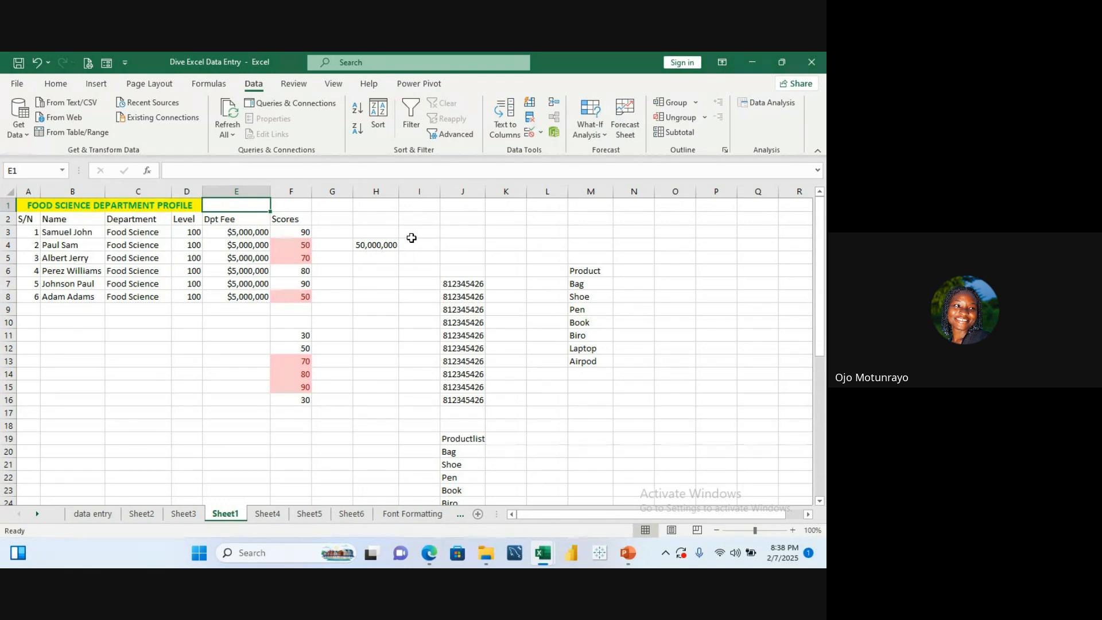
{"action": "left_click_drag", "start_coordinate": [465, 284], "coordinate": [469, 396]}
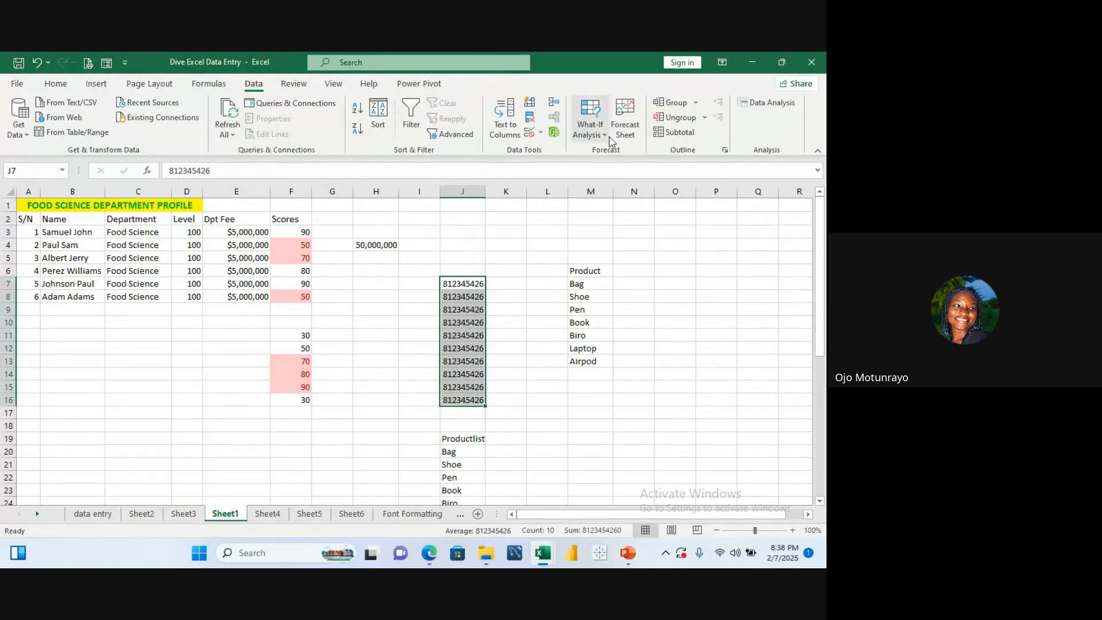
{"action": "left_click", "coordinate": [66, 87]}
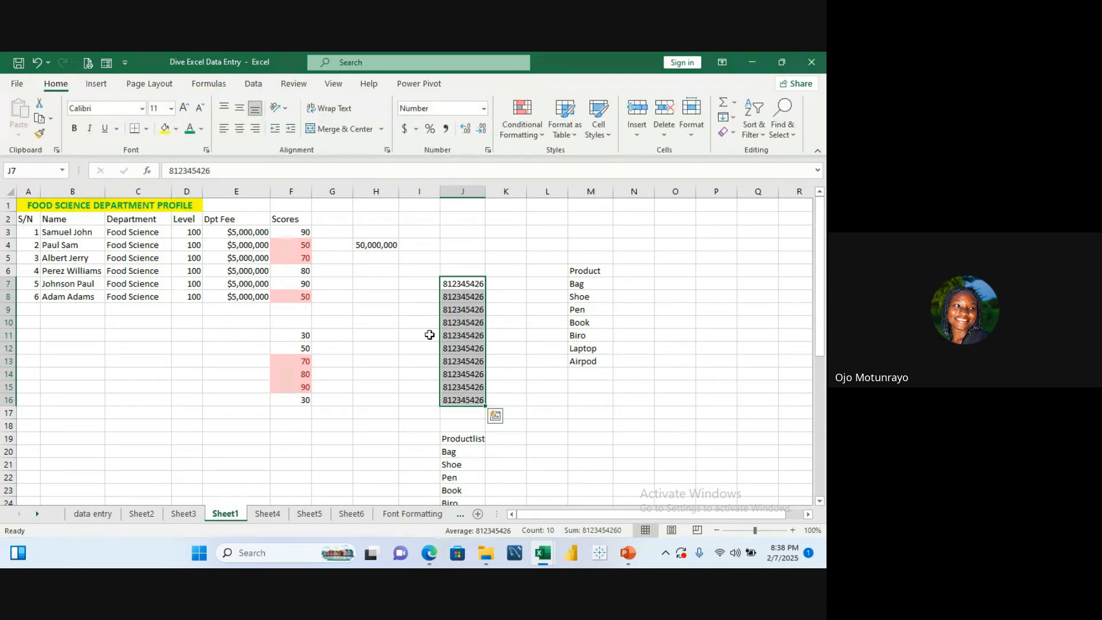
{"action": "left_click", "coordinate": [488, 150]}
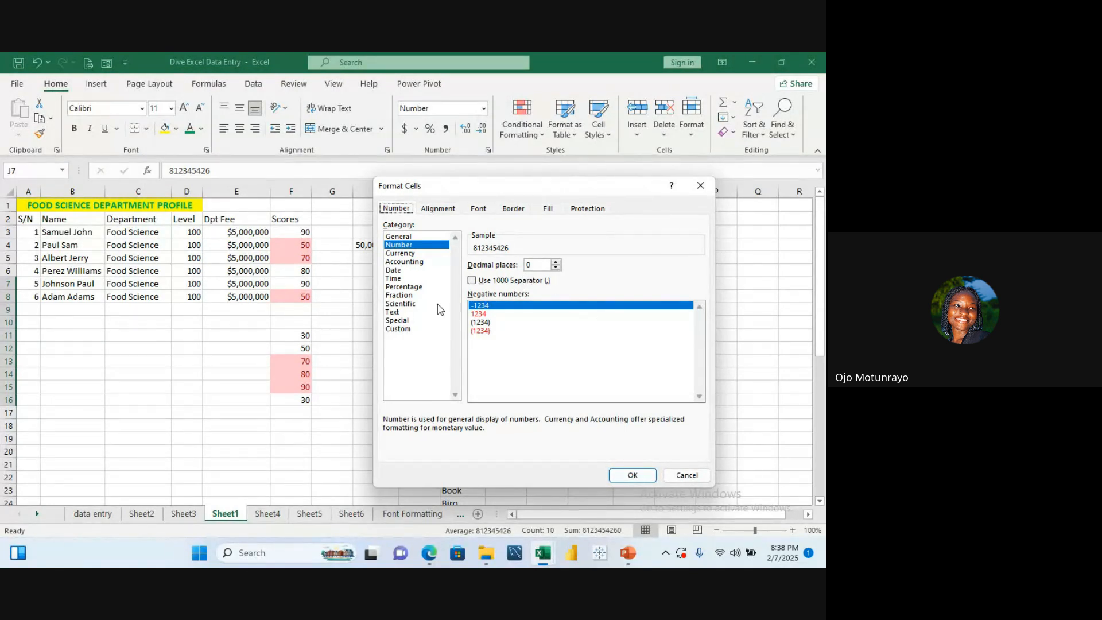
{"action": "left_click", "coordinate": [413, 329]}
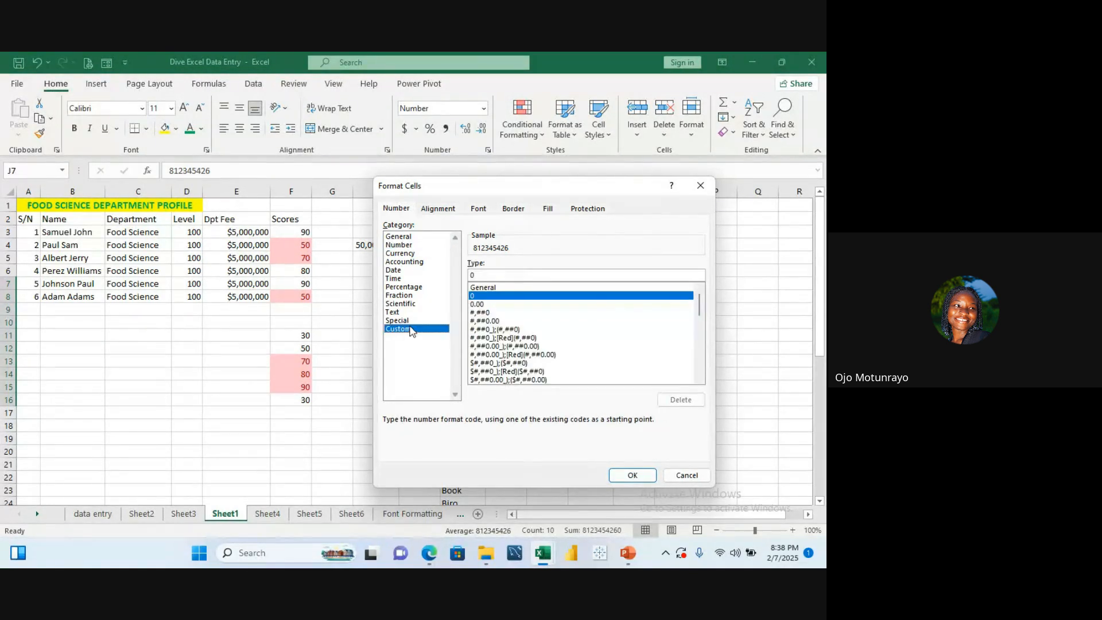
{"action": "left_click", "coordinate": [503, 276]}
{"action": "type", "text": "####"}
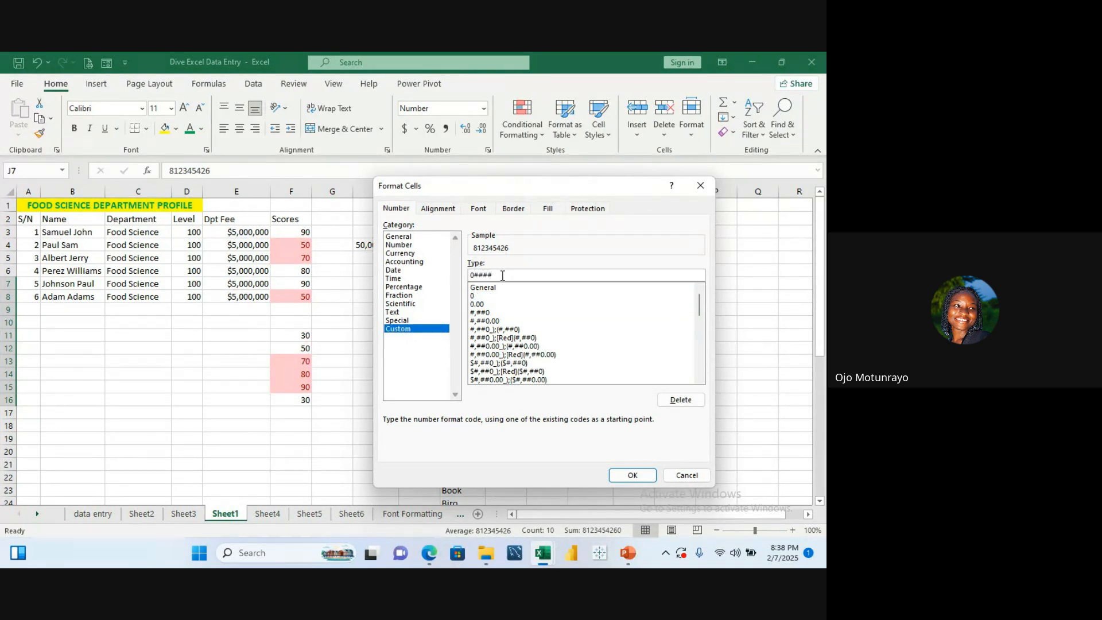
{"action": "type", "text": "####"}
{"action": "left_click", "coordinate": [701, 185]}
{"action": "left_click", "coordinate": [505, 309]}
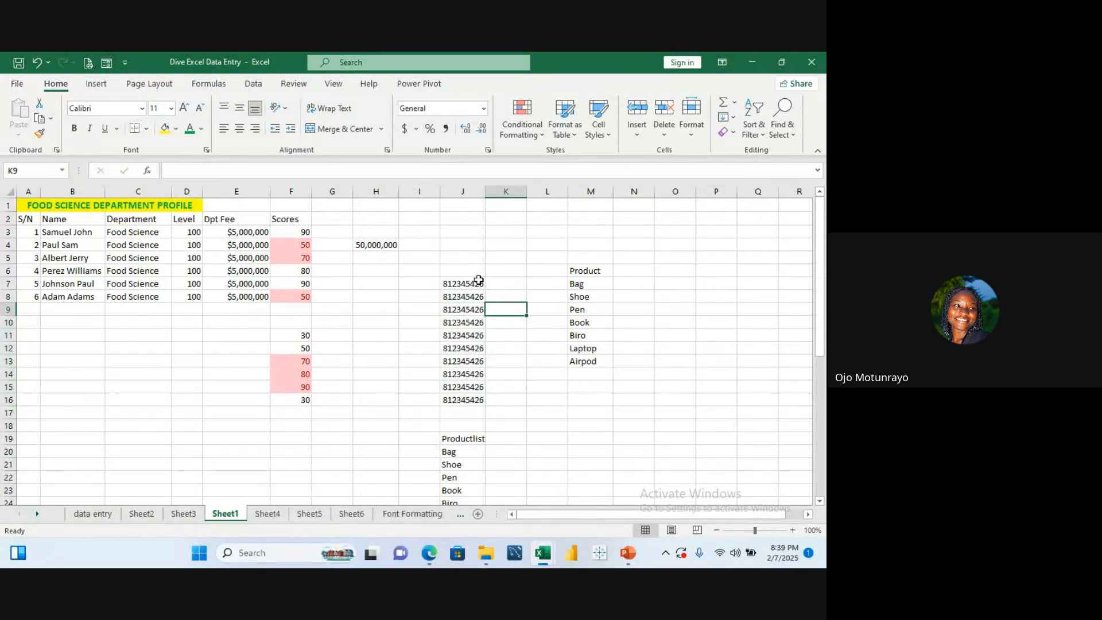
{"action": "left_click", "coordinate": [479, 281]}
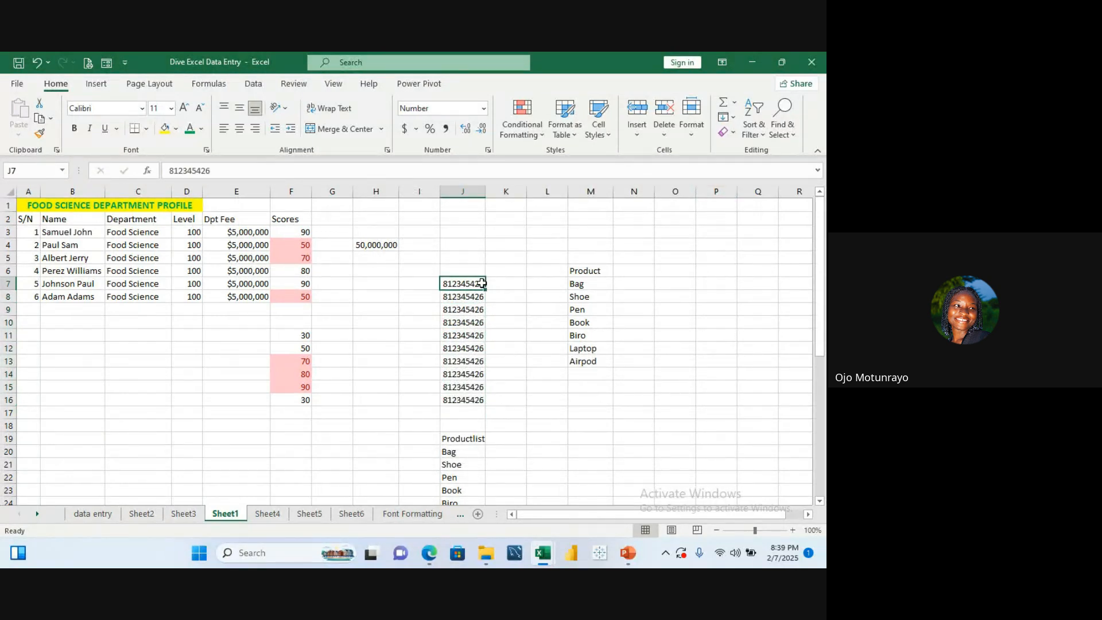
{"action": "double_click", "coordinate": [482, 284]}
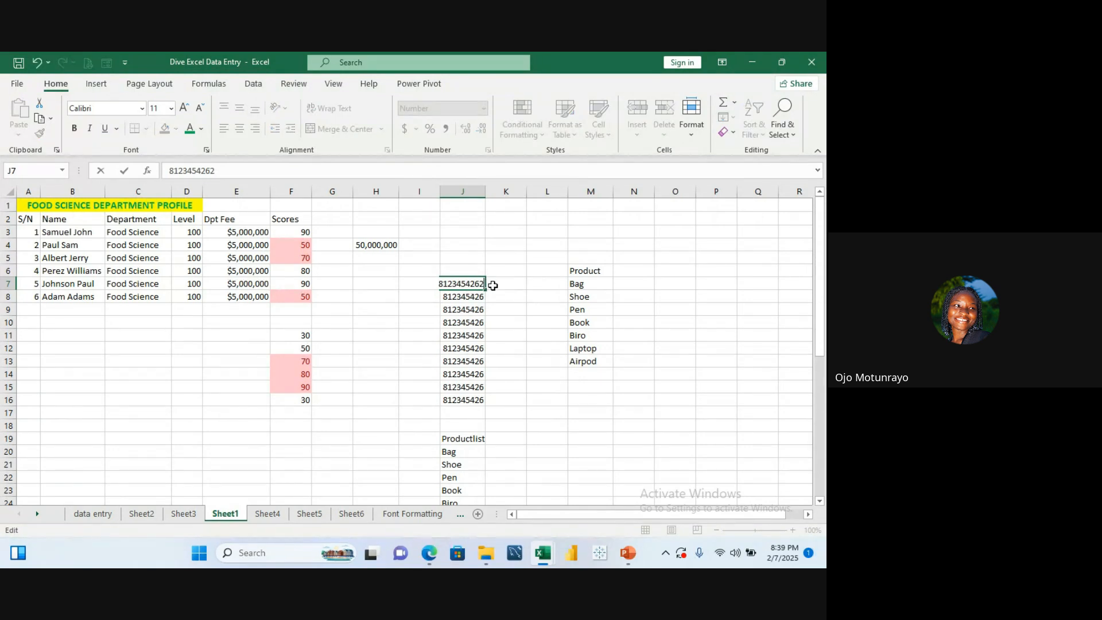
{"action": "key", "text": "Return"}
{"action": "left_click", "coordinate": [485, 282]}
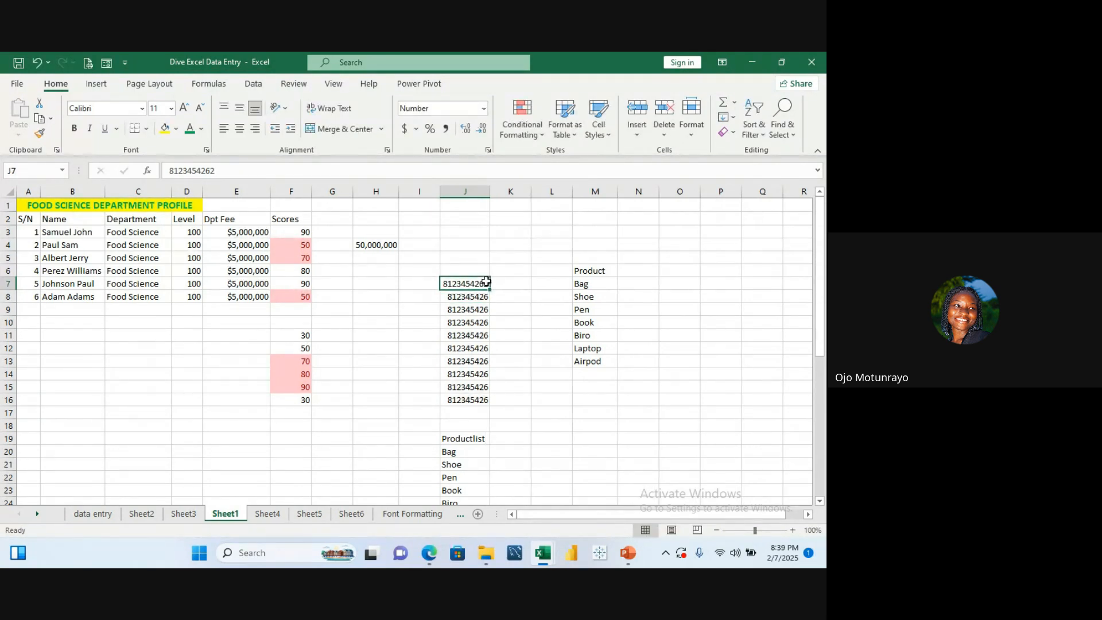
{"action": "left_click_drag", "start_coordinate": [489, 290], "coordinate": [488, 403]}
{"action": "left_click", "coordinate": [560, 399]}
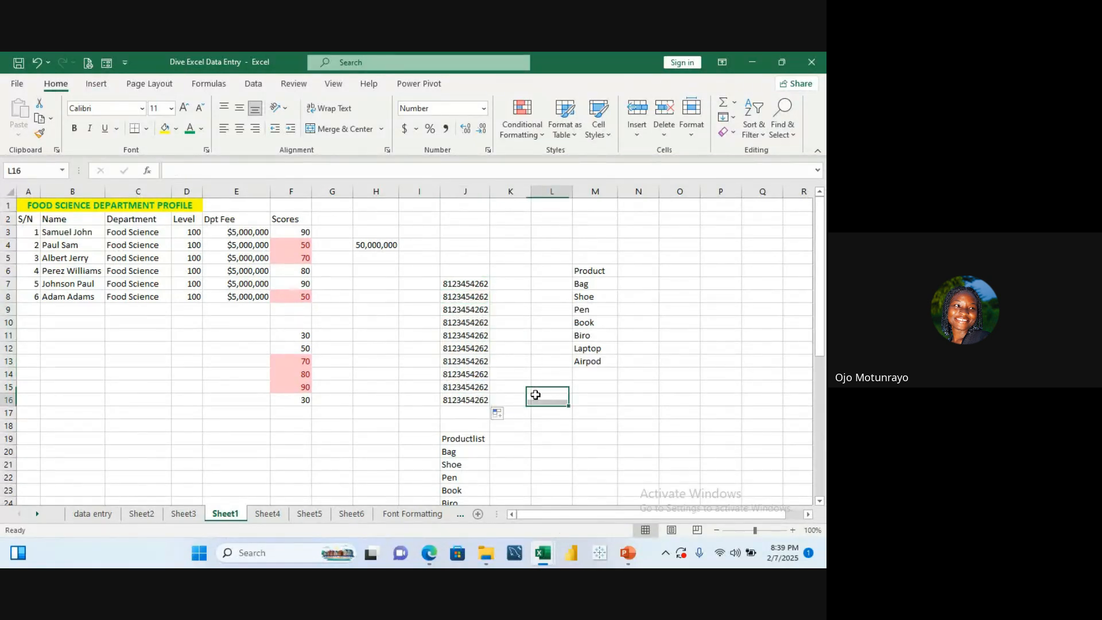
Step: Apply the custom number format 0########## to J7:J16 so the numbers show a leading zero
{"action": "left_click_drag", "start_coordinate": [456, 284], "coordinate": [469, 404]}
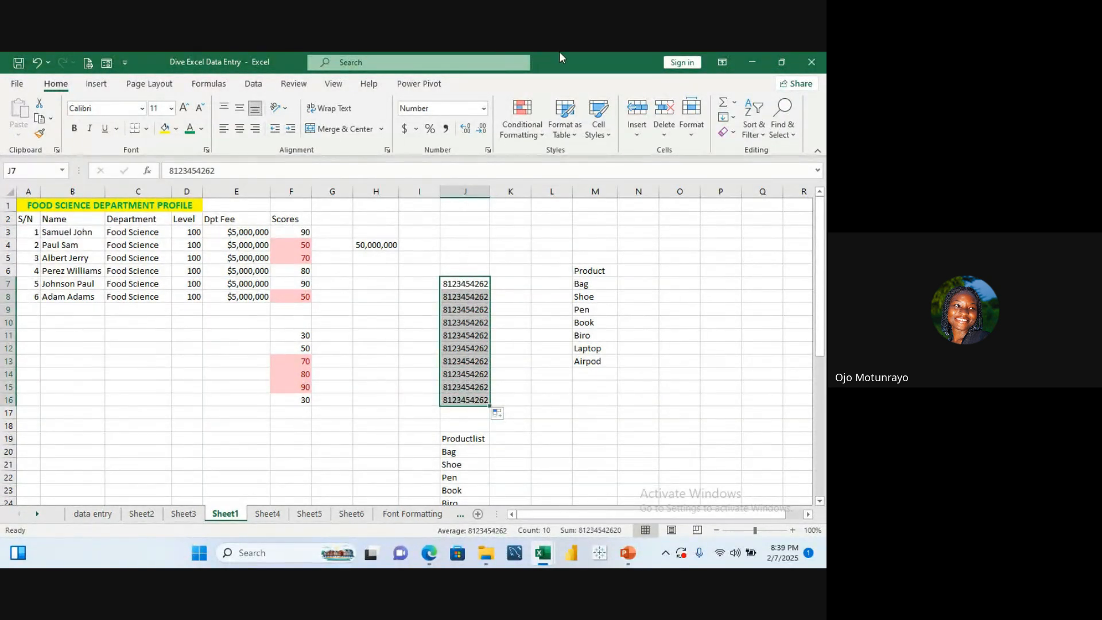
{"action": "left_click", "coordinate": [487, 151]}
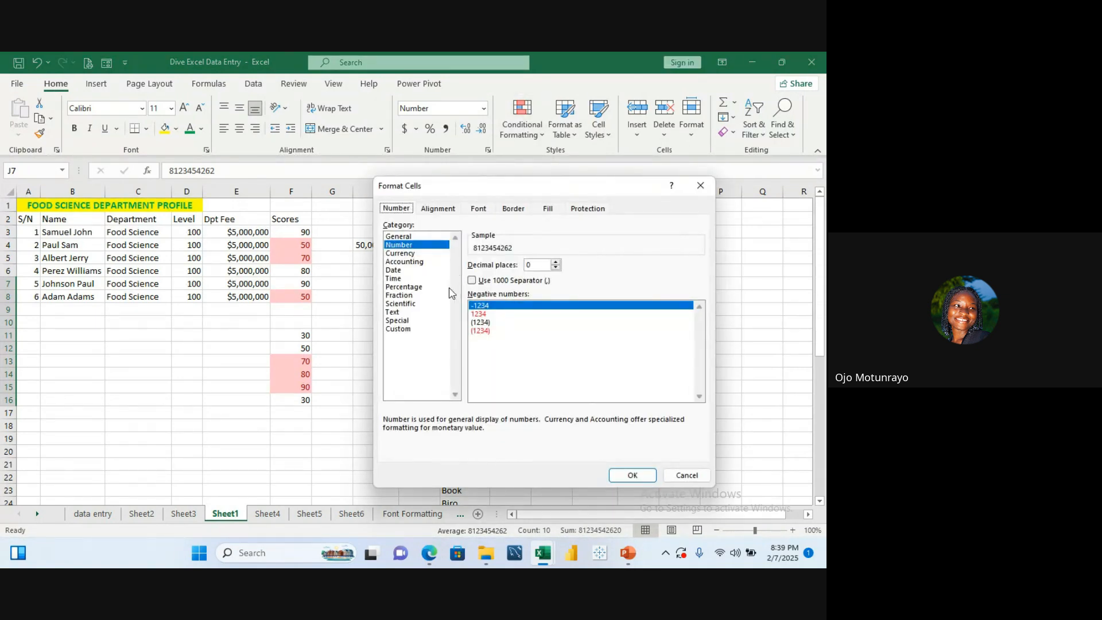
{"action": "left_click", "coordinate": [423, 329]}
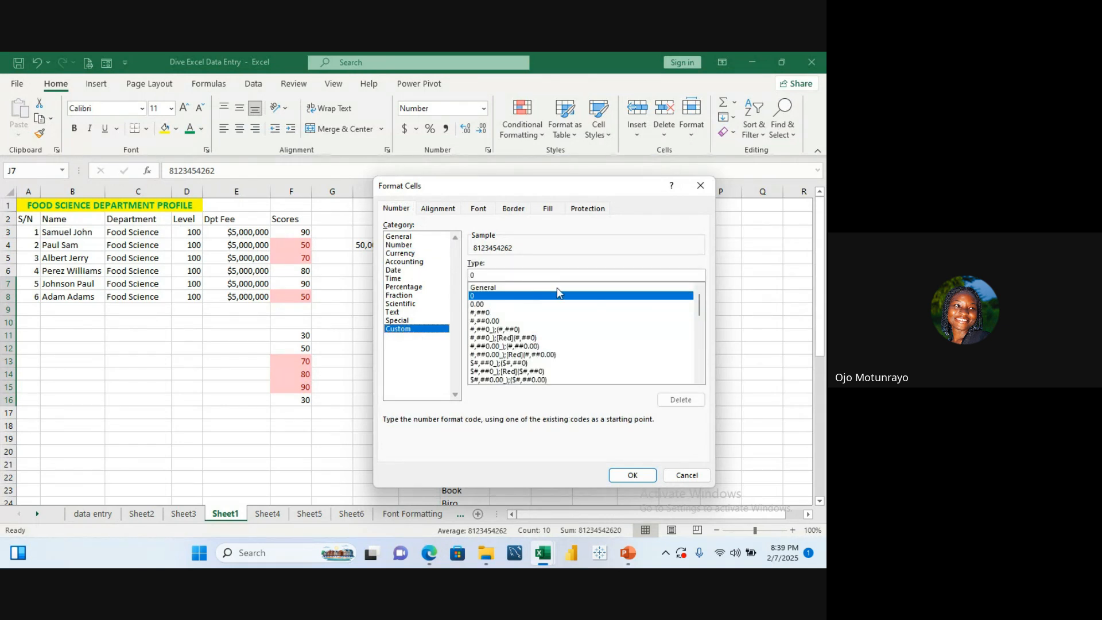
{"action": "left_click_drag", "start_coordinate": [702, 308], "coordinate": [684, 274]}
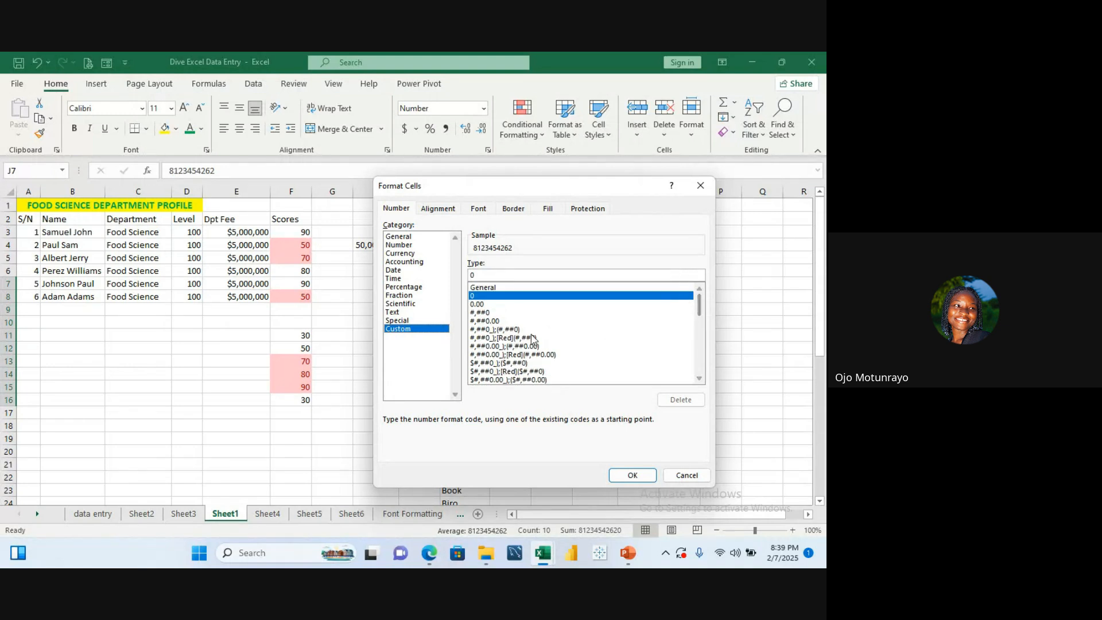
{"action": "left_click", "coordinate": [500, 275]}
{"action": "type", "text": "##"}
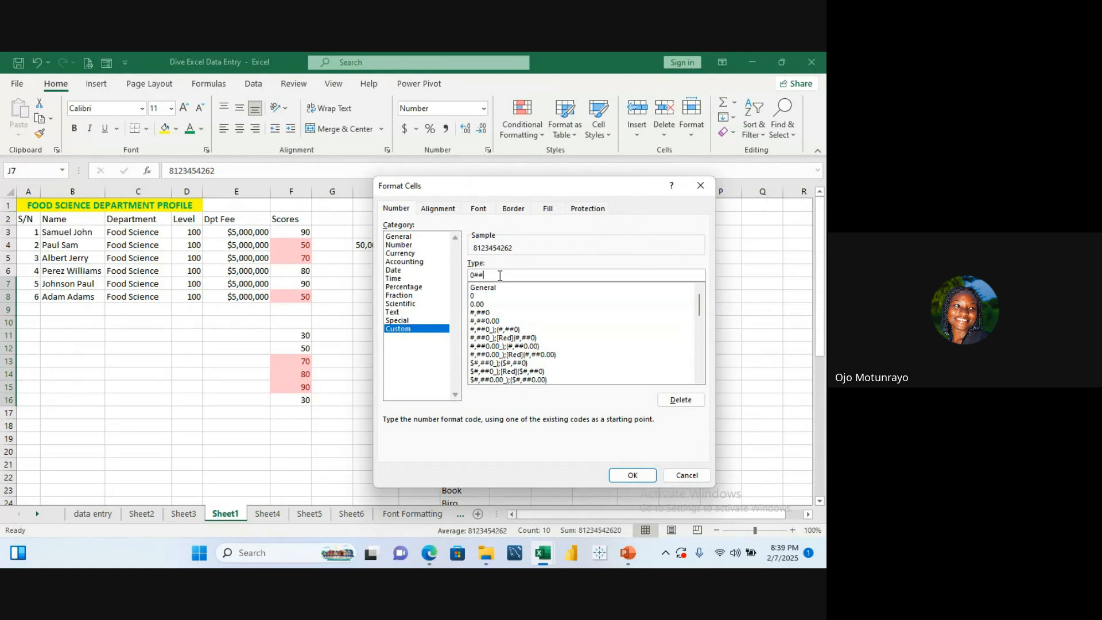
{"action": "type", "text": "######"}
{"action": "type", "text": "##"}
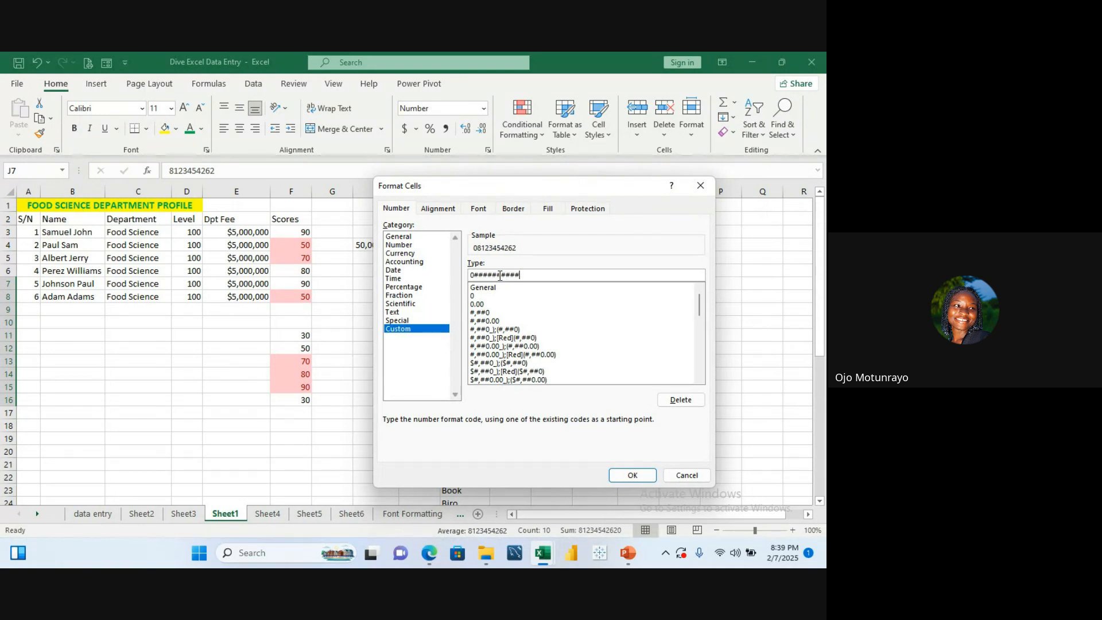
{"action": "left_click", "coordinate": [631, 476]}
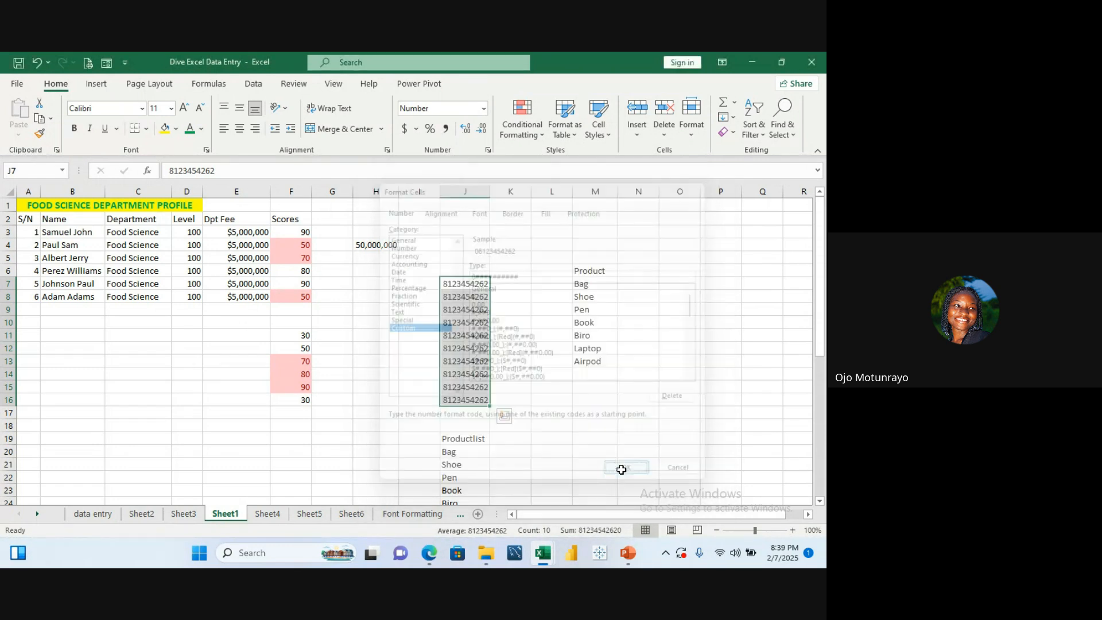
{"action": "left_click", "coordinate": [553, 379]}
{"action": "left_click", "coordinate": [553, 379]}
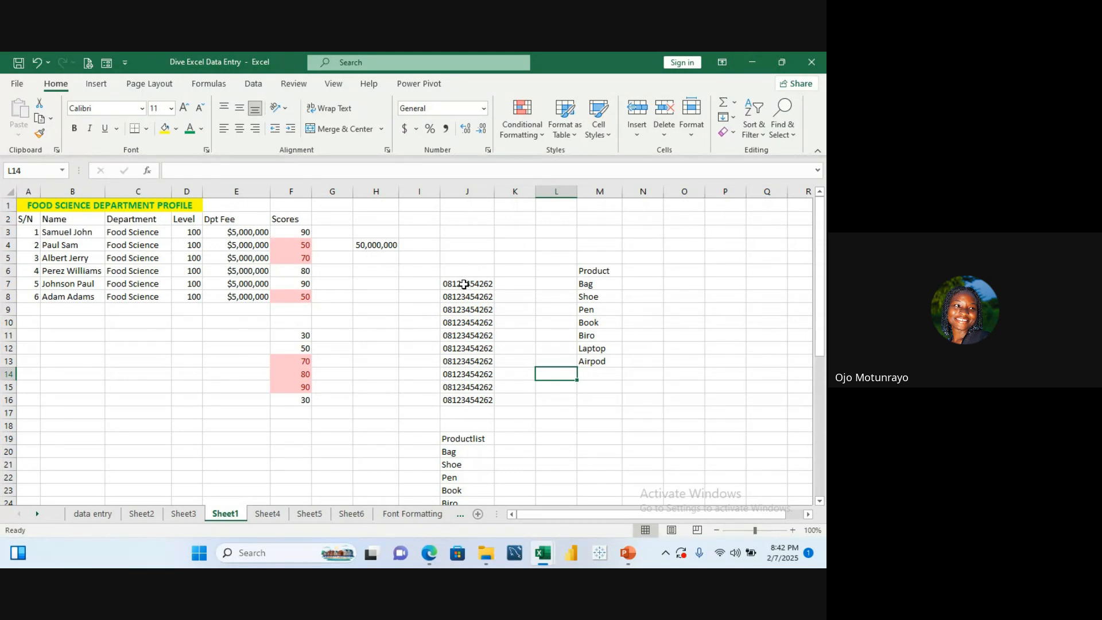
Step: Undo the custom number format on J7:J16
{"action": "left_click_drag", "start_coordinate": [464, 284], "coordinate": [467, 400]}
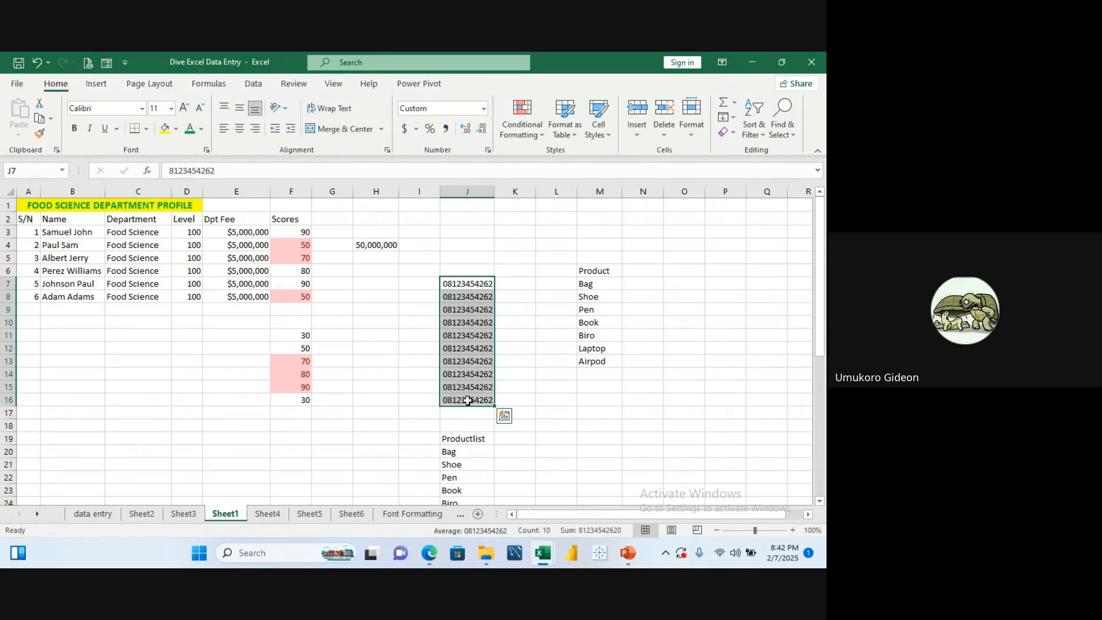
{"action": "key", "text": "ctrl+z"}
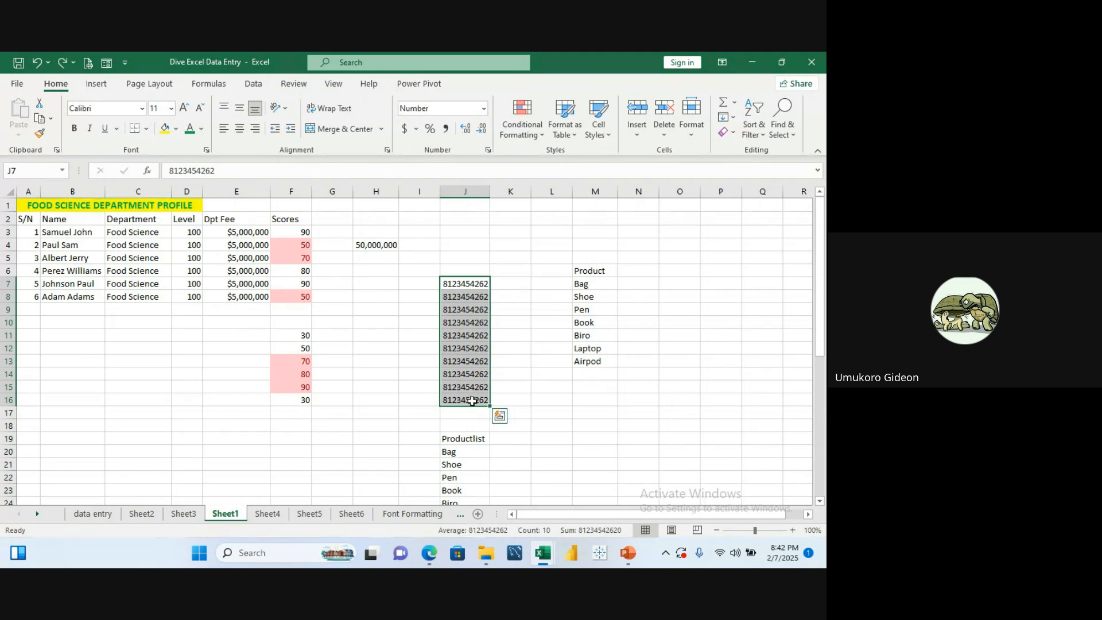
{"action": "left_click", "coordinate": [508, 326]}
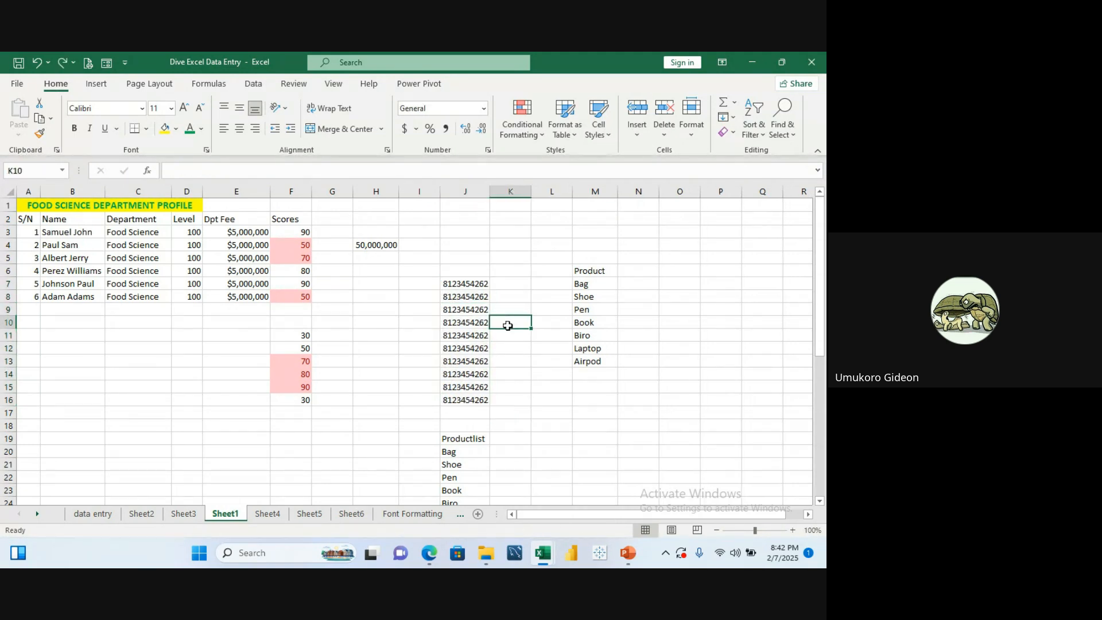
Step: Reapply the custom number format 0########## to J7:J16
{"action": "left_click", "coordinate": [470, 282]}
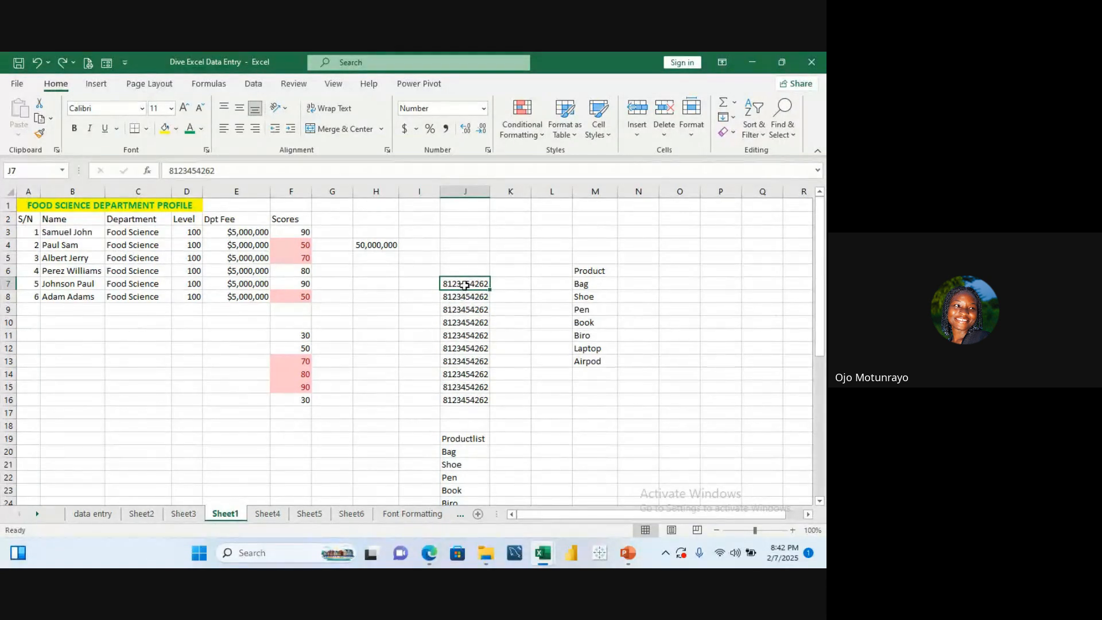
{"action": "left_click_drag", "start_coordinate": [466, 284], "coordinate": [469, 396]}
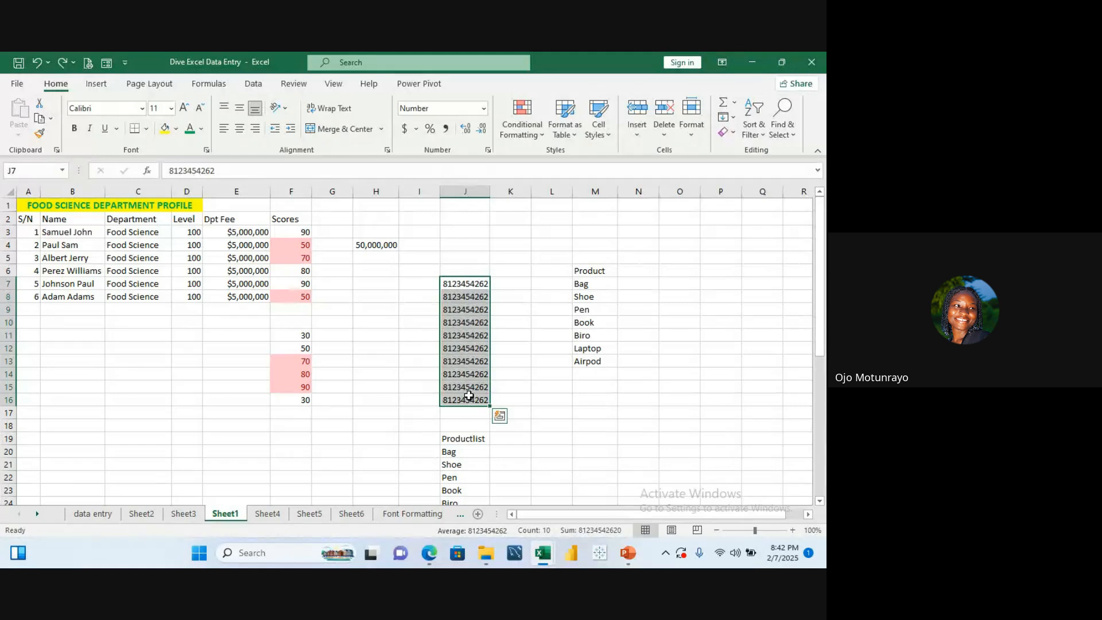
{"action": "left_click", "coordinate": [488, 150]}
{"action": "left_click", "coordinate": [434, 328]}
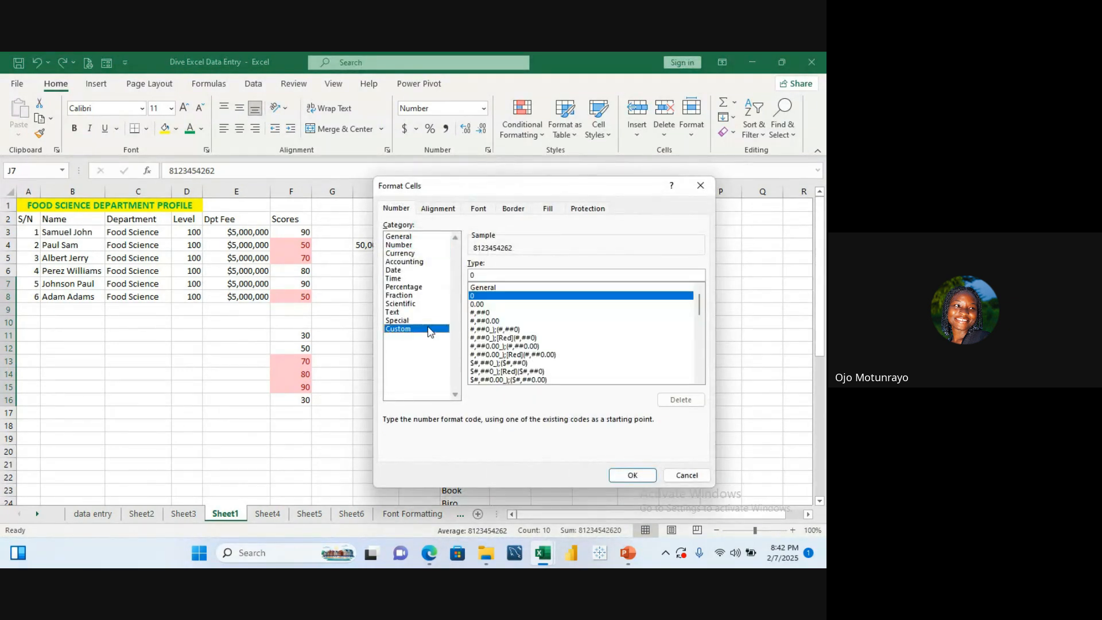
{"action": "left_click", "coordinate": [487, 273]}
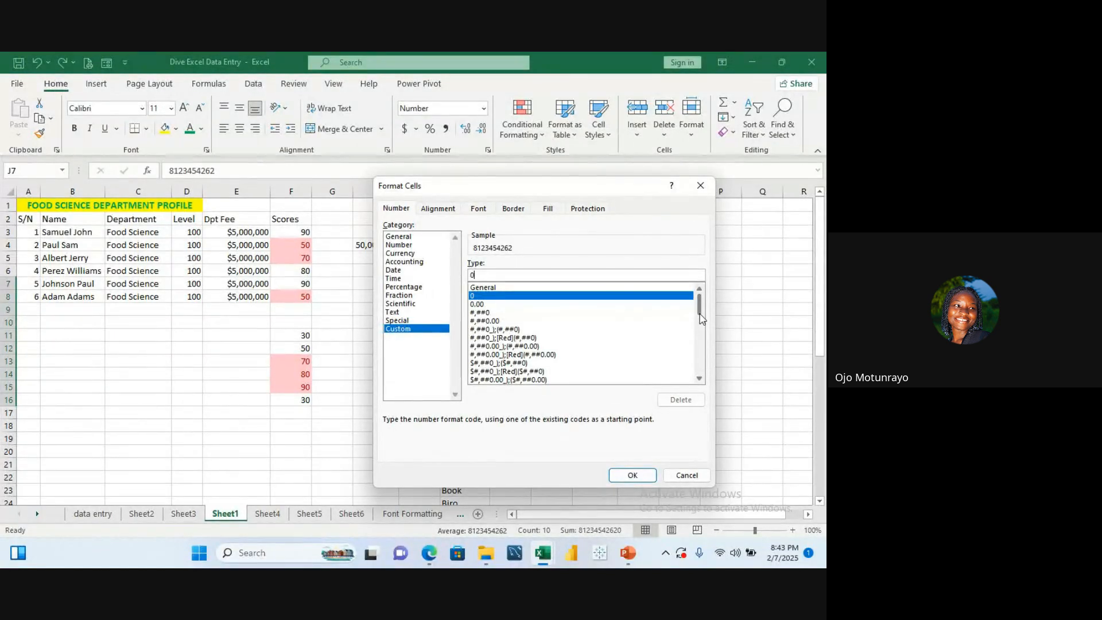
{"action": "left_click_drag", "start_coordinate": [700, 310], "coordinate": [704, 374]}
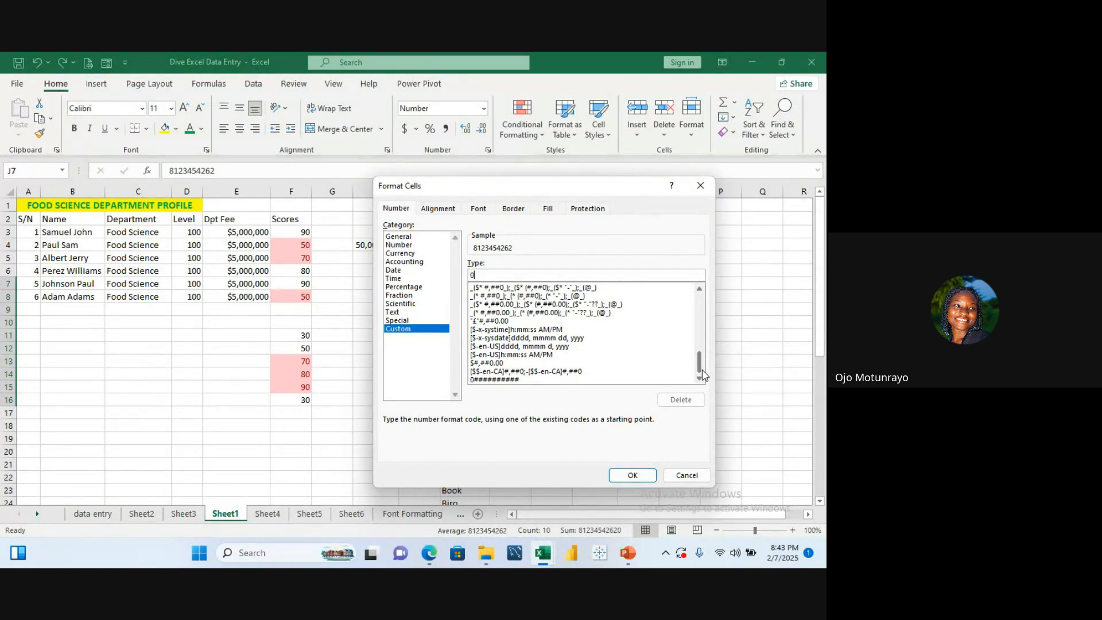
{"action": "left_click", "coordinate": [529, 381]}
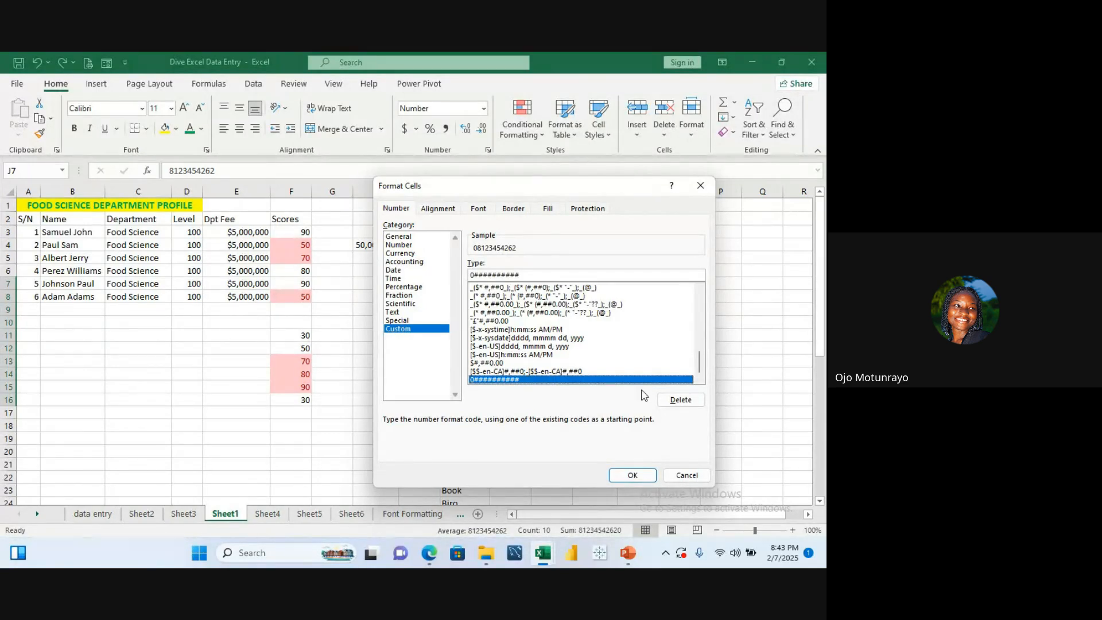
{"action": "left_click", "coordinate": [636, 476]}
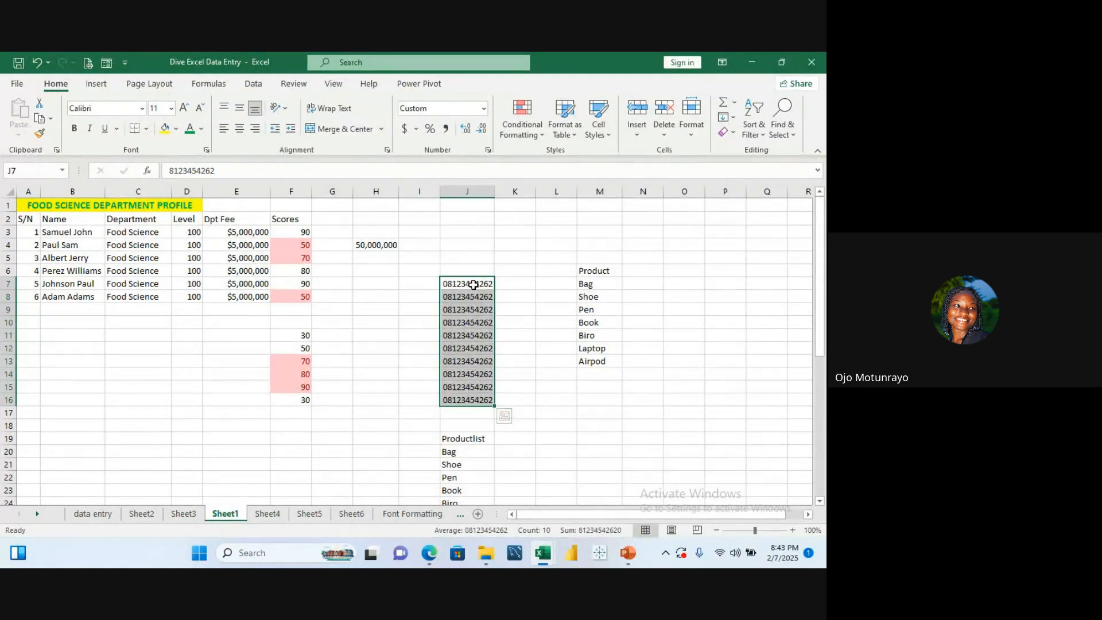
Step: Undo the reapplied custom number format on J7:J16
{"action": "left_click", "coordinate": [470, 256]}
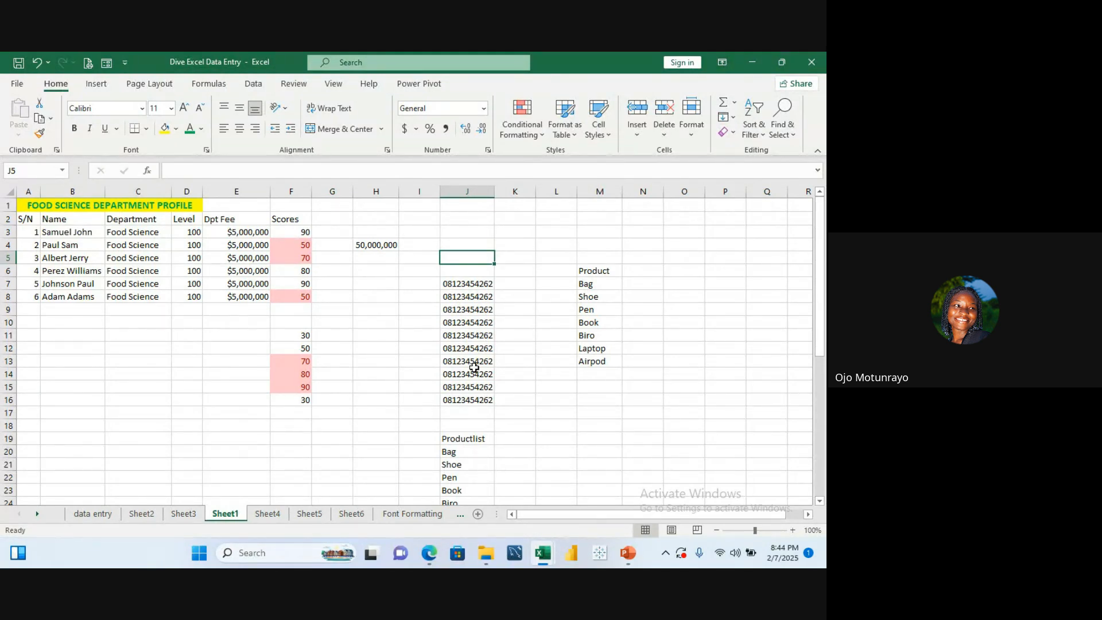
{"action": "left_click", "coordinate": [376, 306]}
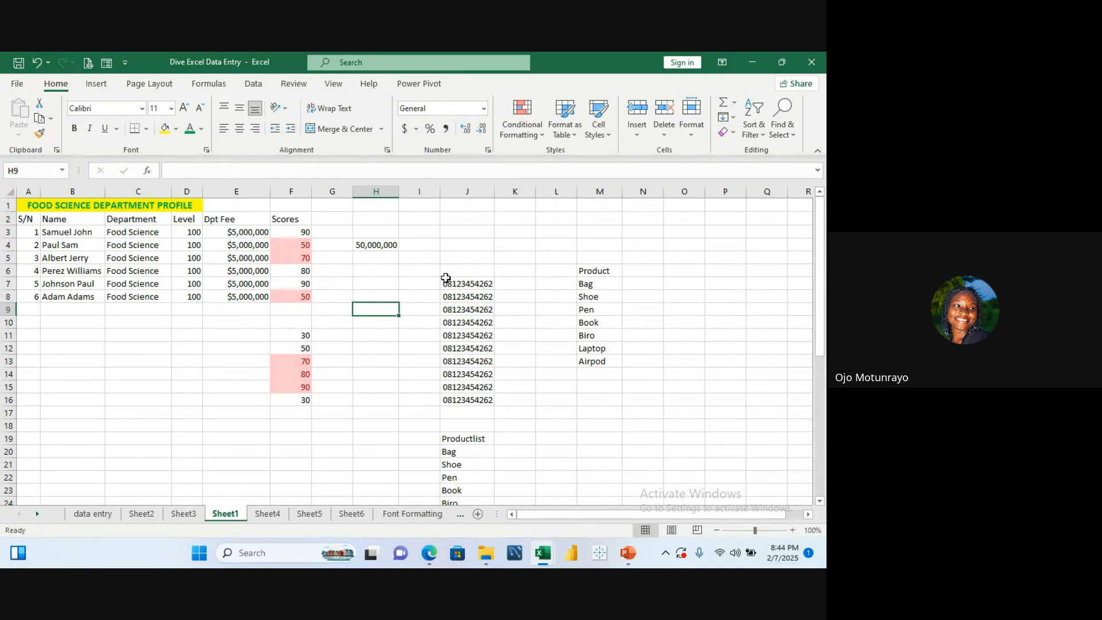
{"action": "key", "text": "ctrl+z"}
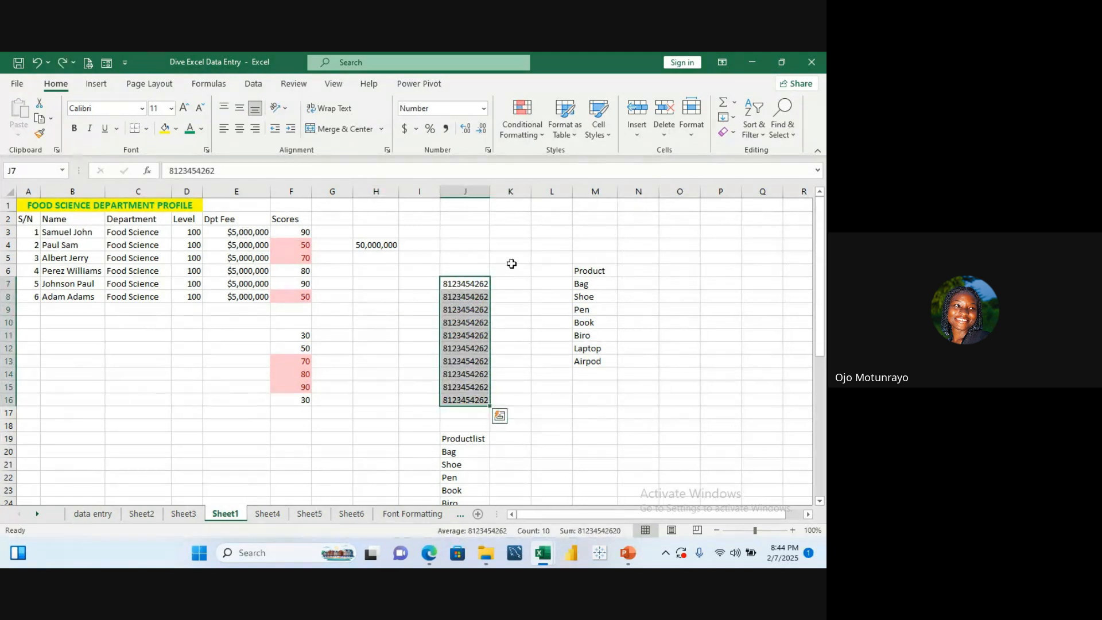
{"action": "left_click", "coordinate": [380, 335]}
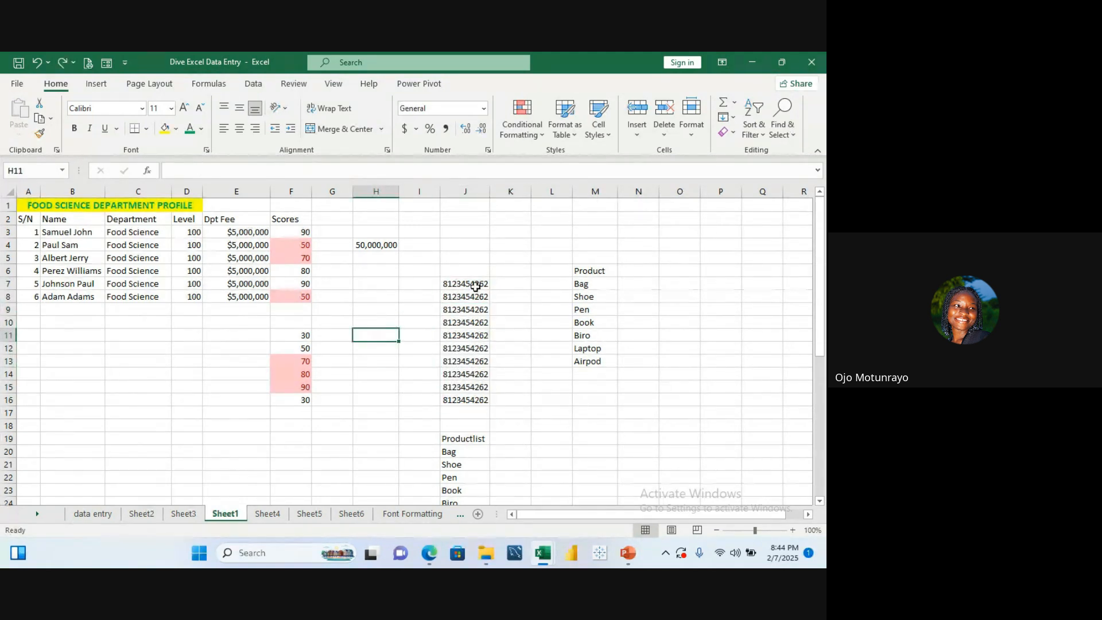
{"action": "left_click", "coordinate": [523, 383]}
{"action": "left_click", "coordinate": [559, 389]}
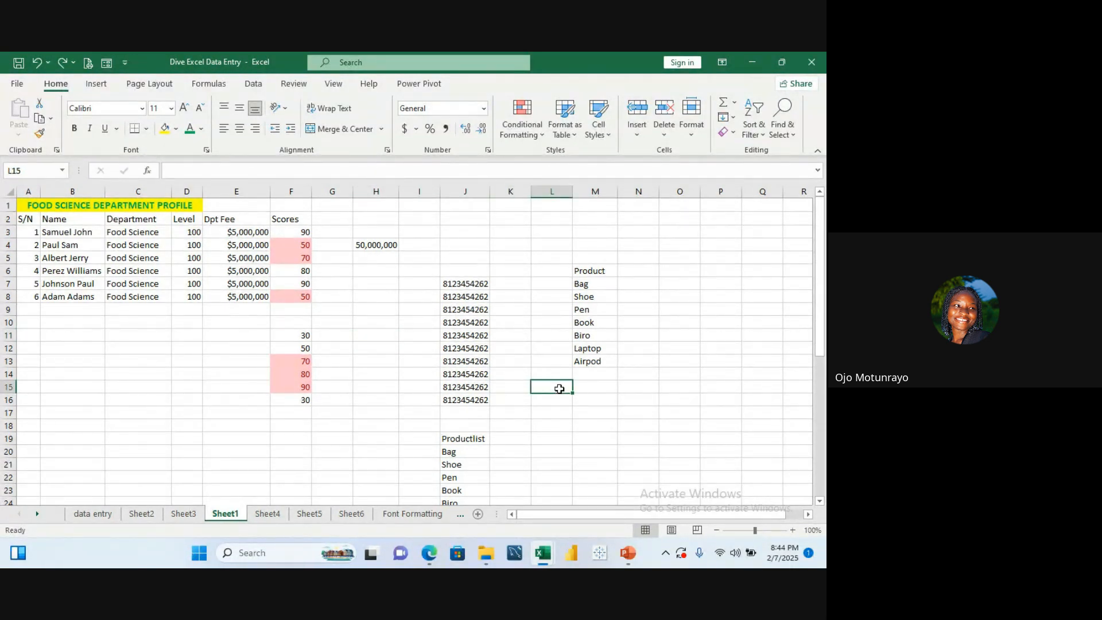
{"action": "type", "text": "812"}
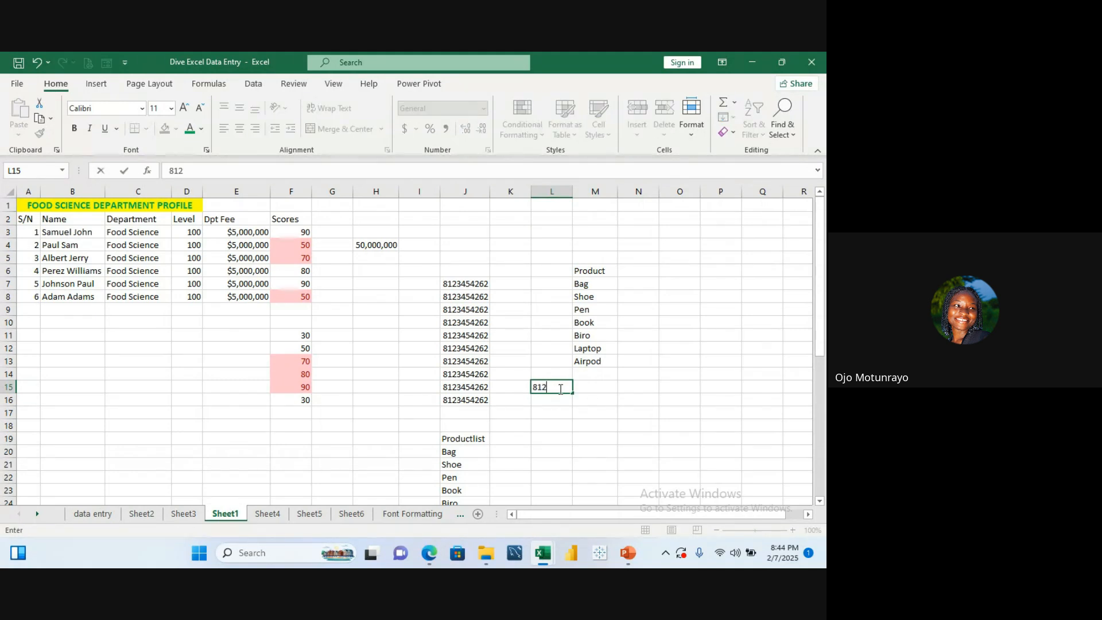
{"action": "type", "text": "34"}
{"action": "type", "text": "26"}
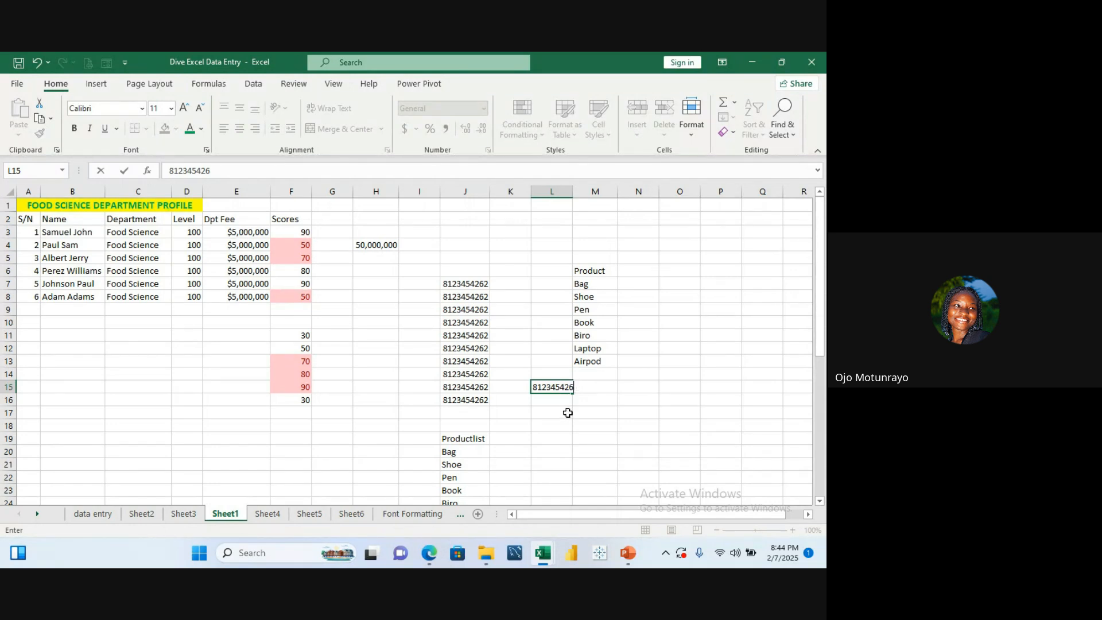
{"action": "key", "text": "Return"}
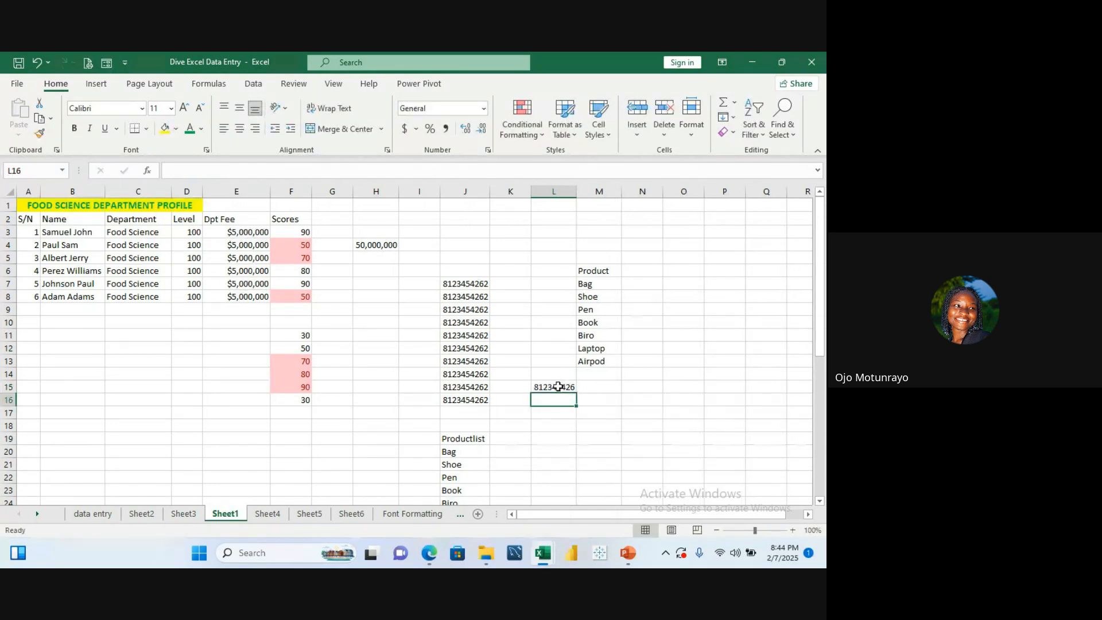
Step: Fill the value in L15 down through L21
{"action": "left_click", "coordinate": [558, 387]}
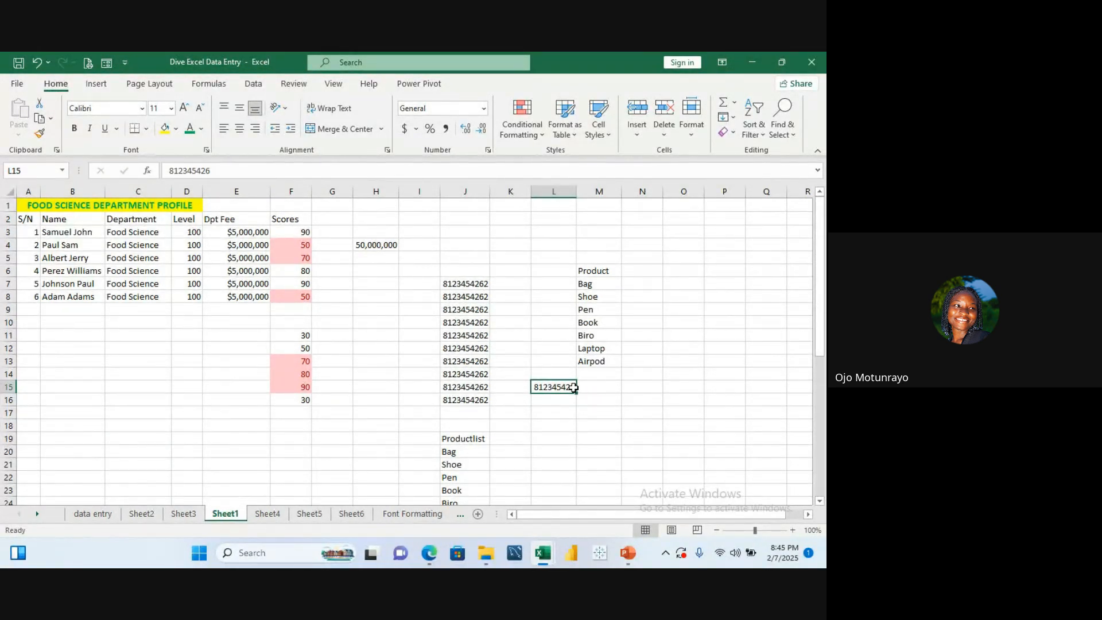
{"action": "double_click", "coordinate": [574, 384]}
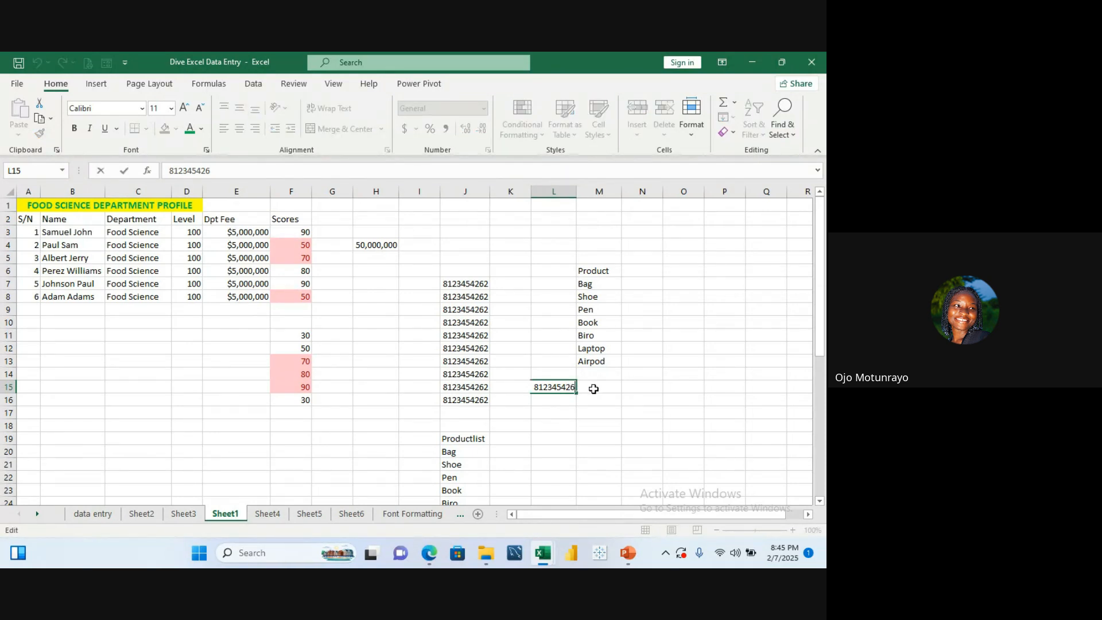
{"action": "left_click", "coordinate": [593, 422]}
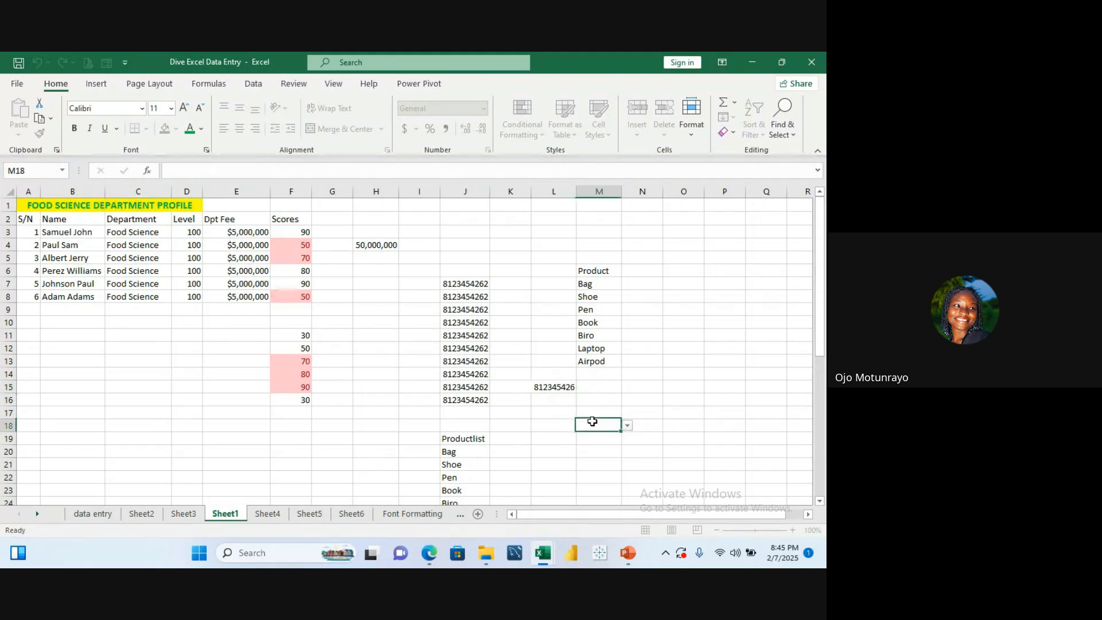
{"action": "left_click", "coordinate": [566, 387]}
{"action": "left_click_drag", "start_coordinate": [576, 391], "coordinate": [574, 468]}
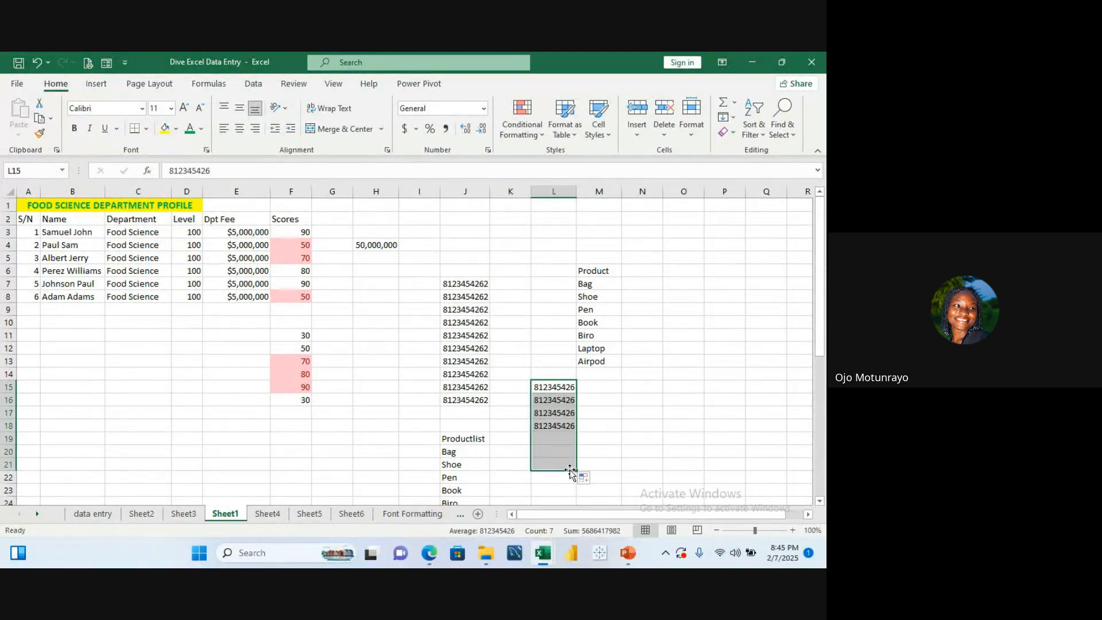
Step: Apply the custom number format 0########## to L15:L21 so the numbers show a leading zero
{"action": "left_click", "coordinate": [487, 151]}
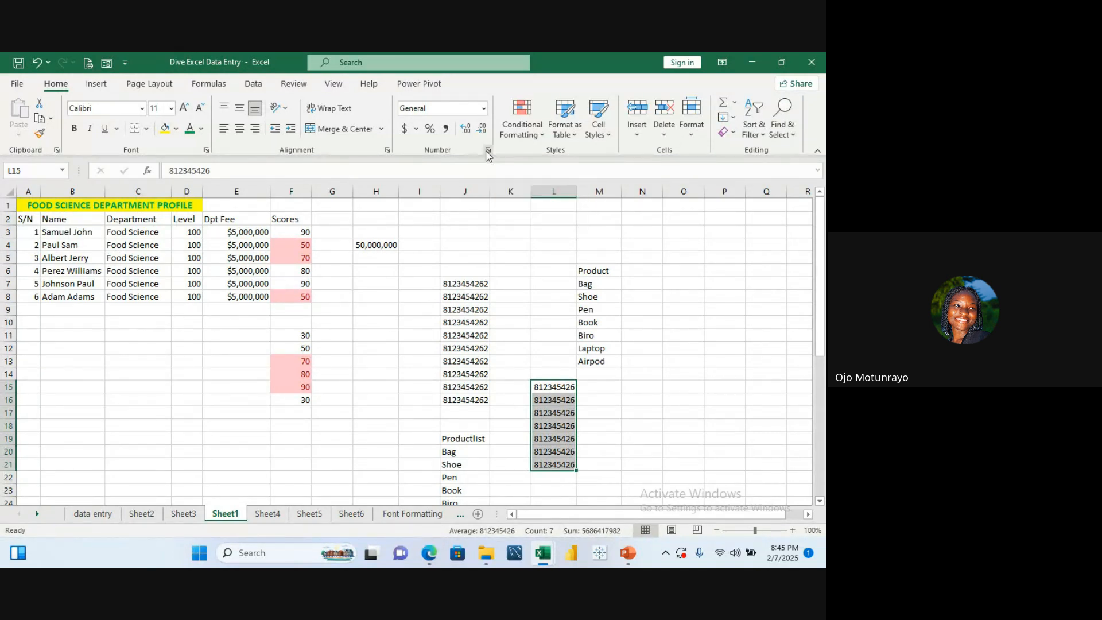
{"action": "left_click", "coordinate": [423, 329]}
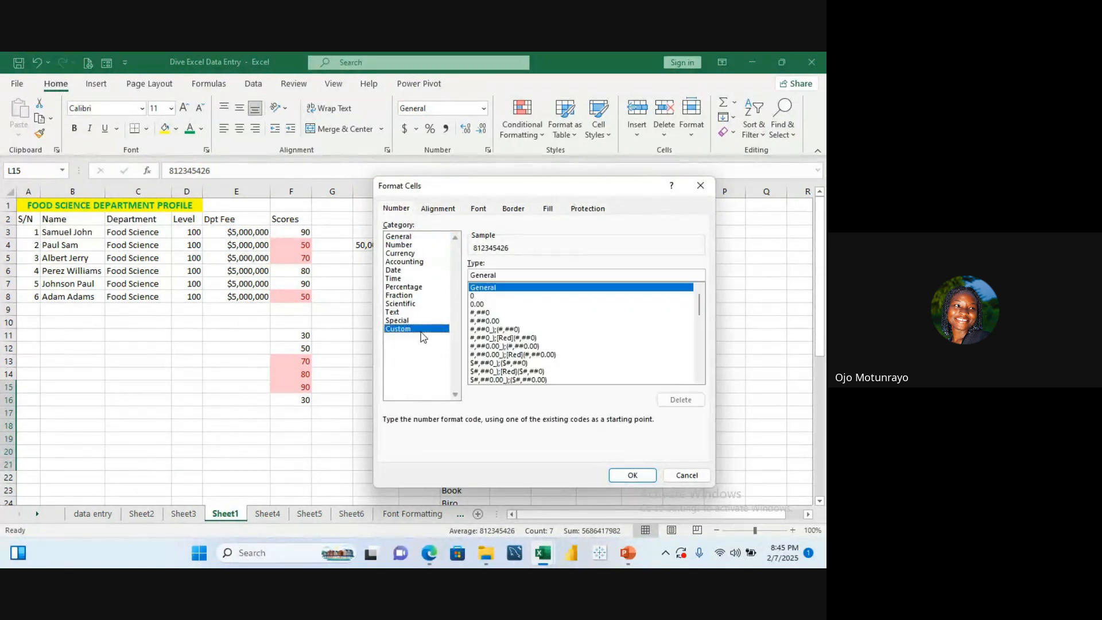
{"action": "left_click_drag", "start_coordinate": [706, 302], "coordinate": [704, 368]}
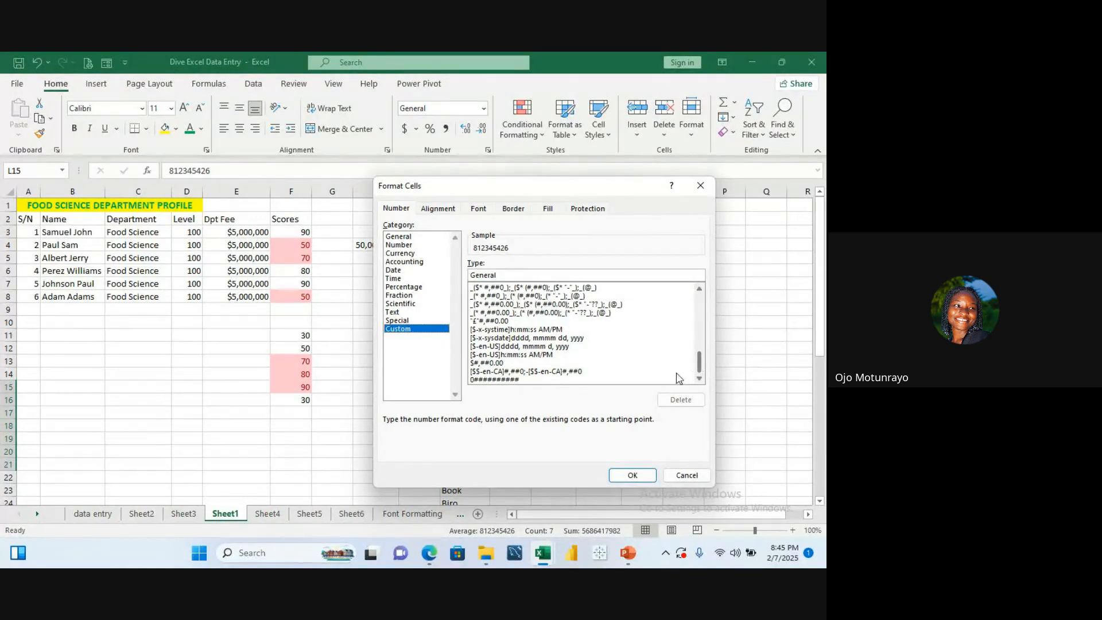
{"action": "left_click_drag", "start_coordinate": [700, 362], "coordinate": [690, 390]}
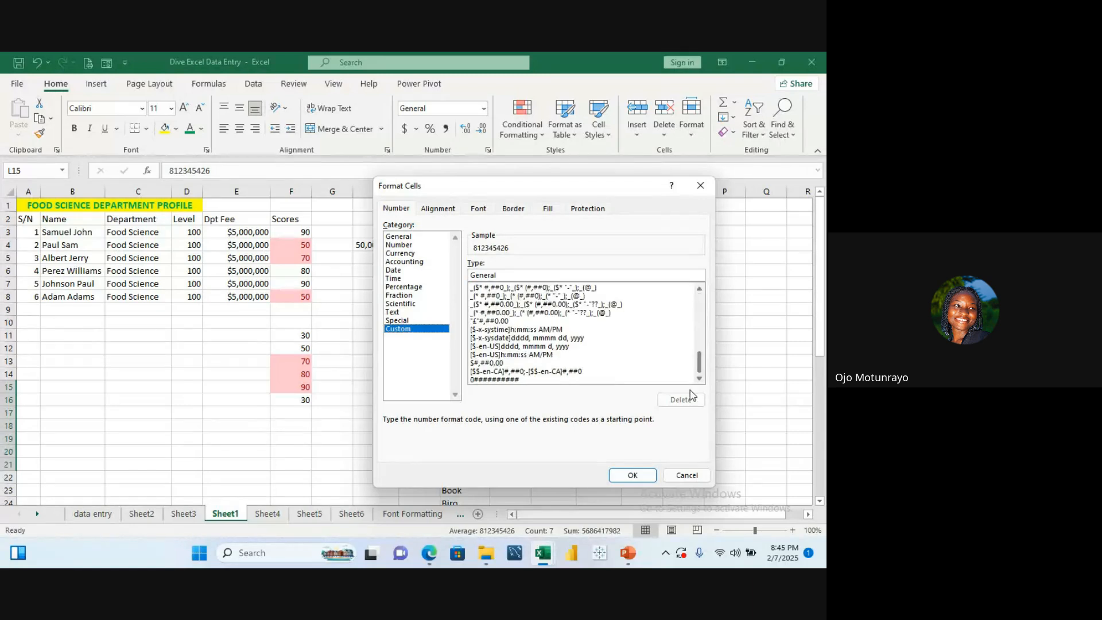
{"action": "left_click", "coordinate": [514, 379]}
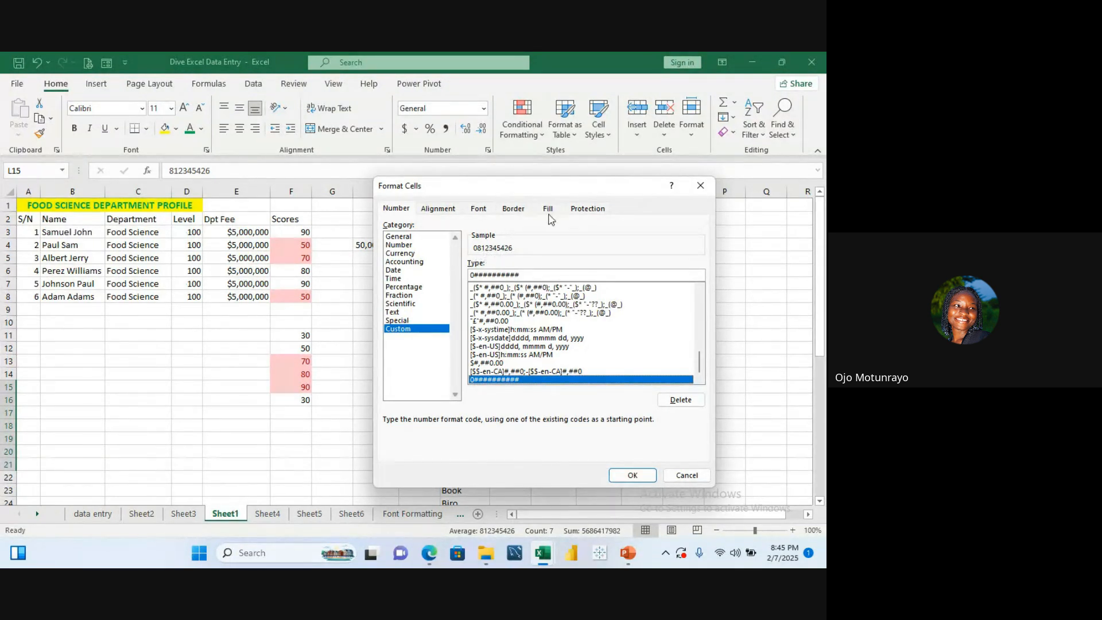
{"action": "left_click", "coordinate": [648, 474]}
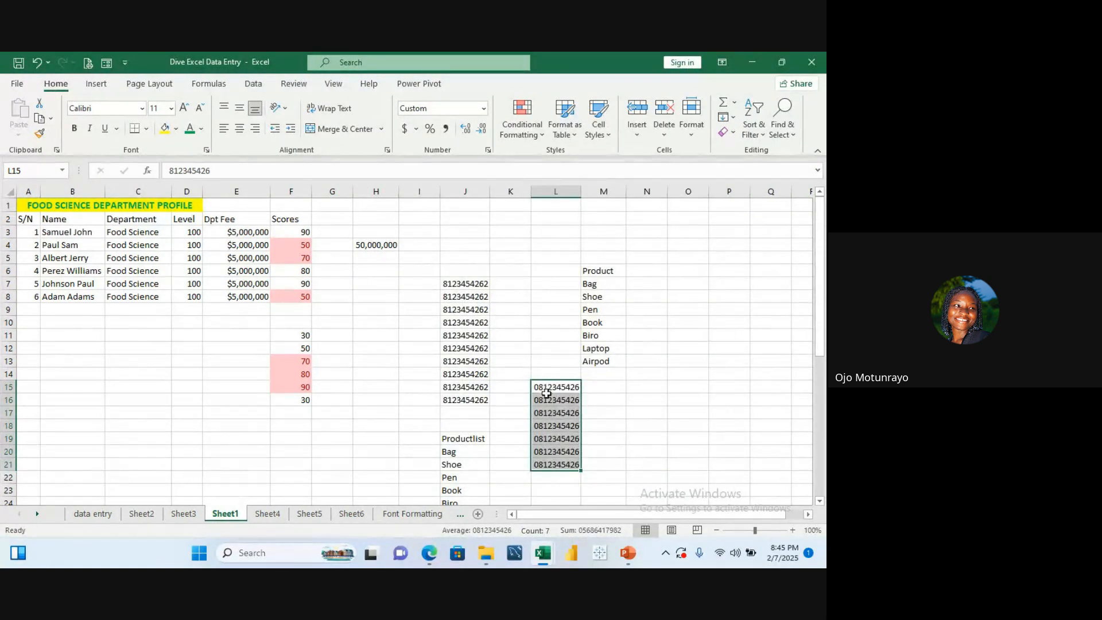
{"action": "left_click", "coordinate": [604, 432]}
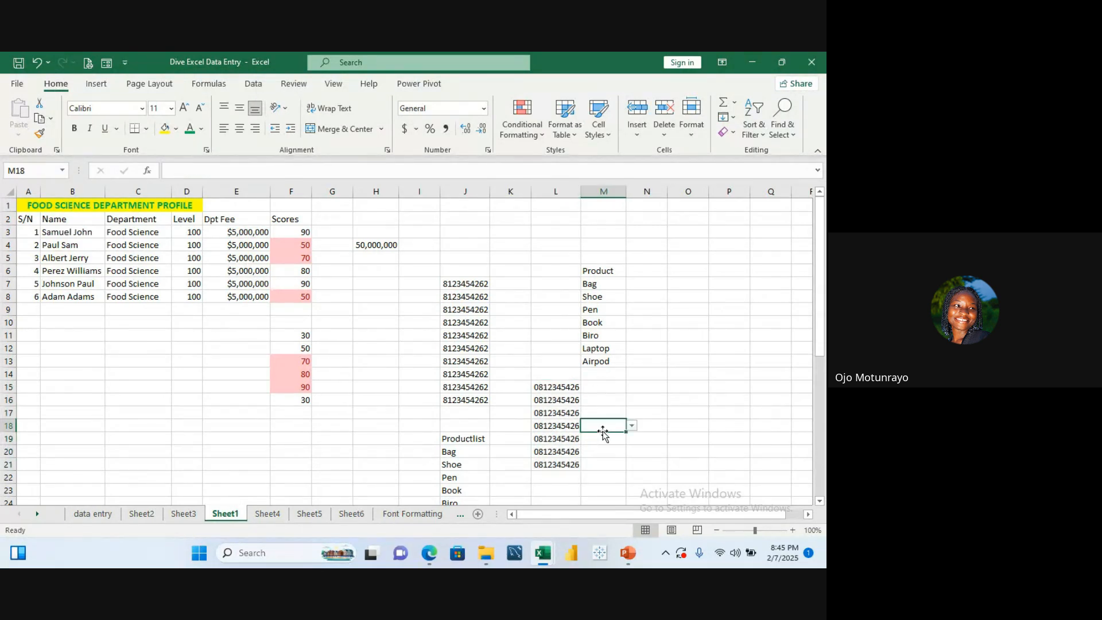
{"action": "left_click", "coordinate": [569, 386]}
{"action": "left_click_drag", "start_coordinate": [565, 387], "coordinate": [565, 464]}
{"action": "left_click", "coordinate": [678, 359]}
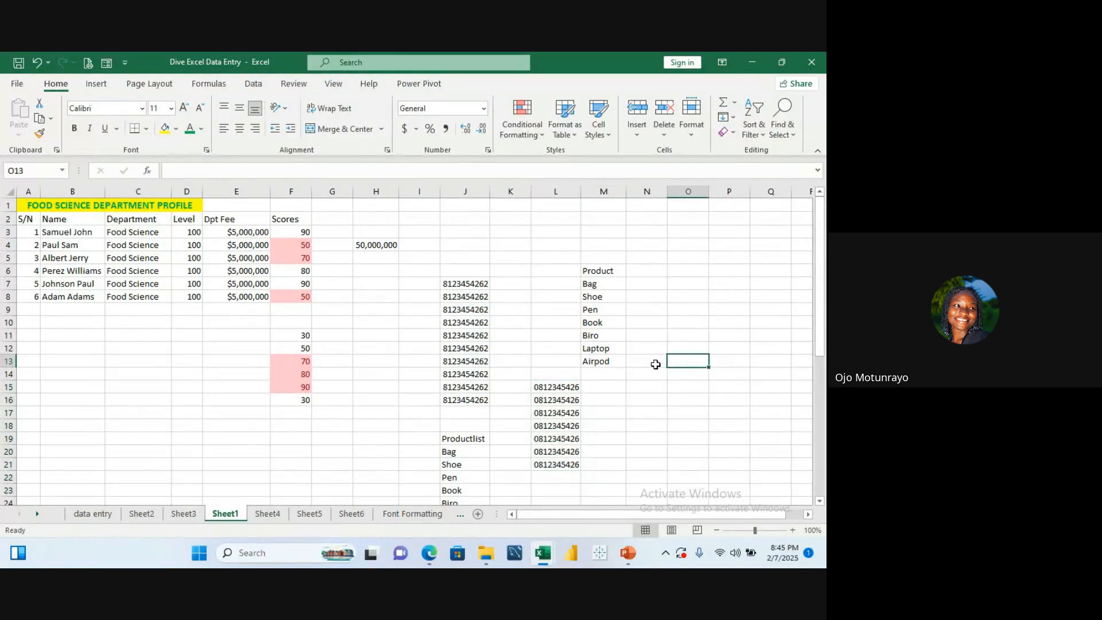
{"action": "left_click", "coordinate": [546, 390]}
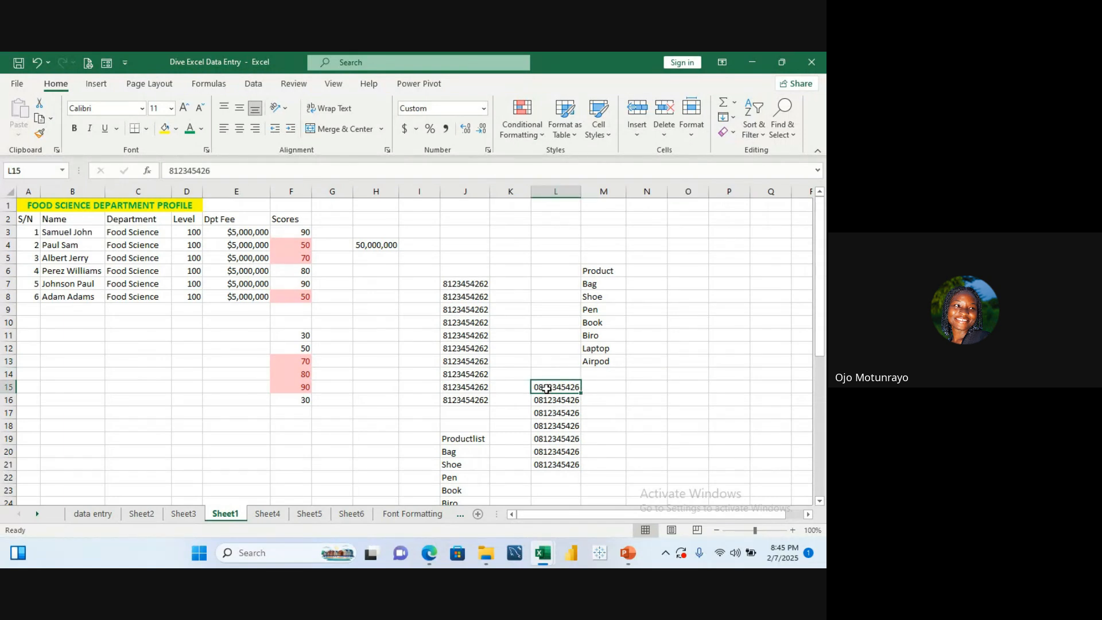
{"action": "left_click_drag", "start_coordinate": [546, 389], "coordinate": [550, 465]}
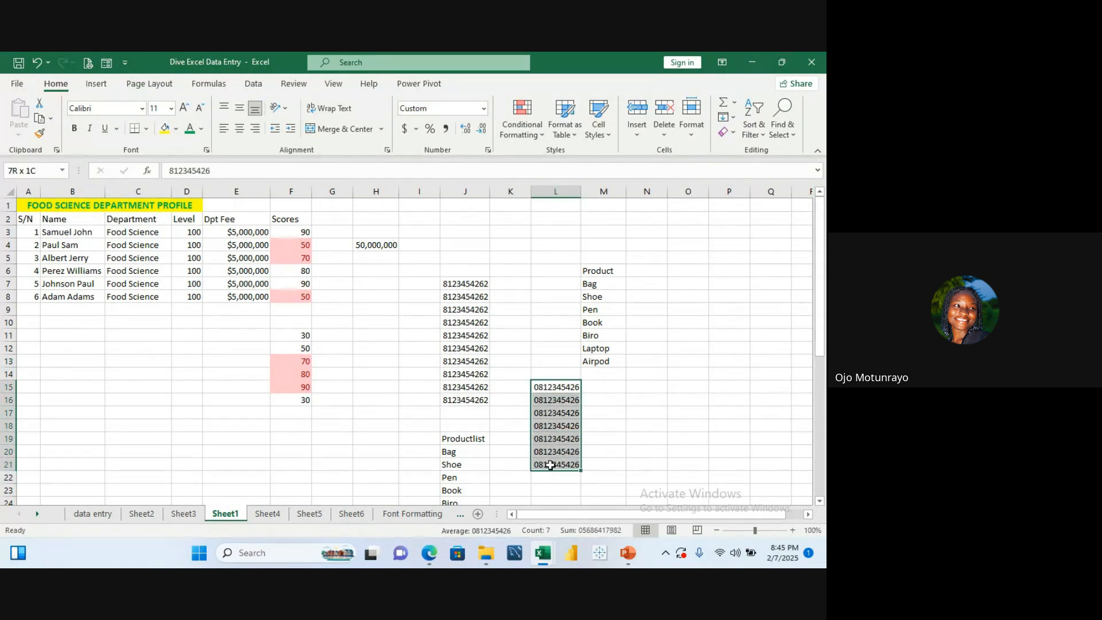
{"action": "left_click", "coordinate": [511, 308]}
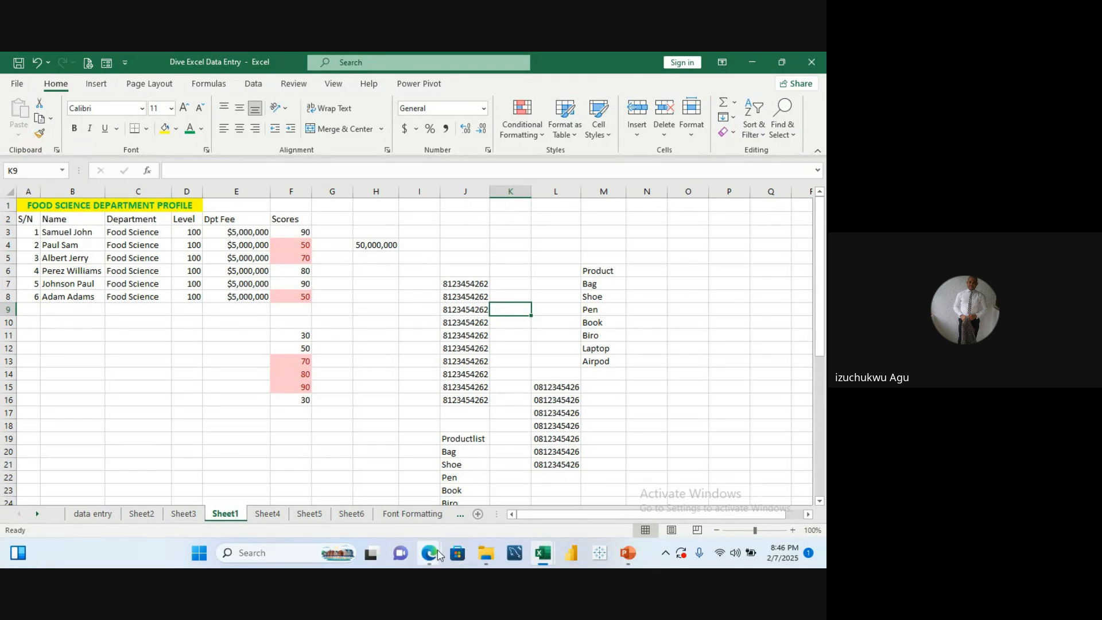
Step: Switch to Google Meet to view the raised hands in the participants list, then return to the Excel workbook
{"action": "mouse_move", "coordinate": [430, 555]}
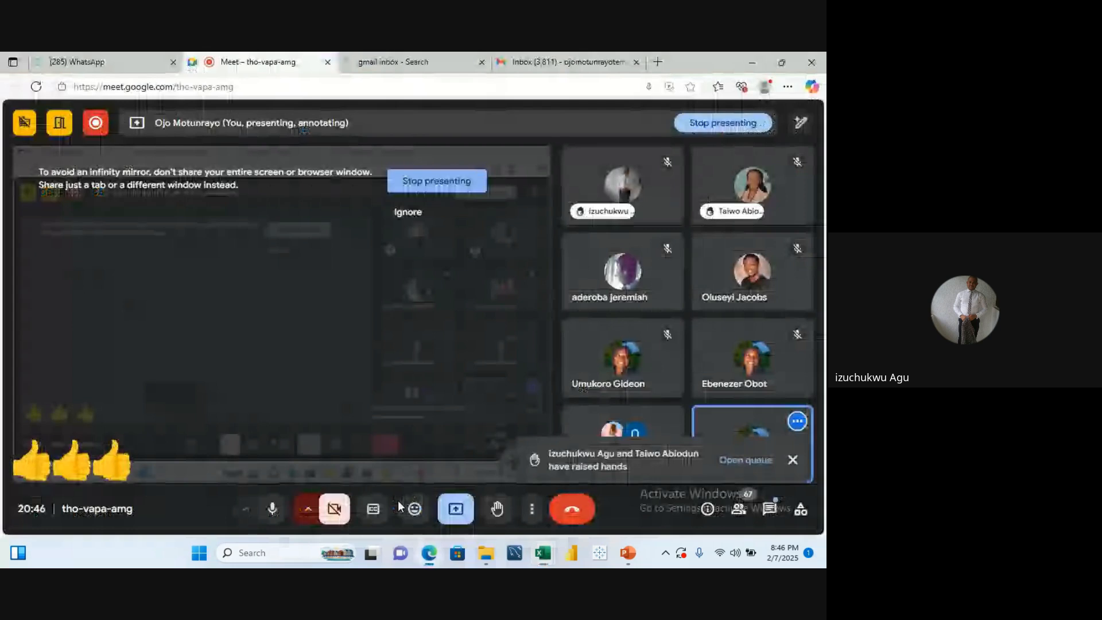
{"action": "left_click", "coordinate": [398, 499]}
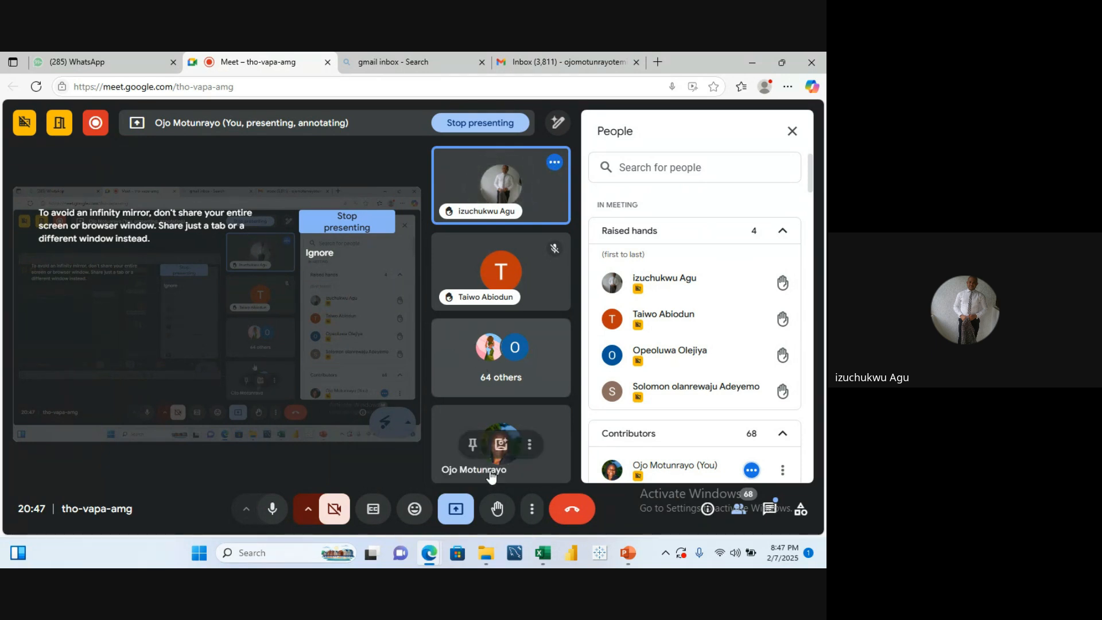
{"action": "mouse_move", "coordinate": [544, 561]}
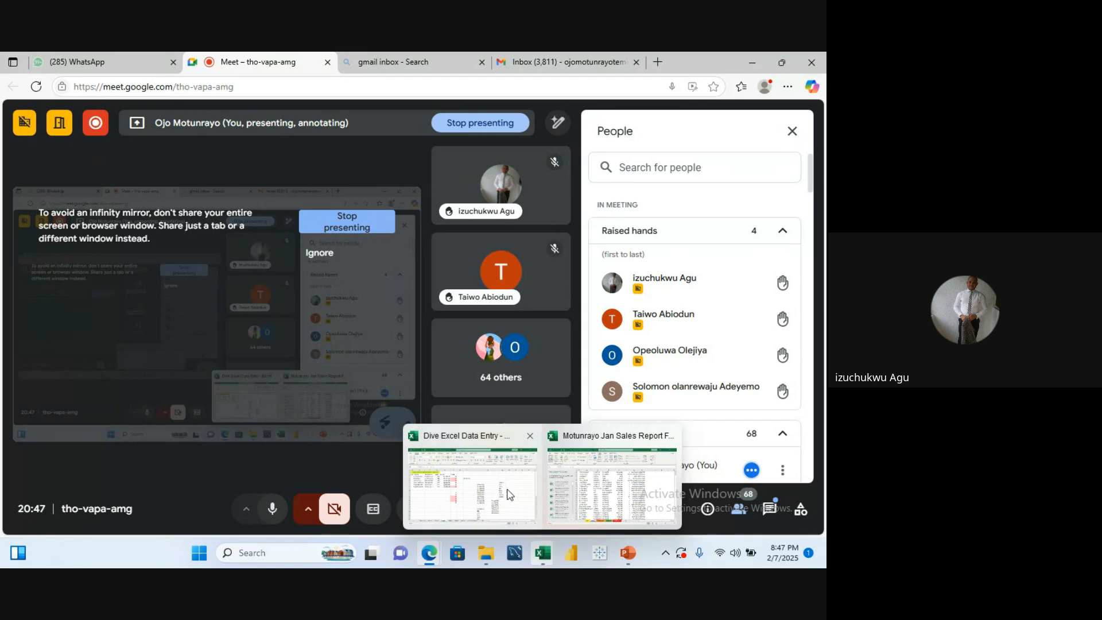
{"action": "left_click", "coordinate": [483, 436]}
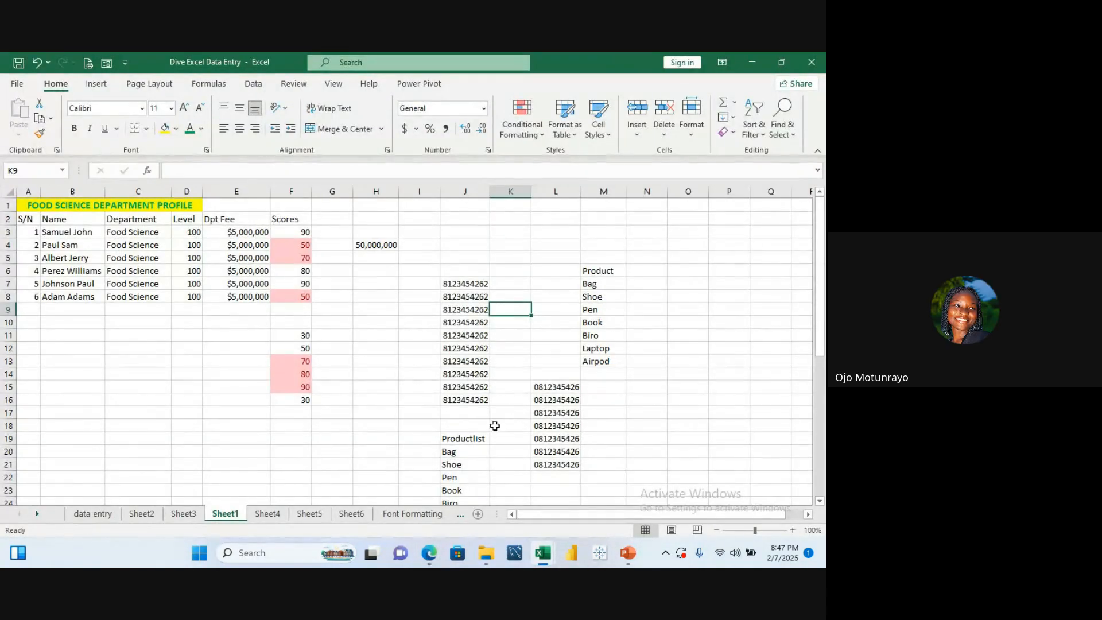
{"action": "left_click", "coordinate": [478, 439]}
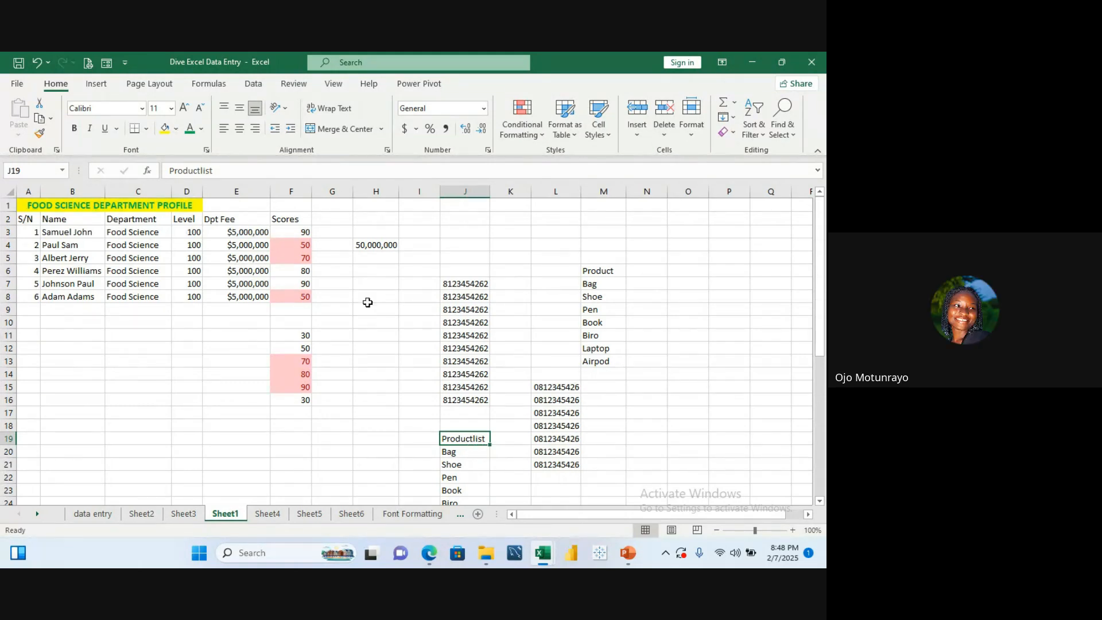
{"action": "left_click", "coordinate": [344, 362]}
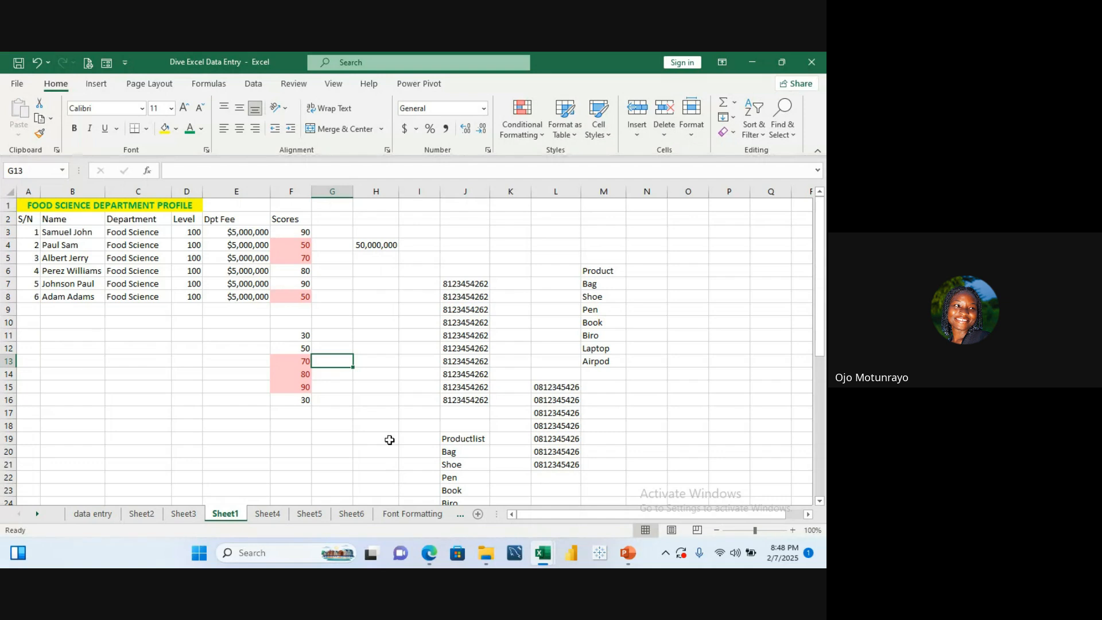
{"action": "left_click", "coordinate": [348, 377]}
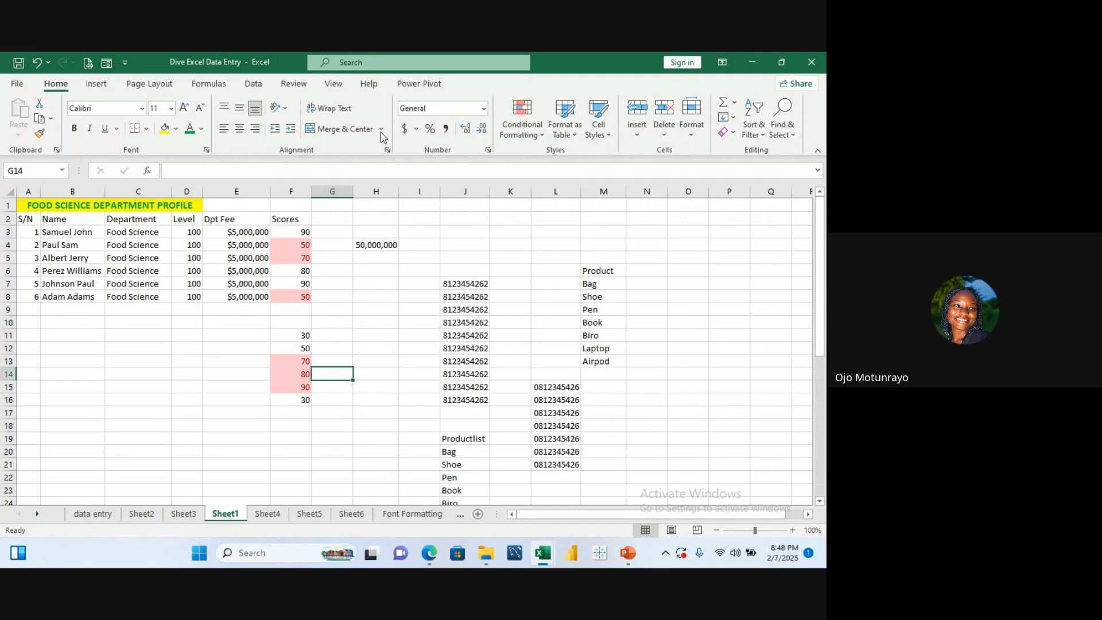
{"action": "left_click", "coordinate": [228, 84]}
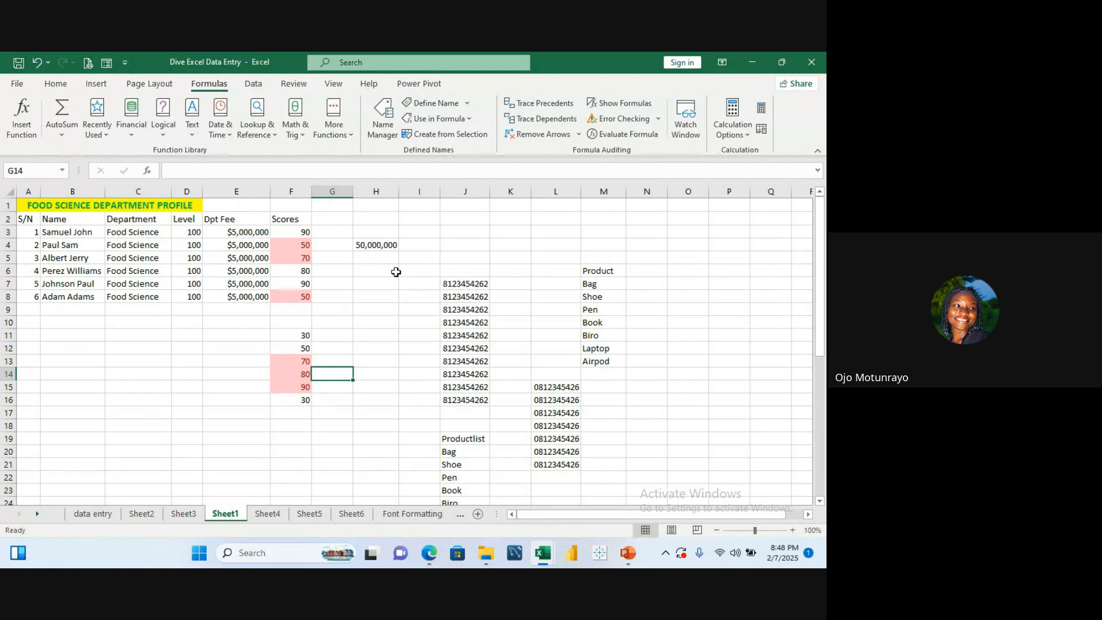
Step: Glance at the Google Meet call window and come back to the Excel workbook
{"action": "mouse_move", "coordinate": [429, 553]}
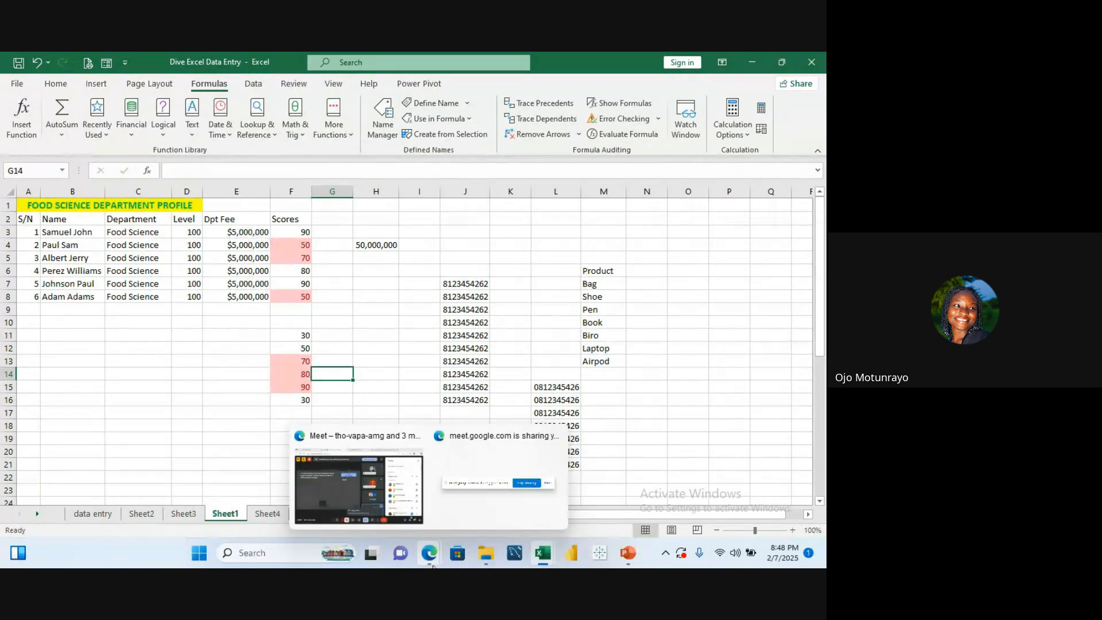
{"action": "left_click", "coordinate": [359, 485]}
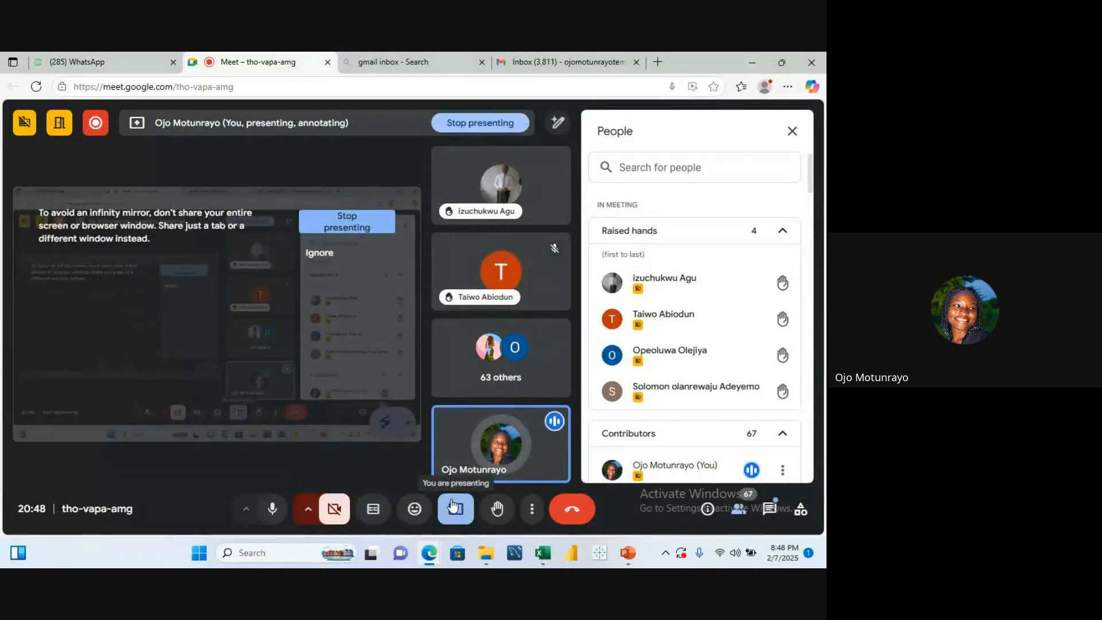
{"action": "mouse_move", "coordinate": [486, 553]}
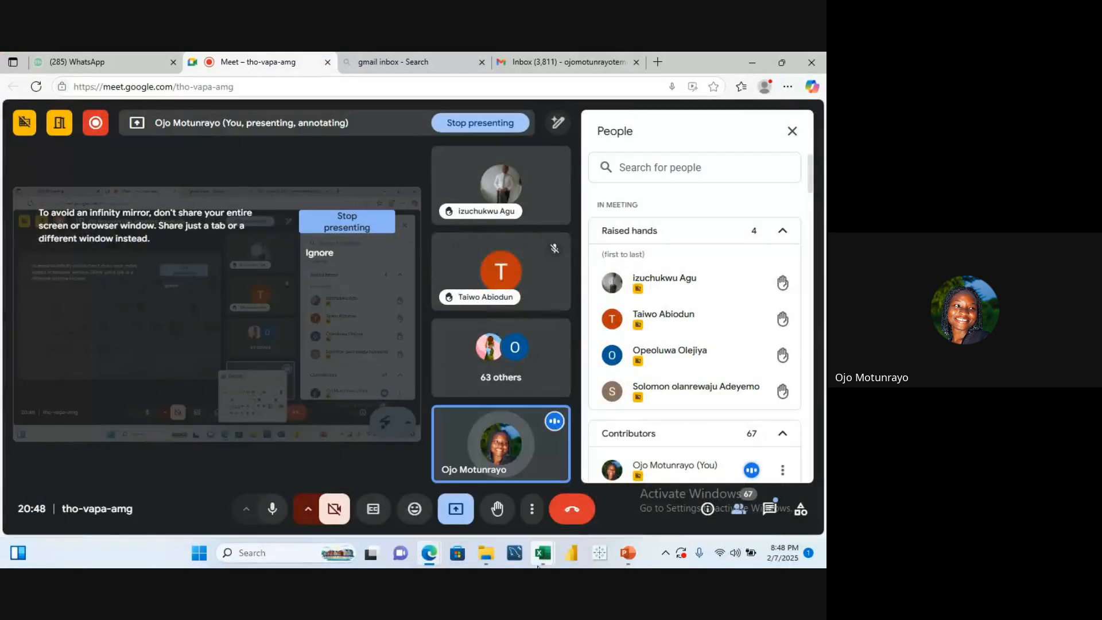
{"action": "mouse_move", "coordinate": [543, 553]}
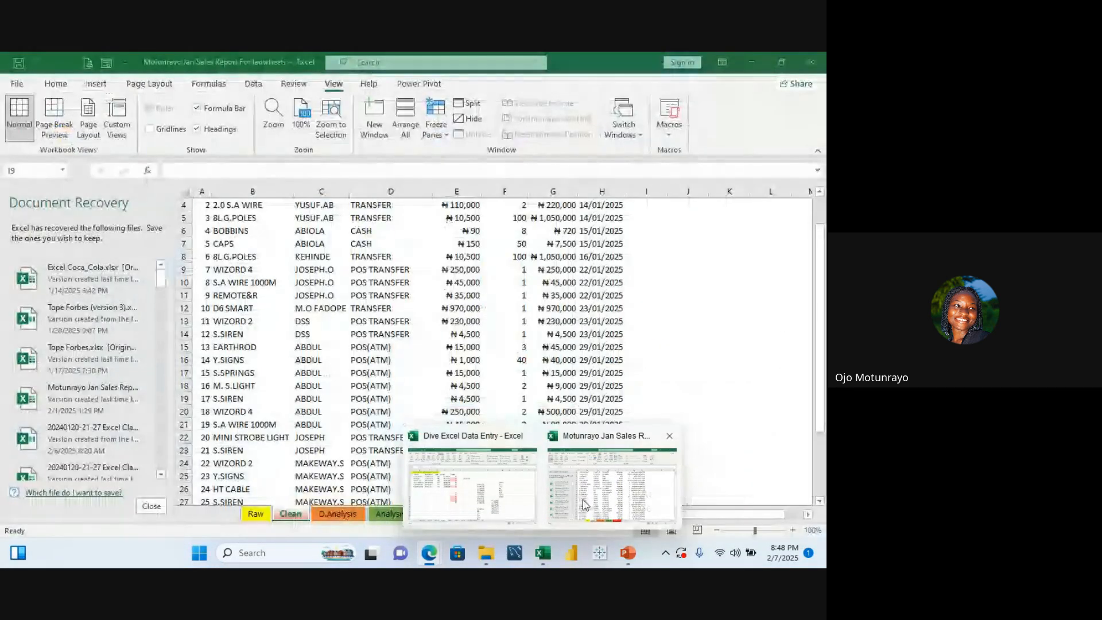
{"action": "left_click", "coordinate": [483, 487]}
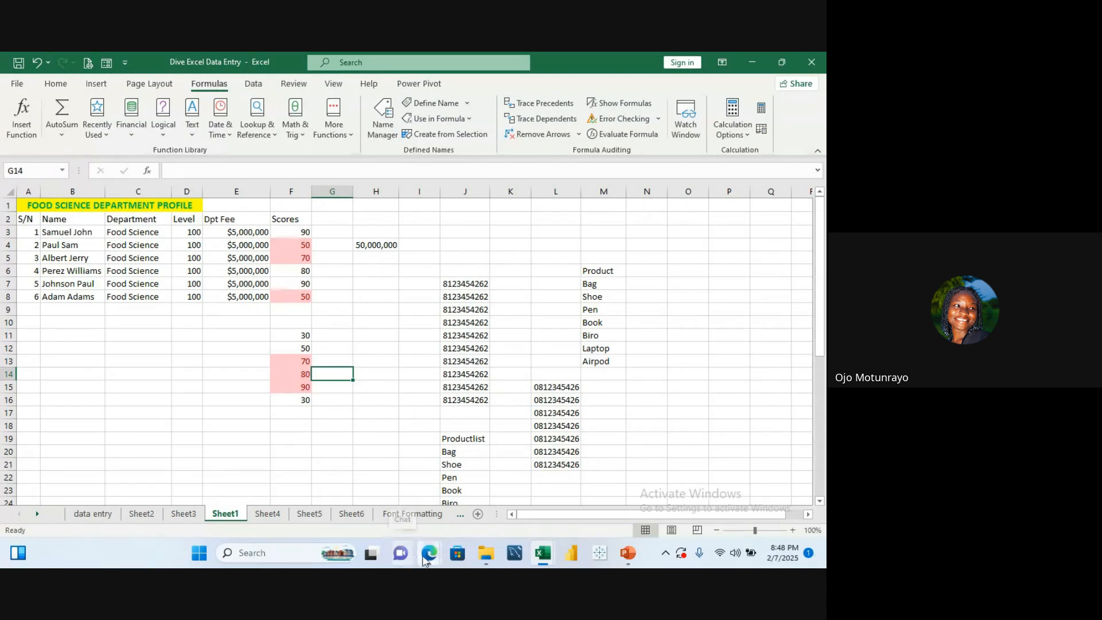
{"action": "mouse_move", "coordinate": [427, 561]}
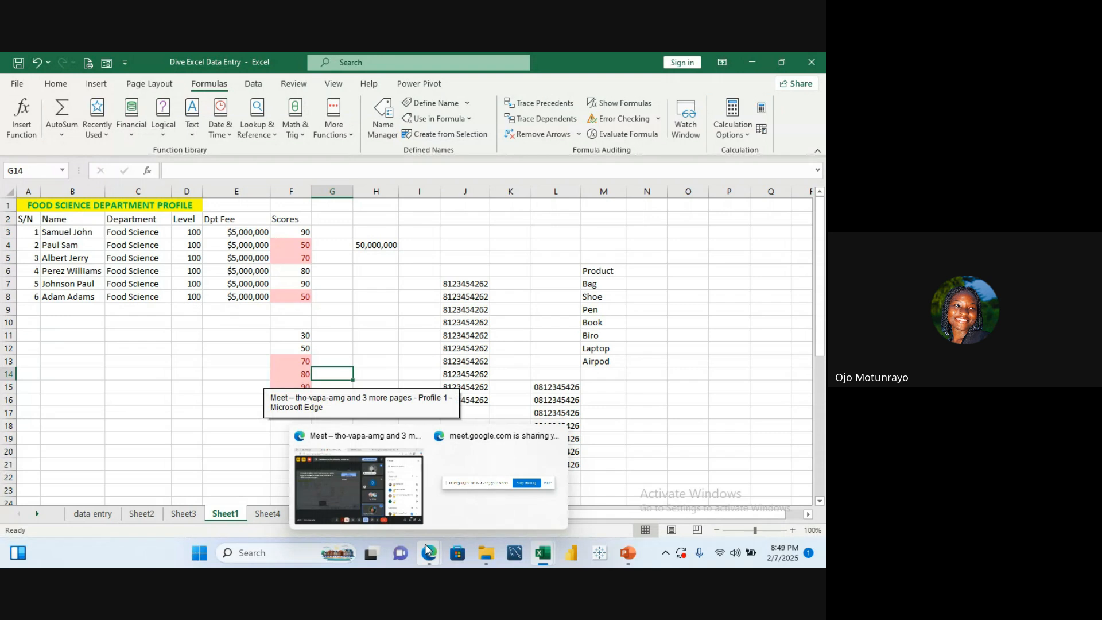
{"action": "mouse_move", "coordinate": [406, 504]}
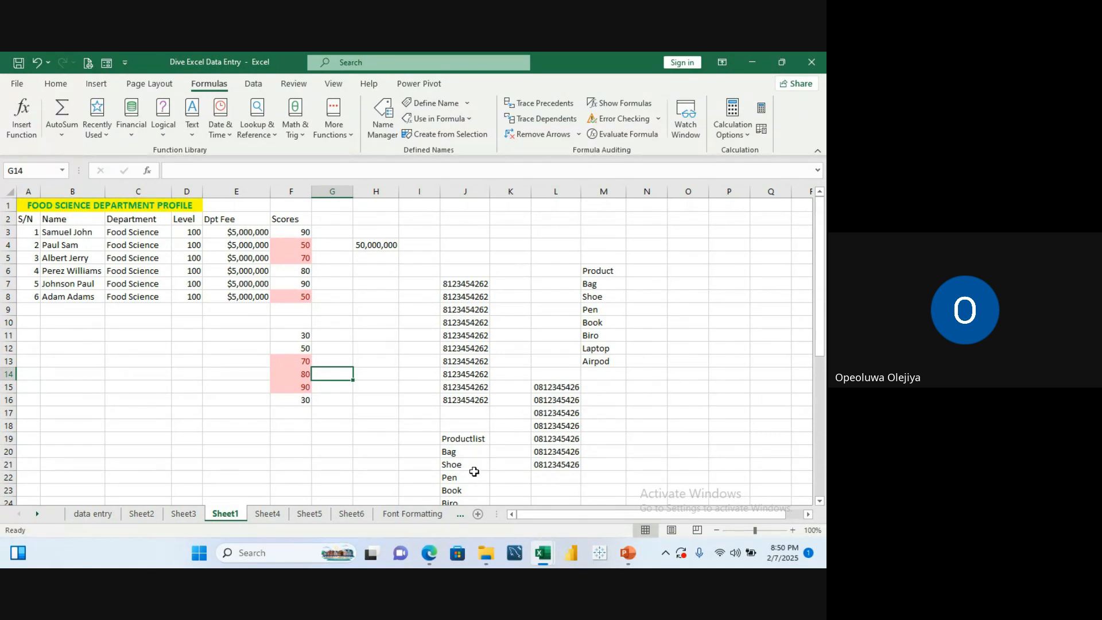
Step: Try to edit the =Productlist formula in J20 and close the error alert that appears
{"action": "left_click", "coordinate": [464, 451]}
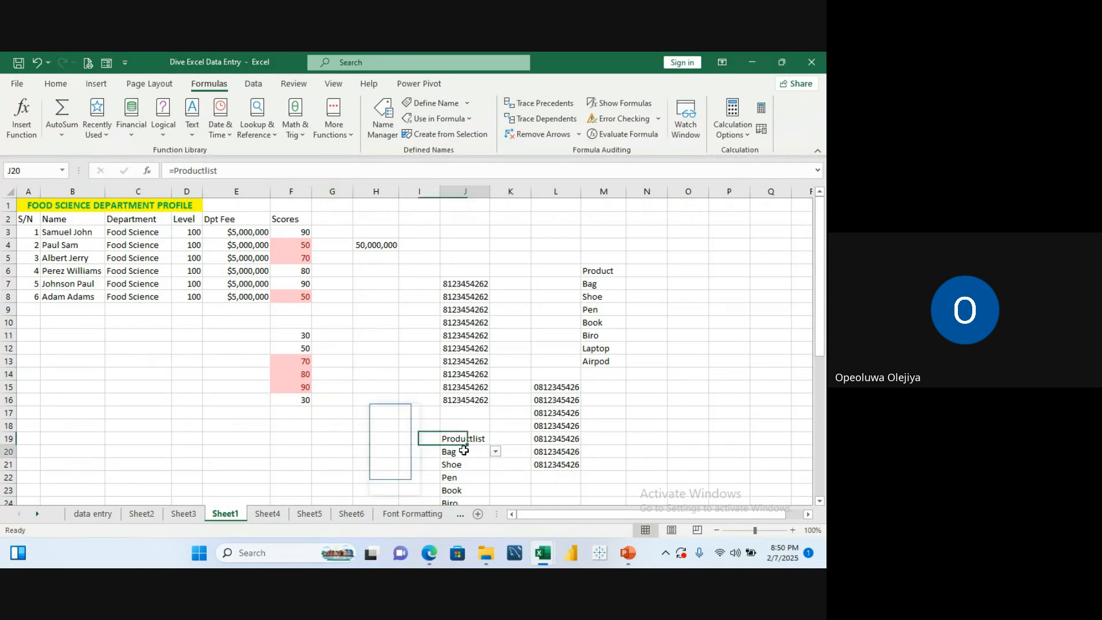
{"action": "double_click", "coordinate": [464, 451]}
{"action": "left_click_drag", "start_coordinate": [464, 450], "coordinate": [499, 447]}
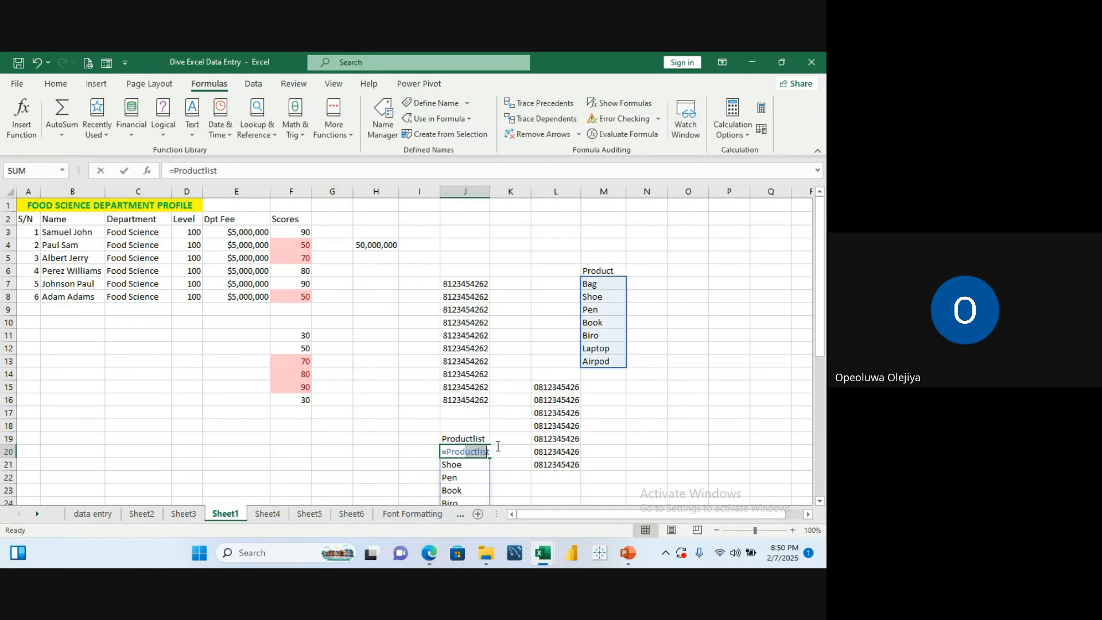
{"action": "left_click", "coordinate": [509, 392]}
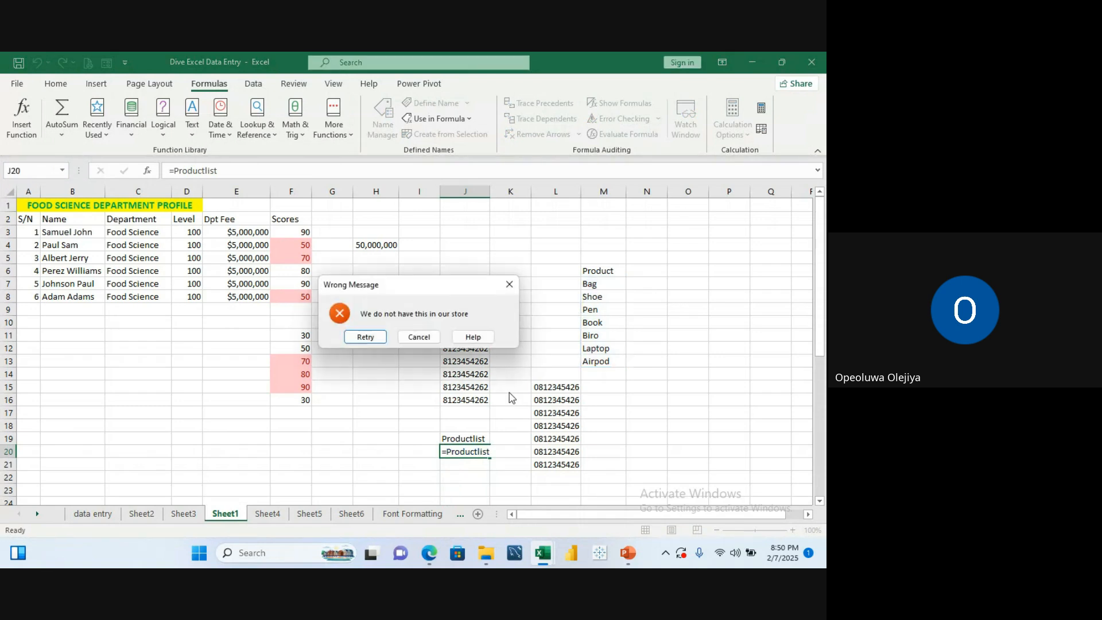
{"action": "left_click", "coordinate": [509, 285]}
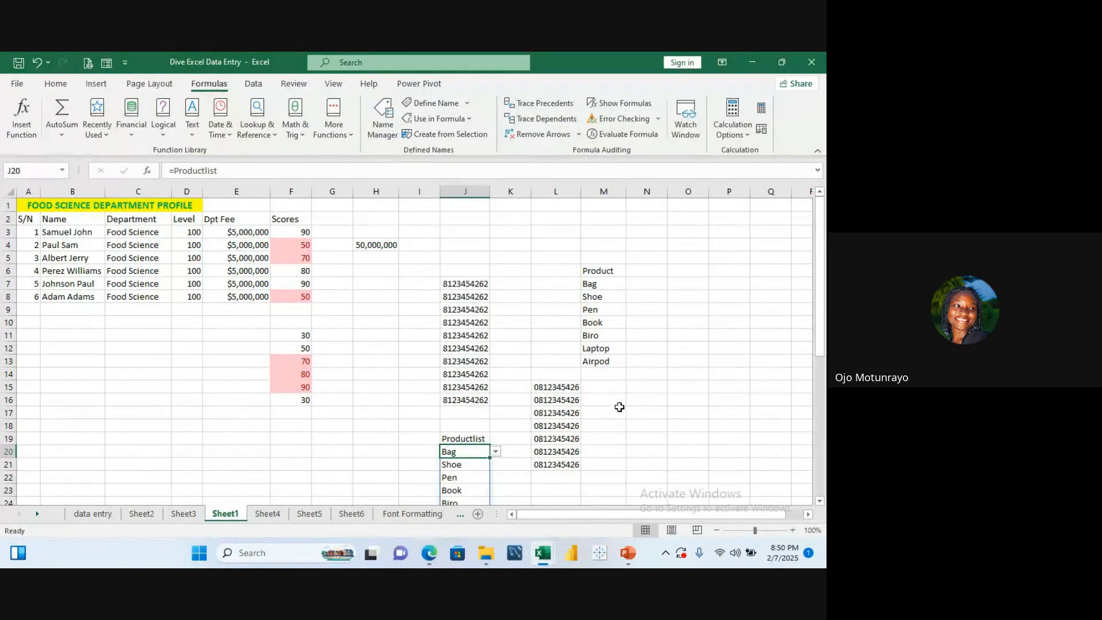
Step: Select the spilled product list in J20:J26 and clear its contents
{"action": "key", "text": "Down"}
{"action": "key", "text": "Down"}
{"action": "key", "text": "Down"}
{"action": "key", "text": "Down"}
{"action": "key", "text": "Down"}
{"action": "key", "text": "Down"}
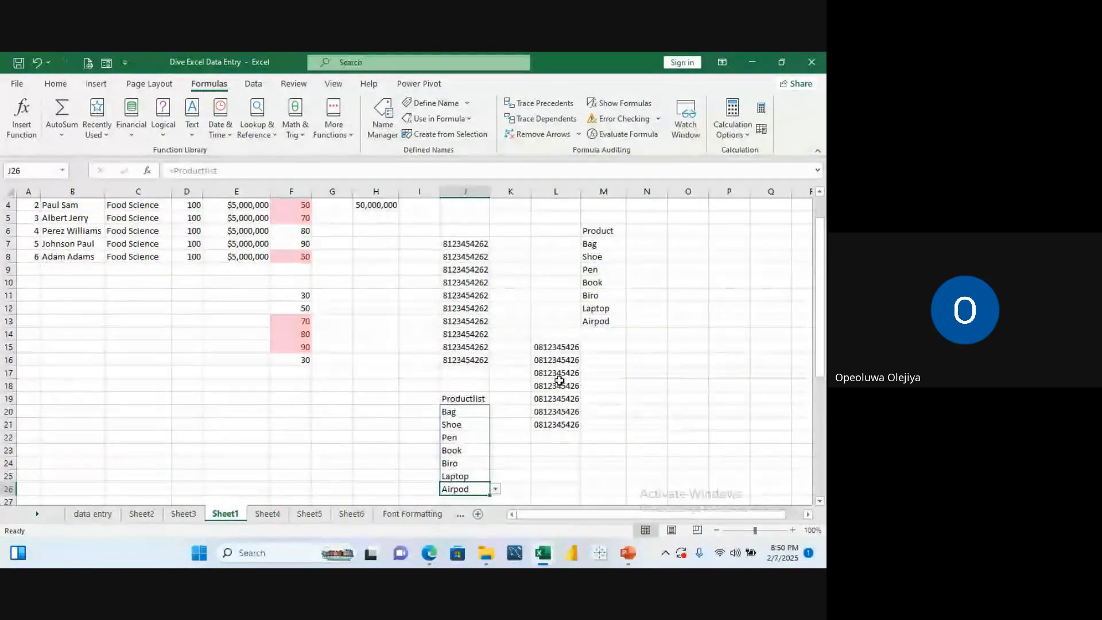
{"action": "left_click_drag", "start_coordinate": [484, 412], "coordinate": [481, 485]}
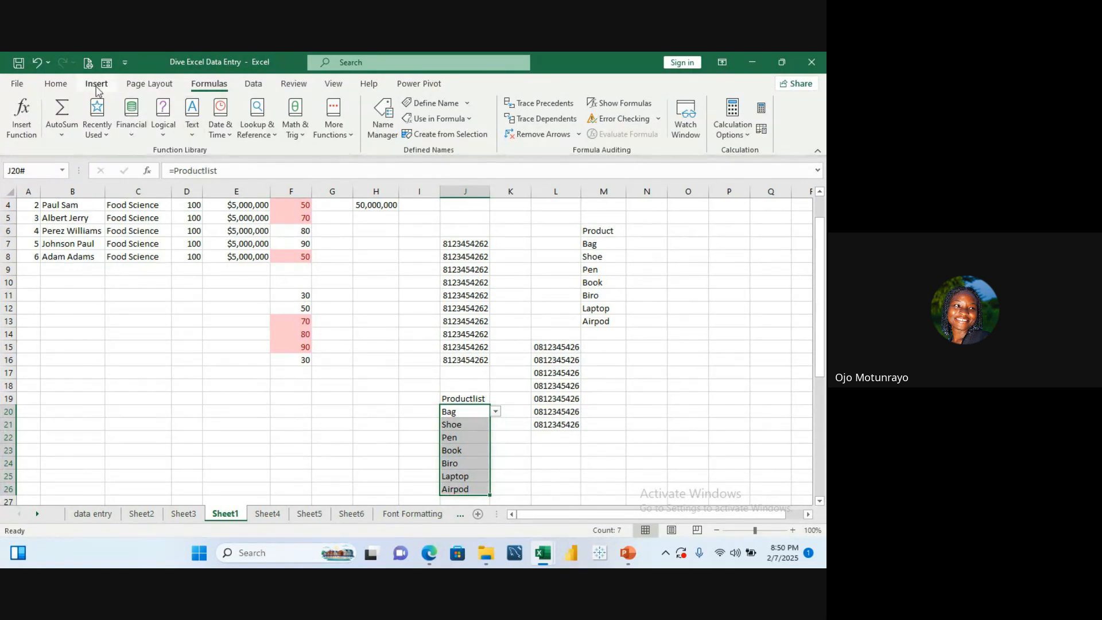
{"action": "left_click", "coordinate": [66, 87]}
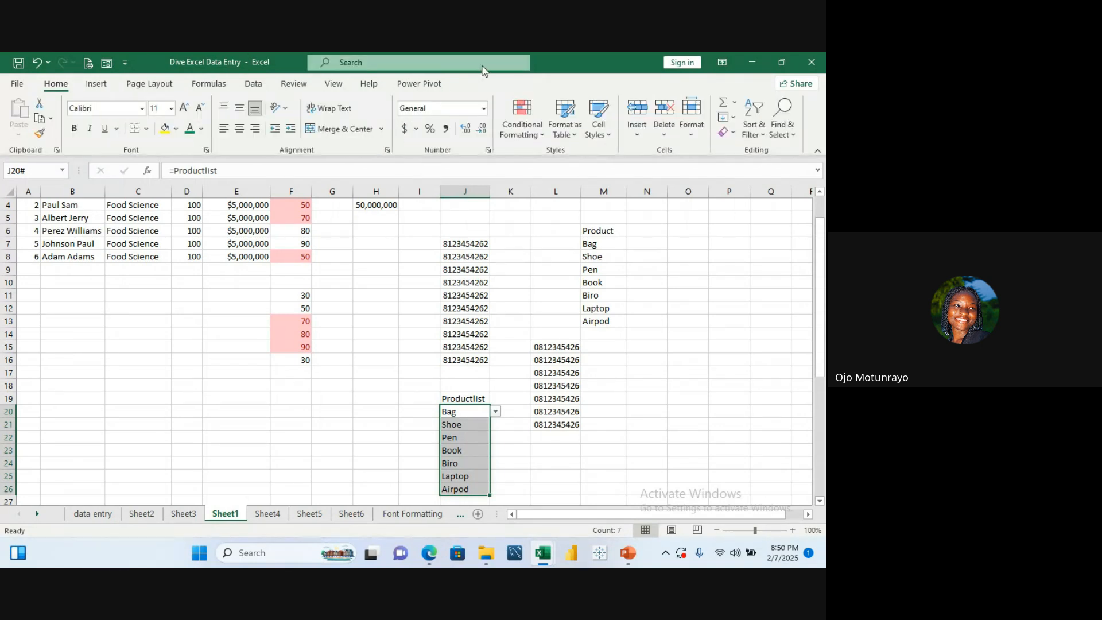
{"action": "left_click", "coordinate": [671, 127]}
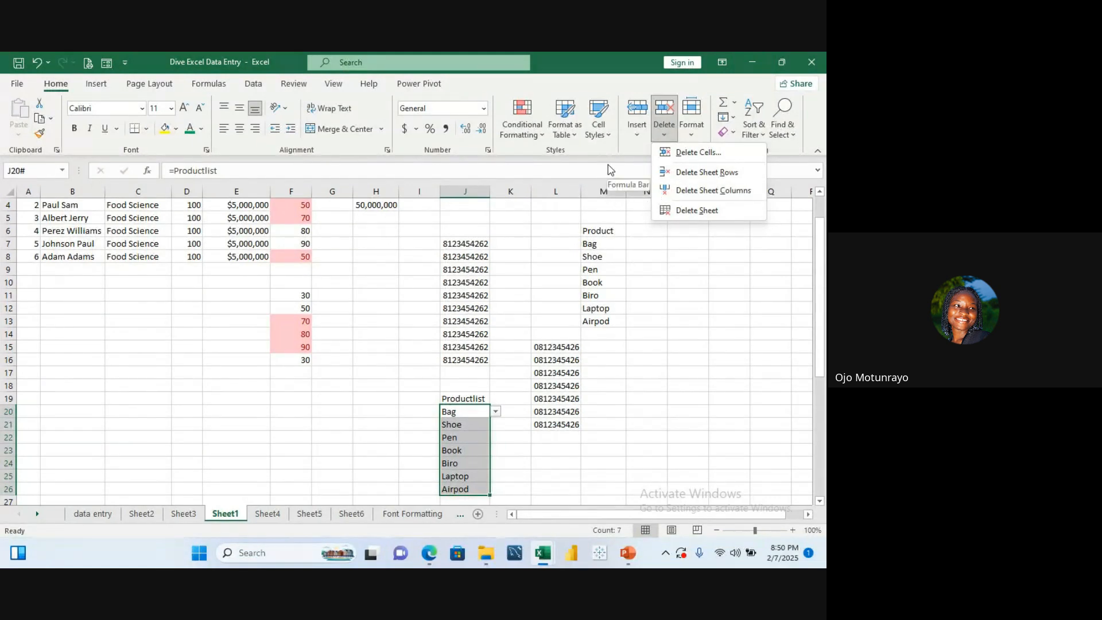
{"action": "left_click", "coordinate": [752, 272]}
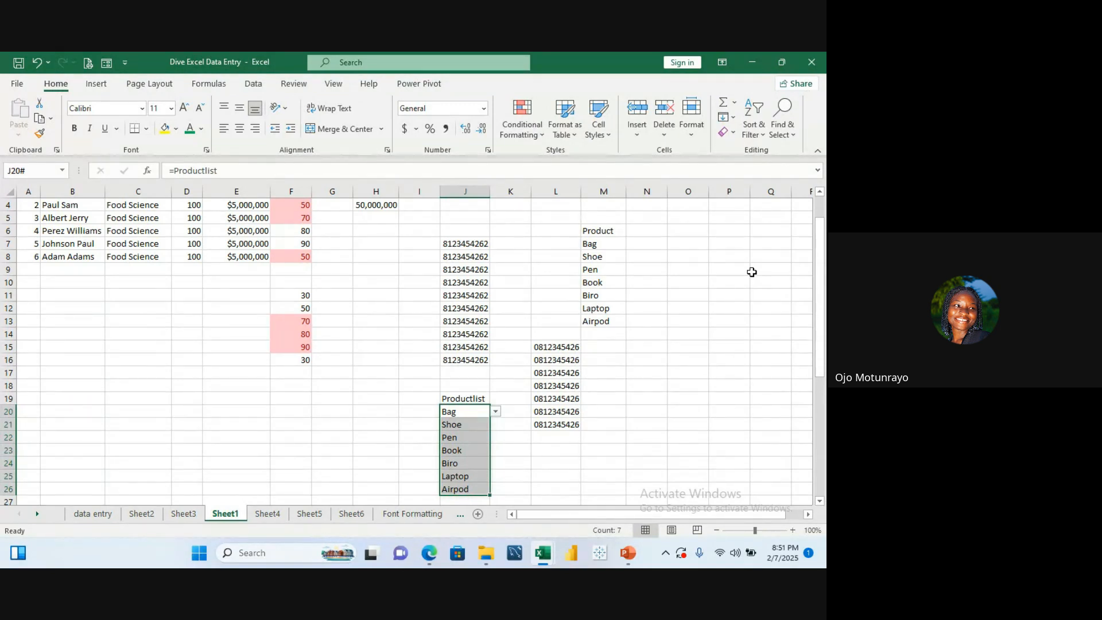
{"action": "left_click", "coordinate": [665, 138]}
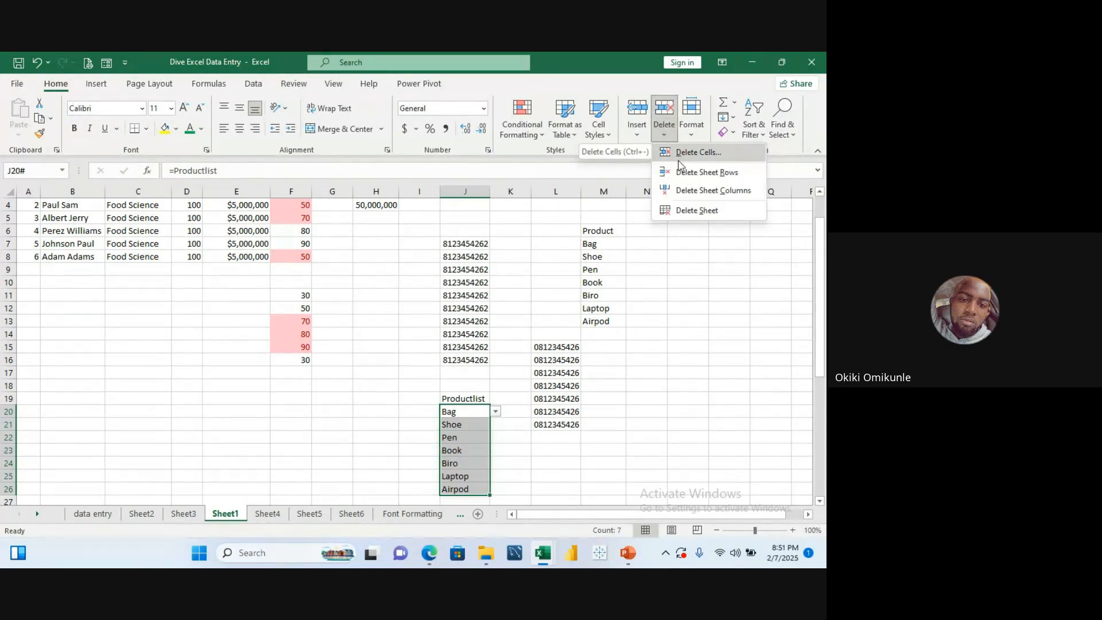
{"action": "left_click", "coordinate": [696, 292]}
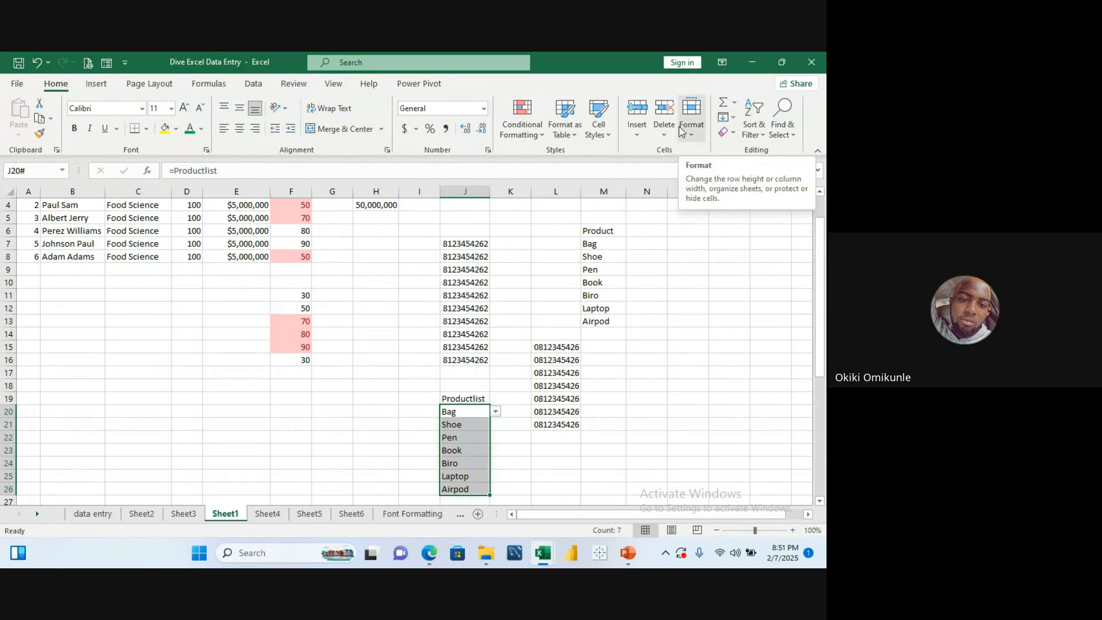
{"action": "left_click", "coordinate": [733, 134]}
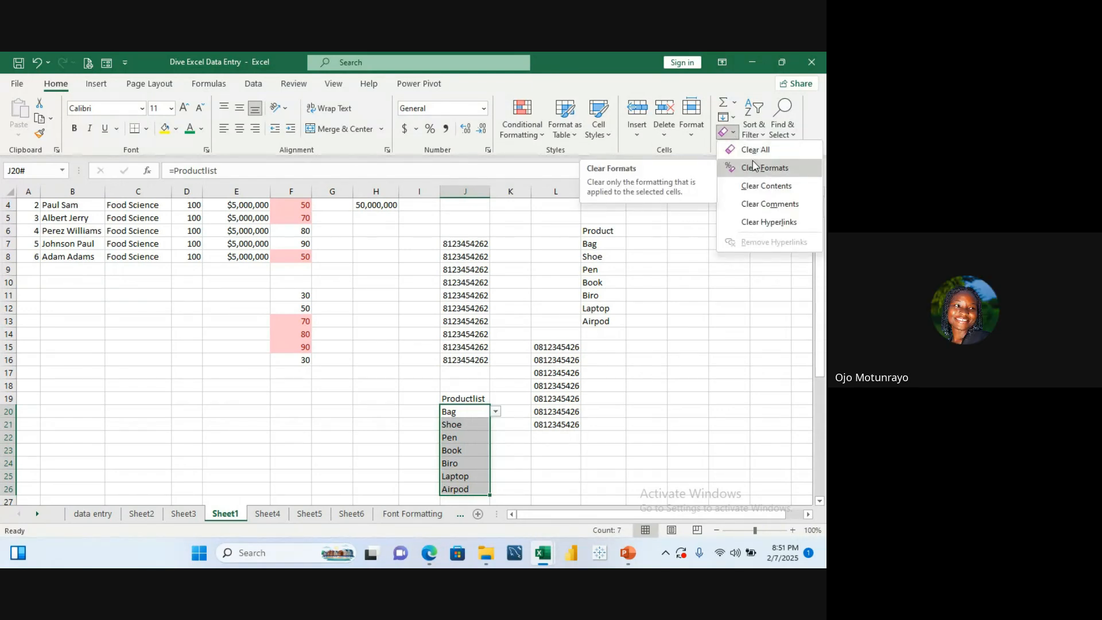
{"action": "left_click", "coordinate": [760, 184]}
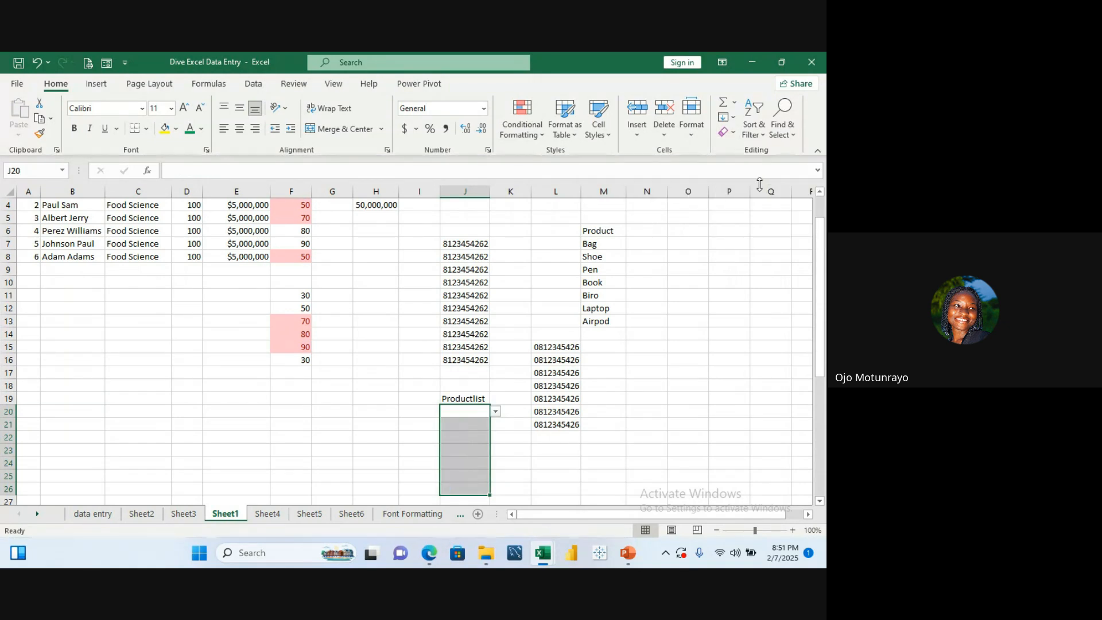
Step: Clear everything from J20, removing its leftover formatting and dropdown validation
{"action": "left_click", "coordinate": [661, 324]}
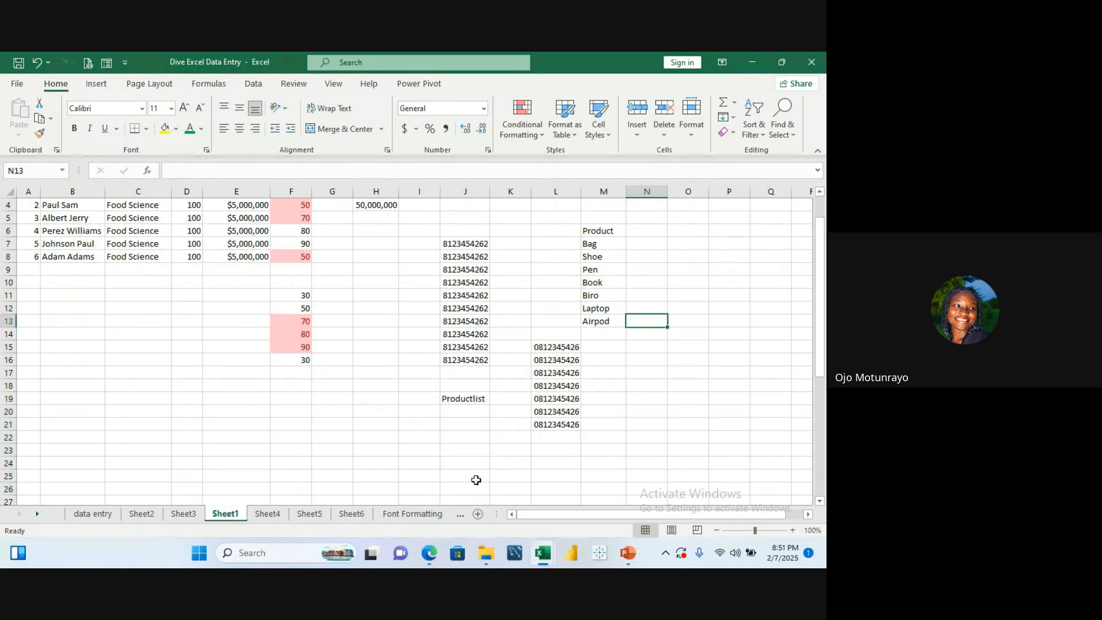
{"action": "left_click", "coordinate": [466, 404]}
{"action": "left_click", "coordinate": [463, 411]}
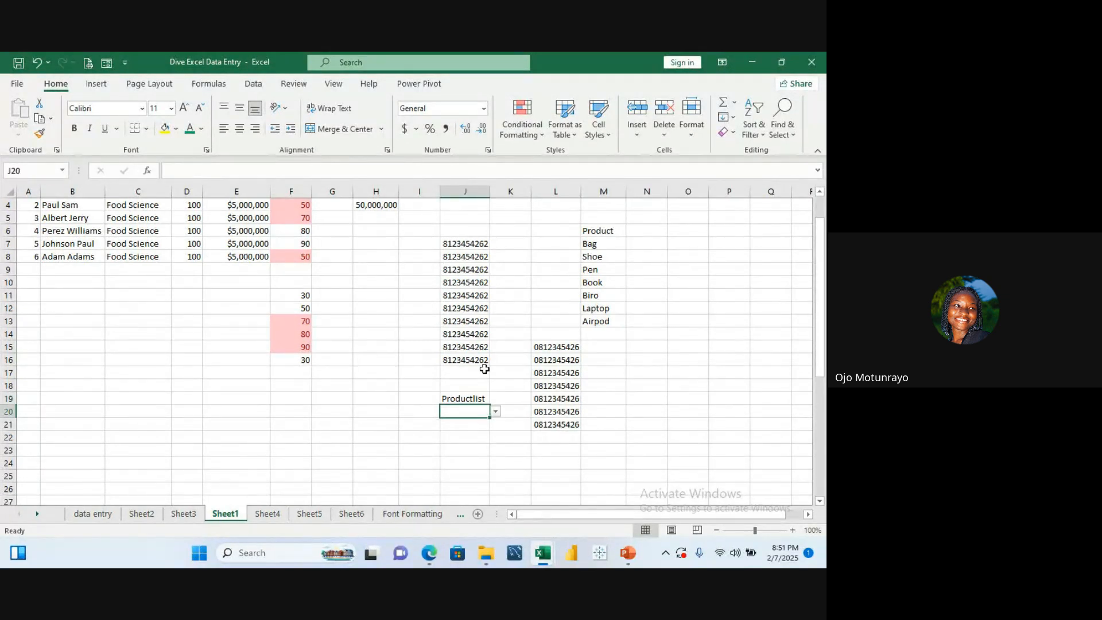
{"action": "left_click", "coordinate": [731, 118]}
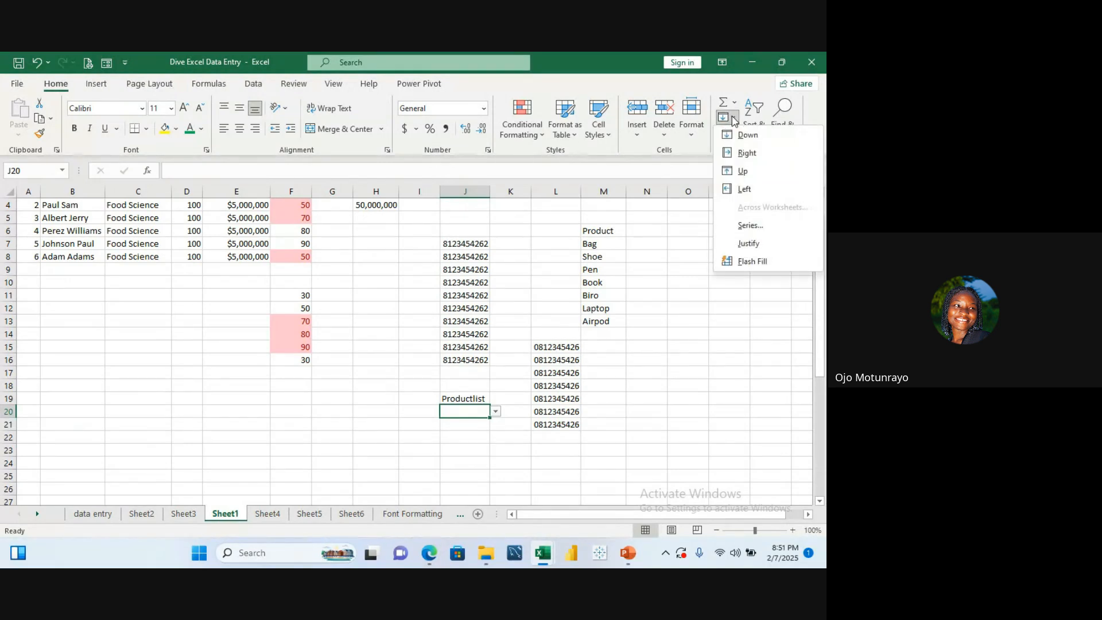
{"action": "left_click", "coordinate": [718, 241]}
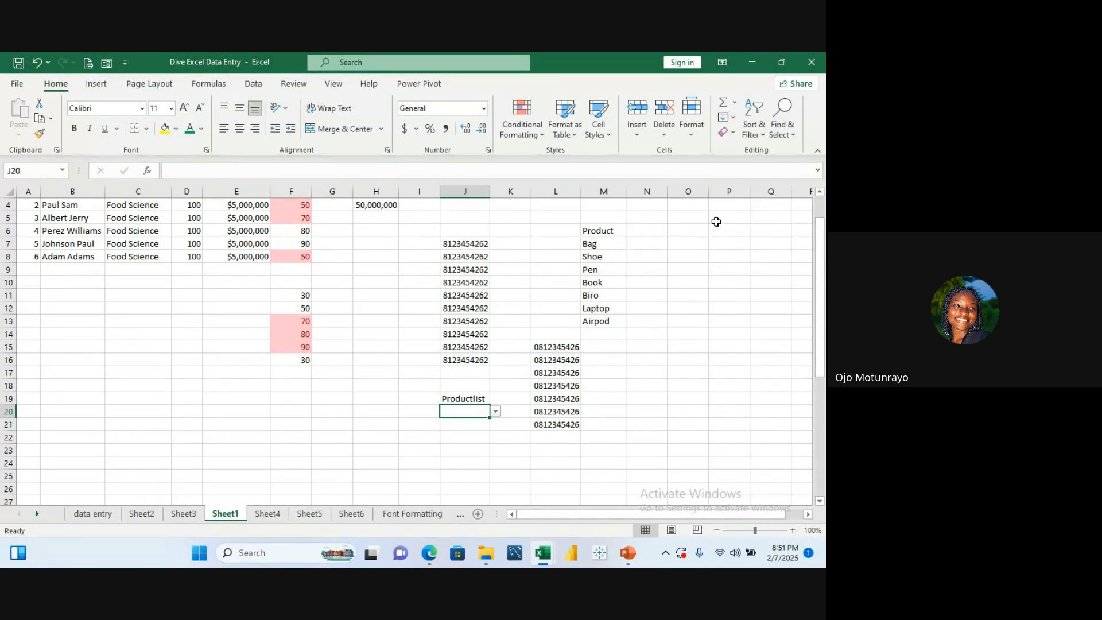
{"action": "left_click", "coordinate": [733, 138]}
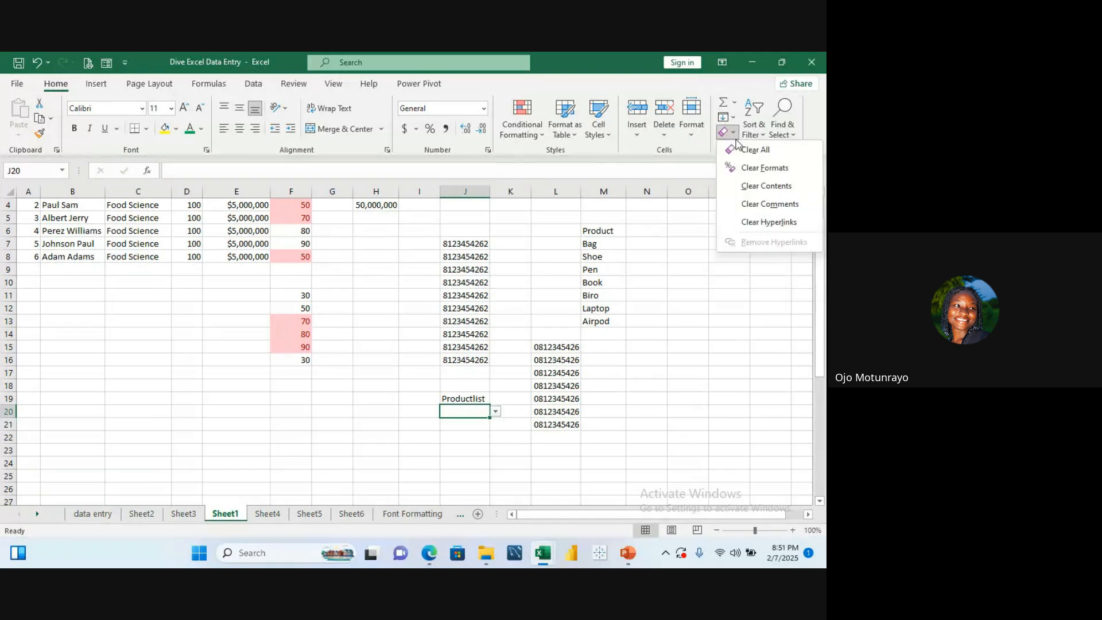
{"action": "left_click", "coordinate": [752, 167]}
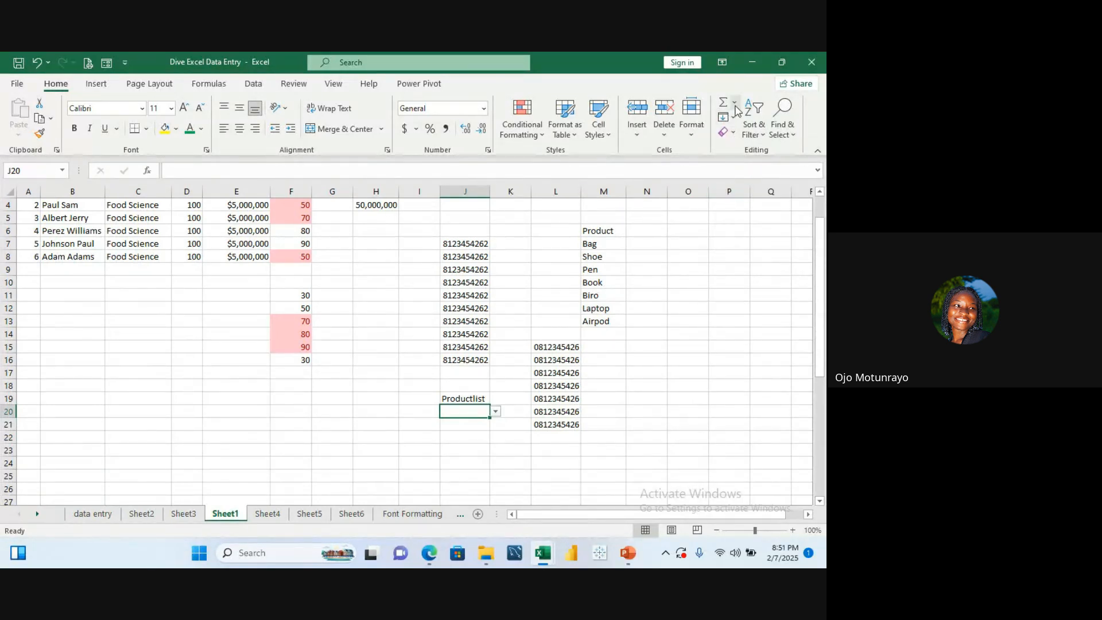
{"action": "left_click", "coordinate": [737, 132]}
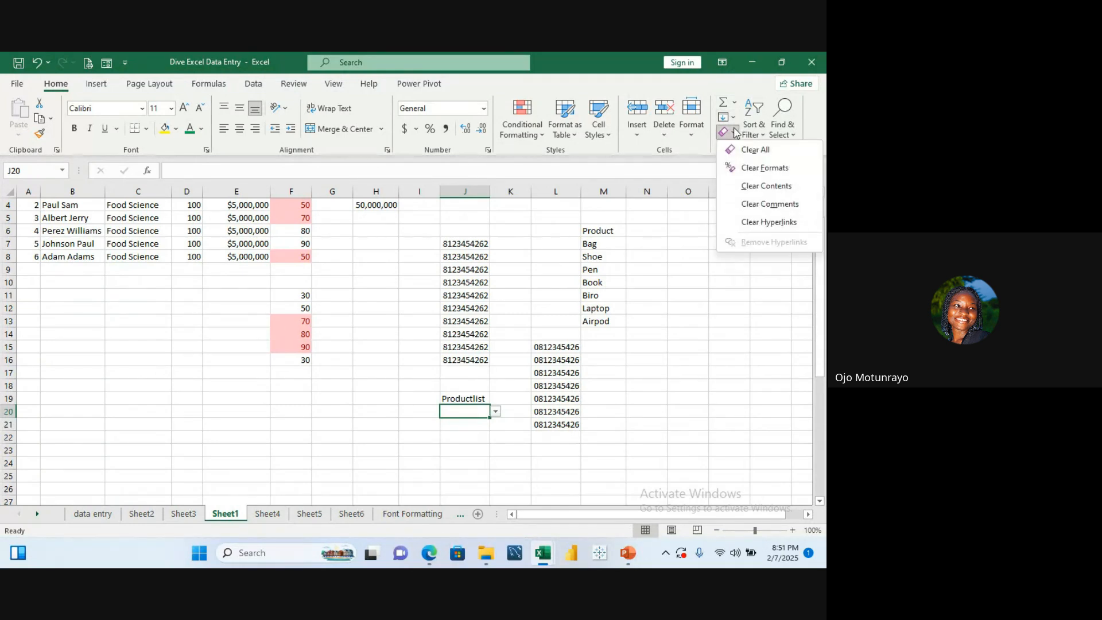
{"action": "left_click", "coordinate": [756, 150]}
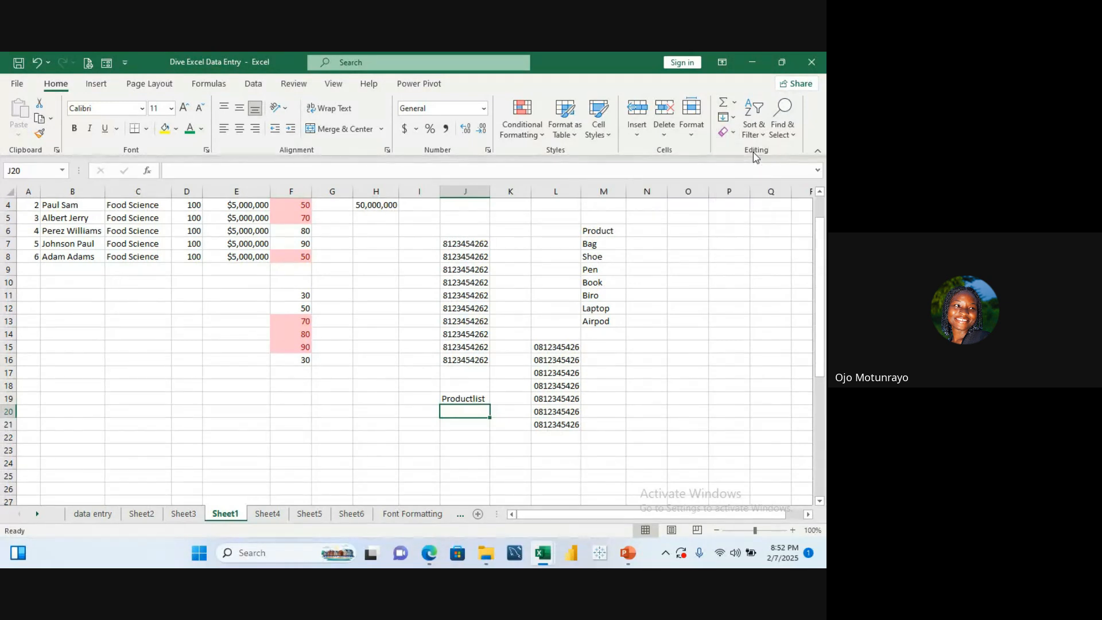
{"action": "left_click", "coordinate": [714, 267]}
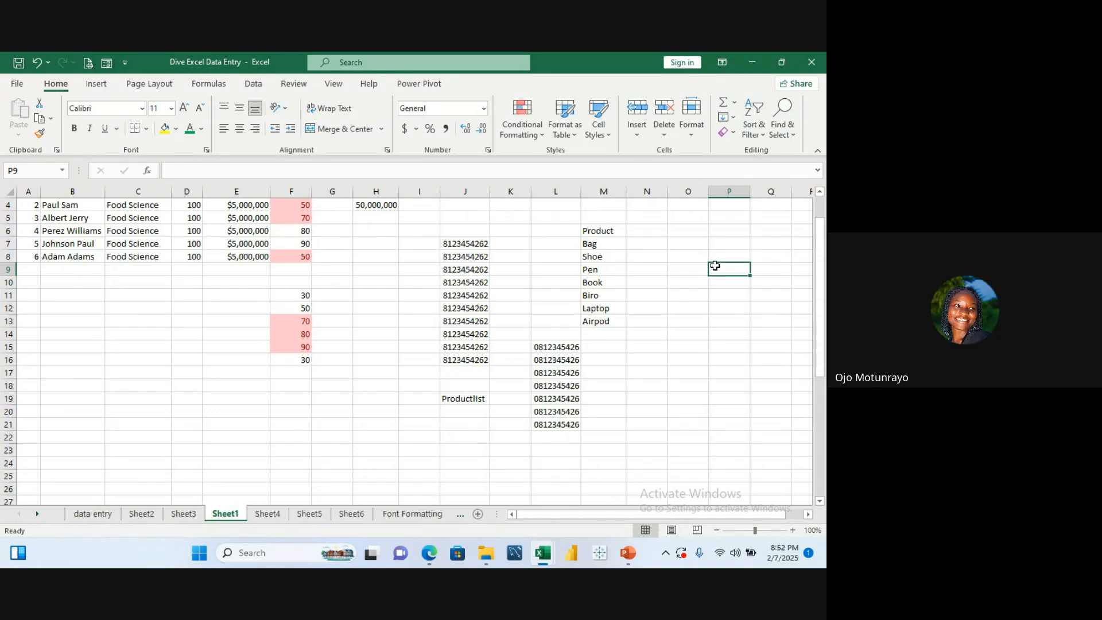
{"action": "left_click", "coordinate": [355, 456]}
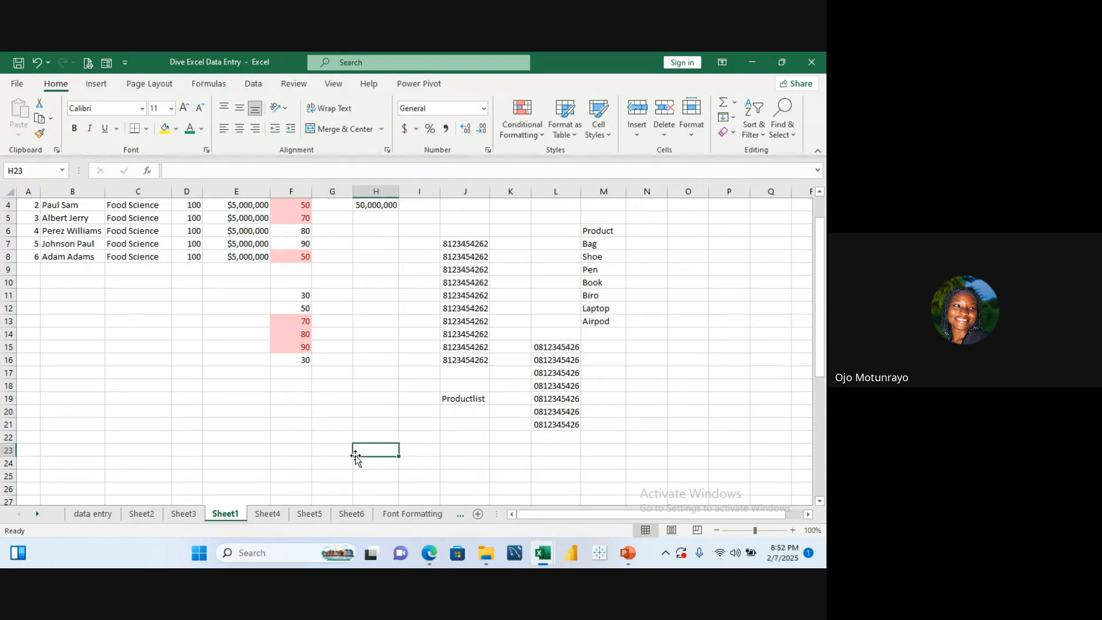
{"action": "left_click", "coordinate": [456, 398]}
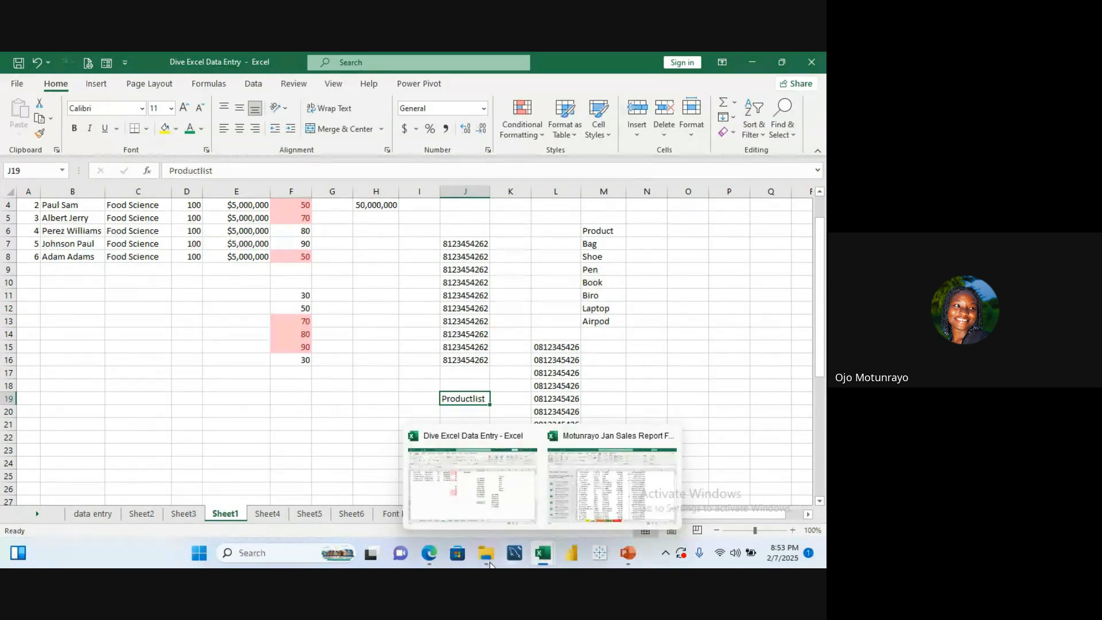
Step: Collapse the ribbon and look over the commands on the Formulas and Data tabs
{"action": "mouse_move", "coordinate": [435, 561]}
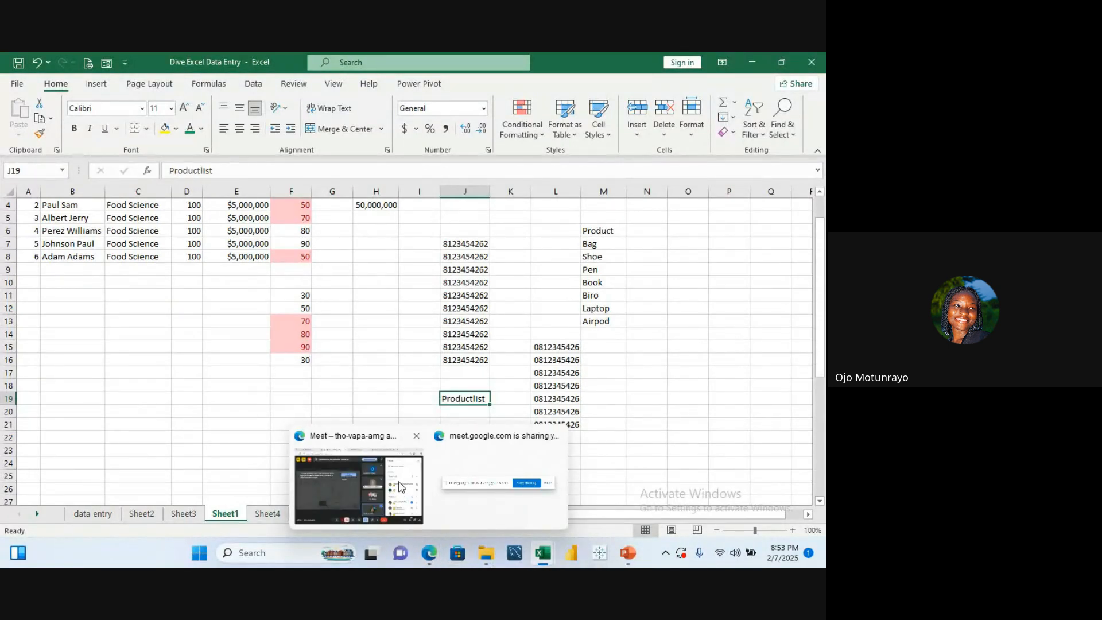
{"action": "mouse_move", "coordinate": [401, 487]}
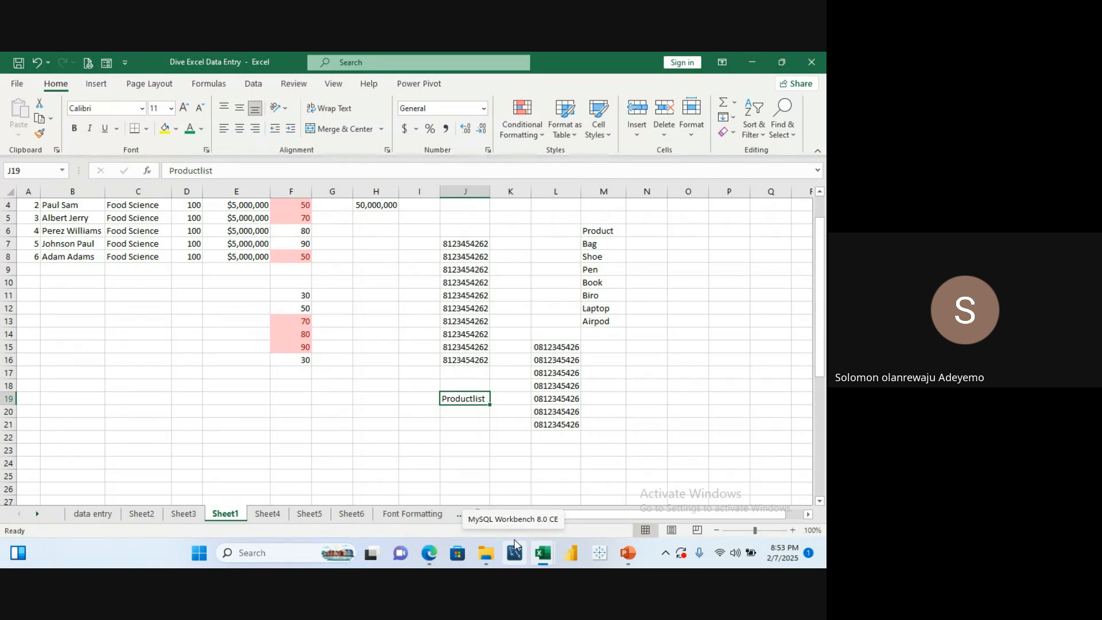
{"action": "left_click", "coordinate": [817, 152]}
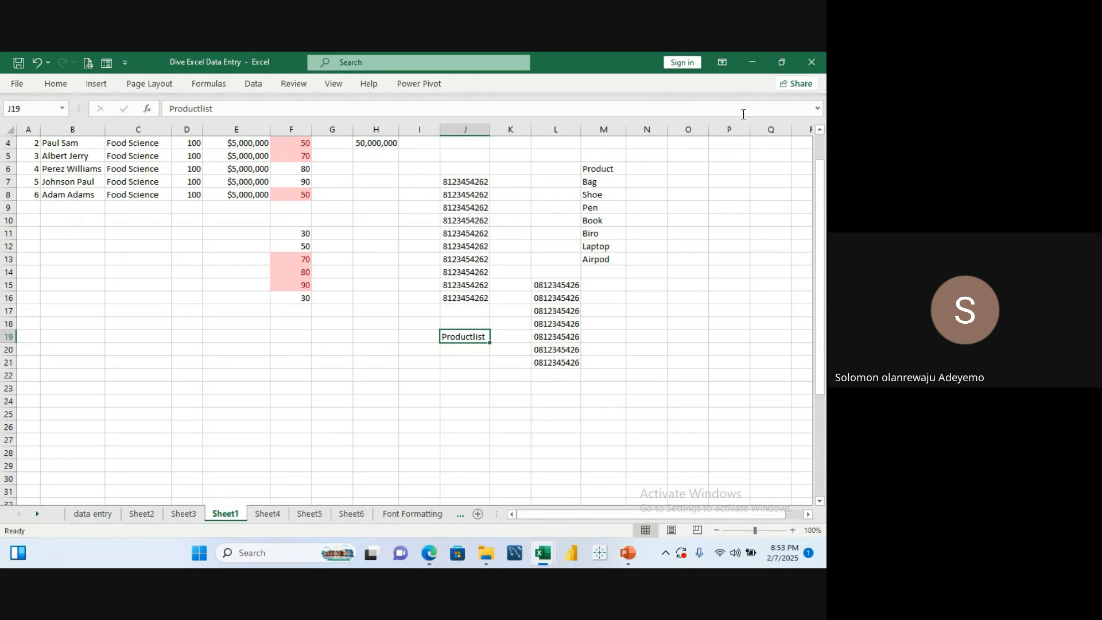
{"action": "left_click", "coordinate": [818, 111]}
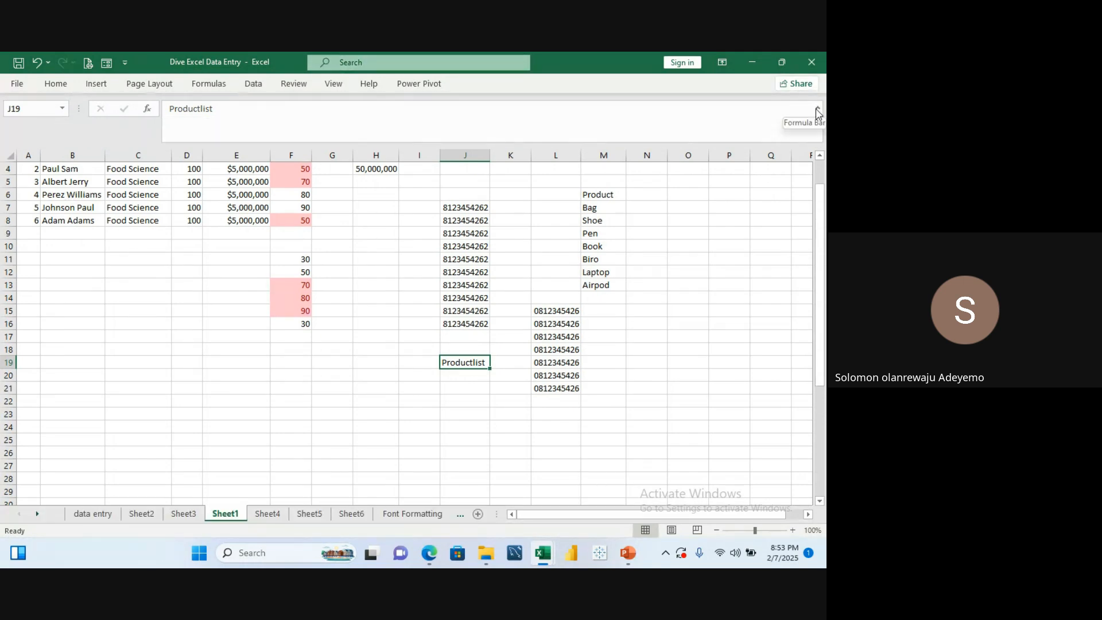
{"action": "left_click", "coordinate": [818, 110]}
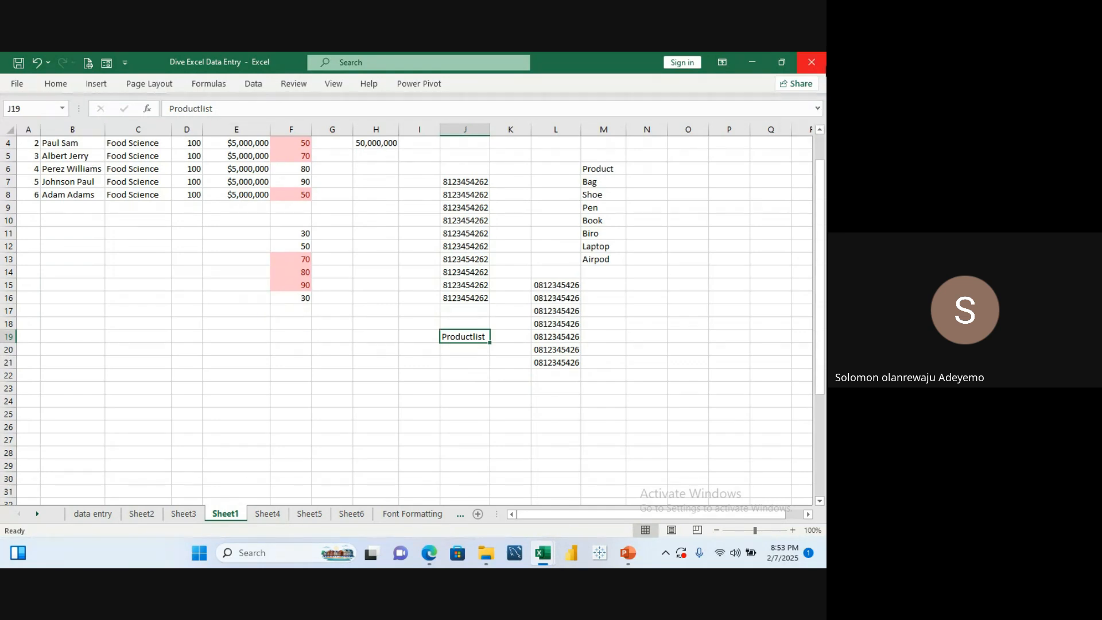
{"action": "left_click", "coordinate": [195, 87]}
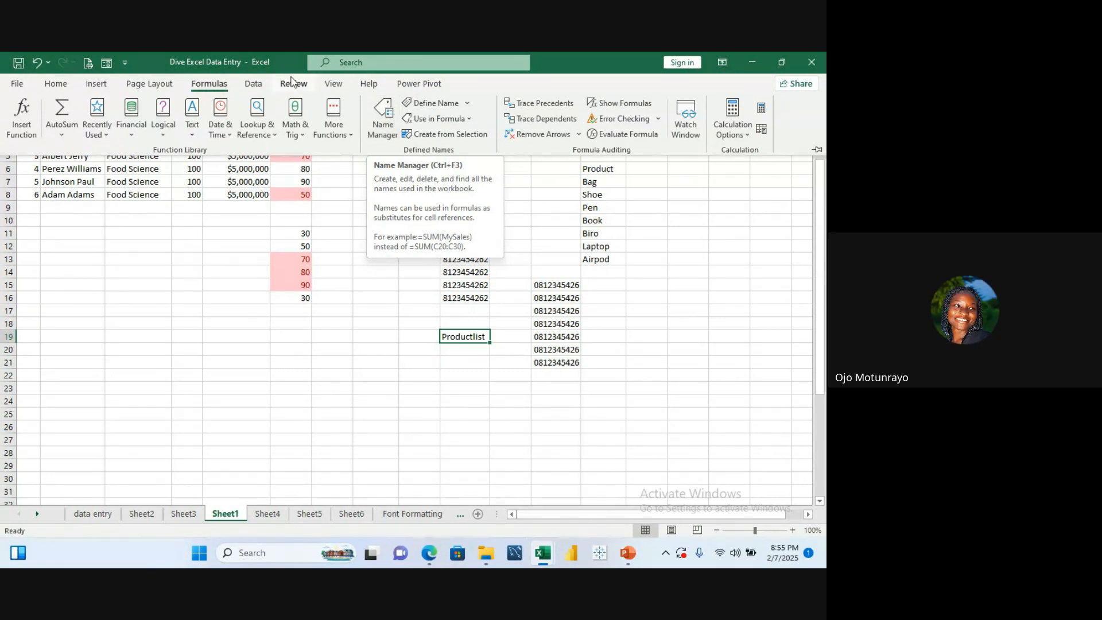
{"action": "left_click", "coordinate": [256, 84]}
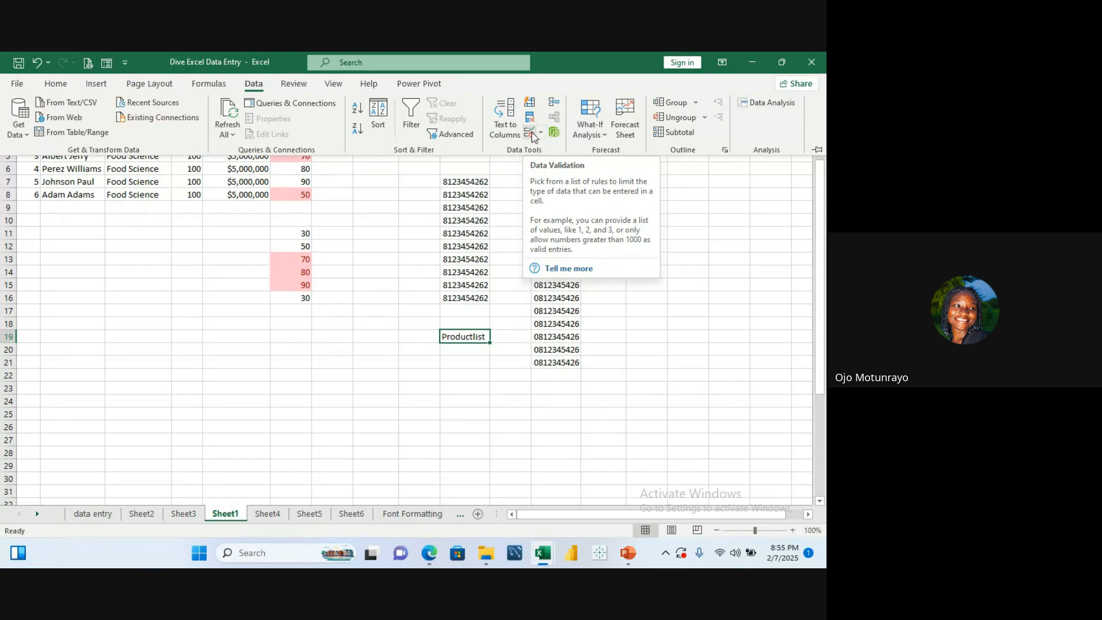
{"action": "left_click", "coordinate": [201, 93]}
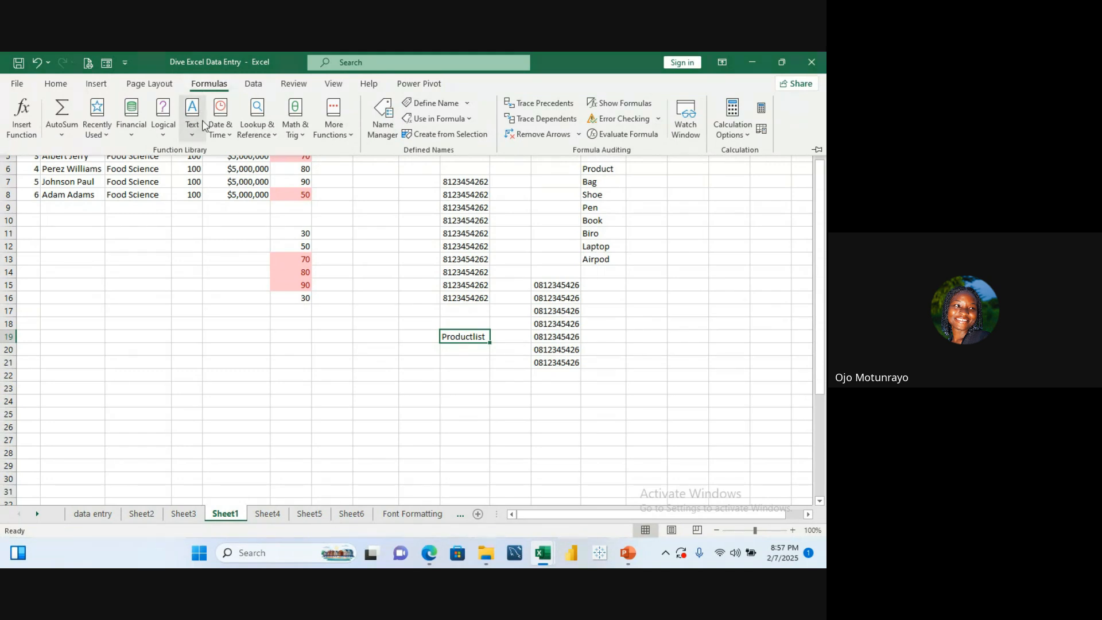
Step: Glance at the Google Meet call window and return to the Dive Excel Data Entry workbook
{"action": "mouse_move", "coordinate": [426, 565]}
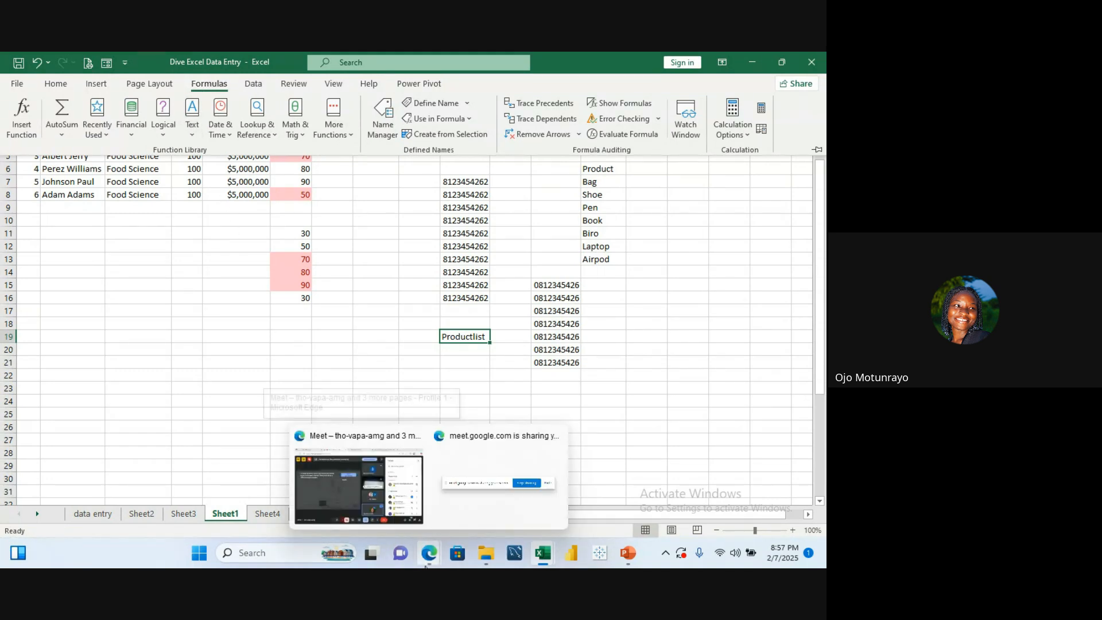
{"action": "left_click", "coordinate": [371, 504]}
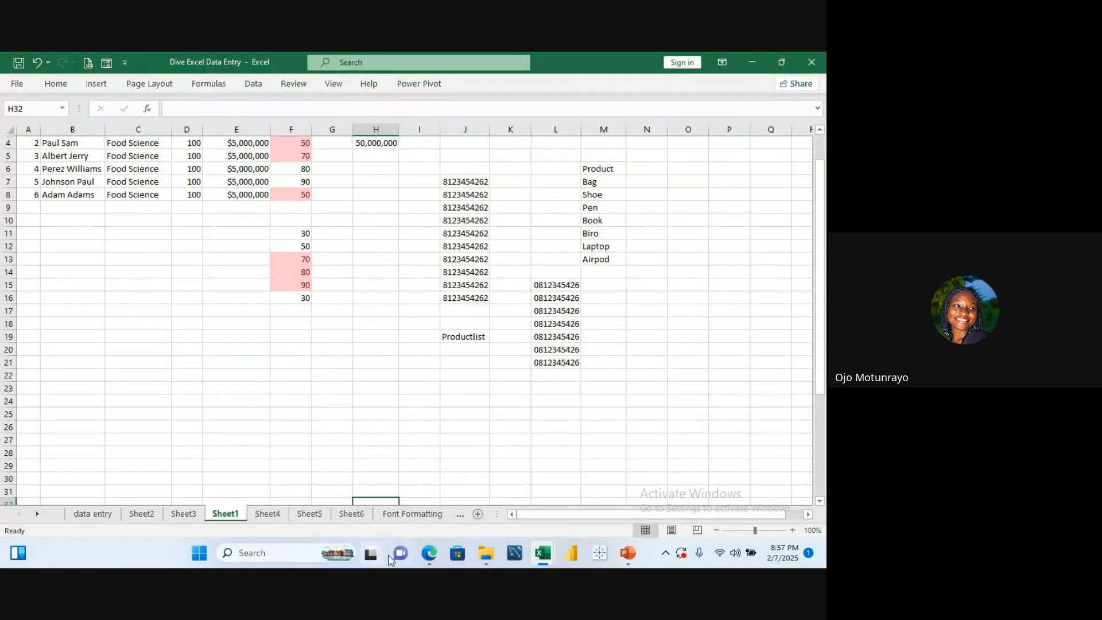
{"action": "mouse_move", "coordinate": [429, 558]}
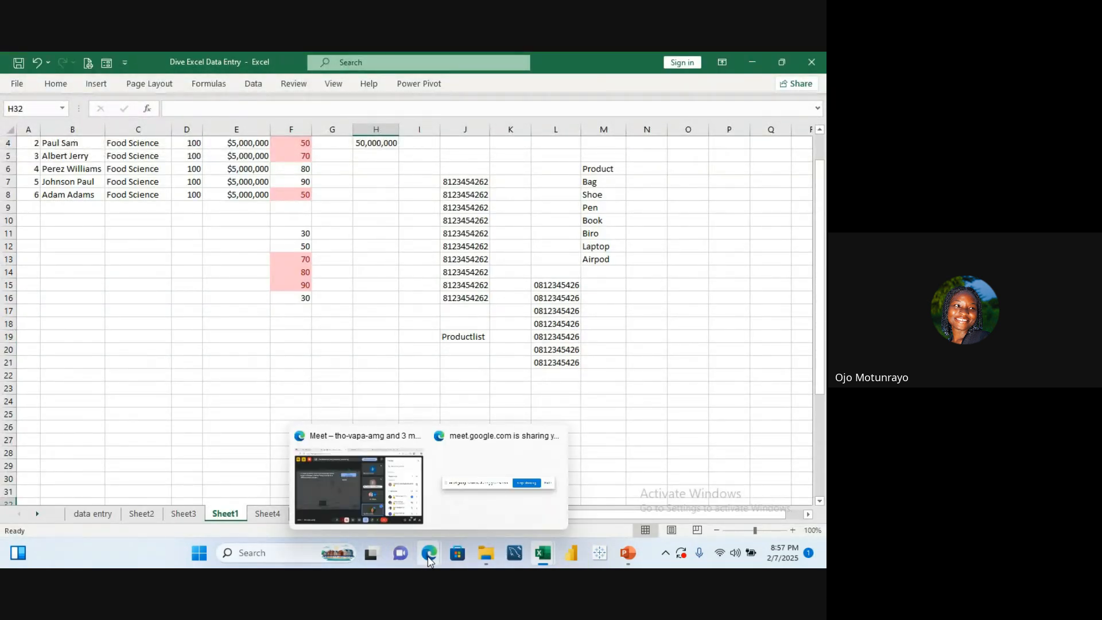
{"action": "left_click", "coordinate": [390, 485]}
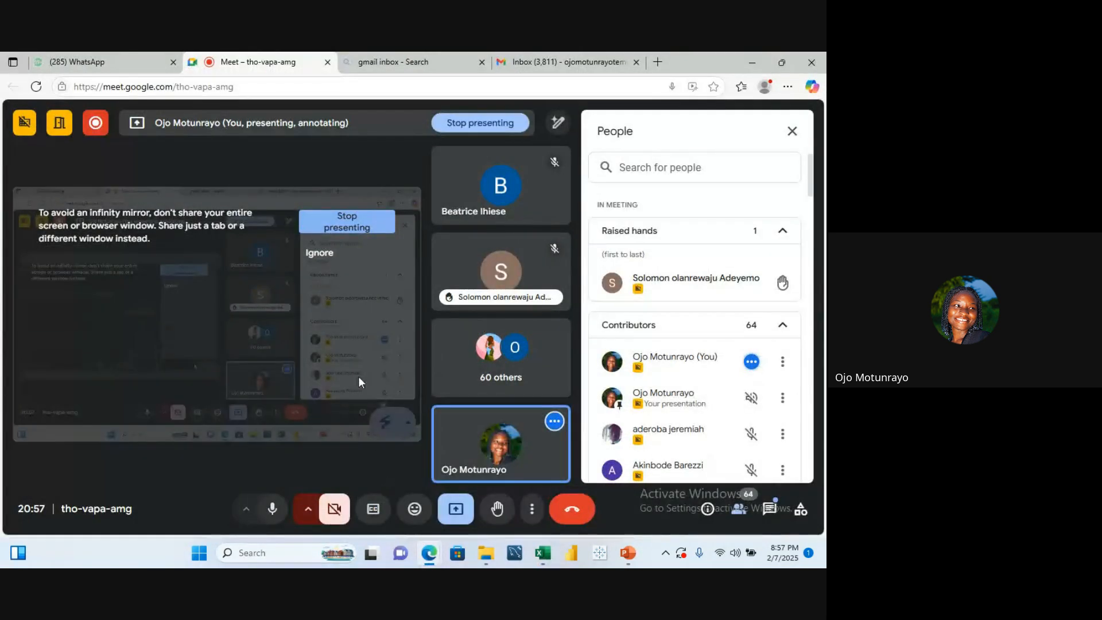
{"action": "mouse_move", "coordinate": [495, 298]}
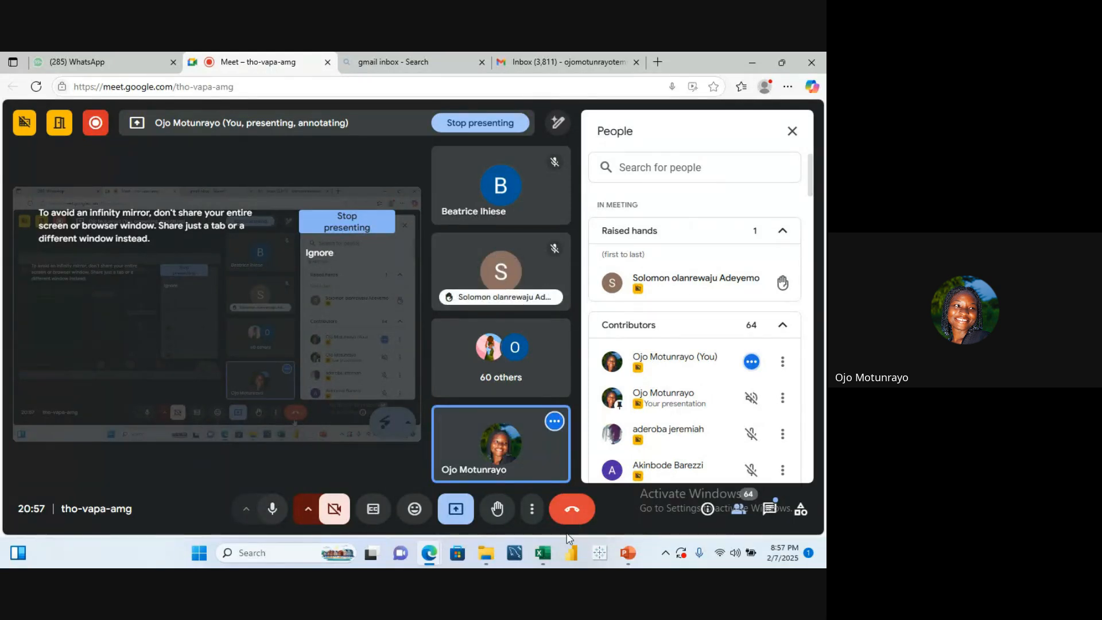
{"action": "mouse_move", "coordinate": [550, 543]}
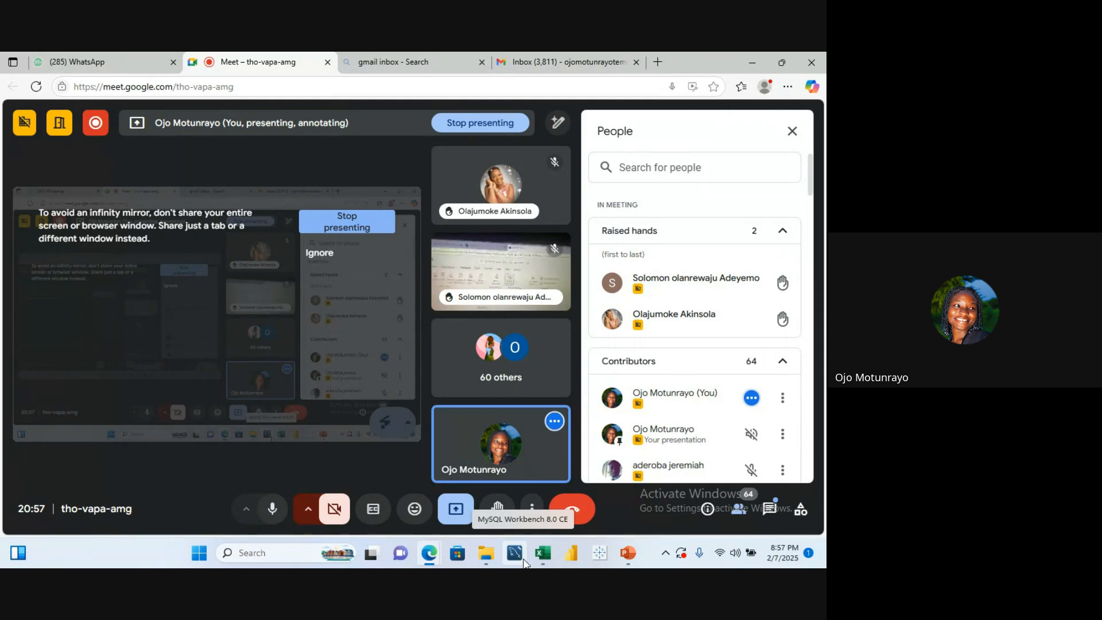
{"action": "left_click", "coordinate": [486, 269]}
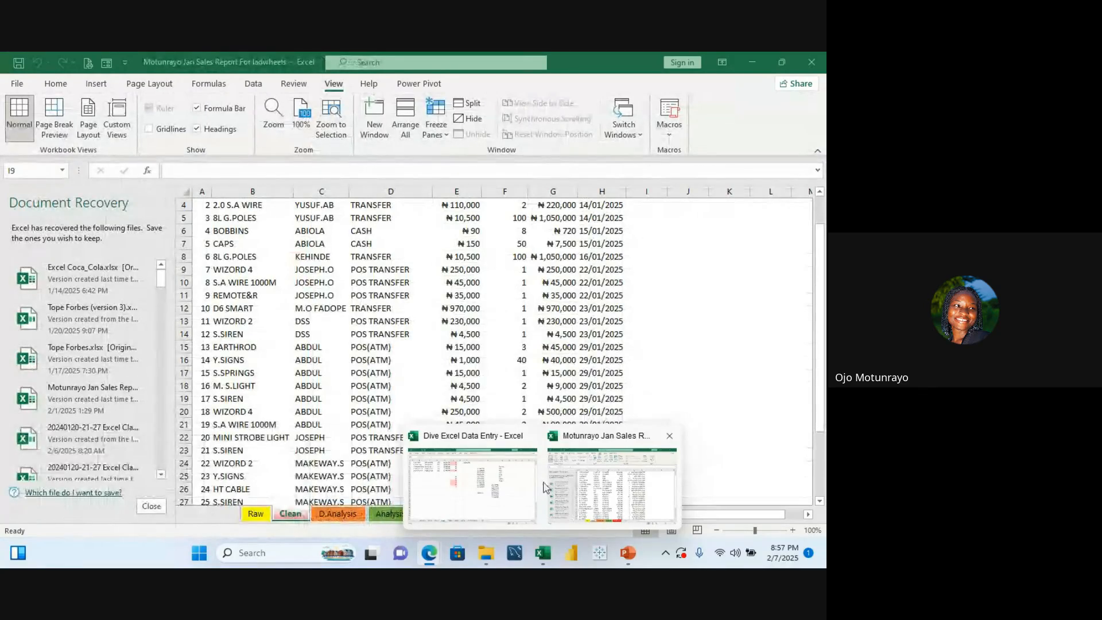
{"action": "left_click", "coordinate": [517, 475]}
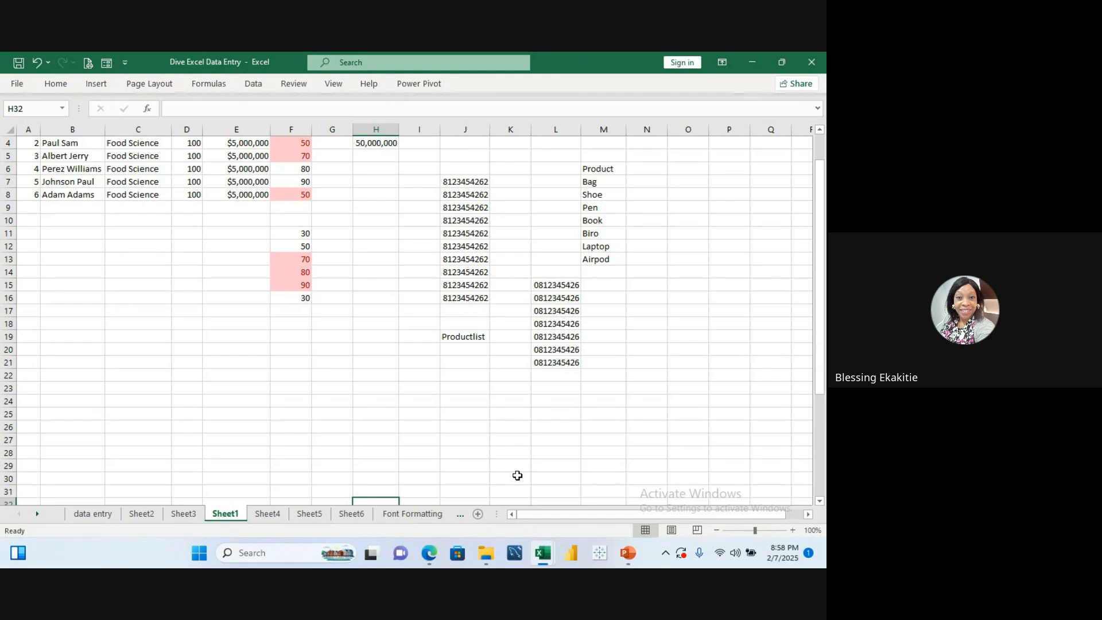
Step: Switch to the Google Meet call and stop presenting the screen
{"action": "mouse_move", "coordinate": [444, 559]}
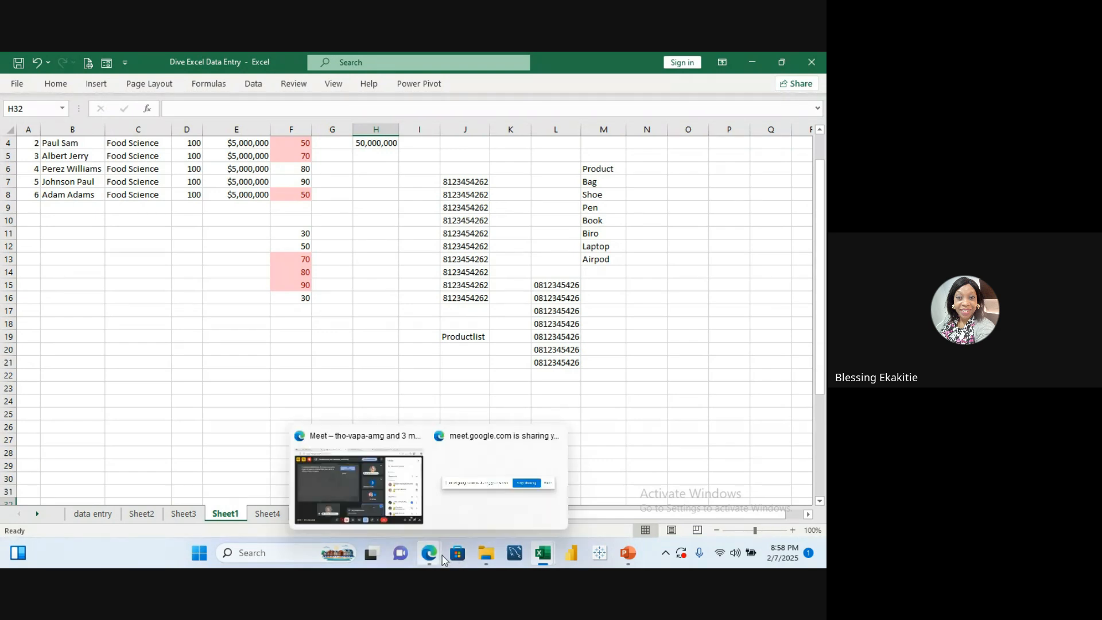
{"action": "left_click", "coordinate": [401, 509]}
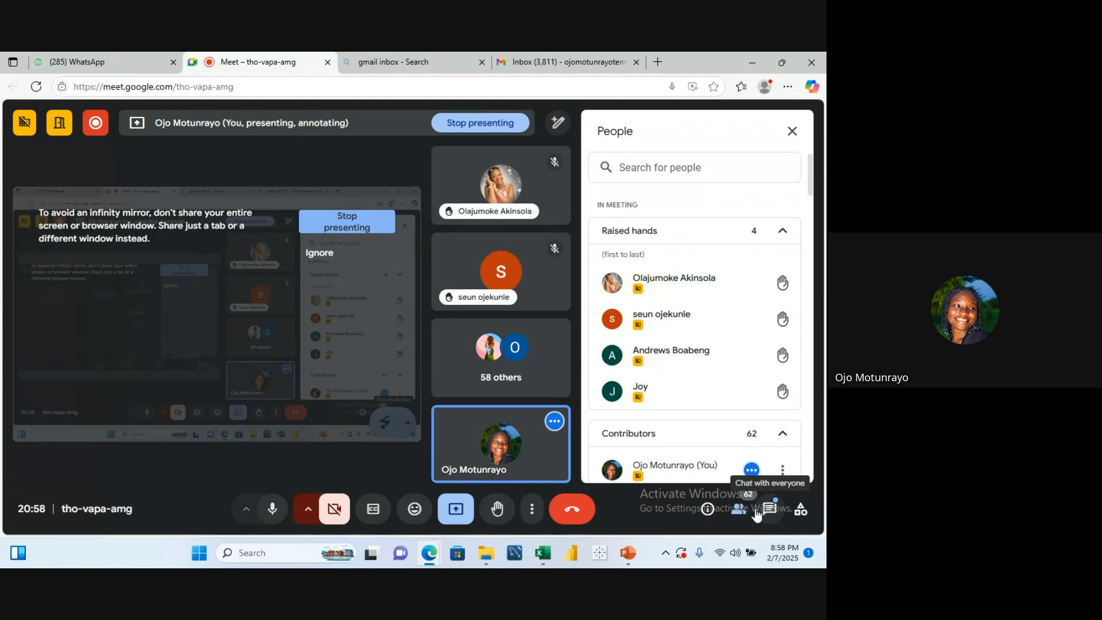
{"action": "mouse_move", "coordinate": [532, 567]}
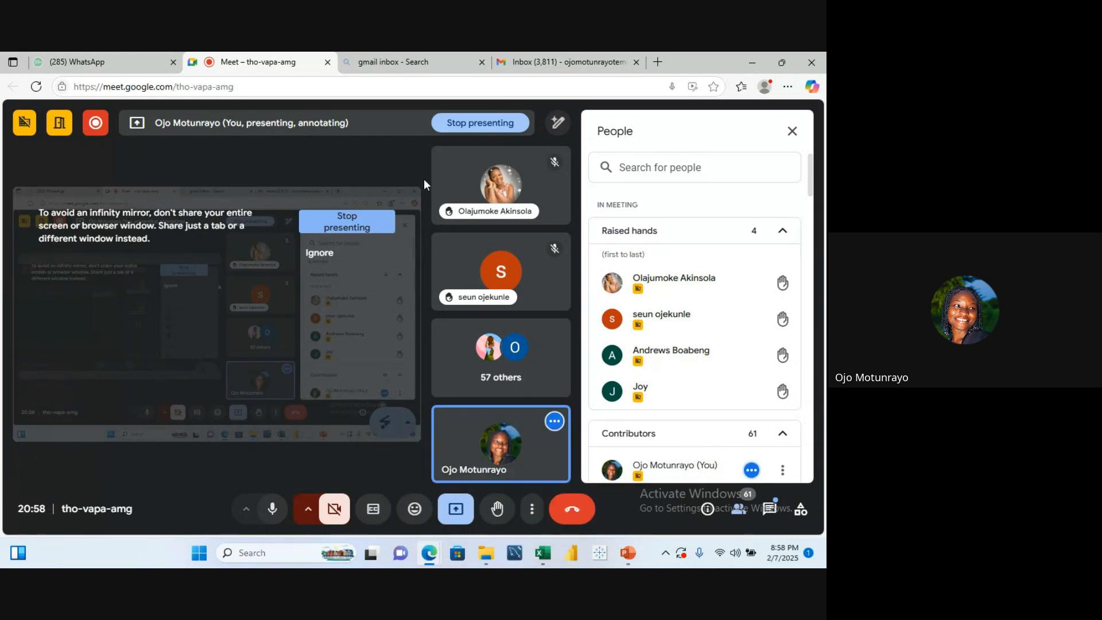
{"action": "left_click", "coordinate": [479, 123]}
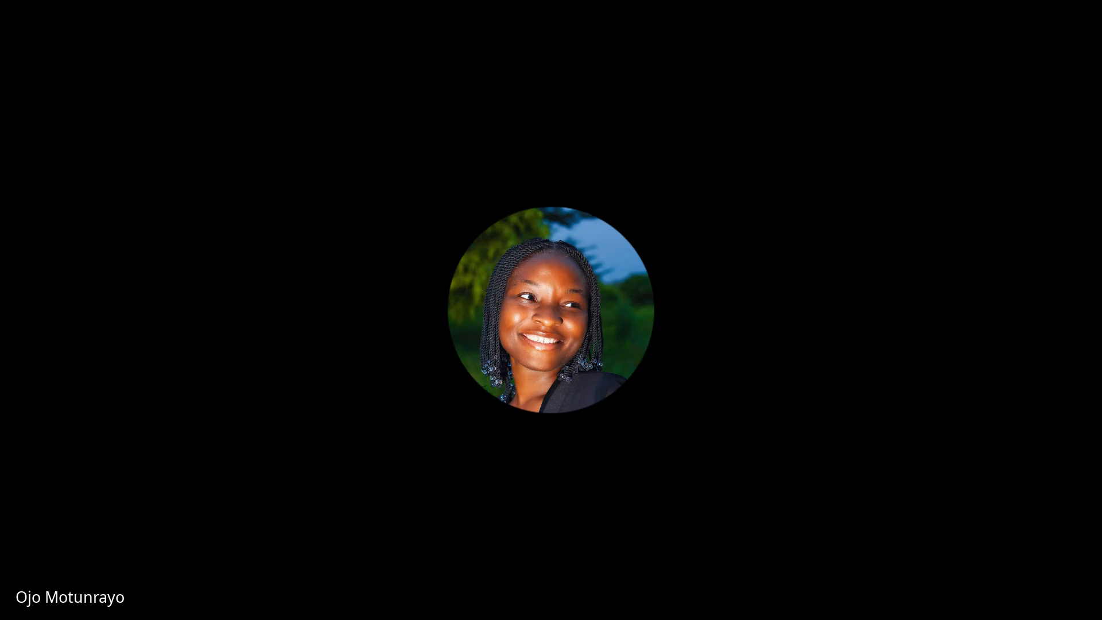
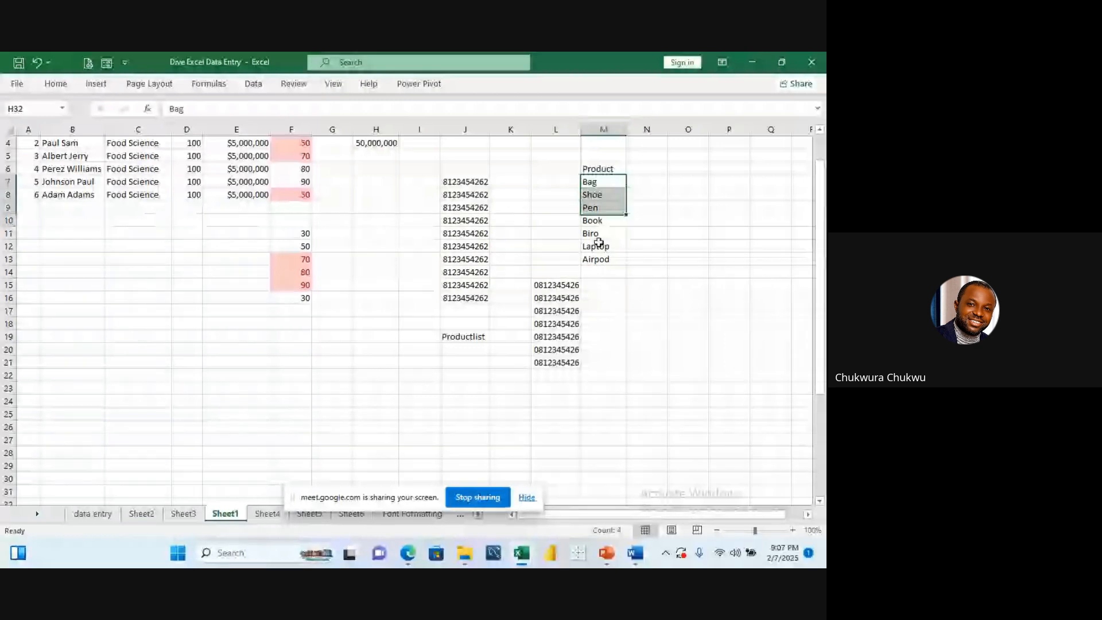
Step: Copy the product names from column M and paste them into C17:C23
{"action": "key", "text": "ctrl+c"}
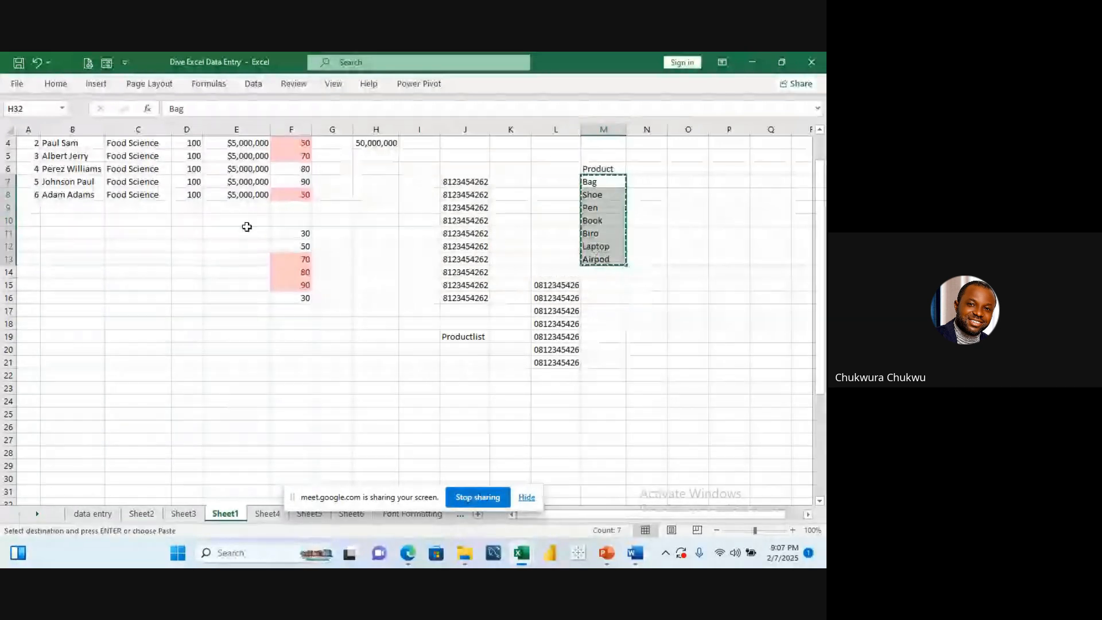
{"action": "left_click", "coordinate": [139, 308]}
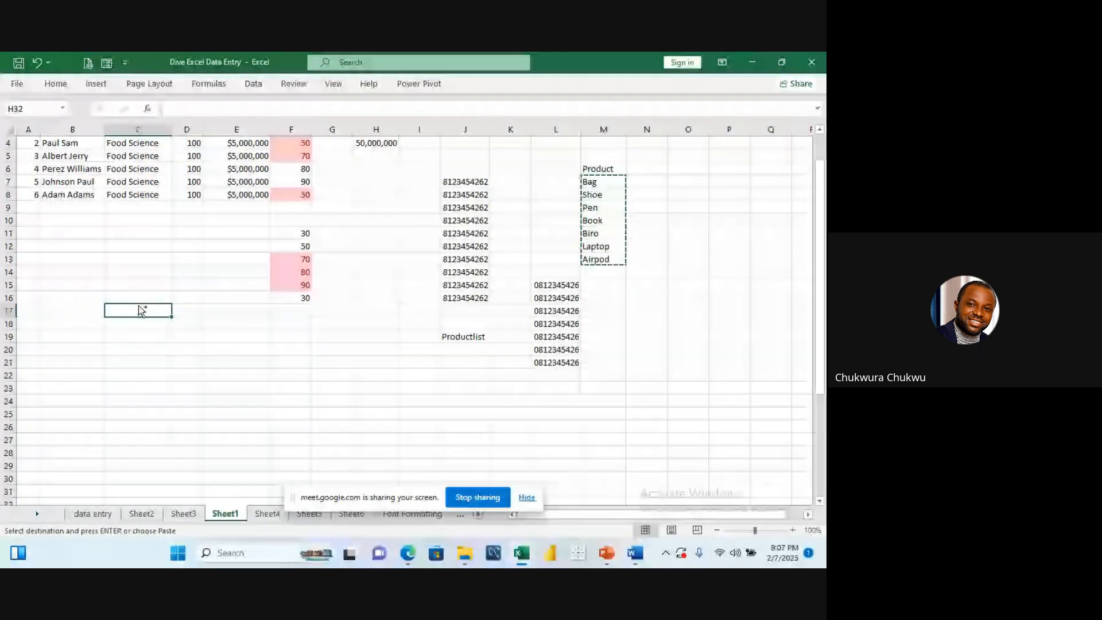
{"action": "key", "text": "ctrl+v"}
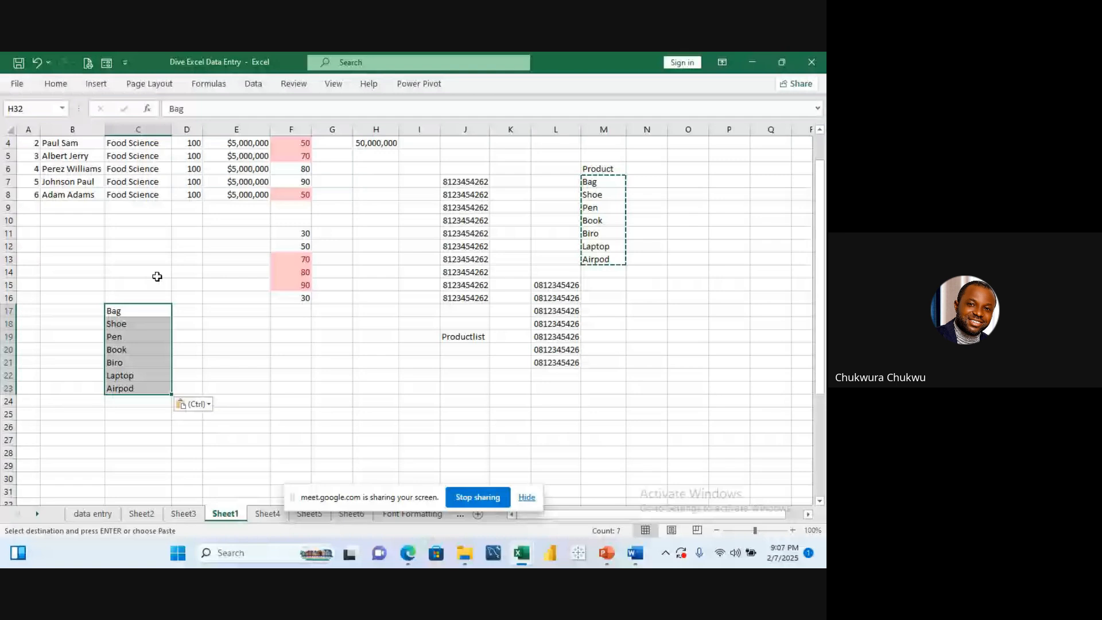
Step: Enter the header Products in C16 above the pasted list
{"action": "left_click", "coordinate": [150, 294]}
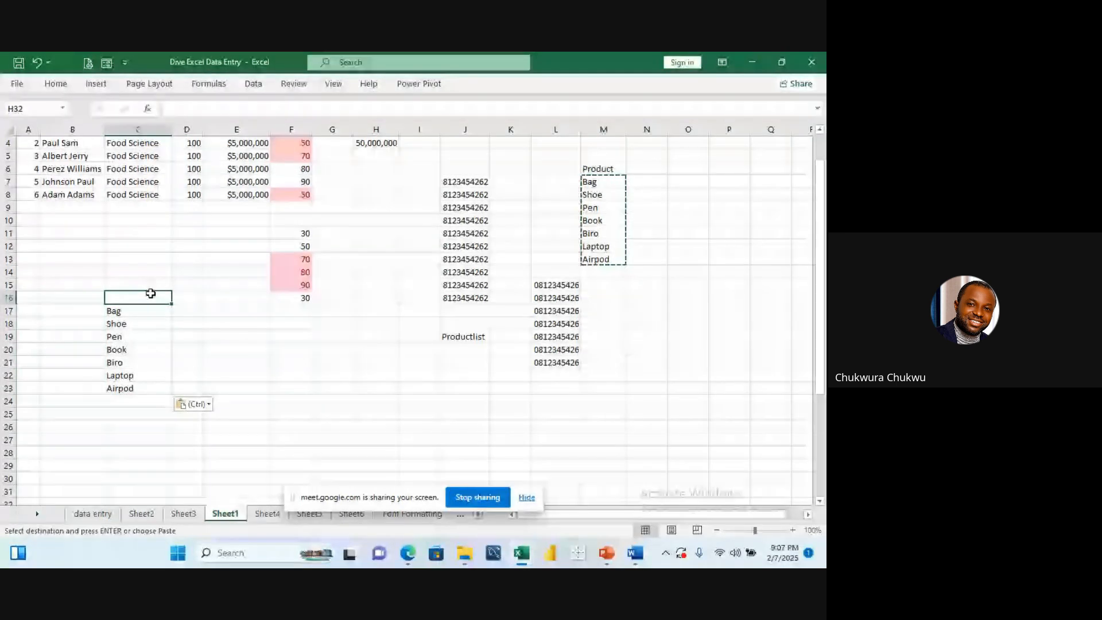
{"action": "type", "text": "P"}
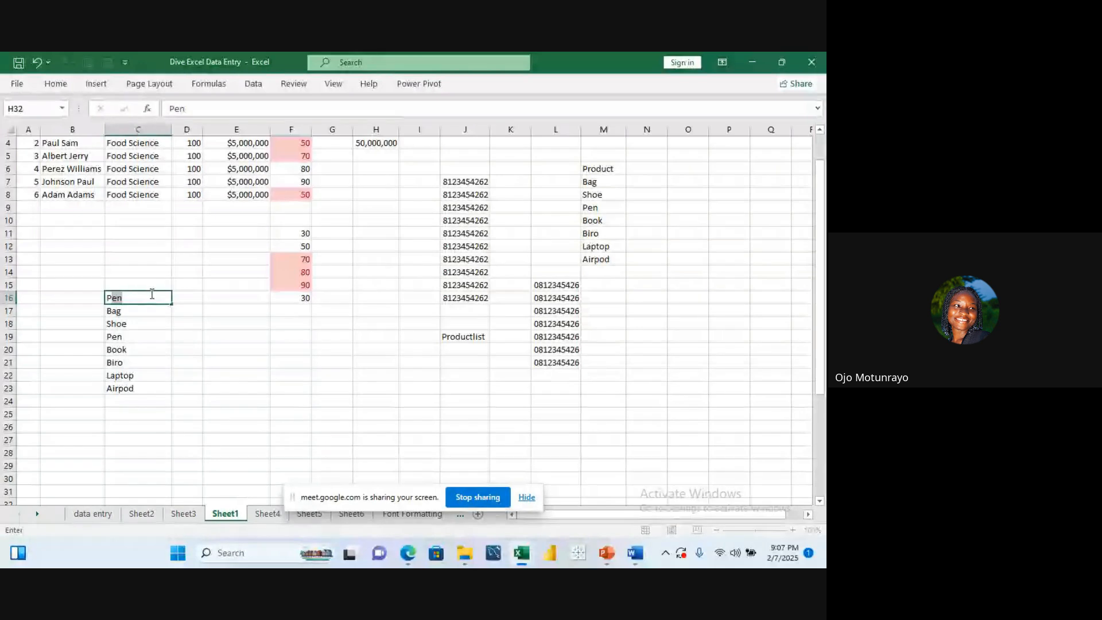
{"action": "type", "text": "roduc"}
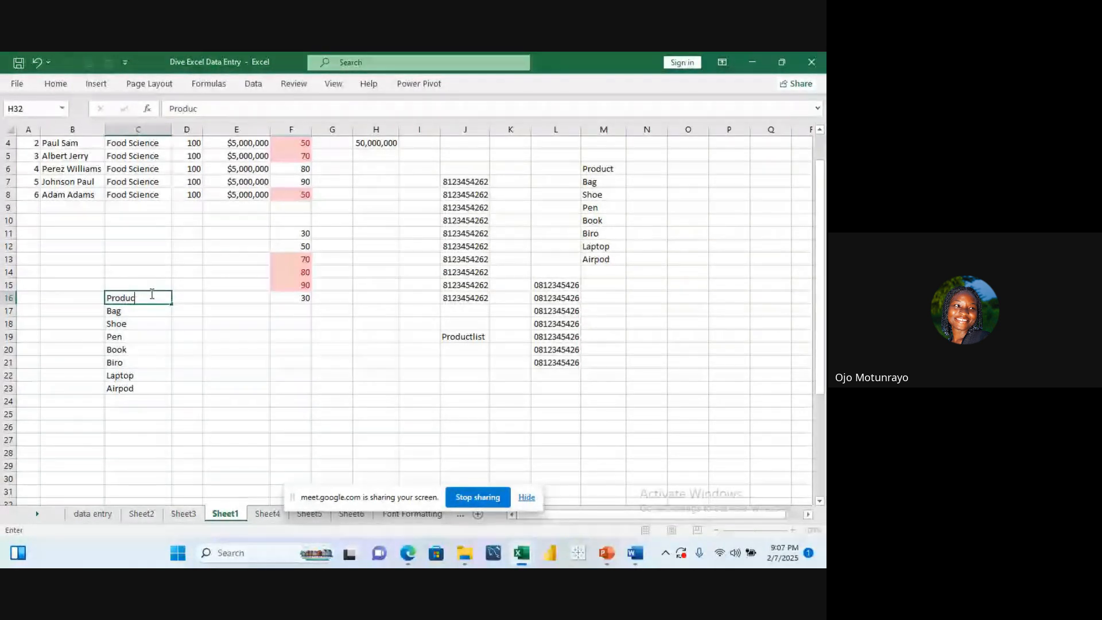
{"action": "type", "text": "ts"}
{"action": "key", "text": "Return"}
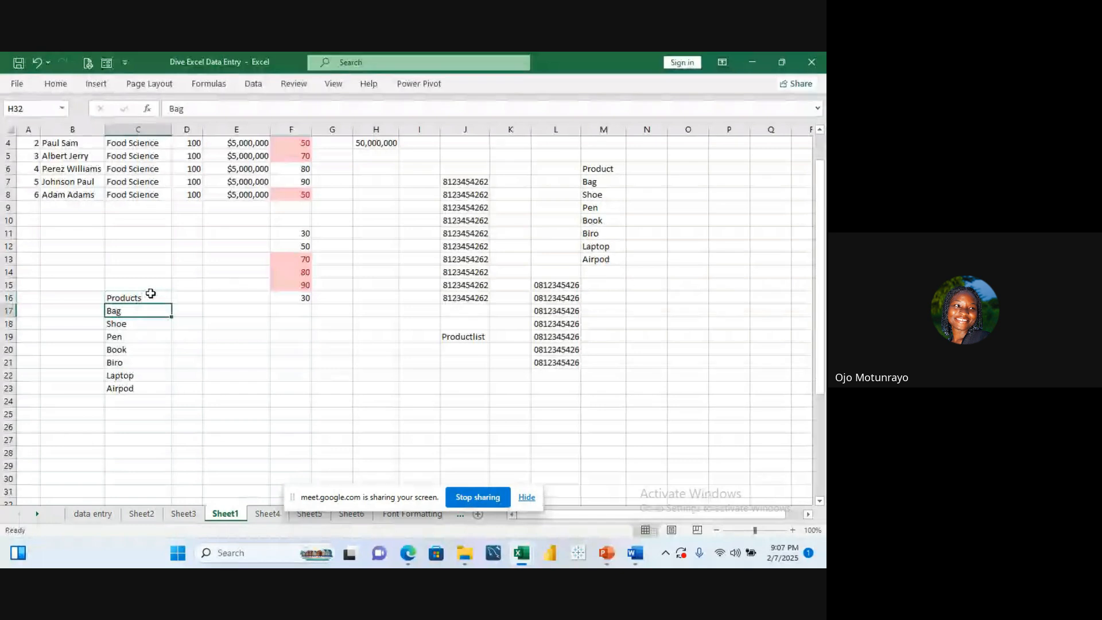
{"action": "left_click", "coordinate": [147, 284]}
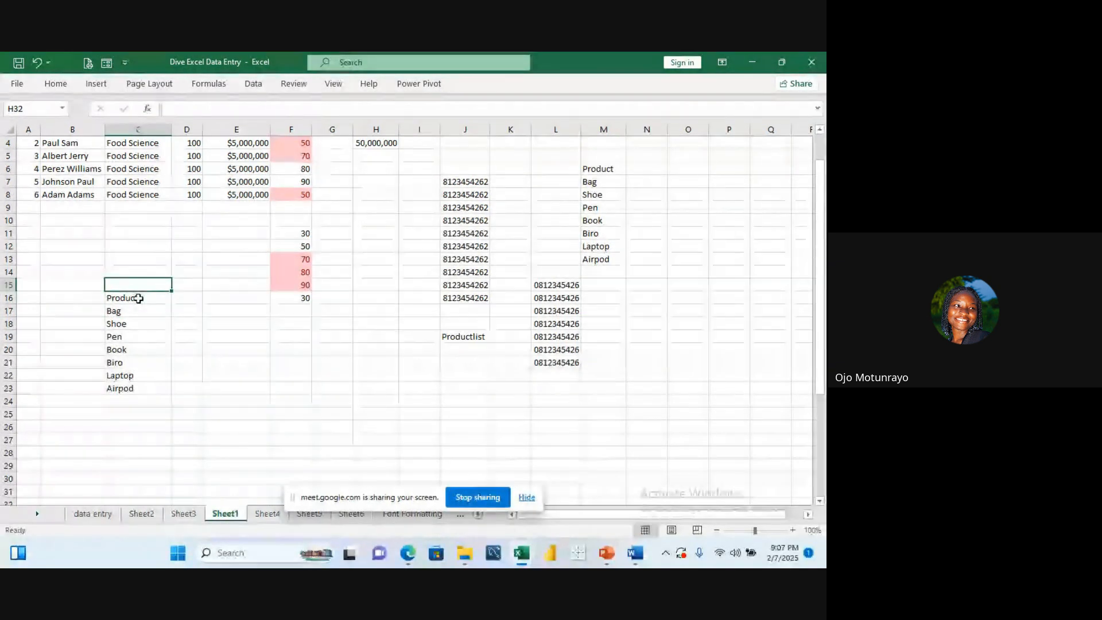
{"action": "left_click", "coordinate": [138, 298]}
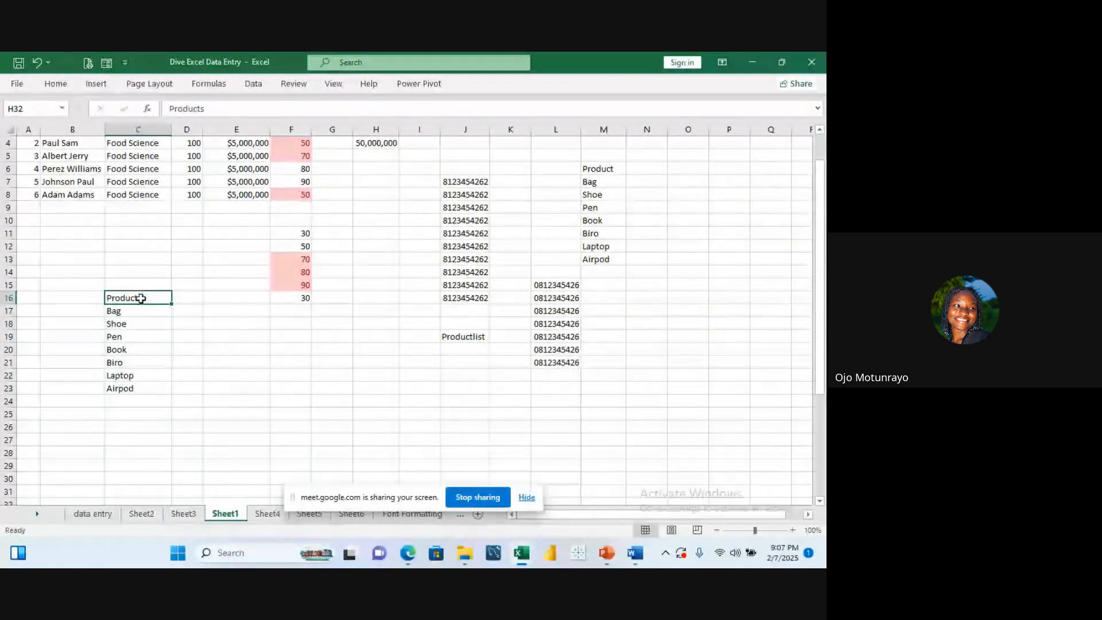
{"action": "left_click", "coordinate": [136, 309]}
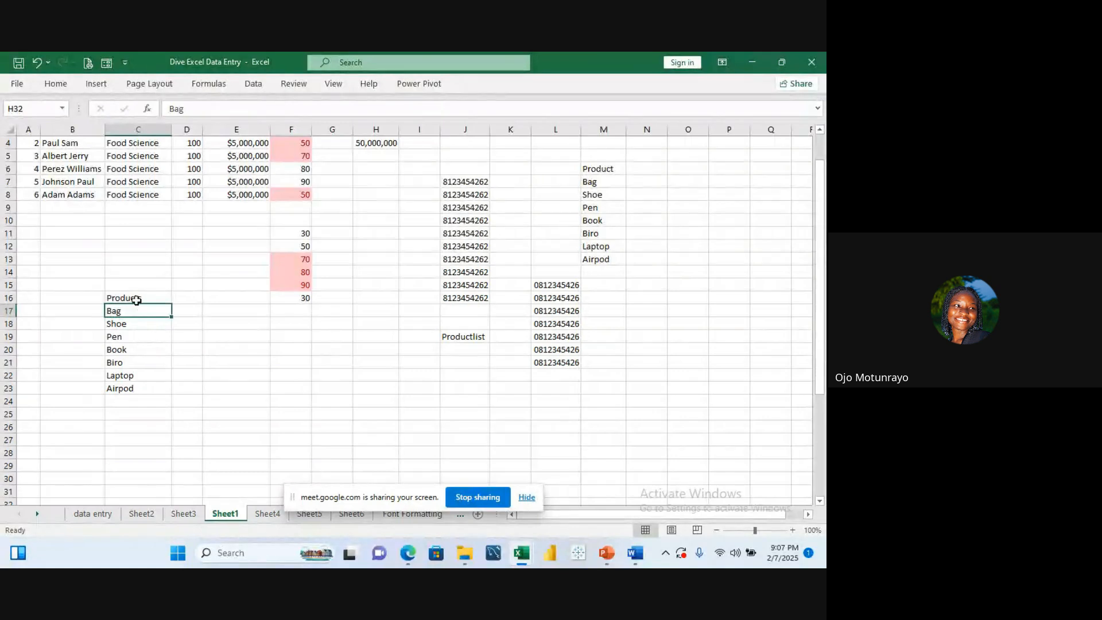
{"action": "left_click", "coordinate": [137, 299]}
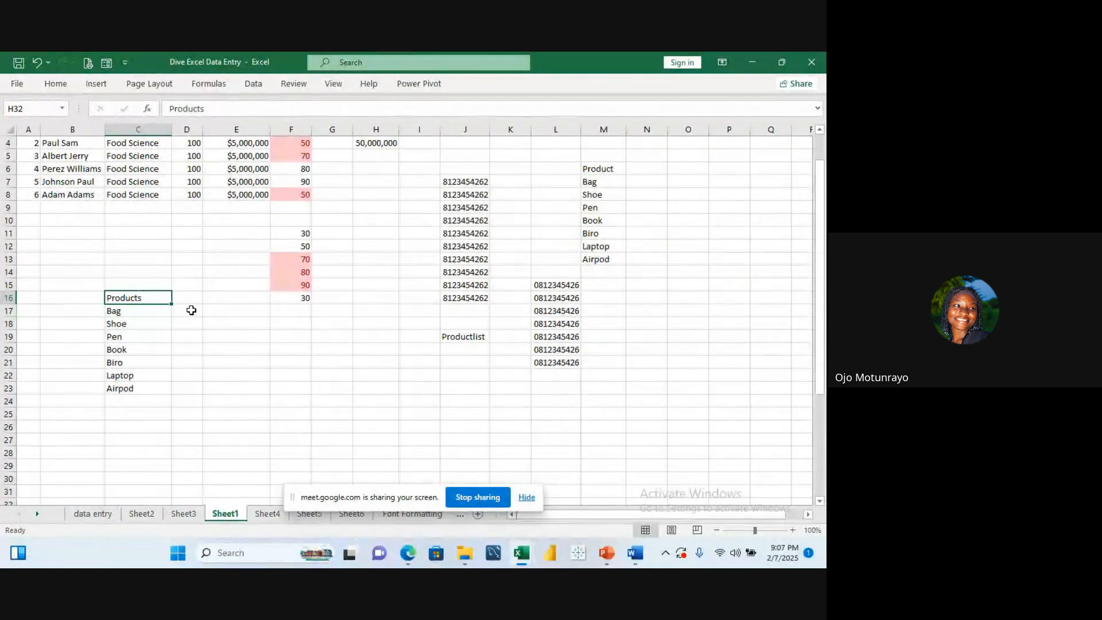
{"action": "left_click", "coordinate": [157, 309]}
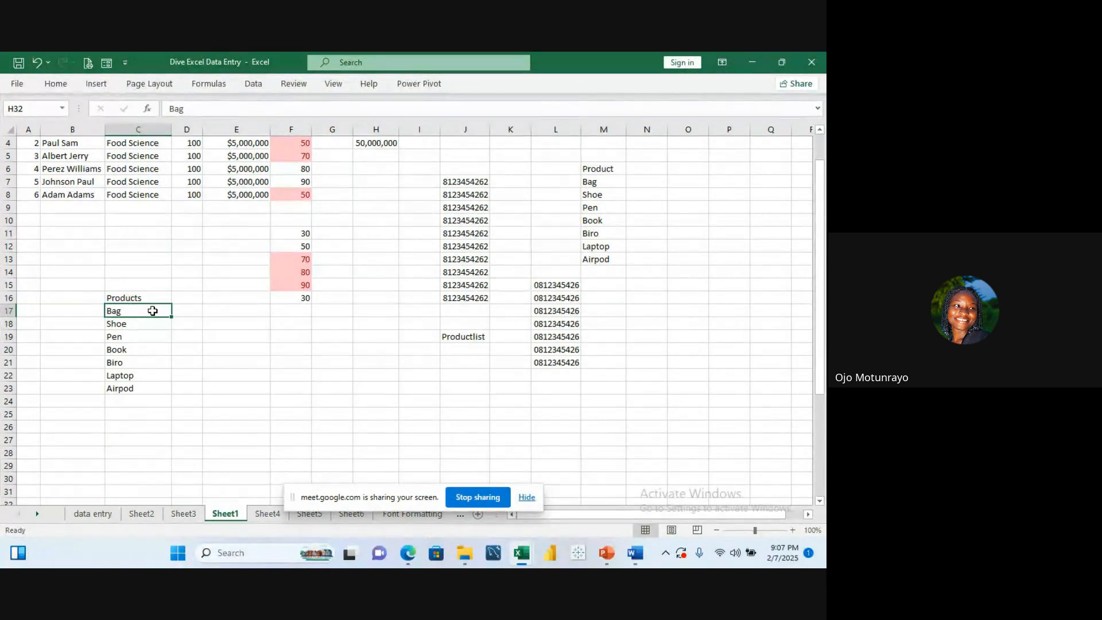
Step: Try to define the name Product for the range C17:C23
{"action": "left_click_drag", "start_coordinate": [152, 311], "coordinate": [136, 383]}
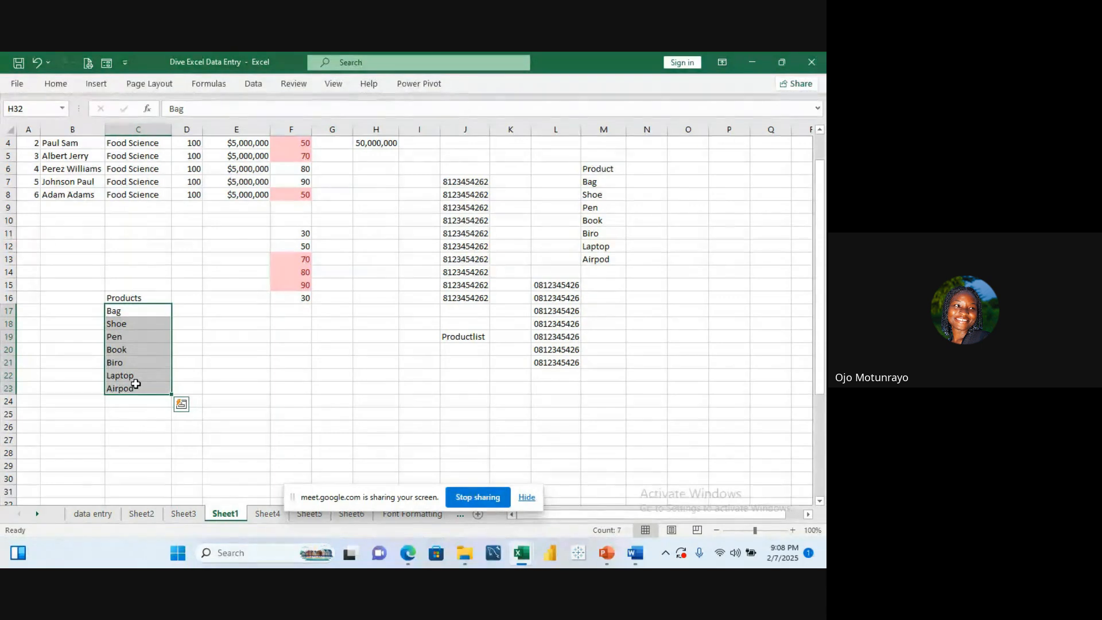
{"action": "left_click", "coordinate": [231, 86]}
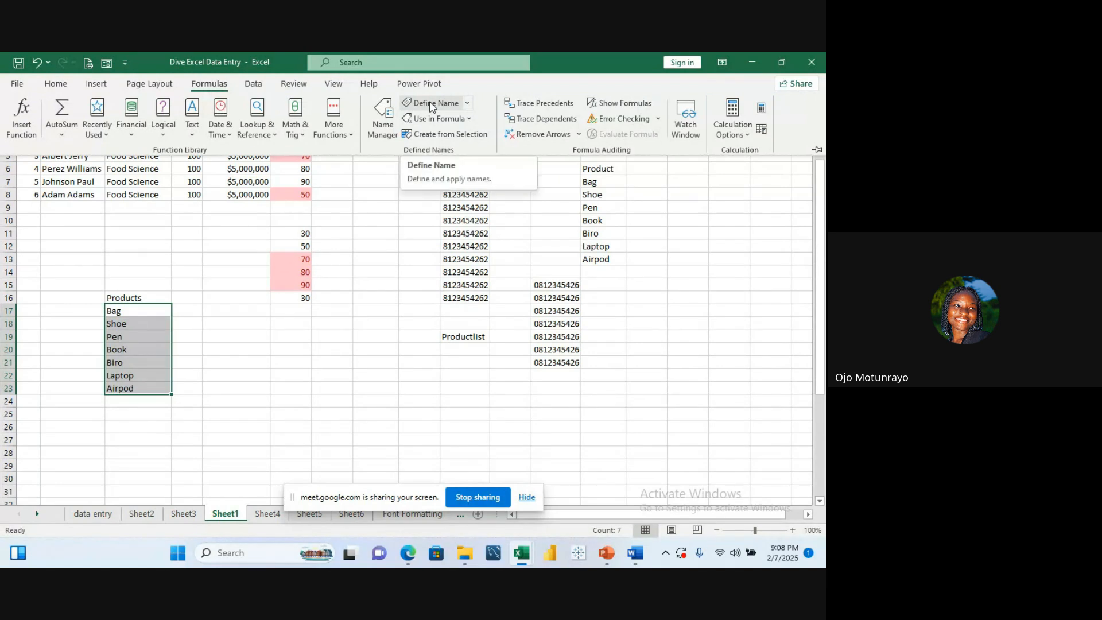
{"action": "left_click", "coordinate": [468, 104]}
{"action": "left_click", "coordinate": [463, 121]}
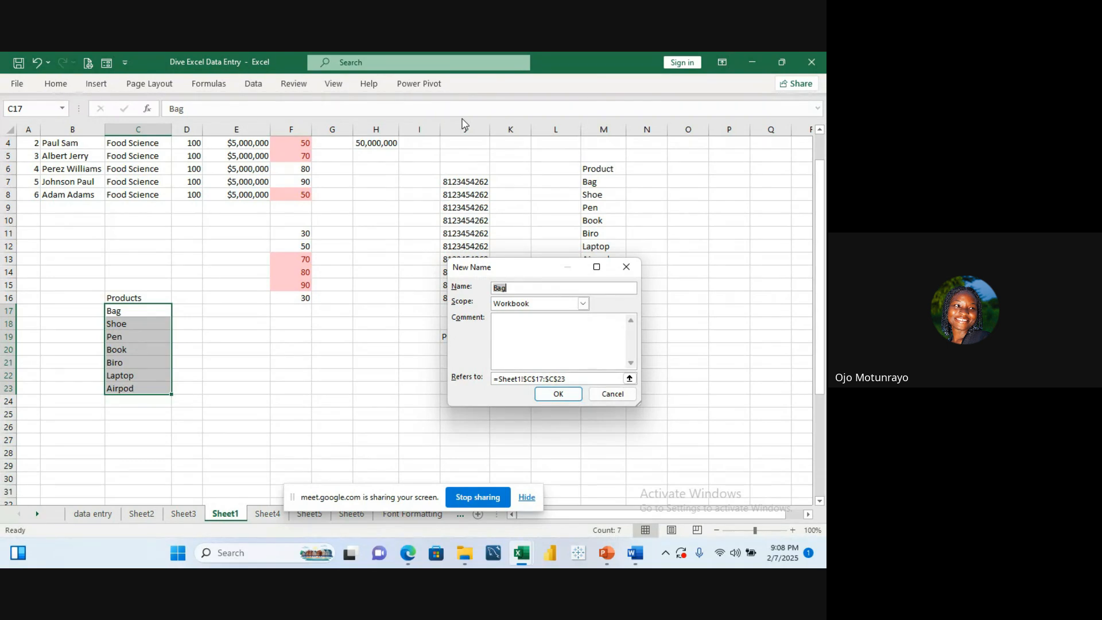
{"action": "left_click", "coordinate": [538, 286]}
{"action": "key", "text": "BackSpace"}
{"action": "key", "text": "BackSpace"}
{"action": "type", "text": "Prtoduct"}
{"action": "left_click", "coordinate": [558, 395]}
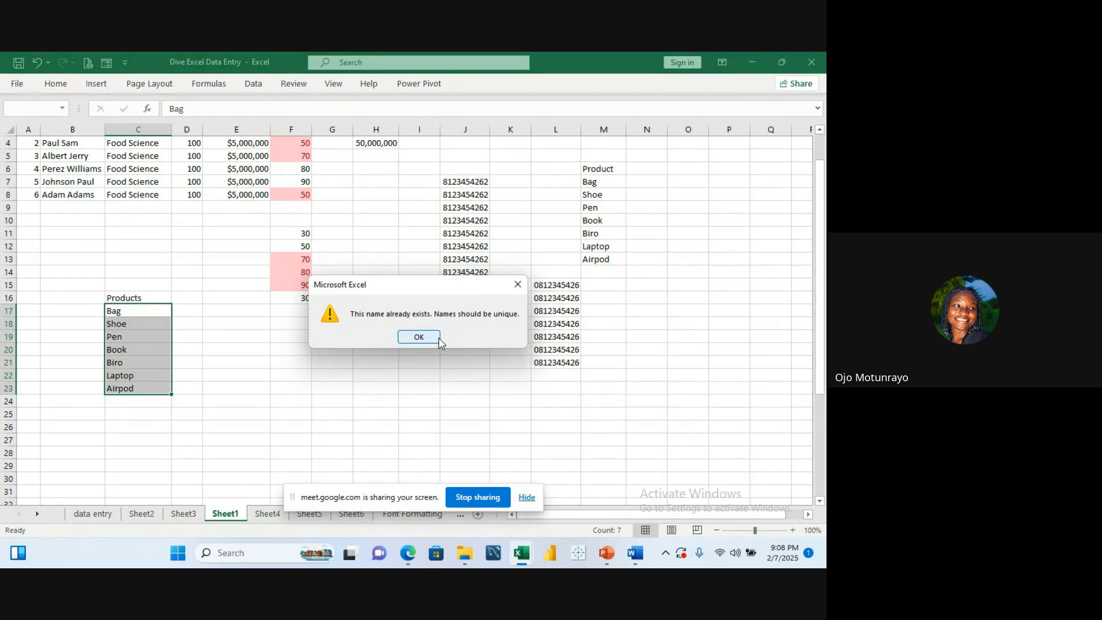
Step: Dismiss the duplicate-name alert and name the range C17:C23 as Product_list instead
{"action": "left_click", "coordinate": [426, 340]}
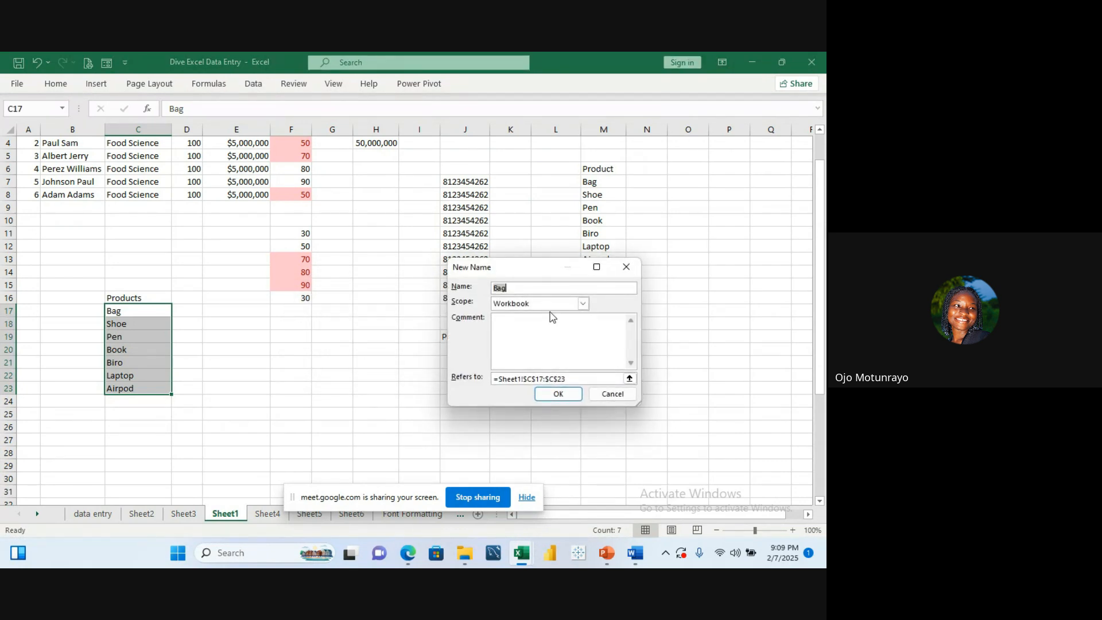
{"action": "key", "text": "BackSpace"}
{"action": "type", "text": "Pr"}
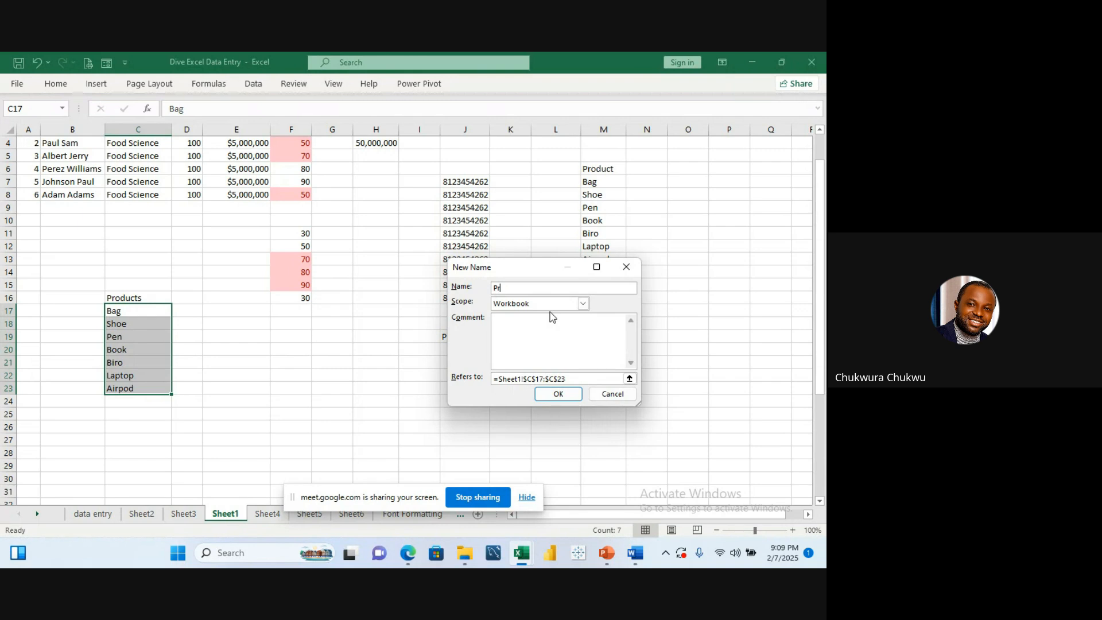
{"action": "type", "text": "od"}
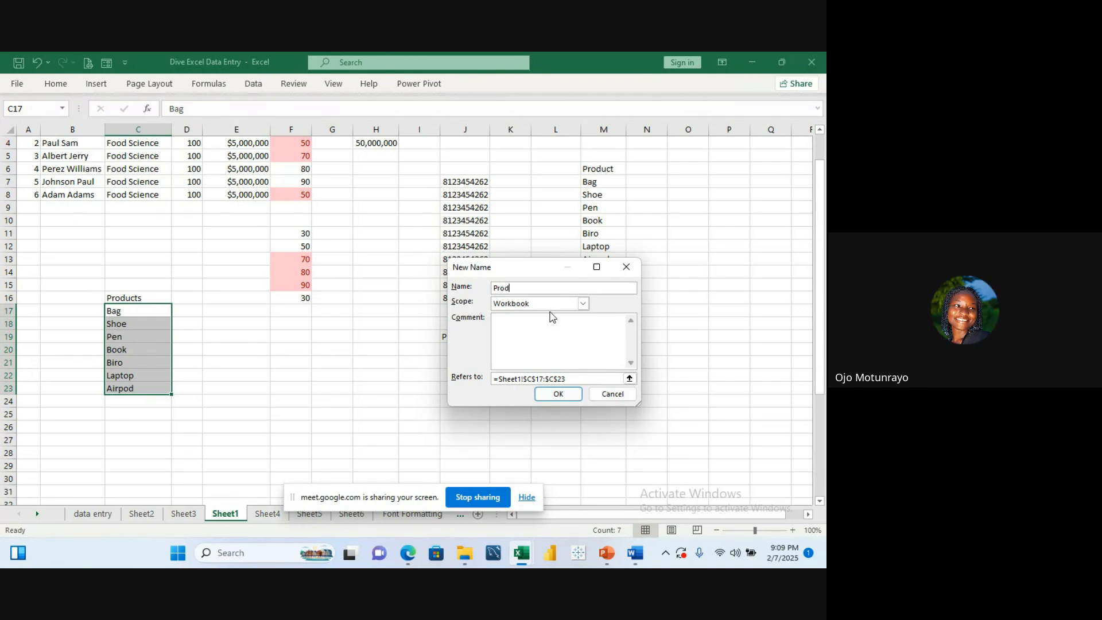
{"action": "type", "text": "uct_"}
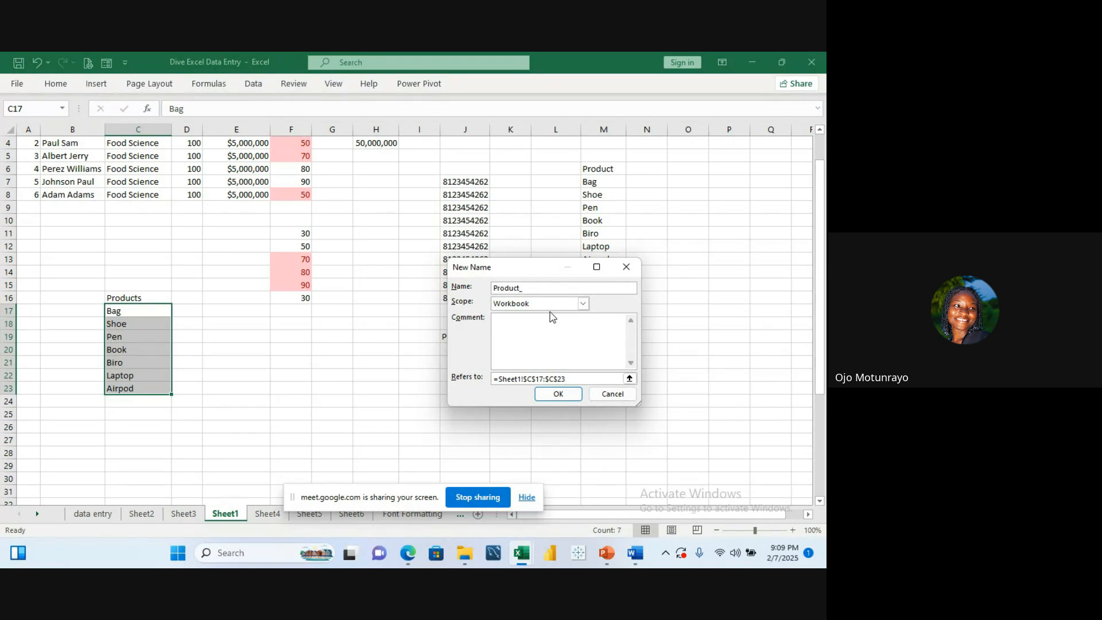
{"action": "type", "text": "list"}
{"action": "left_click", "coordinate": [556, 399]}
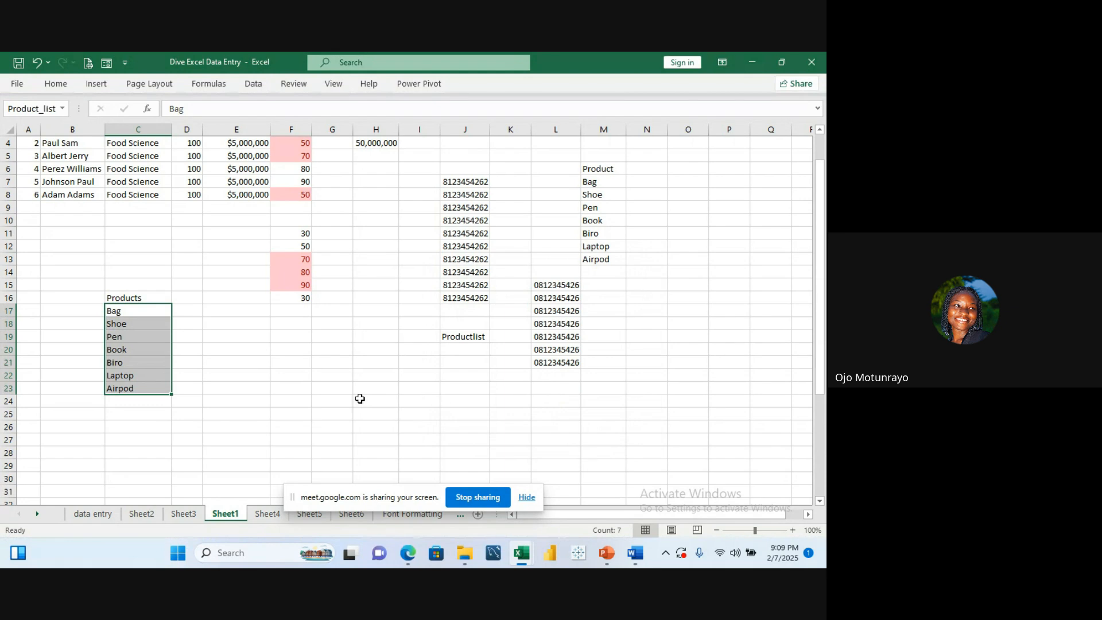
Step: Enter =Product_list in E19 to spill the named list, then undo the entry
{"action": "left_click", "coordinate": [207, 323]}
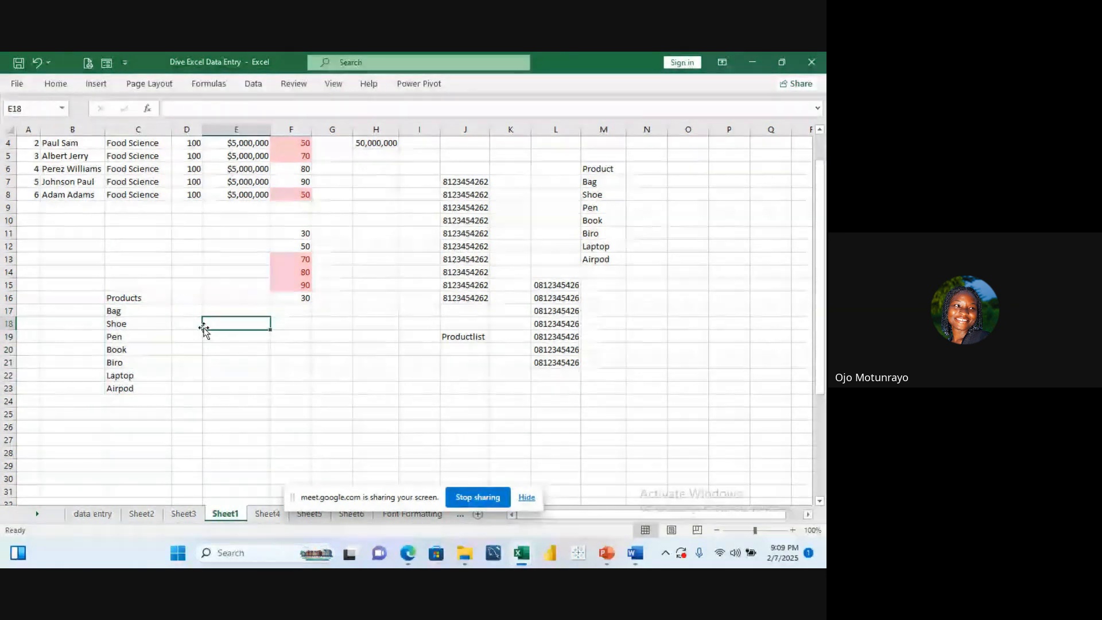
{"action": "left_click", "coordinate": [139, 315]}
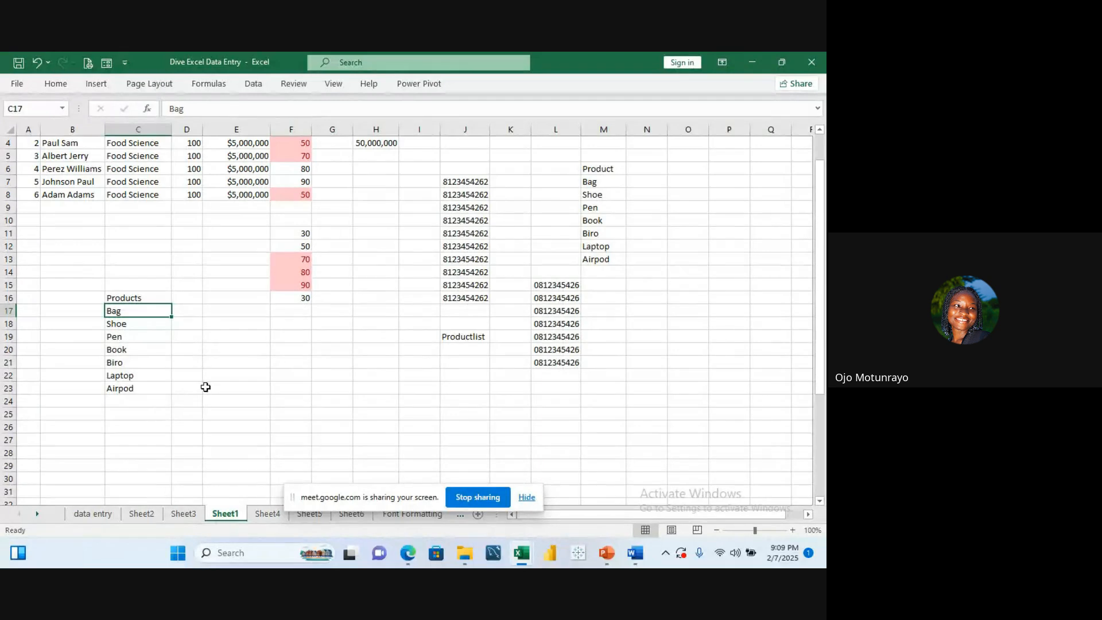
{"action": "left_click", "coordinate": [224, 341]}
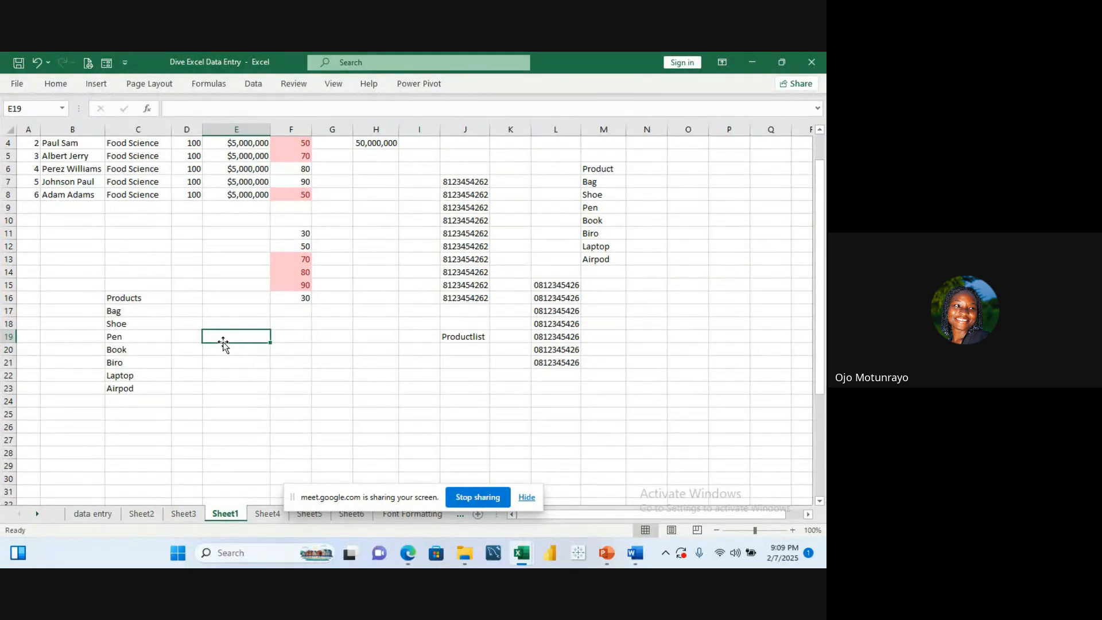
{"action": "type", "text": "=prod"}
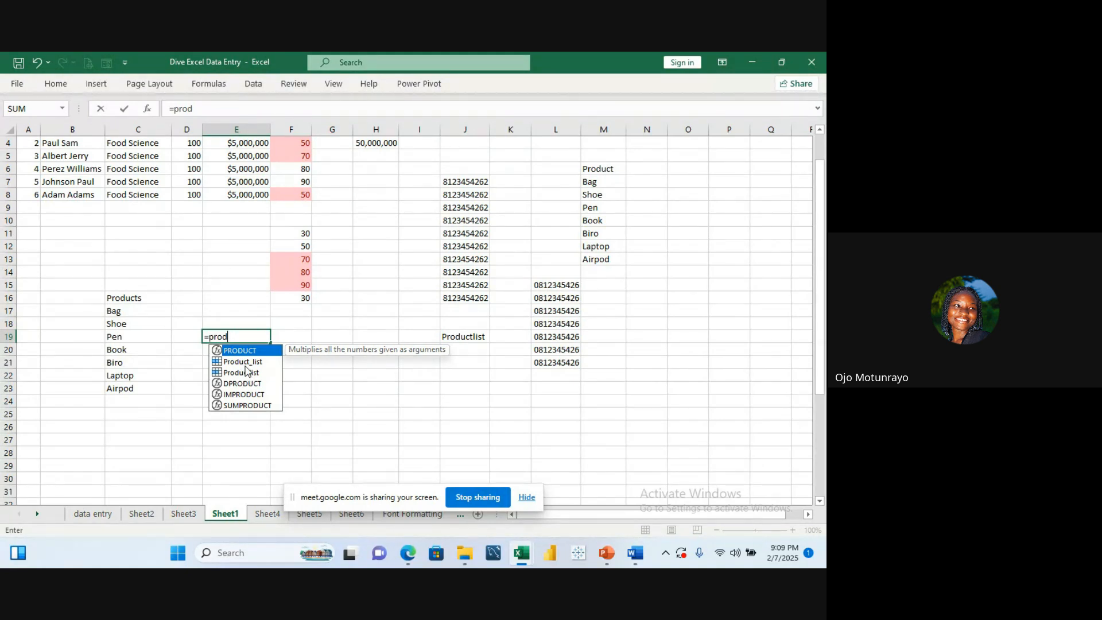
{"action": "key", "text": "Down"}
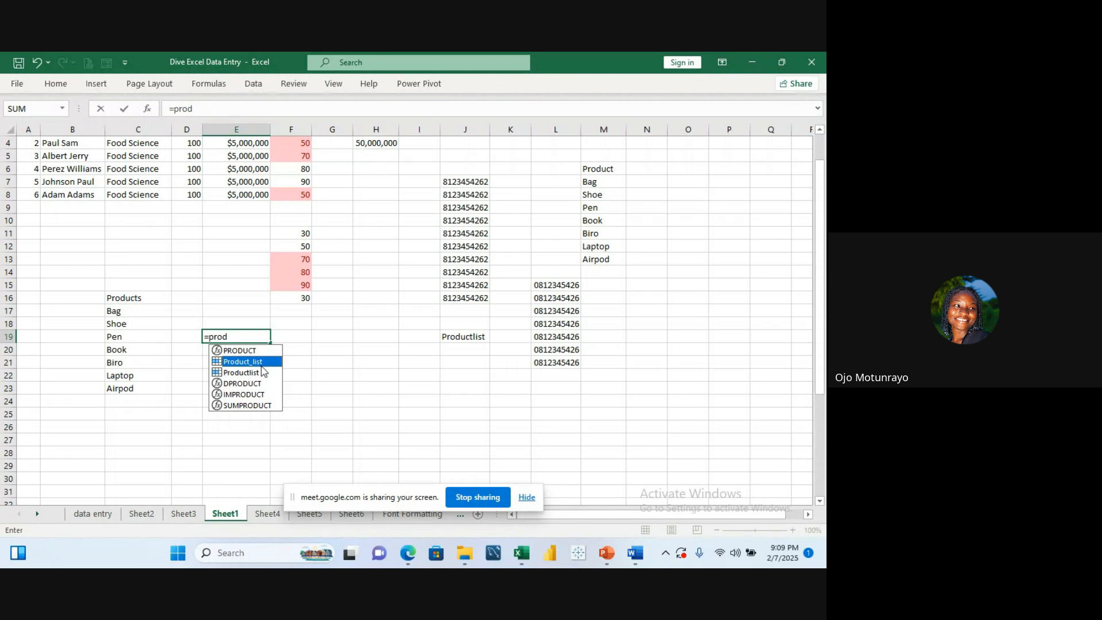
{"action": "double_click", "coordinate": [263, 363]}
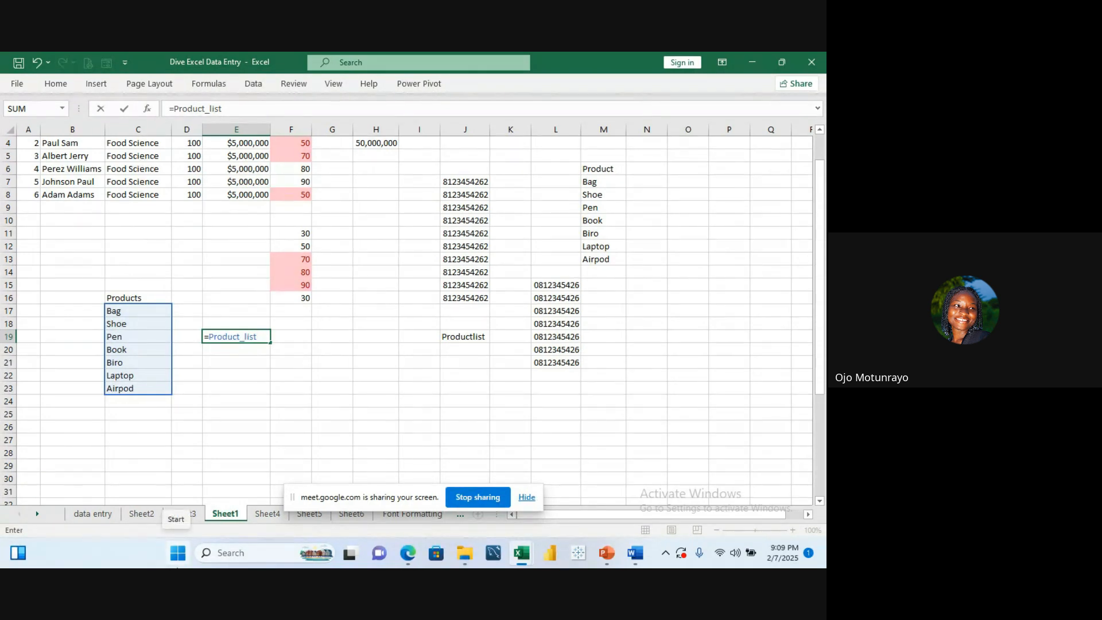
{"action": "key", "text": "Return"}
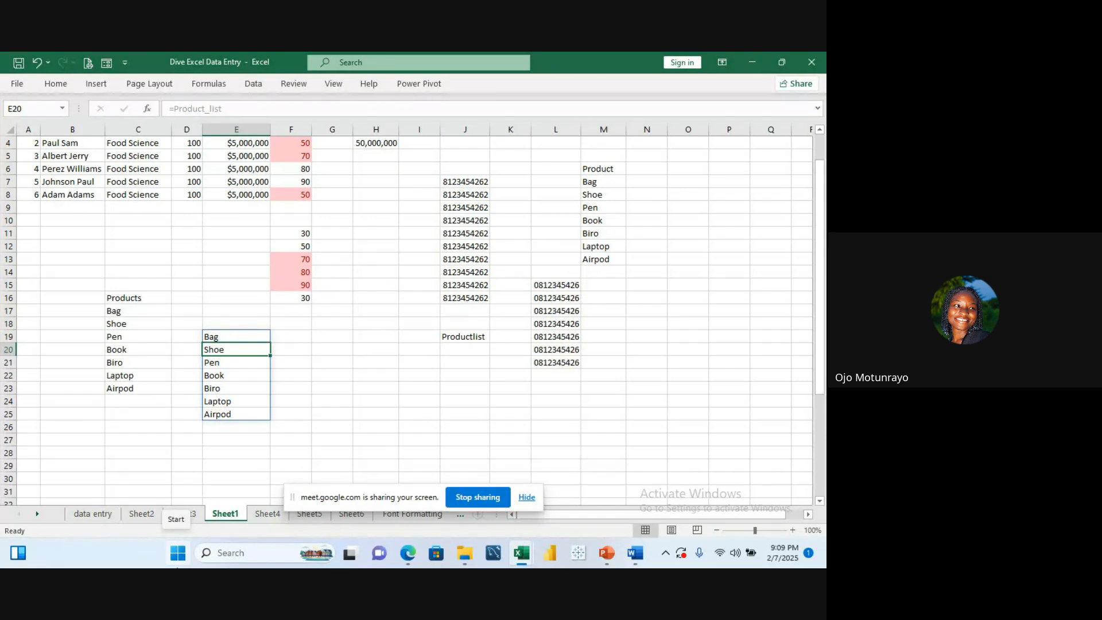
{"action": "key", "text": "ctrl+z"}
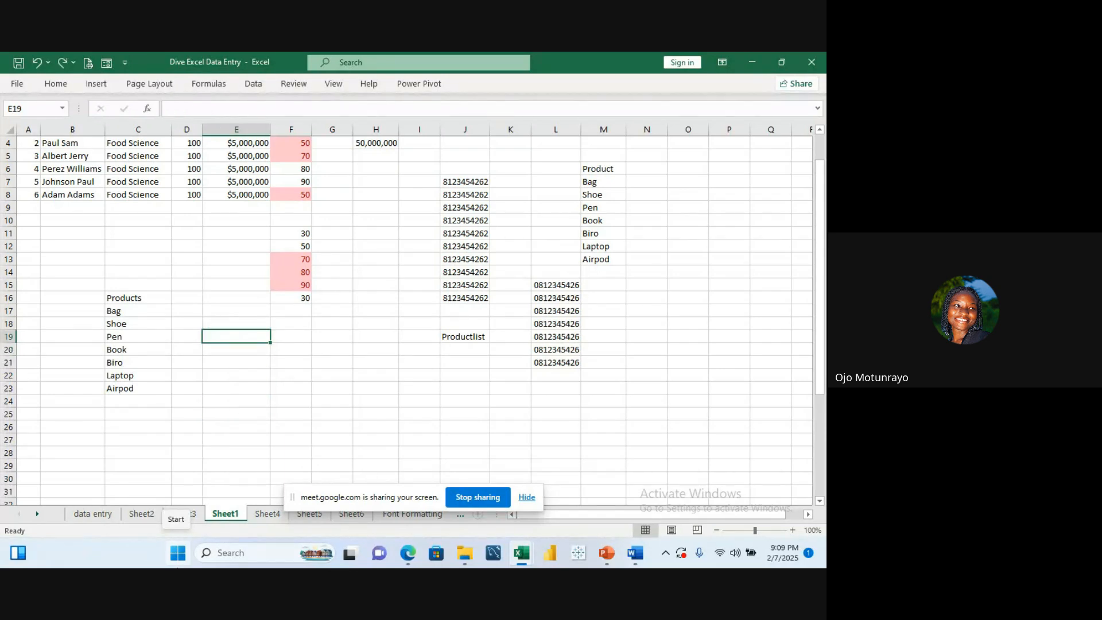
{"action": "left_click", "coordinate": [134, 312]}
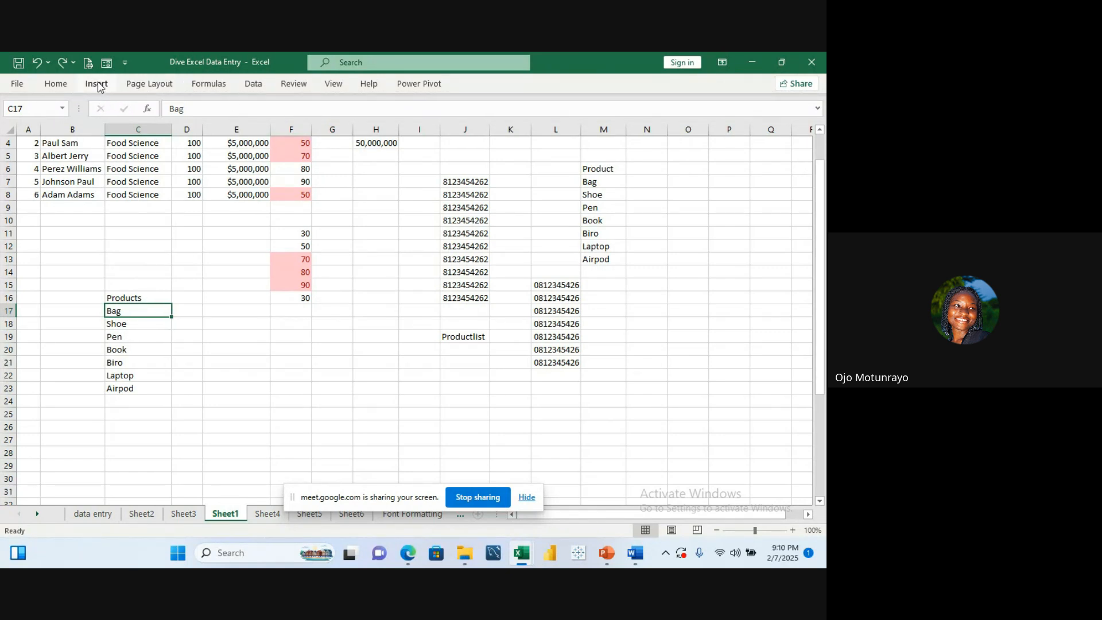
{"action": "left_click", "coordinate": [257, 84]}
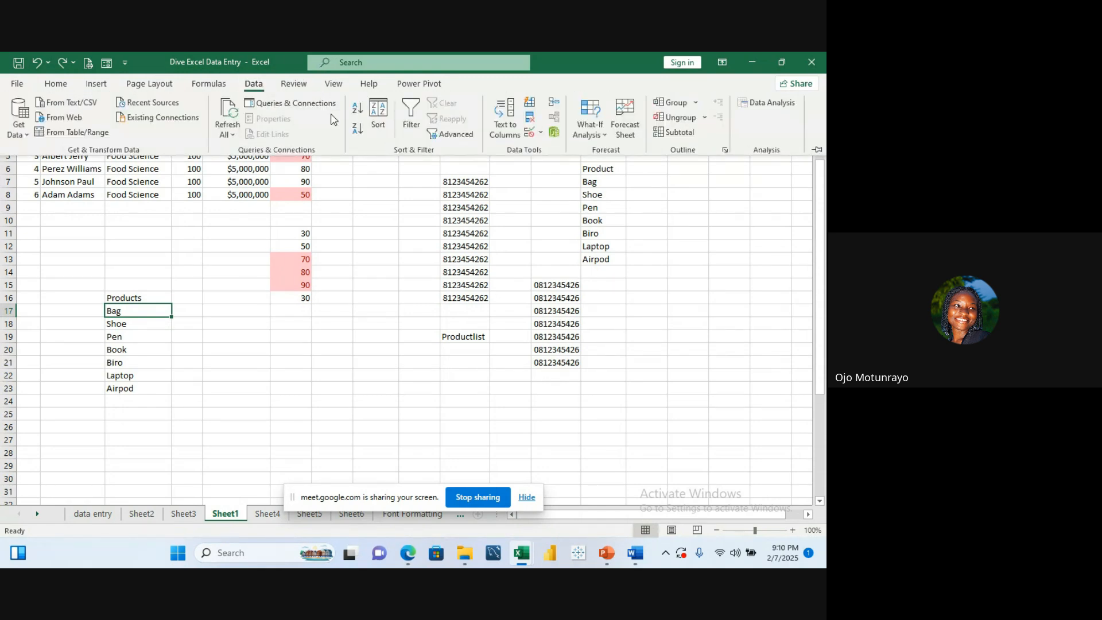
{"action": "left_click", "coordinate": [142, 311]}
{"action": "left_click", "coordinate": [179, 336]}
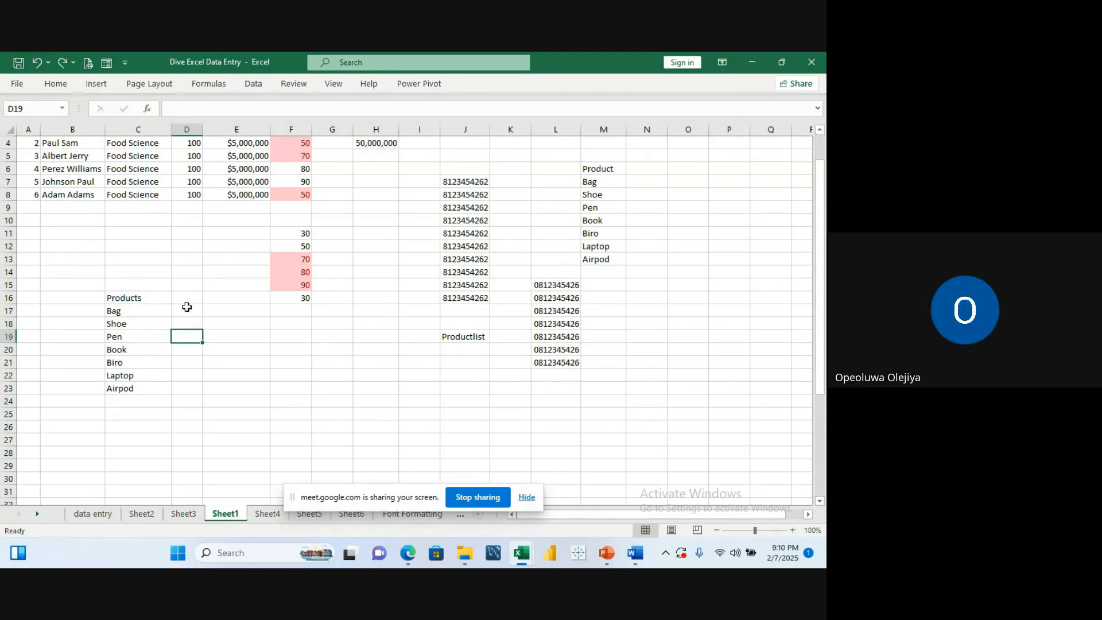
{"action": "left_click_drag", "start_coordinate": [155, 312], "coordinate": [143, 395]}
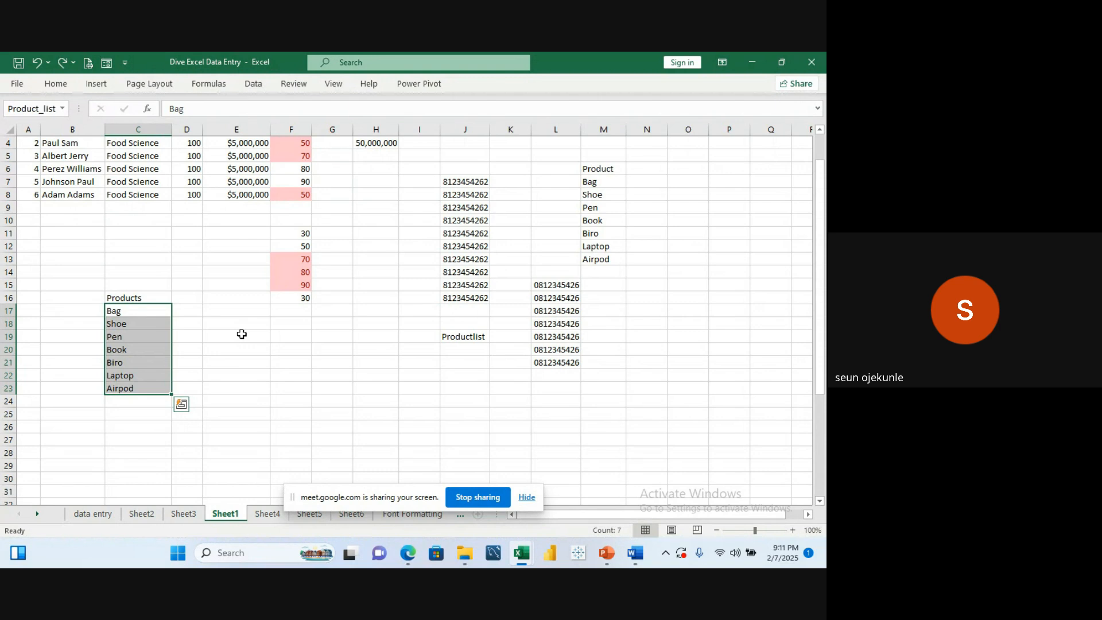
{"action": "left_click", "coordinate": [253, 83]}
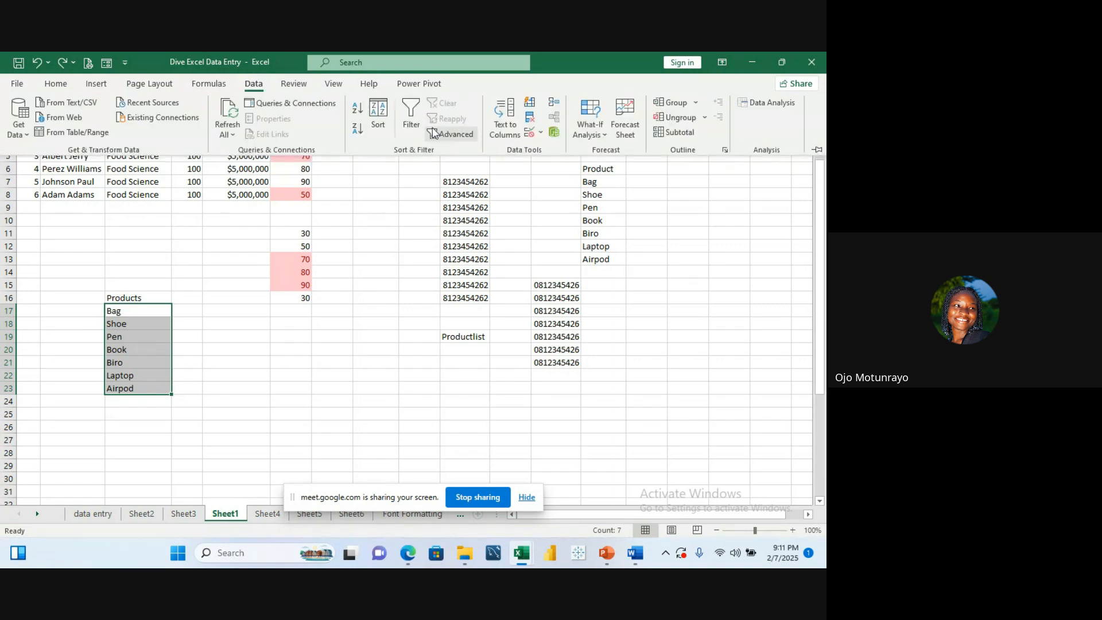
{"action": "left_click", "coordinate": [542, 133]}
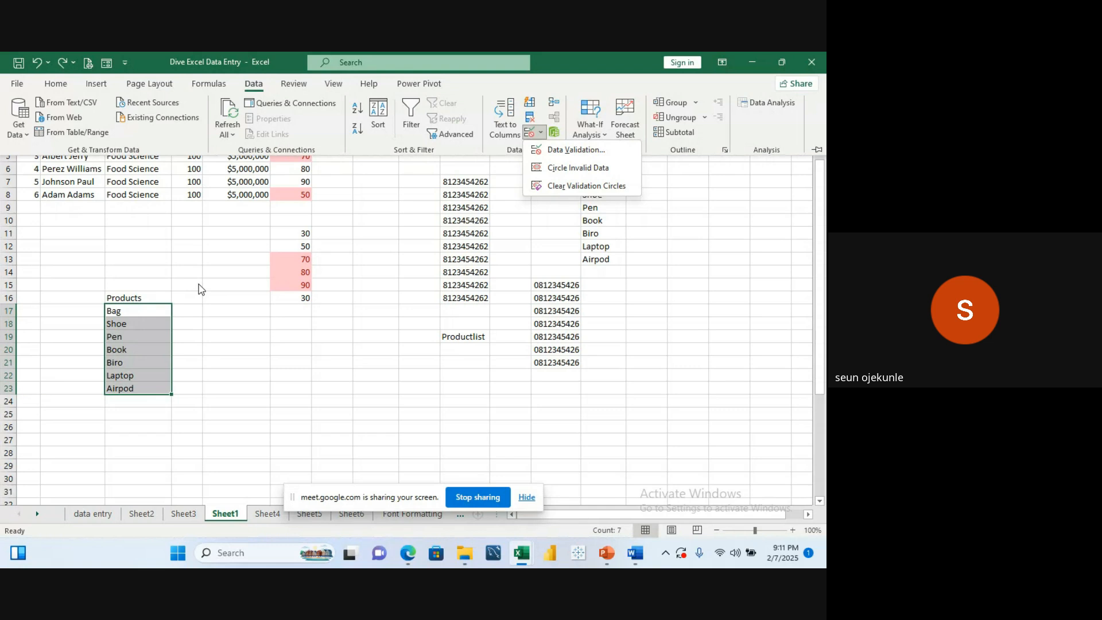
{"action": "left_click", "coordinate": [183, 293]}
{"action": "left_click", "coordinate": [183, 292]}
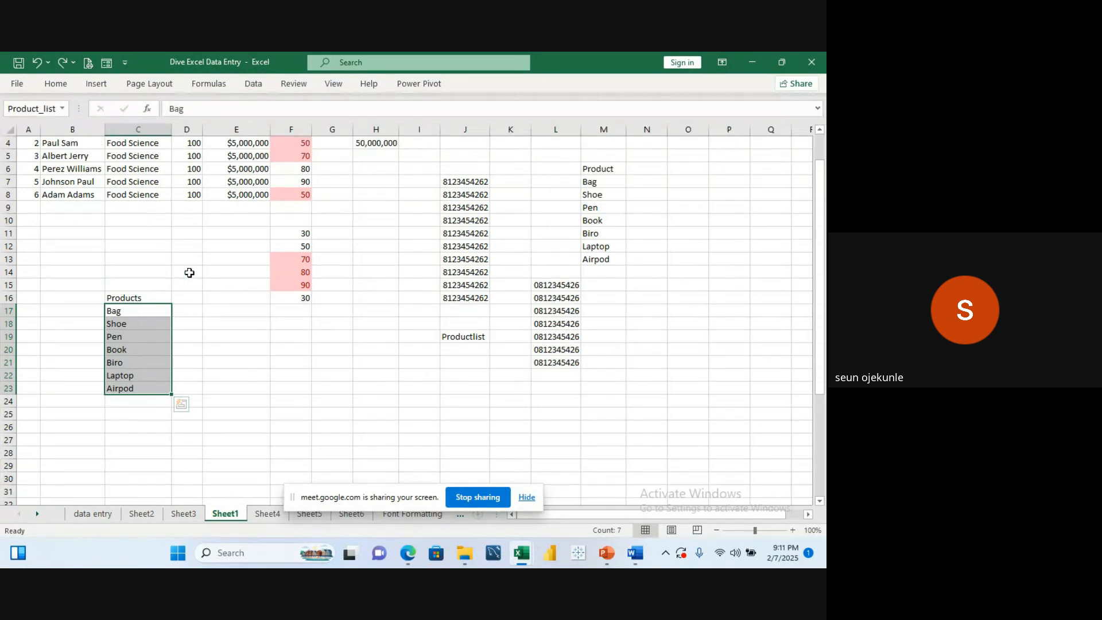
{"action": "left_click", "coordinate": [190, 272]}
{"action": "left_click", "coordinate": [152, 314]}
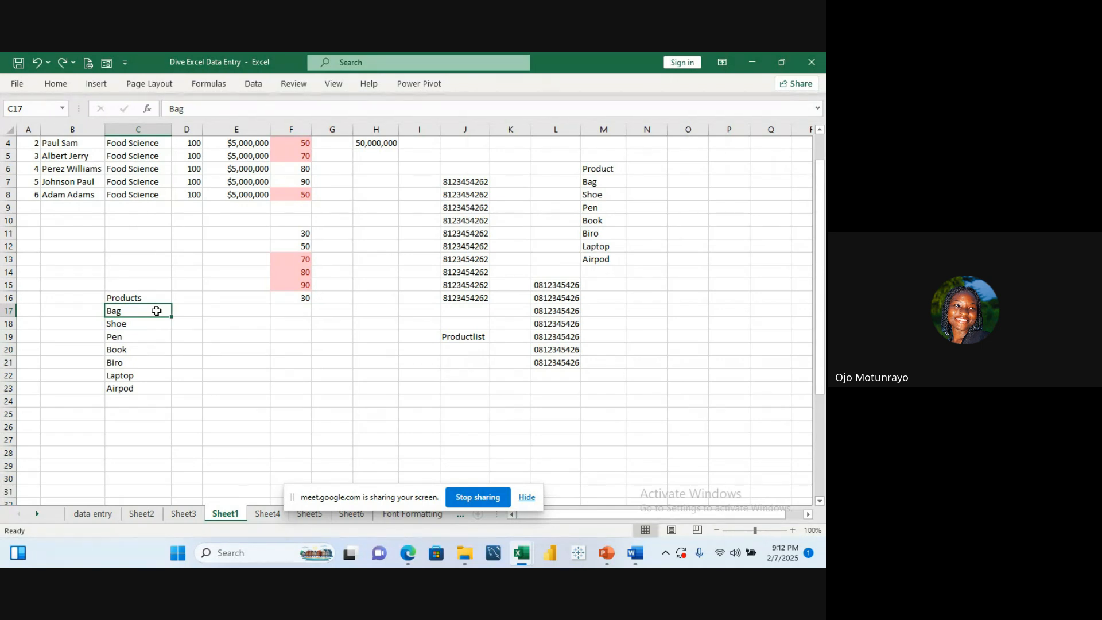
{"action": "left_click_drag", "start_coordinate": [156, 311], "coordinate": [148, 382]}
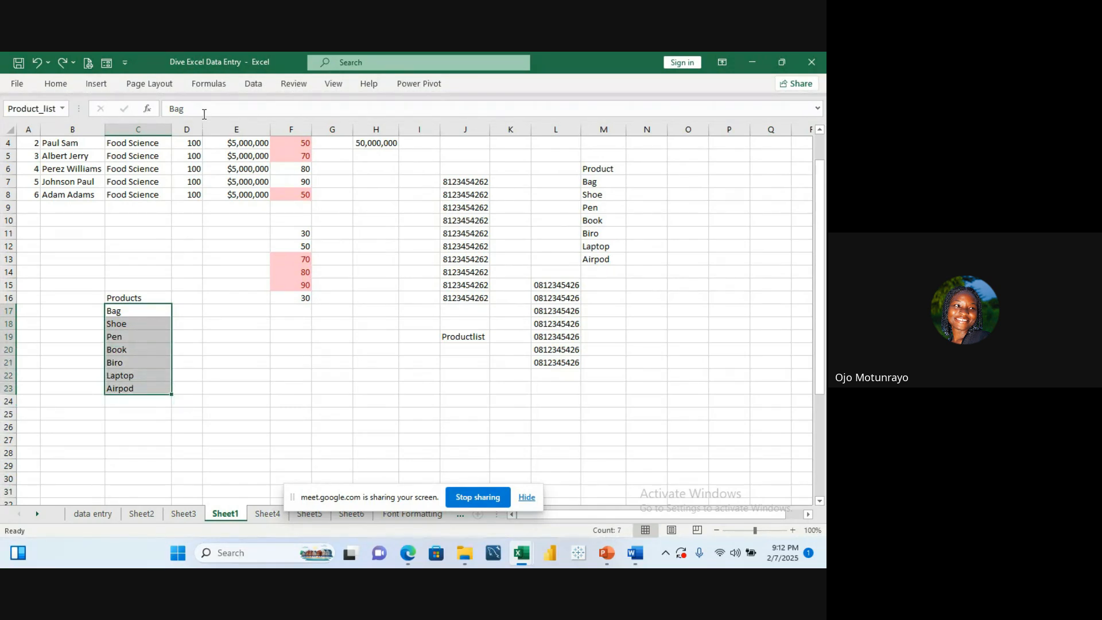
{"action": "left_click", "coordinate": [210, 83]}
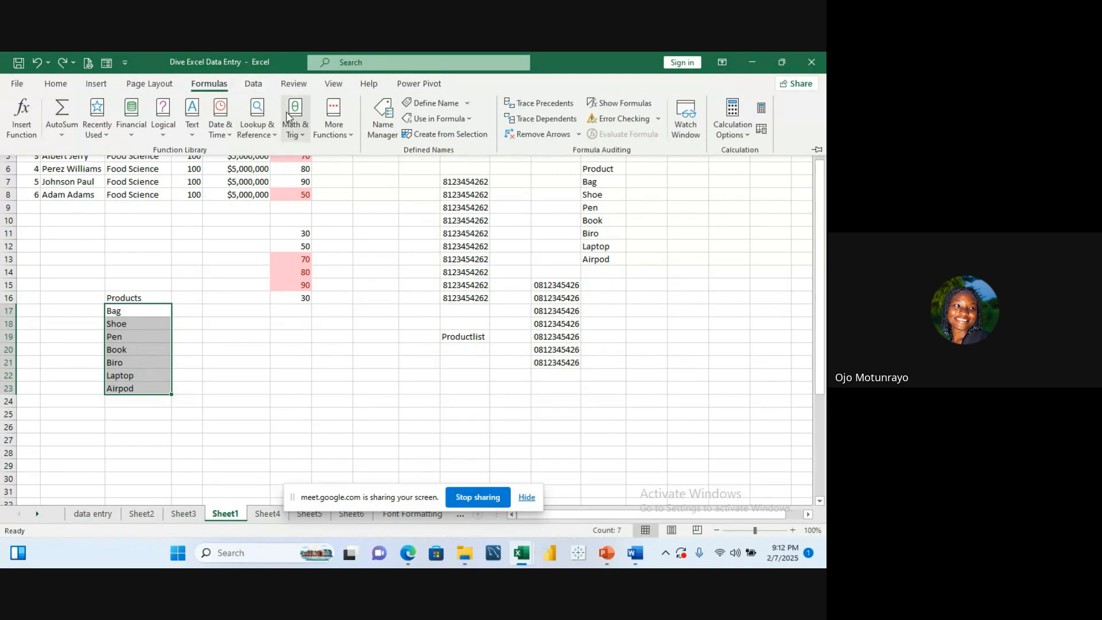
{"action": "left_click", "coordinate": [462, 109]}
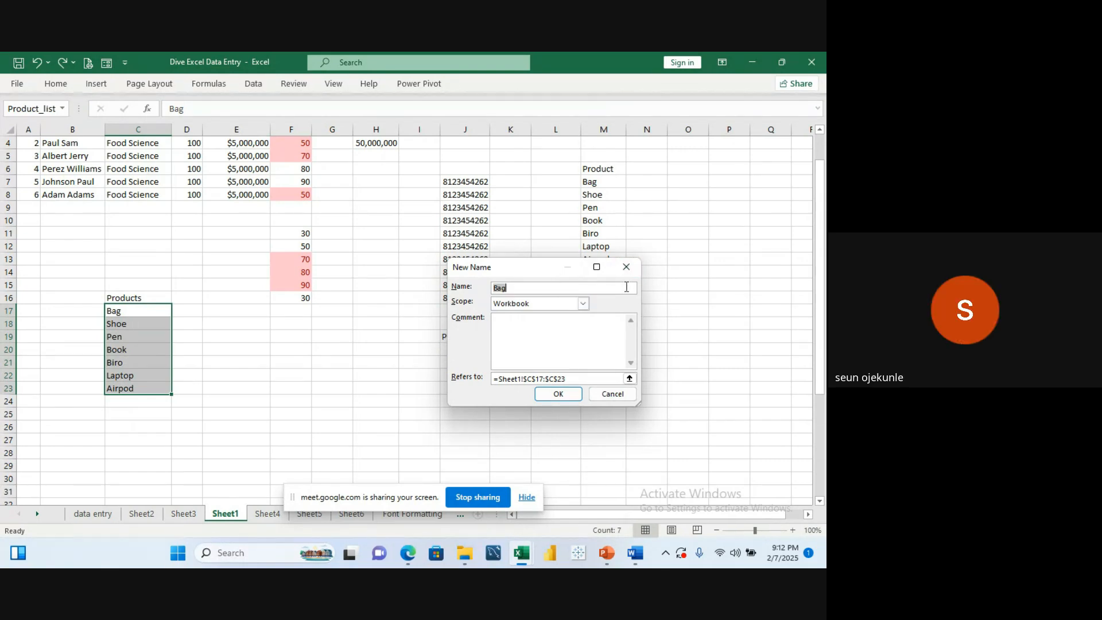
{"action": "left_click", "coordinate": [627, 267]}
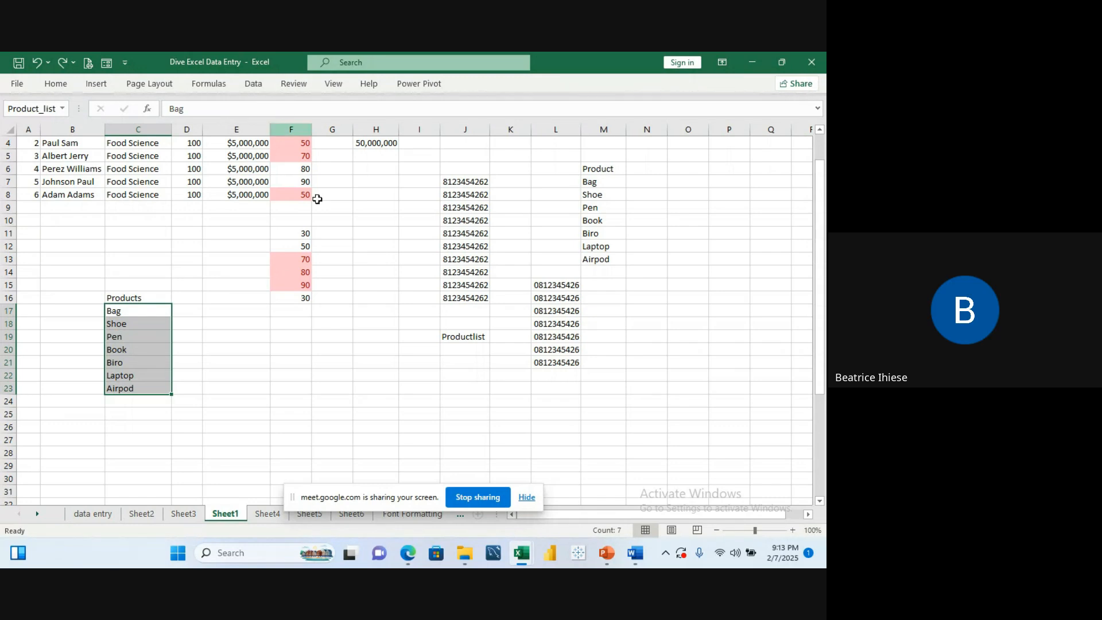
Step: Switch to the Google Meet tab and send a phone number in the in-call chat
{"action": "mouse_move", "coordinate": [409, 554]}
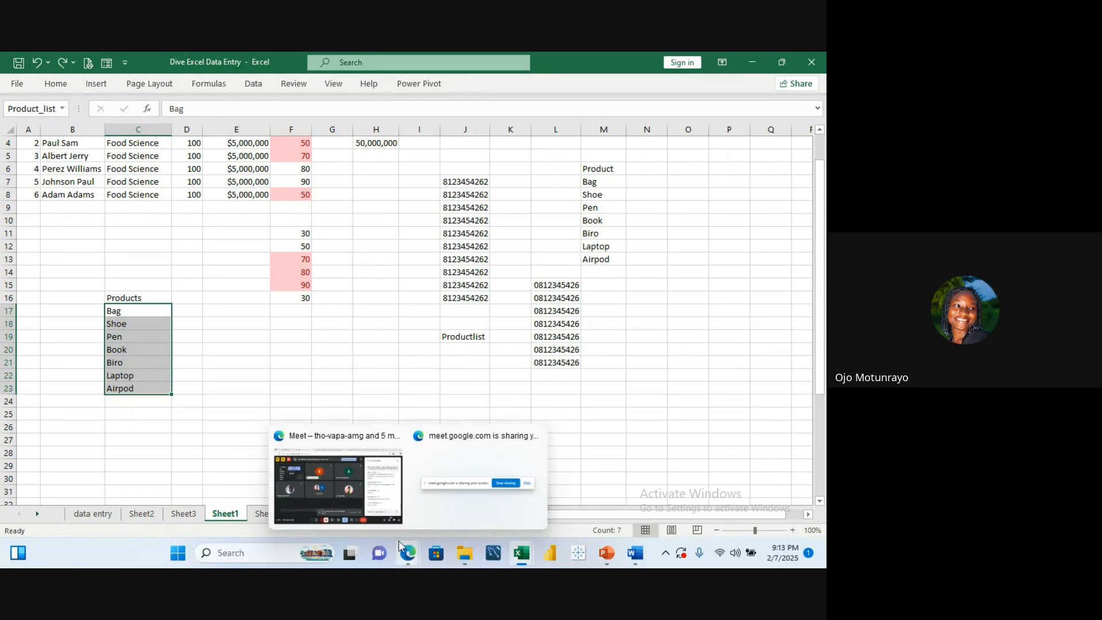
{"action": "left_click", "coordinate": [386, 519]}
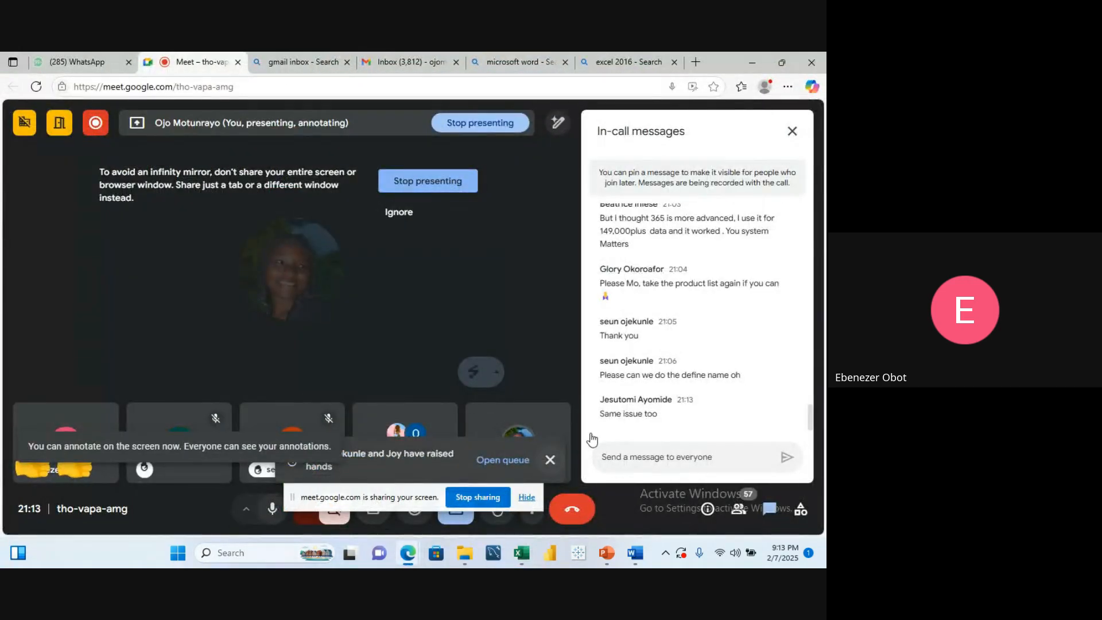
{"action": "left_click", "coordinate": [634, 459]}
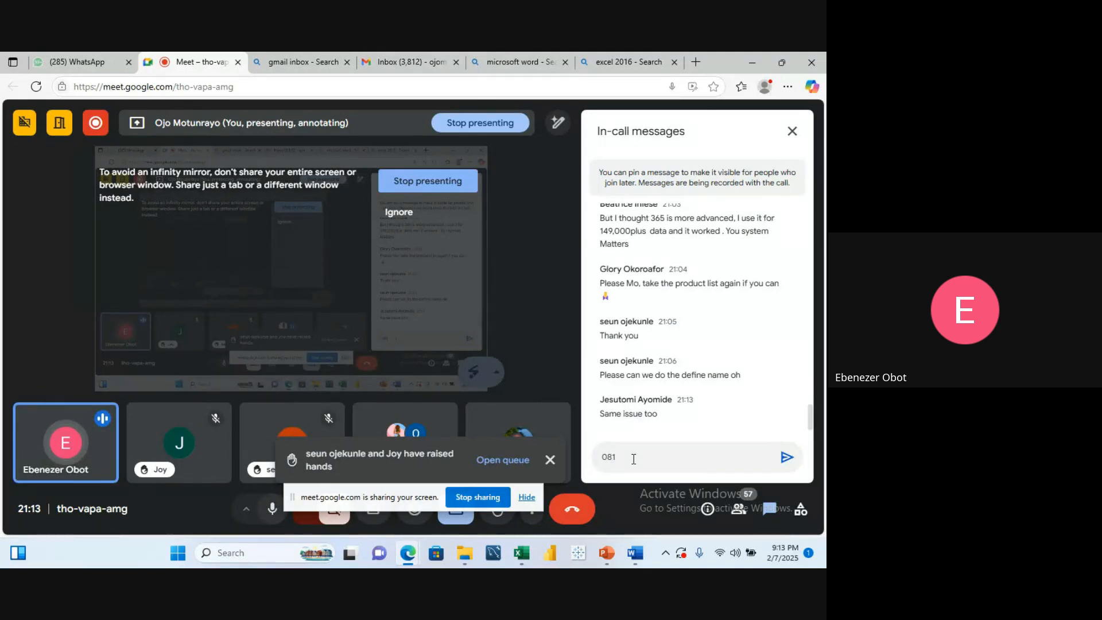
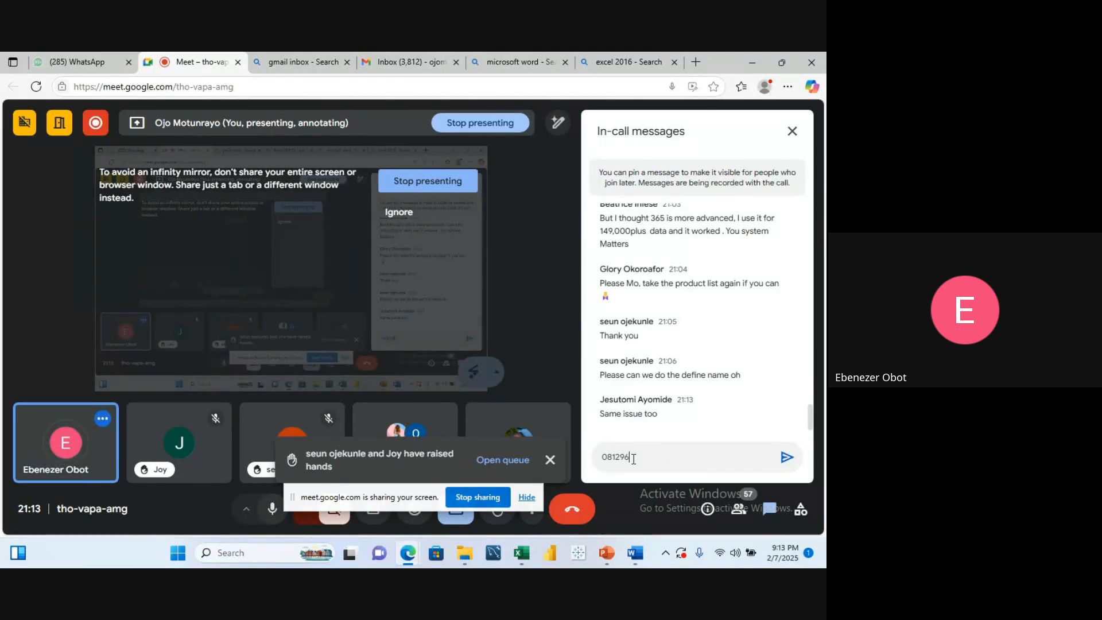
{"action": "key", "text": "Return"}
{"action": "type", "text": "pl"}
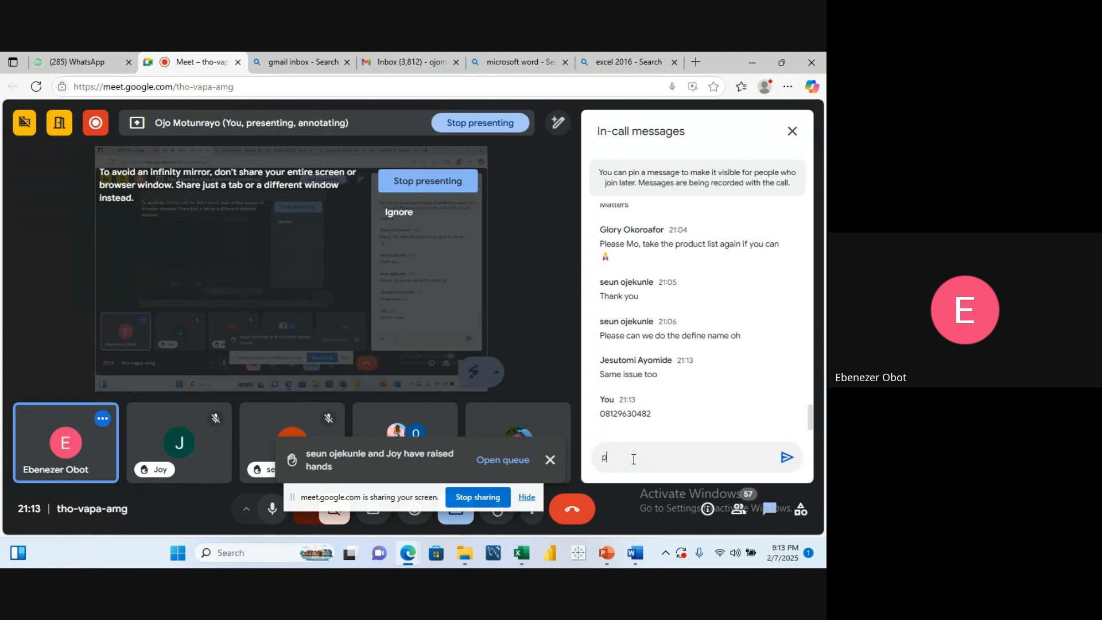
{"action": "key", "text": "BackSpace"}
{"action": "key", "text": "BackSpace"}
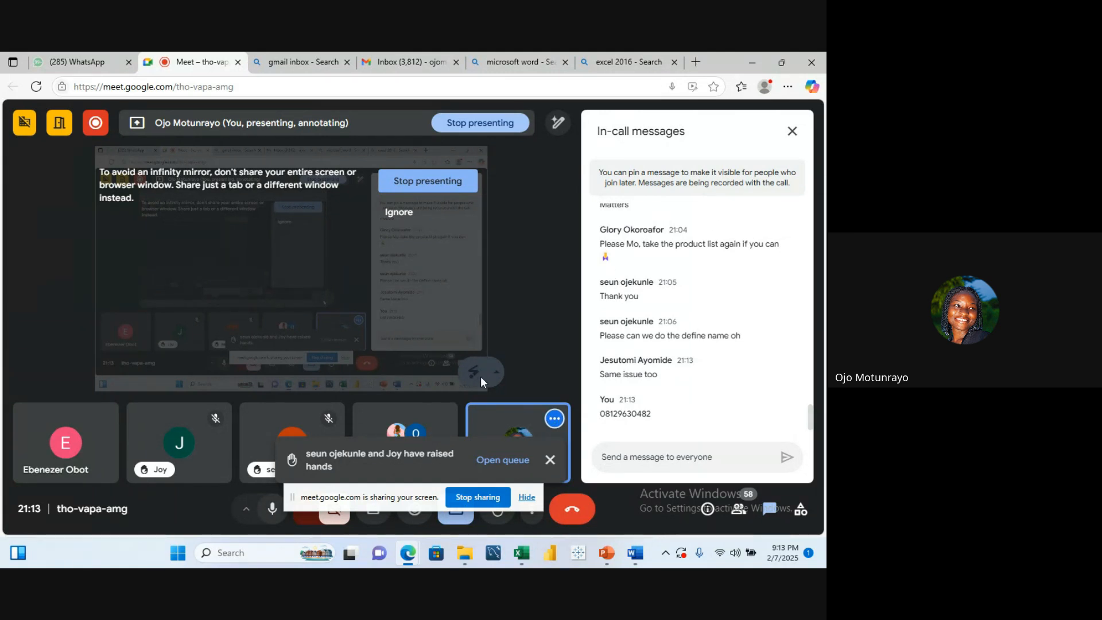
Step: Return to the Dive Excel Data Entry workbook and enter bag, cloth and shoe in G21:G23
{"action": "mouse_move", "coordinate": [407, 553]}
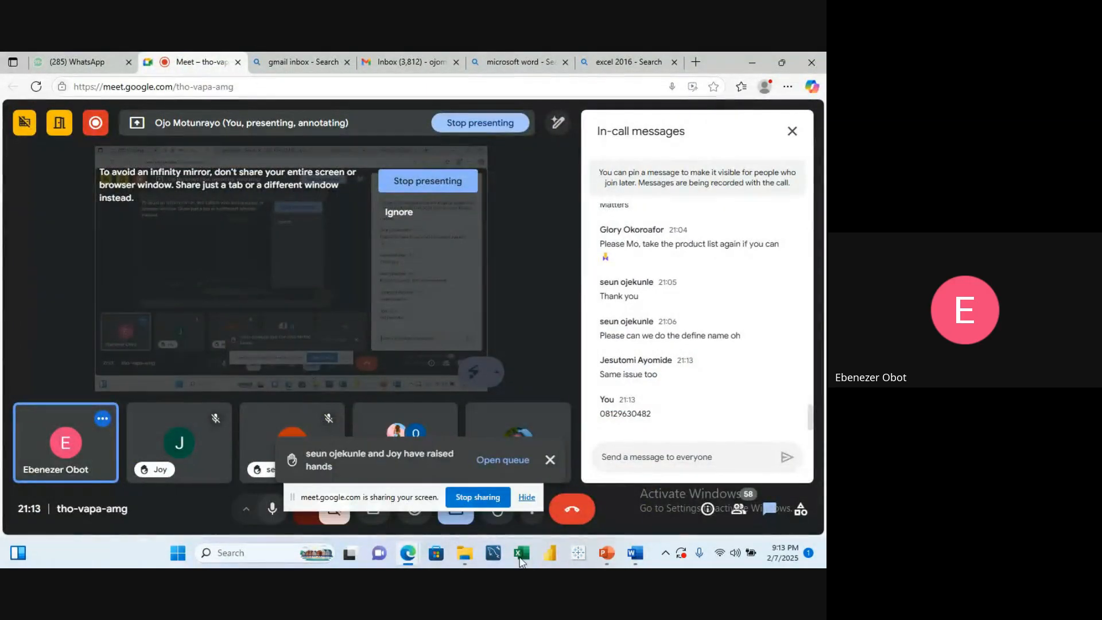
{"action": "mouse_move", "coordinate": [521, 560]}
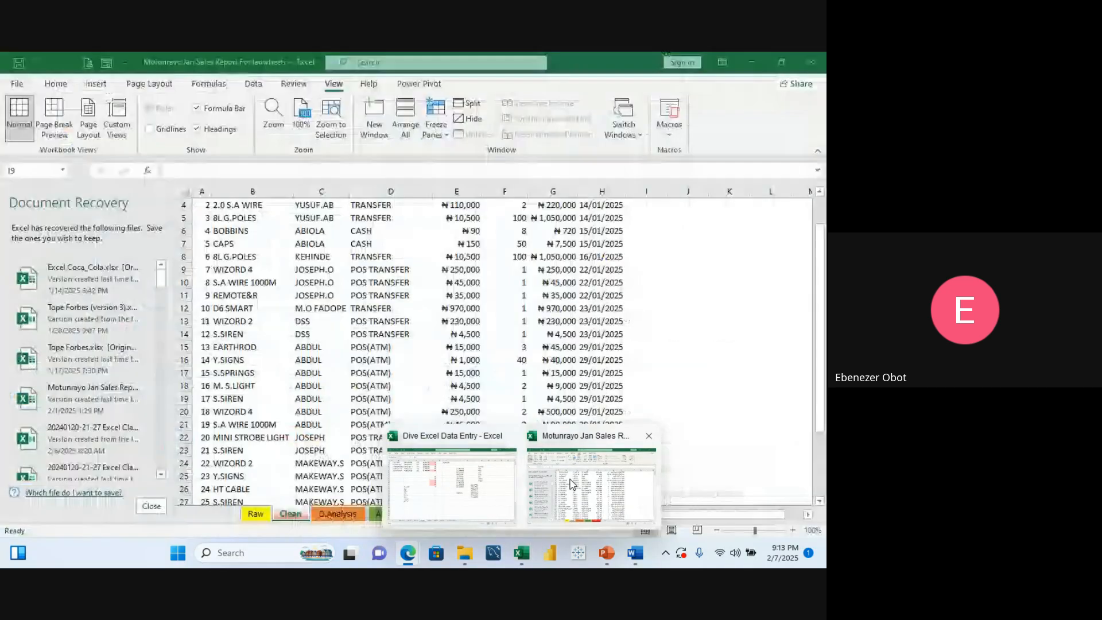
{"action": "left_click", "coordinate": [572, 484]}
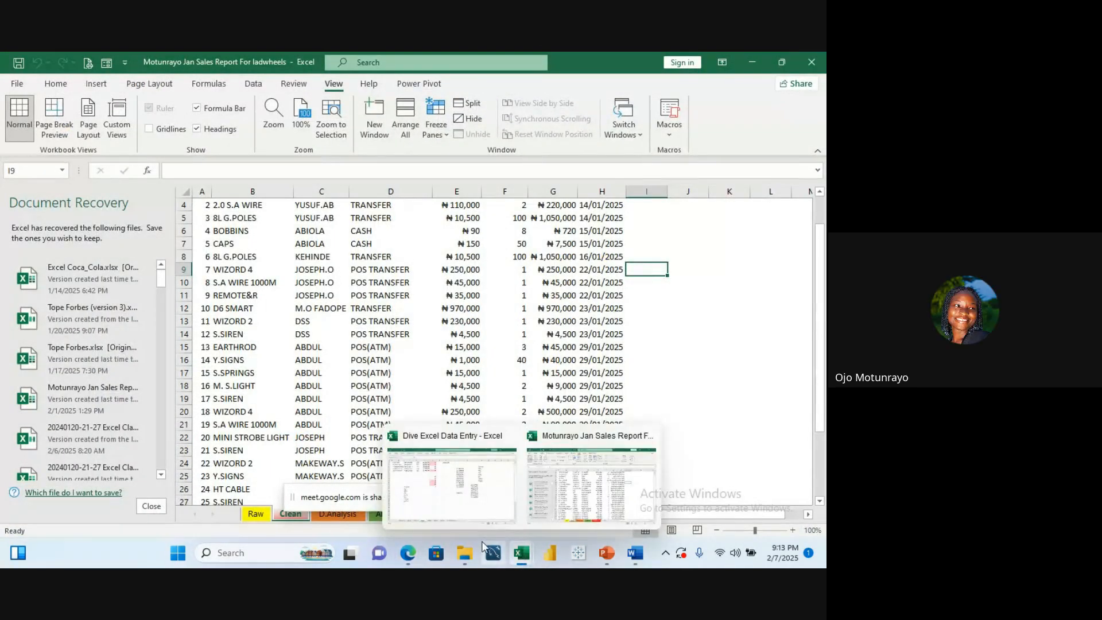
{"action": "mouse_move", "coordinate": [513, 557]}
{"action": "left_click", "coordinate": [447, 462]}
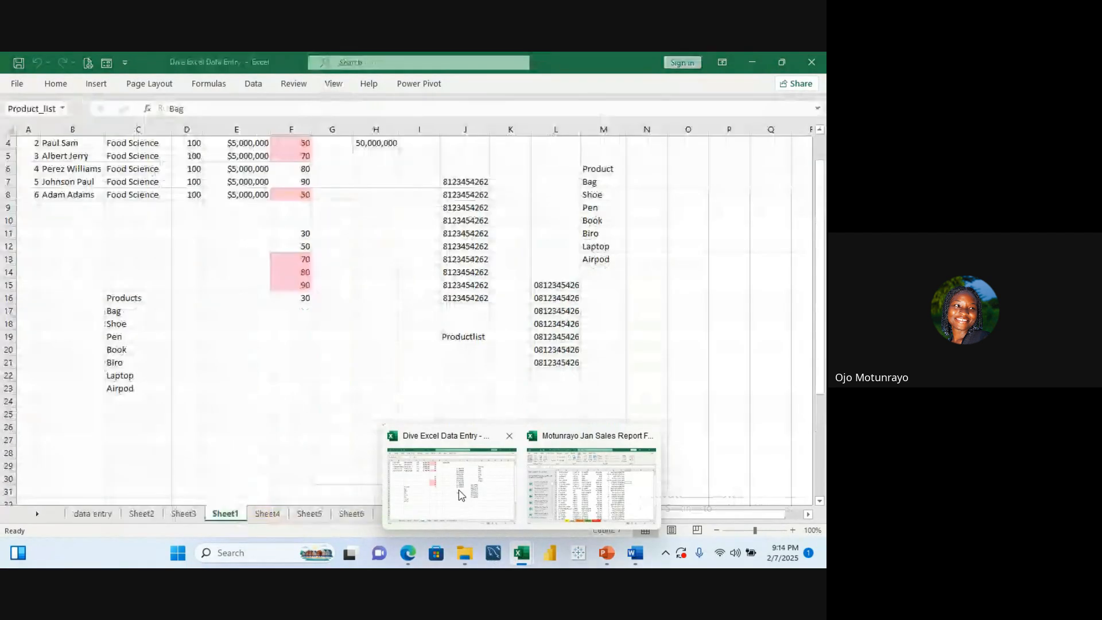
{"action": "left_click", "coordinate": [323, 326]}
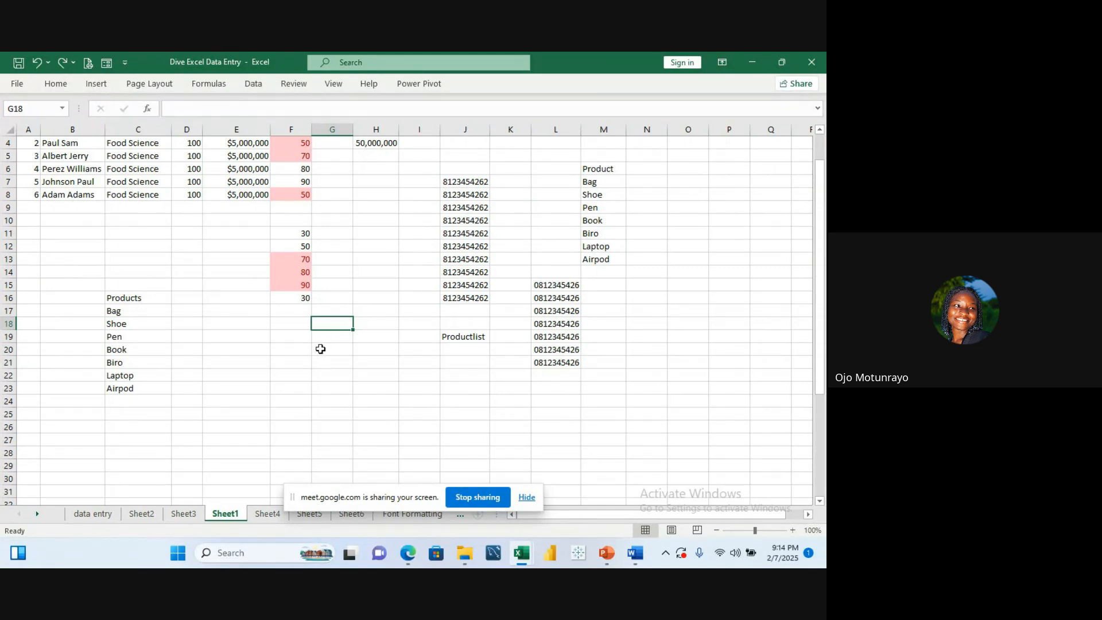
{"action": "left_click", "coordinate": [321, 339]}
{"action": "left_click", "coordinate": [320, 361]}
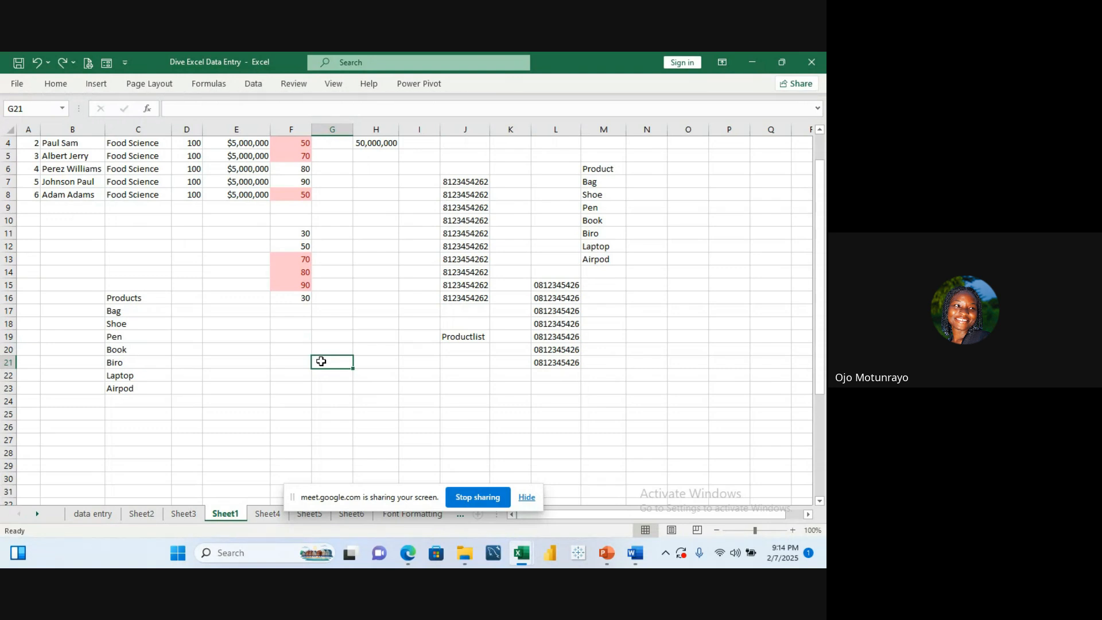
{"action": "type", "text": "b"}
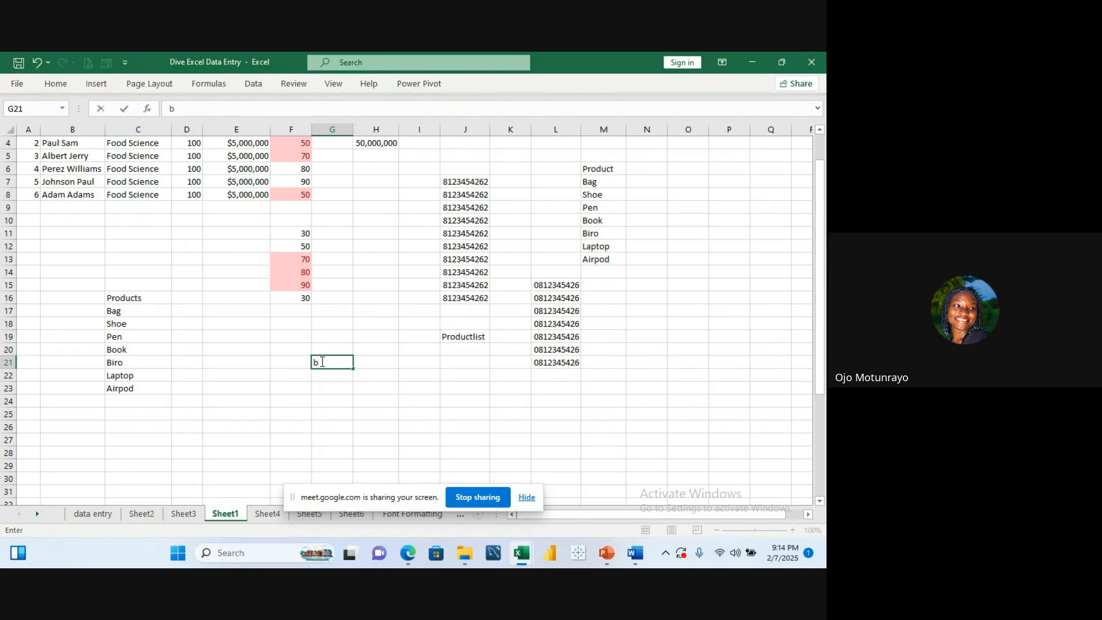
{"action": "type", "text": "ag"}
{"action": "key", "text": "Return"}
{"action": "type", "text": "cl"}
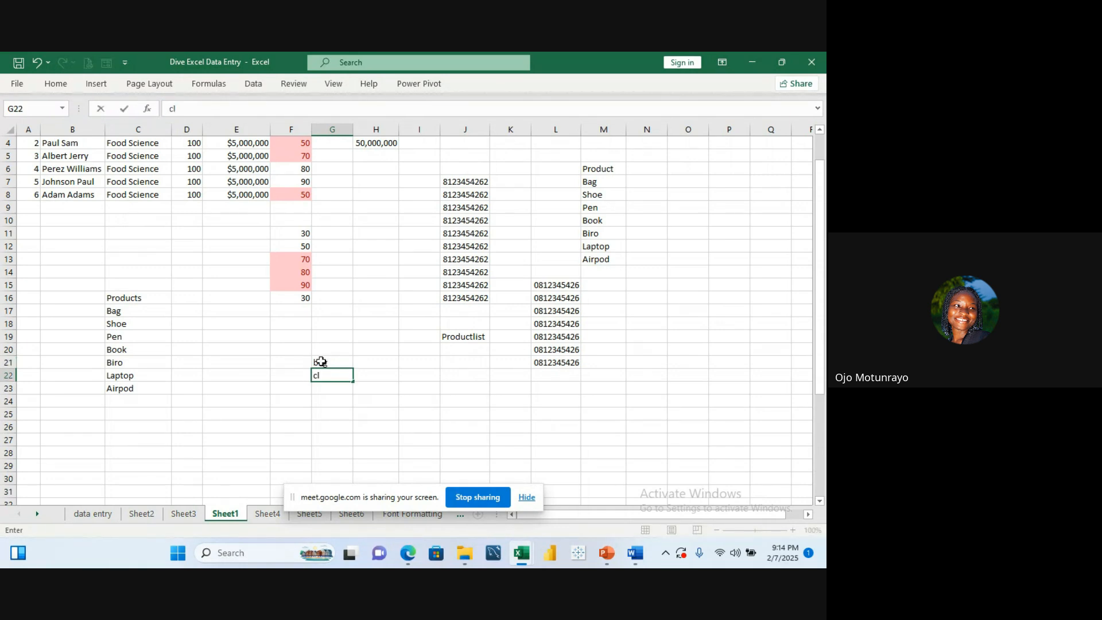
{"action": "type", "text": "oth"}
{"action": "key", "text": "Return"}
{"action": "type", "text": "sh"}
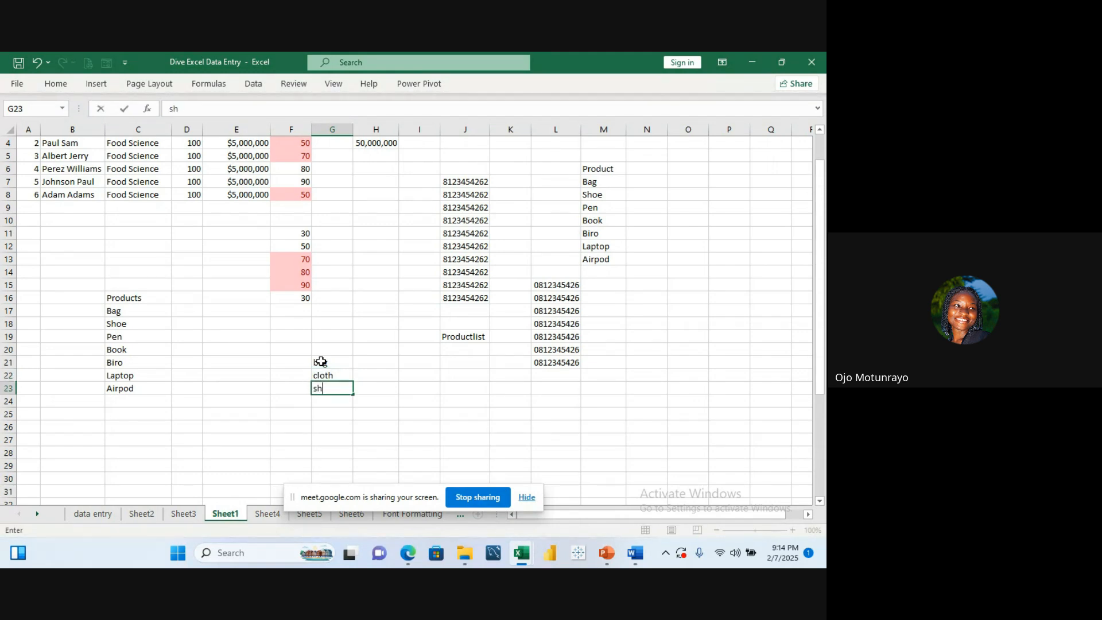
{"action": "type", "text": "oe"}
{"action": "key", "text": "Return"}
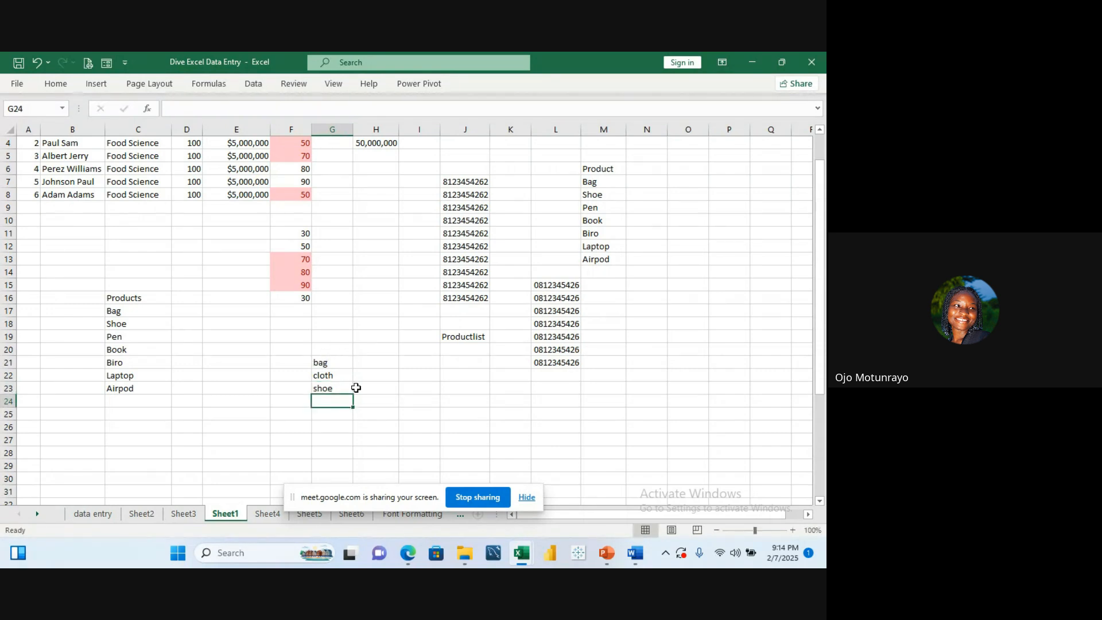
Step: Enter the header Goods in G20 above the new list
{"action": "left_click", "coordinate": [334, 364]}
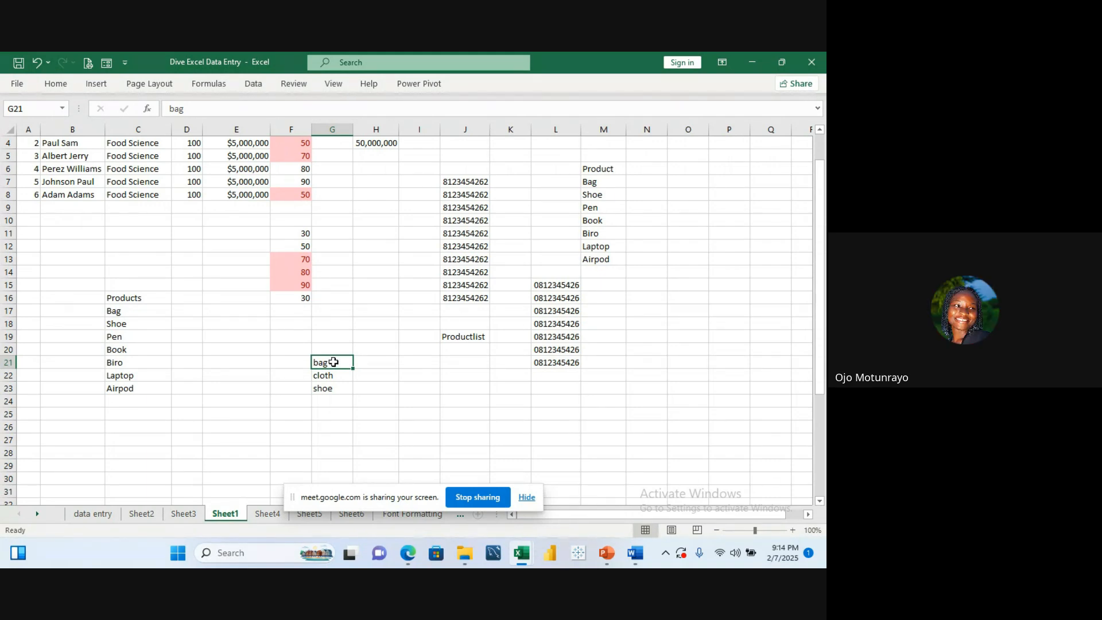
{"action": "left_click", "coordinate": [329, 350]}
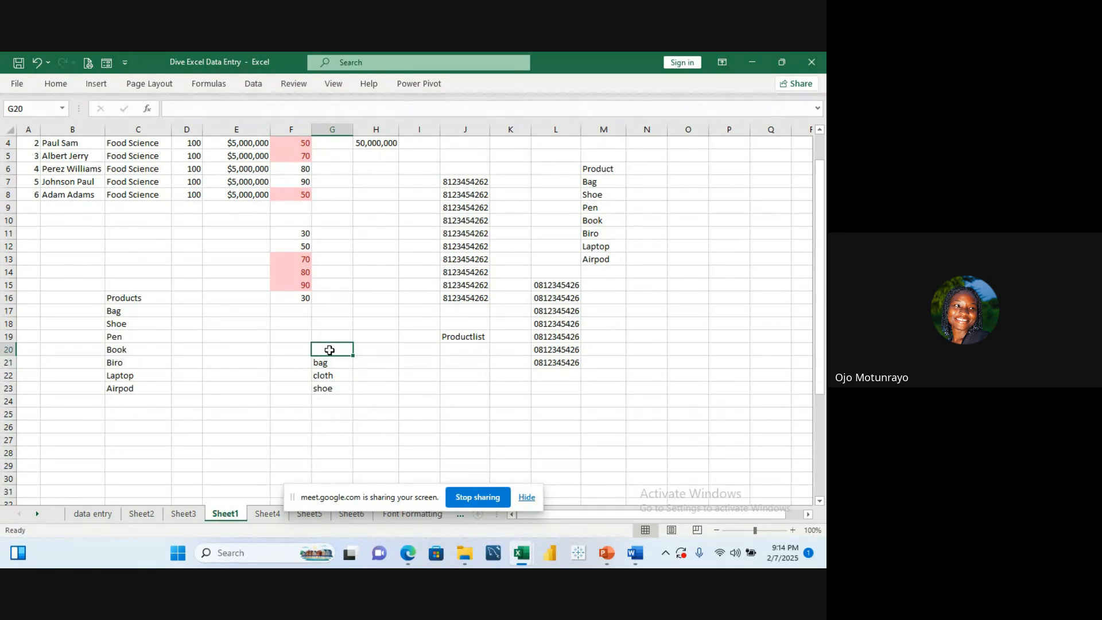
{"action": "type", "text": "Goods"}
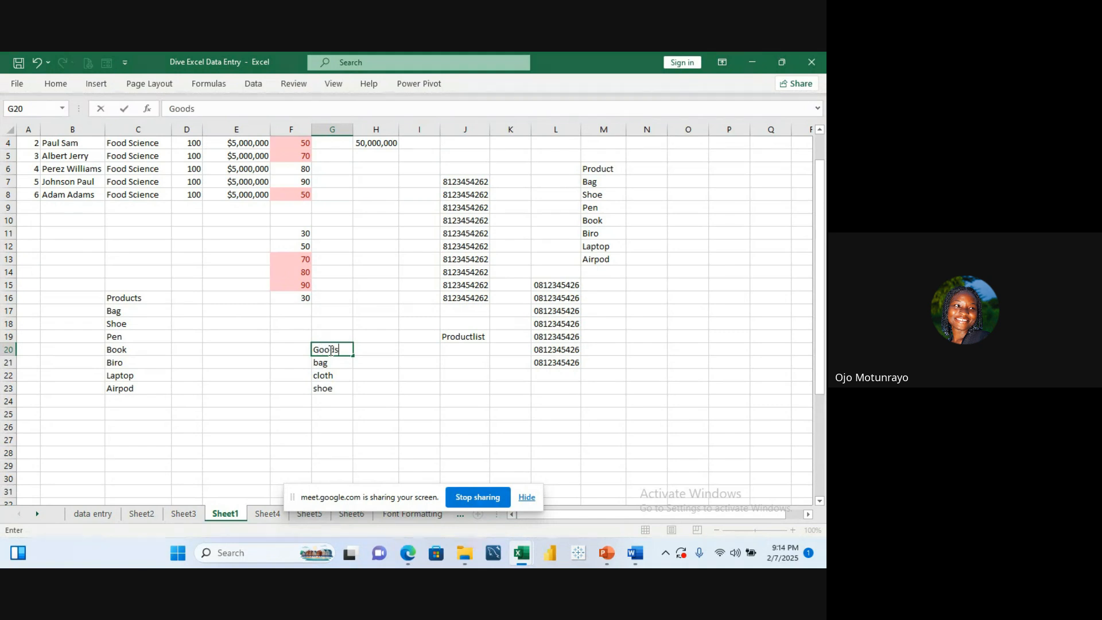
{"action": "key", "text": "Return"}
Step: Select the goods list in G21:G23 and define it with the name Mygoods
{"action": "left_click", "coordinate": [338, 347]}
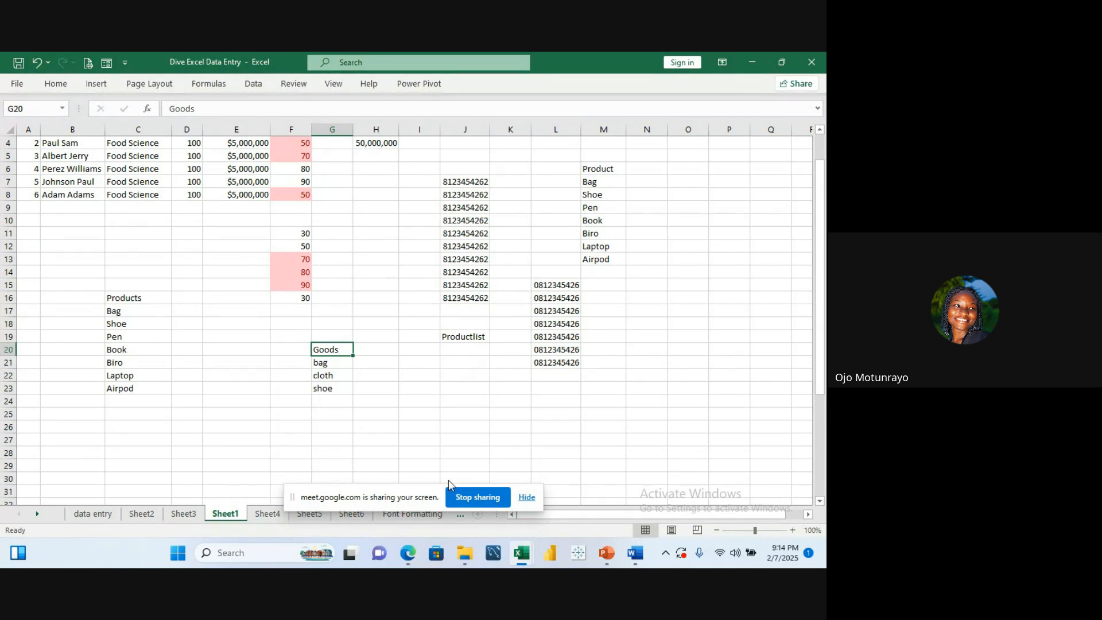
{"action": "left_click_drag", "start_coordinate": [343, 360], "coordinate": [342, 390]}
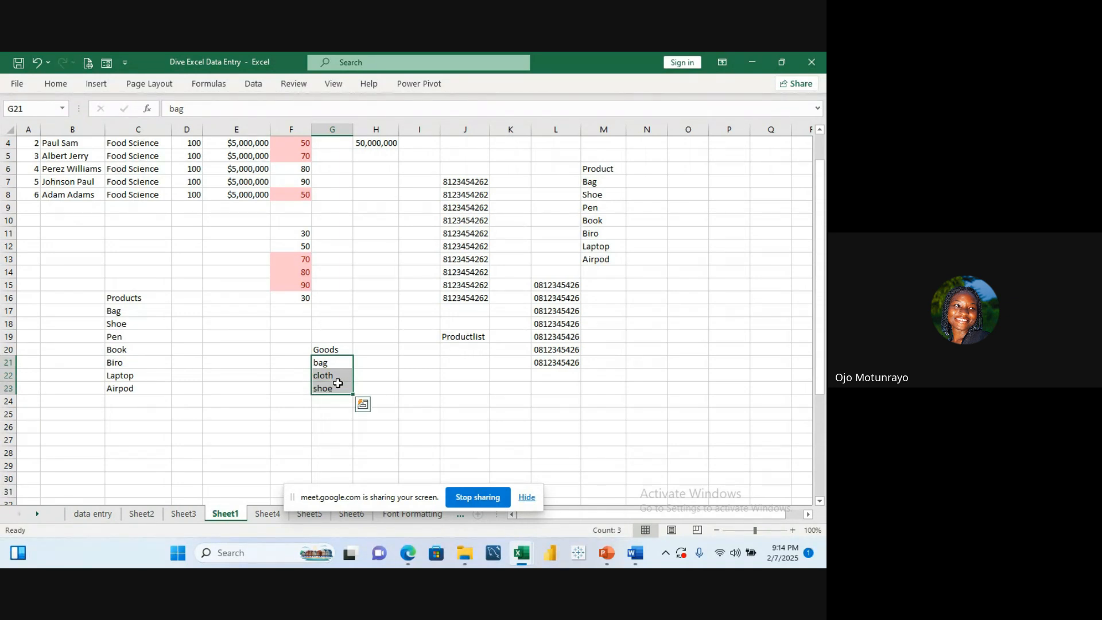
{"action": "left_click", "coordinate": [221, 85]}
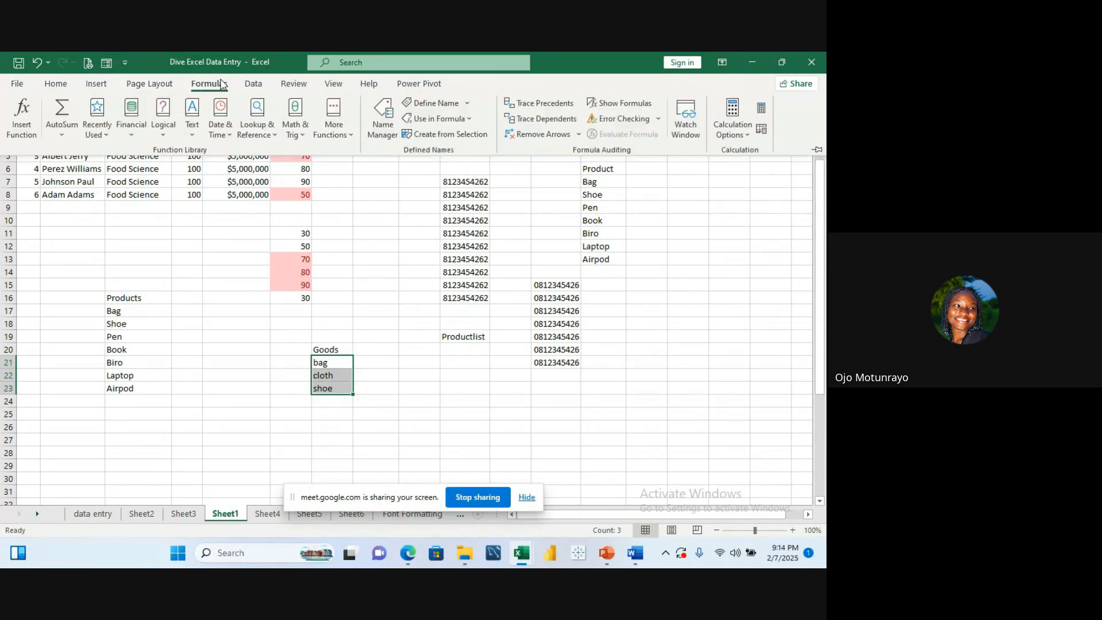
{"action": "left_click", "coordinate": [467, 104]}
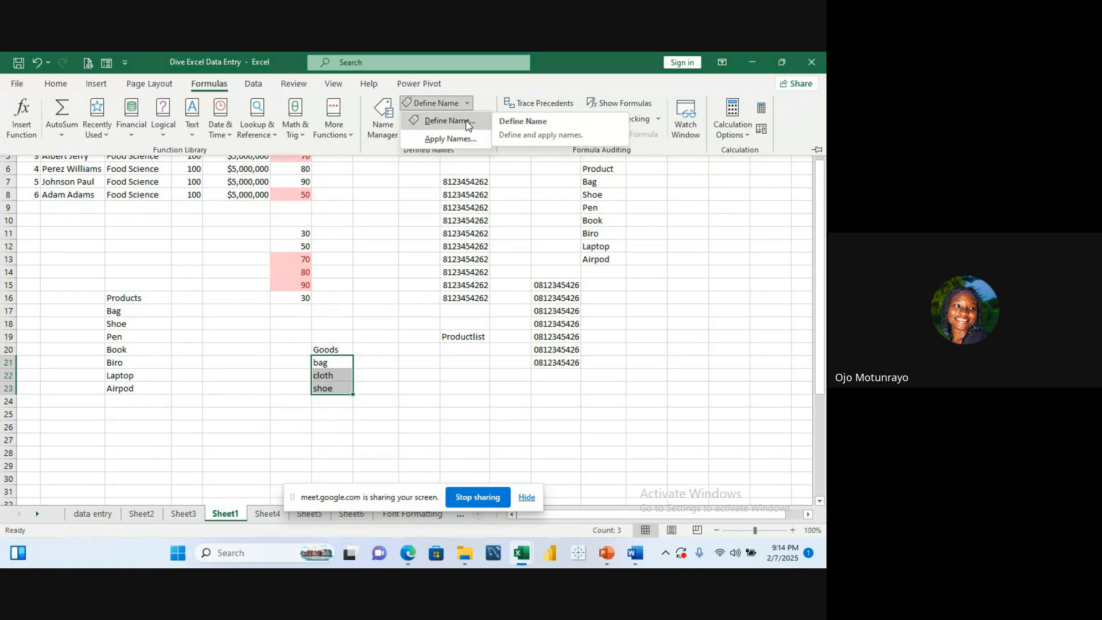
{"action": "left_click", "coordinate": [448, 121]}
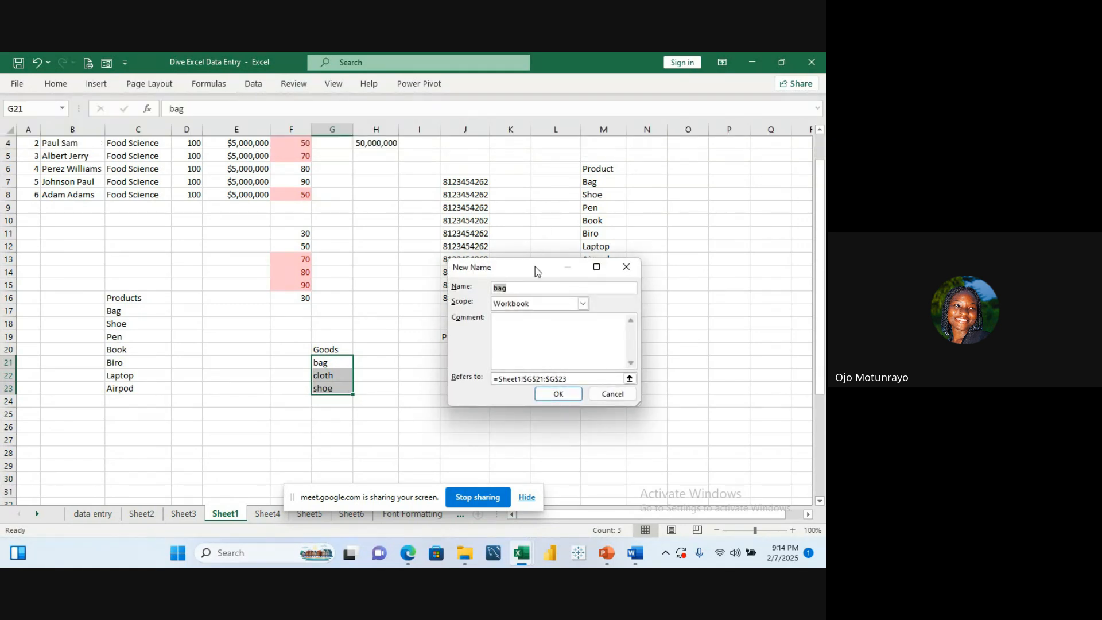
{"action": "left_click", "coordinate": [534, 285]}
{"action": "key", "text": "BackSpace"}
{"action": "key", "text": "BackSpace"}
{"action": "key", "text": "BackSpace"}
{"action": "type", "text": "My goods"}
{"action": "key", "text": "BackSpace"}
{"action": "key", "text": "BackSpace"}
{"action": "key", "text": "BackSpace"}
{"action": "key", "text": "BackSpace"}
{"action": "key", "text": "BackSpace"}
{"action": "key", "text": "BackSpace"}
{"action": "type", "text": "goods"}
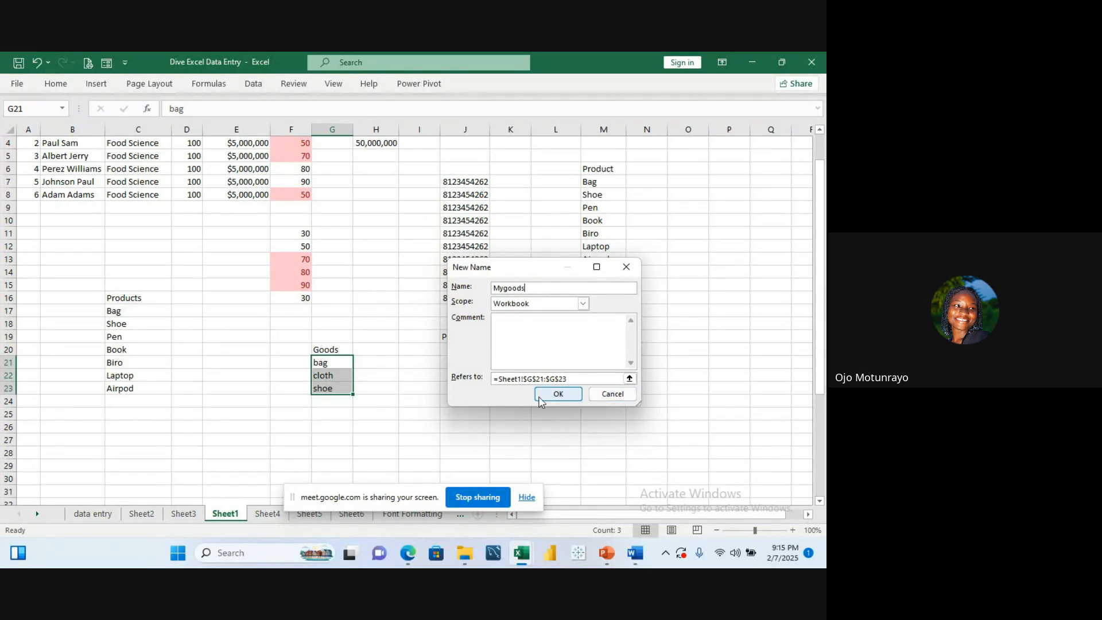
{"action": "left_click", "coordinate": [544, 394]}
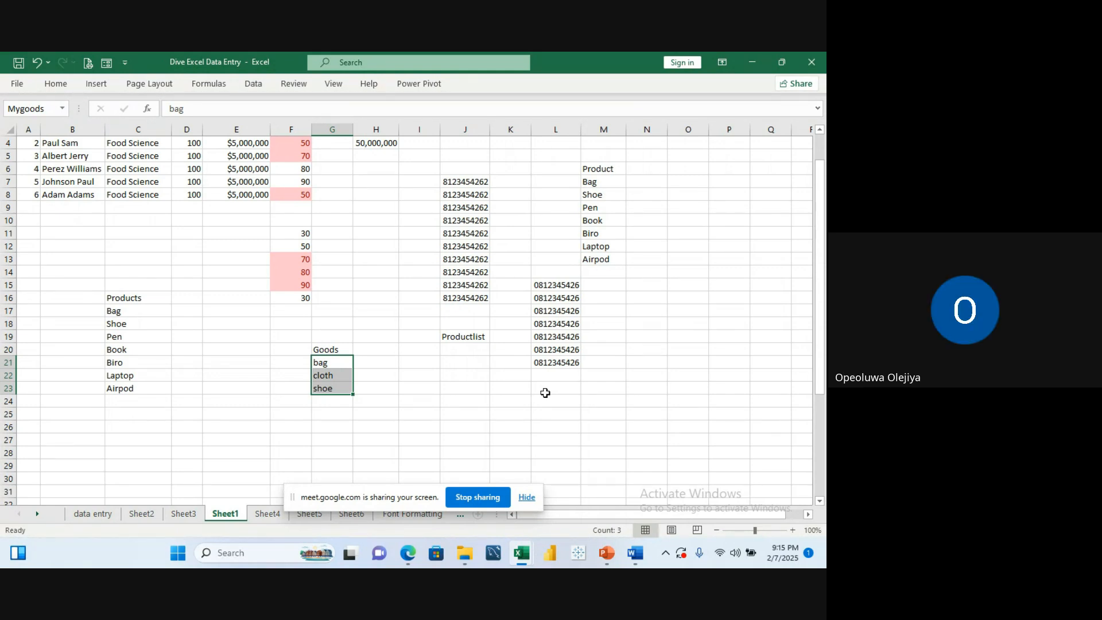
{"action": "key", "text": "ctrl+v"}
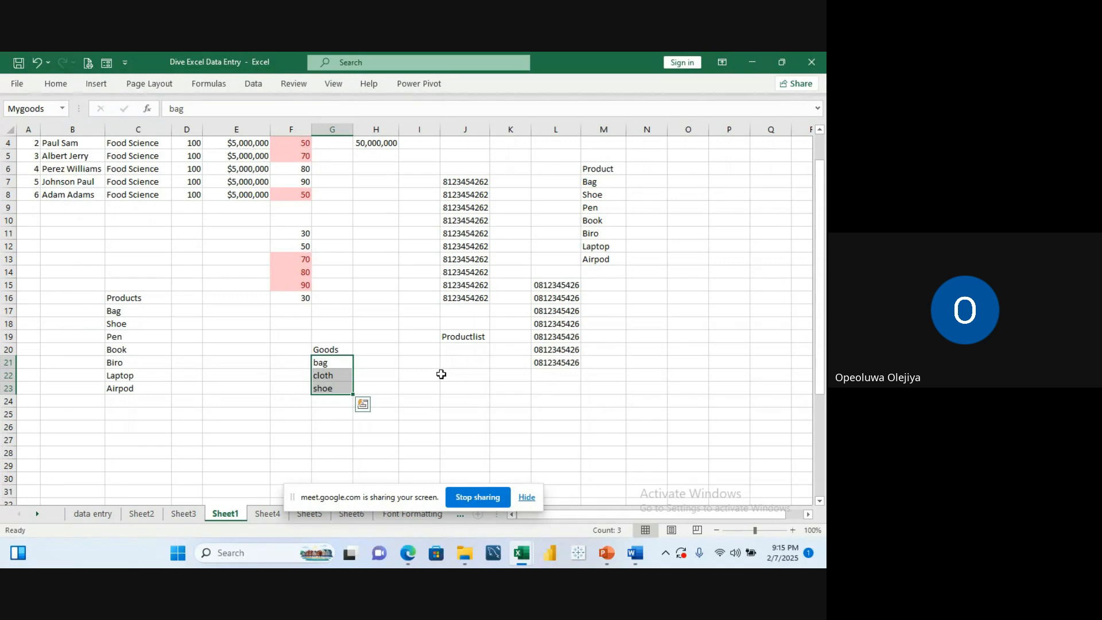
{"action": "left_click", "coordinate": [346, 350]}
{"action": "left_click", "coordinate": [333, 371]}
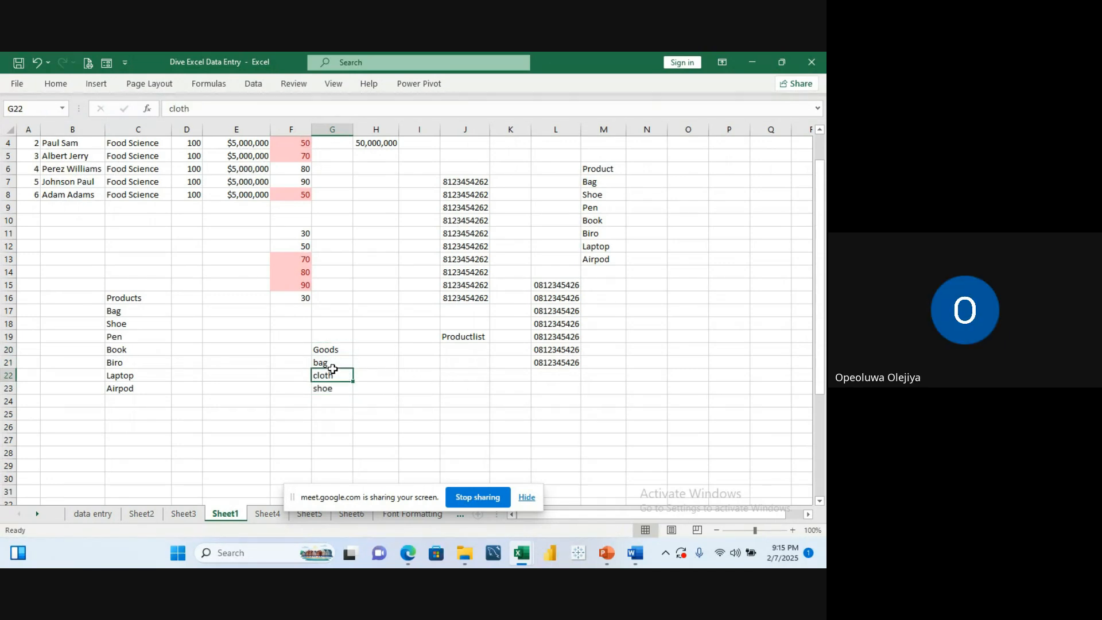
{"action": "left_click", "coordinate": [333, 362]}
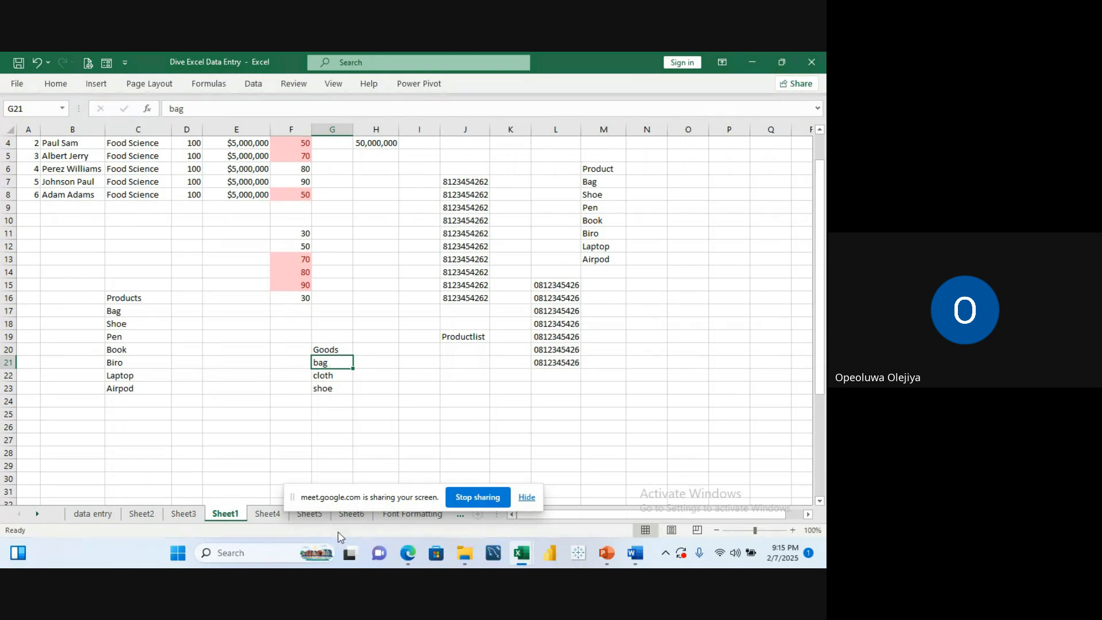
Step: Check the Google Meet in-call chat, then return to the Dive Excel Data Entry workbook
{"action": "mouse_move", "coordinate": [404, 560]}
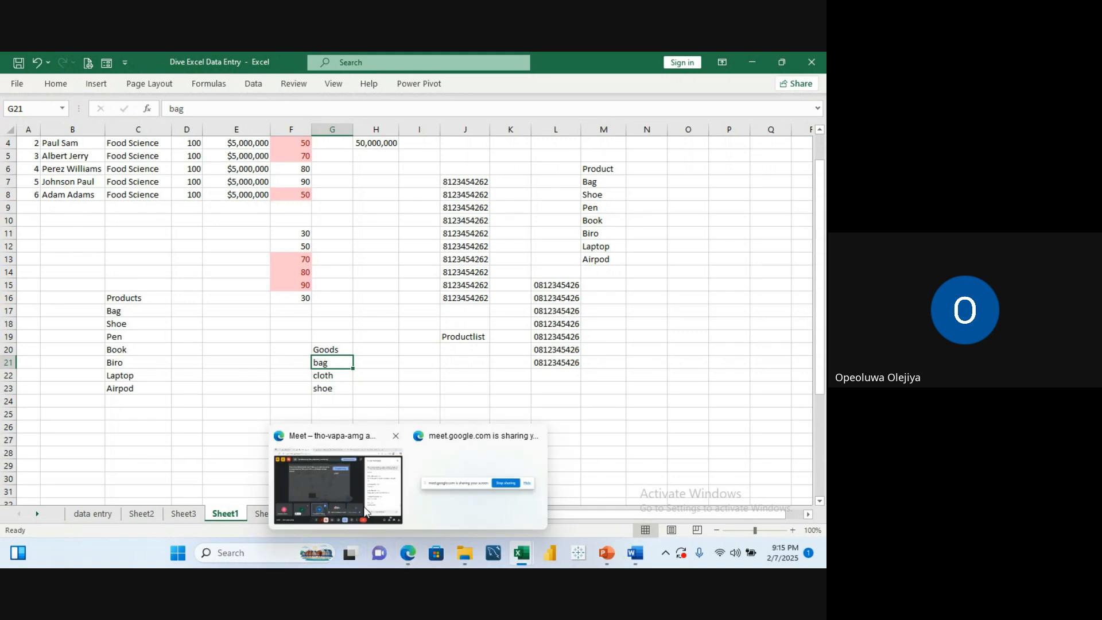
{"action": "left_click", "coordinate": [367, 482]}
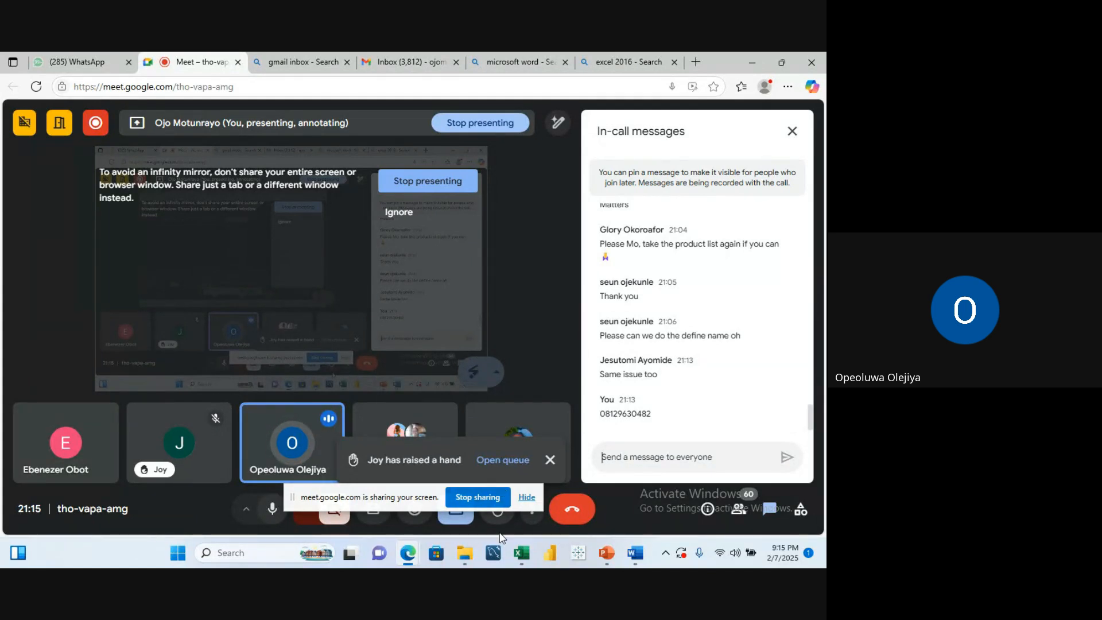
{"action": "mouse_move", "coordinate": [521, 554]}
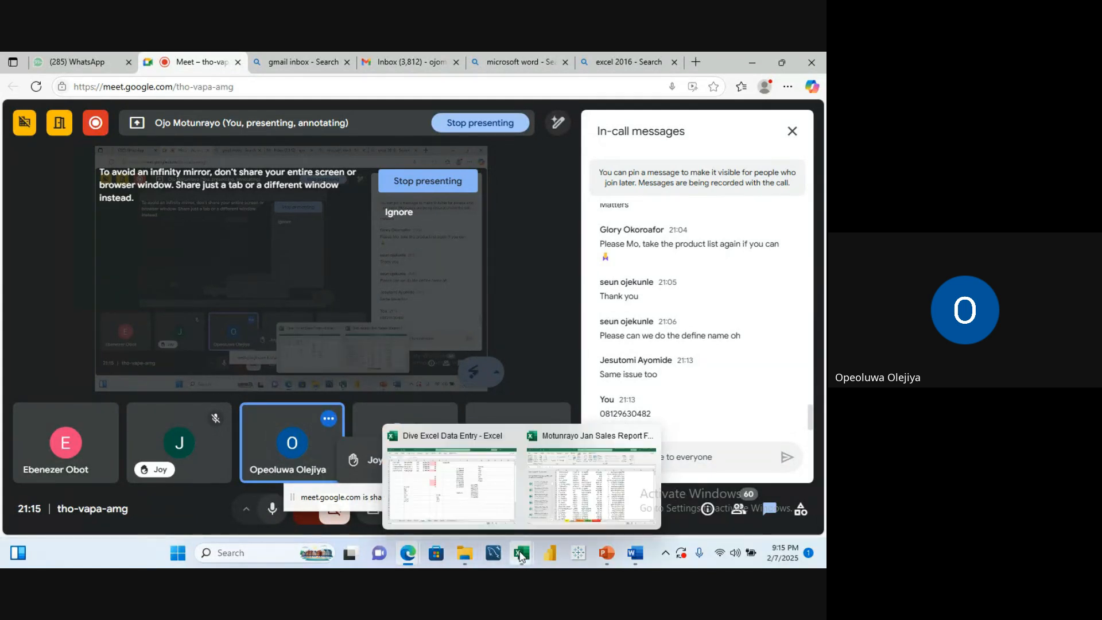
{"action": "left_click", "coordinate": [462, 484]}
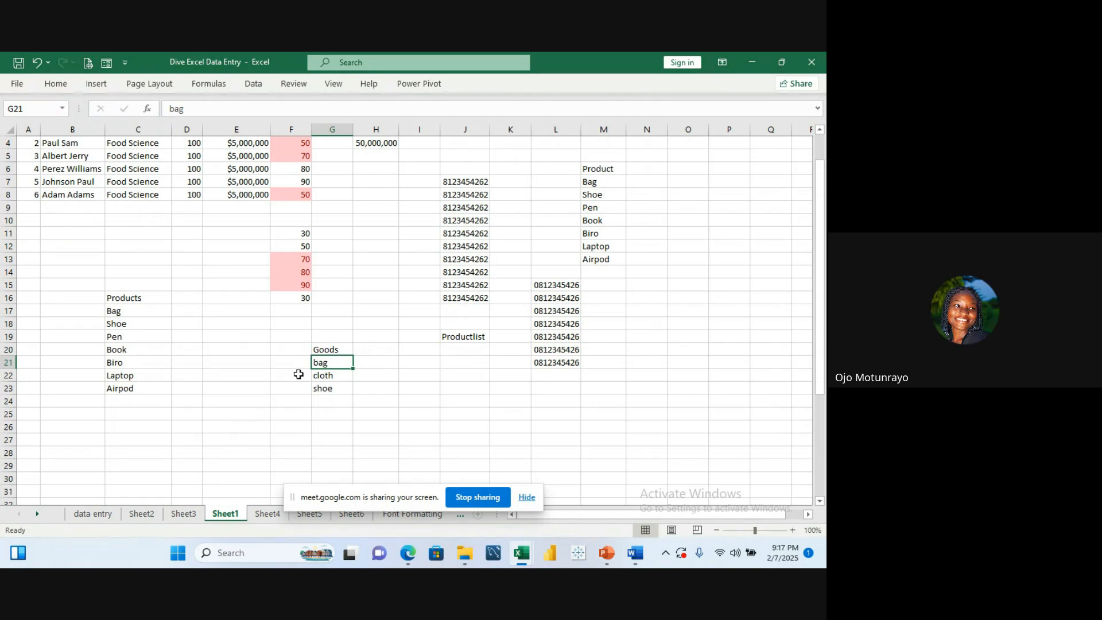
Step: Enter sample entries bag, jjk and jkjk in H21:H23 and select that range
{"action": "left_click", "coordinate": [343, 336]}
{"action": "scroll", "coordinate": [342, 342], "scroll_direction": "down", "scroll_amount": 1}
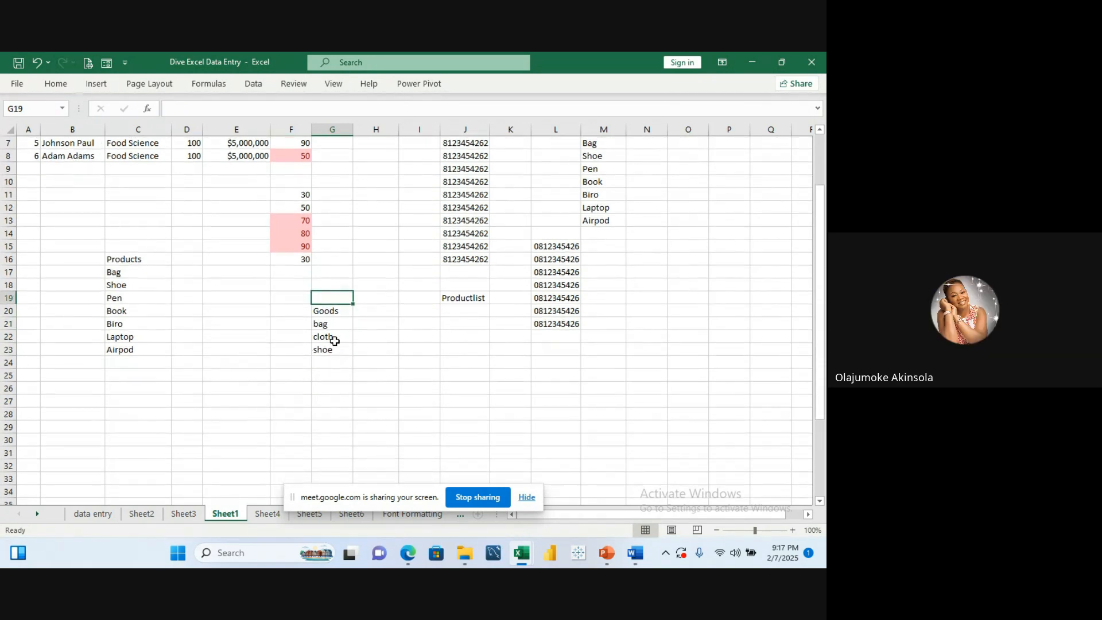
{"action": "left_click", "coordinate": [336, 325]}
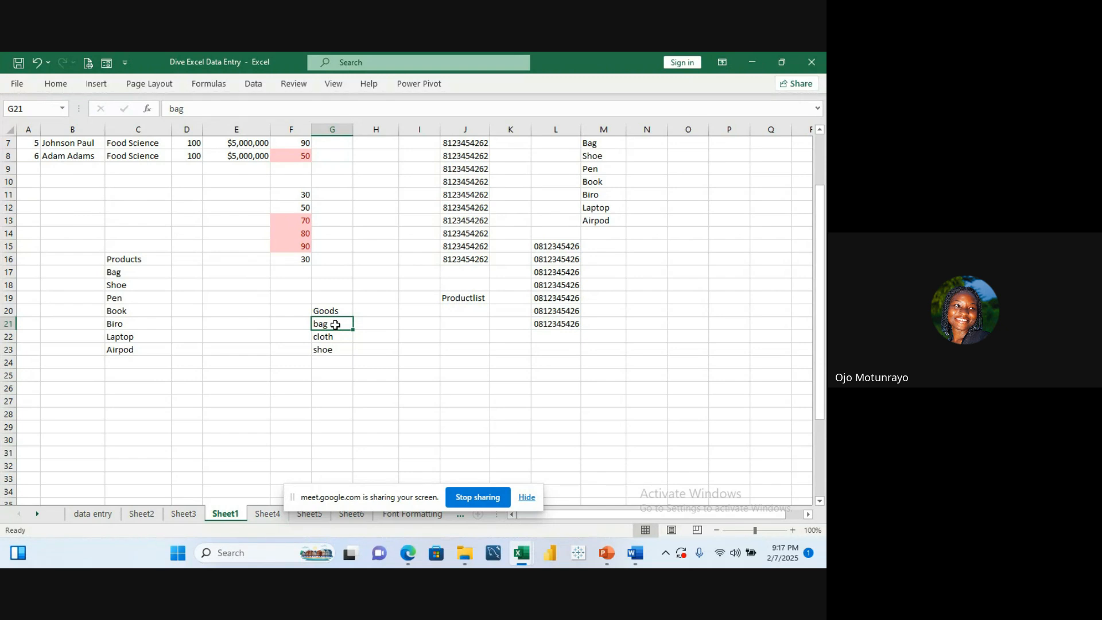
{"action": "left_click", "coordinate": [341, 310]}
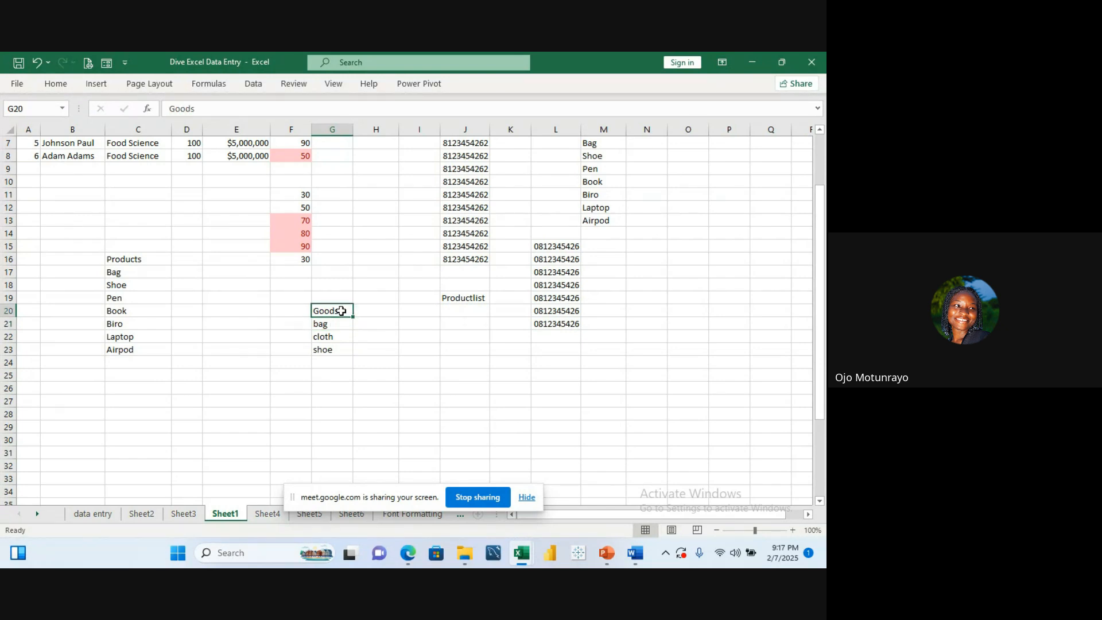
{"action": "left_click", "coordinate": [387, 329]}
{"action": "type", "text": "bag"}
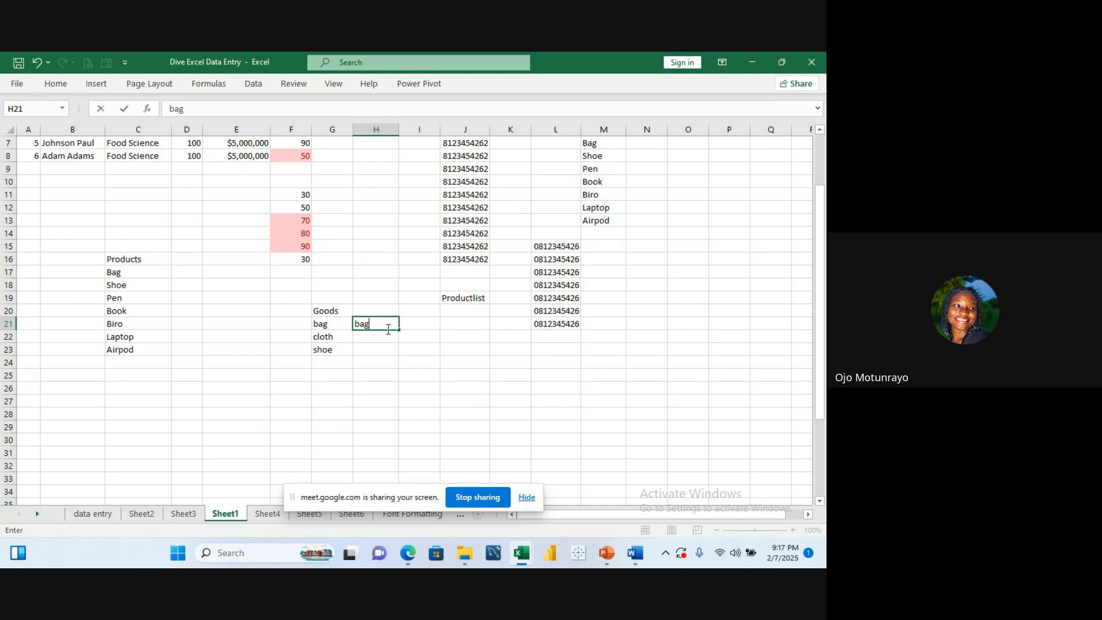
{"action": "key", "text": "Return"}
{"action": "type", "text": "jjk"}
{"action": "key", "text": "Return"}
{"action": "type", "text": "jjk"}
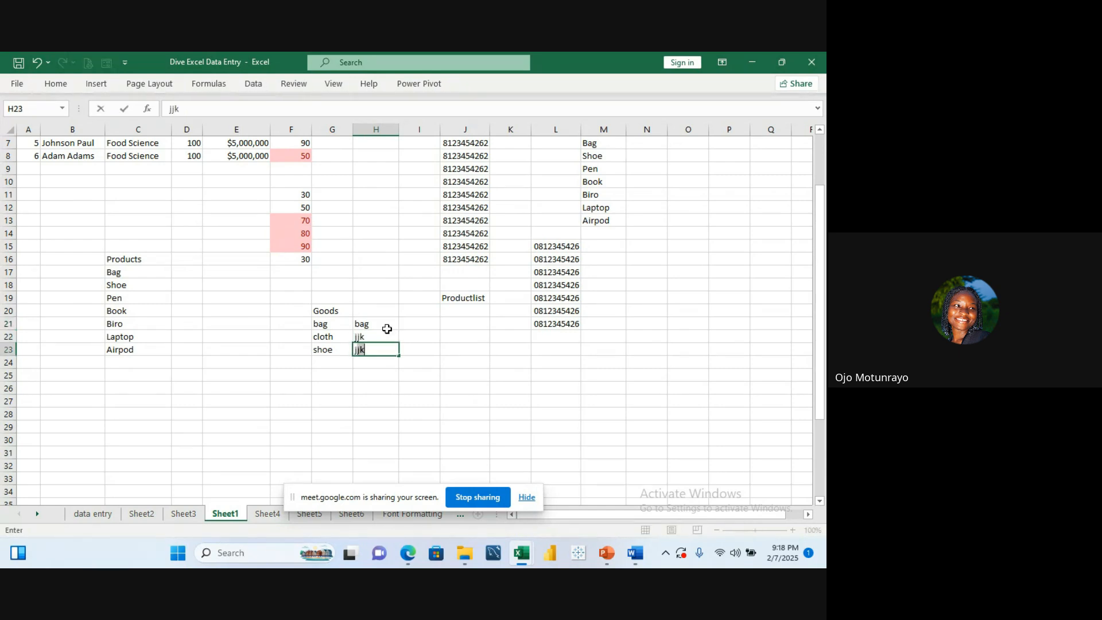
{"action": "type", "text": "kjk"}
{"action": "left_click_drag", "start_coordinate": [387, 324], "coordinate": [386, 347]}
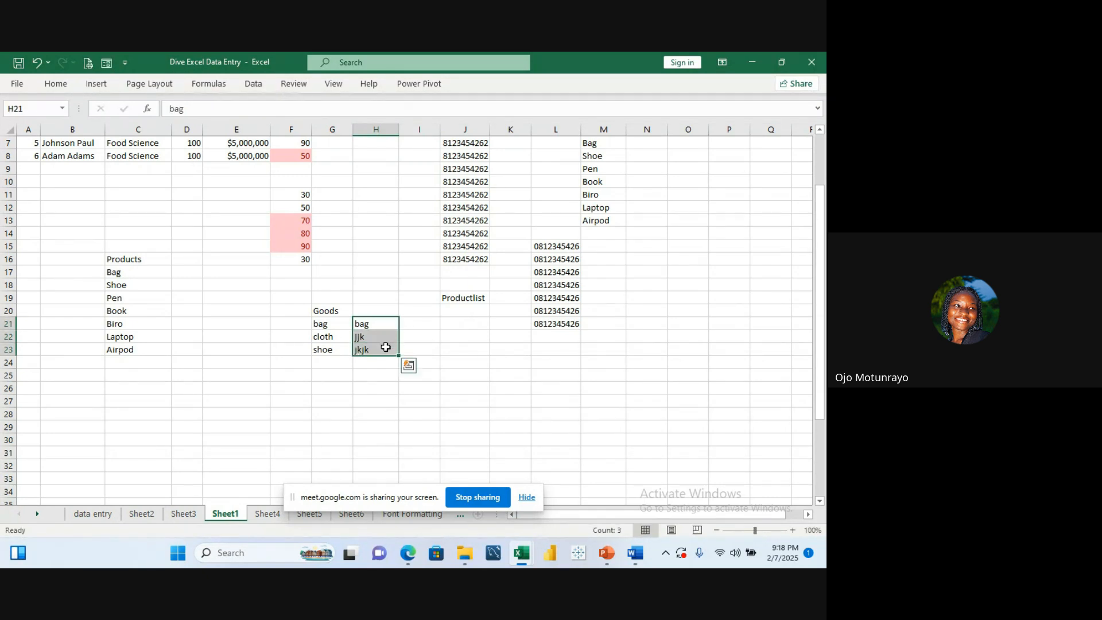
Step: Try to define the name my goods for H21:H23, then close the dialog
{"action": "left_click", "coordinate": [207, 85]}
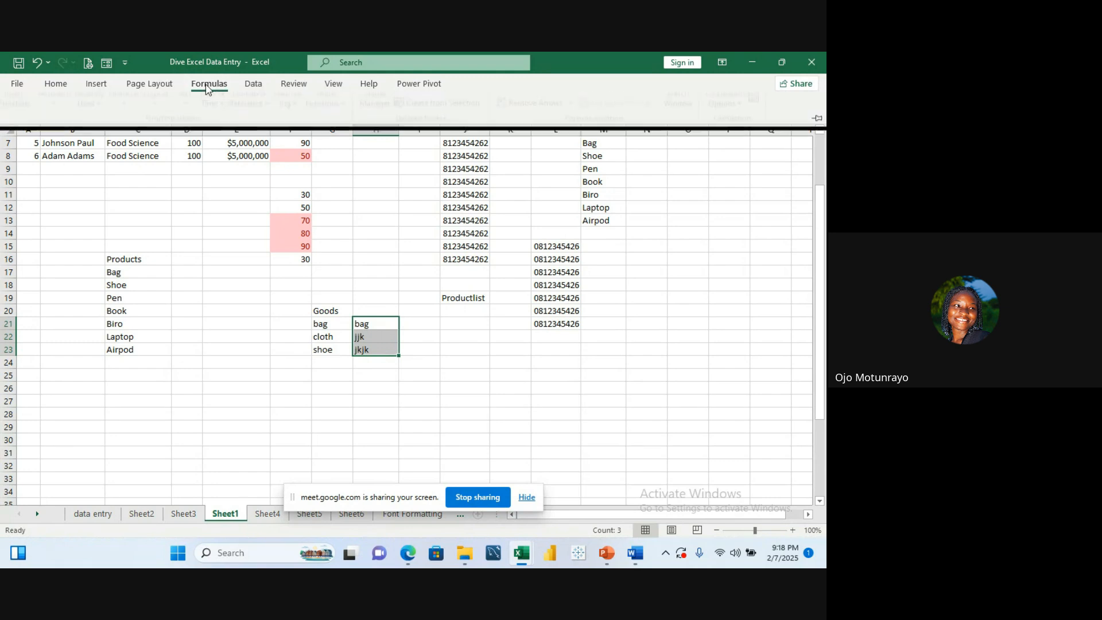
{"action": "left_click", "coordinate": [470, 103]}
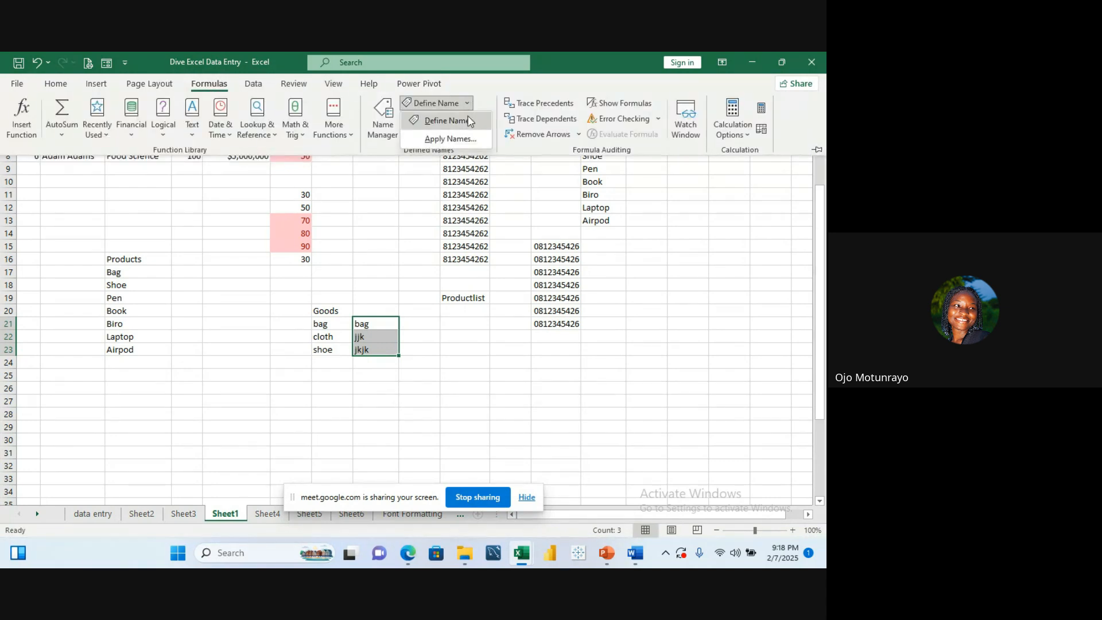
{"action": "left_click", "coordinate": [470, 121]}
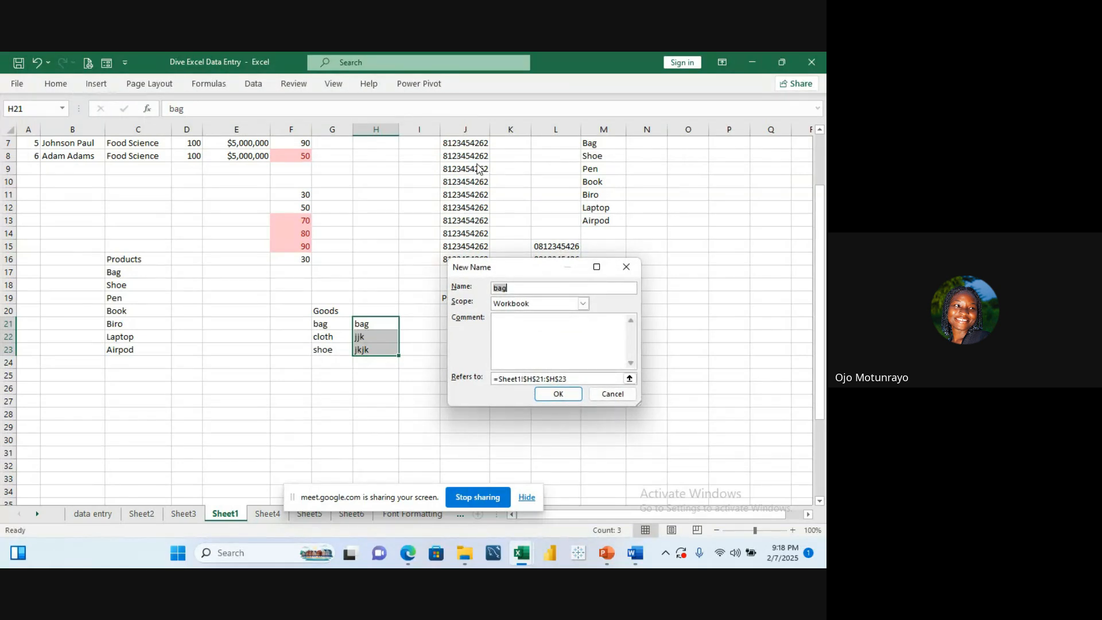
{"action": "type", "text": "my g"}
{"action": "type", "text": "ods"}
{"action": "key", "text": "BackSpace"}
{"action": "key", "text": "BackSpace"}
{"action": "type", "text": "ods"}
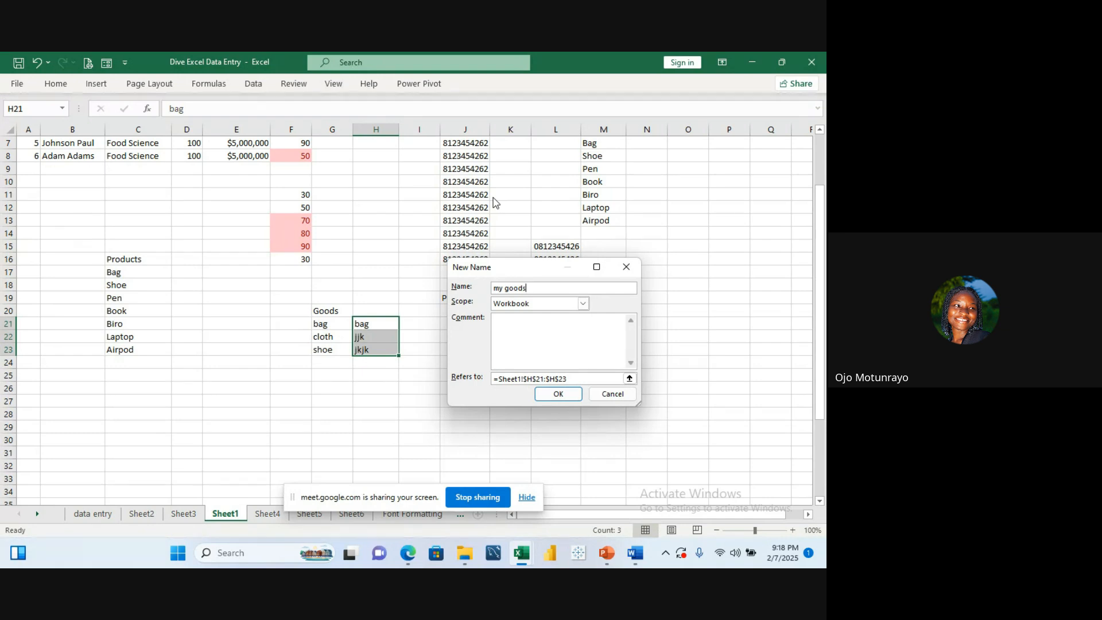
{"action": "key", "text": "Return"}
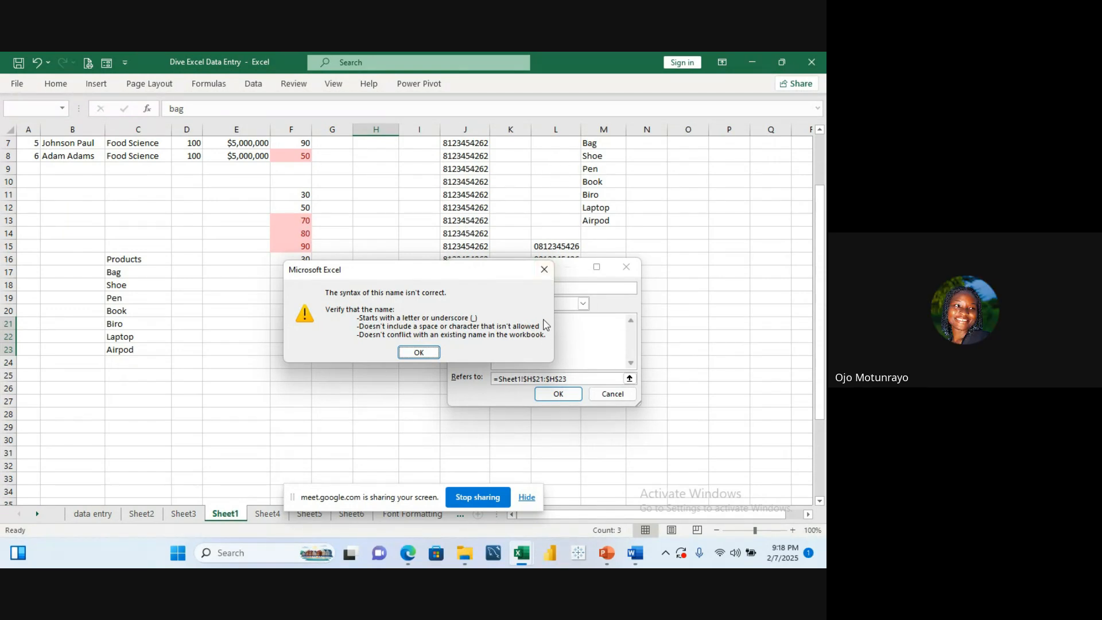
{"action": "left_click", "coordinate": [545, 269]}
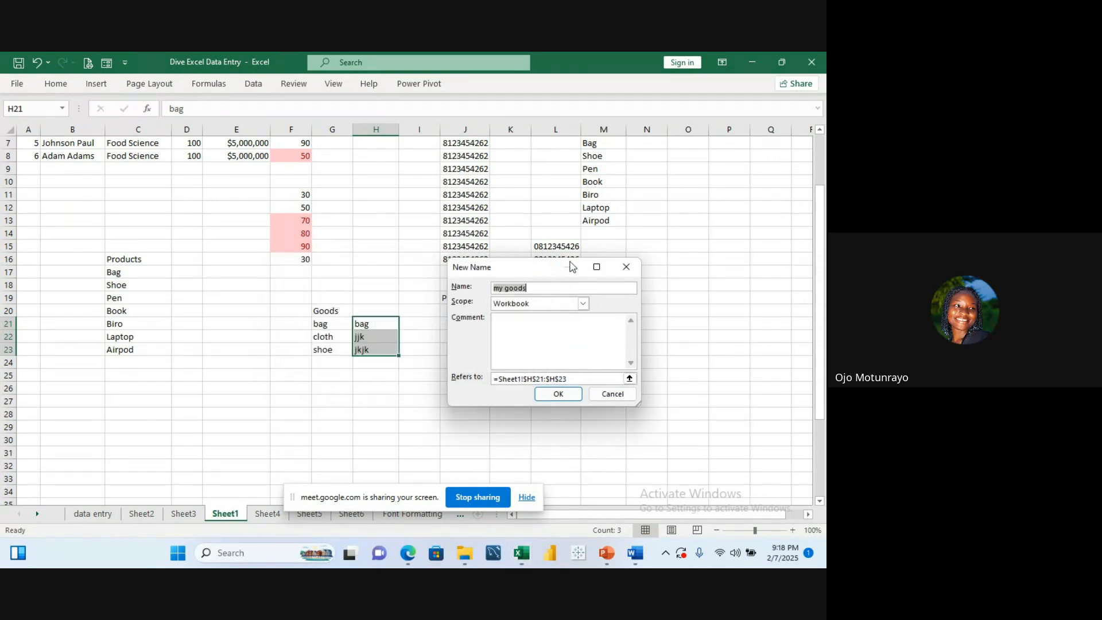
{"action": "left_click", "coordinate": [634, 269]}
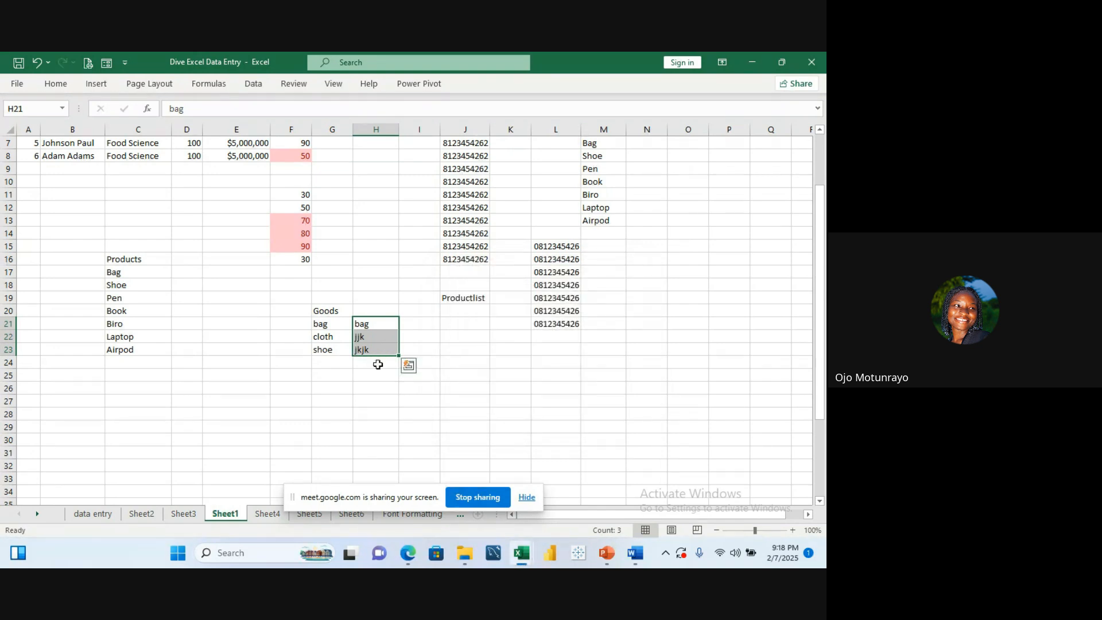
Step: Clear the sample entries from H21:H23
{"action": "key", "text": "BackSpace"}
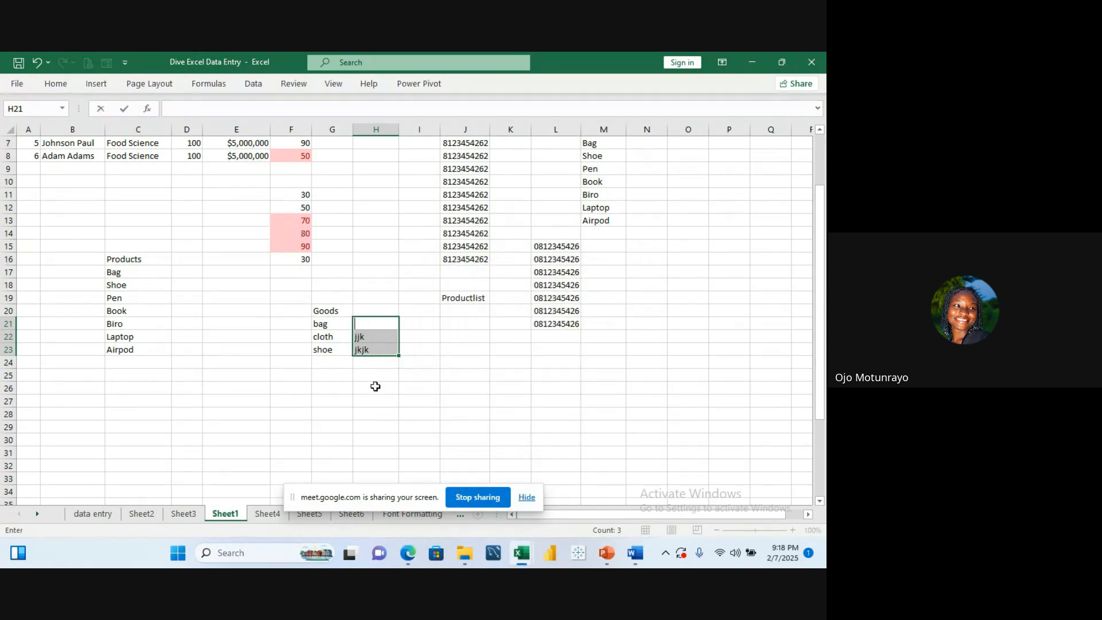
{"action": "left_click", "coordinate": [377, 339]}
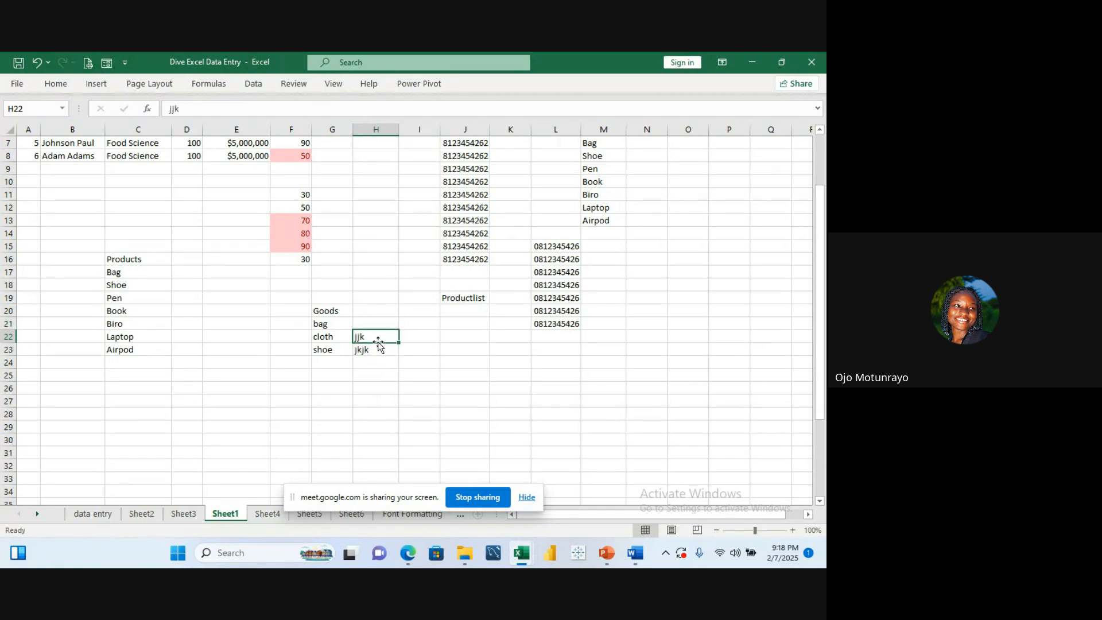
{"action": "key", "text": "Delete"}
{"action": "left_click", "coordinate": [377, 348]}
{"action": "key", "text": "BackSpace"}
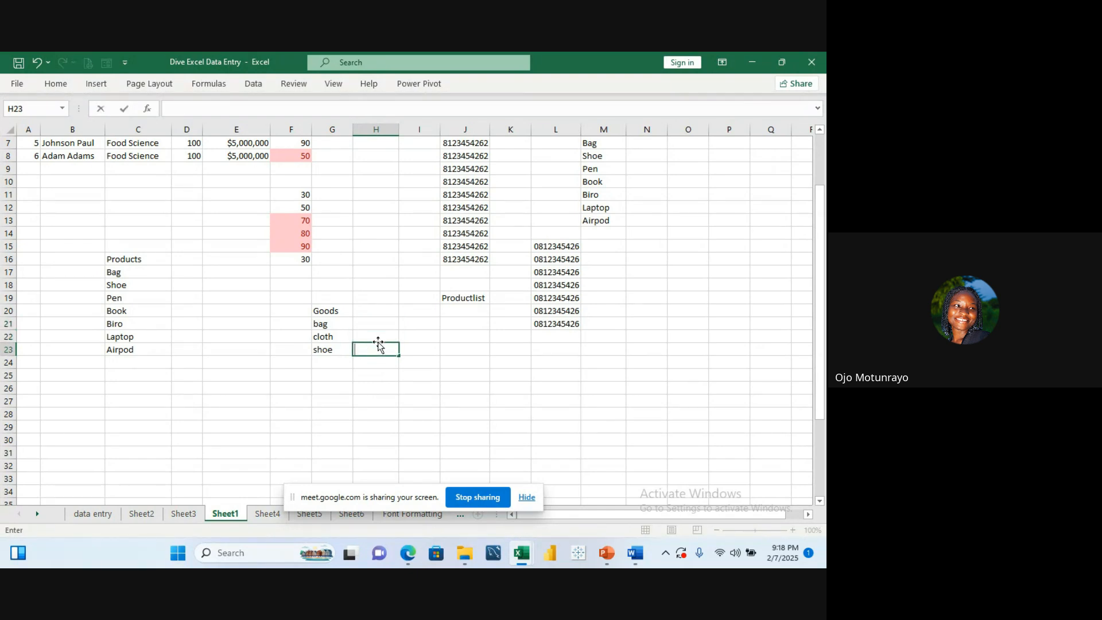
{"action": "left_click", "coordinate": [329, 312]}
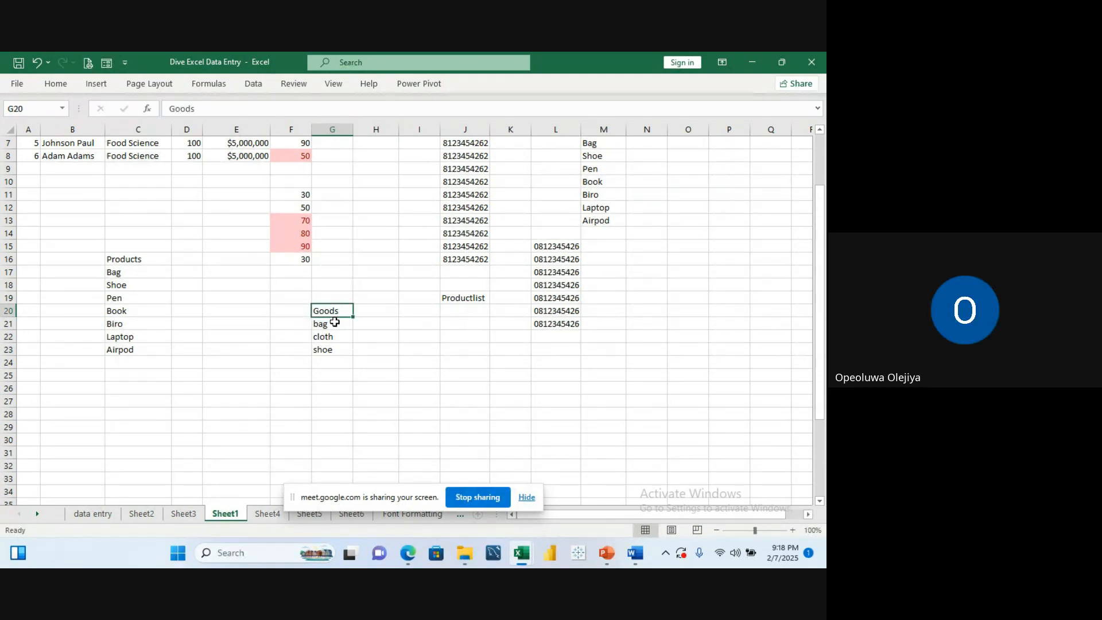
{"action": "left_click", "coordinate": [335, 322]}
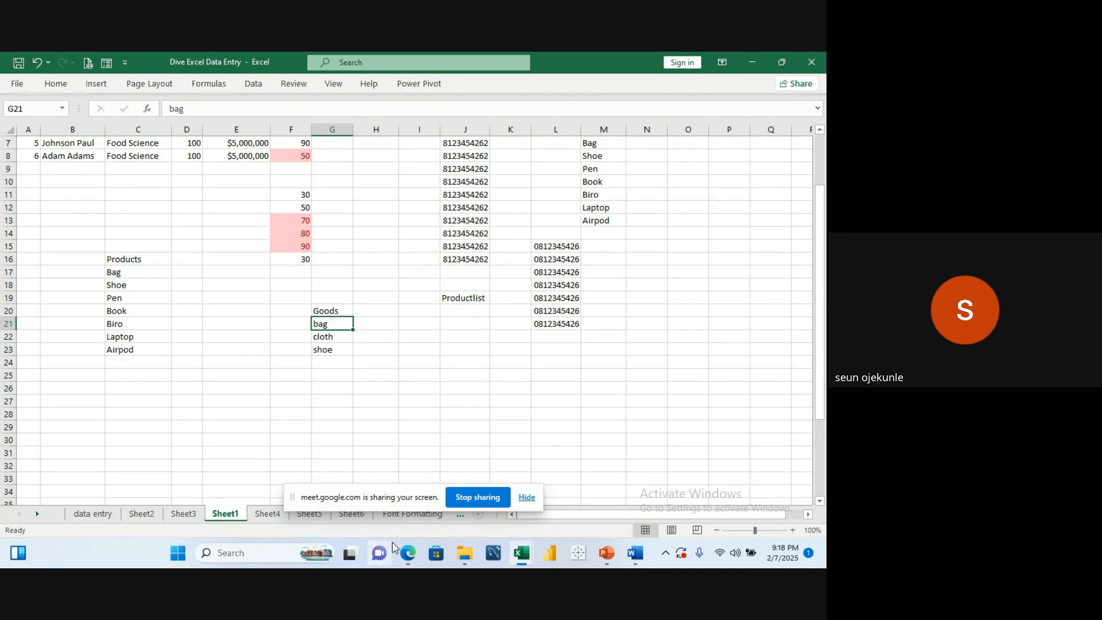
{"action": "mouse_move", "coordinate": [404, 553]}
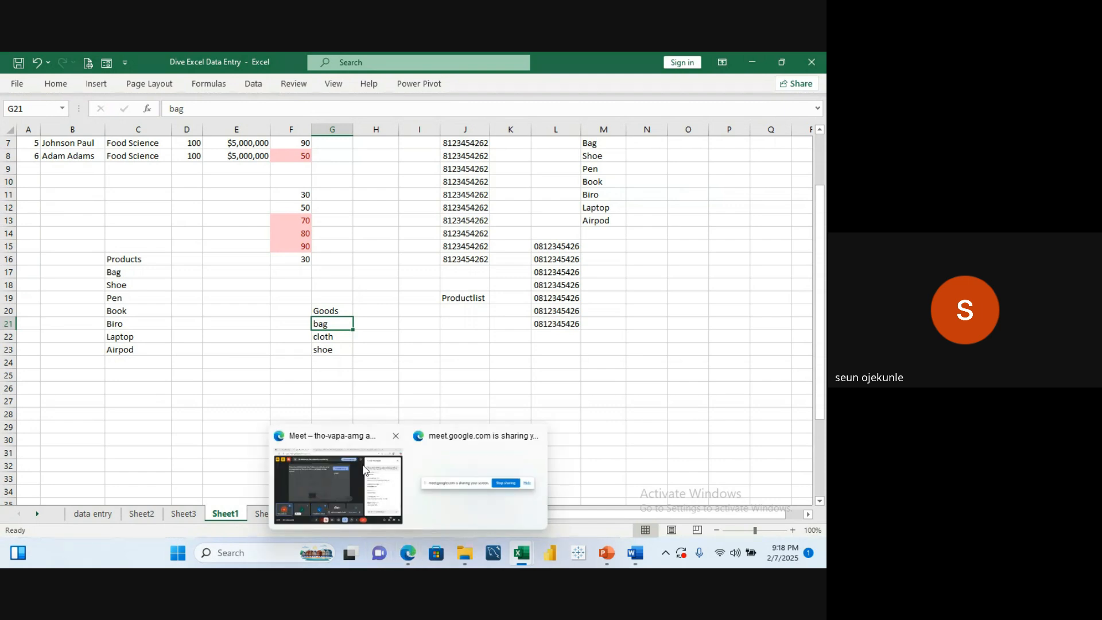
{"action": "mouse_move", "coordinate": [365, 469]}
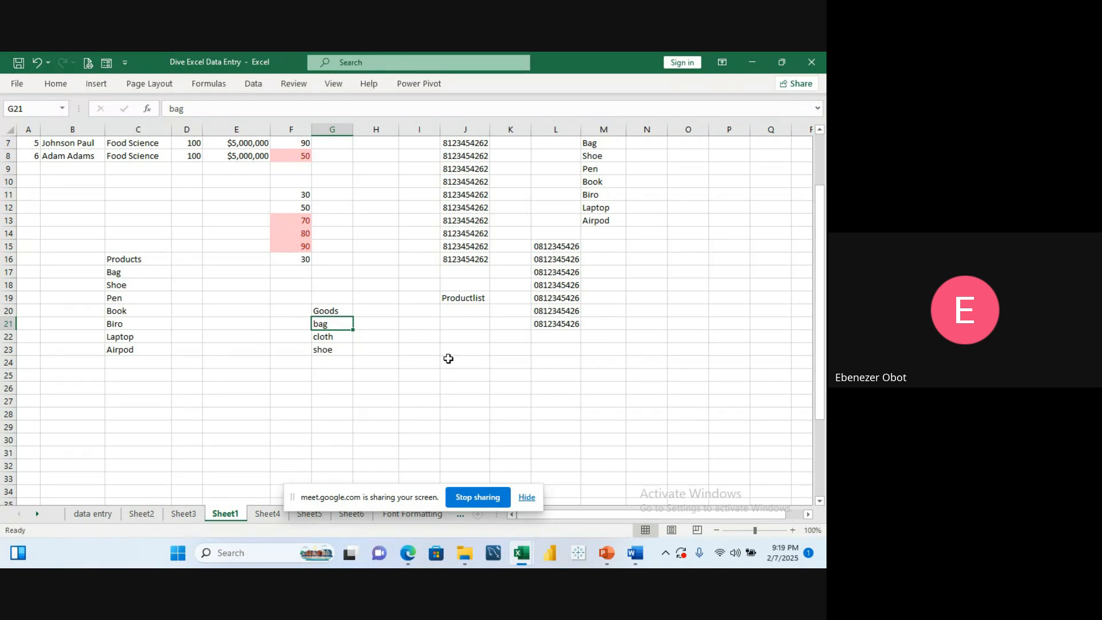
{"action": "left_click", "coordinate": [366, 308]}
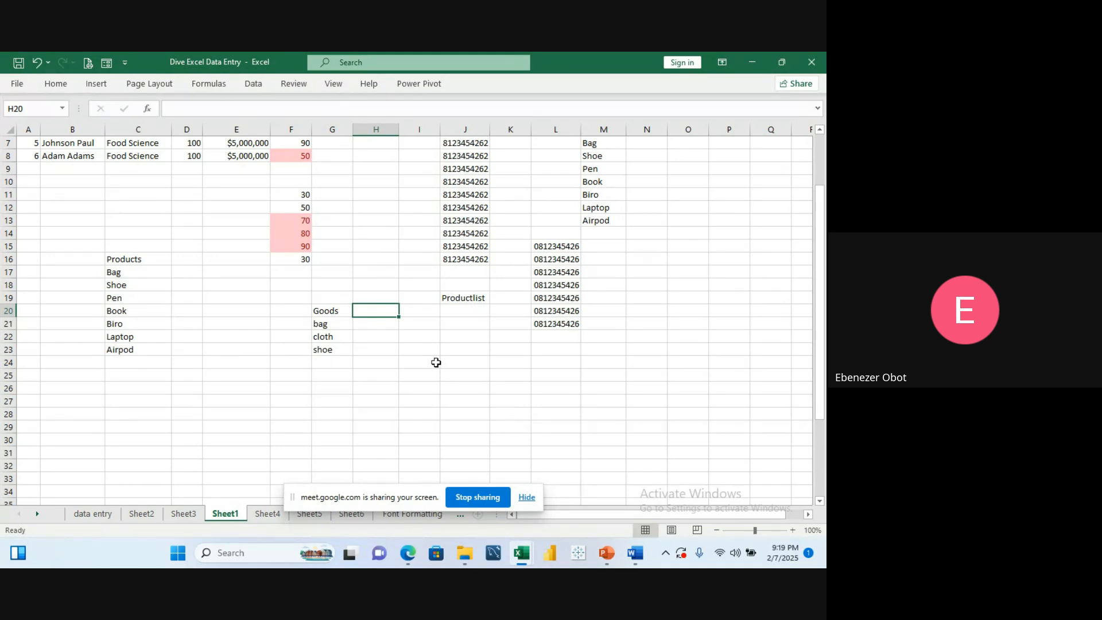
{"action": "left_click", "coordinate": [334, 320]}
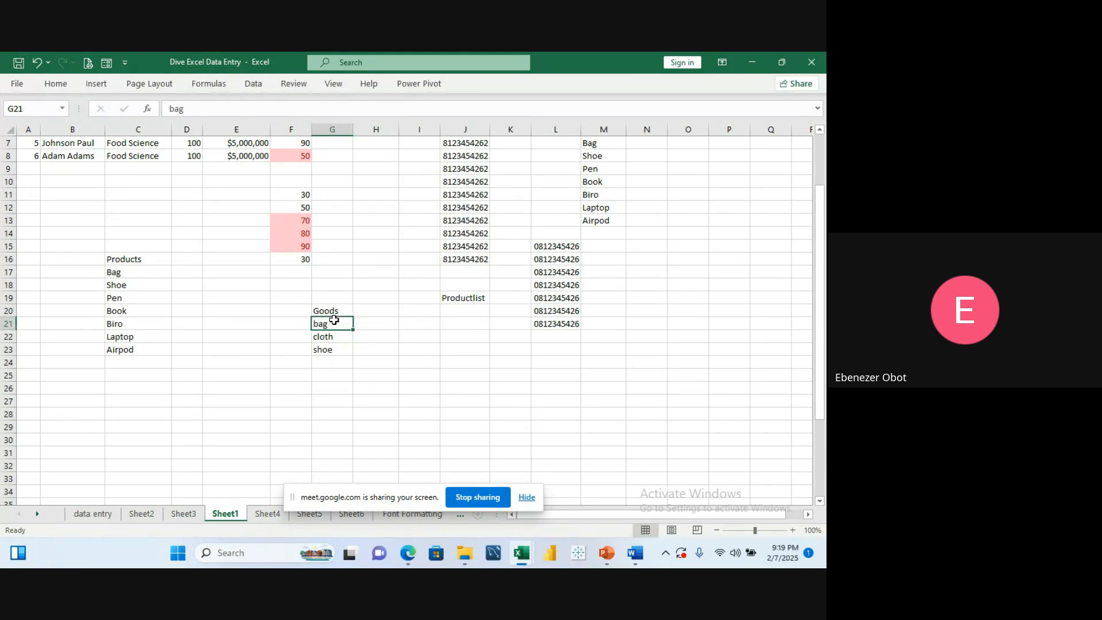
{"action": "left_click", "coordinate": [331, 311]}
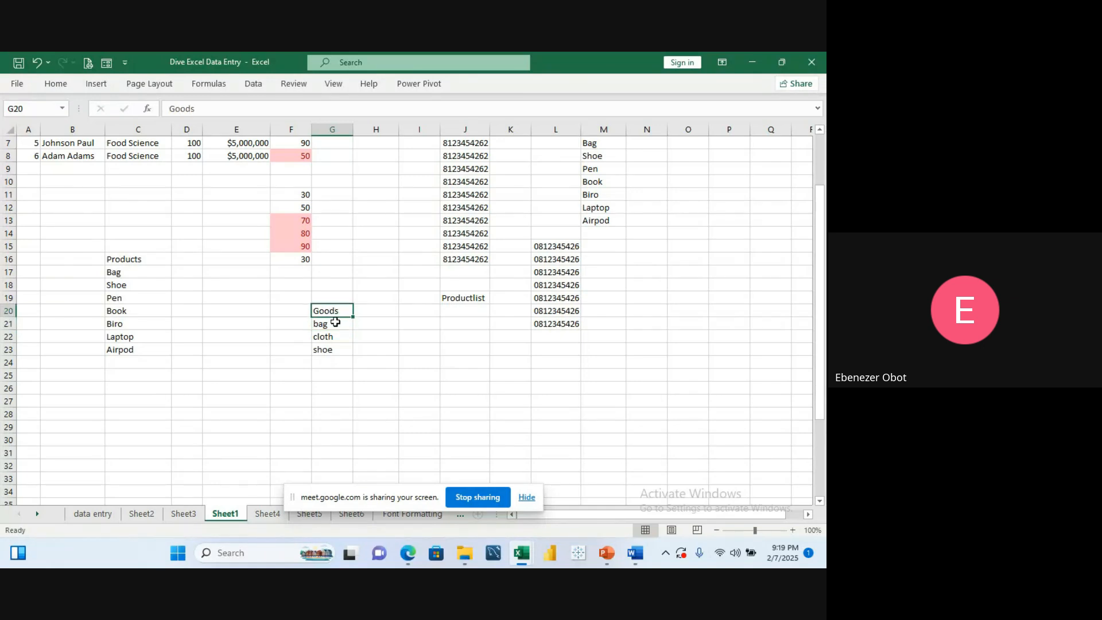
{"action": "left_click", "coordinate": [335, 323]}
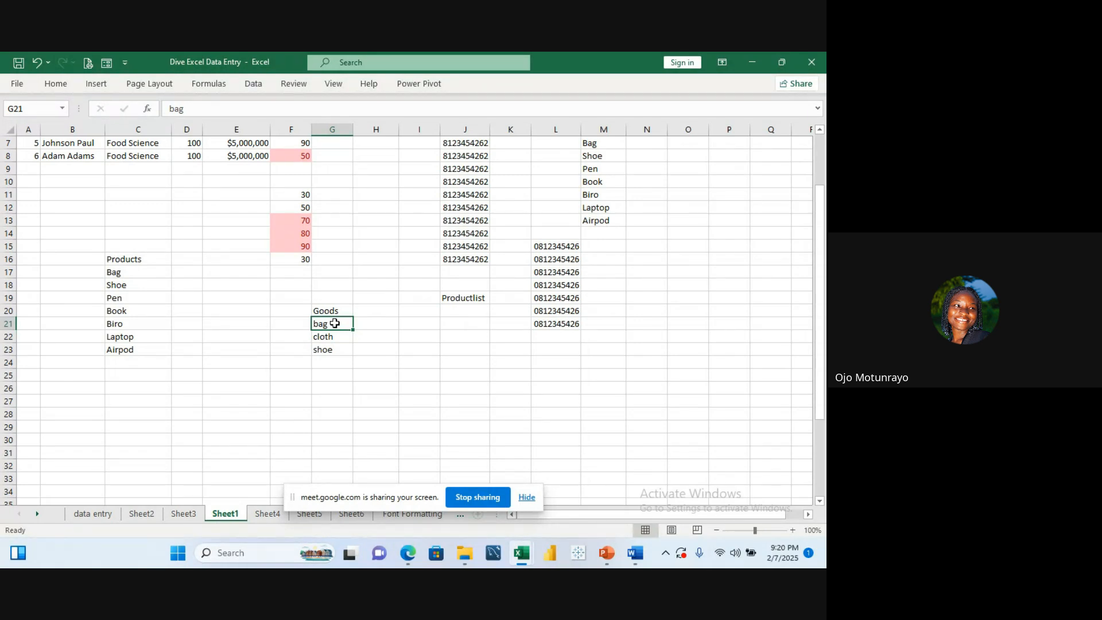
{"action": "key", "text": "super+shift+s"}
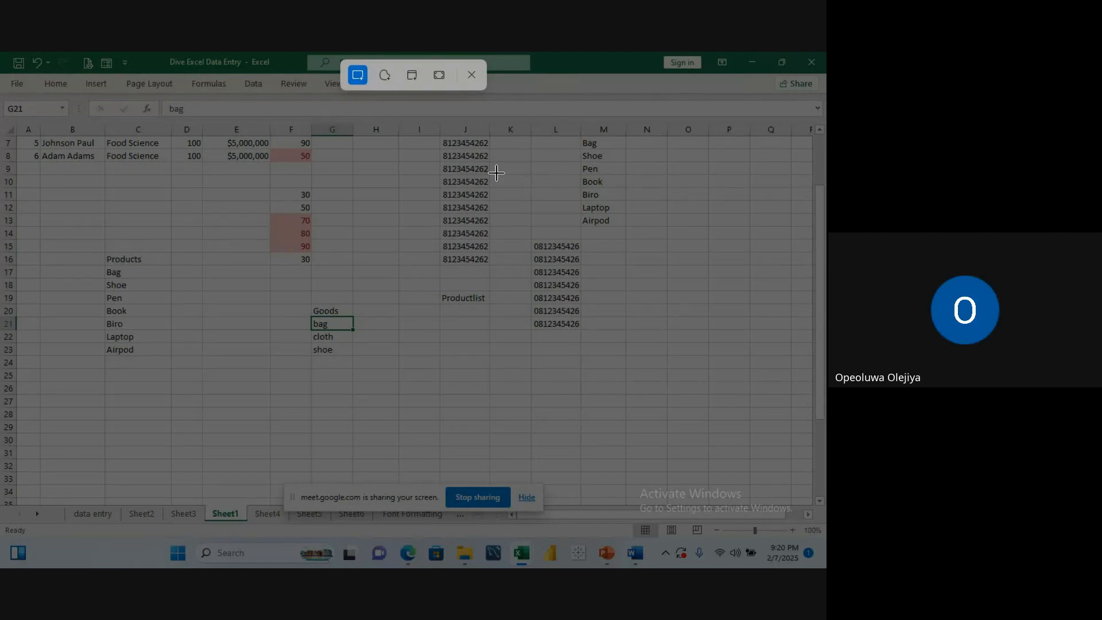
{"action": "left_click", "coordinate": [472, 75]}
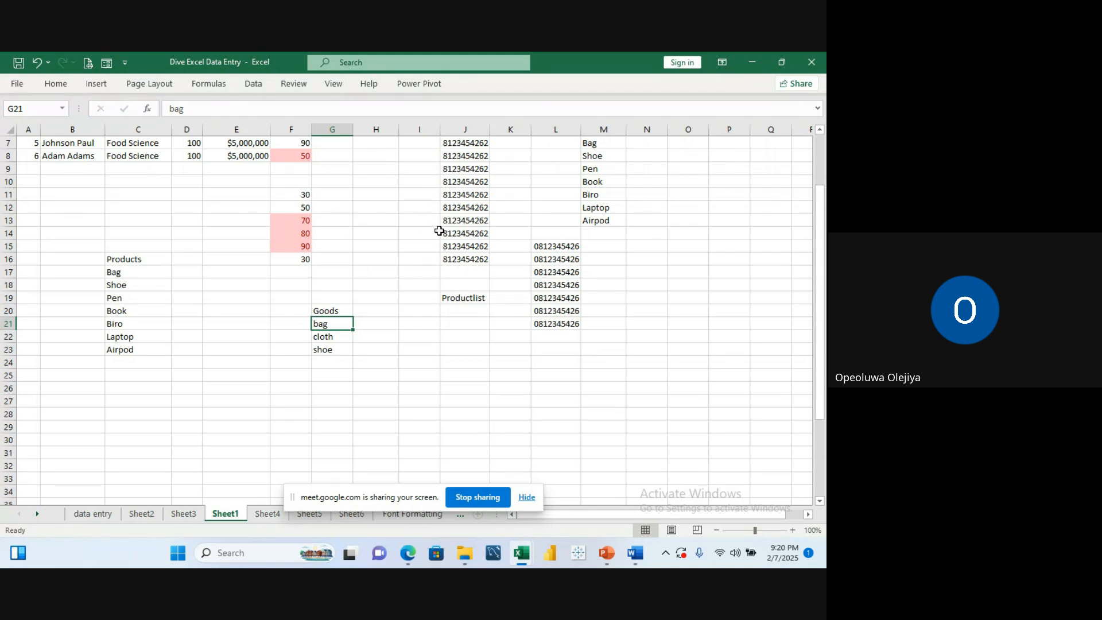
{"action": "left_click", "coordinate": [472, 206]}
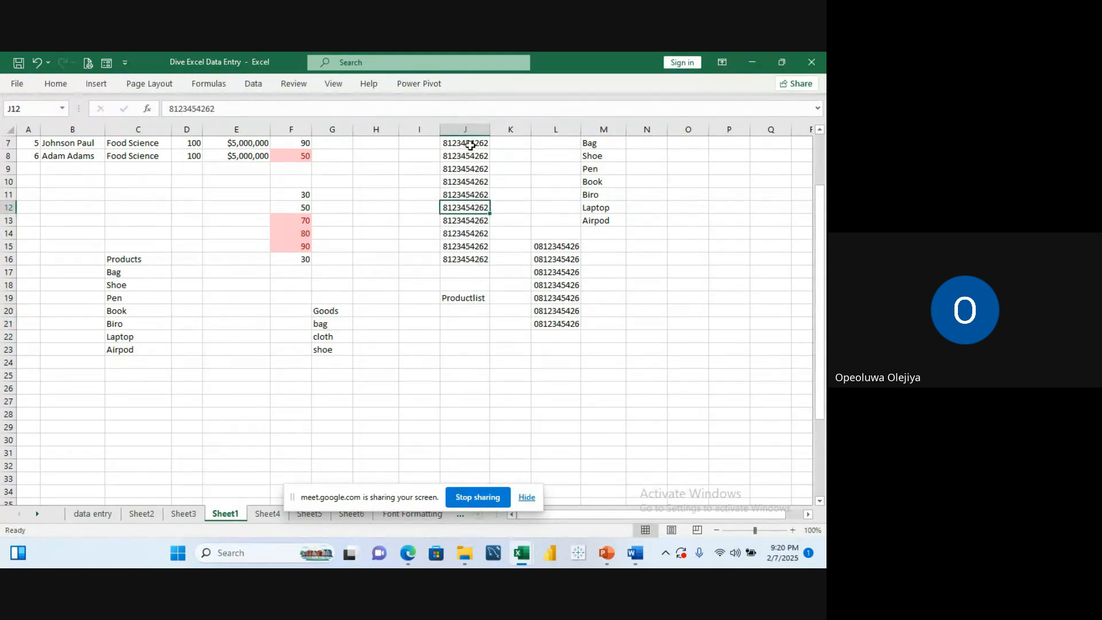
{"action": "left_click", "coordinate": [468, 143]}
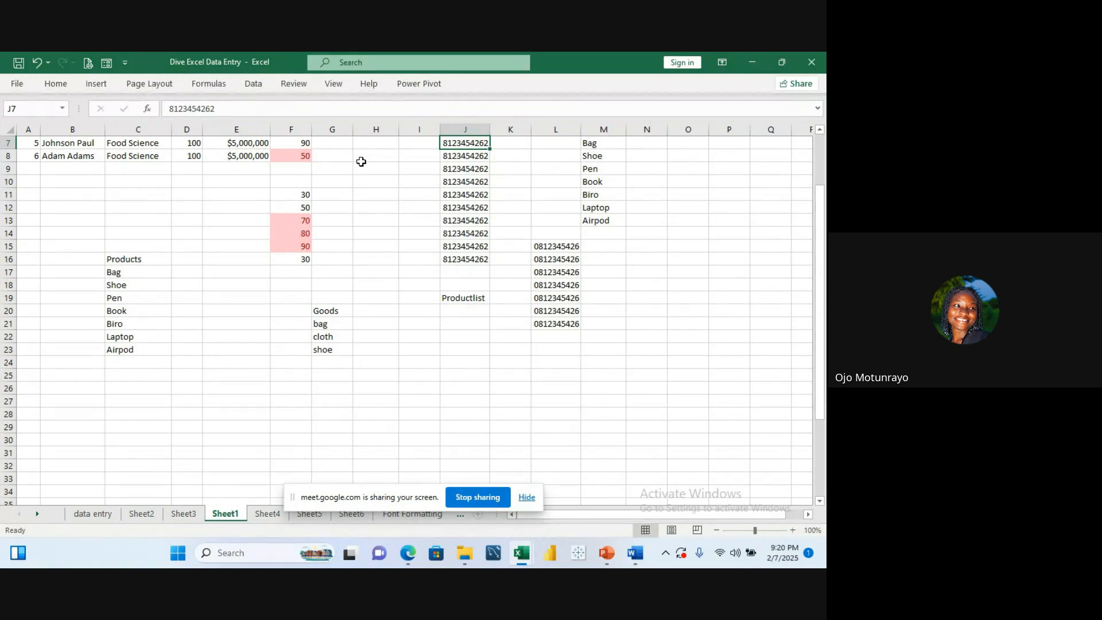
{"action": "left_click", "coordinate": [331, 312]}
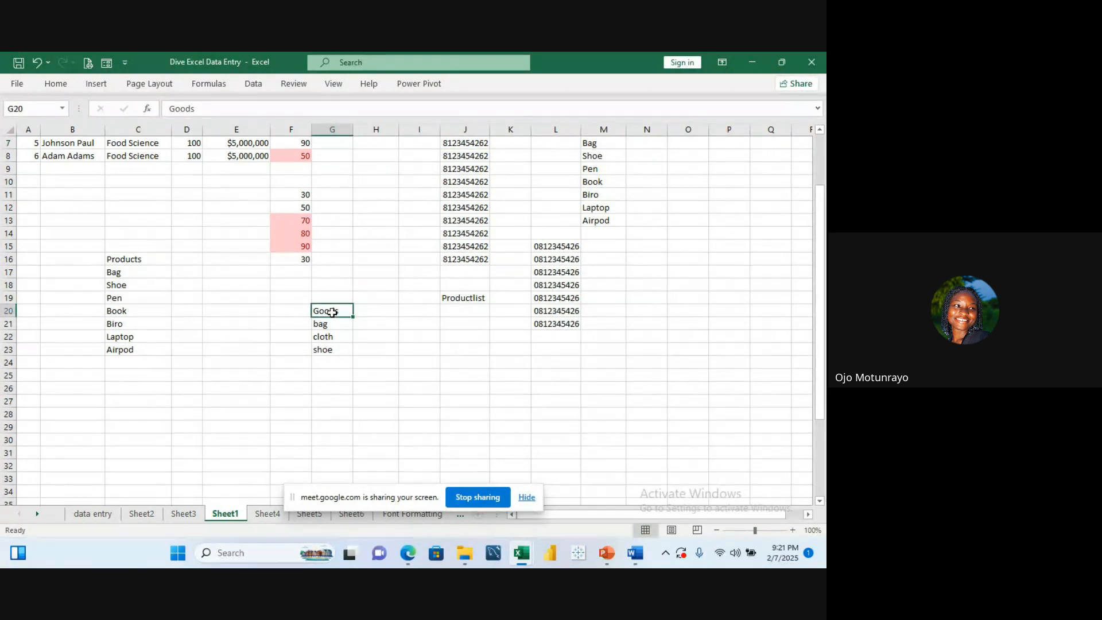
Step: Enter sample entries hjhjk, nbnbn and bn in cells H21 to H23
{"action": "left_click", "coordinate": [379, 325]}
{"action": "type", "text": "hjhjk"}
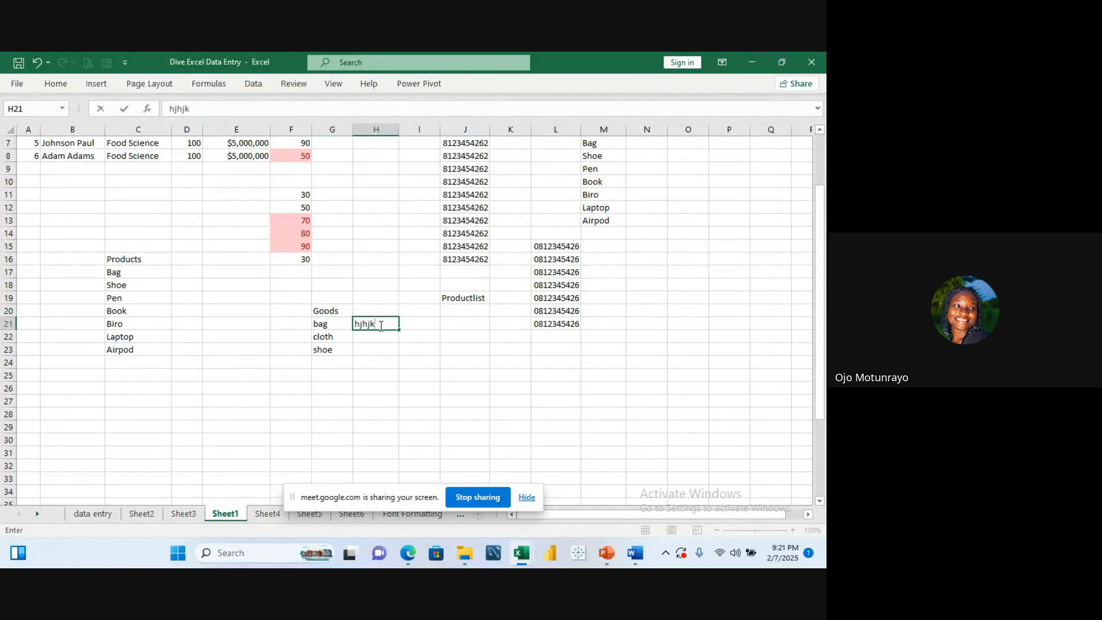
{"action": "key", "text": "Return"}
{"action": "type", "text": "nbnbn"}
{"action": "key", "text": "Return"}
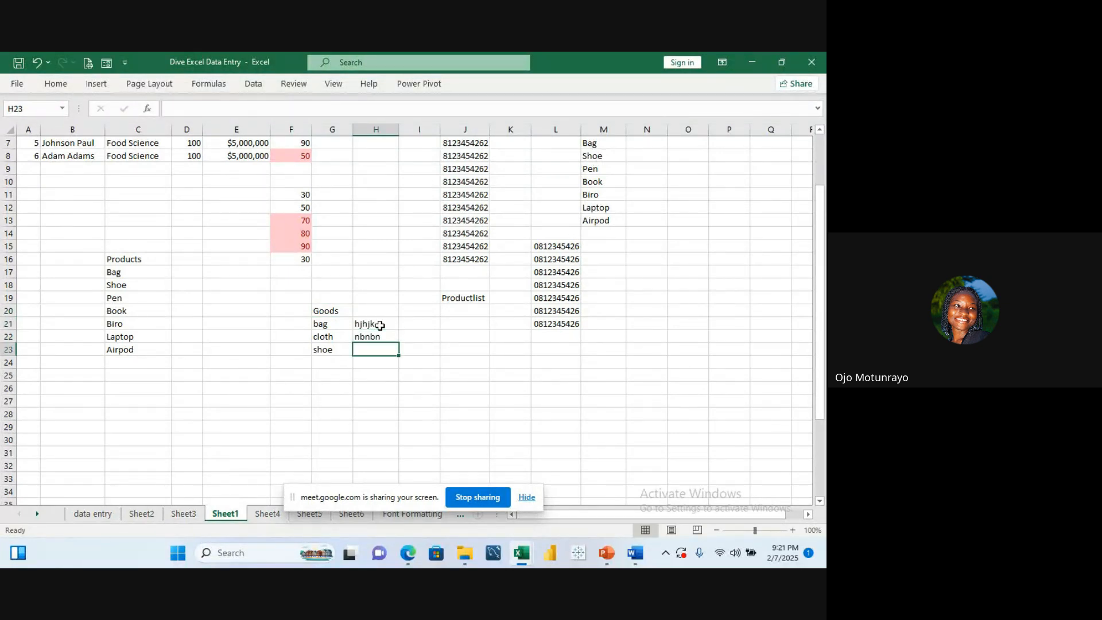
{"action": "type", "text": "bn"}
{"action": "left_click", "coordinate": [361, 326]}
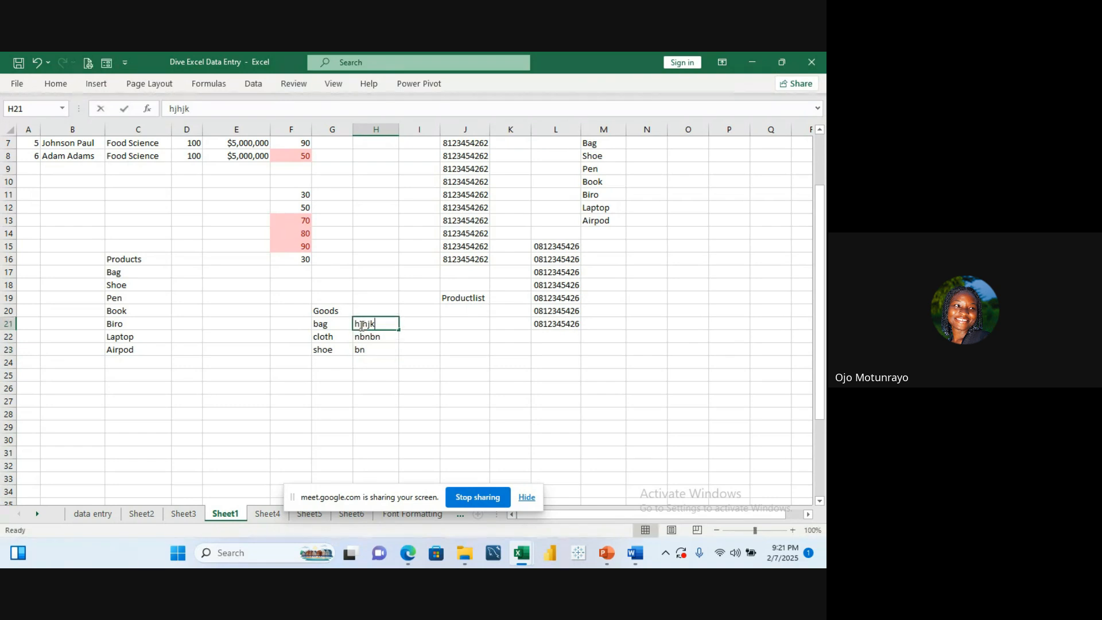
{"action": "left_click", "coordinate": [390, 361]}
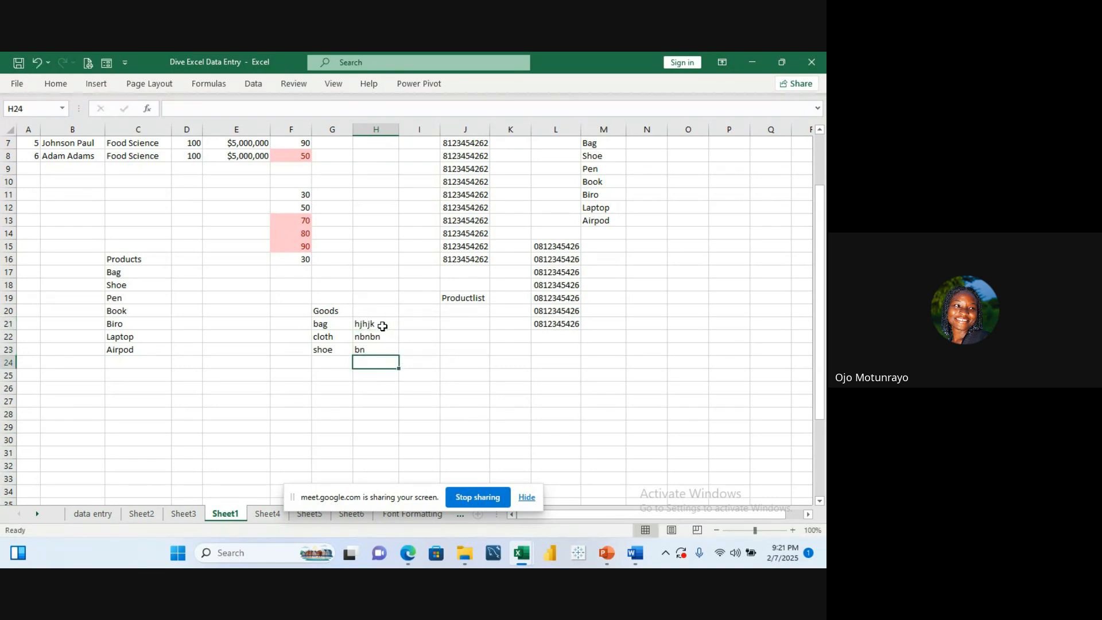
{"action": "left_click", "coordinate": [381, 325]}
{"action": "left_click", "coordinate": [406, 347], "text": "shift"}
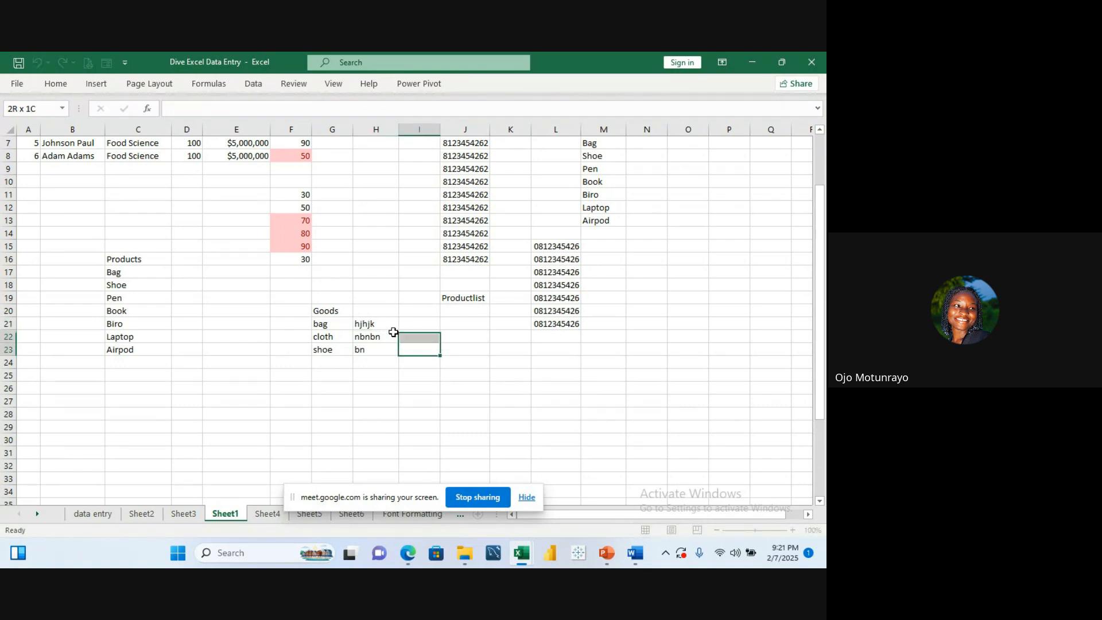
{"action": "key", "text": "ctrl+v"}
{"action": "left_click", "coordinate": [376, 293]}
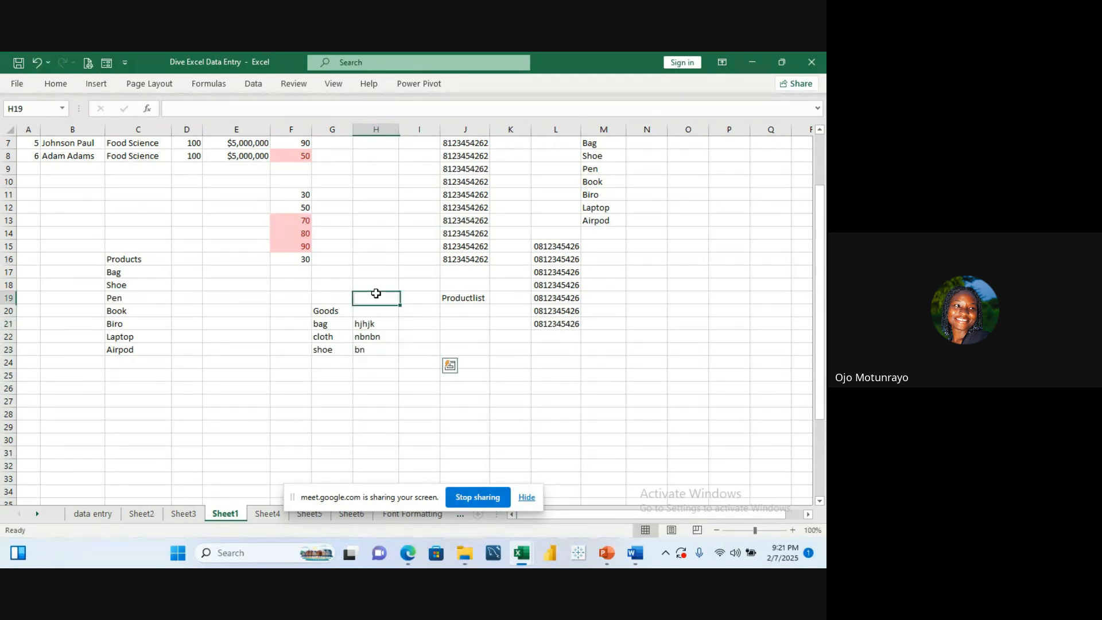
Step: Select H21:H23 and define the name hood for that range with Define Name
{"action": "left_click_drag", "start_coordinate": [376, 324], "coordinate": [377, 357]}
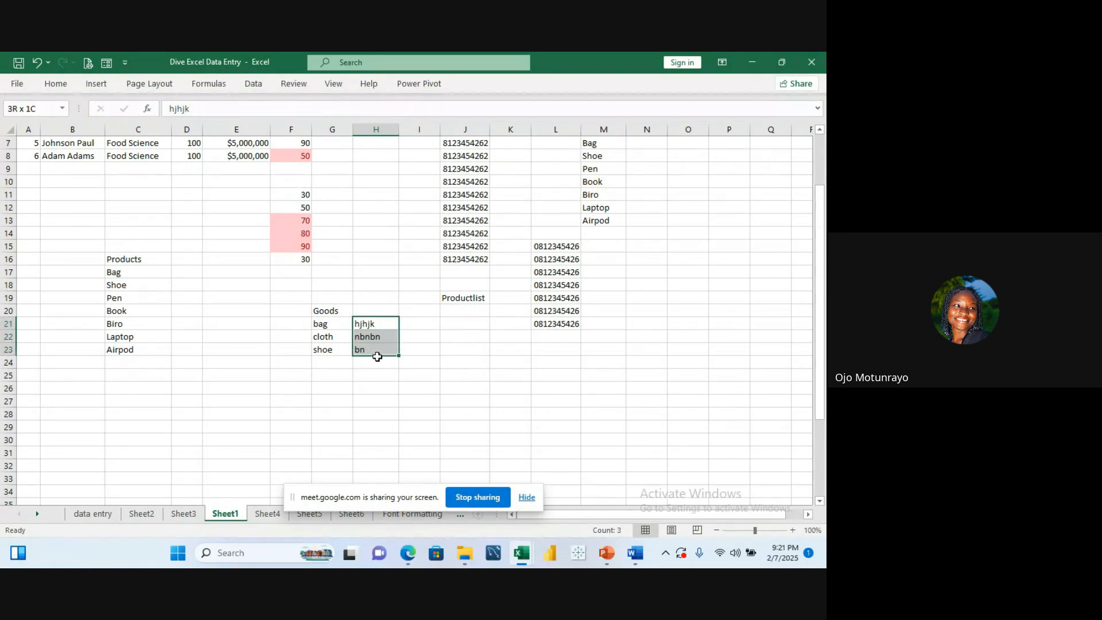
{"action": "left_click", "coordinate": [222, 84]}
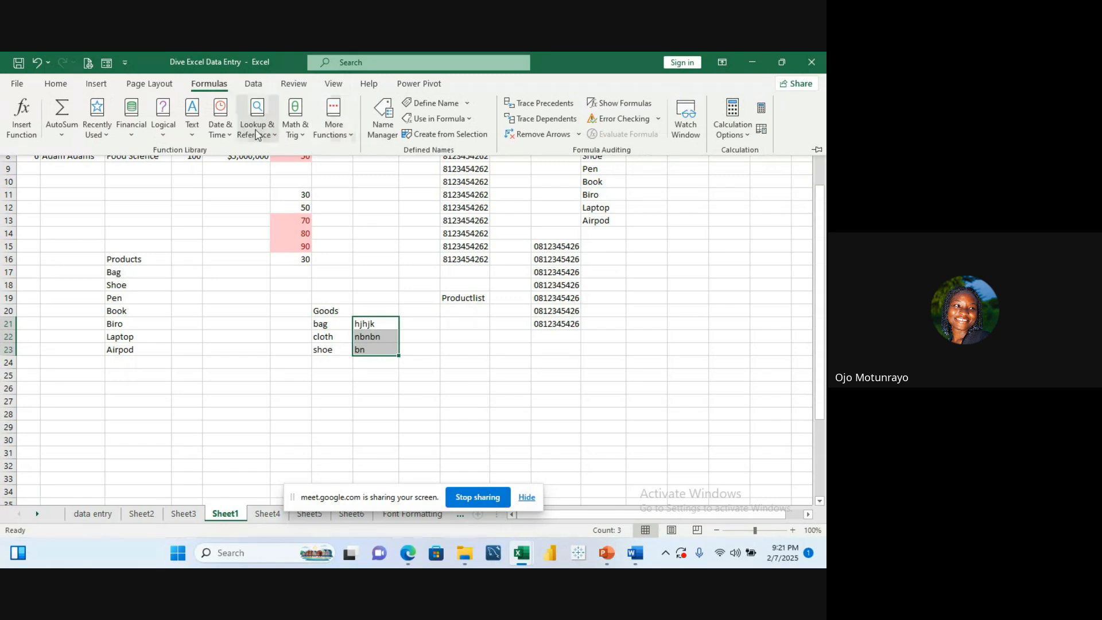
{"action": "left_click", "coordinate": [453, 108]}
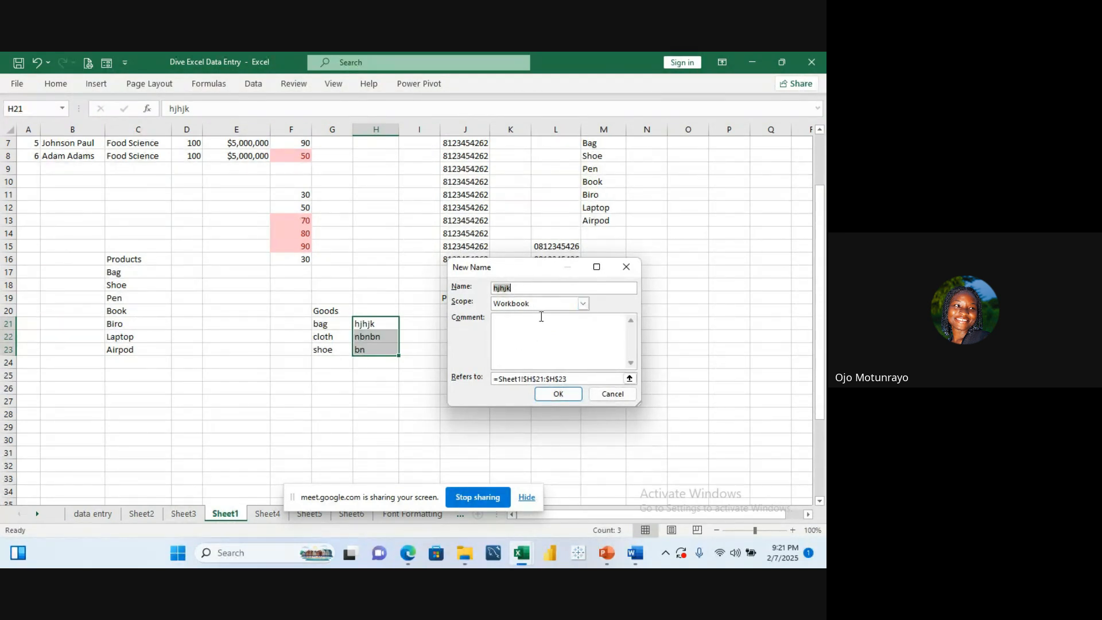
{"action": "type", "text": "hood"}
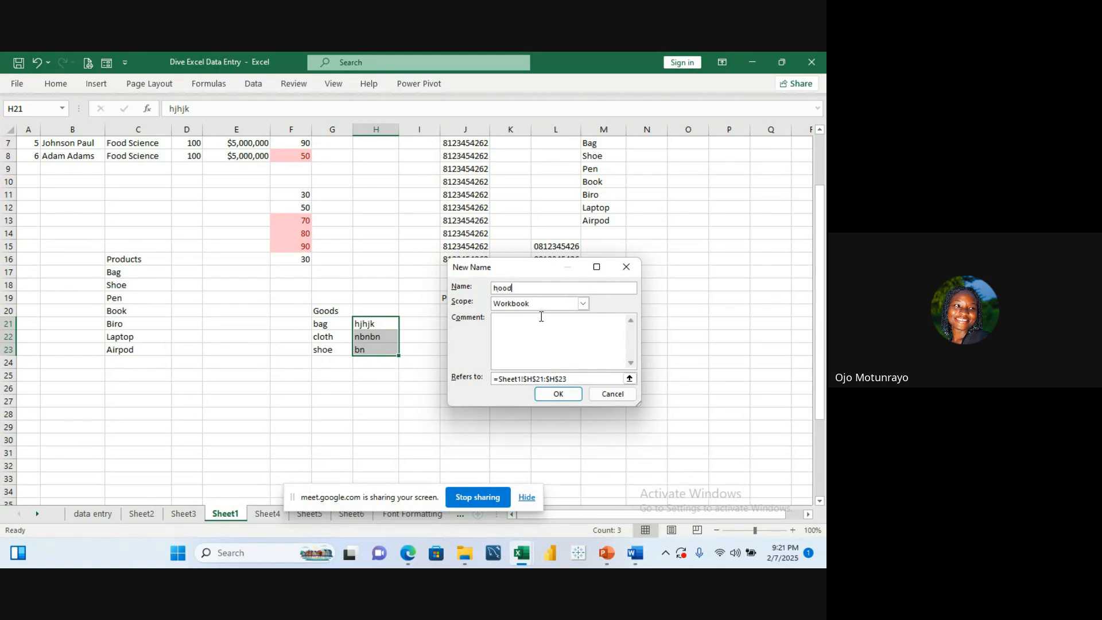
{"action": "left_click", "coordinate": [558, 394]}
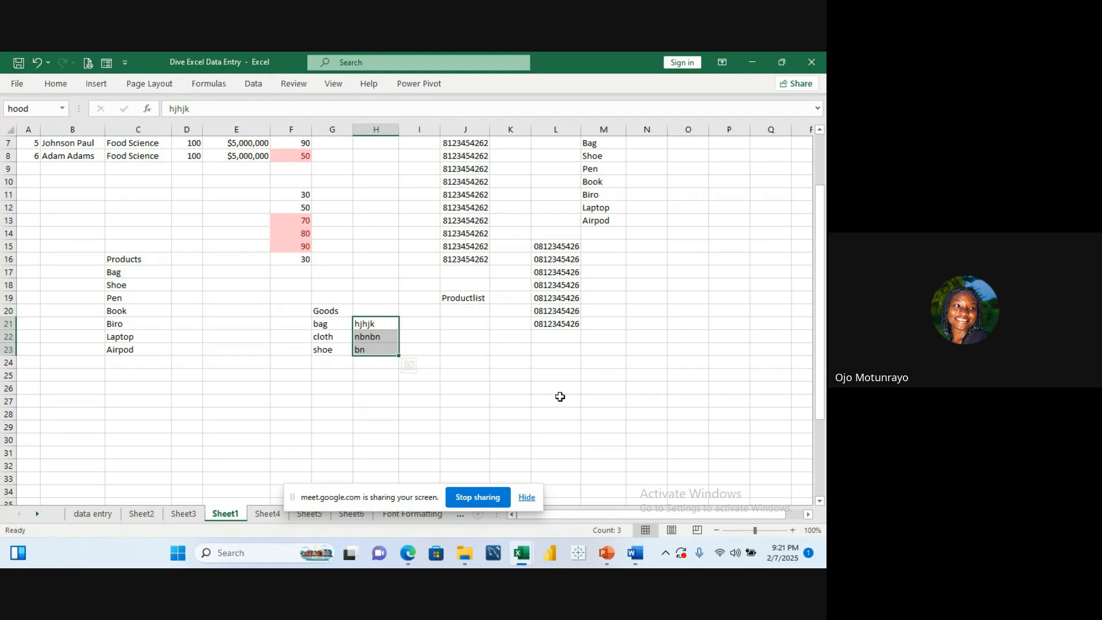
Step: Try to enter the formula =hoo in the validated cell J23, then close the error dialog
{"action": "left_click", "coordinate": [447, 346]}
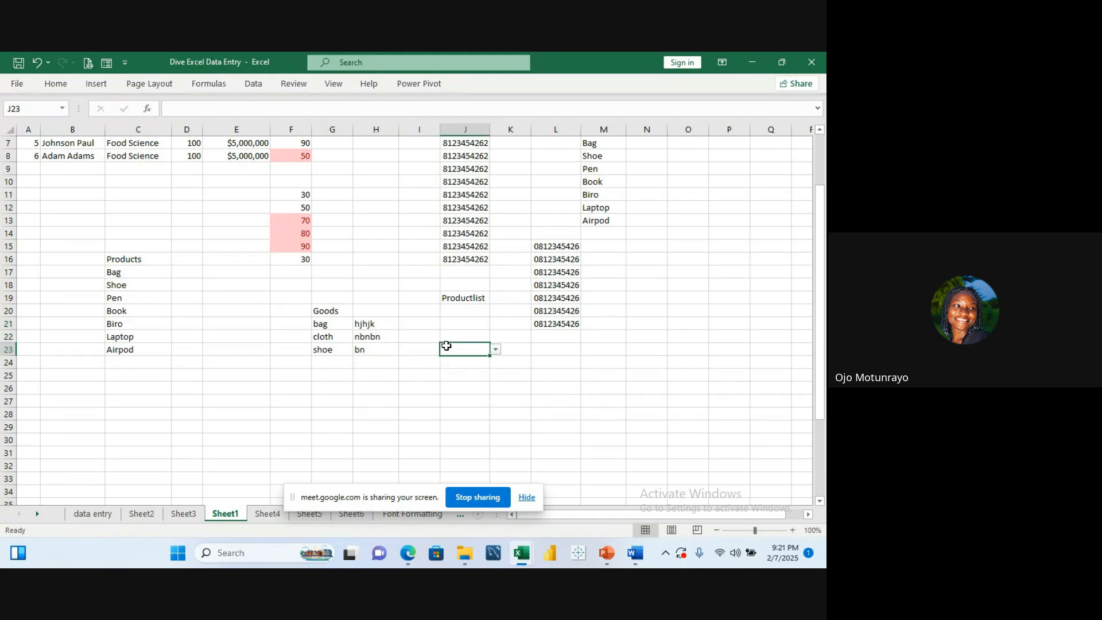
{"action": "type", "text": "=h"}
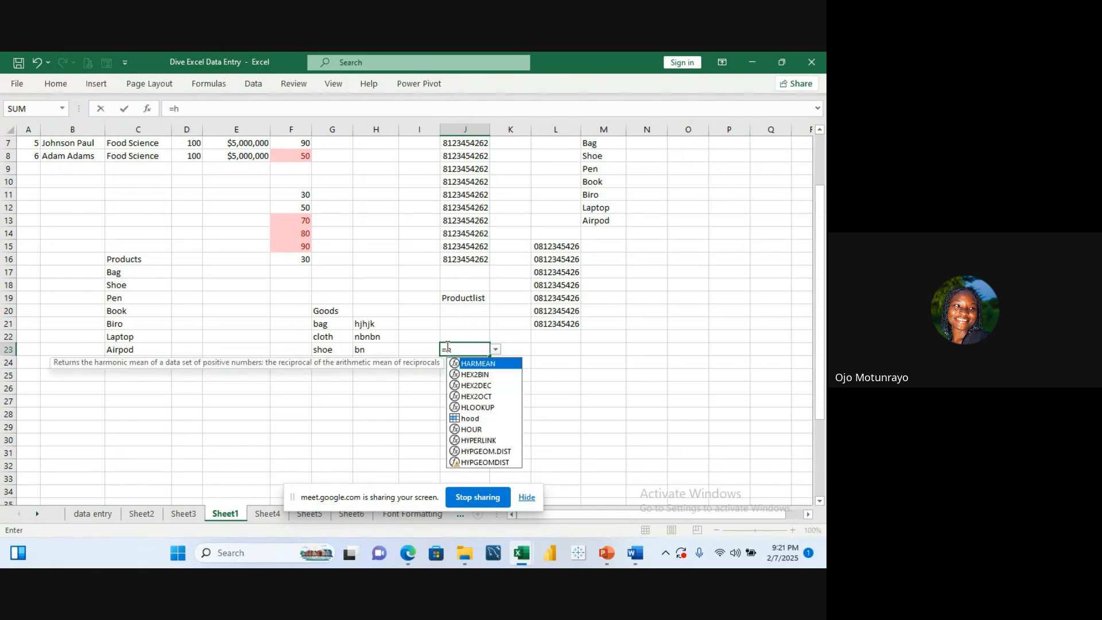
{"action": "type", "text": "oo"}
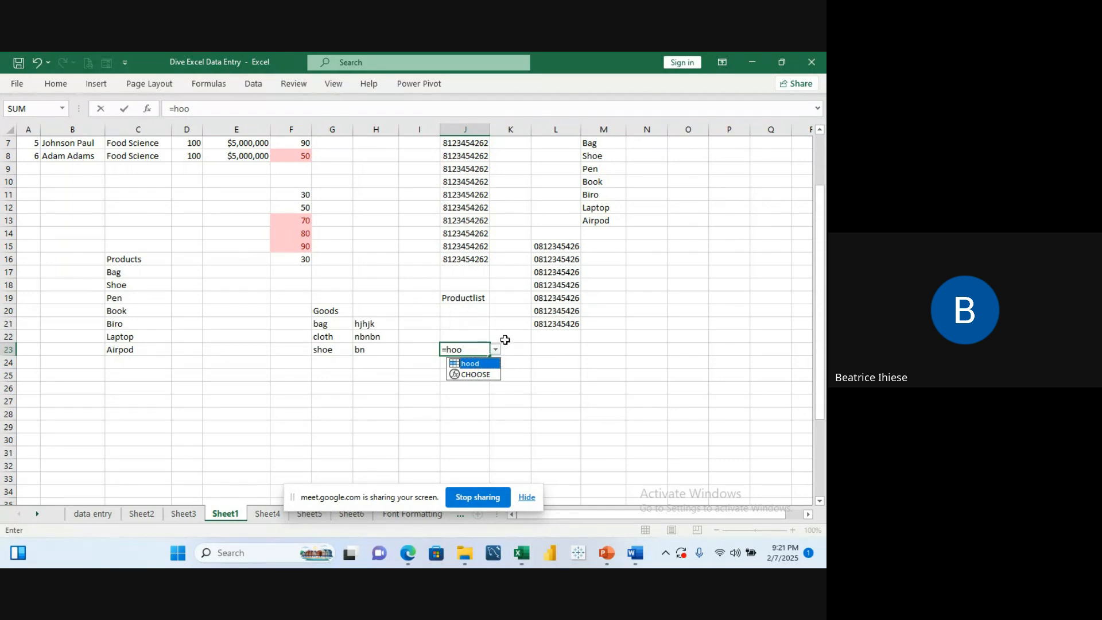
{"action": "left_click", "coordinate": [505, 340]}
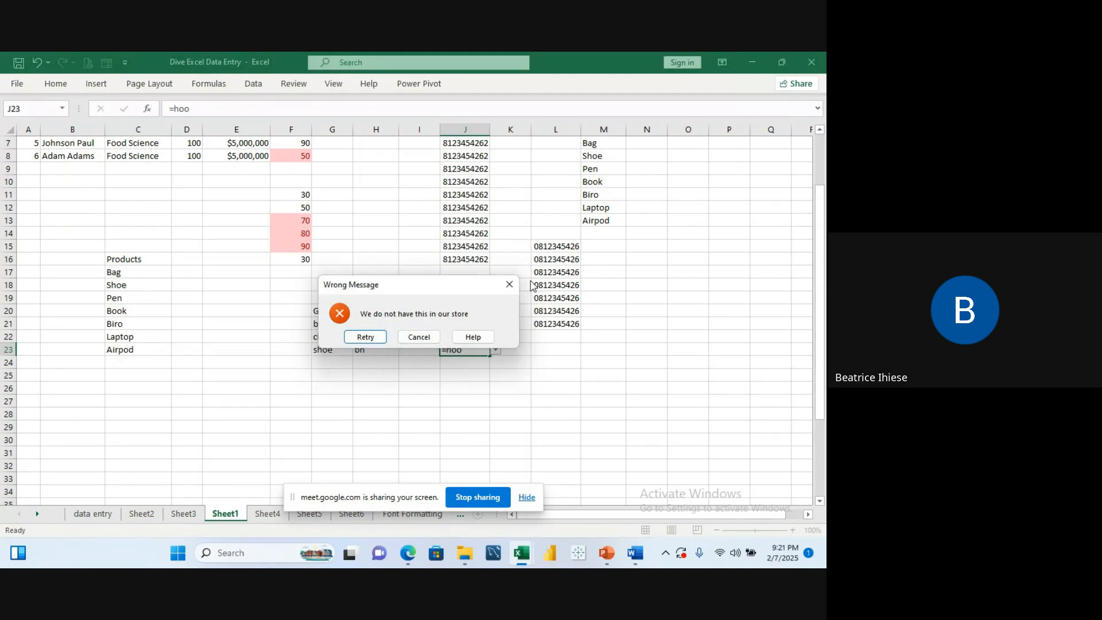
{"action": "left_click", "coordinate": [510, 284]}
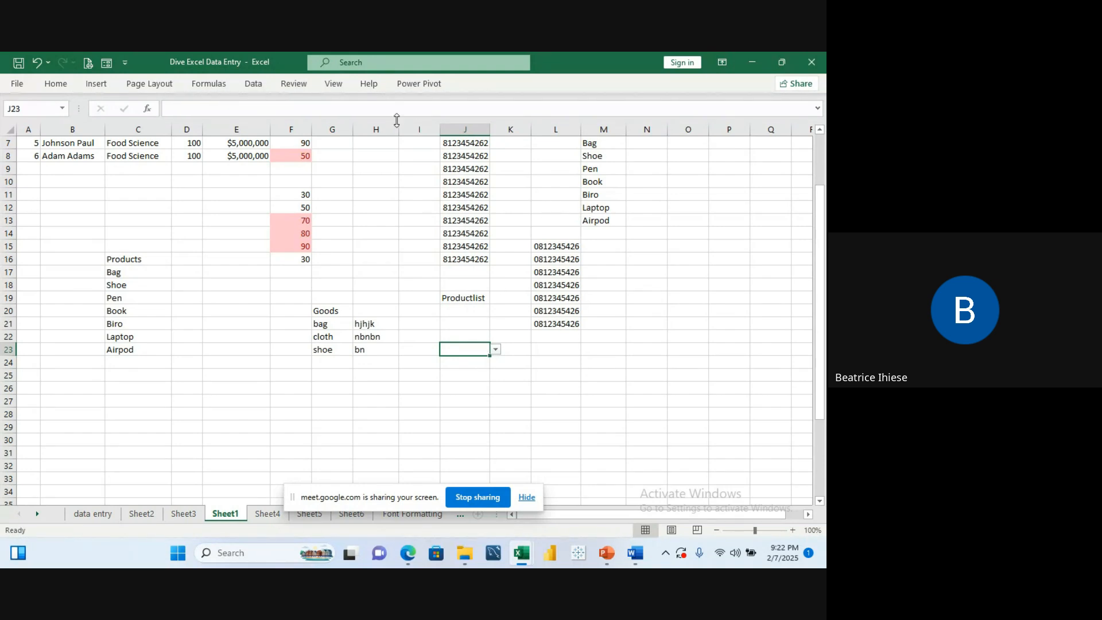
Step: Clear everything, including the dropdown validation, from cell J23
{"action": "left_click", "coordinate": [55, 83]}
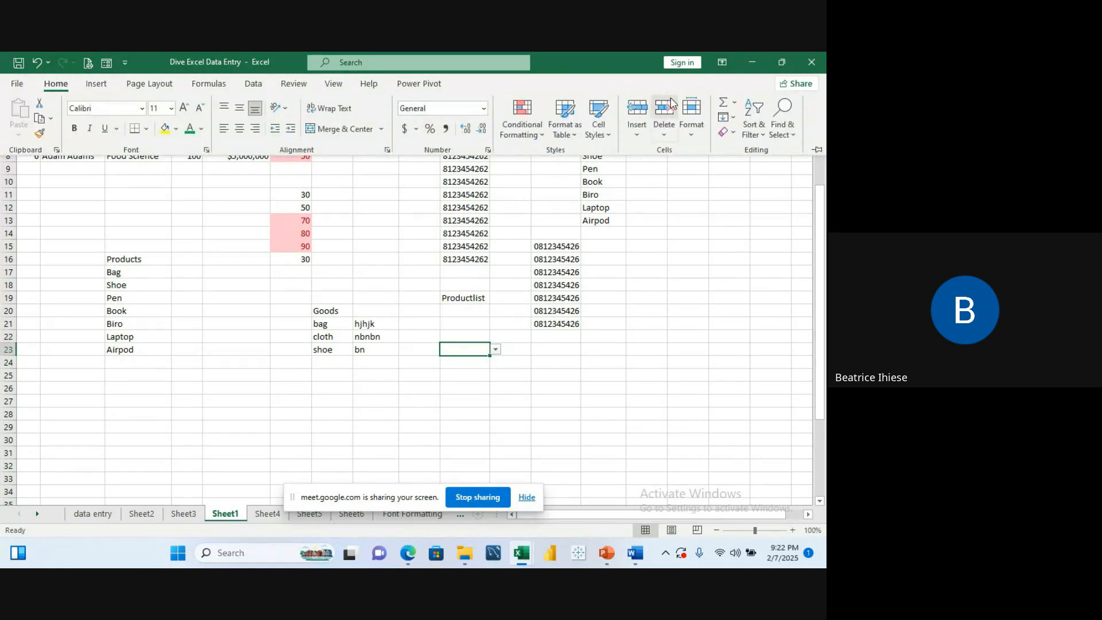
{"action": "left_click", "coordinate": [667, 133]}
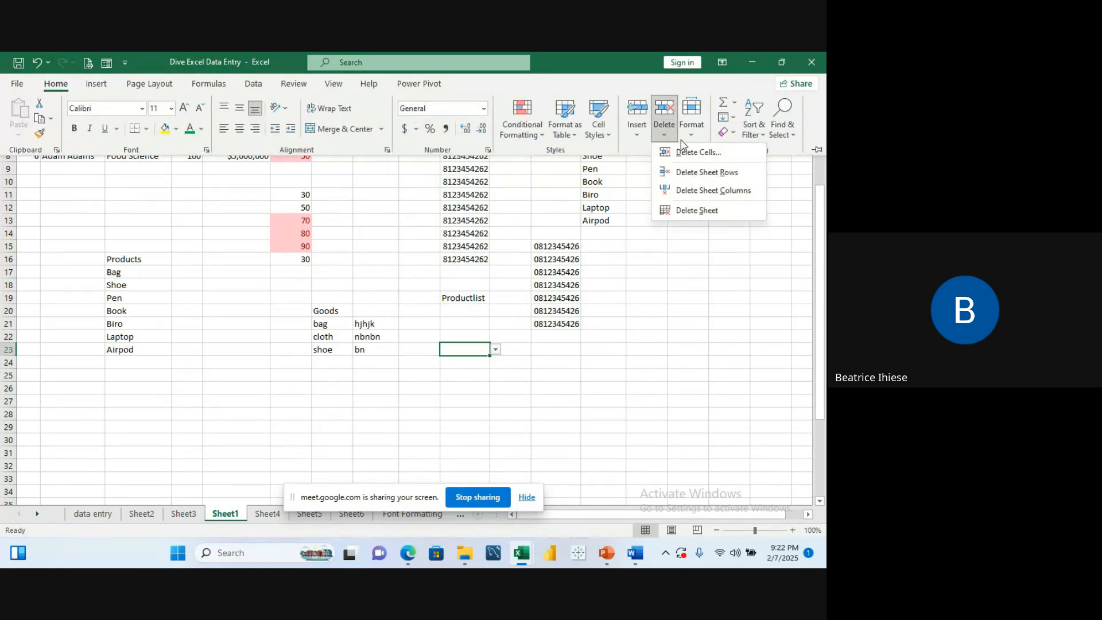
{"action": "left_click", "coordinate": [732, 132]}
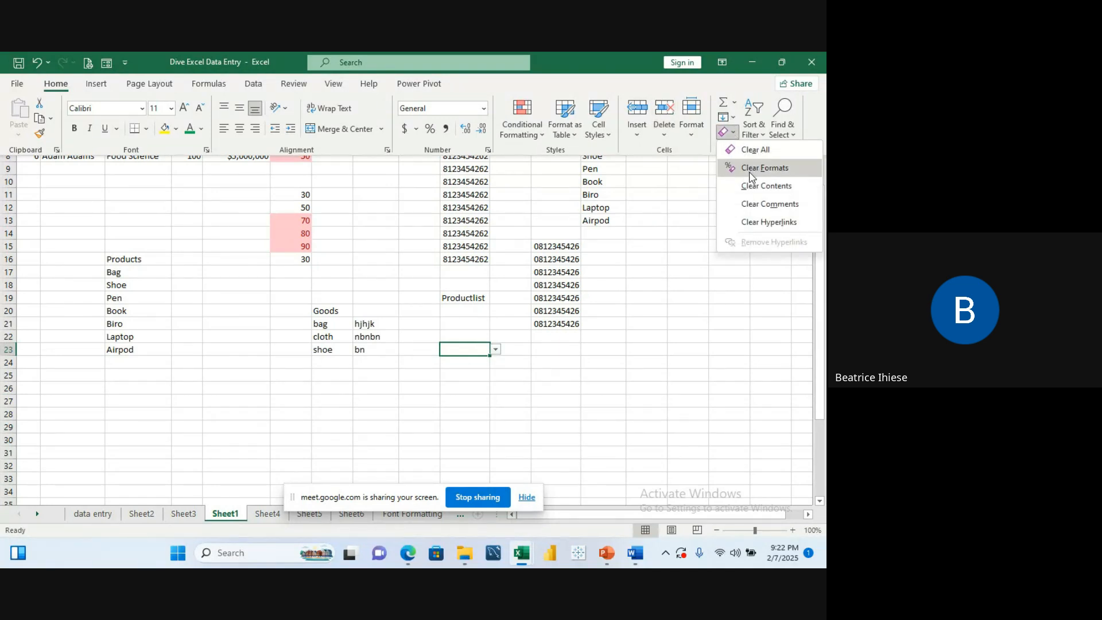
{"action": "left_click", "coordinate": [748, 153]}
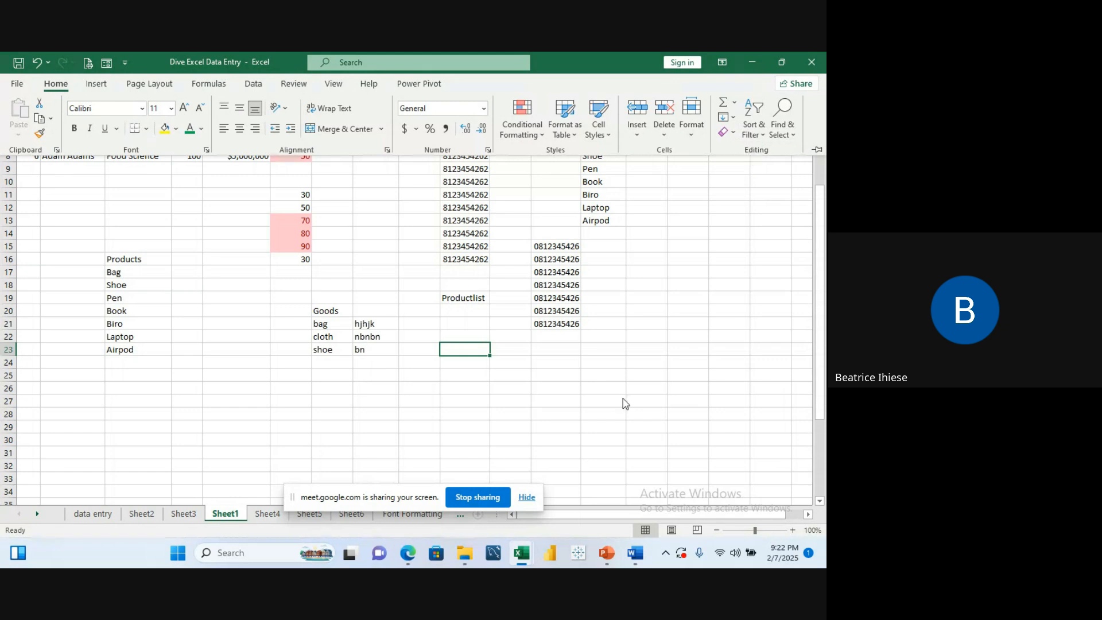
{"action": "left_click", "coordinate": [495, 399]}
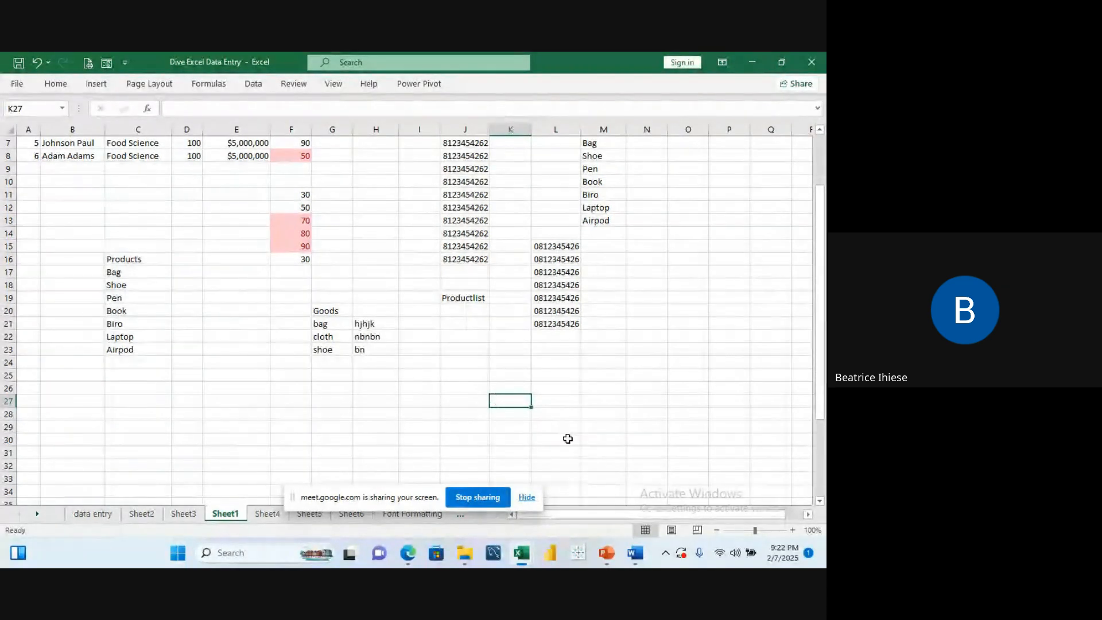
{"action": "left_click", "coordinate": [132, 273]}
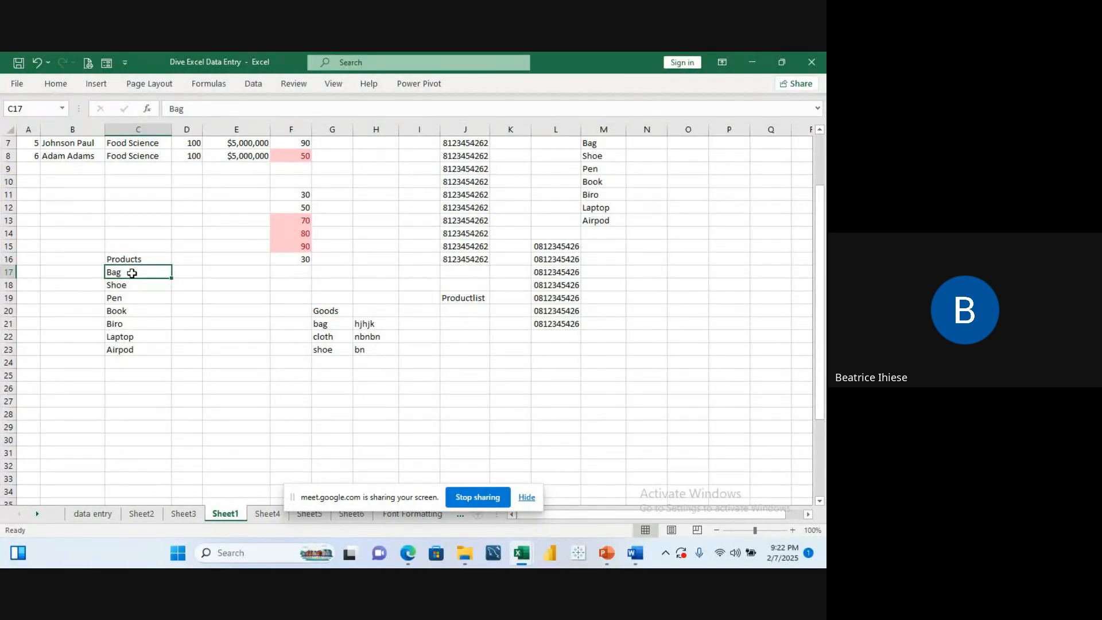
{"action": "left_click", "coordinate": [164, 323]}
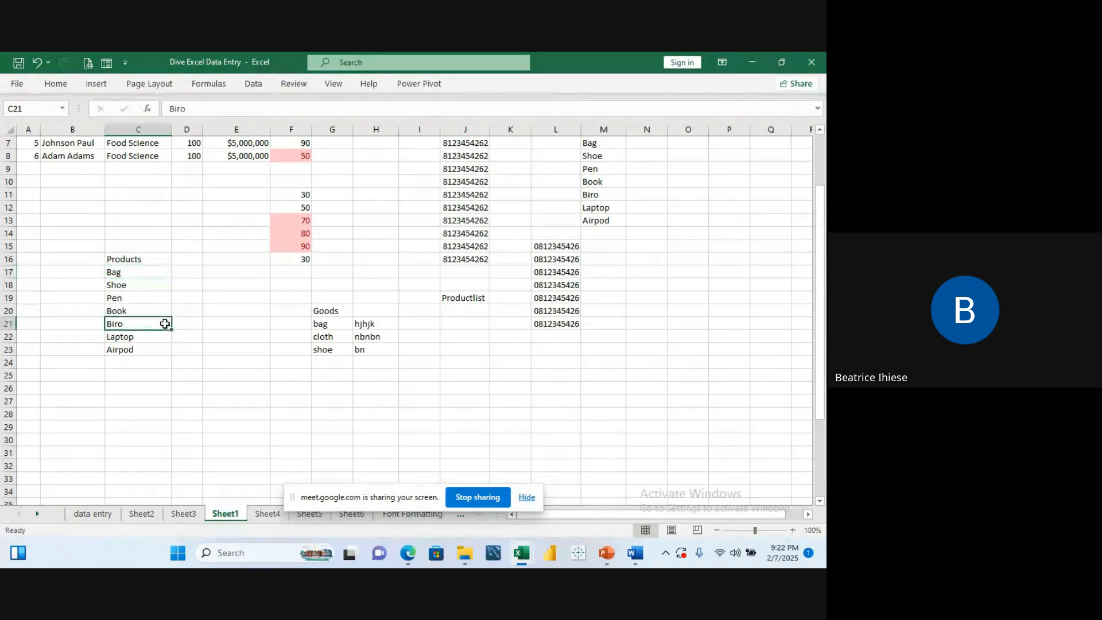
{"action": "left_click", "coordinate": [150, 270]}
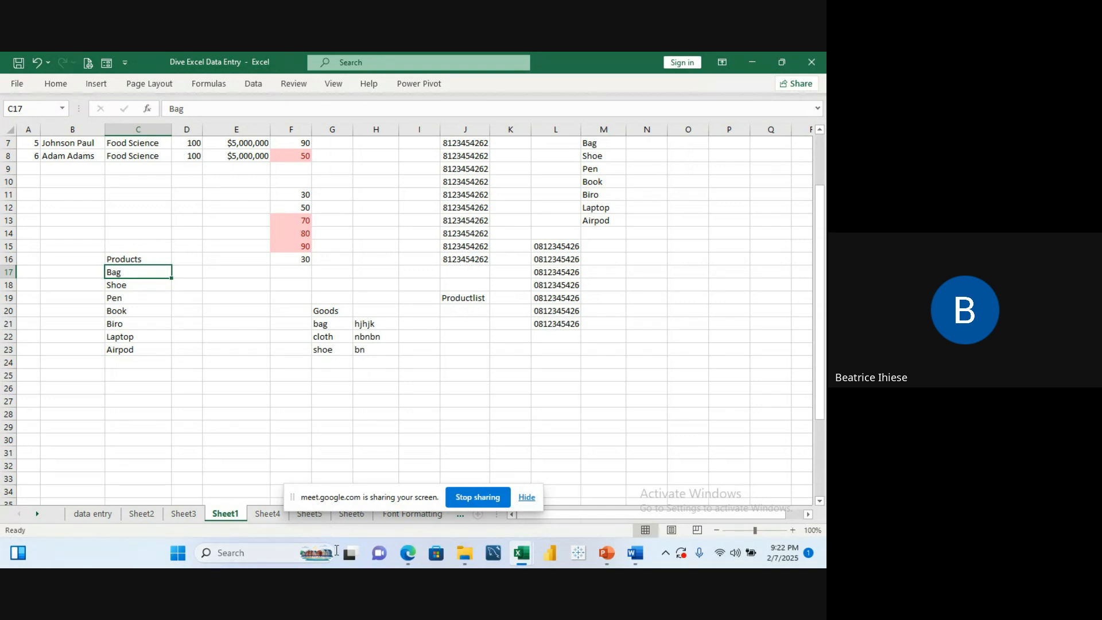
{"action": "mouse_move", "coordinate": [405, 554]}
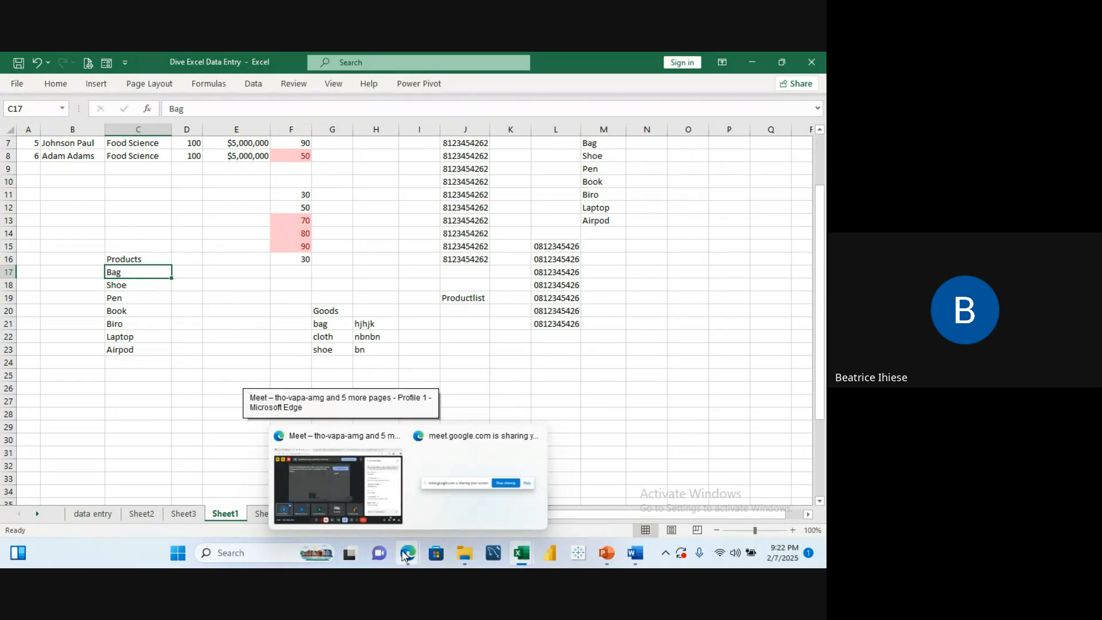
{"action": "mouse_move", "coordinate": [378, 489]}
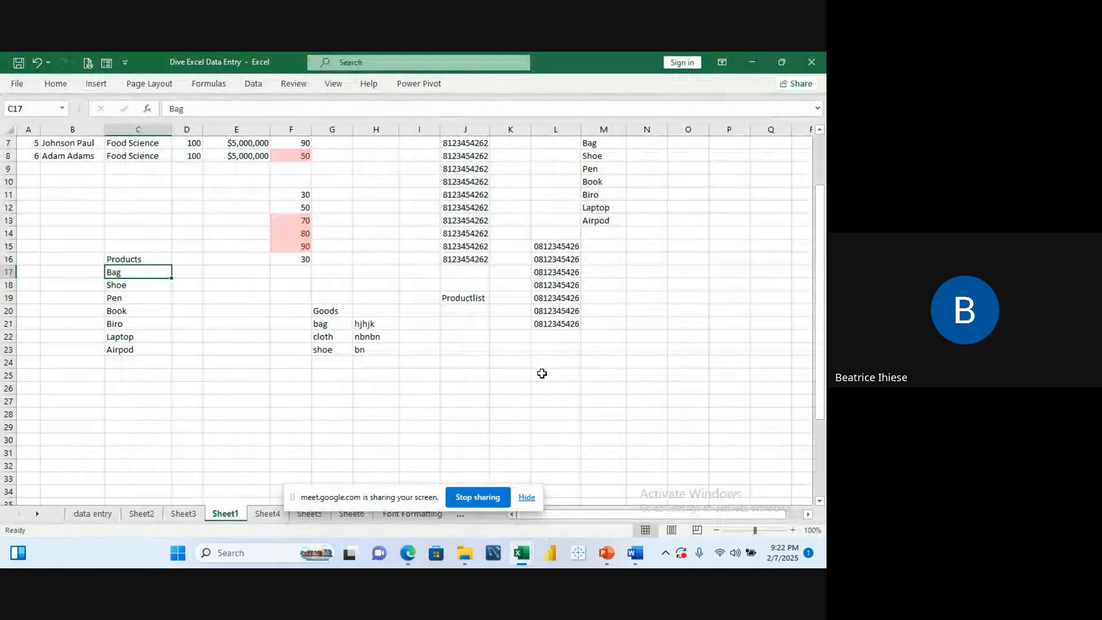
{"action": "left_click", "coordinate": [368, 182]}
{"action": "key", "text": "Up"}
{"action": "key", "text": "Up"}
{"action": "key", "text": "Up"}
{"action": "key", "text": "Up"}
{"action": "key", "text": "Up"}
{"action": "key", "text": "Up"}
{"action": "key", "text": "Up"}
{"action": "key", "text": "Up"}
{"action": "key", "text": "Up"}
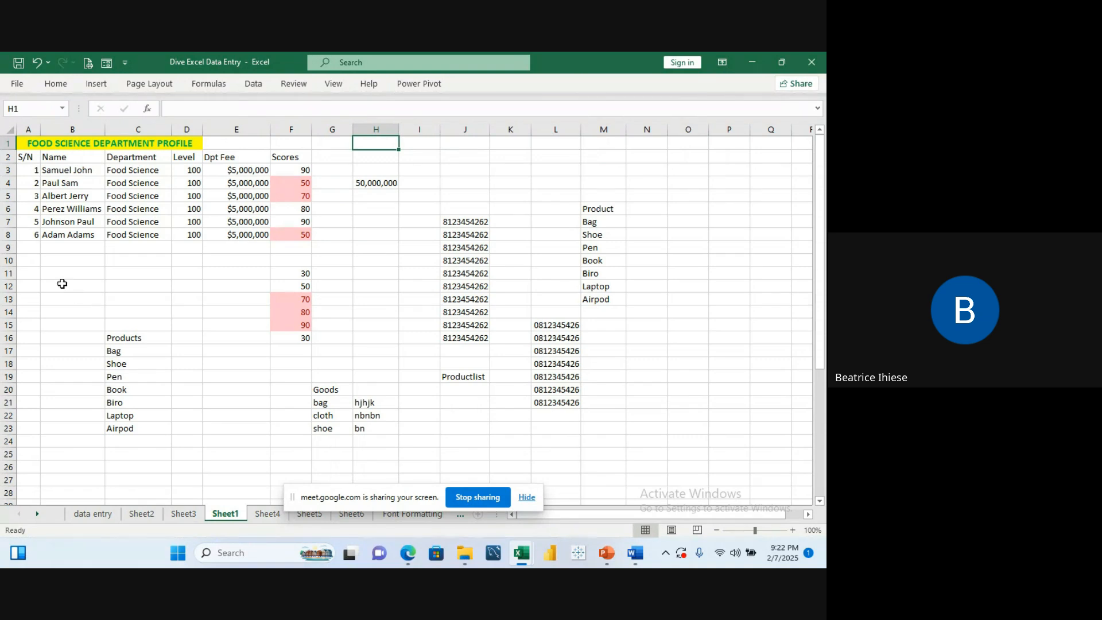
Step: Try to enter the formula =hood in the validated cell J21, then close the error dialog
{"action": "left_click", "coordinate": [32, 248]}
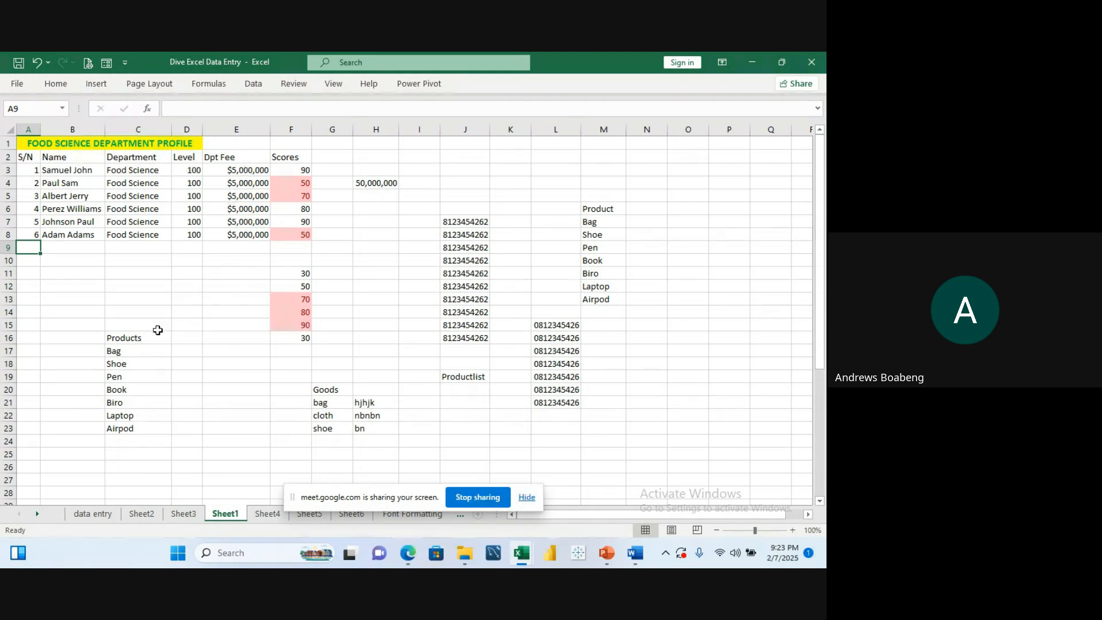
{"action": "left_click", "coordinate": [135, 352]}
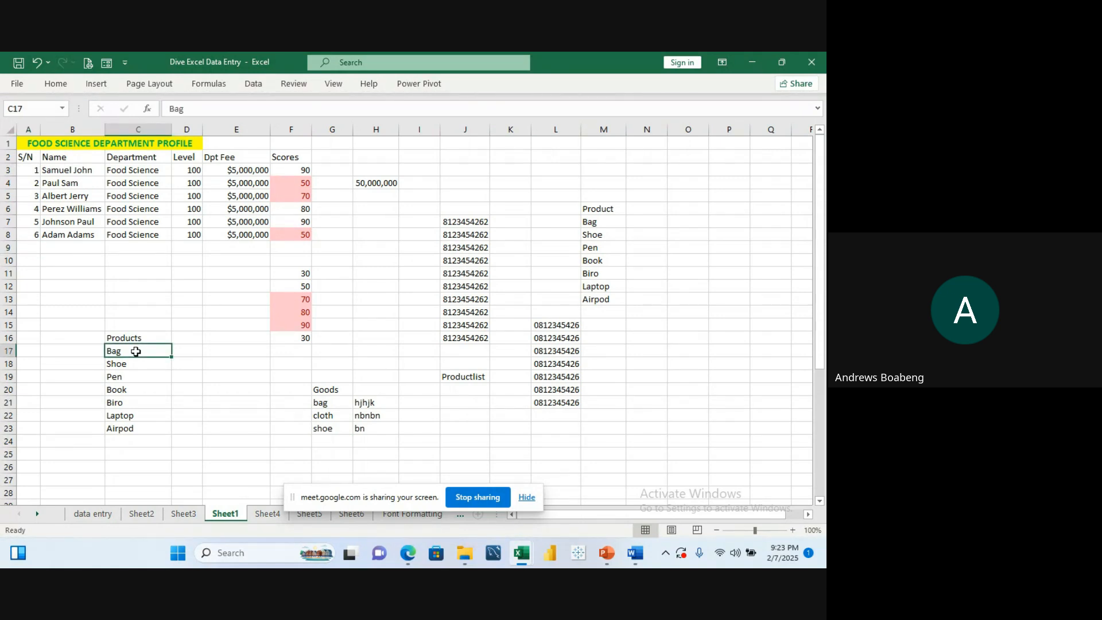
{"action": "left_click", "coordinate": [444, 404]}
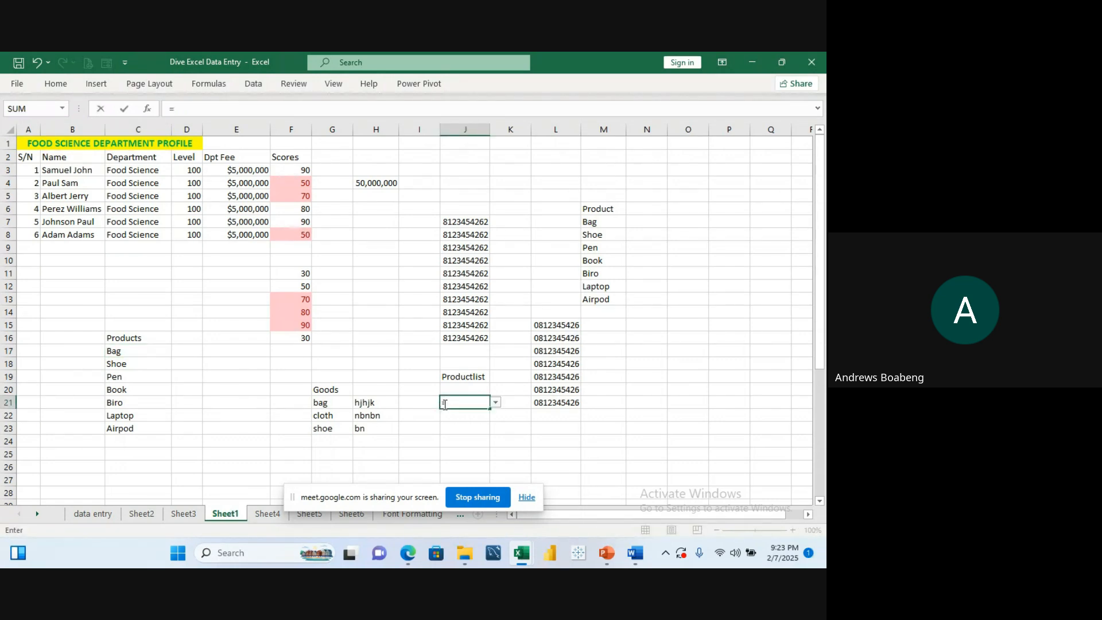
{"action": "type", "text": "=hood"}
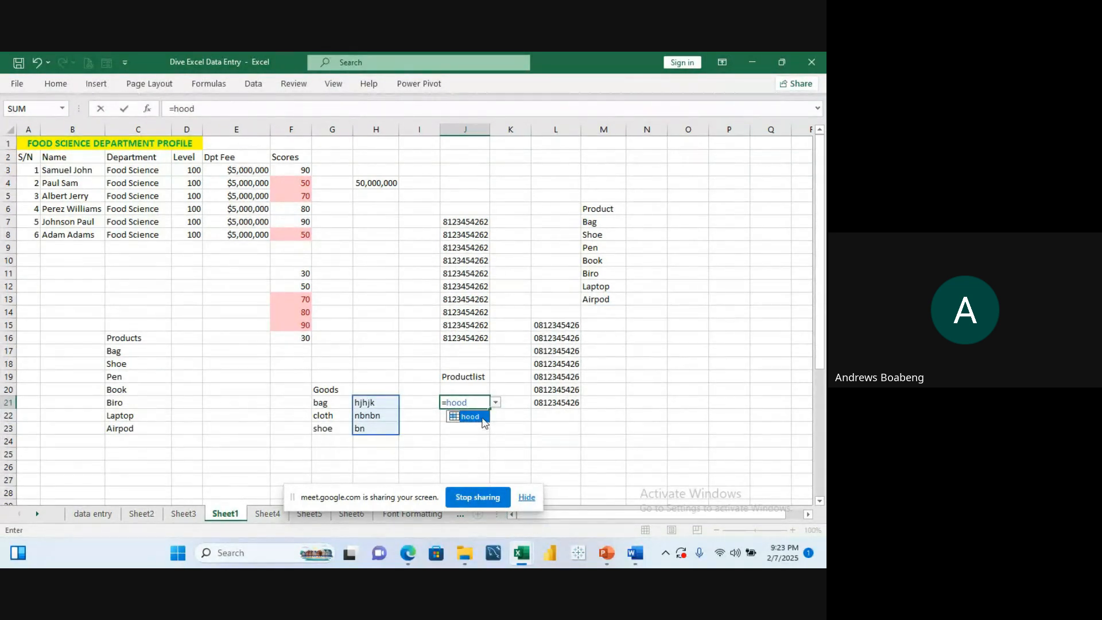
{"action": "left_click", "coordinate": [480, 416]}
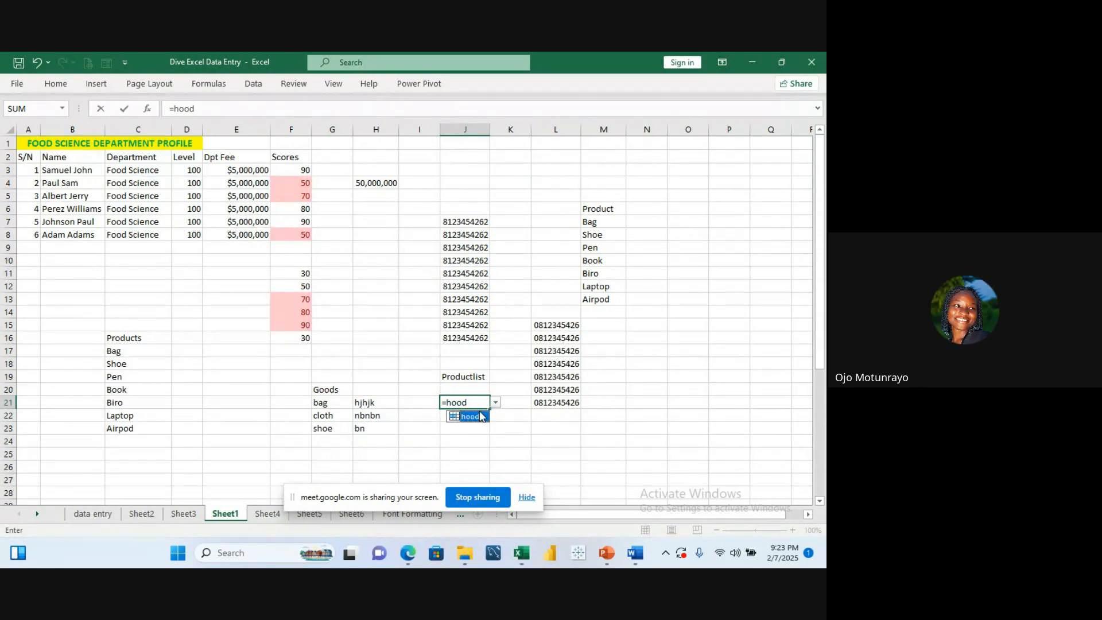
{"action": "double_click", "coordinate": [480, 416]}
{"action": "left_click", "coordinate": [482, 417]}
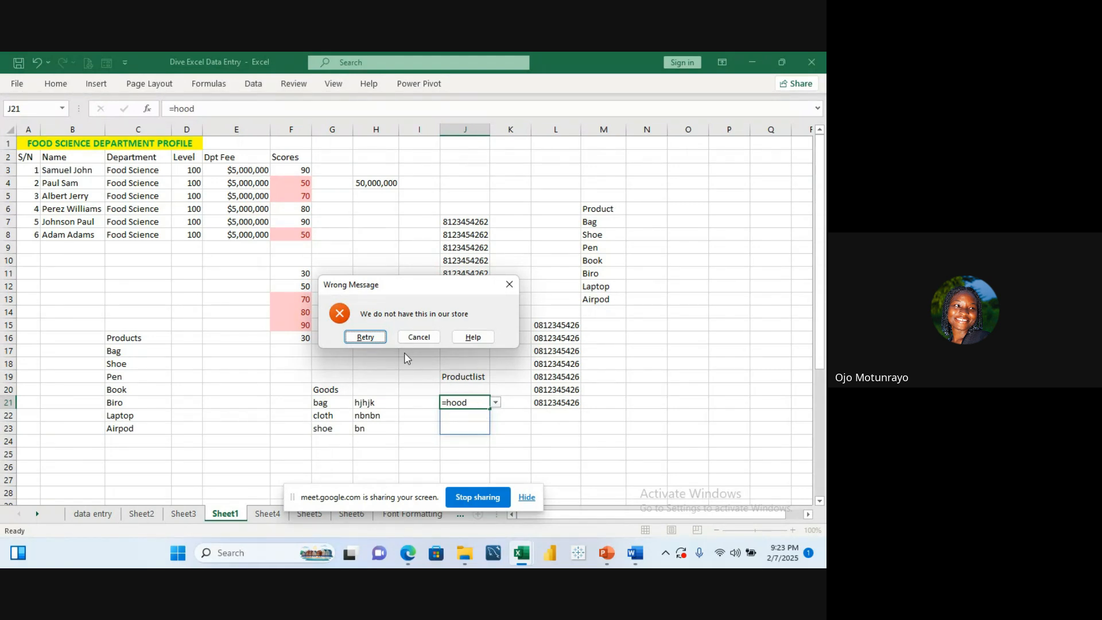
{"action": "left_click", "coordinate": [509, 285]}
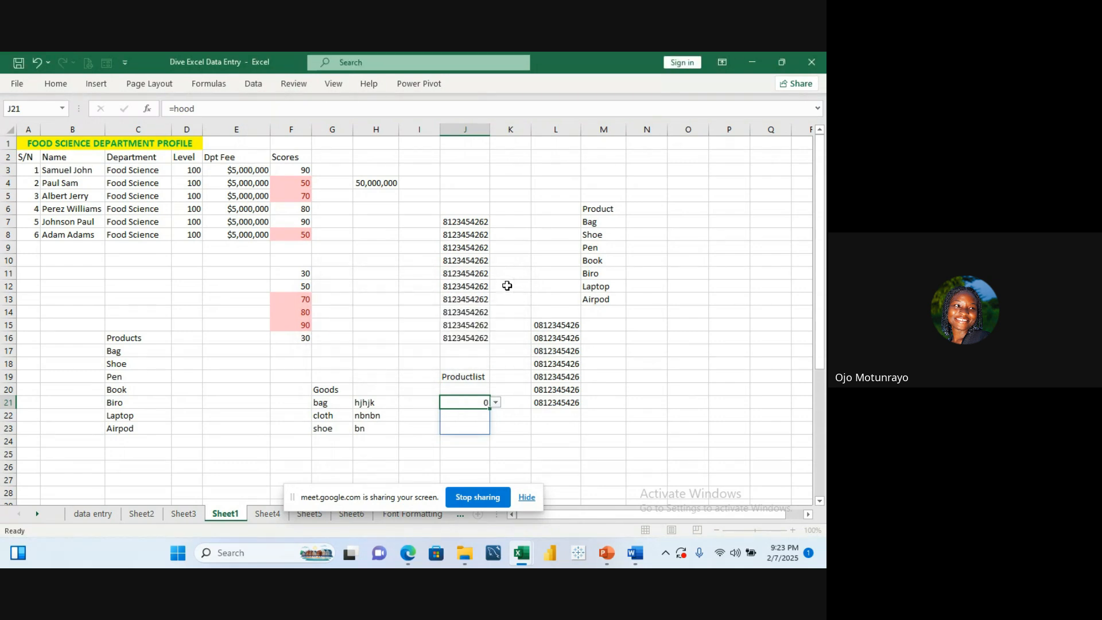
Step: Switch to Sheet4 and enter jhjhj, hjhj and jhjhj in cells A1 to A3
{"action": "left_click", "coordinate": [406, 551]}
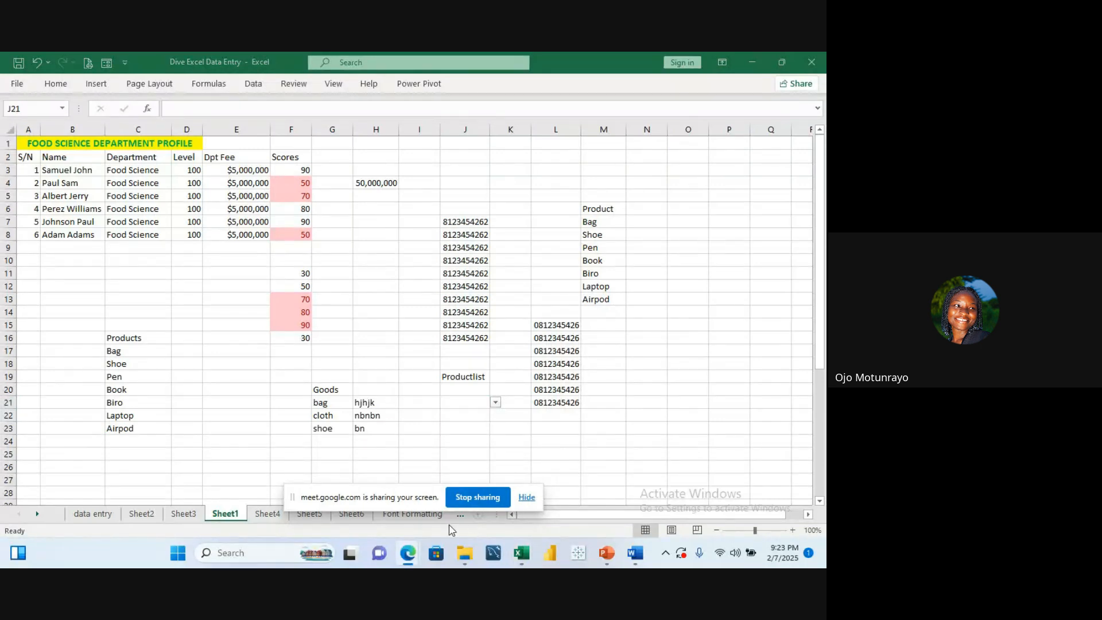
{"action": "left_click_drag", "start_coordinate": [413, 488], "coordinate": [445, 316]}
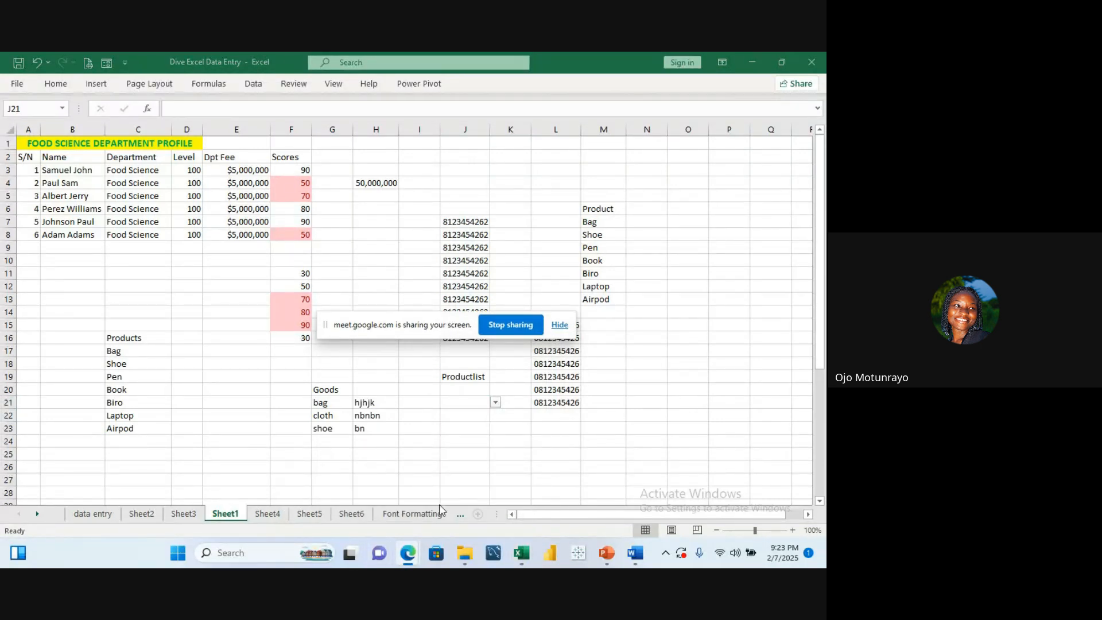
{"action": "left_click", "coordinate": [270, 515]}
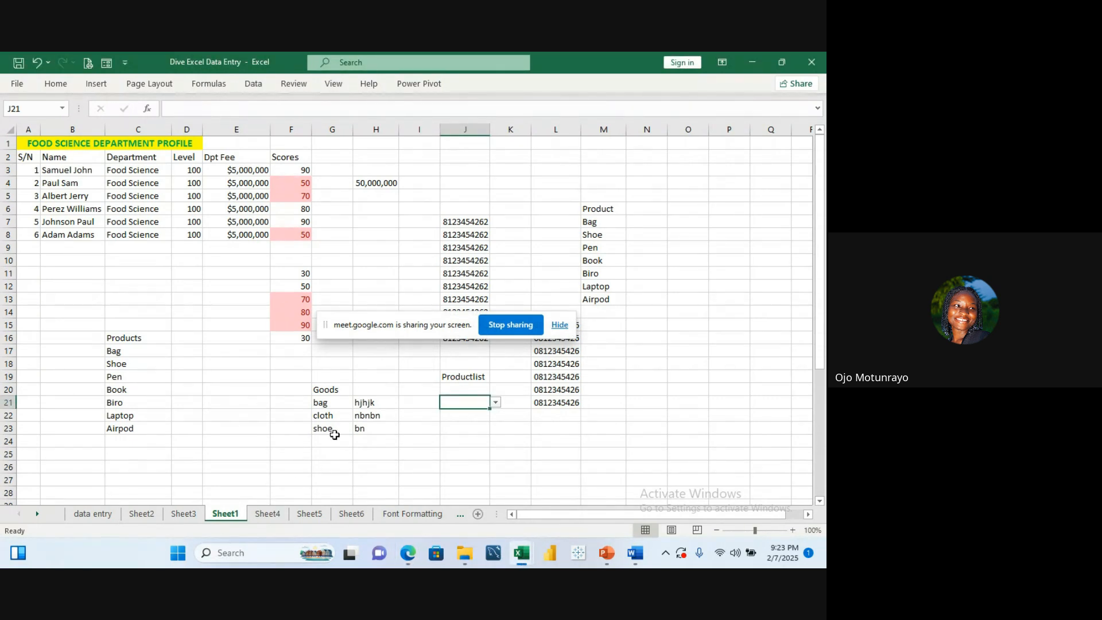
{"action": "left_click", "coordinate": [277, 519]}
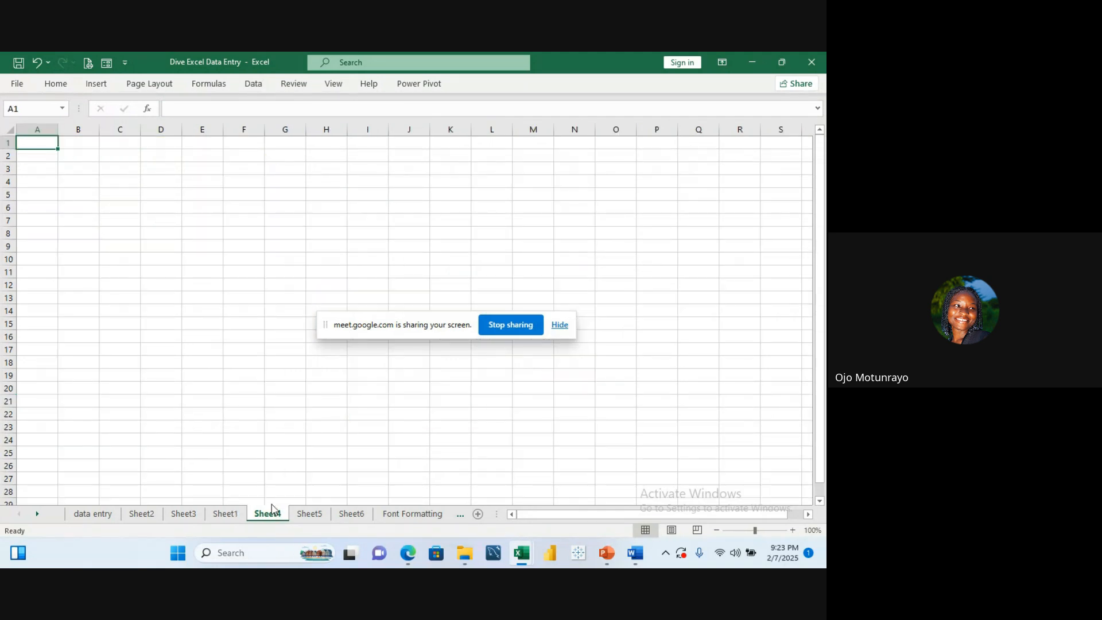
{"action": "type", "text": "jhjhj"}
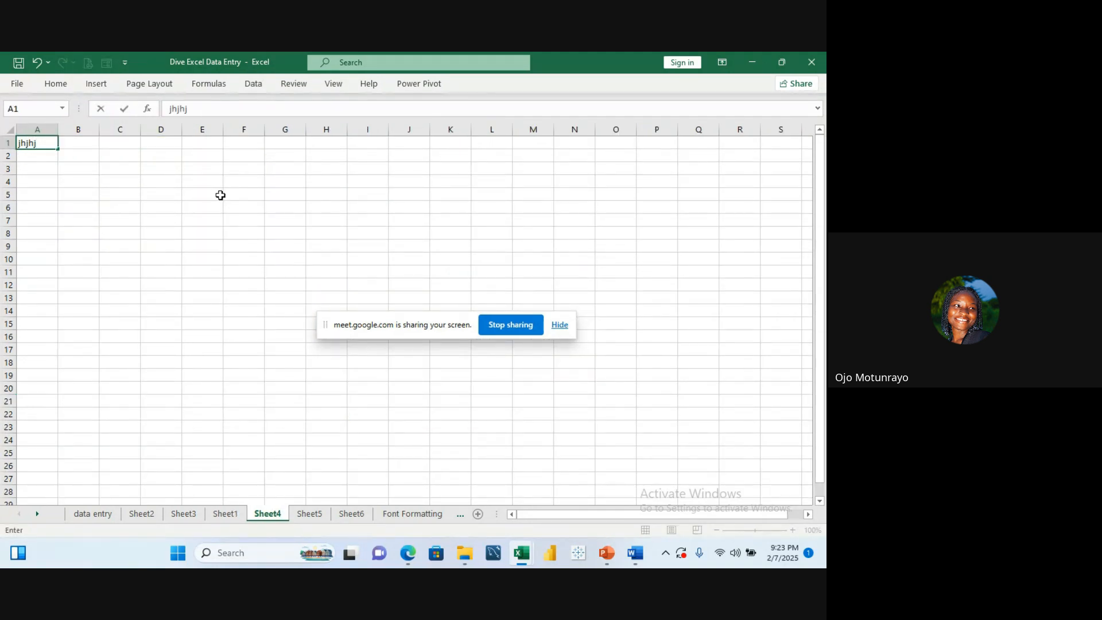
{"action": "key", "text": "Return"}
{"action": "type", "text": "hjhj"}
{"action": "key", "text": "Return"}
{"action": "type", "text": "jhjhj"}
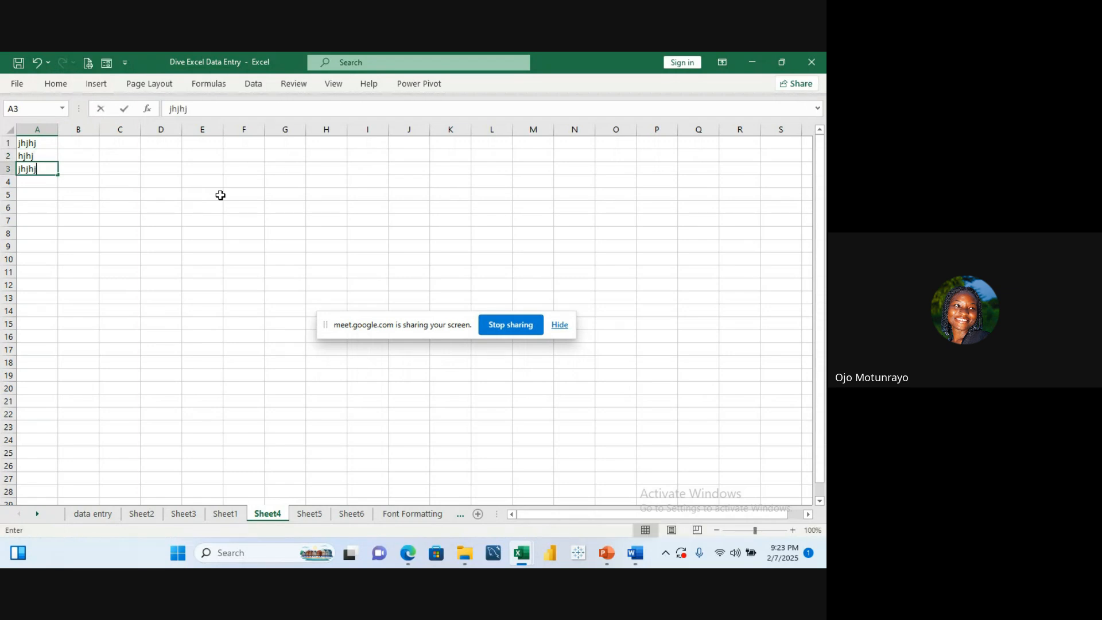
Step: Select A1:A3 and try to define the name hood for it with Define Name, then dismiss the warning
{"action": "left_click_drag", "start_coordinate": [39, 143], "coordinate": [39, 170]}
{"action": "left_click", "coordinate": [209, 83]}
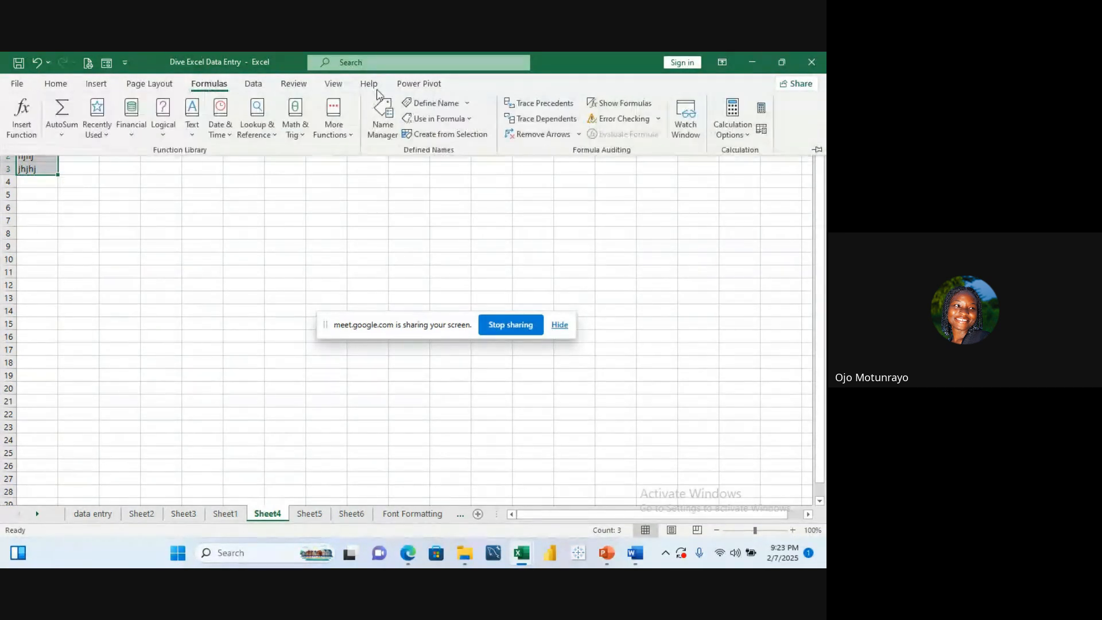
{"action": "left_click", "coordinate": [468, 104]}
{"action": "left_click", "coordinate": [468, 118]}
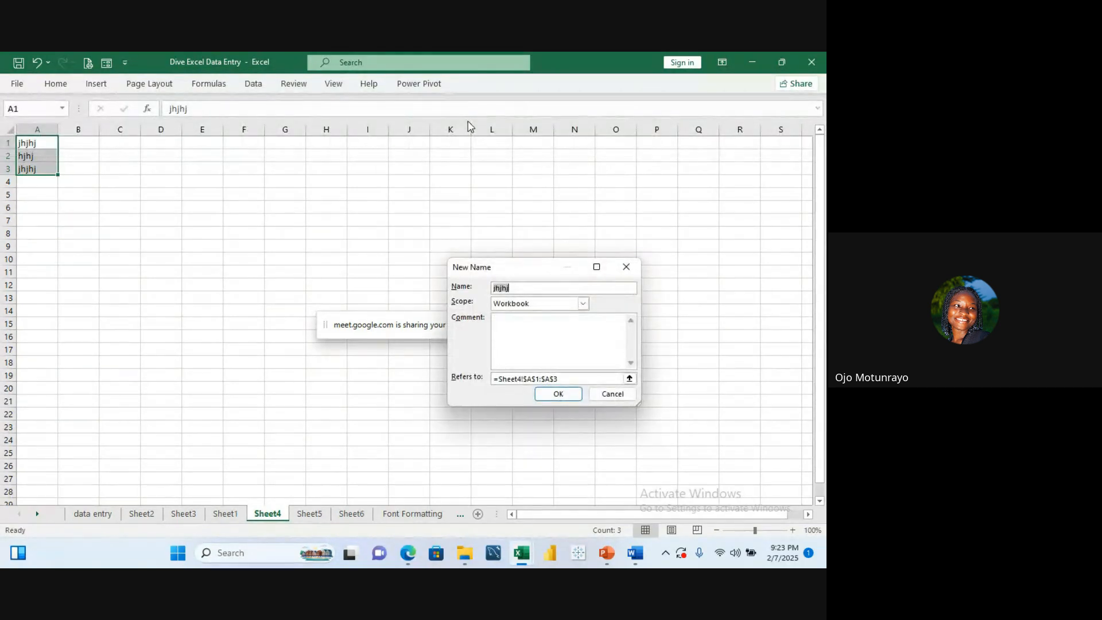
{"action": "type", "text": "hi"}
{"action": "key", "text": "BackSpace"}
{"action": "type", "text": "ood"}
{"action": "left_click", "coordinate": [555, 395]}
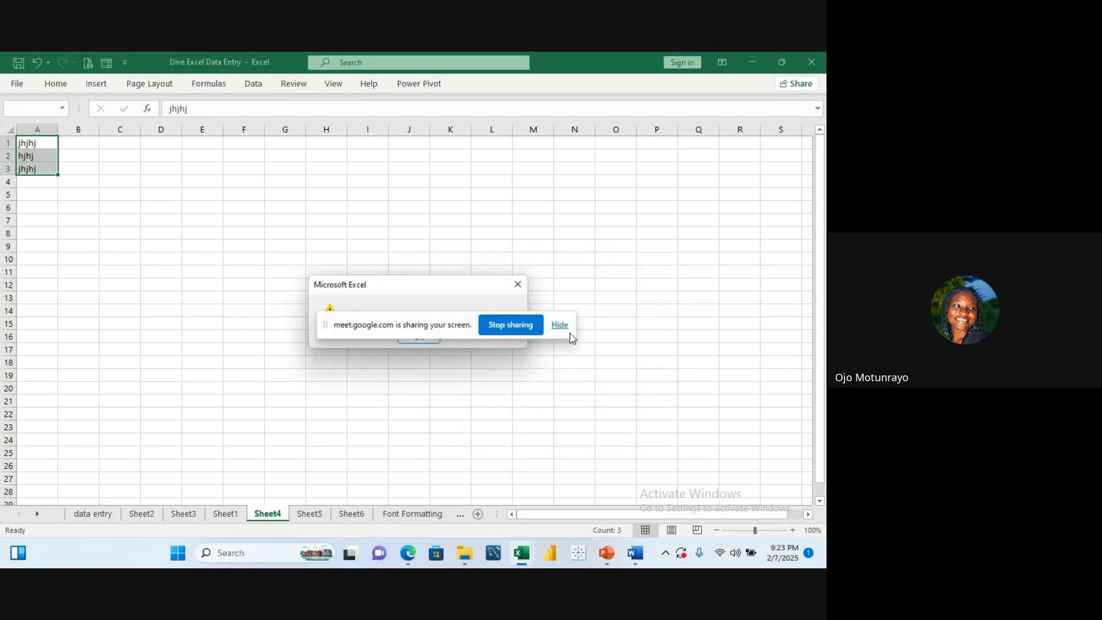
{"action": "left_click_drag", "start_coordinate": [448, 347], "coordinate": [457, 393]}
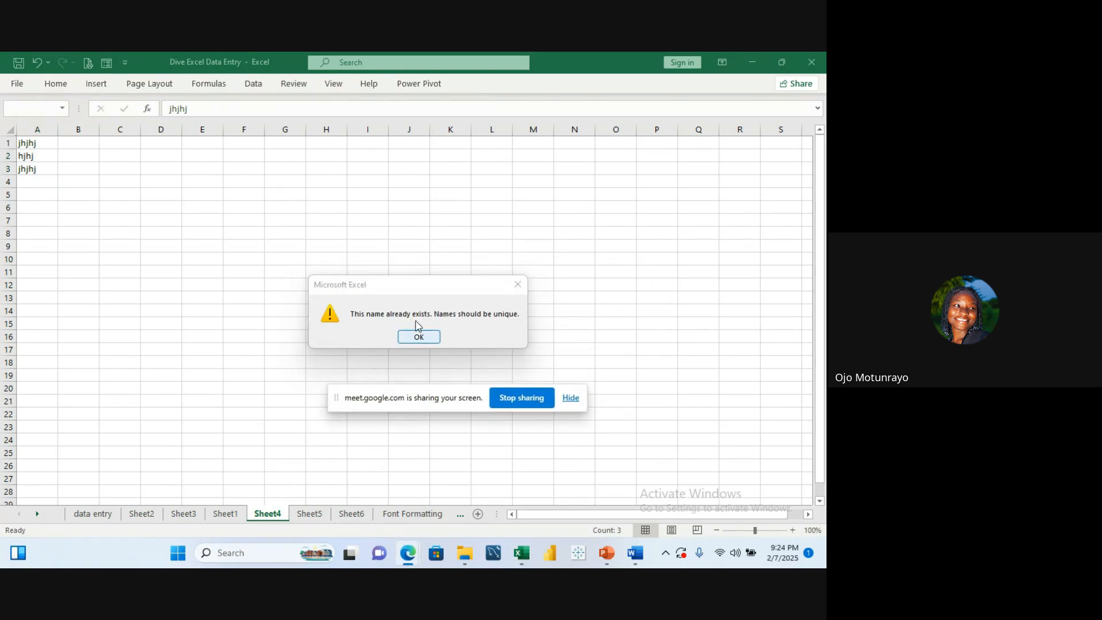
{"action": "left_click", "coordinate": [419, 337]}
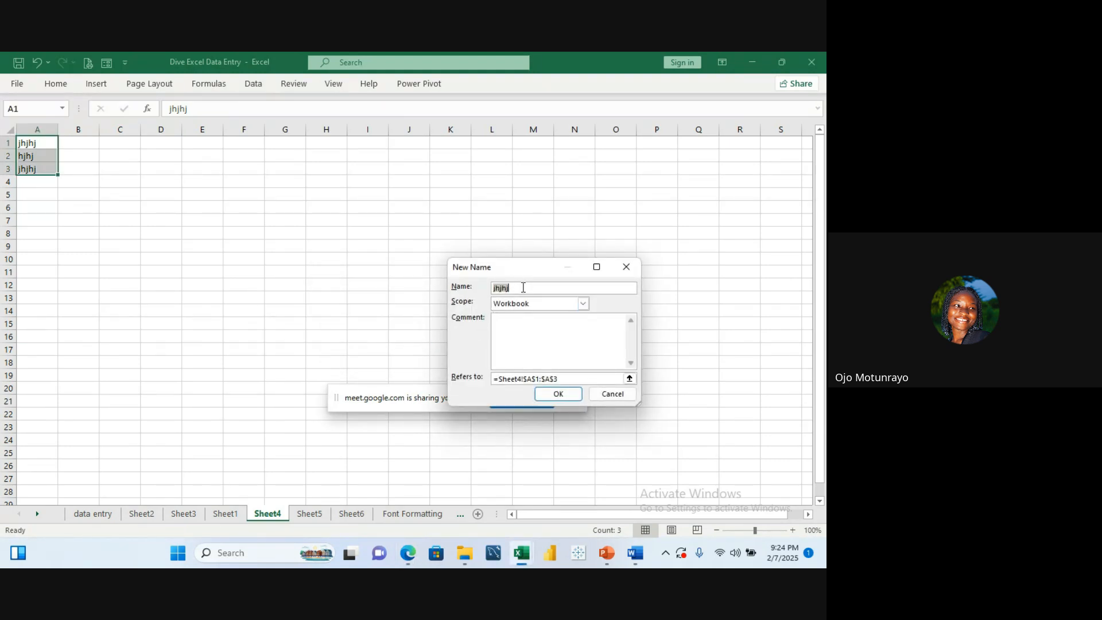
Step: Change the new range name to mood and confirm the definition
{"action": "key", "text": "BackSpace"}
{"action": "type", "text": "mood"}
{"action": "left_click", "coordinate": [550, 395]}
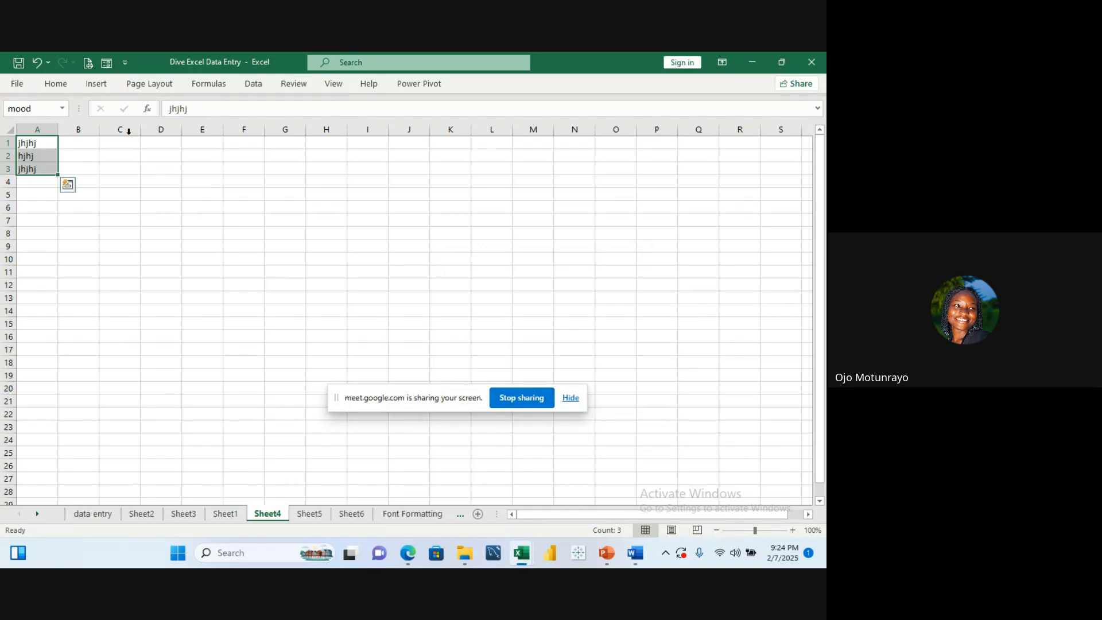
Step: Enter the formula =mood in cell C2 to spill the named range
{"action": "left_click", "coordinate": [129, 158]}
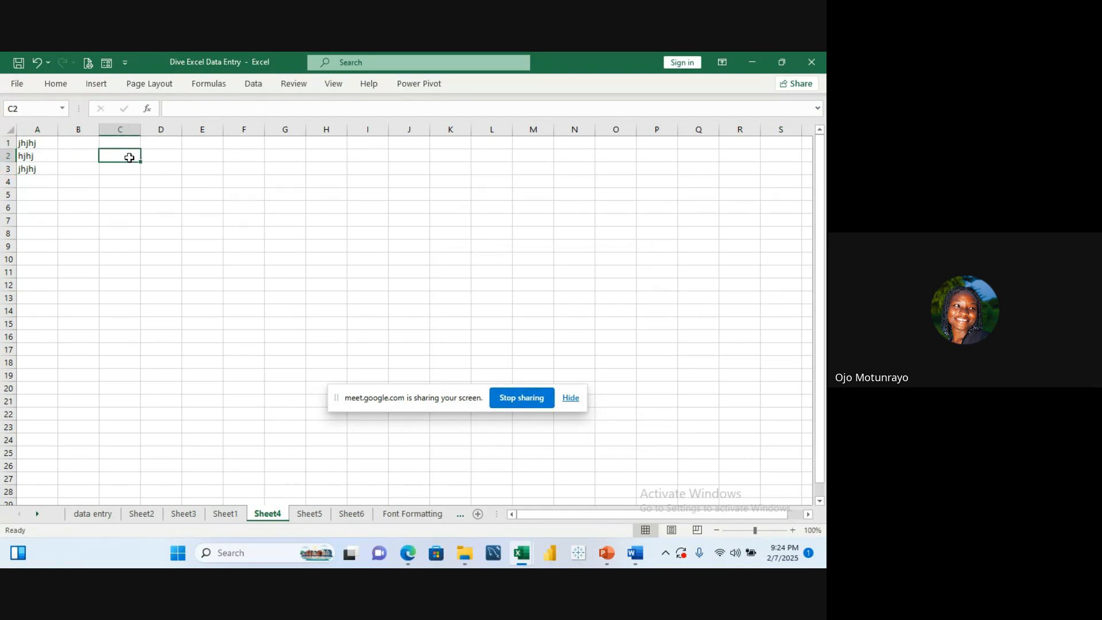
{"action": "type", "text": "=mood"}
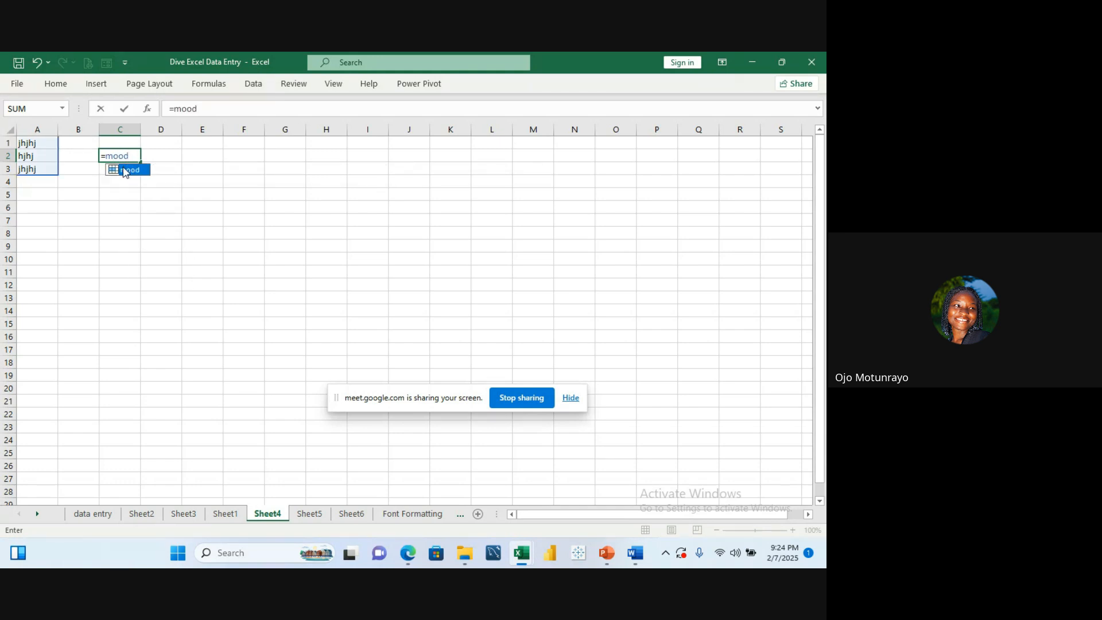
{"action": "key", "text": "Return"}
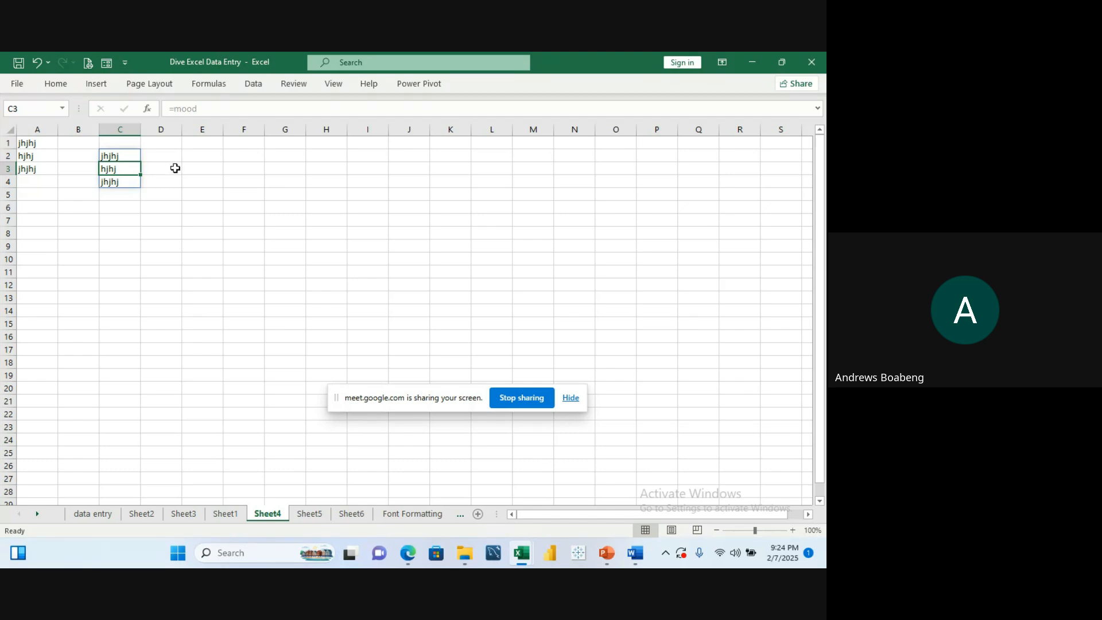
{"action": "left_click", "coordinate": [174, 168]}
{"action": "left_click", "coordinate": [206, 157]}
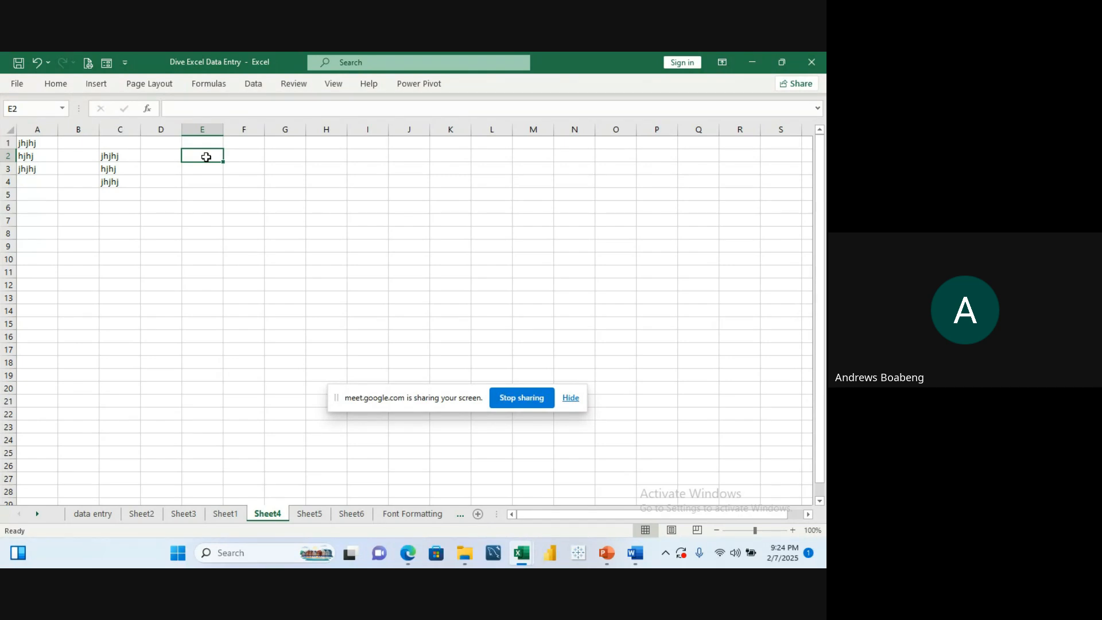
{"action": "type", "text": "="}
{"action": "key", "text": "Escape"}
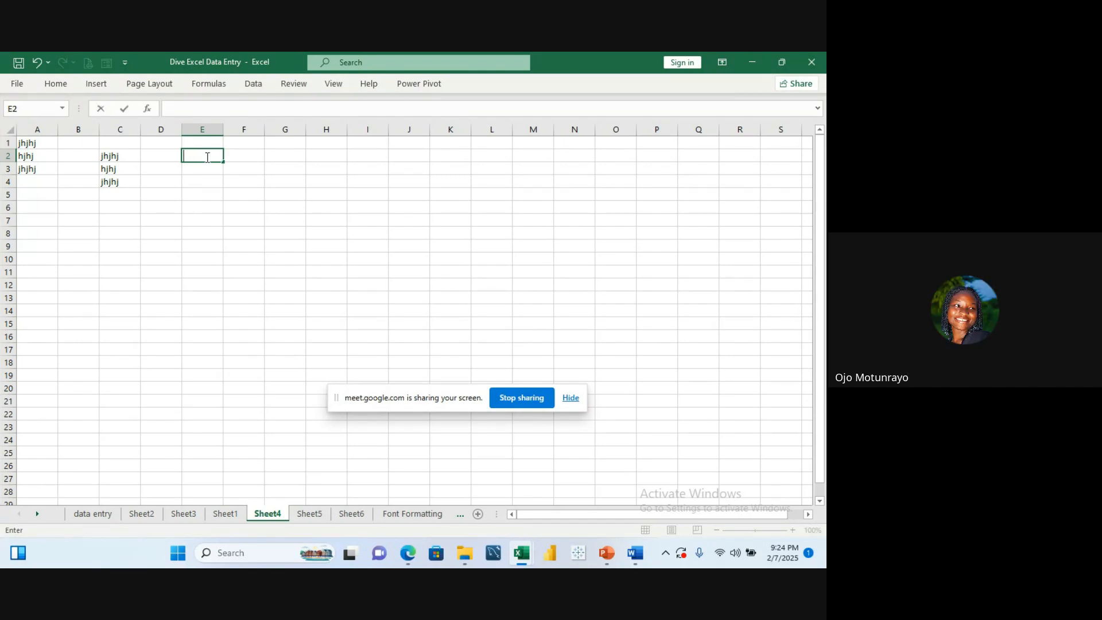
Step: Switch to Sheet1 and select the product list range C17:C23 named Product_list
{"action": "left_click", "coordinate": [225, 515]}
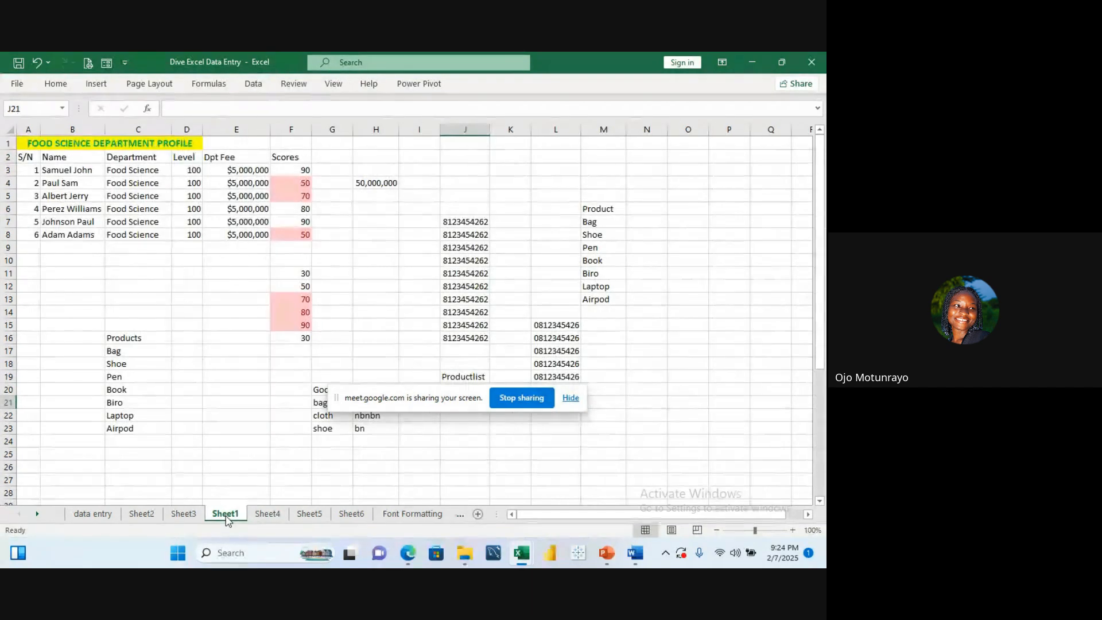
{"action": "left_click", "coordinate": [119, 352]}
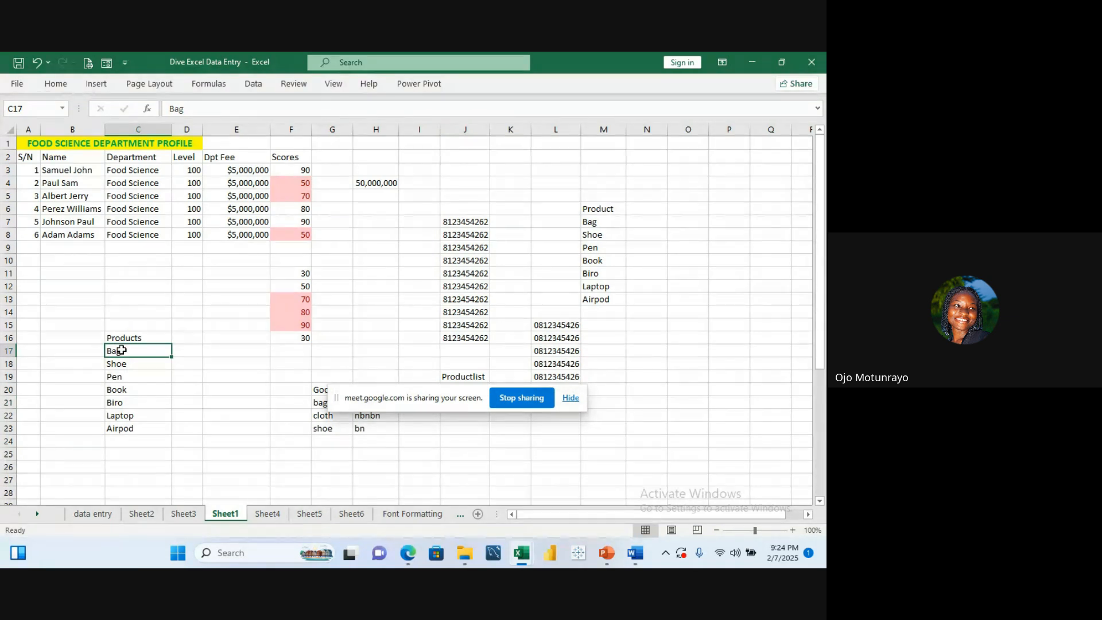
{"action": "left_click_drag", "start_coordinate": [121, 350], "coordinate": [125, 427]}
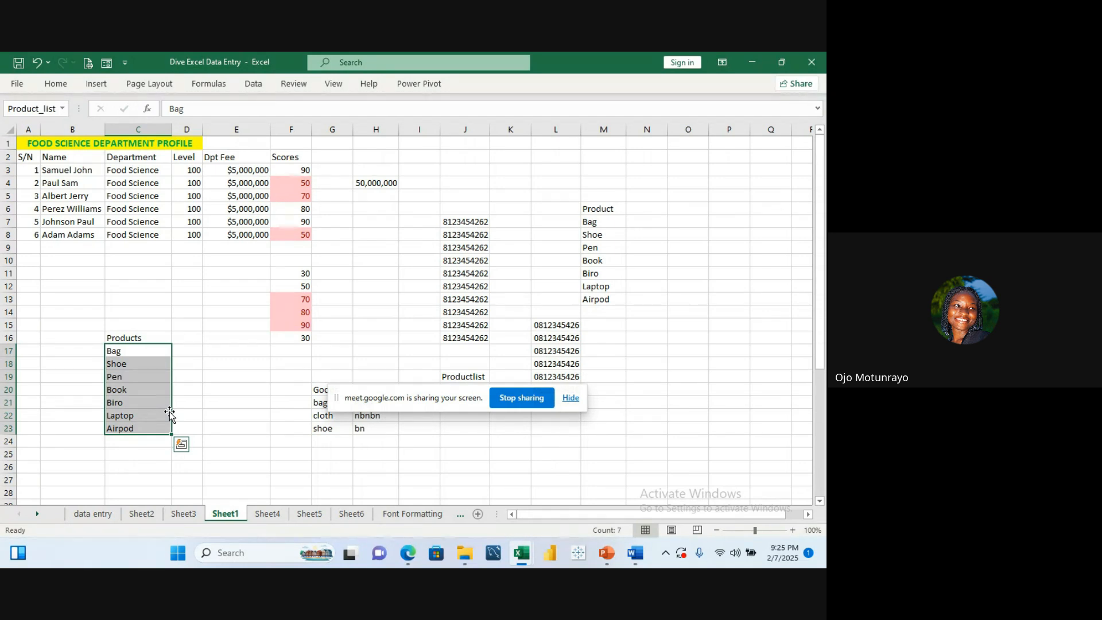
{"action": "left_click", "coordinate": [179, 338]}
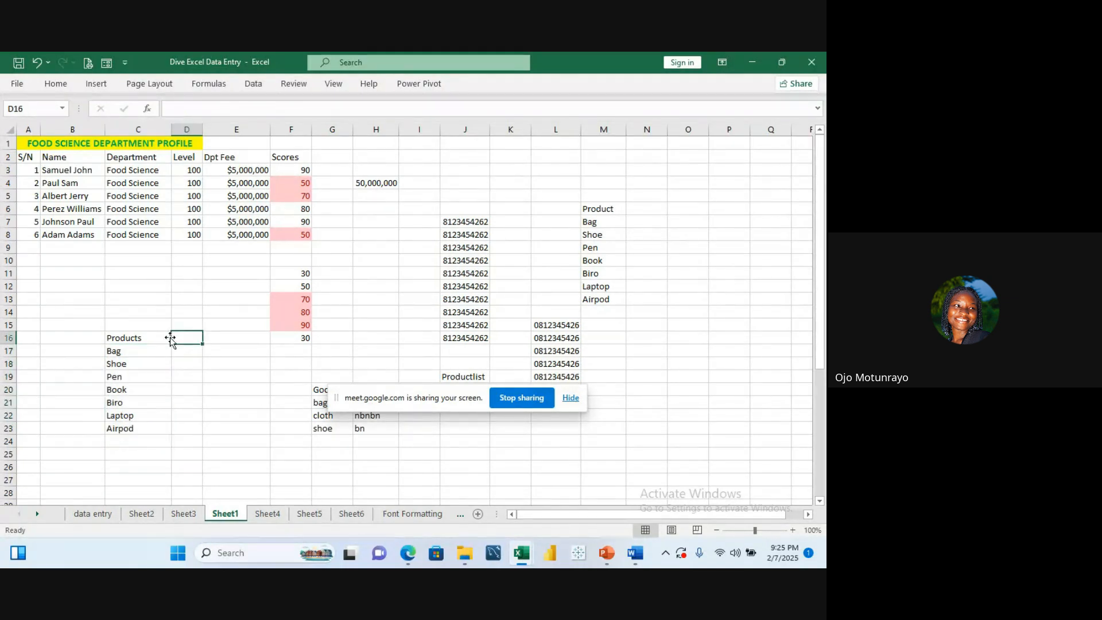
{"action": "left_click", "coordinate": [149, 352]}
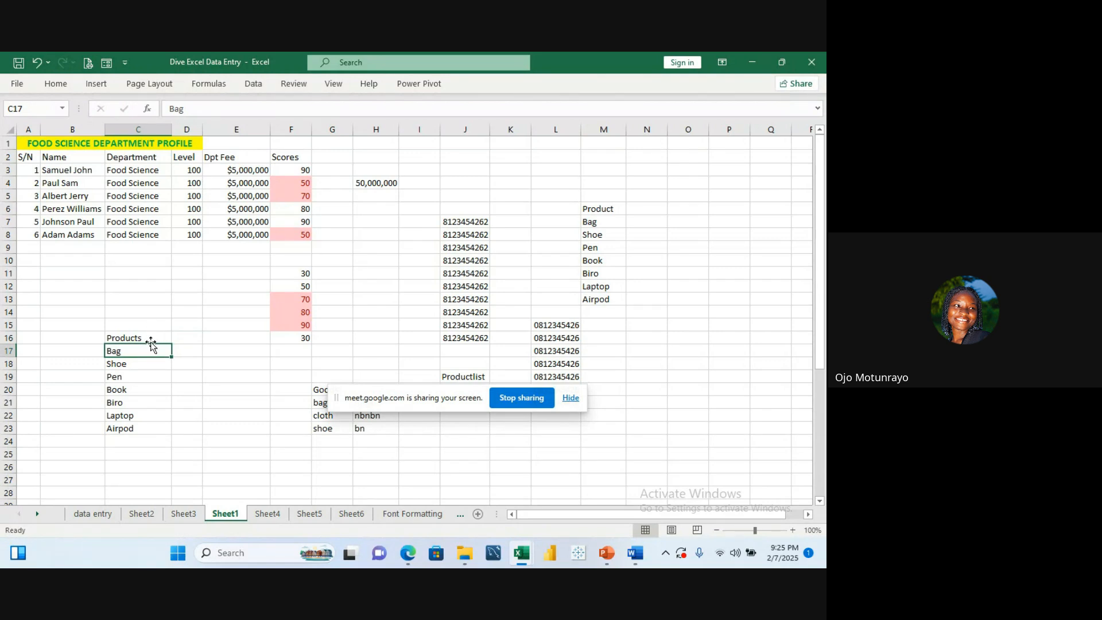
{"action": "left_click_drag", "start_coordinate": [149, 350], "coordinate": [145, 422]}
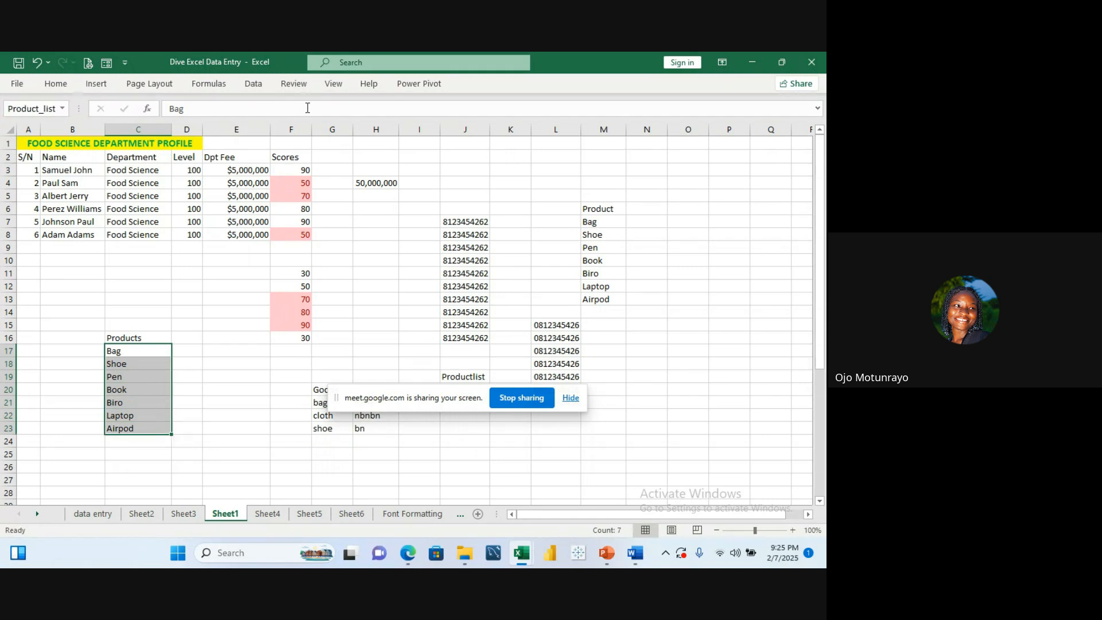
Step: Apply List data validation to C17:C23 with the source =Product_list
{"action": "left_click", "coordinate": [259, 87]}
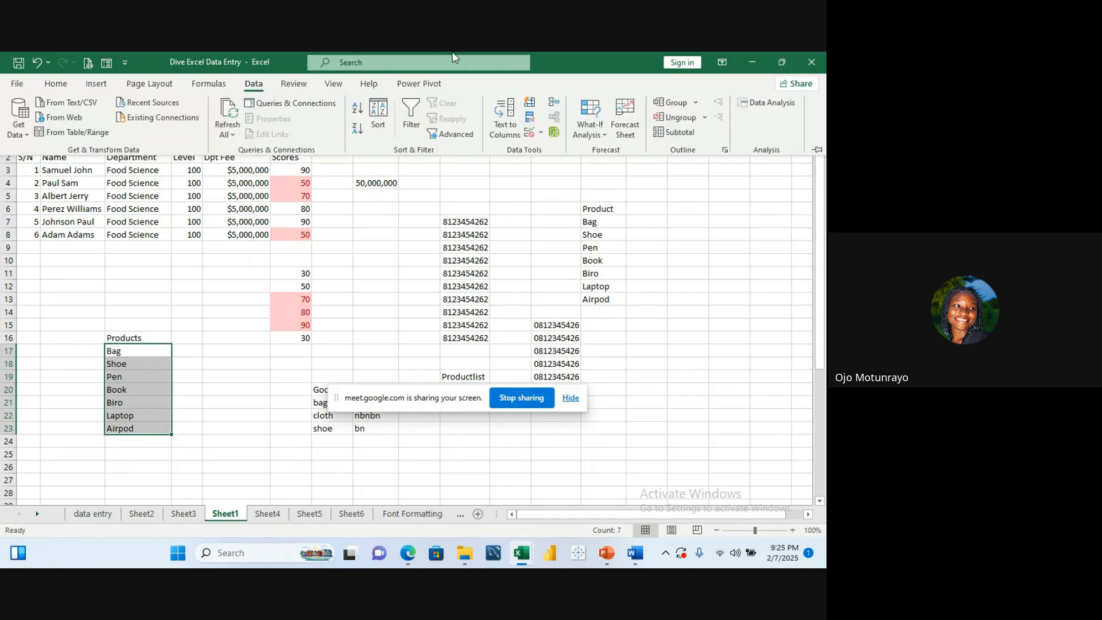
{"action": "left_click", "coordinate": [540, 135]}
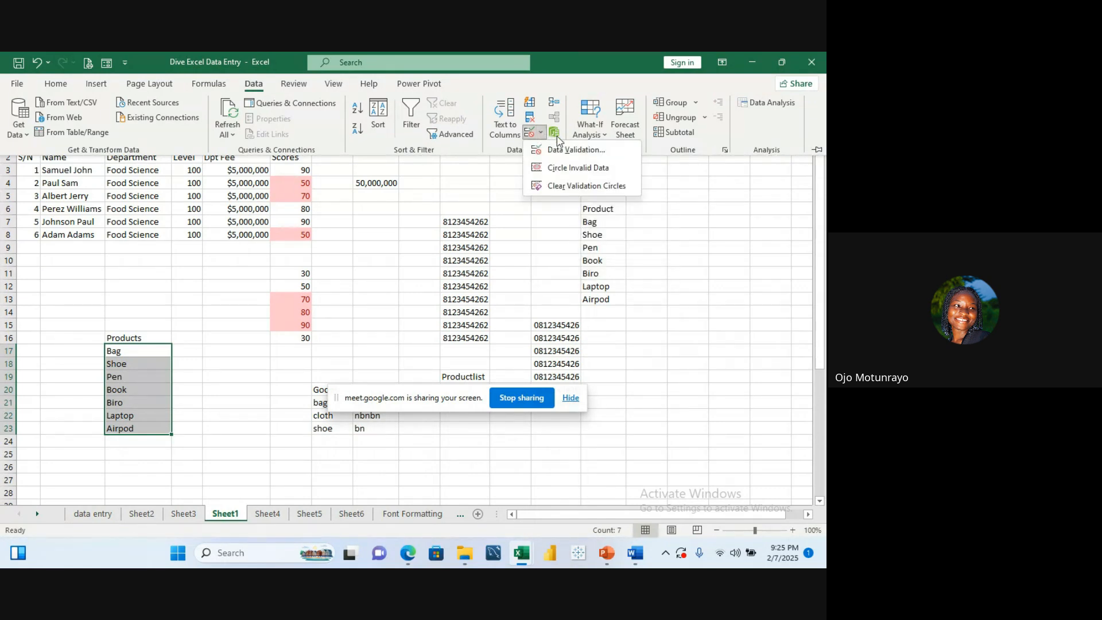
{"action": "left_click", "coordinate": [562, 151]}
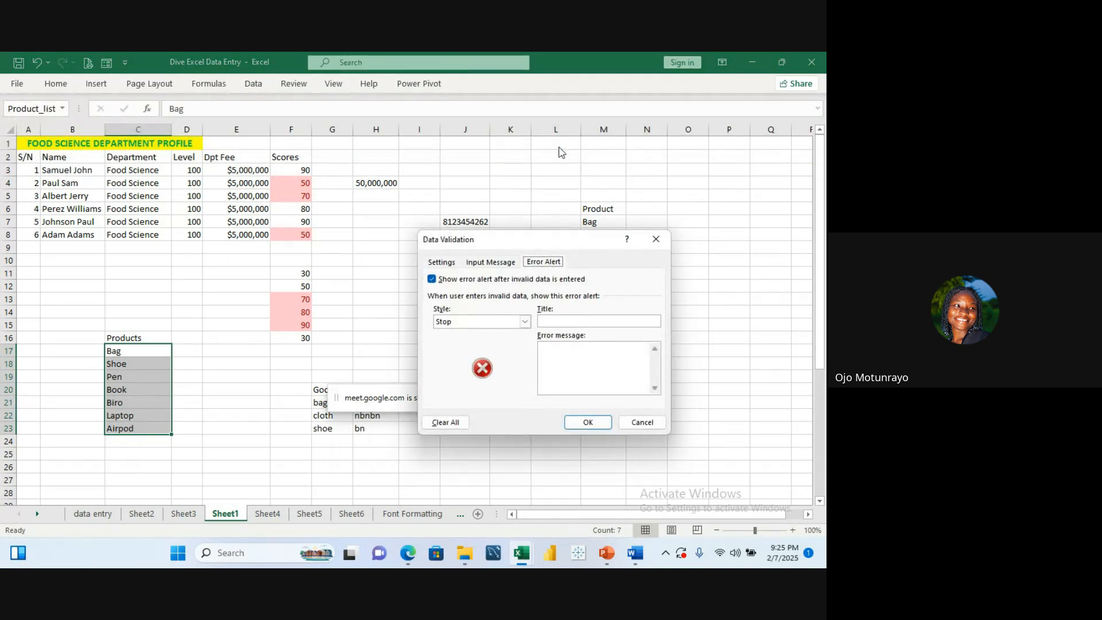
{"action": "left_click", "coordinate": [445, 263]}
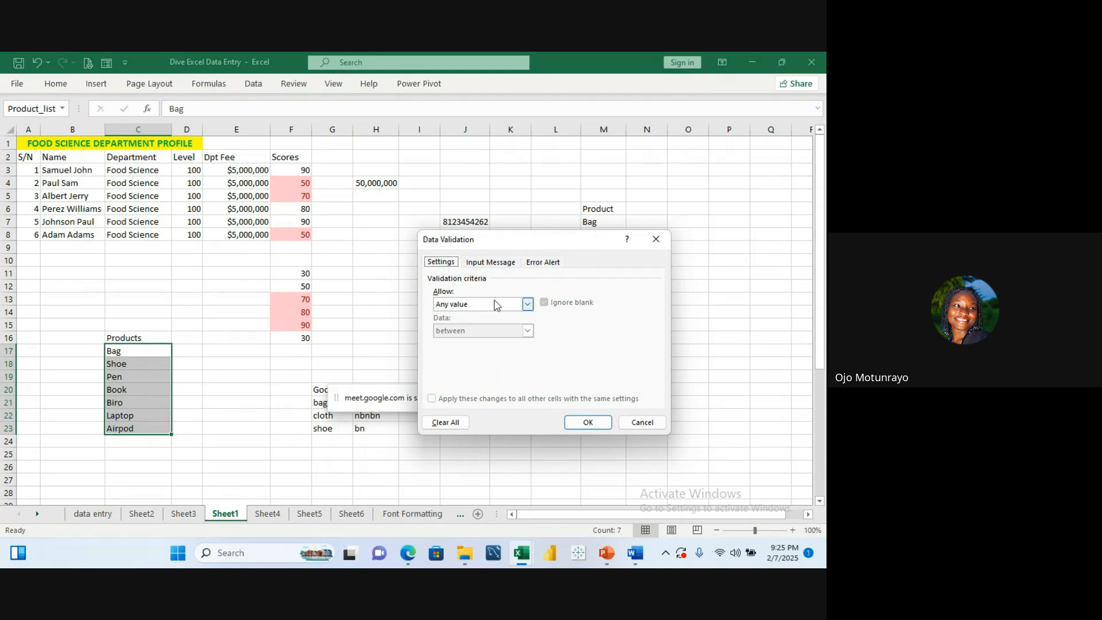
{"action": "left_click", "coordinate": [528, 304]}
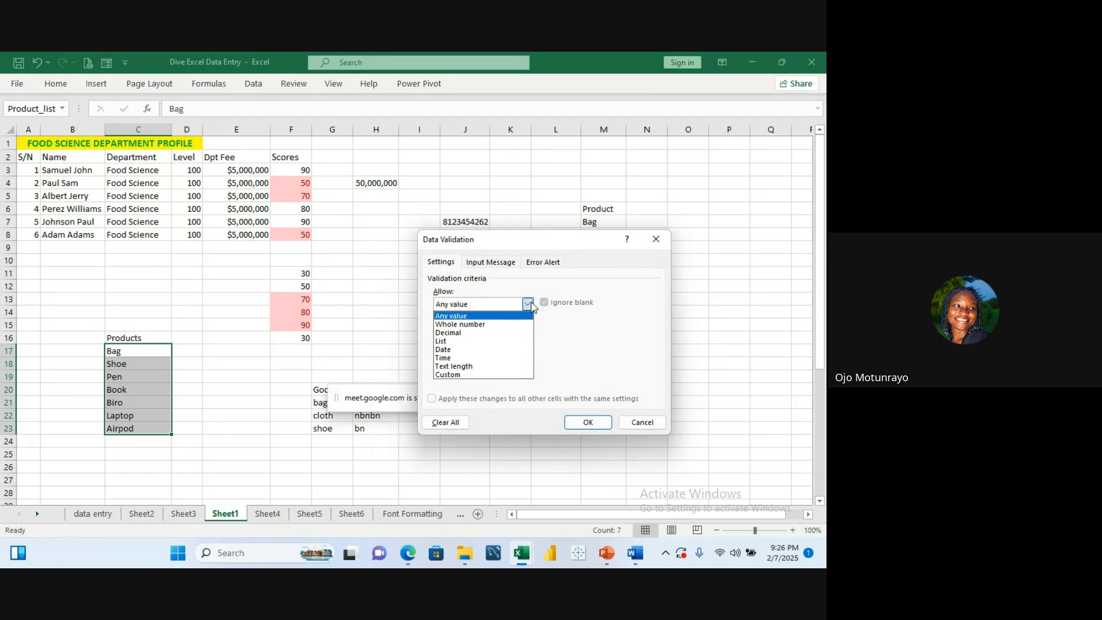
{"action": "left_click", "coordinate": [472, 343]}
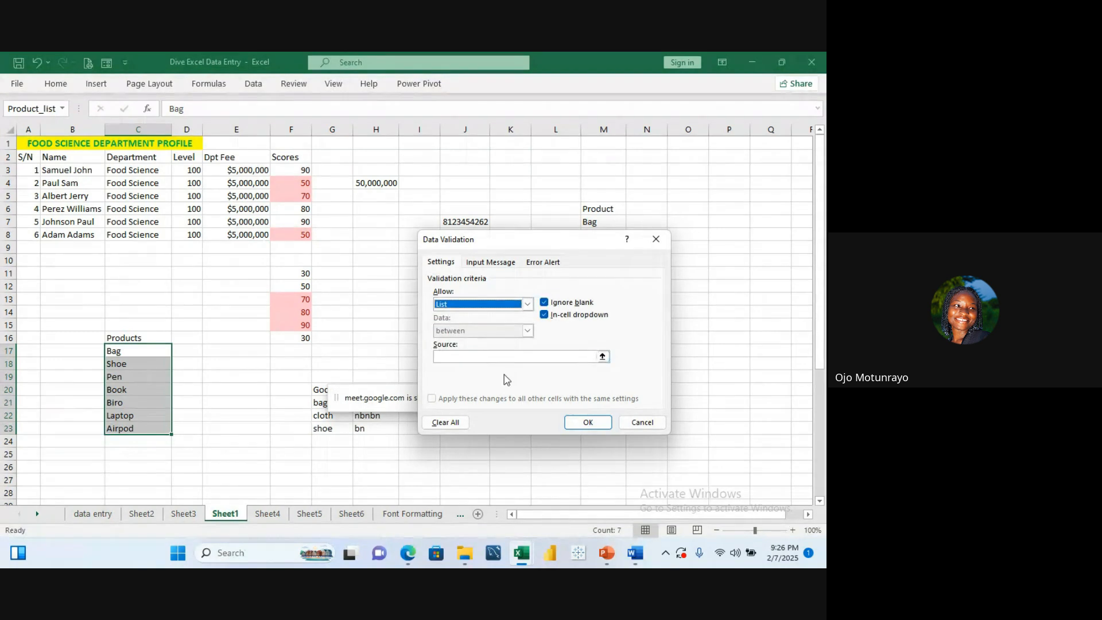
{"action": "left_click", "coordinate": [538, 357]}
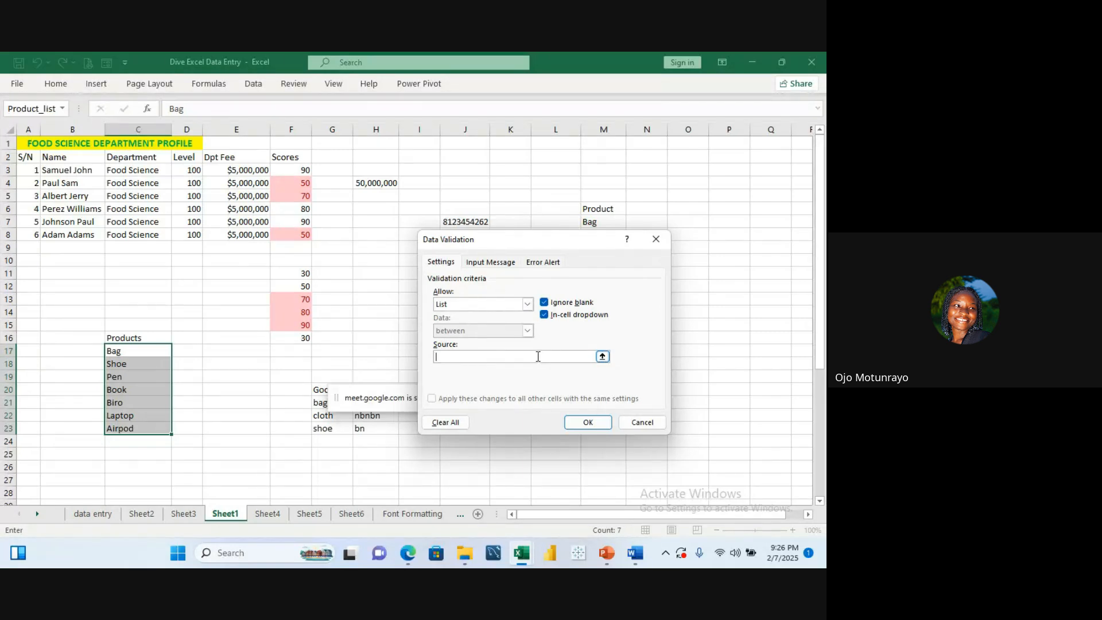
{"action": "type", "text": "=Product_list"}
{"action": "left_click", "coordinate": [588, 422]}
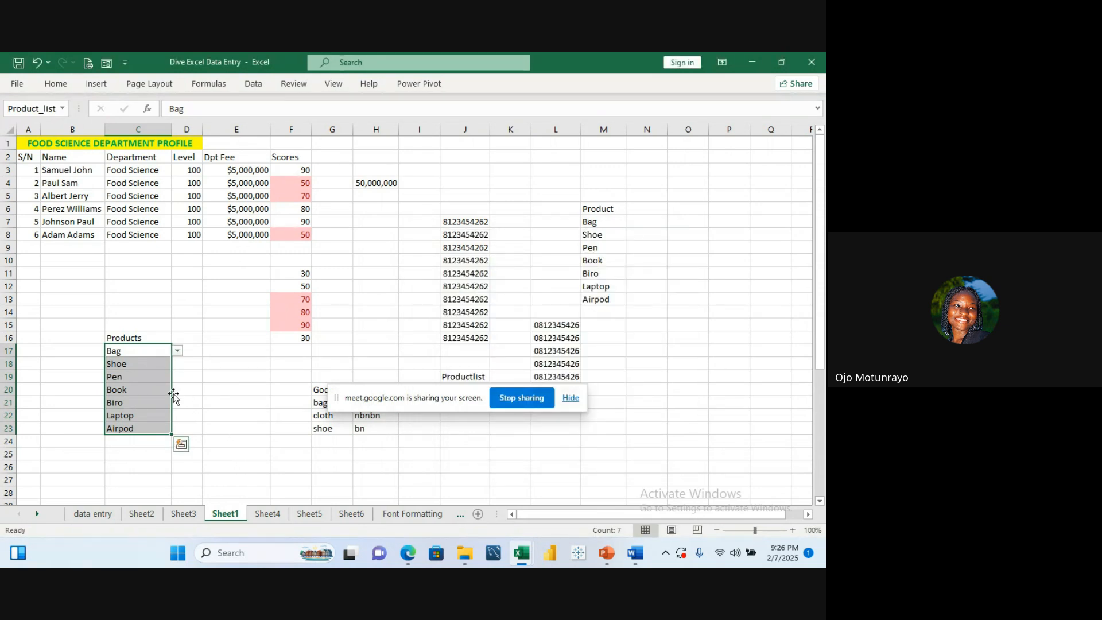
Step: Open the in-cell dropdown on C17 to view the product options, then close it
{"action": "left_click", "coordinate": [151, 361]}
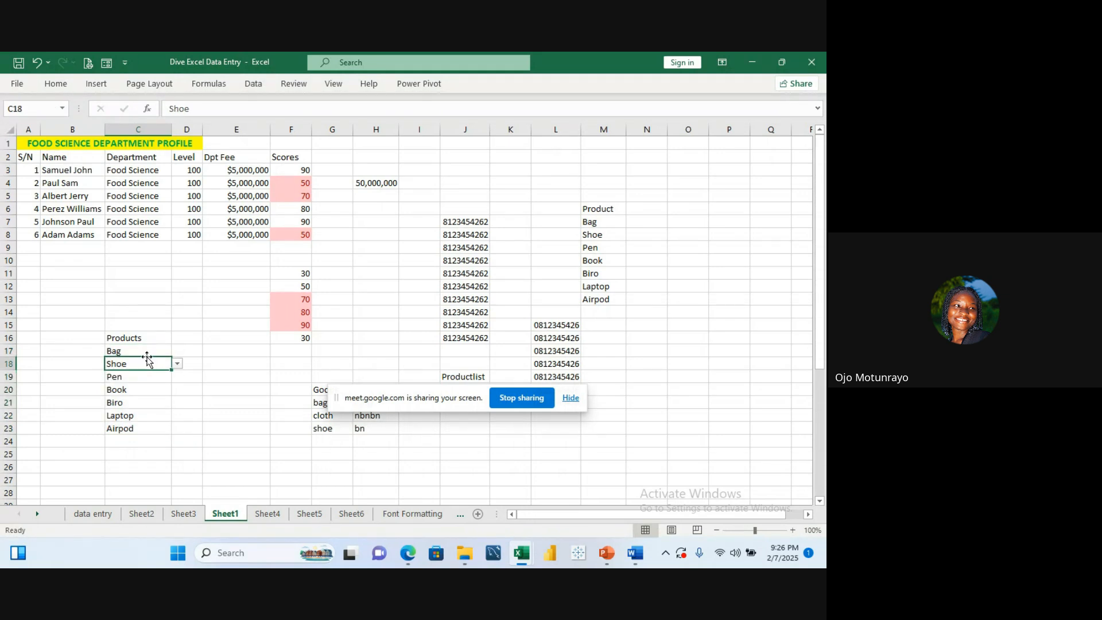
{"action": "left_click", "coordinate": [148, 349]}
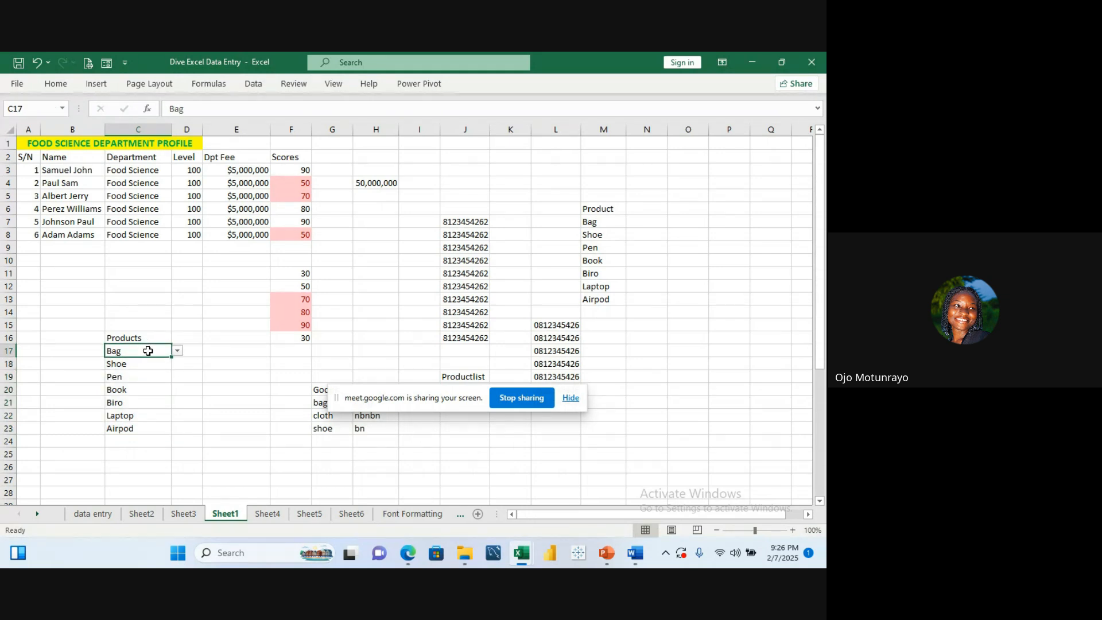
{"action": "left_click", "coordinate": [178, 352]}
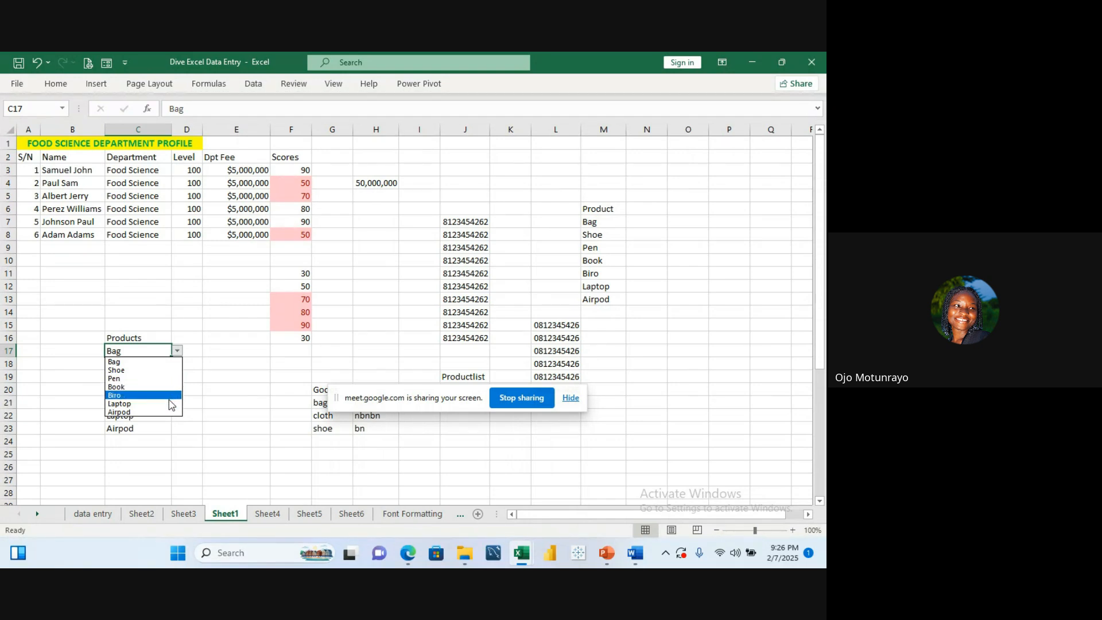
{"action": "left_click", "coordinate": [222, 246]}
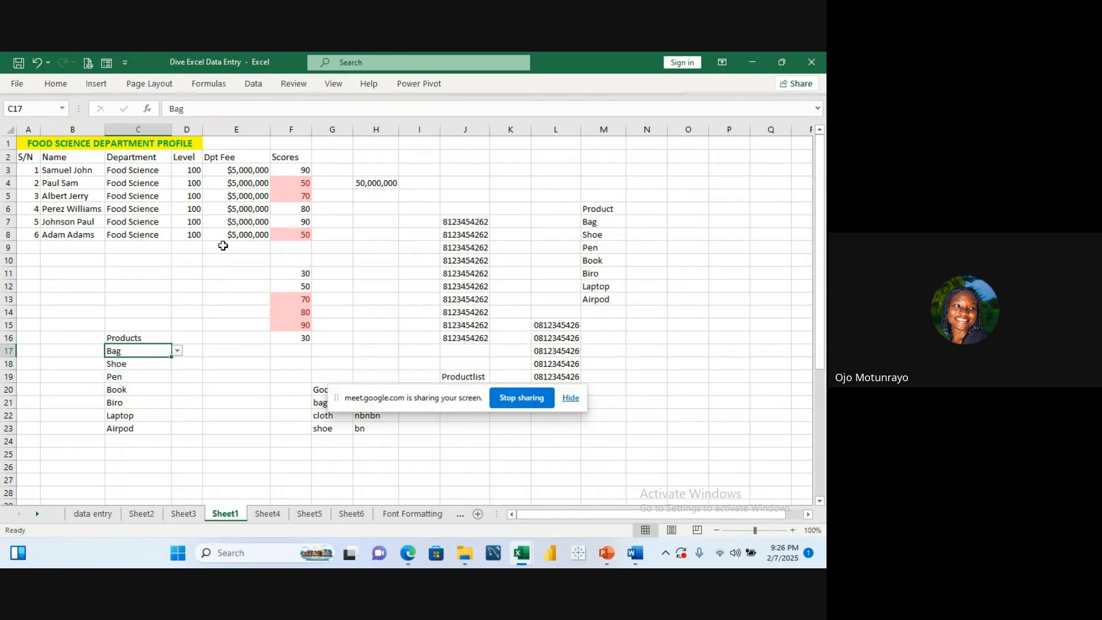
{"action": "left_click", "coordinate": [151, 387]}
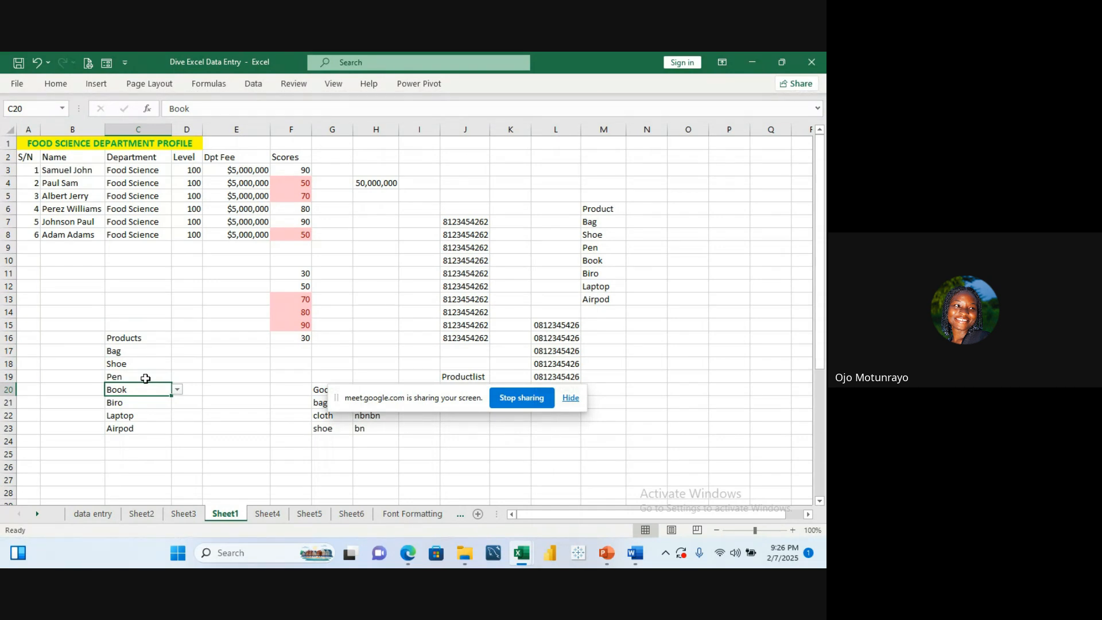
Step: Enter Socks in cell C19, then undo that entry
{"action": "left_click", "coordinate": [146, 378]}
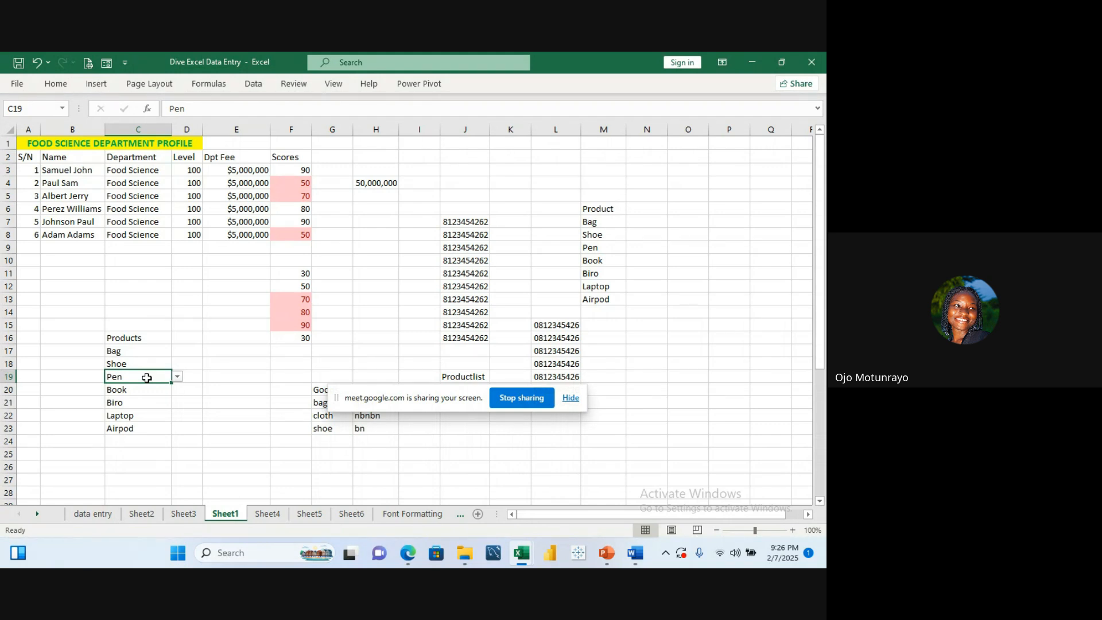
{"action": "type", "text": "Shoeocks"}
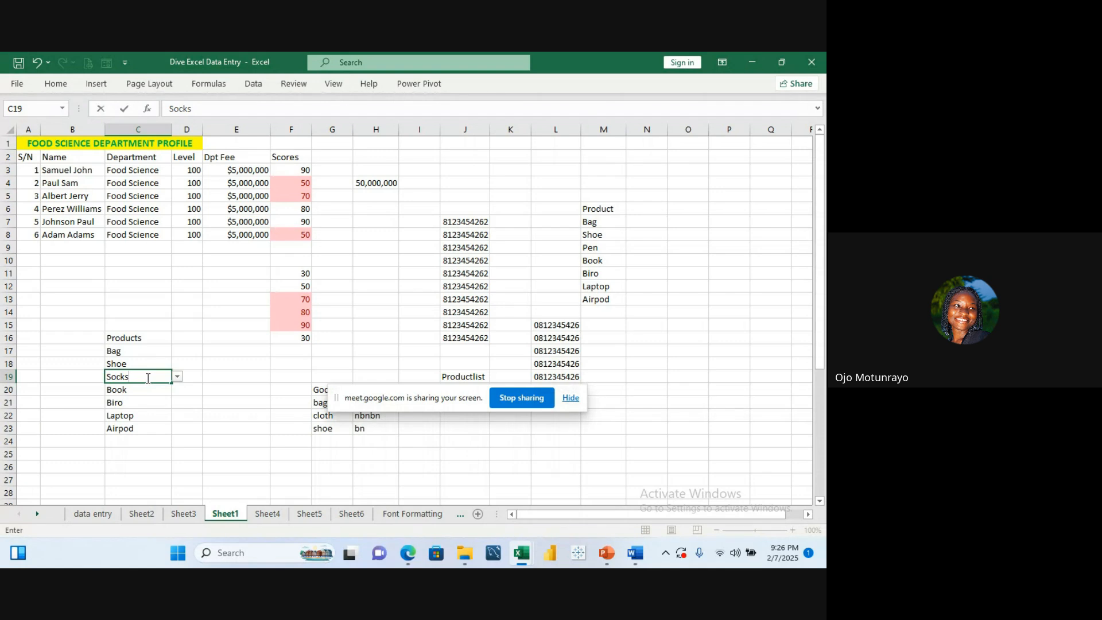
{"action": "key", "text": "Return"}
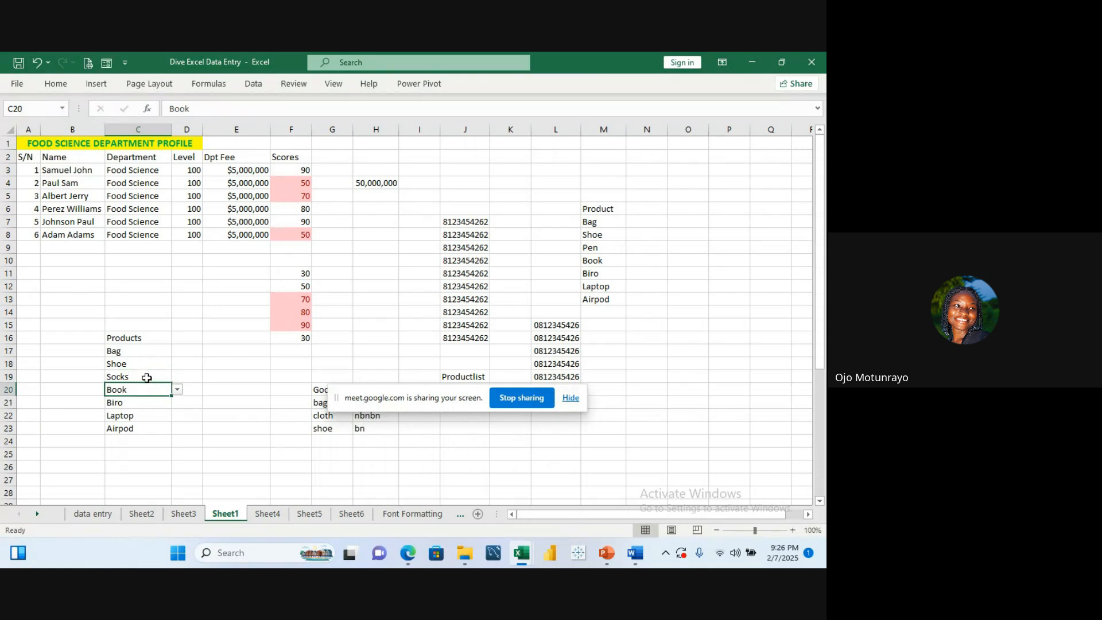
{"action": "key", "text": "ctrl+z"}
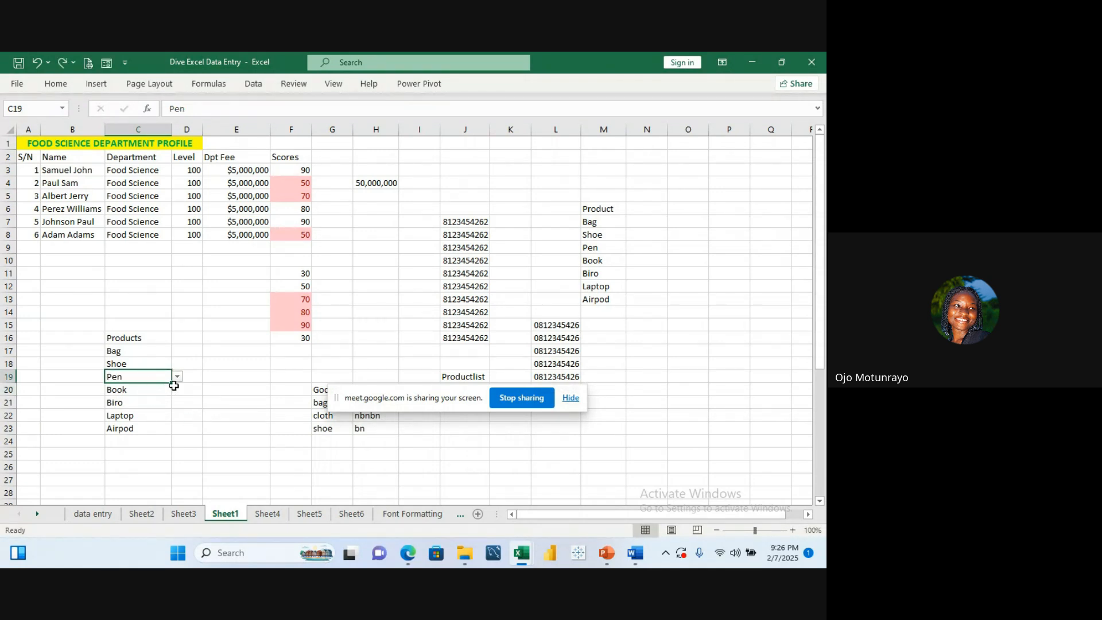
Step: Reopen Data Validation for C17:C23 and review the =Product_list source range
{"action": "left_click_drag", "start_coordinate": [138, 353], "coordinate": [133, 429]}
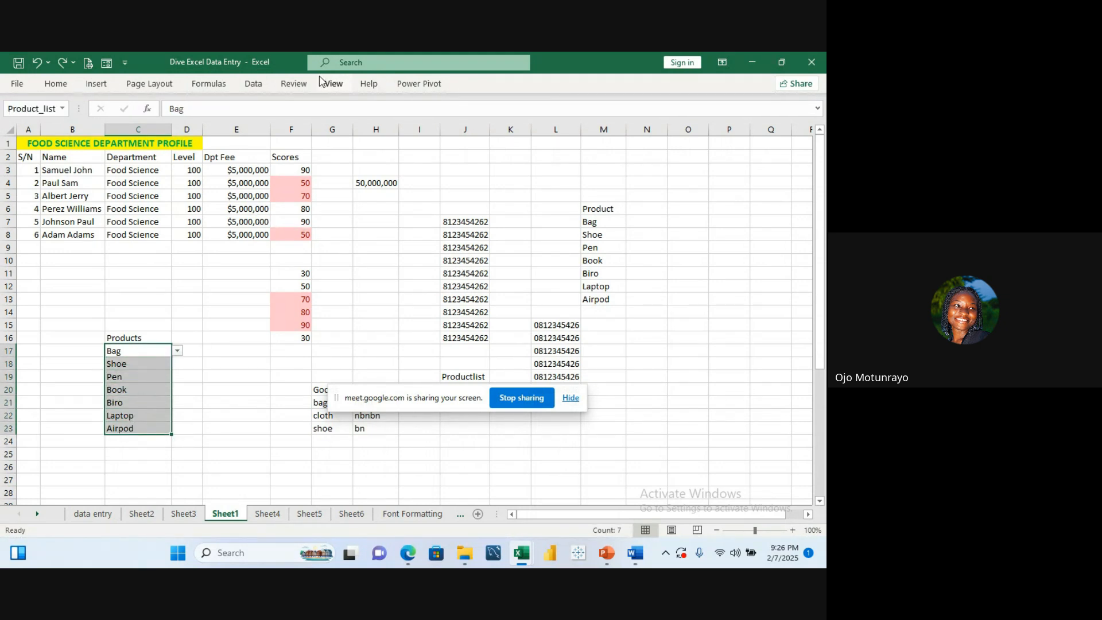
{"action": "left_click", "coordinate": [253, 85]}
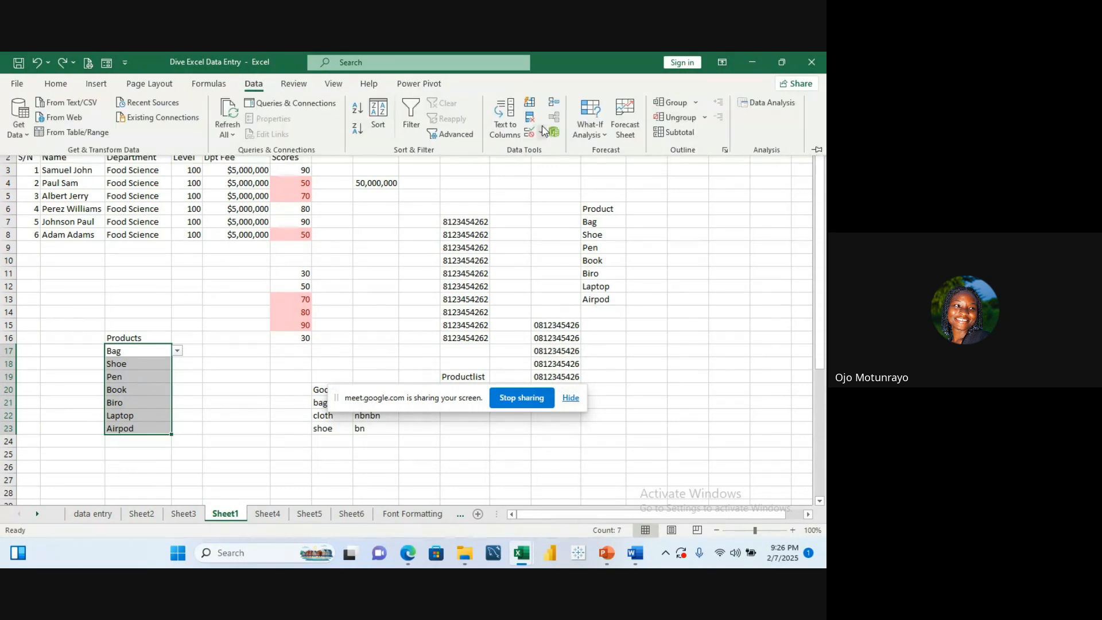
{"action": "left_click", "coordinate": [543, 133]}
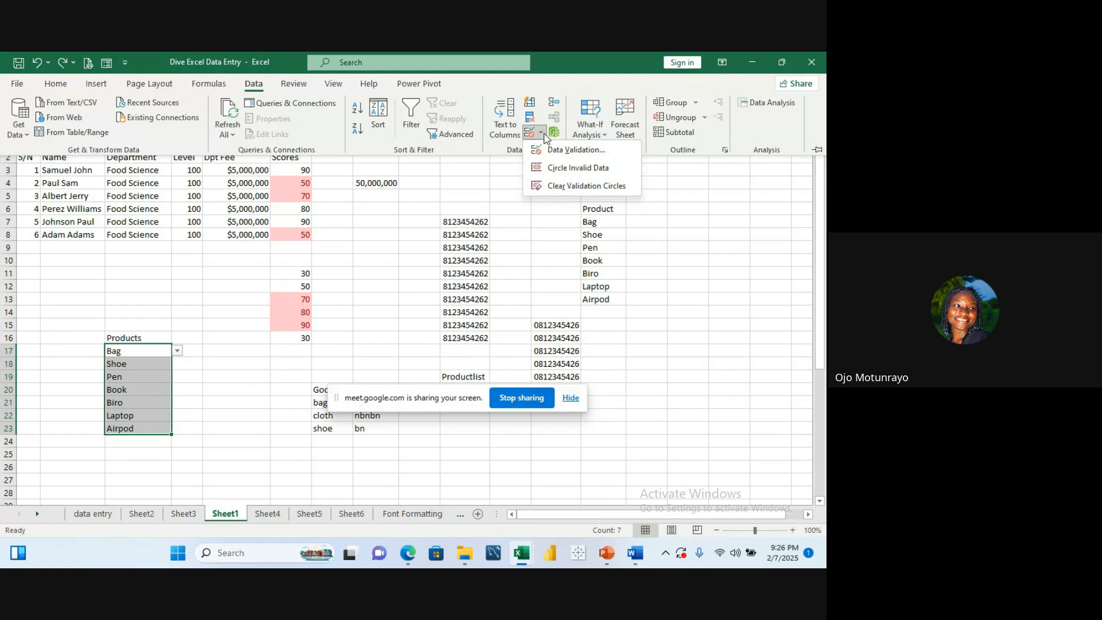
{"action": "left_click", "coordinate": [574, 149]}
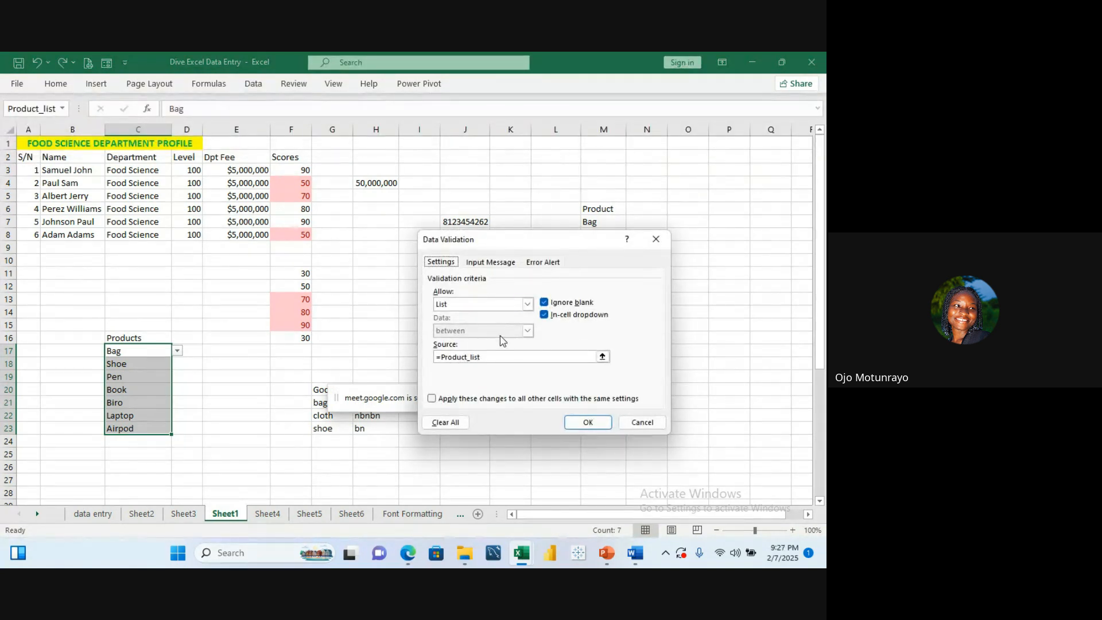
{"action": "left_click", "coordinate": [602, 357]}
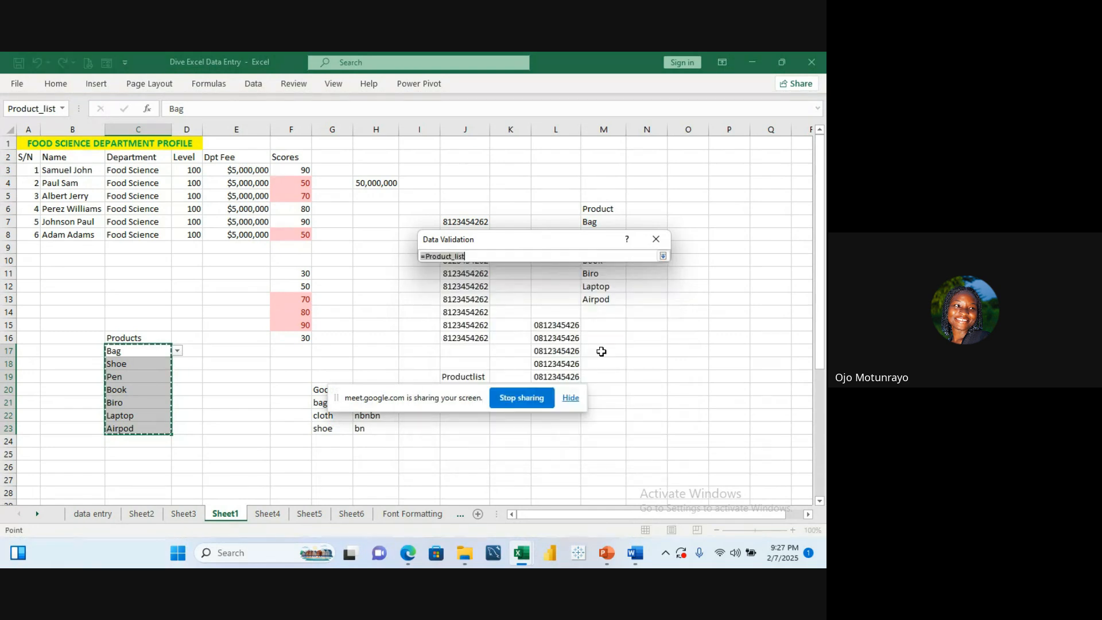
{"action": "left_click", "coordinate": [663, 256]}
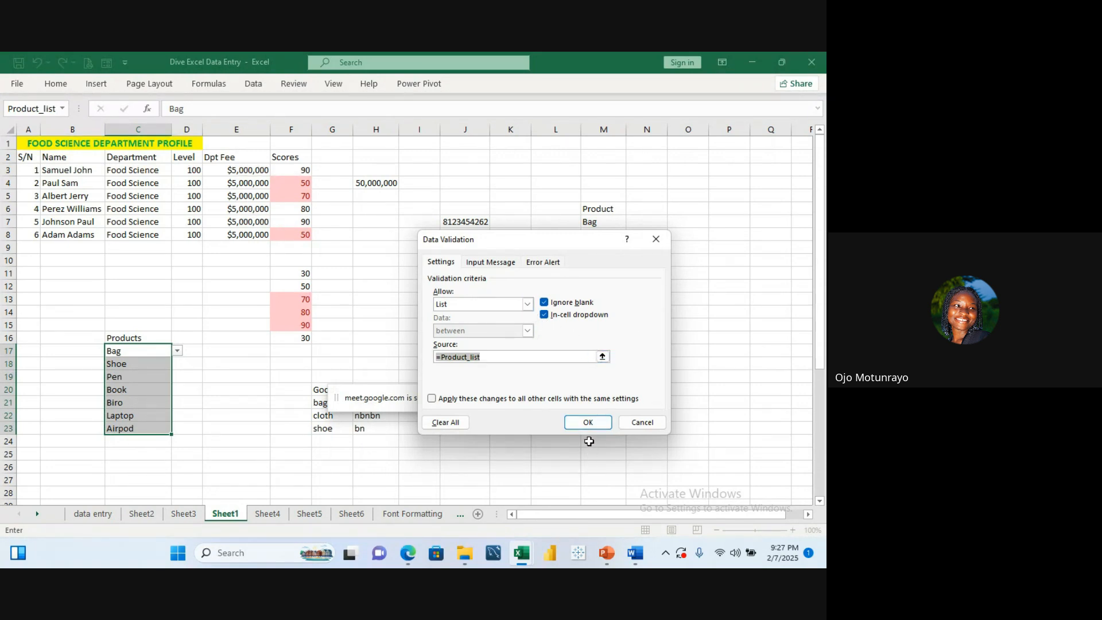
Step: Enter Wrong Msg as the error alert title, then close the Data Validation dialog
{"action": "left_click", "coordinate": [544, 262]}
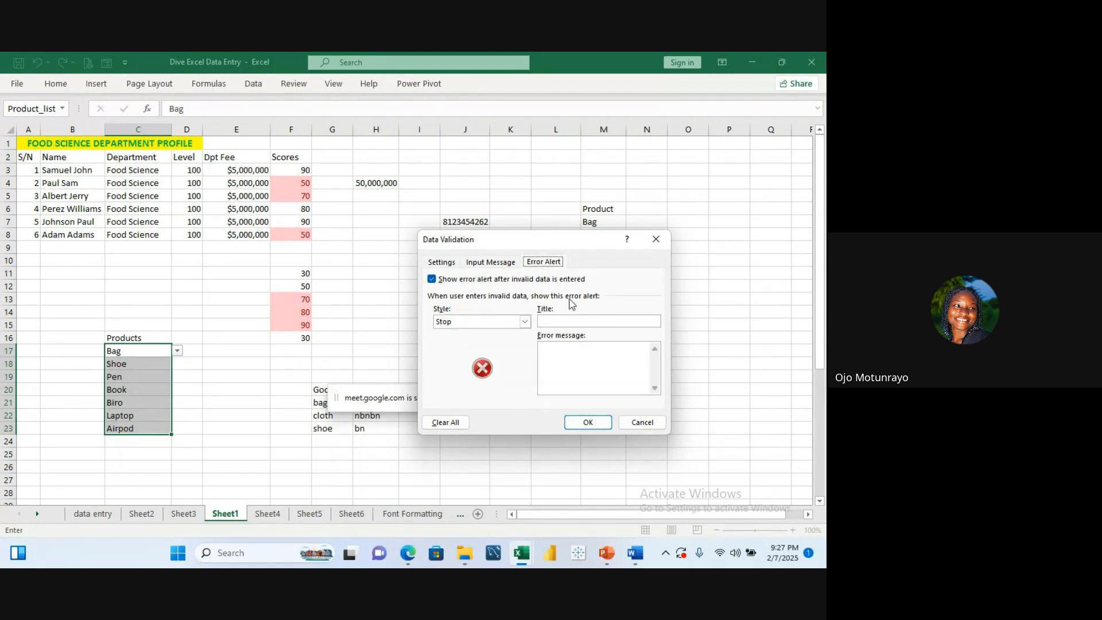
{"action": "left_click", "coordinate": [572, 322]}
{"action": "type", "text": "h"}
{"action": "key", "text": "BackSpace"}
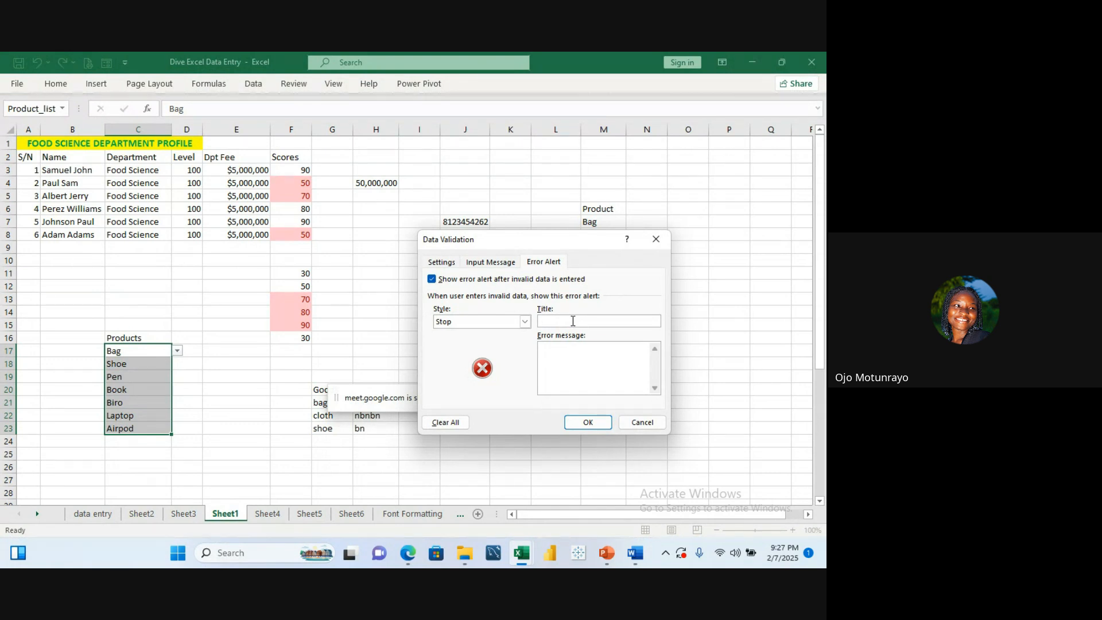
{"action": "type", "text": "Wr"}
{"action": "type", "text": "on"}
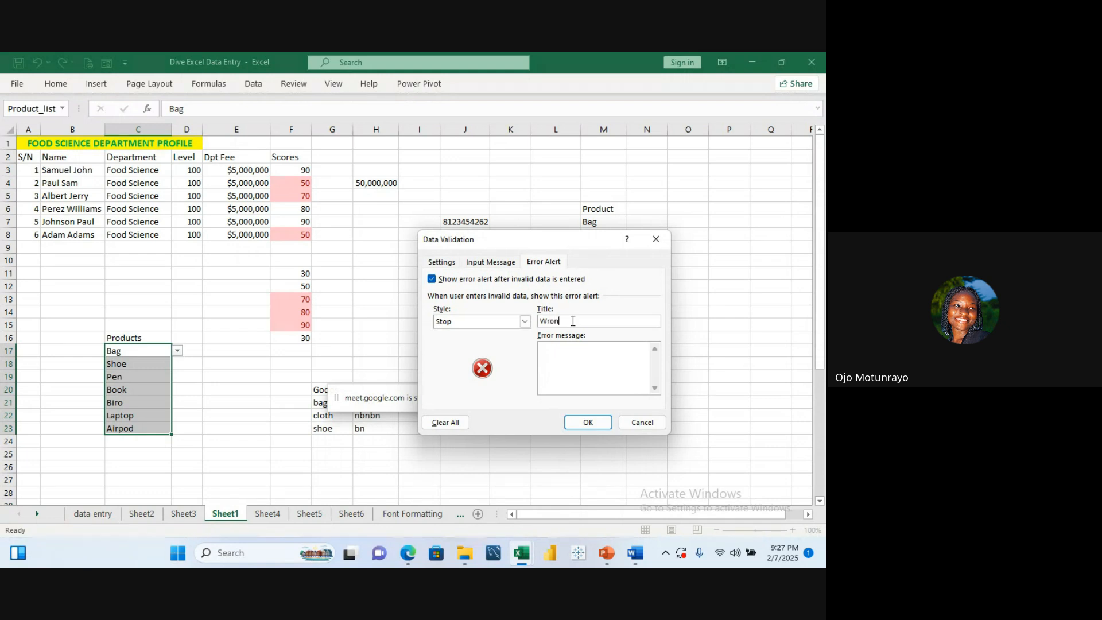
{"action": "type", "text": "g Msg"}
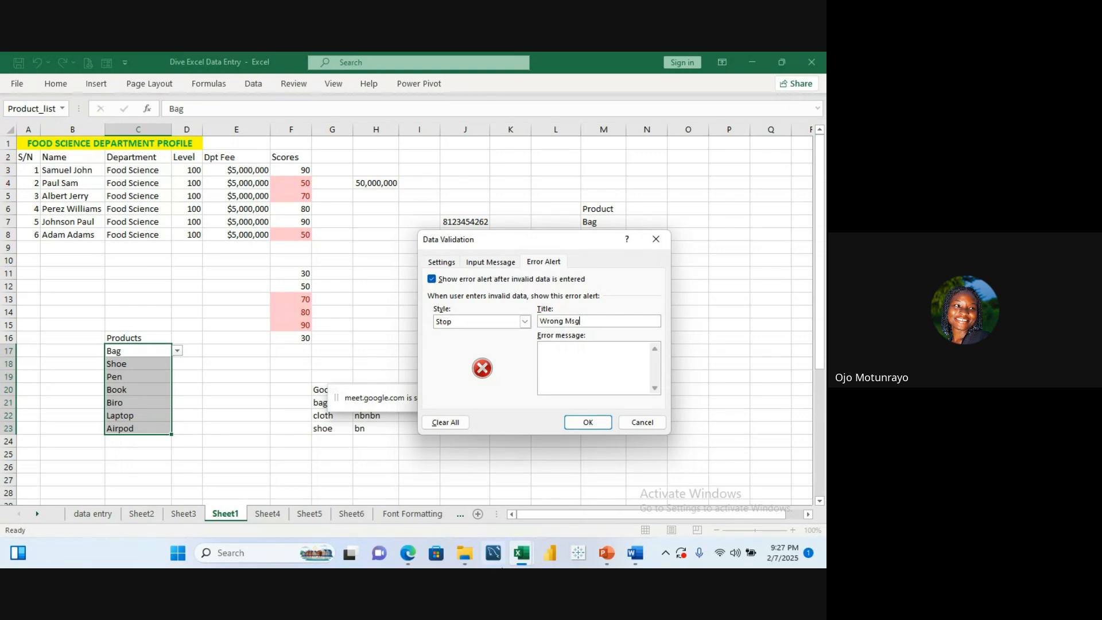
{"action": "left_click", "coordinate": [656, 238]}
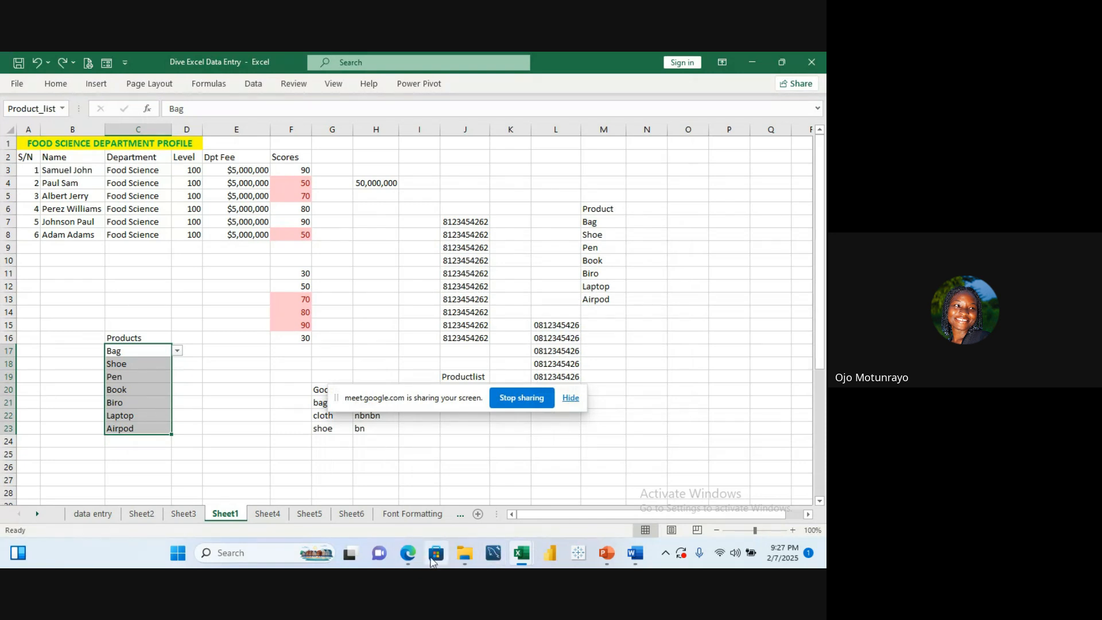
{"action": "mouse_move", "coordinate": [408, 558]}
{"action": "left_click", "coordinate": [338, 482]}
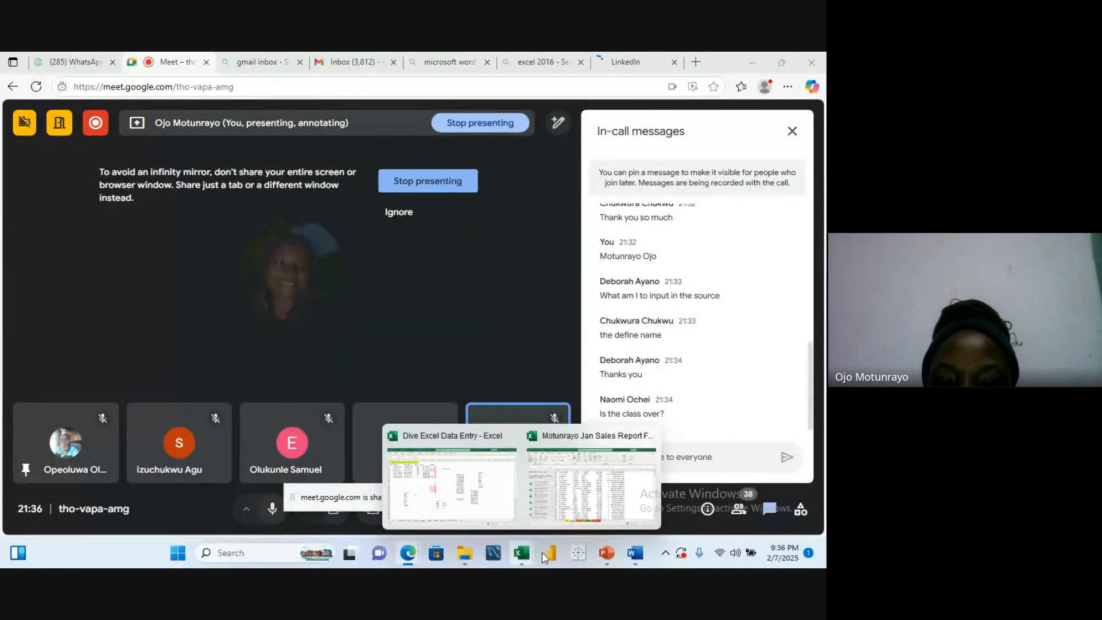
{"action": "mouse_move", "coordinate": [530, 564]}
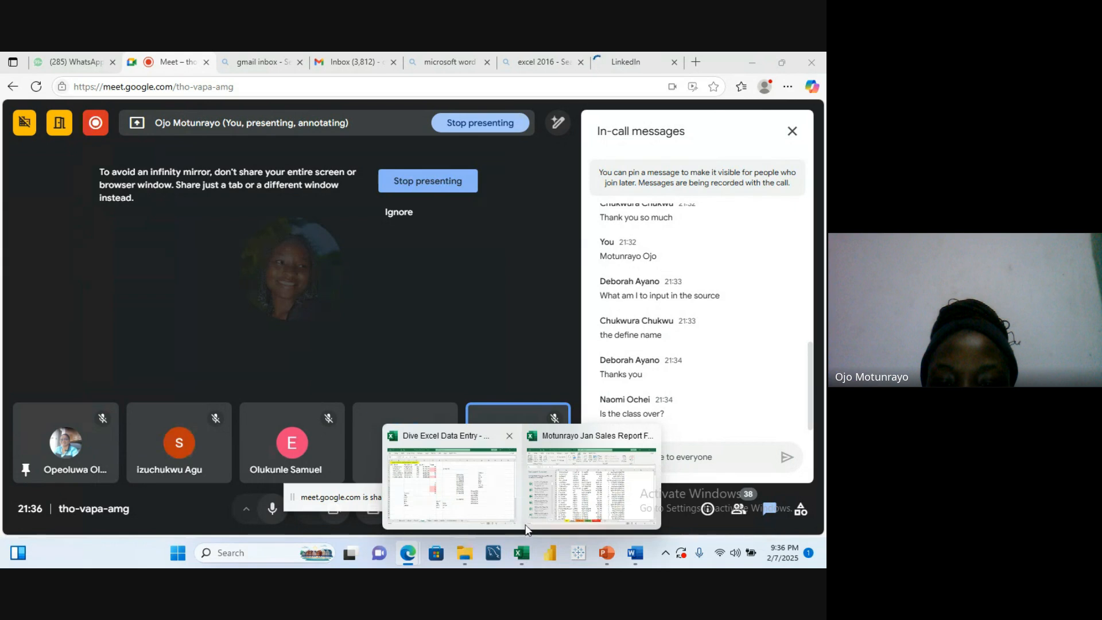
{"action": "left_click", "coordinate": [423, 429]}
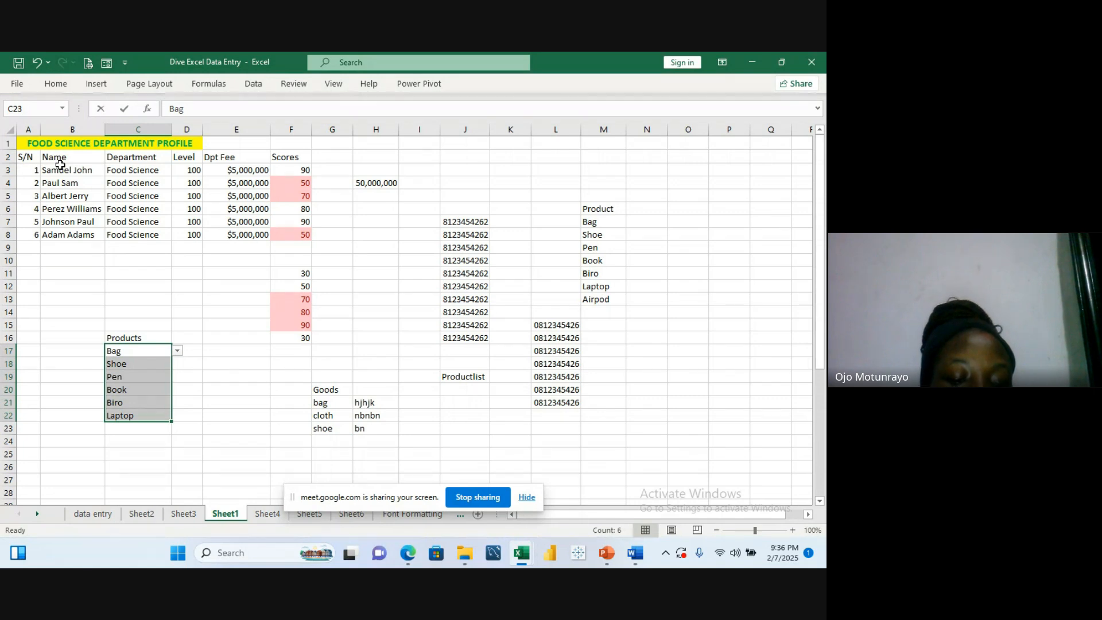
Step: Capture a screenshot of the Excel window with the screen-snip shortcut, selecting the whole worksheet area
{"action": "key", "text": "super+shift+s"}
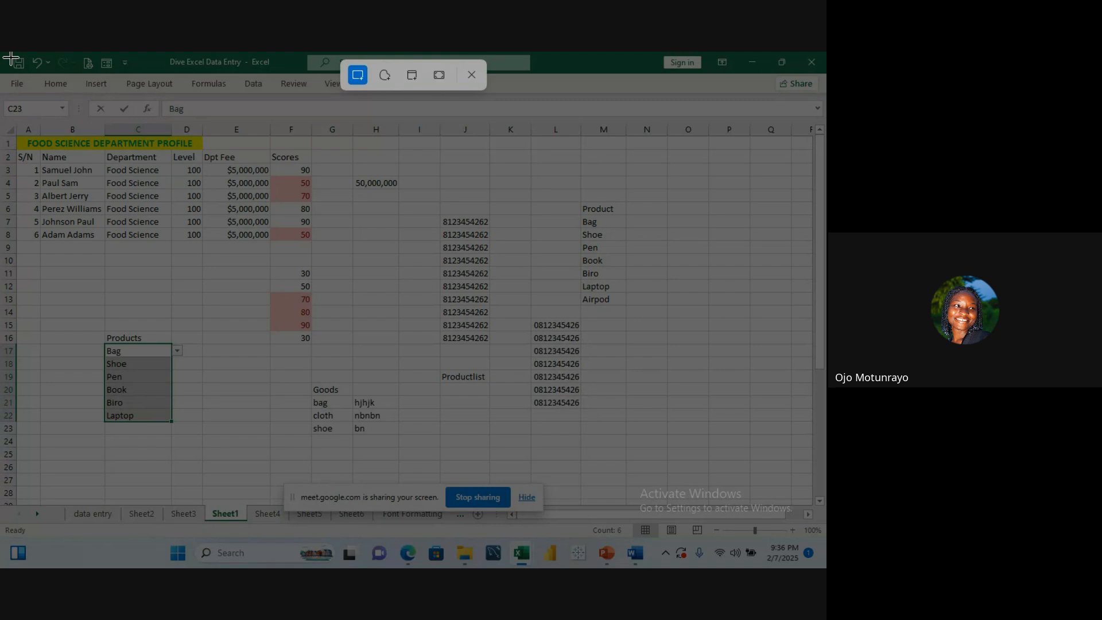
{"action": "left_click_drag", "start_coordinate": [11, 58], "coordinate": [816, 512]}
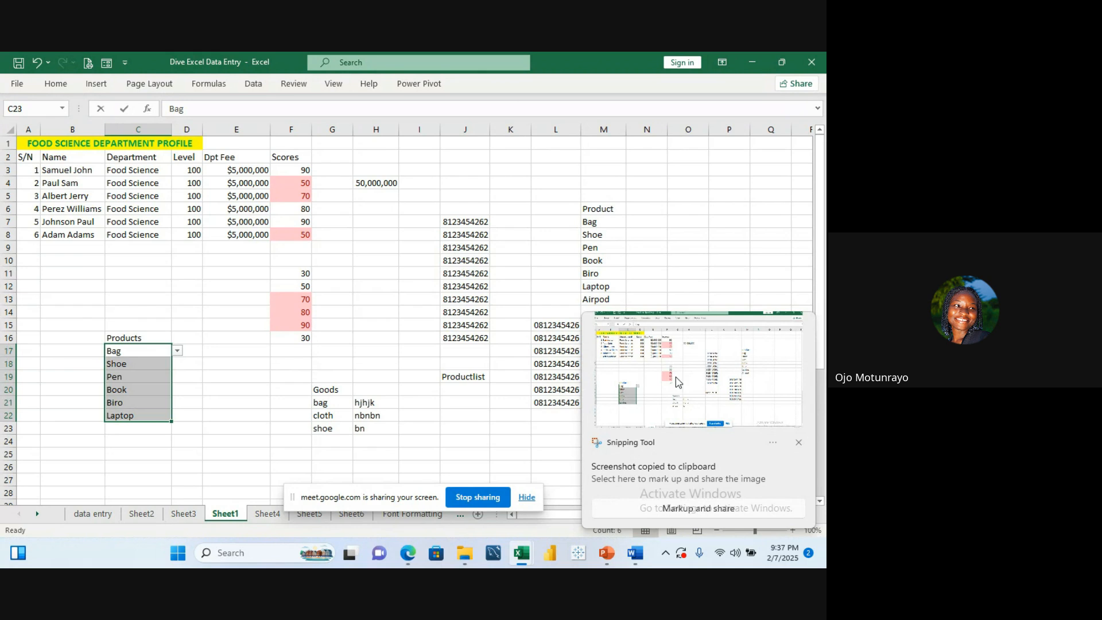
Step: Open the Pictures Screenshots folder in File Explorer to look for the saved capture, then return to the workbook
{"action": "left_click", "coordinate": [462, 554]}
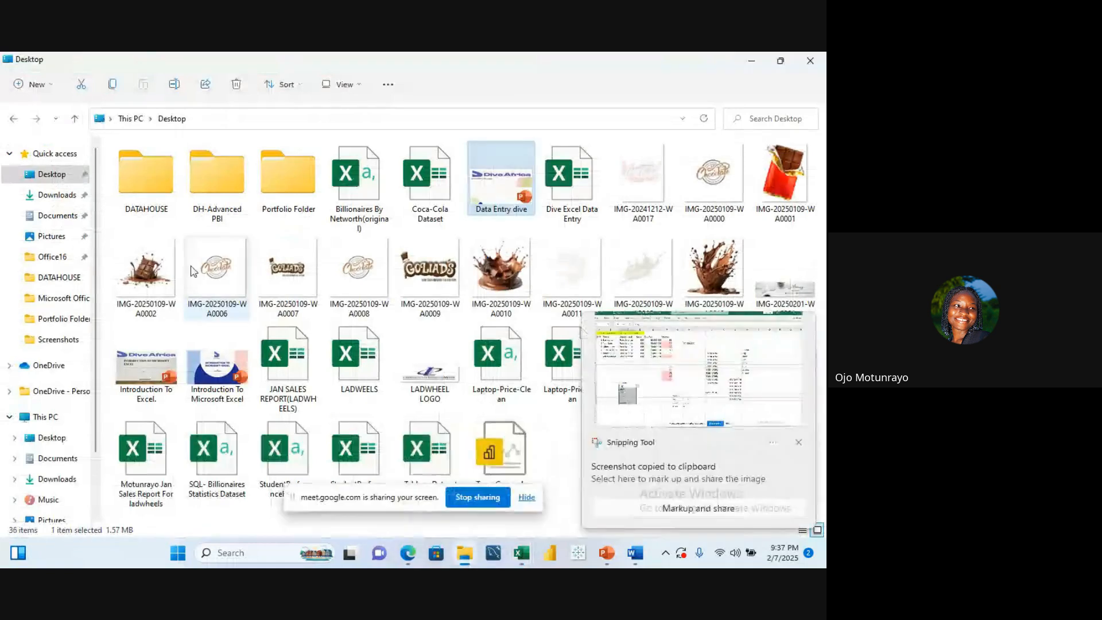
{"action": "left_click", "coordinate": [56, 235]}
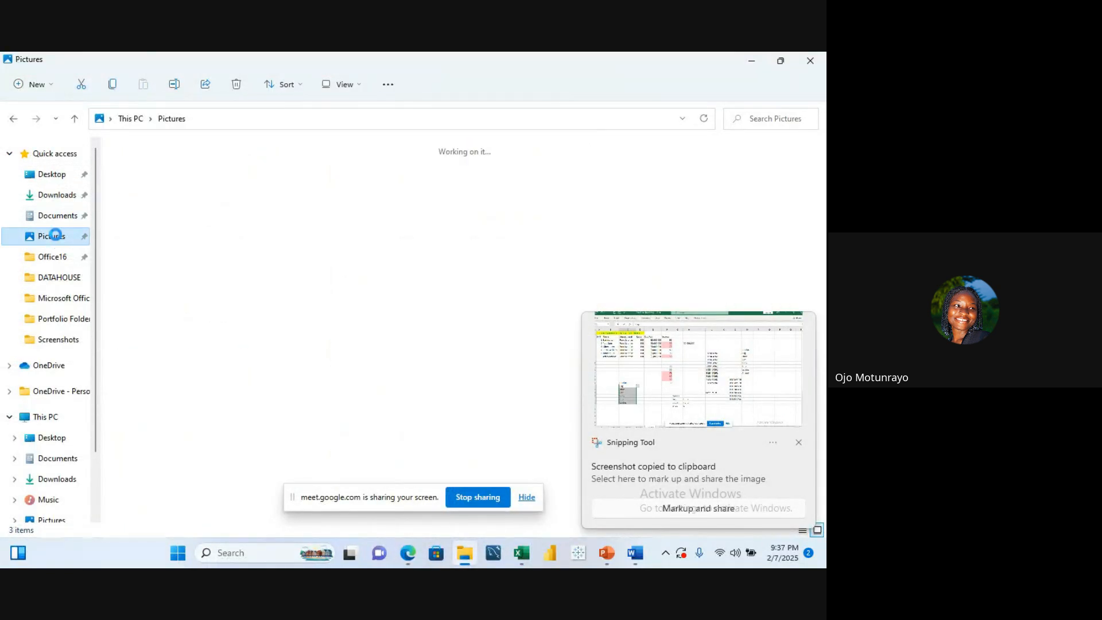
{"action": "left_click", "coordinate": [287, 195]}
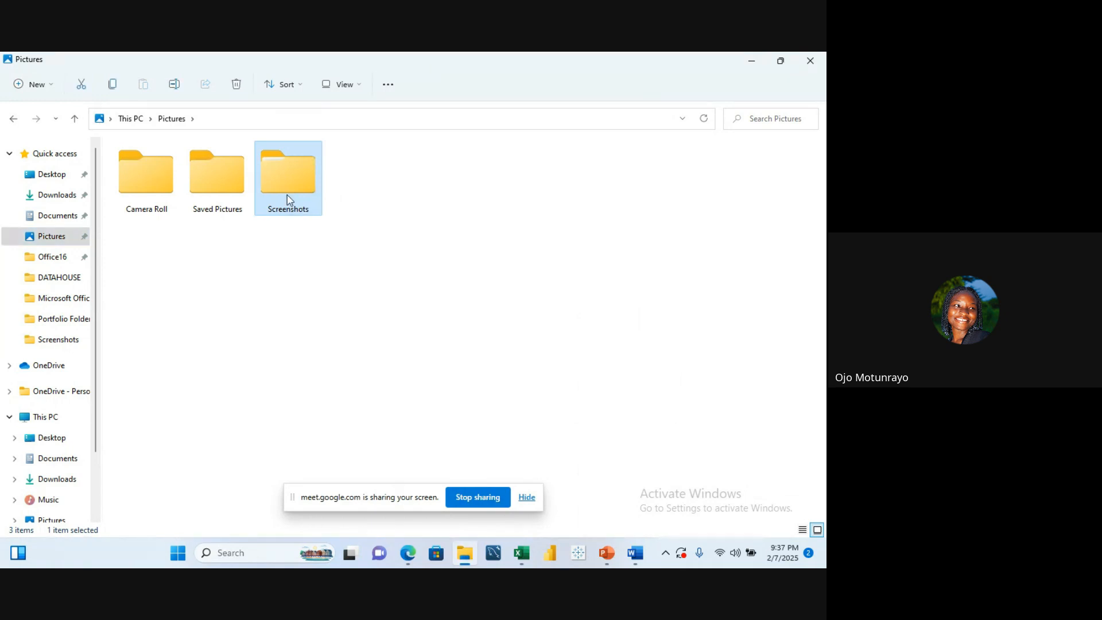
{"action": "double_click", "coordinate": [320, 173]}
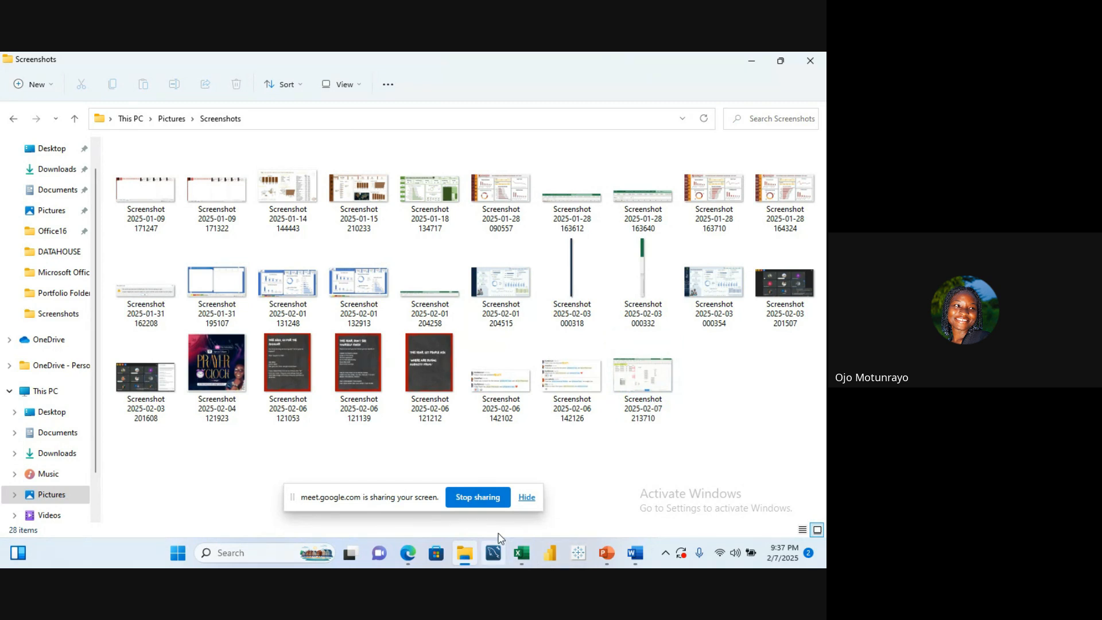
{"action": "mouse_move", "coordinate": [515, 559]}
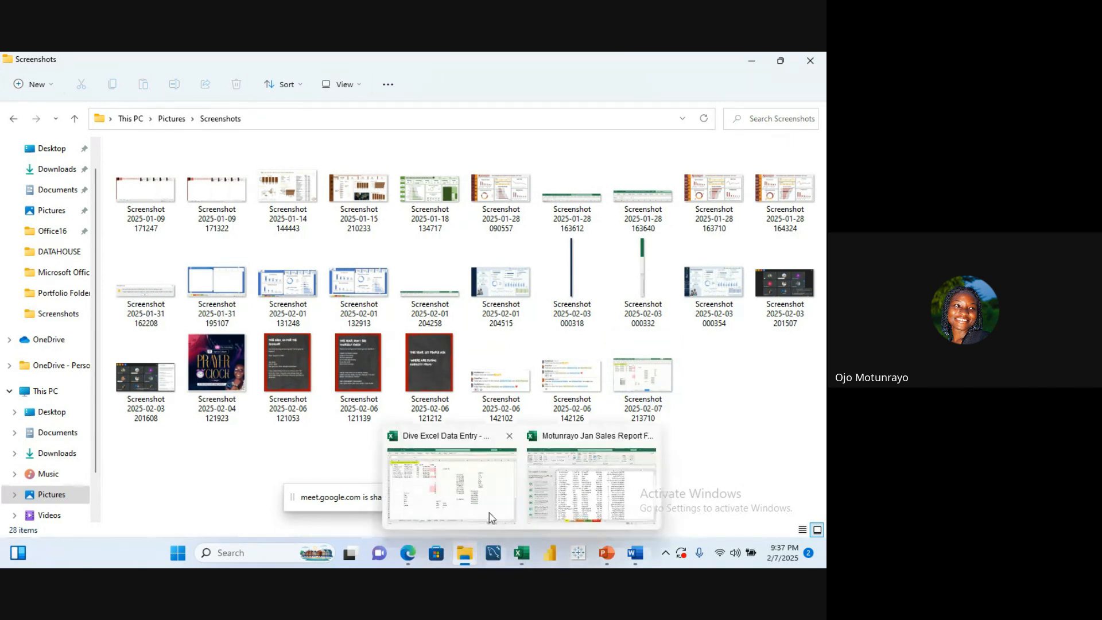
{"action": "left_click", "coordinate": [470, 483]}
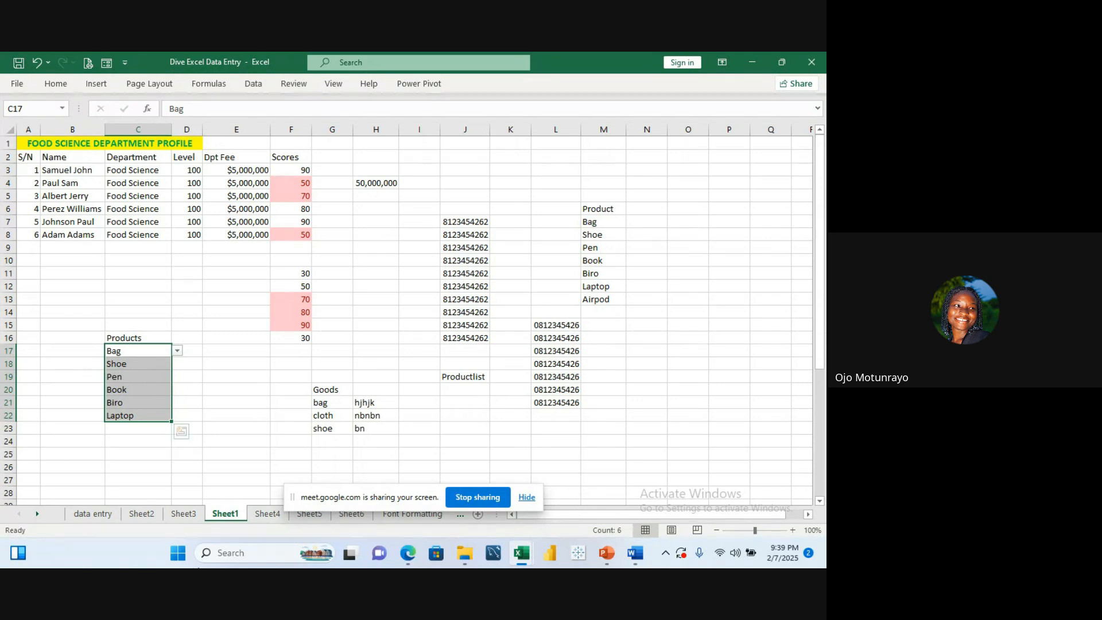
Step: Launch Snipping Tool from search and take a new snip of the entire worksheet window
{"action": "left_click", "coordinate": [239, 557]}
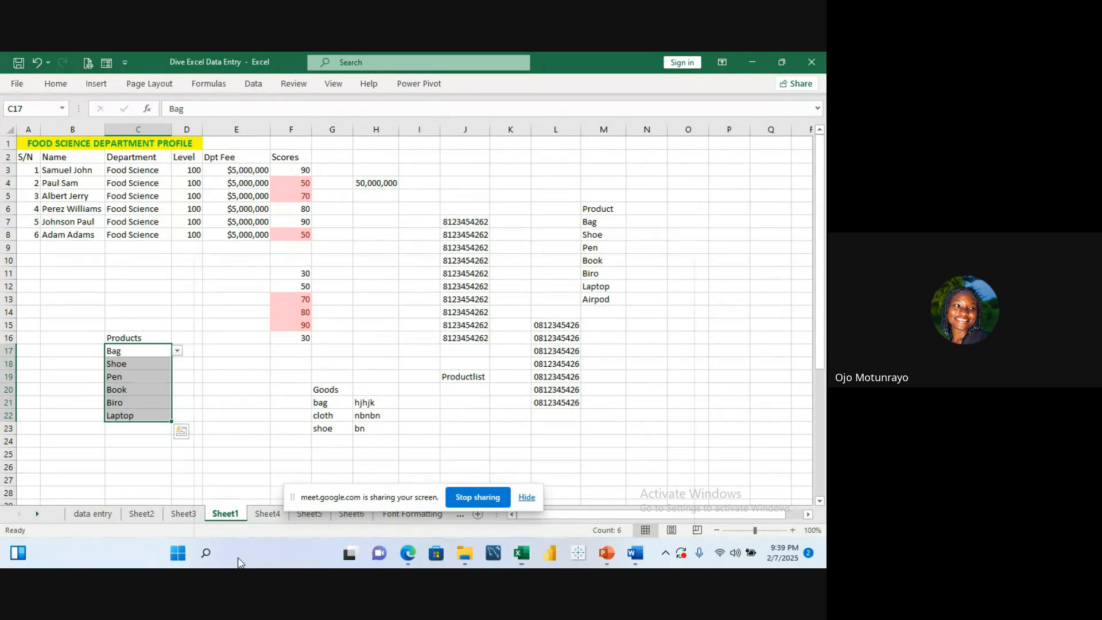
{"action": "type", "text": "sni"}
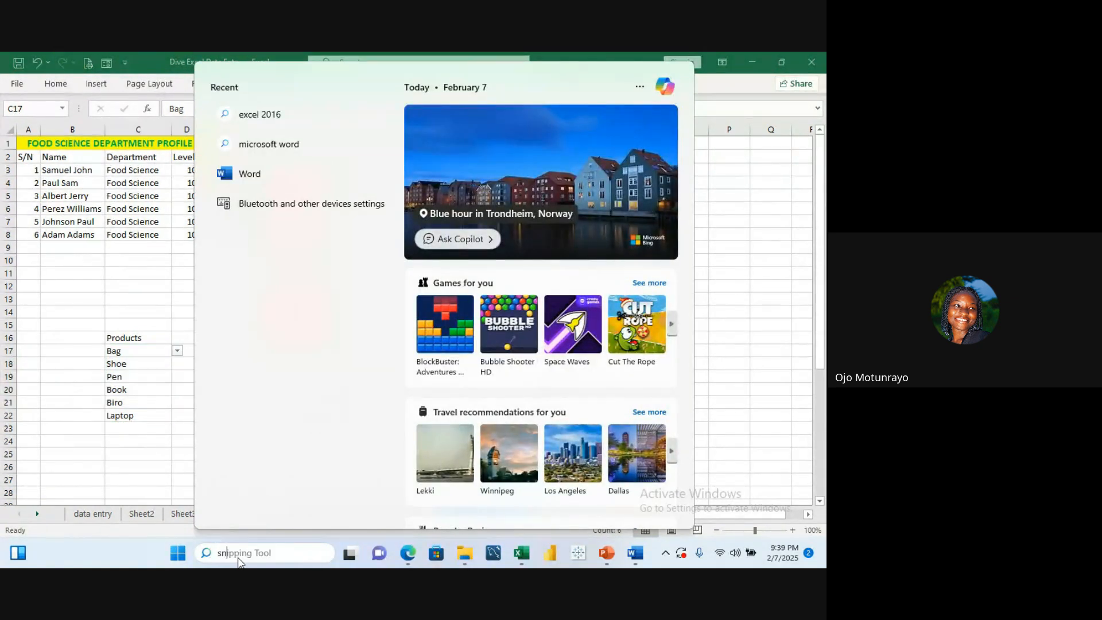
{"action": "type", "text": "pp"}
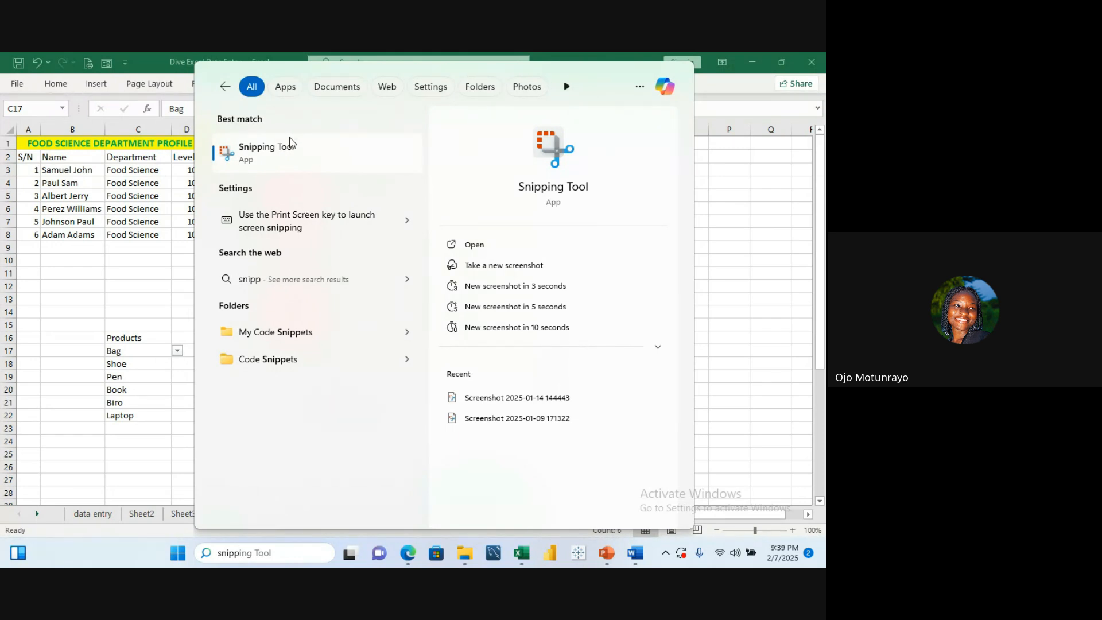
{"action": "left_click", "coordinate": [290, 139]}
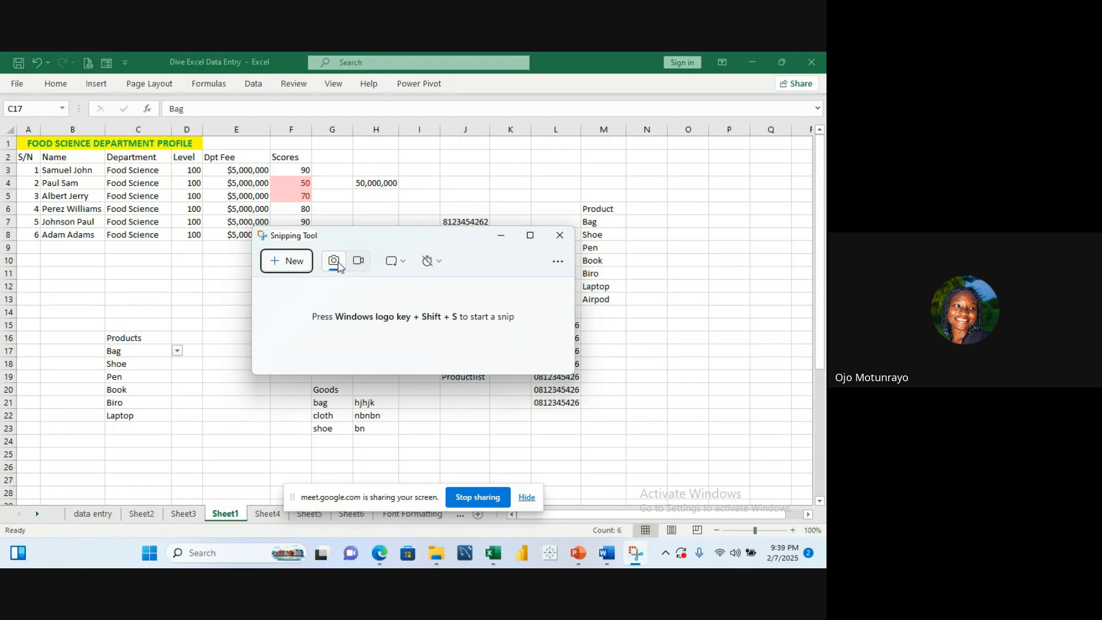
{"action": "left_click", "coordinate": [294, 261]}
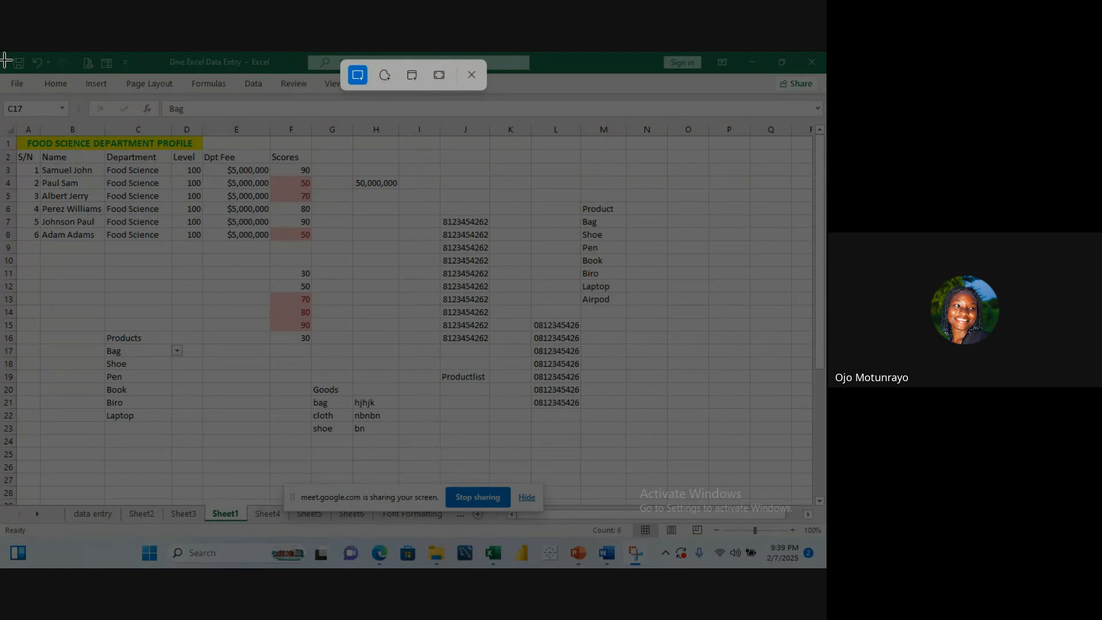
{"action": "left_click_drag", "start_coordinate": [5, 60], "coordinate": [822, 520]}
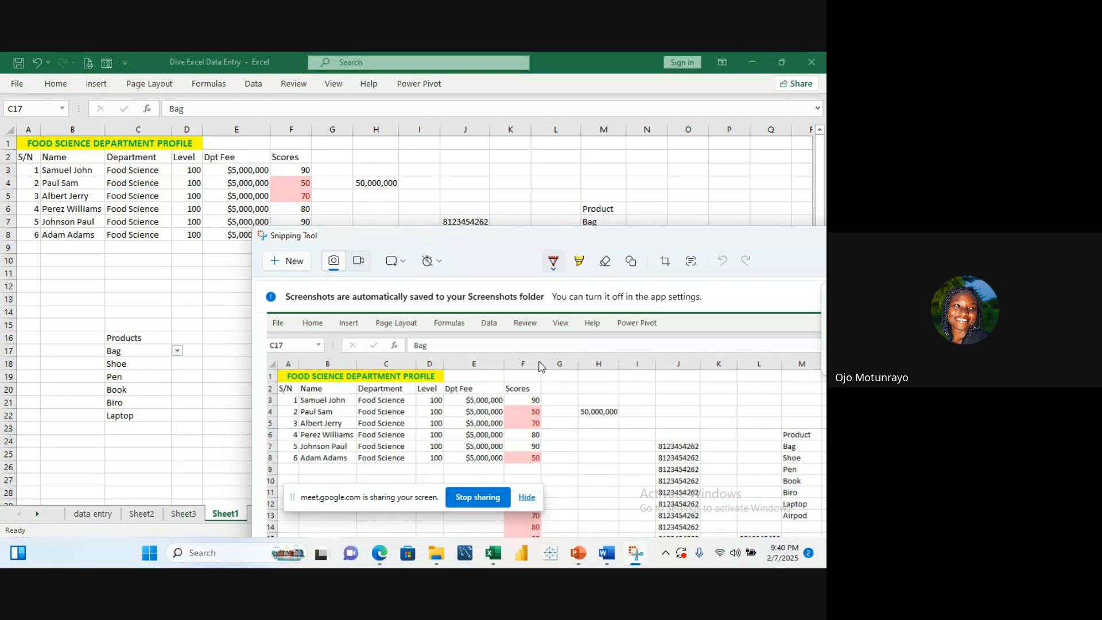
{"action": "left_click", "coordinate": [453, 190]}
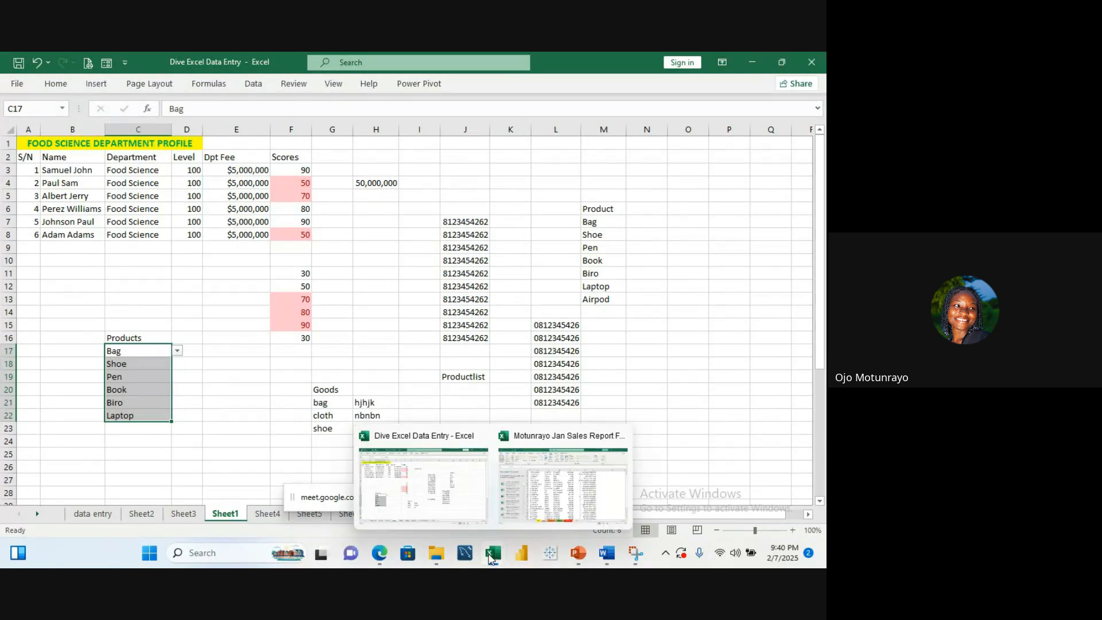
Step: Switch to the browser and look over the LinkedIn profile tab, scrolling down and back up
{"action": "mouse_move", "coordinate": [377, 565]}
{"action": "mouse_move", "coordinate": [350, 475]}
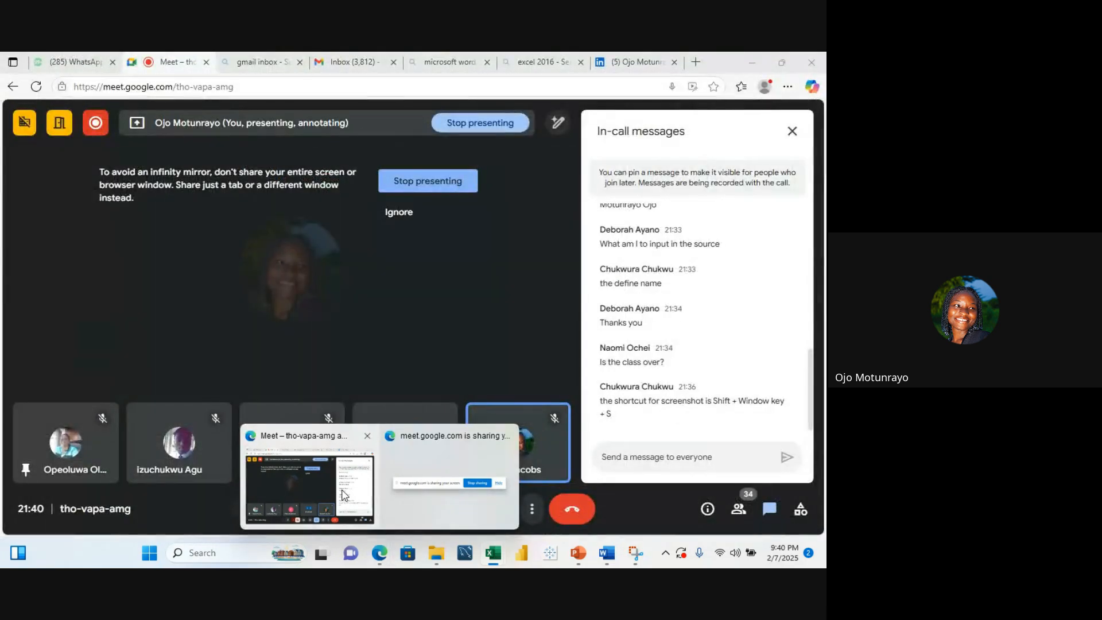
{"action": "left_click", "coordinate": [344, 495]}
{"action": "left_click", "coordinate": [632, 68]}
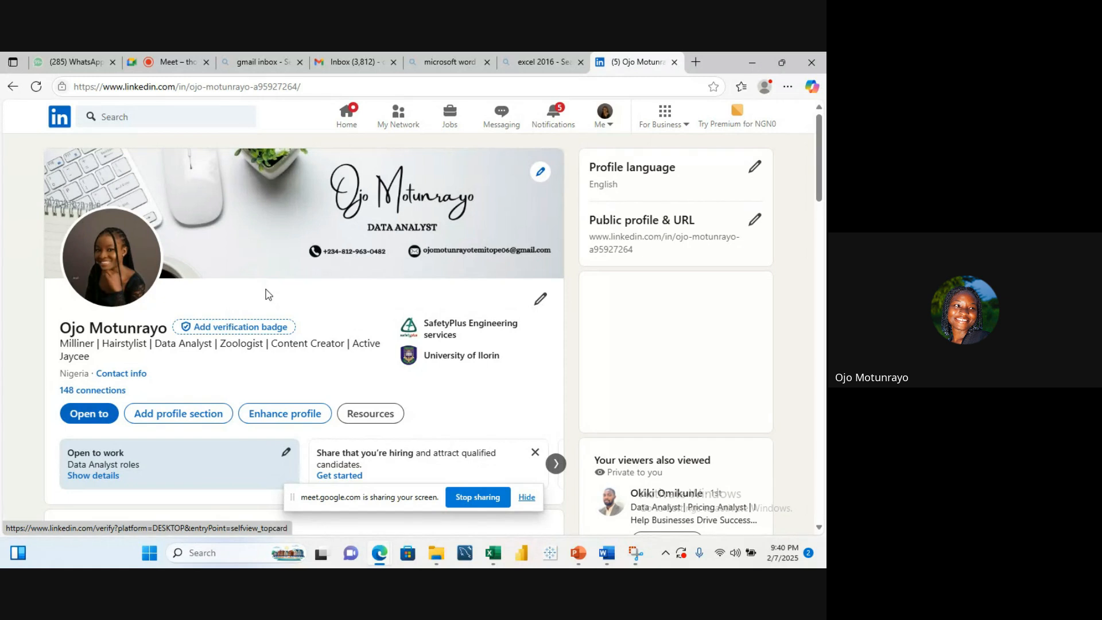
{"action": "scroll", "coordinate": [325, 250], "scroll_direction": "down", "scroll_amount": 2}
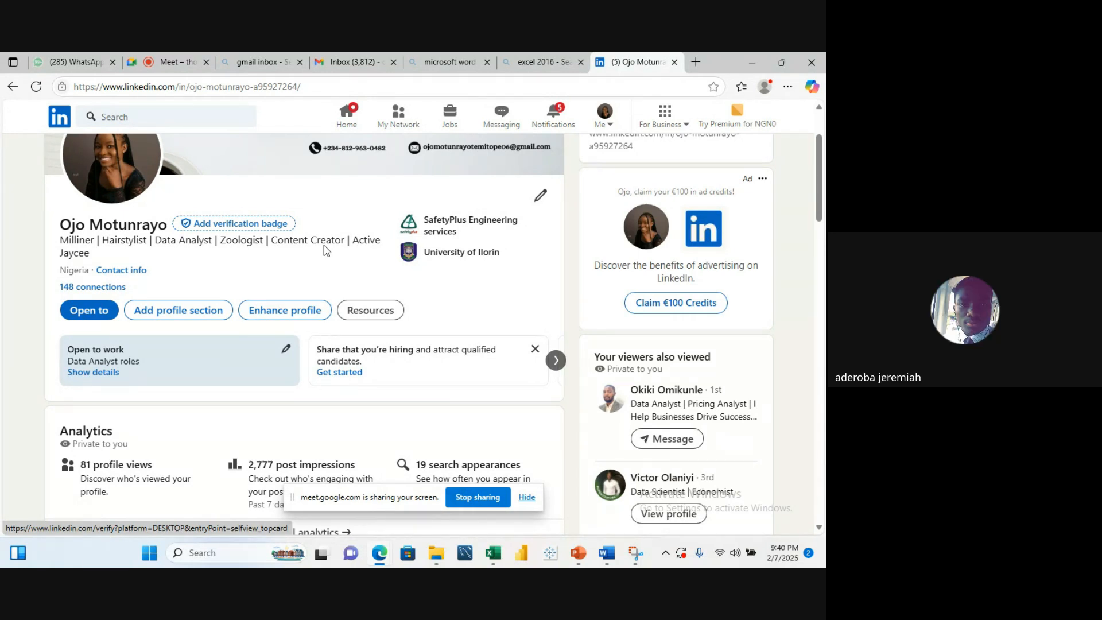
{"action": "scroll", "coordinate": [324, 246], "scroll_direction": "up", "scroll_amount": 3}
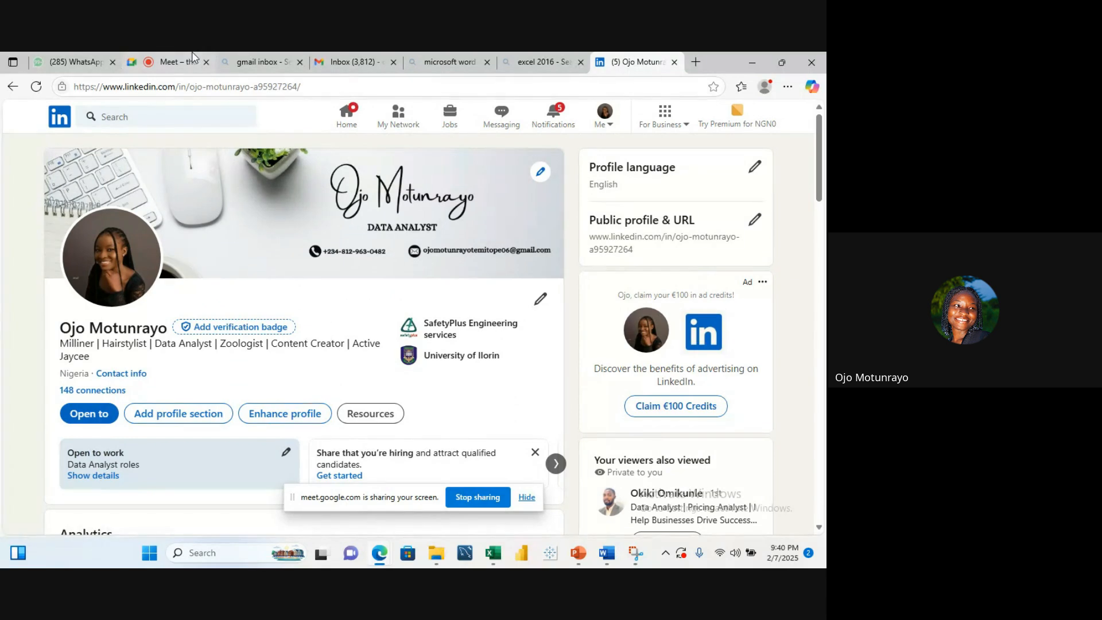
Step: Return to the Google Meet tab and stop presenting the screen
{"action": "left_click", "coordinate": [182, 62]}
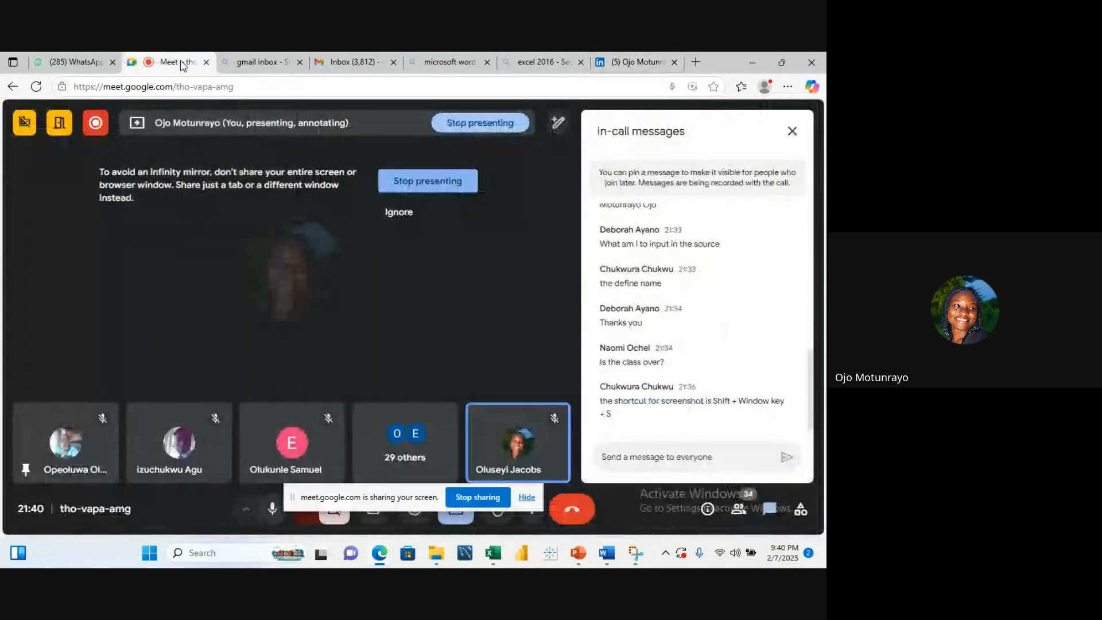
{"action": "left_click", "coordinate": [434, 181]}
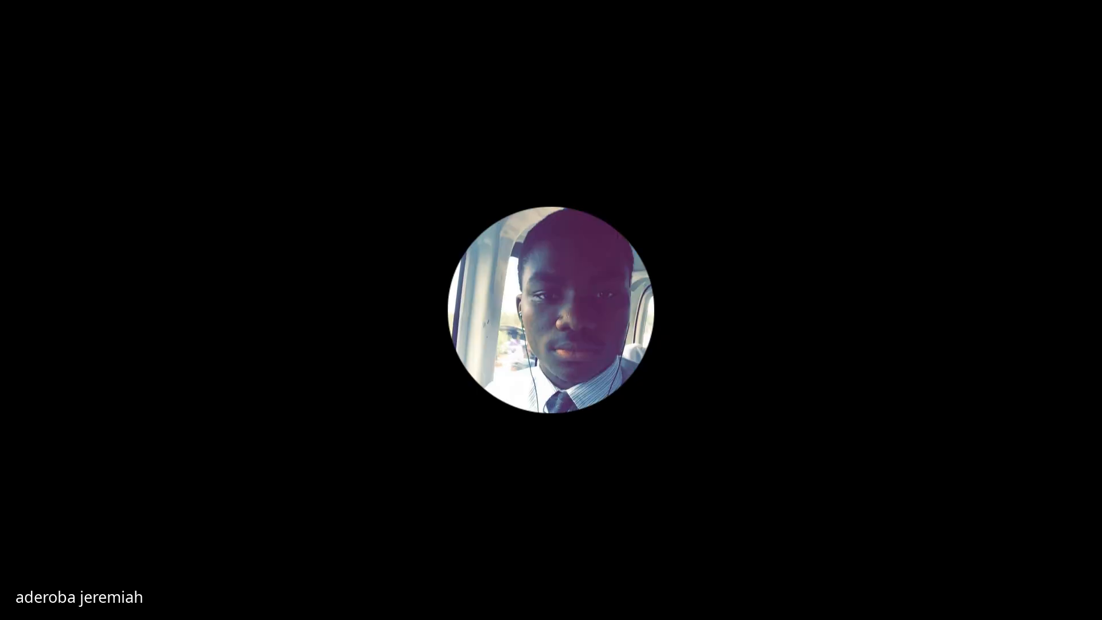